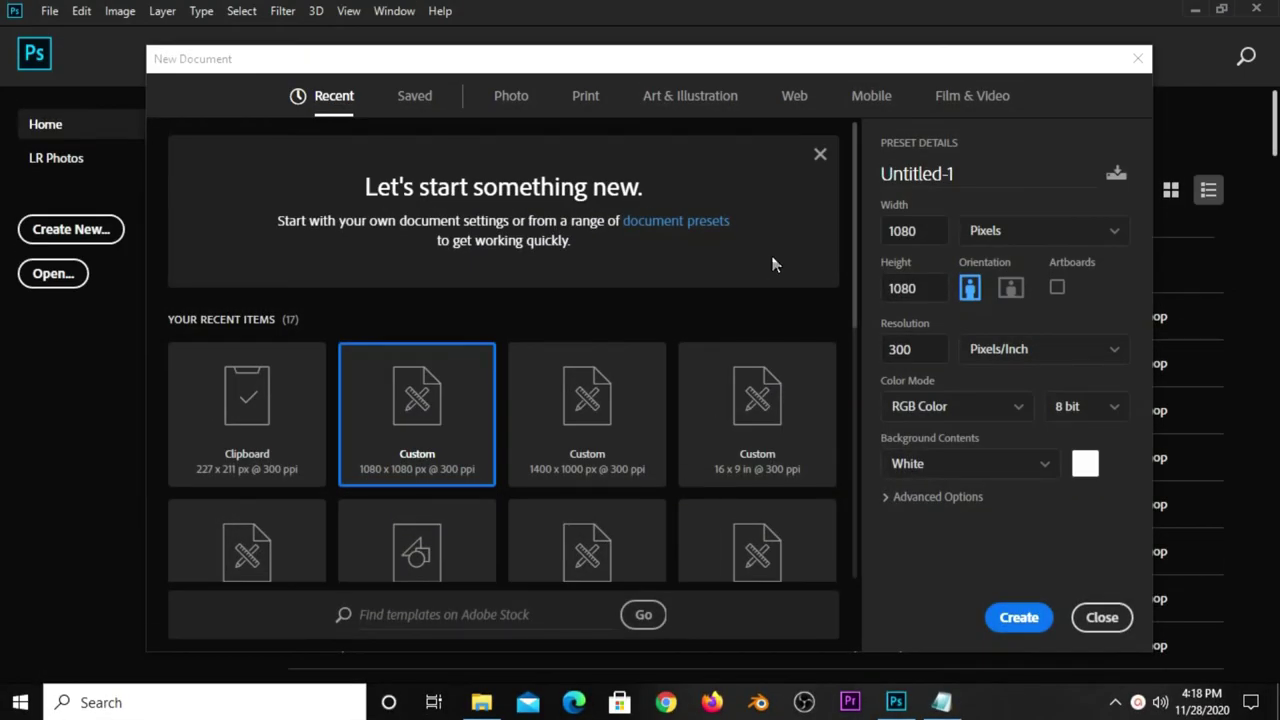
Create a new 1080 × 1080 px, 300 ppi document with a white background.
{"action": "left_click", "coordinate": [926, 290]}
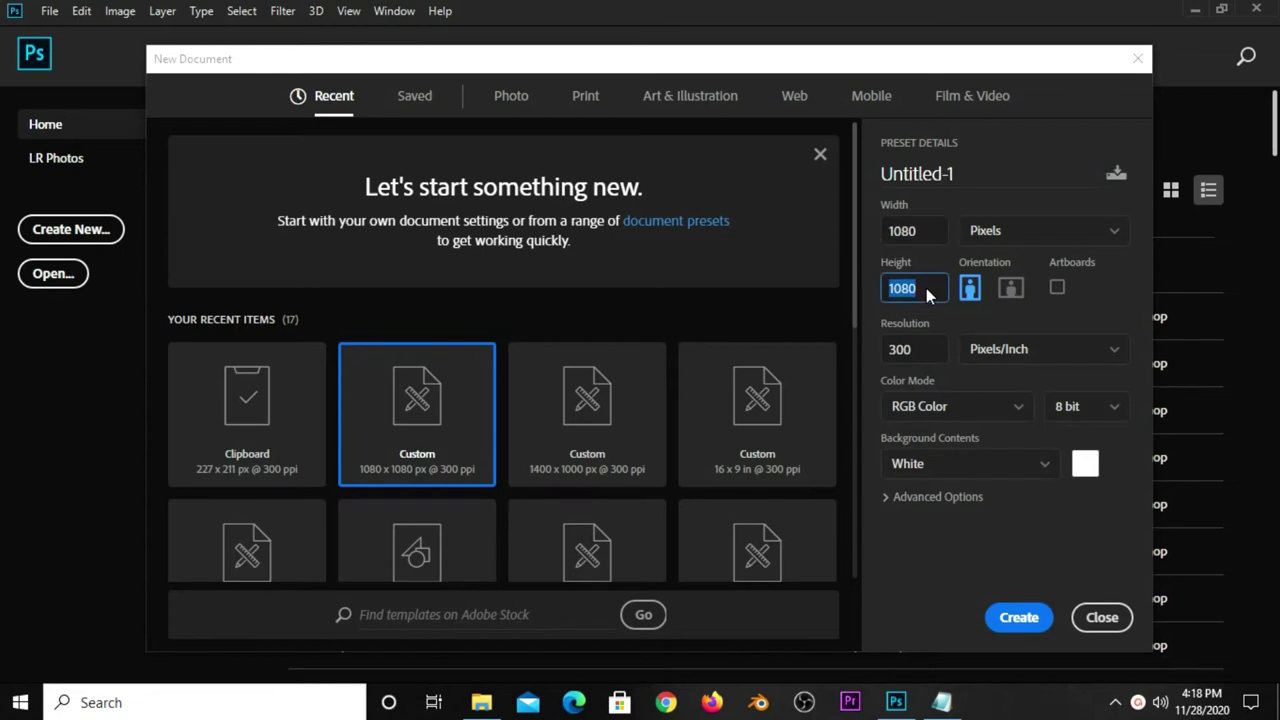
{"action": "left_click", "coordinate": [923, 348]}
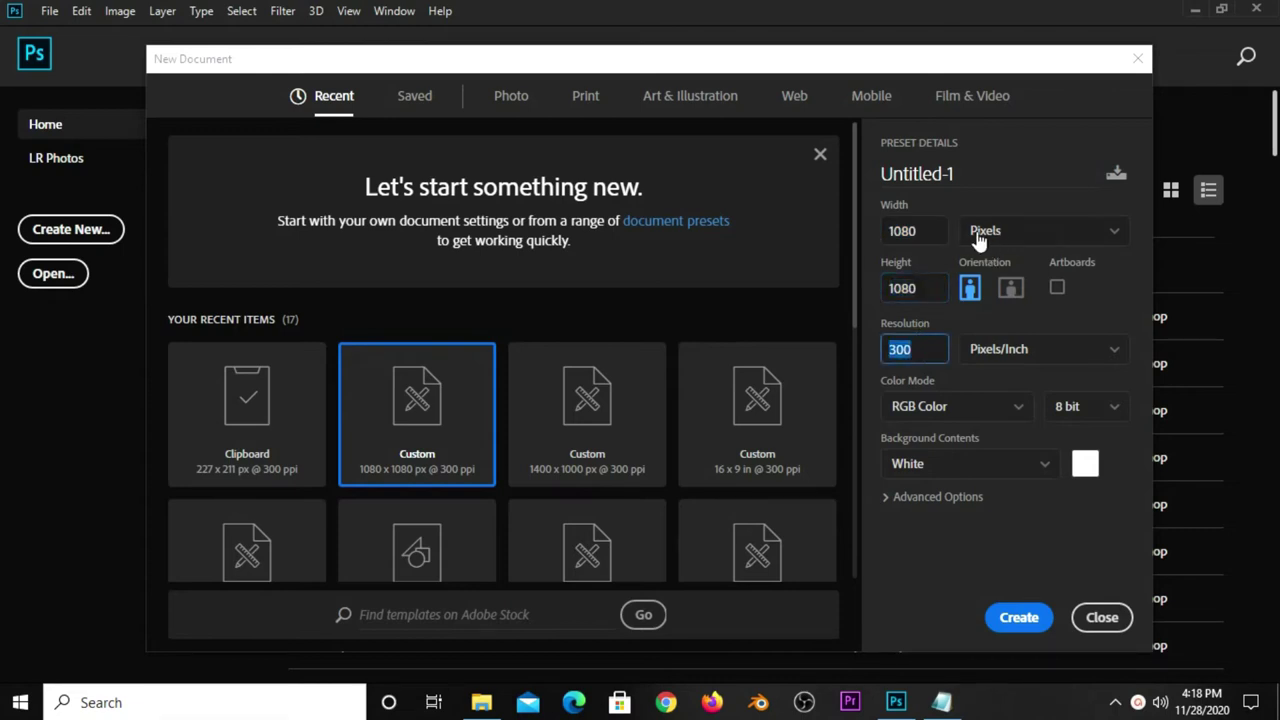
{"action": "left_click", "coordinate": [1019, 618]}
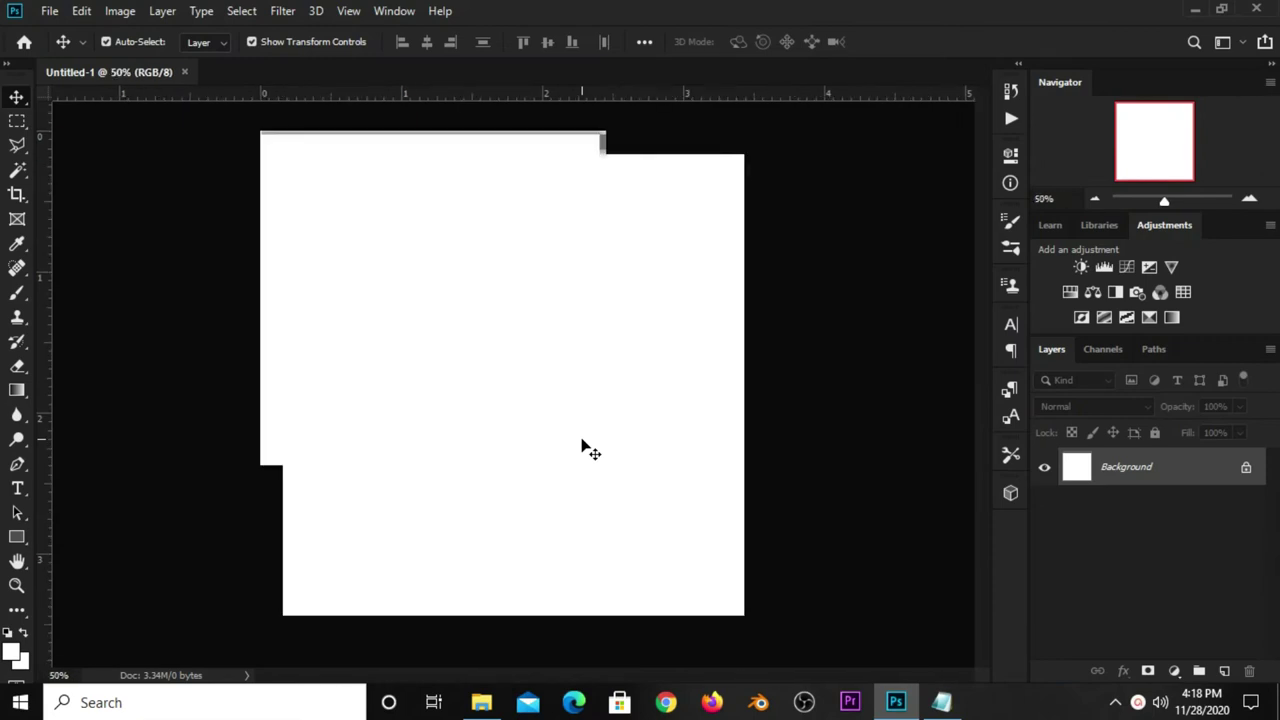
{"action": "left_click", "coordinate": [49, 11]}
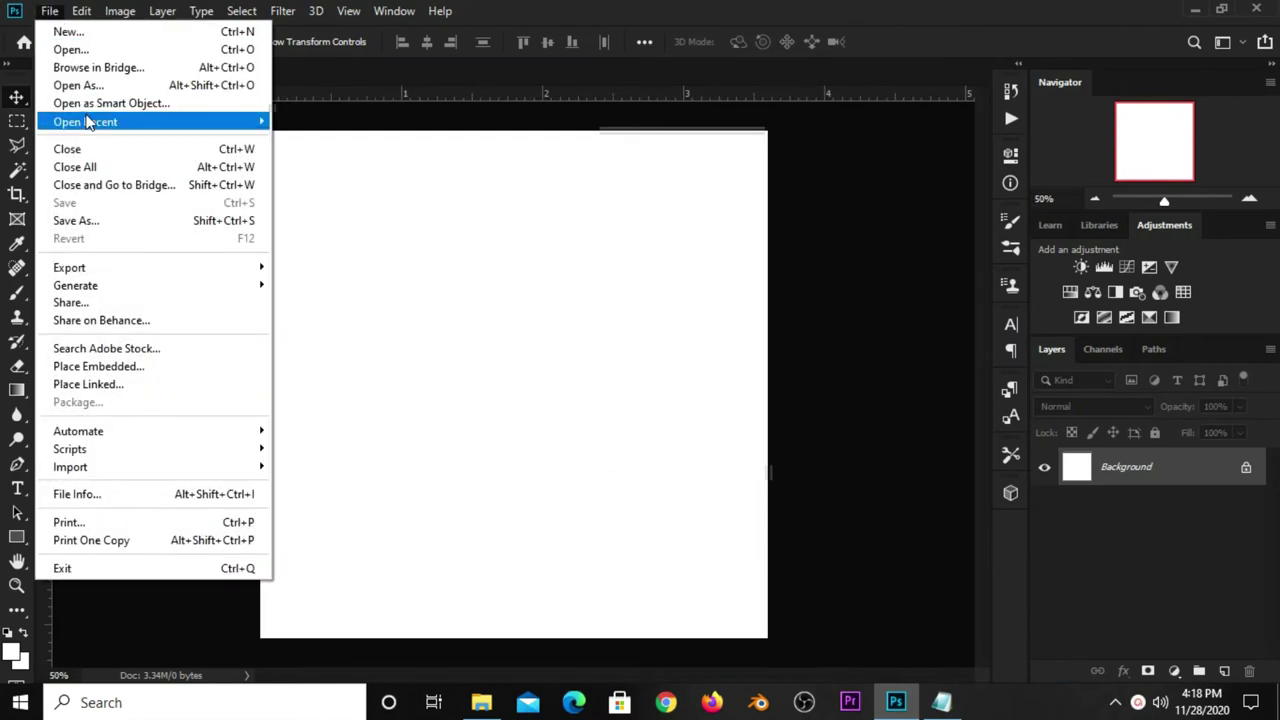
{"action": "mouse_move", "coordinate": [85, 121]}
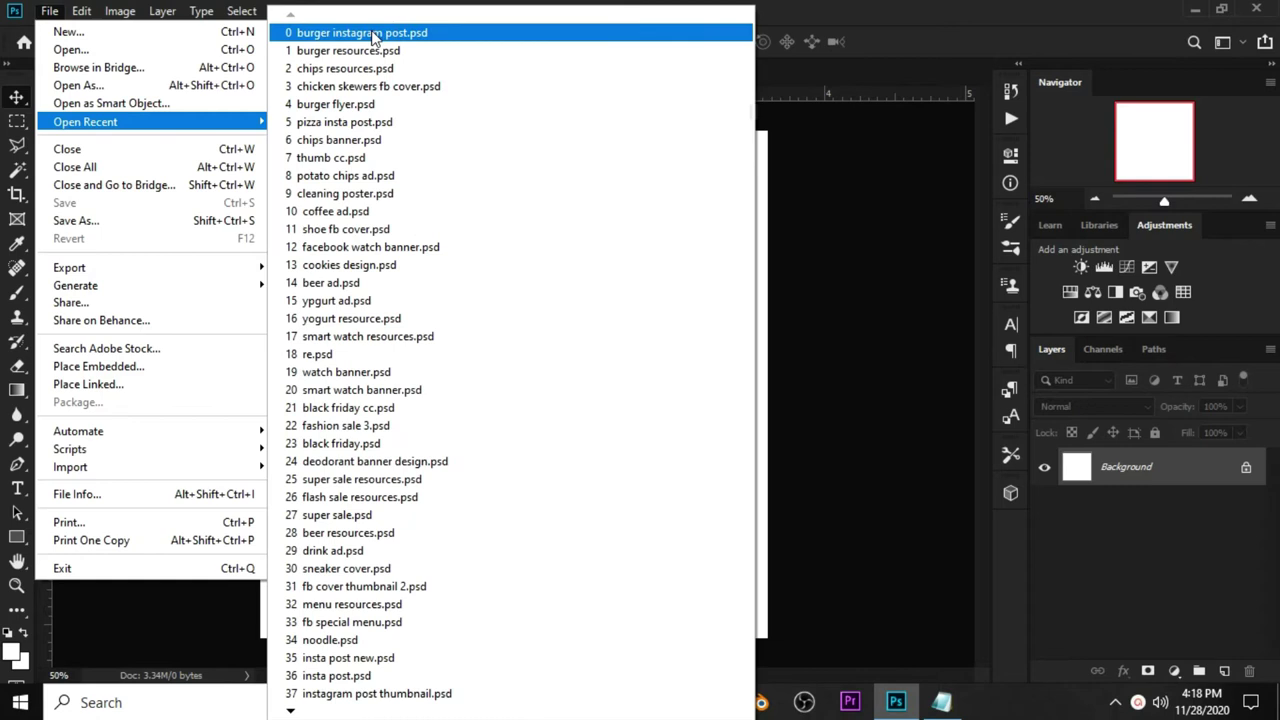
Reopen burger resources.psd, then show and copy the chalkboard layer.
{"action": "left_click", "coordinate": [377, 46]}
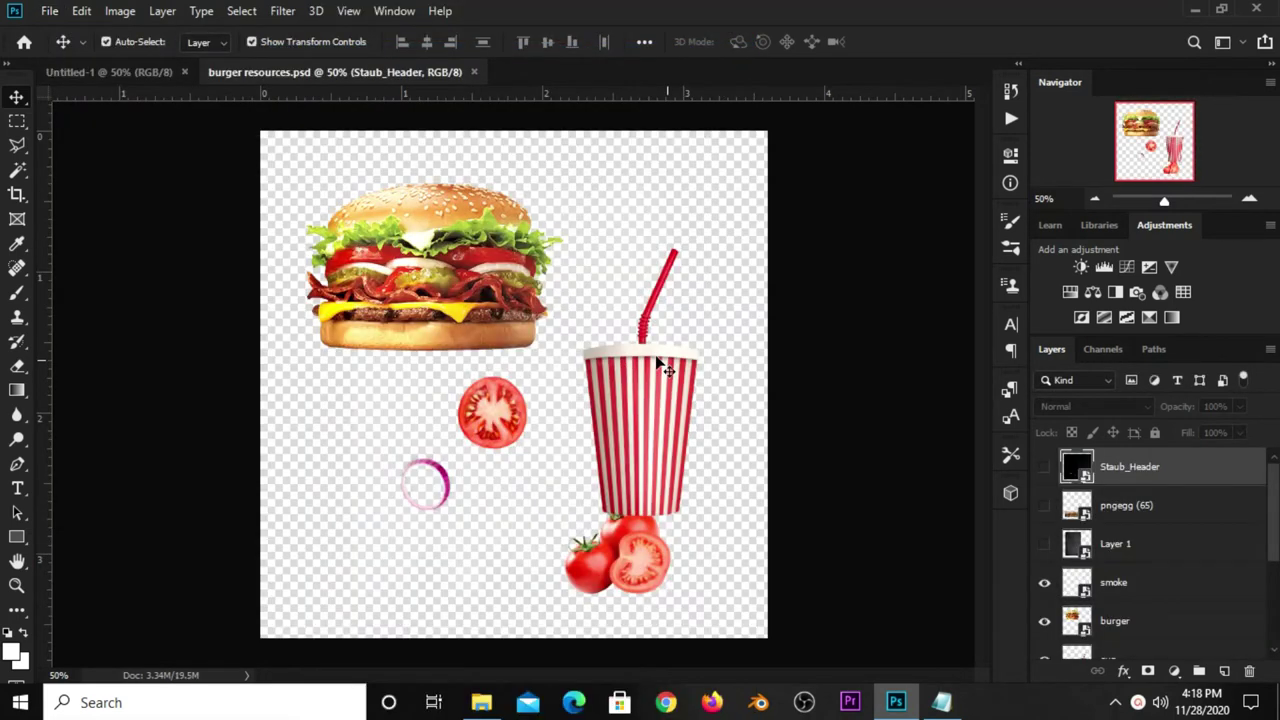
{"action": "scroll", "coordinate": [1121, 508], "scroll_direction": "down", "scroll_amount": 1}
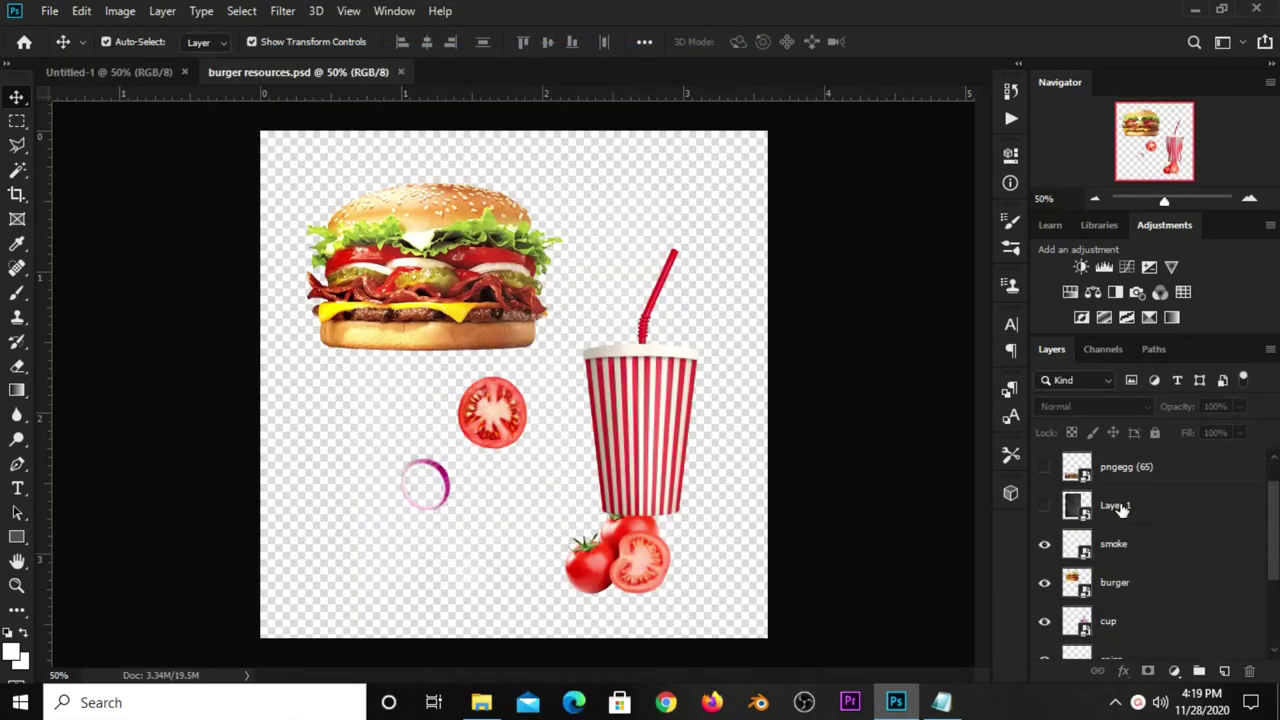
{"action": "left_click", "coordinate": [1121, 508]}
{"action": "left_click", "coordinate": [1044, 506]}
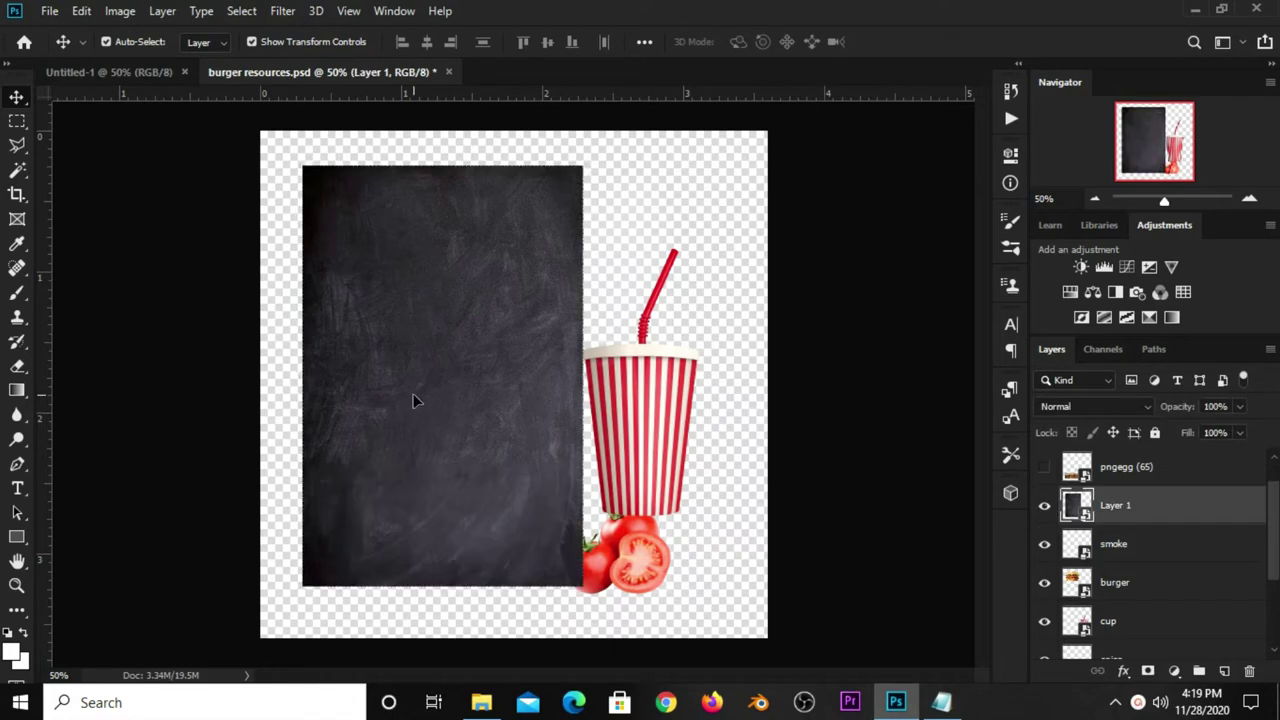
{"action": "key", "text": "ctrl+a"}
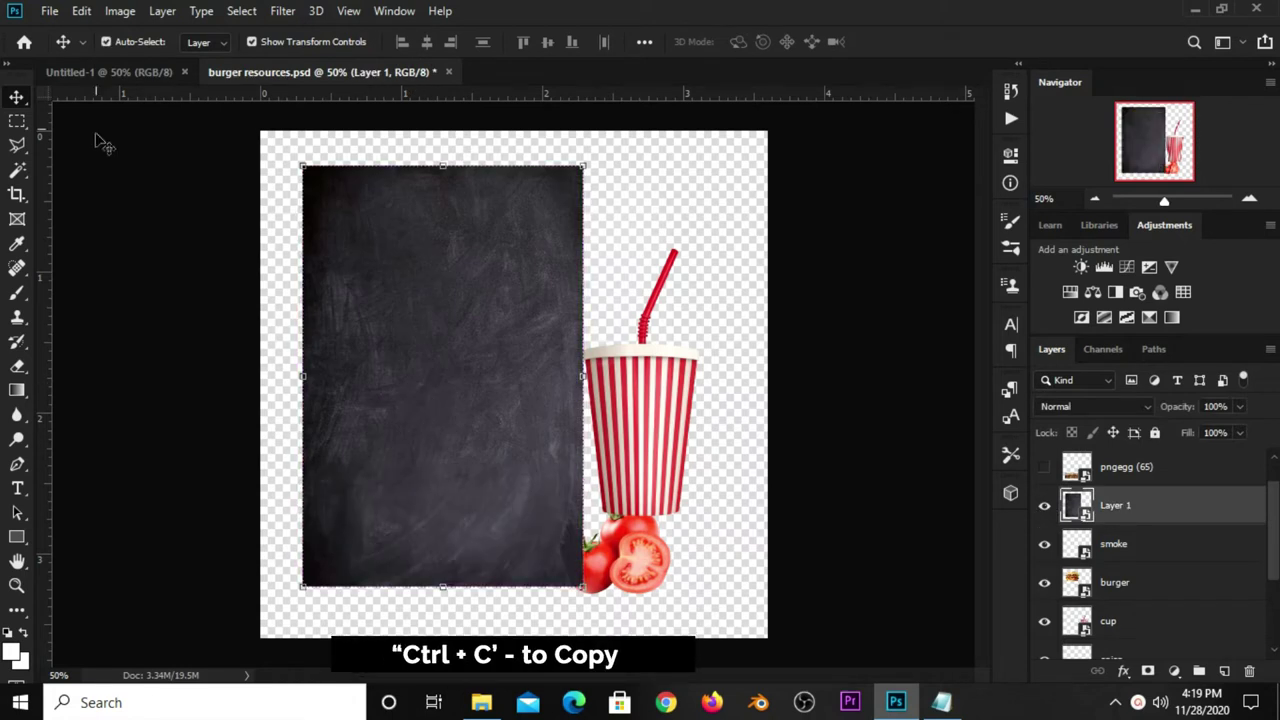
{"action": "key", "text": "ctrl+c"}
Paste the chalkboard into Untitled-1 and stretch it to fill the square canvas.
{"action": "left_click", "coordinate": [106, 70]}
{"action": "key", "text": "ctrl+v"}
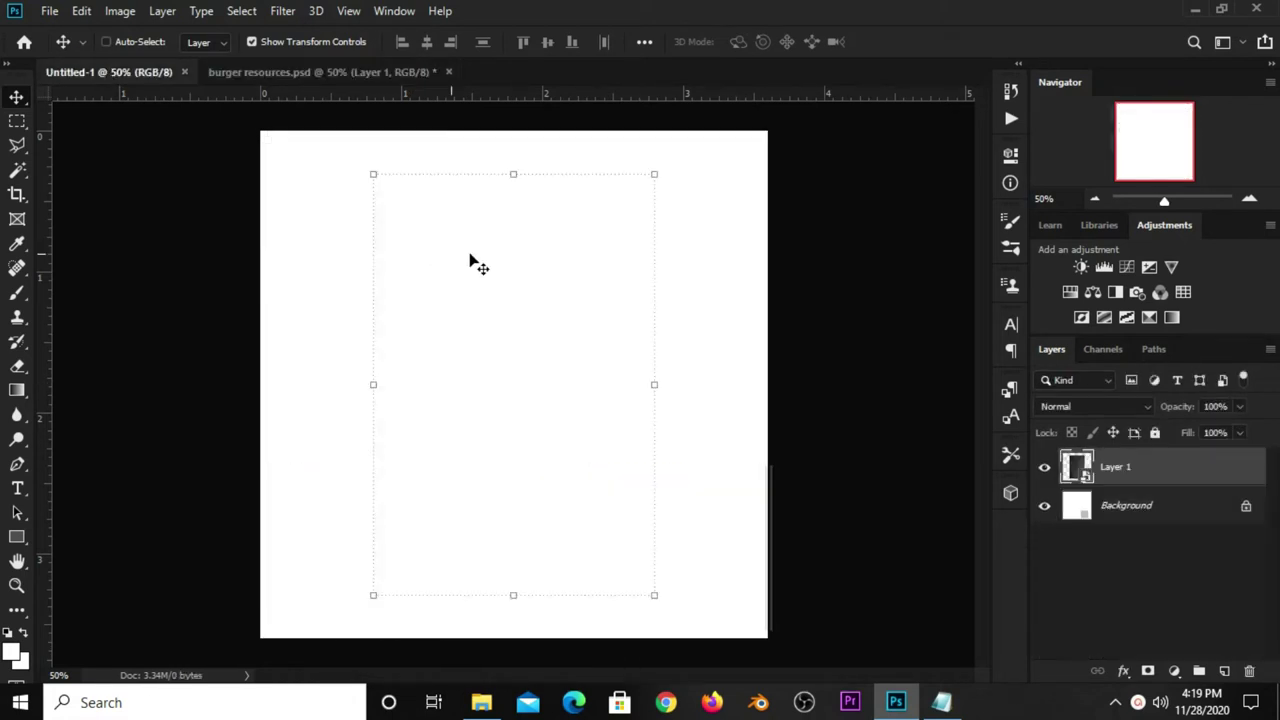
{"action": "scroll", "coordinate": [486, 218], "scroll_direction": "down", "scroll_amount": 2}
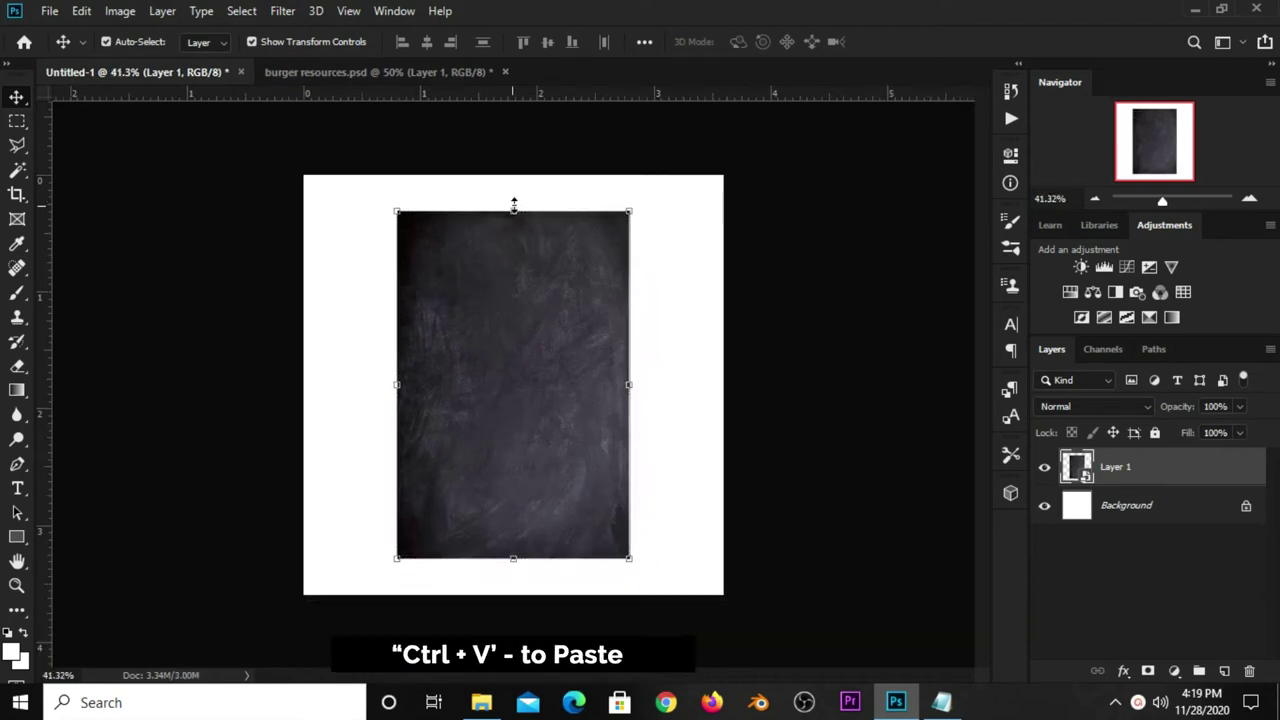
{"action": "key", "text": "ctrl+t"}
{"action": "scroll", "coordinate": [533, 386], "scroll_direction": "down", "scroll_amount": 1}
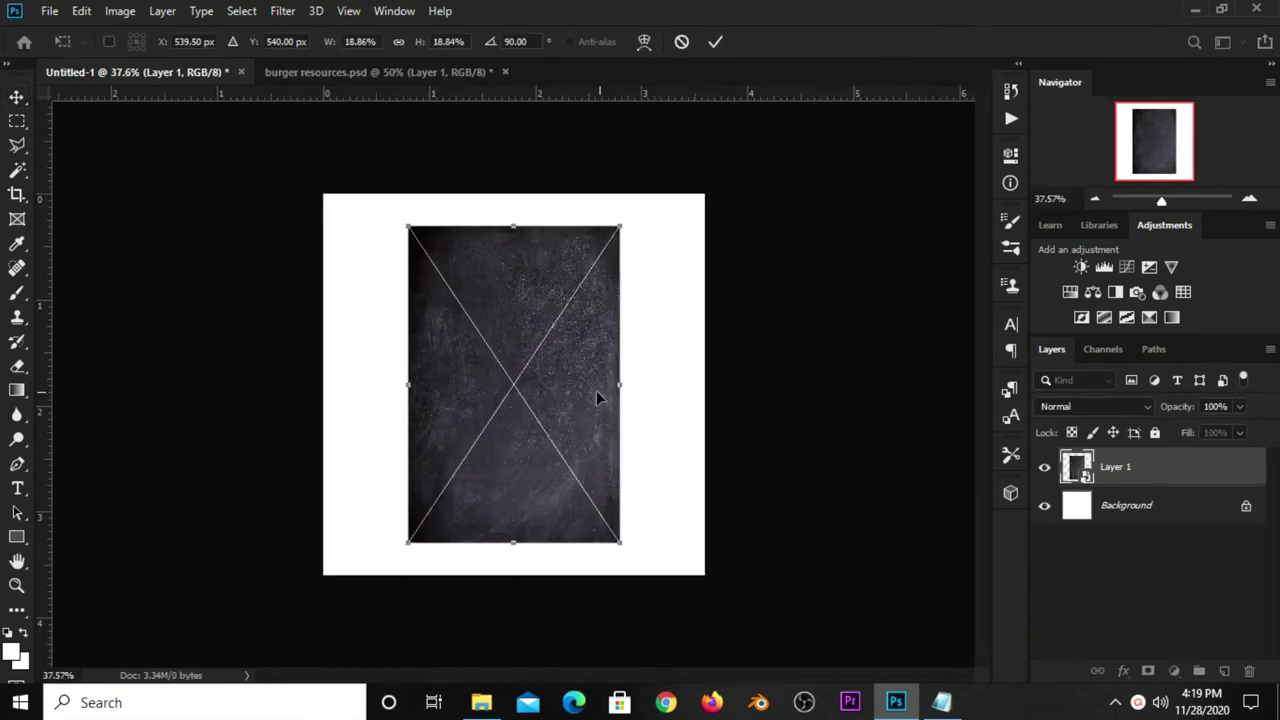
{"action": "left_click_drag", "start_coordinate": [621, 384], "coordinate": [743, 384]}
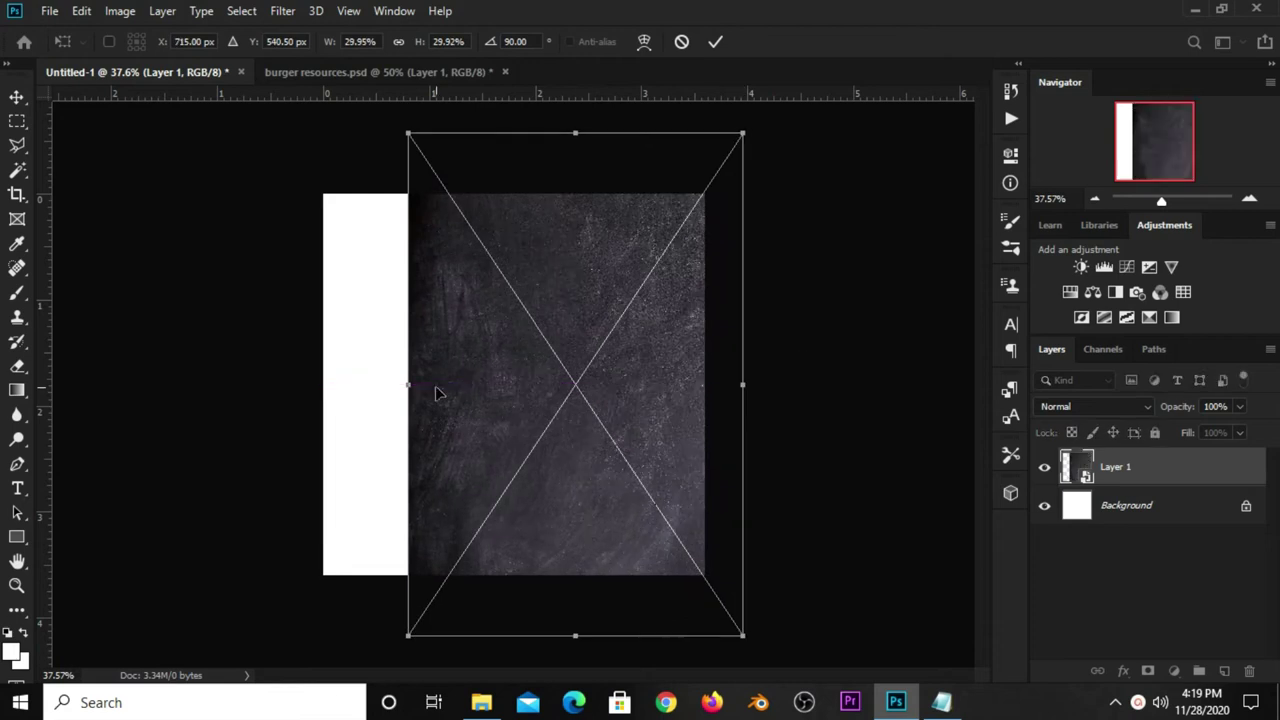
{"action": "left_click_drag", "start_coordinate": [414, 387], "coordinate": [357, 388]}
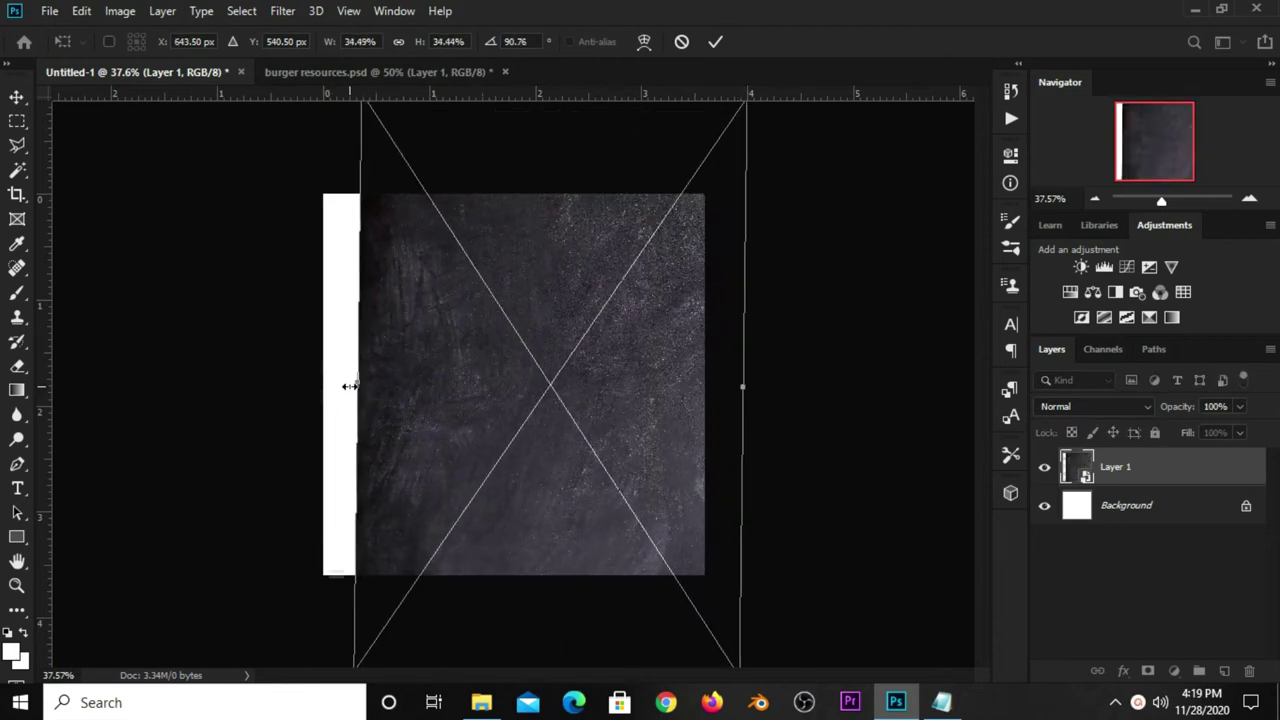
{"action": "left_click_drag", "start_coordinate": [352, 381], "coordinate": [306, 377]}
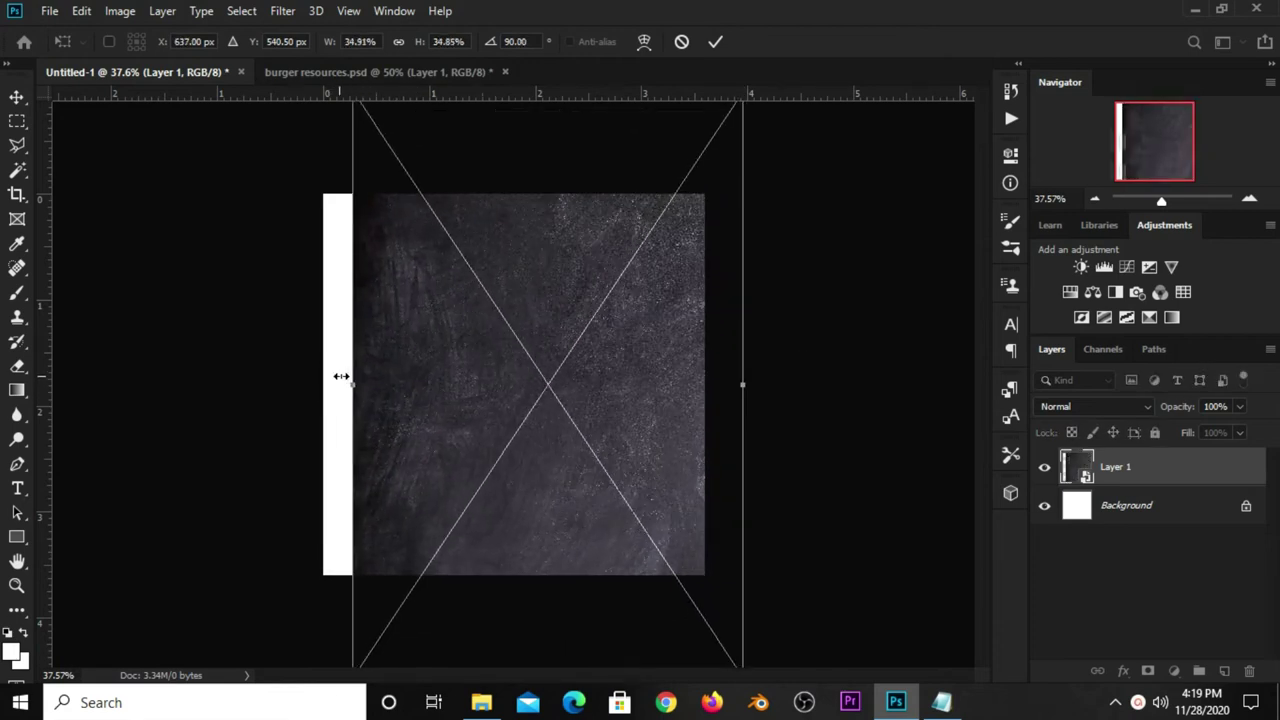
{"action": "left_click", "coordinate": [716, 41]}
{"action": "left_click", "coordinate": [778, 248]}
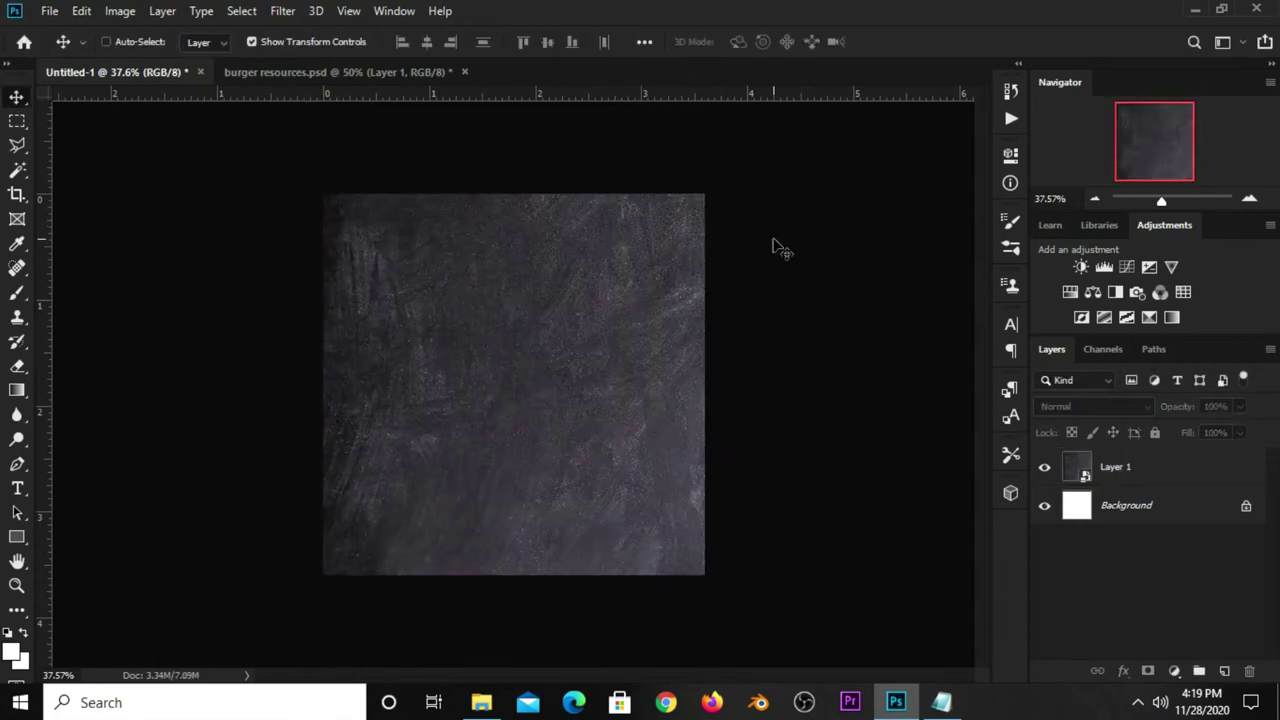
{"action": "key", "text": "ctrl+plus"}
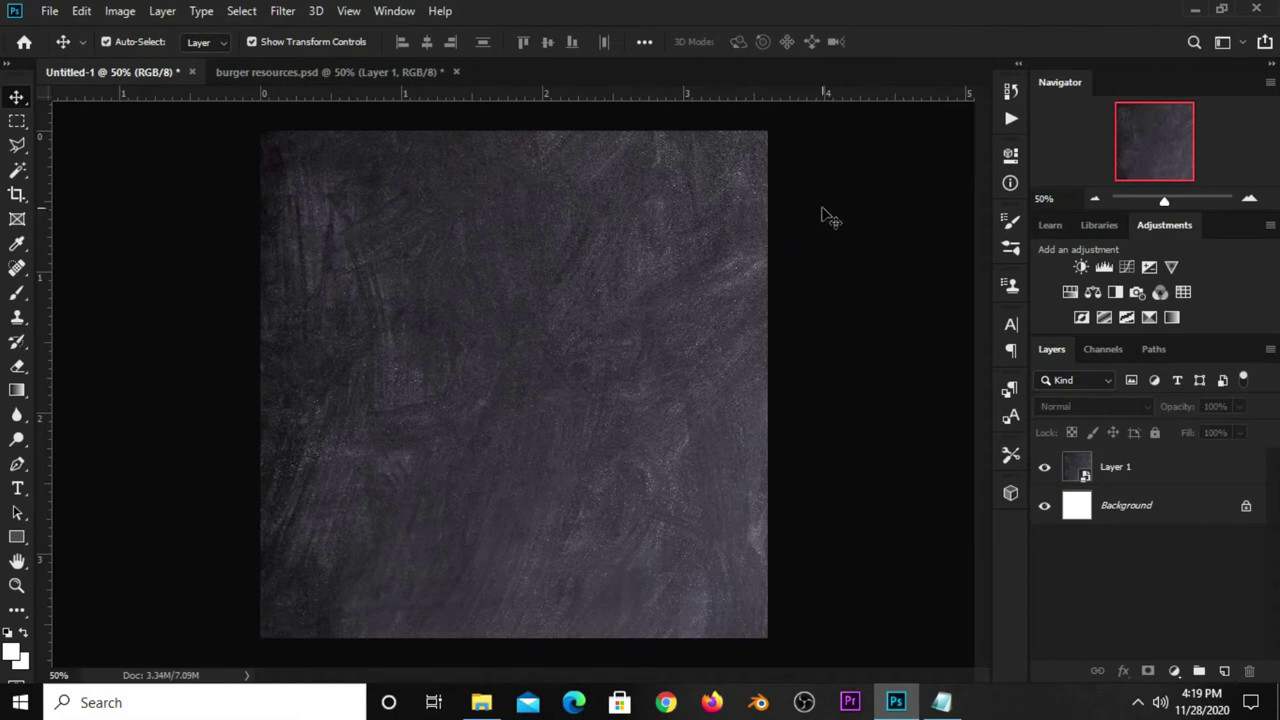
Add a Levels adjustment with output white capped at 190 to darken the chalkboard.
{"action": "left_click", "coordinate": [1172, 669]}
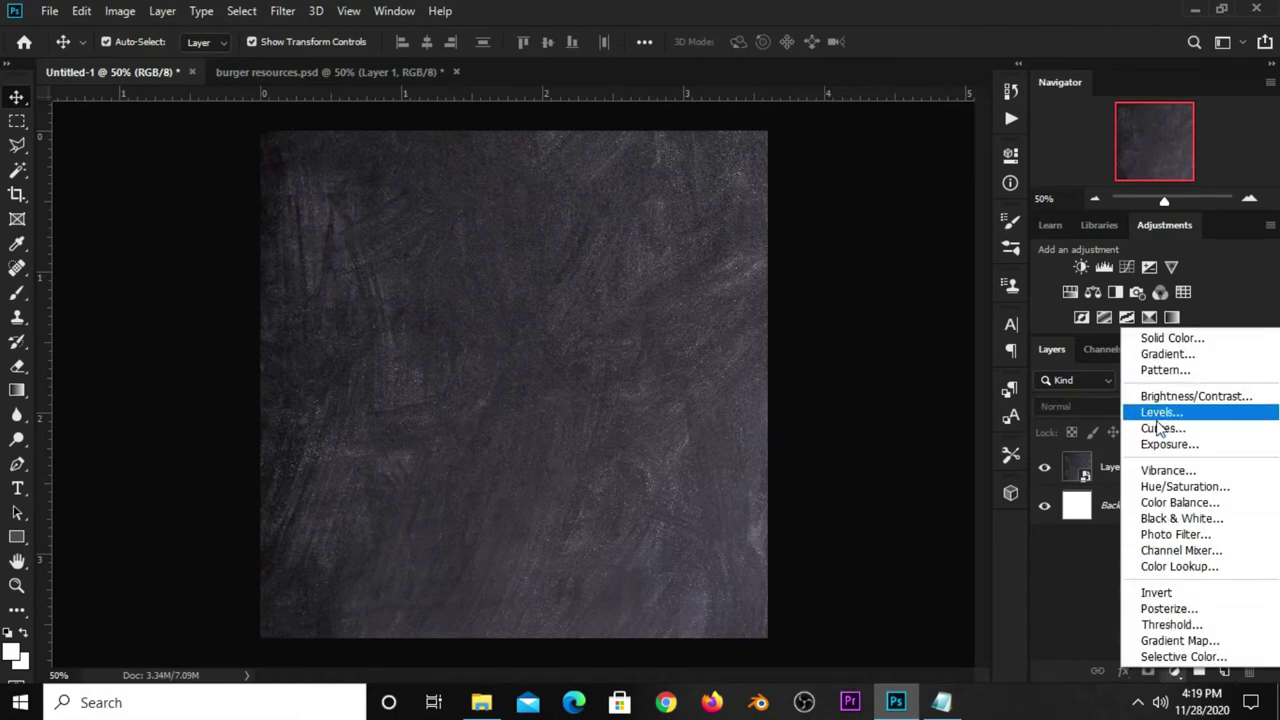
{"action": "left_click", "coordinate": [1171, 410]}
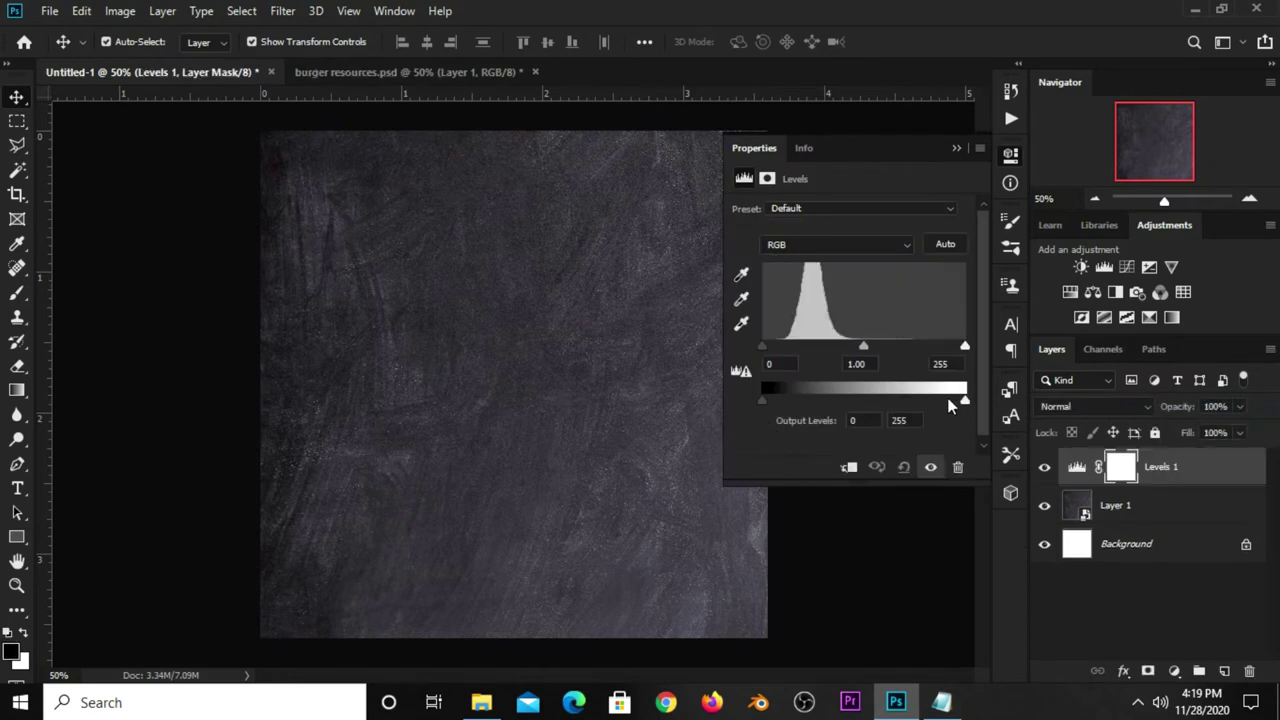
{"action": "left_click_drag", "start_coordinate": [925, 395], "coordinate": [899, 395]}
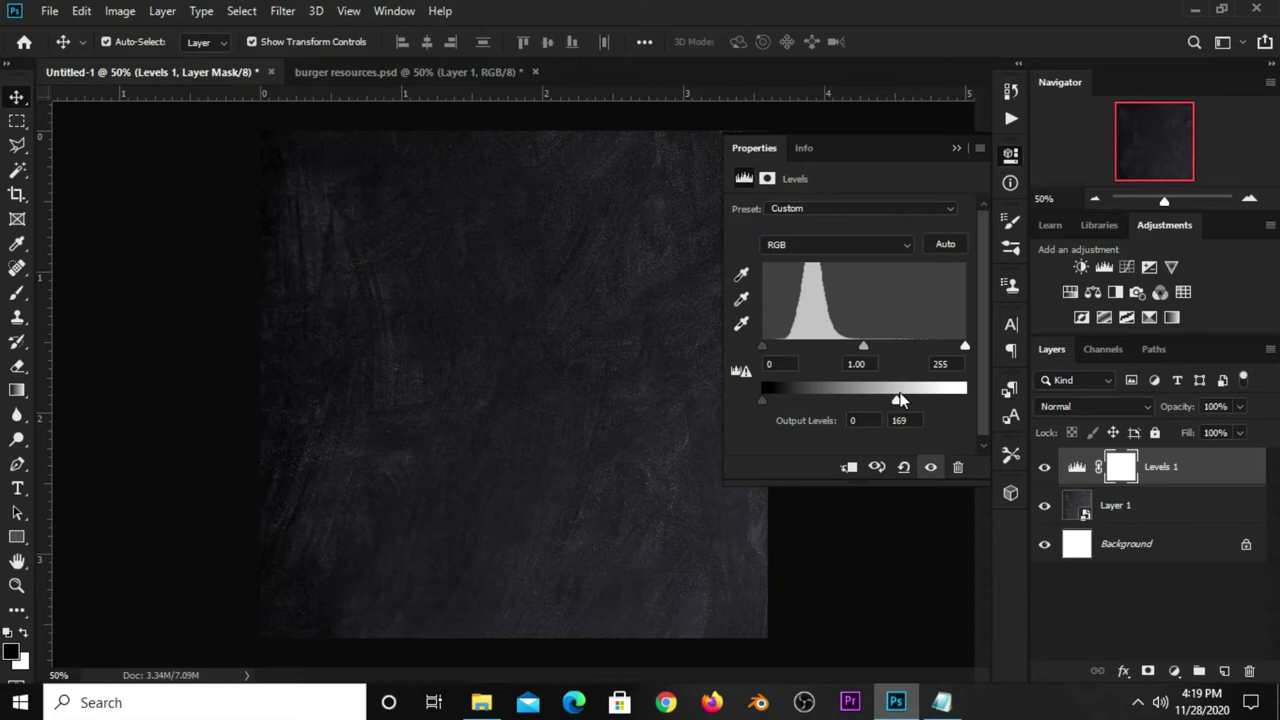
{"action": "left_click_drag", "start_coordinate": [907, 397], "coordinate": [902, 398]}
{"action": "left_click", "coordinate": [889, 421]}
{"action": "left_click", "coordinate": [955, 149]}
{"action": "left_click", "coordinate": [1045, 470]}
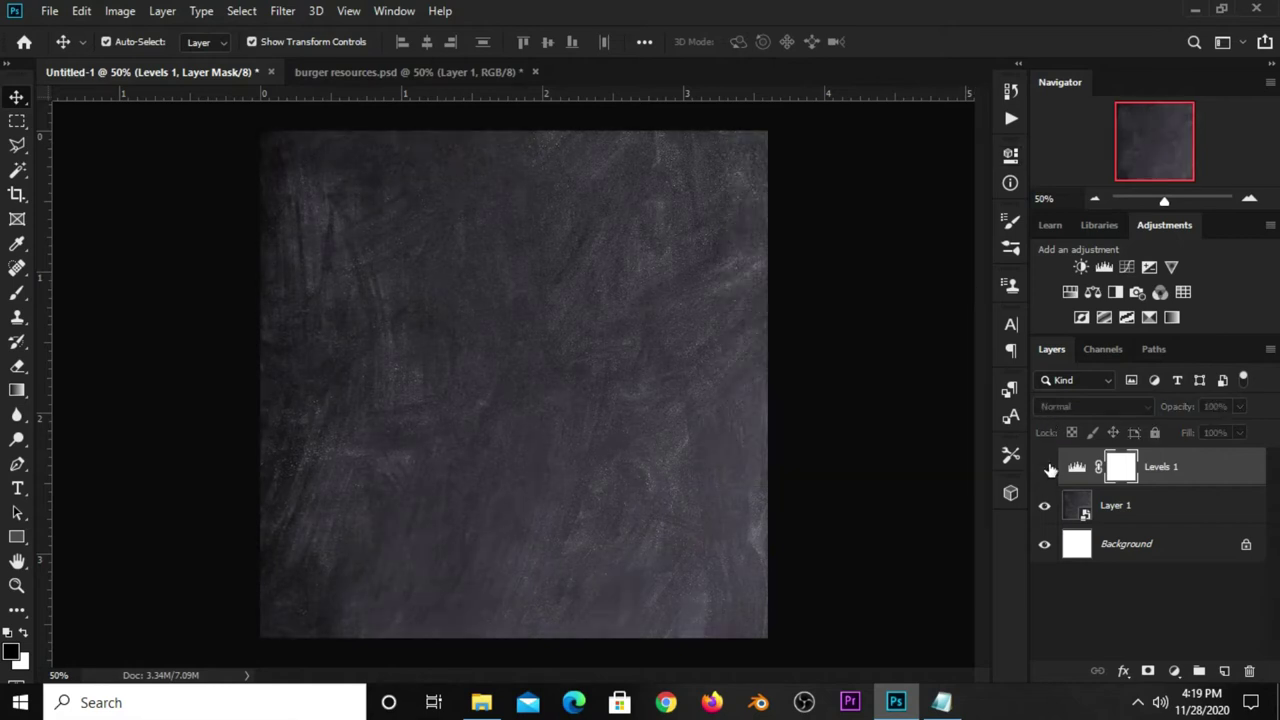
{"action": "left_click", "coordinate": [930, 458]}
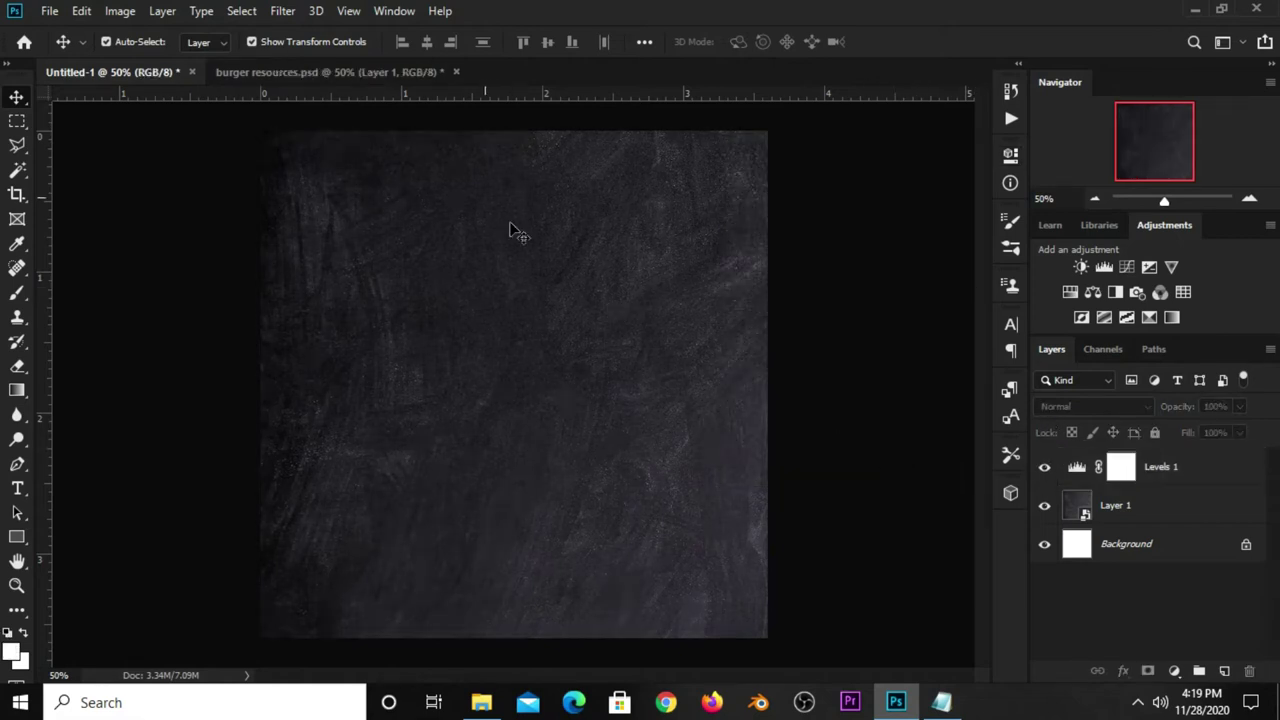
{"action": "left_click", "coordinate": [316, 68]}
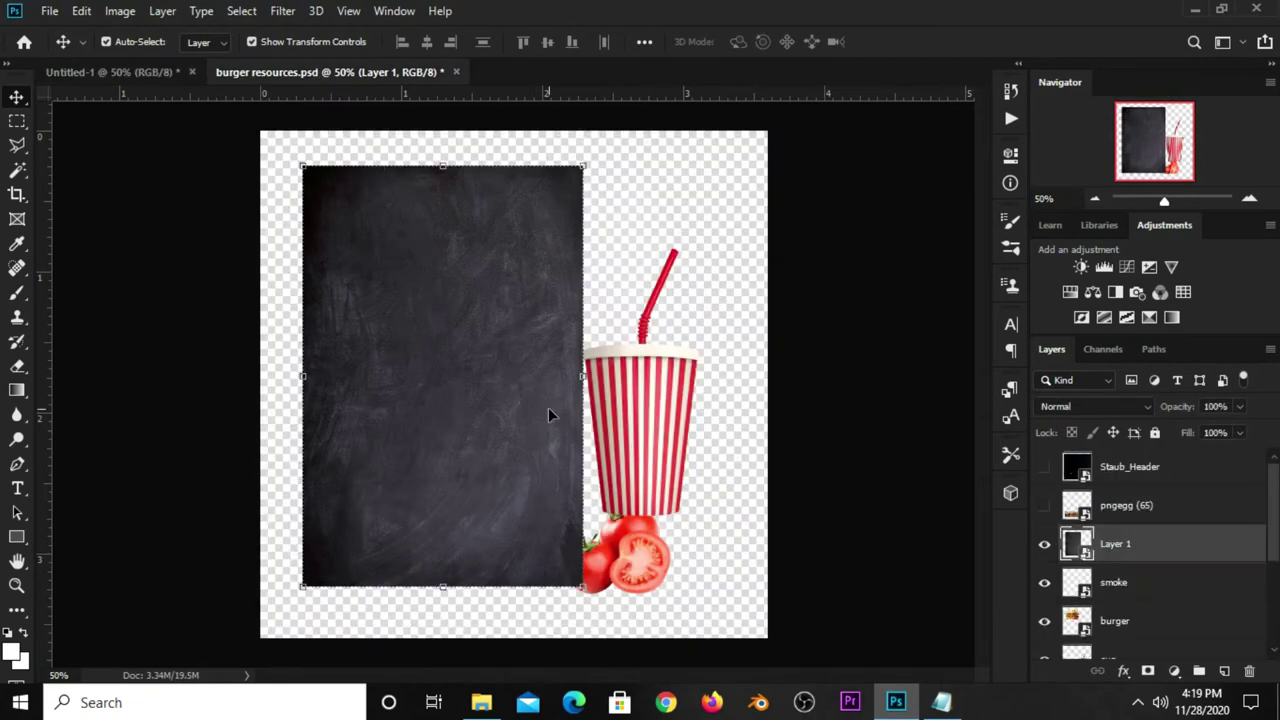
Move the smoke layer into Untitled-1 and scale it across the chalkboard canvas.
{"action": "left_click", "coordinate": [1048, 557]}
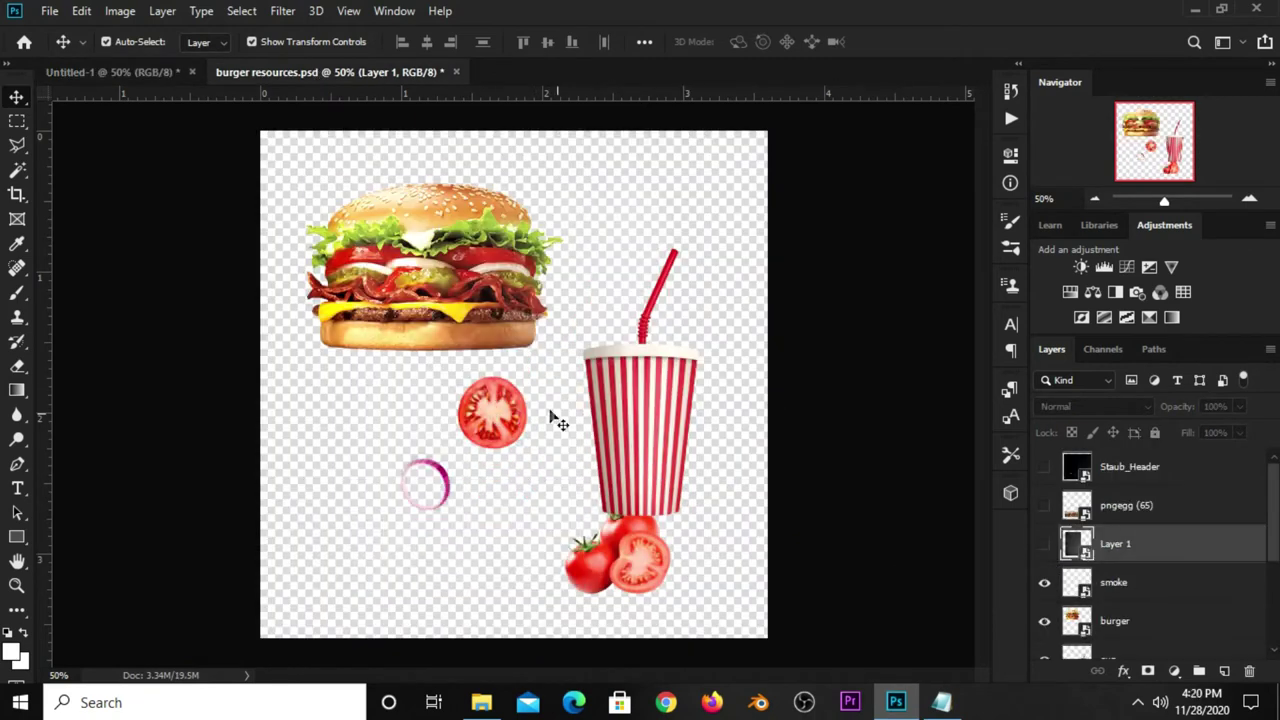
{"action": "left_click", "coordinate": [1145, 590]}
{"action": "key", "text": "ctrl"}
{"action": "left_click_drag", "start_coordinate": [922, 575], "coordinate": [549, 351]}
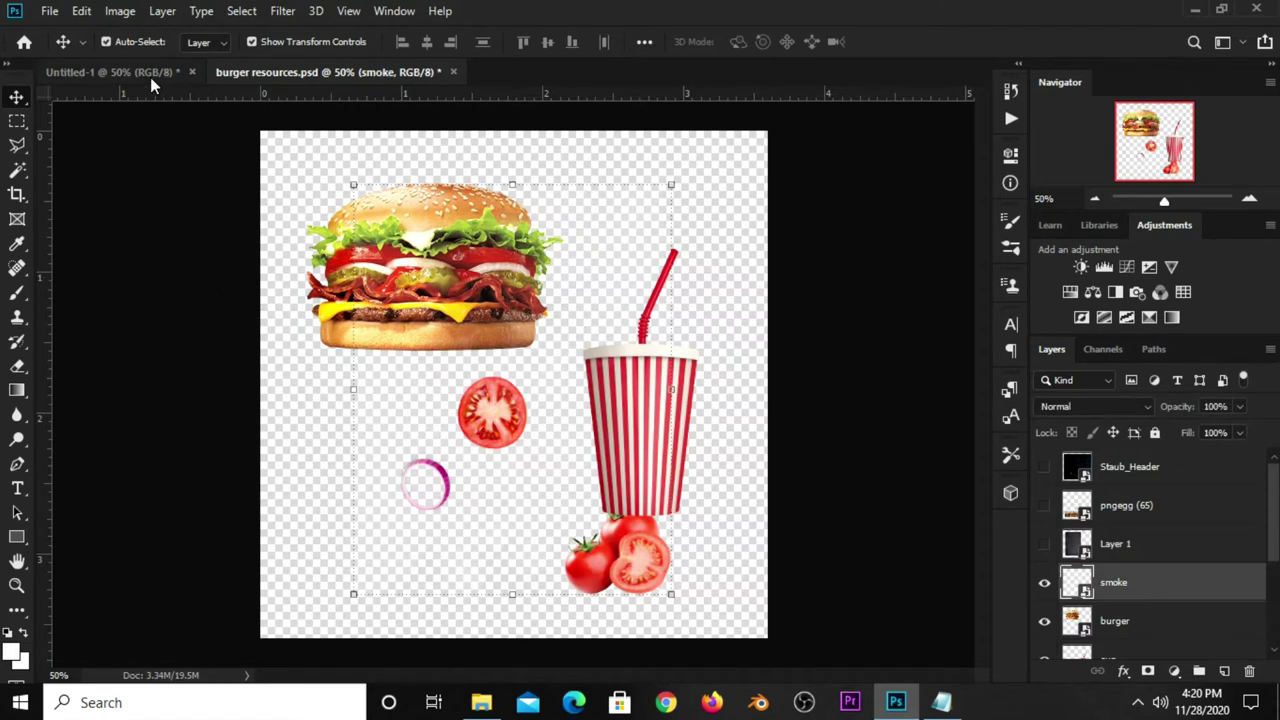
{"action": "scroll", "coordinate": [546, 281], "scroll_direction": "down", "scroll_amount": 2}
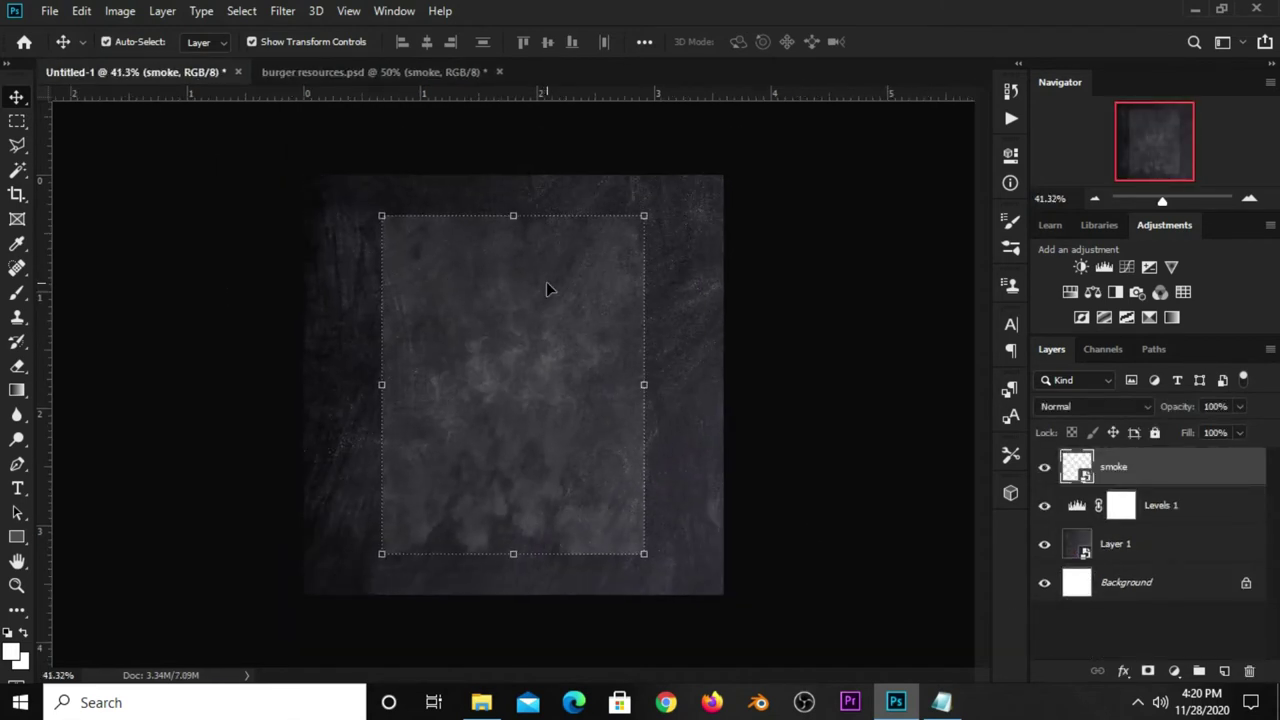
{"action": "key", "text": "ctrl+t"}
{"action": "left_click_drag", "start_coordinate": [512, 216], "coordinate": [516, 154]}
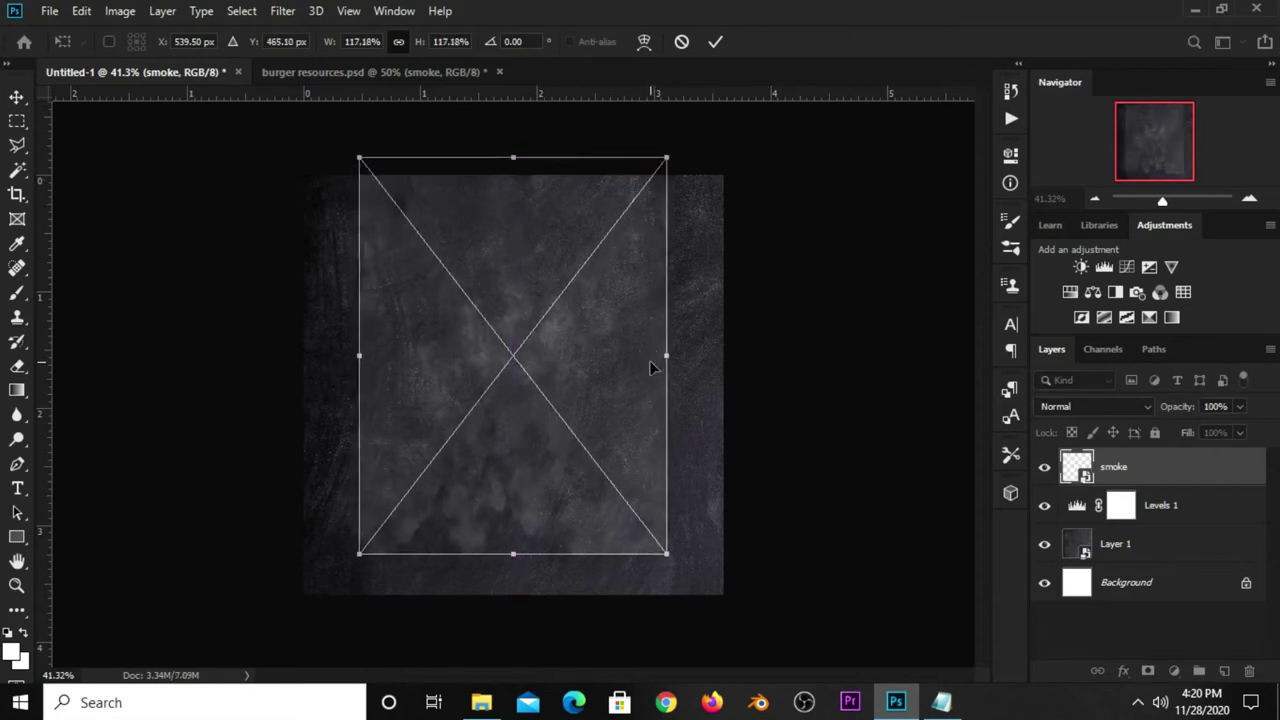
{"action": "left_click_drag", "start_coordinate": [659, 353], "coordinate": [766, 354]}
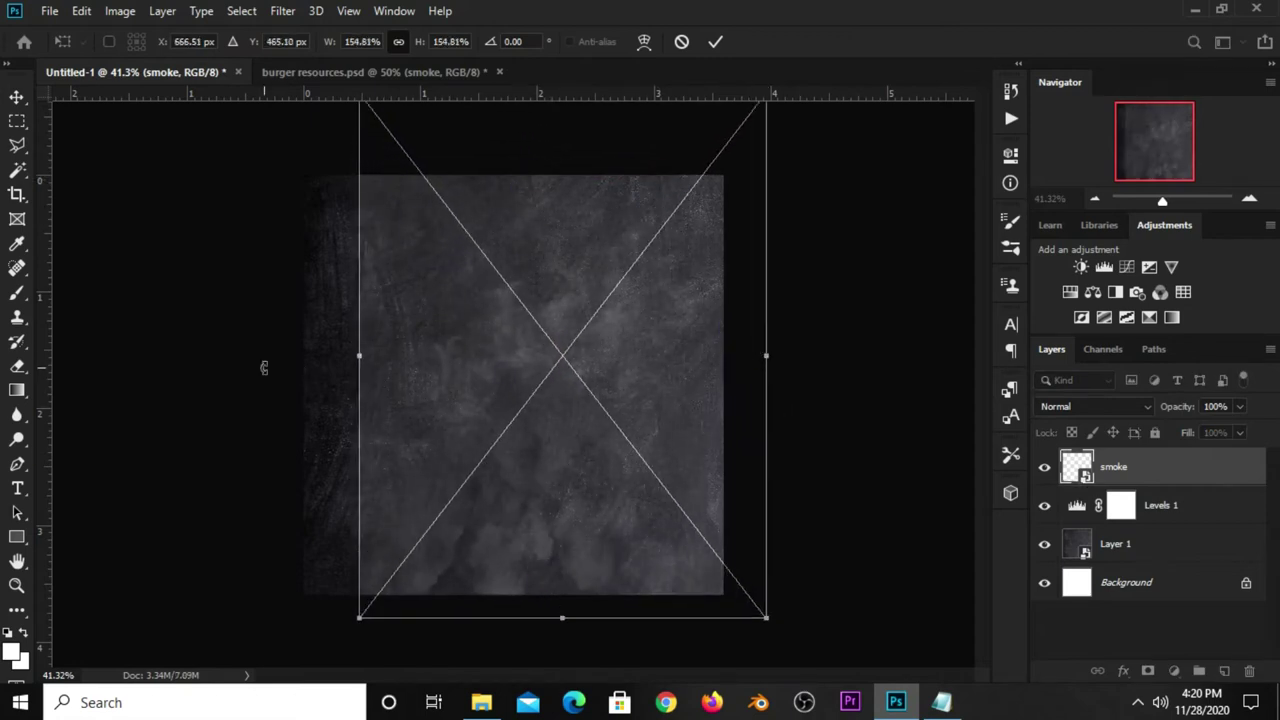
{"action": "left_click_drag", "start_coordinate": [357, 358], "coordinate": [285, 357]}
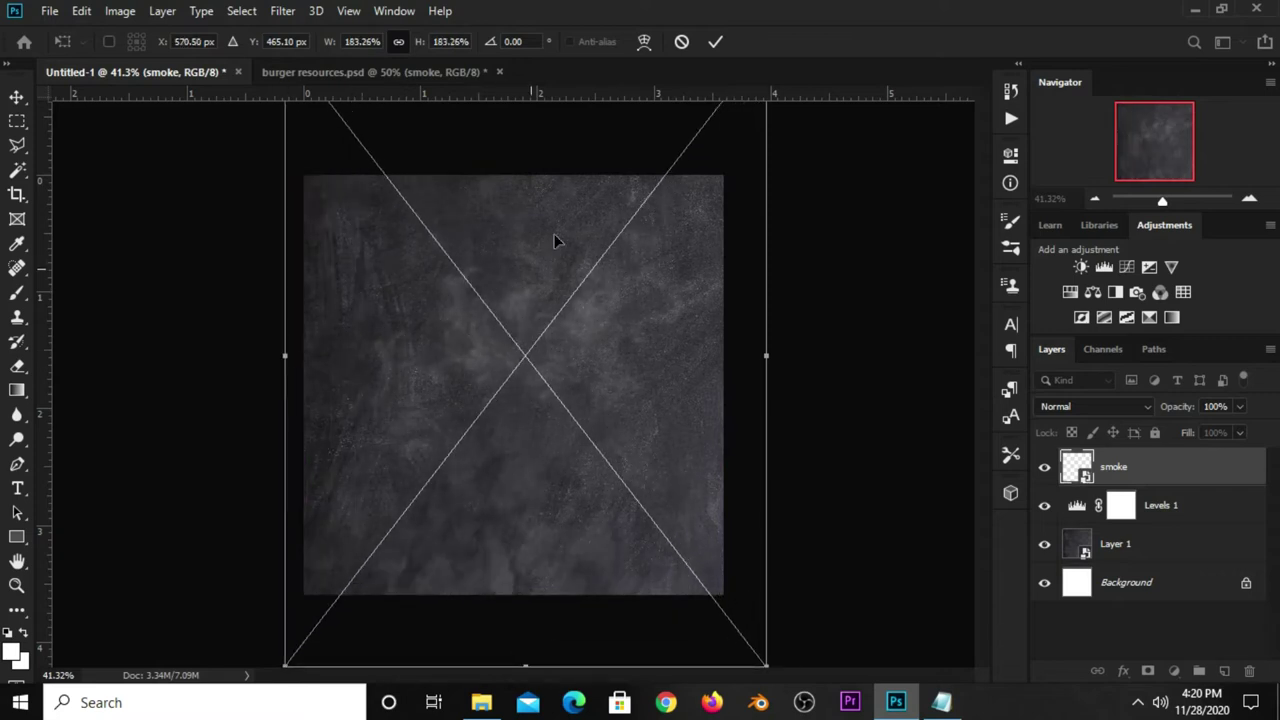
{"action": "left_click", "coordinate": [715, 42]}
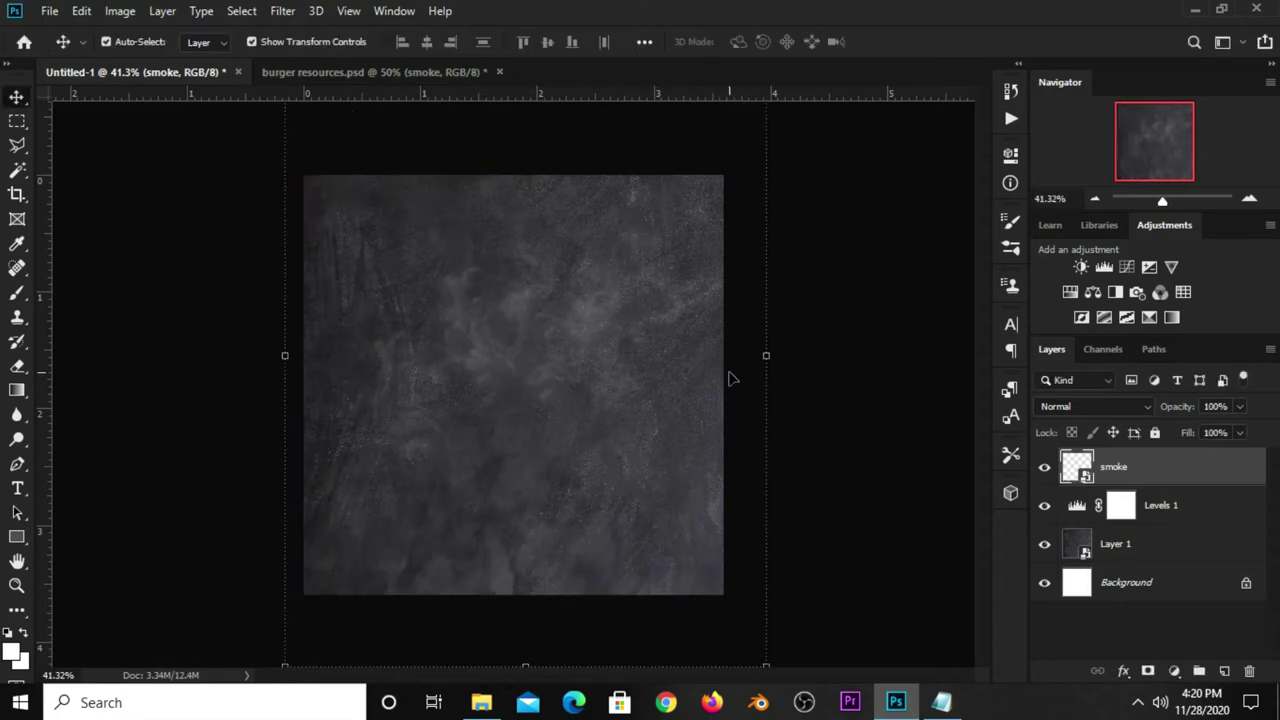
{"action": "scroll", "coordinate": [735, 375], "scroll_direction": "down", "scroll_amount": 1}
{"action": "left_click", "coordinate": [770, 368]}
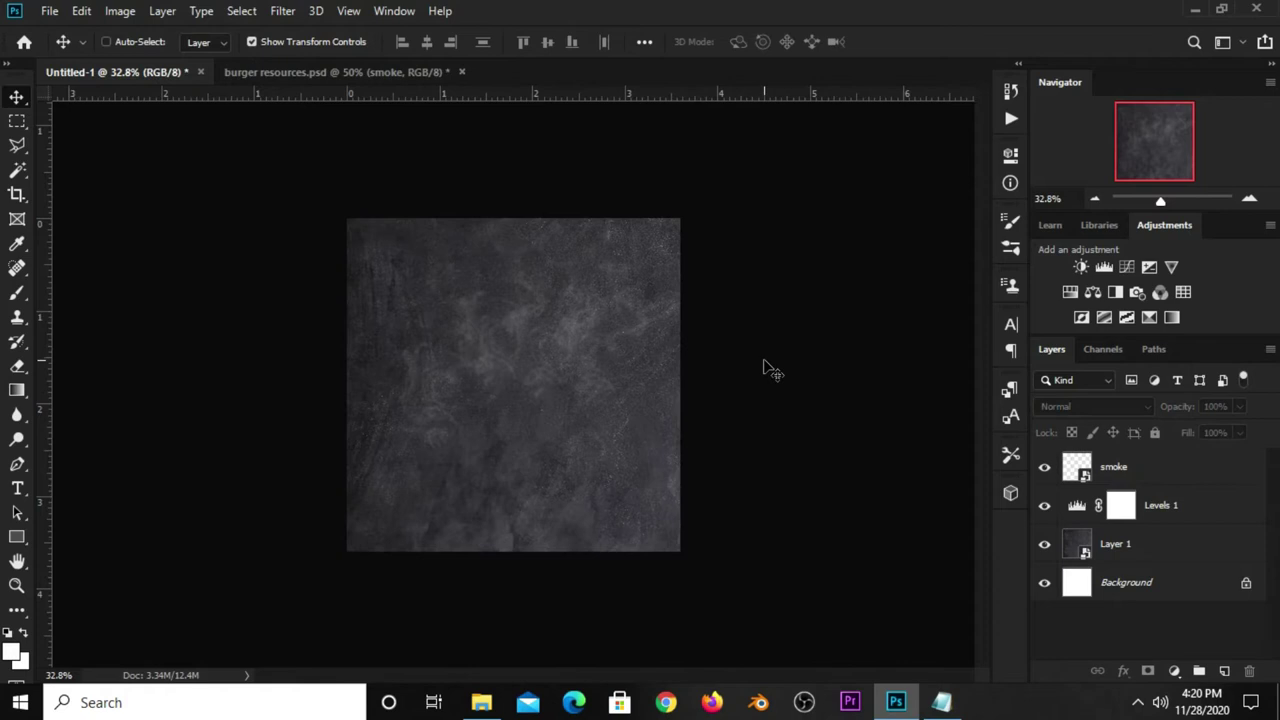
Lower the smoke layer's opacity to 80%.
{"action": "scroll", "coordinate": [765, 368], "scroll_direction": "up", "scroll_amount": 2}
{"action": "left_click", "coordinate": [1173, 467]}
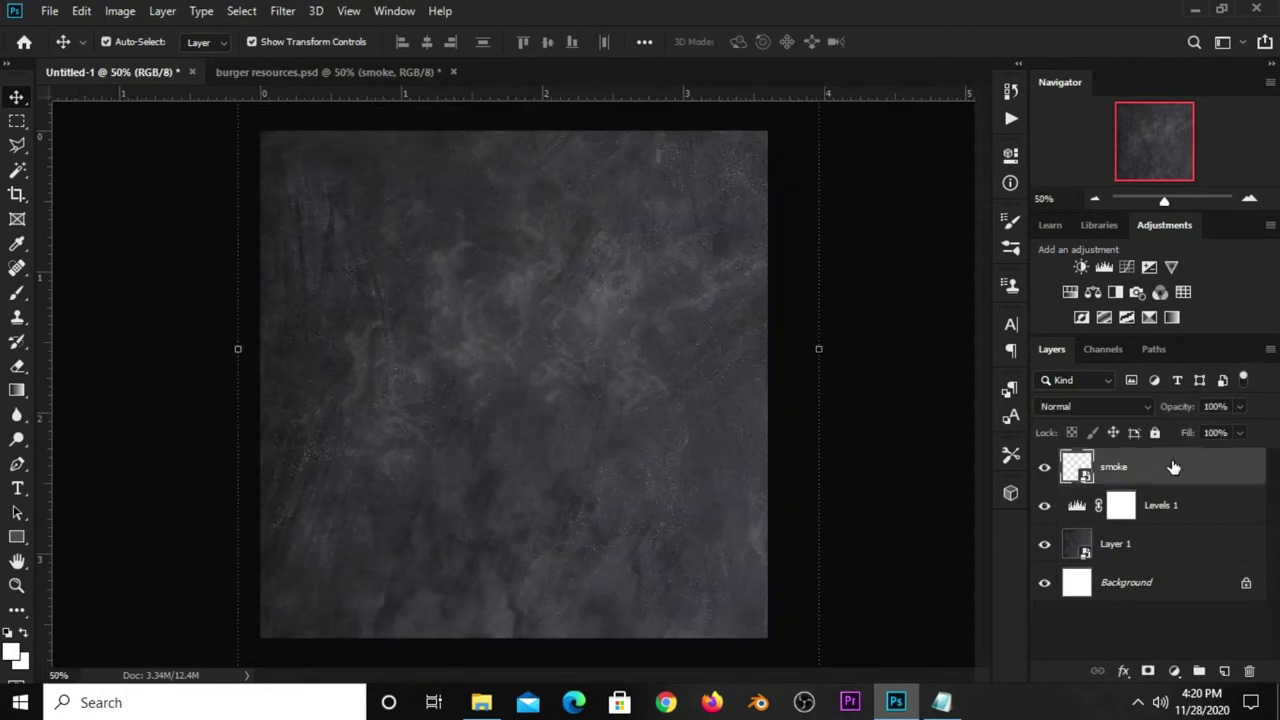
{"action": "left_click", "coordinate": [1239, 406]}
{"action": "left_click", "coordinate": [1216, 432]}
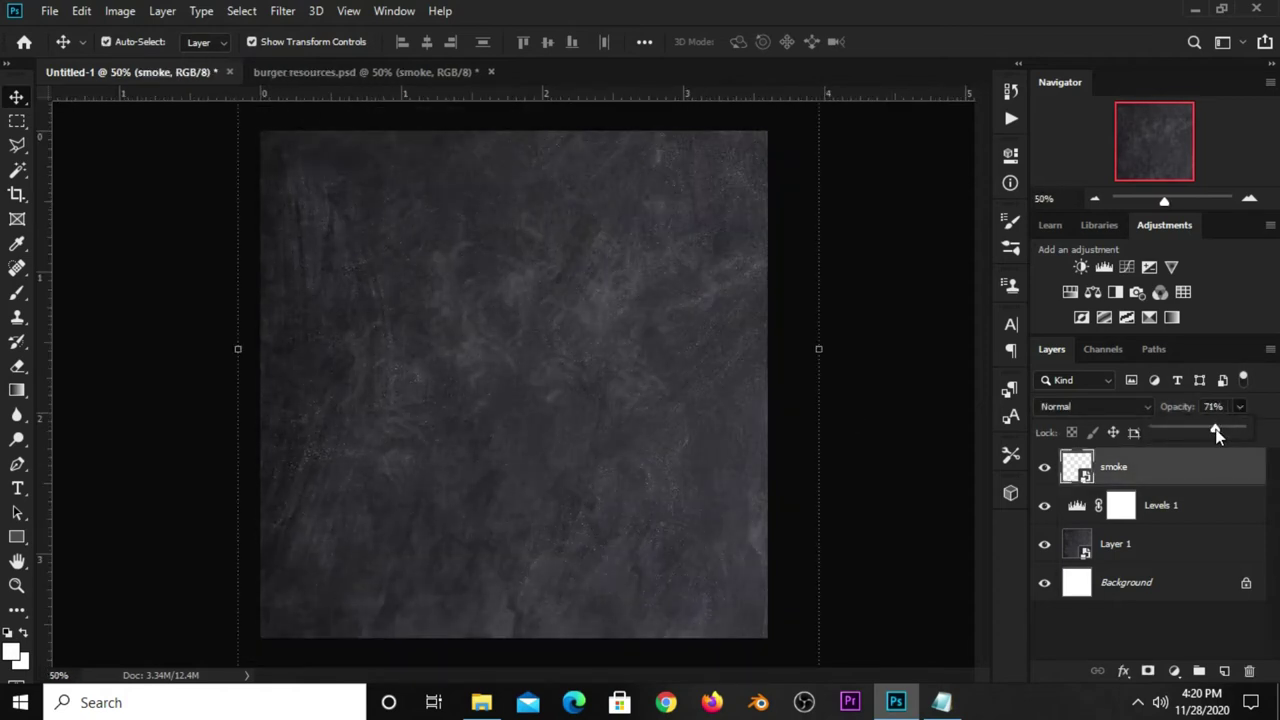
{"action": "left_click_drag", "start_coordinate": [1219, 429], "coordinate": [1224, 428]}
{"action": "left_click", "coordinate": [1046, 468]}
{"action": "left_click", "coordinate": [1045, 467]}
{"action": "left_click", "coordinate": [897, 423]}
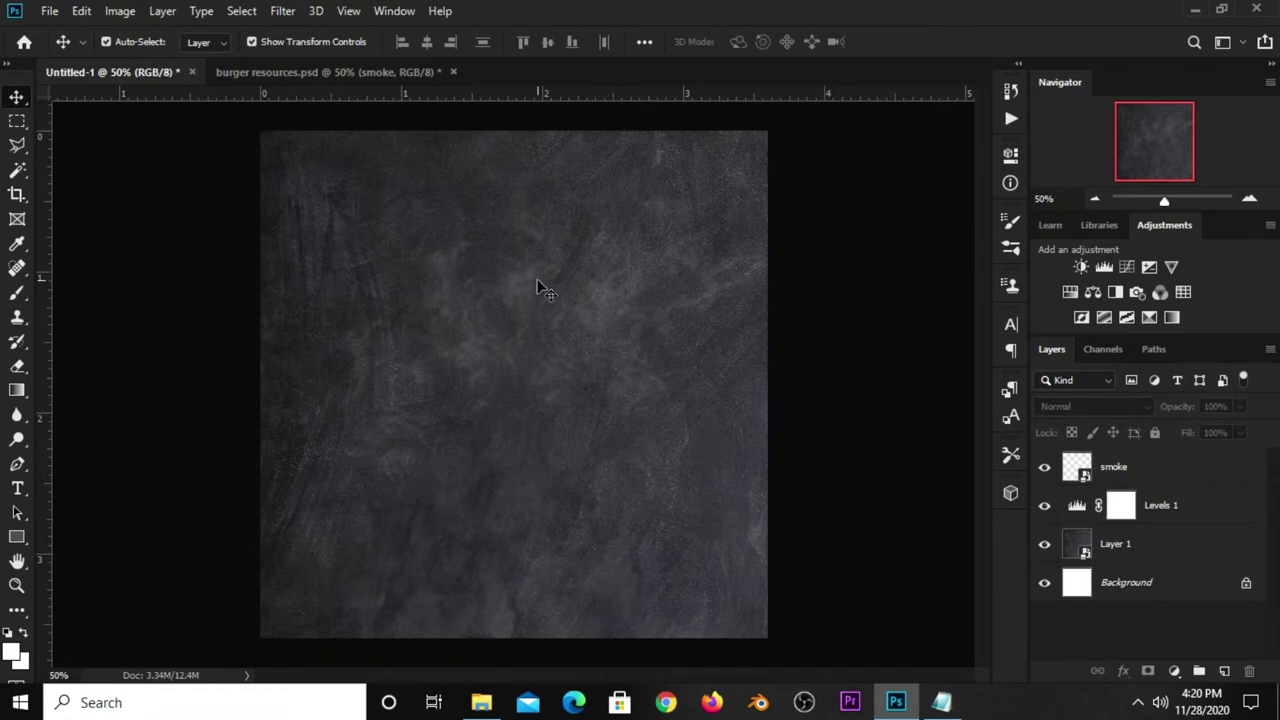
Bring the wooden table layer pngegg (65) into Untitled-1 near the canvas bottom.
{"action": "left_click", "coordinate": [314, 72]}
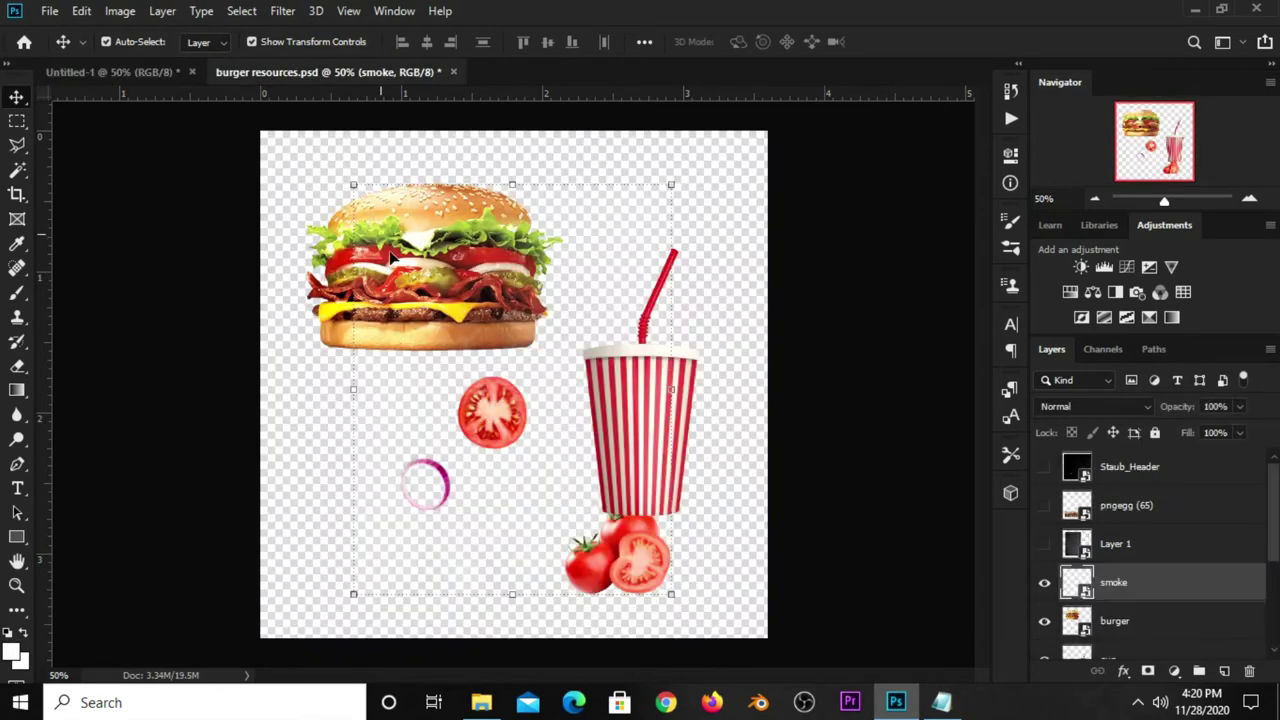
{"action": "left_click", "coordinate": [1044, 507]}
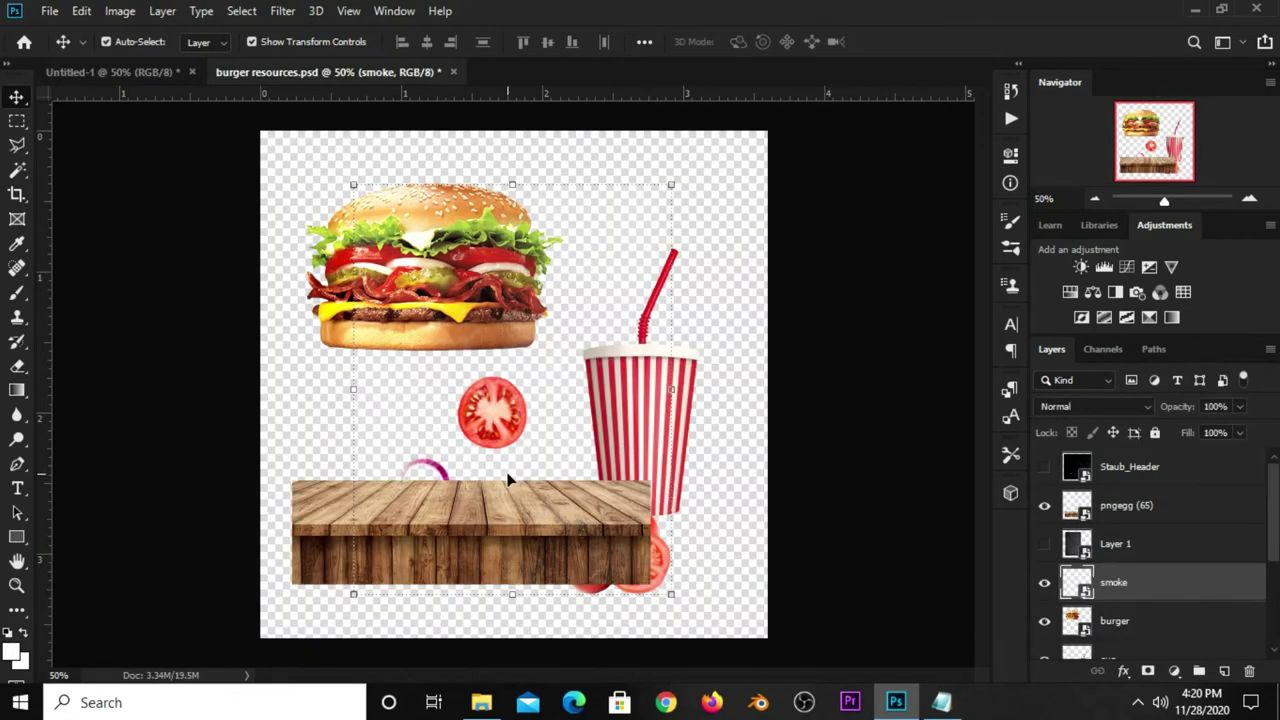
{"action": "left_click", "coordinate": [486, 528]}
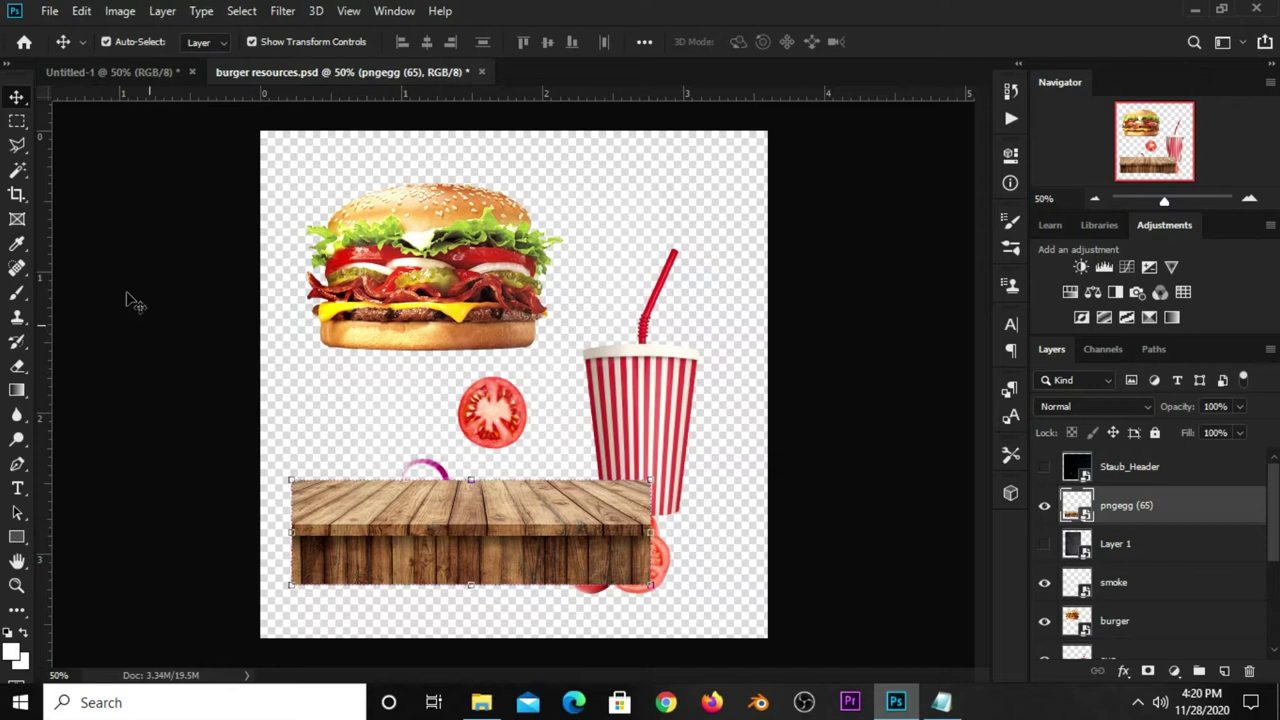
{"action": "left_click", "coordinate": [142, 74]}
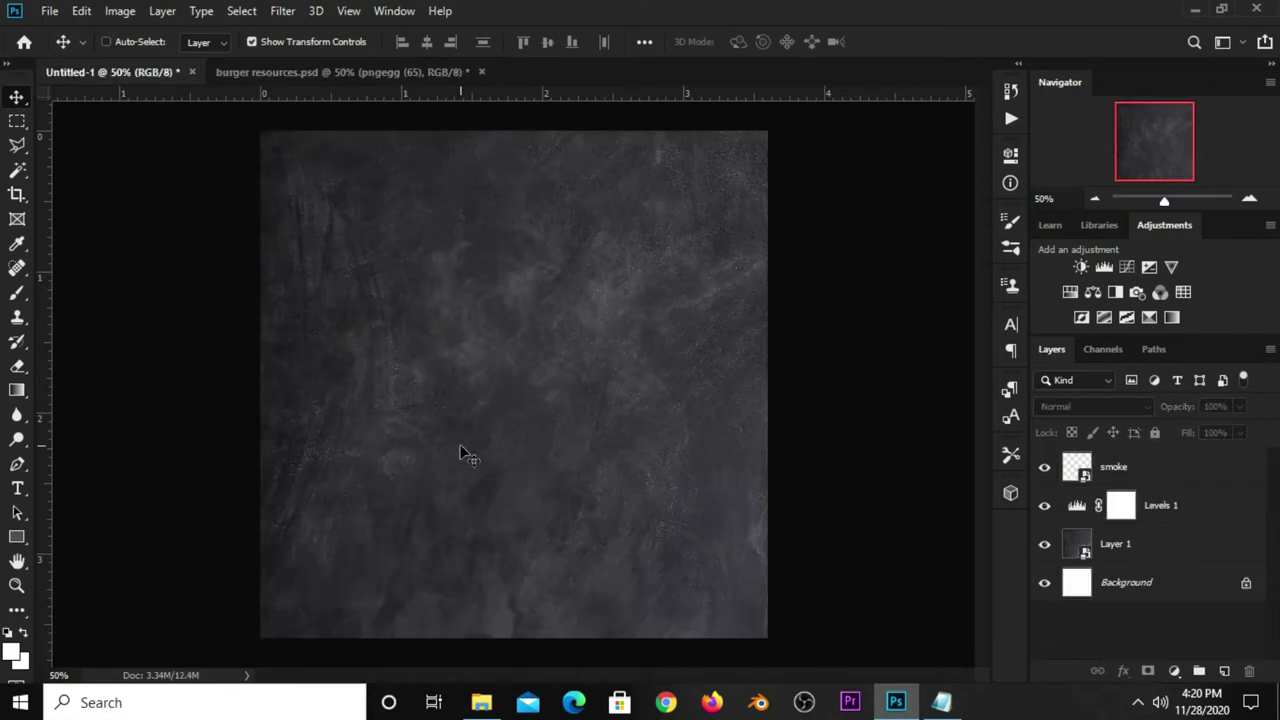
{"action": "left_click_drag", "start_coordinate": [466, 453], "coordinate": [576, 526]}
{"action": "mouse_move", "coordinate": [513, 404]}
{"action": "left_mouse_down"}
{"action": "mouse_move", "coordinate": [493, 522]}
{"action": "mouse_move", "coordinate": [450, 579]}
{"action": "left_mouse_up"}
Stretch the wooden table across the full canvas width and settle it at the bottom.
{"action": "key", "text": "ctrl+t"}
{"action": "left_click_drag", "start_coordinate": [632, 513], "coordinate": [789, 460]}
{"action": "mouse_move", "coordinate": [592, 540]}
{"action": "left_mouse_down"}
{"action": "mouse_move", "coordinate": [562, 578]}
{"action": "mouse_move", "coordinate": [579, 576]}
{"action": "left_mouse_up"}
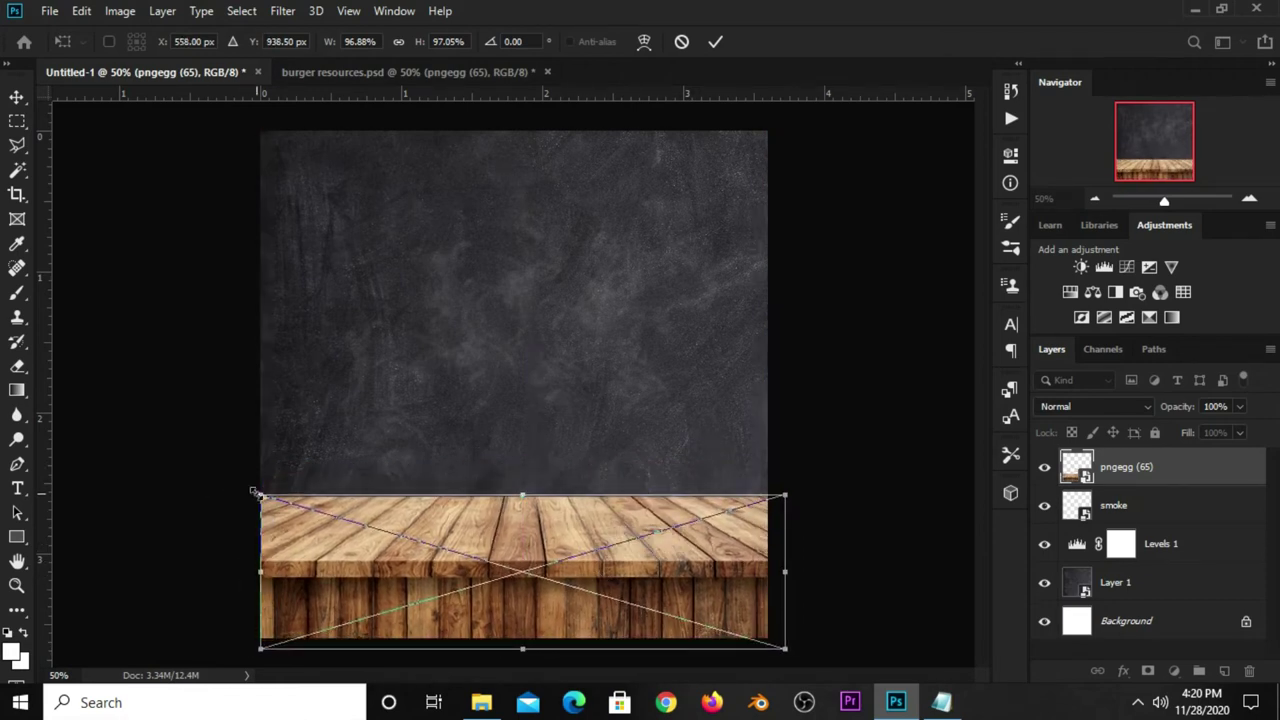
{"action": "left_click_drag", "start_coordinate": [254, 492], "coordinate": [244, 489]}
{"action": "key", "text": "Return"}
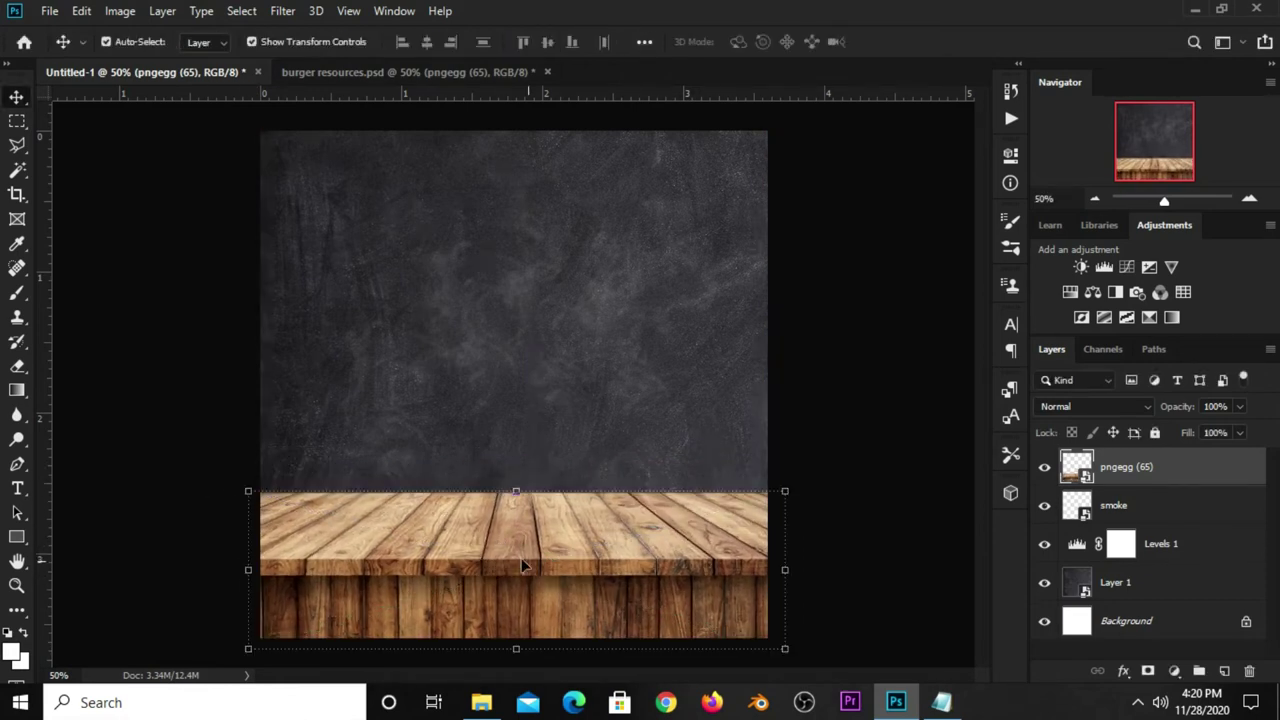
{"action": "left_click_drag", "start_coordinate": [521, 566], "coordinate": [537, 594]}
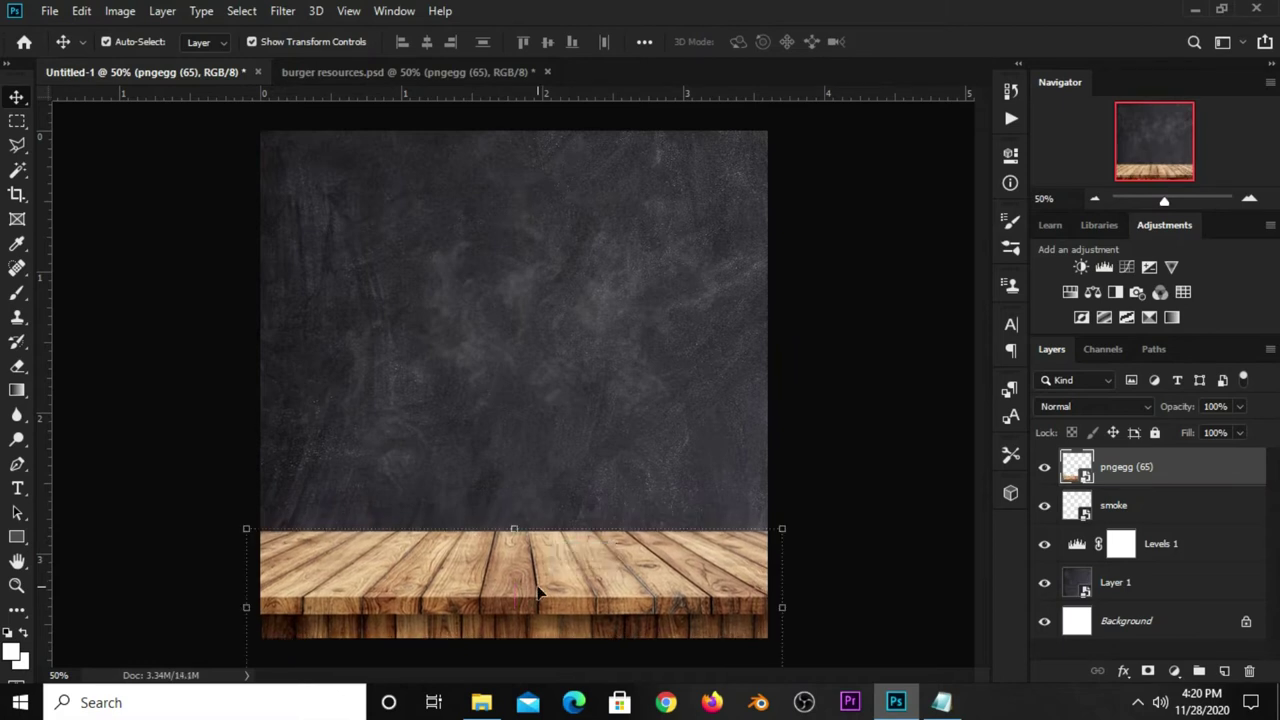
{"action": "left_click_drag", "start_coordinate": [537, 588], "coordinate": [537, 577]}
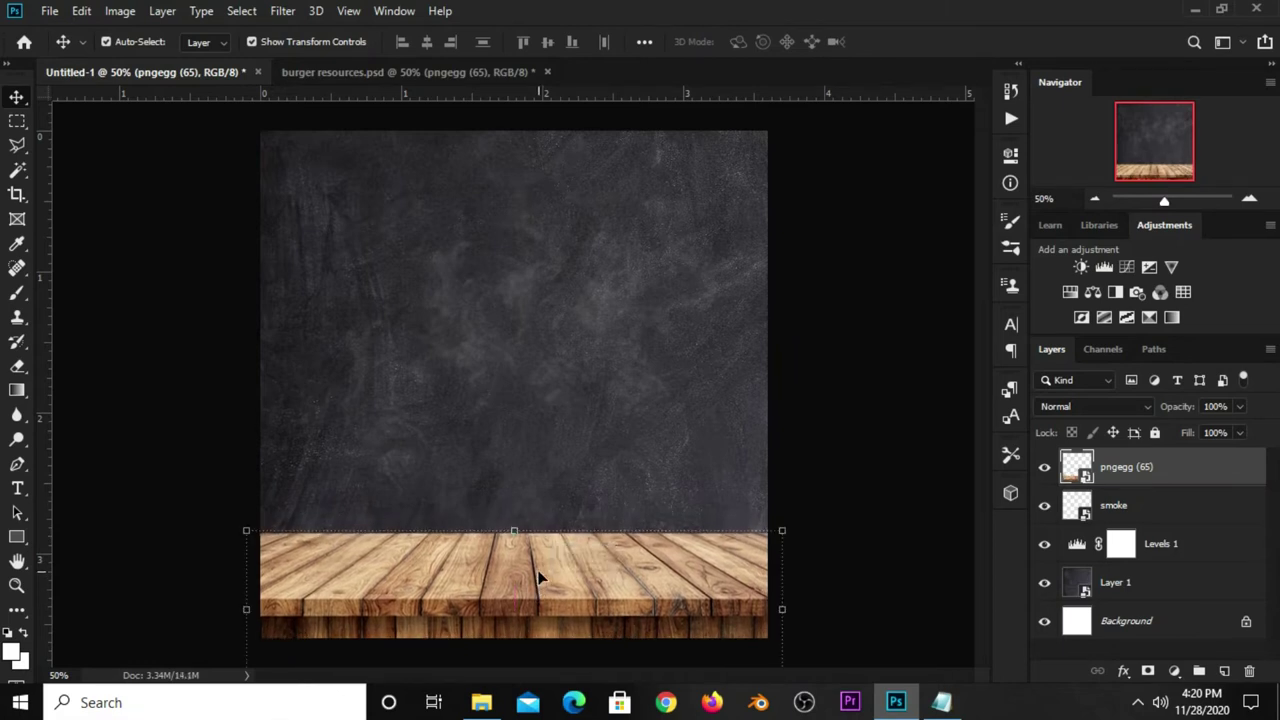
{"action": "left_click", "coordinate": [835, 502]}
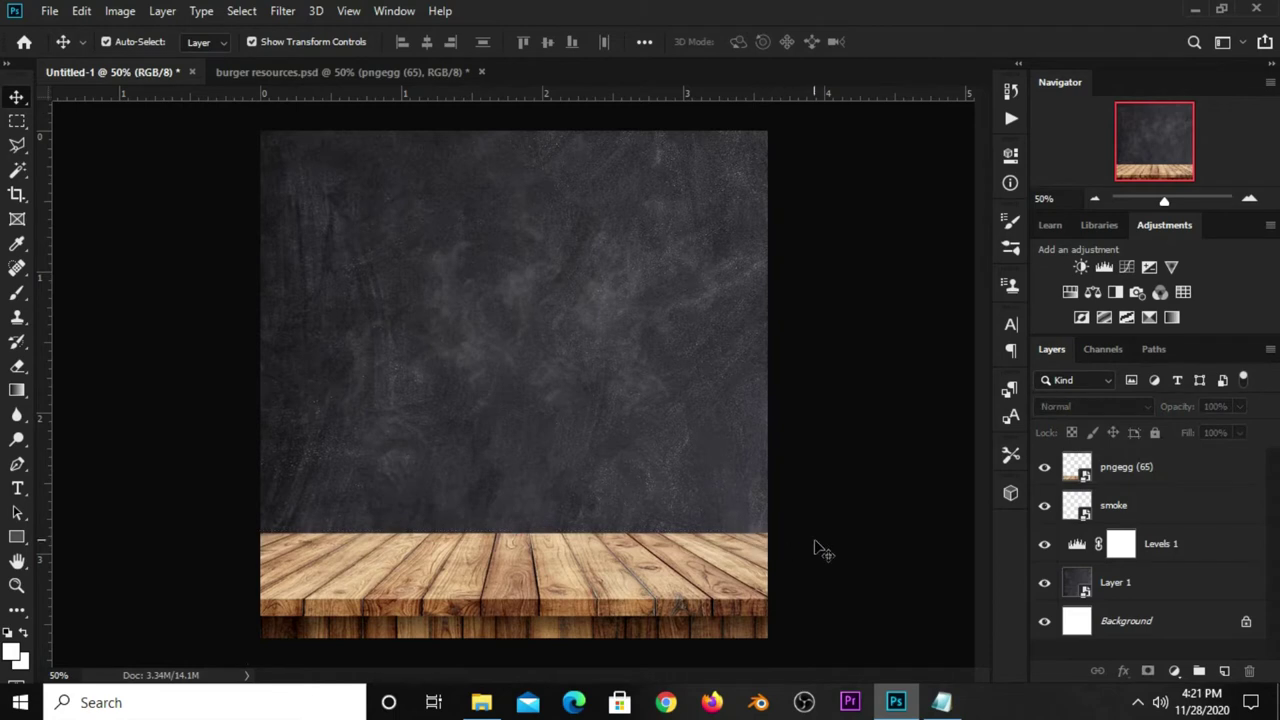
Add an Exposure adjustment layer with gamma correction 0.64.
{"action": "left_click", "coordinate": [1174, 670]}
{"action": "left_click", "coordinate": [1170, 453]}
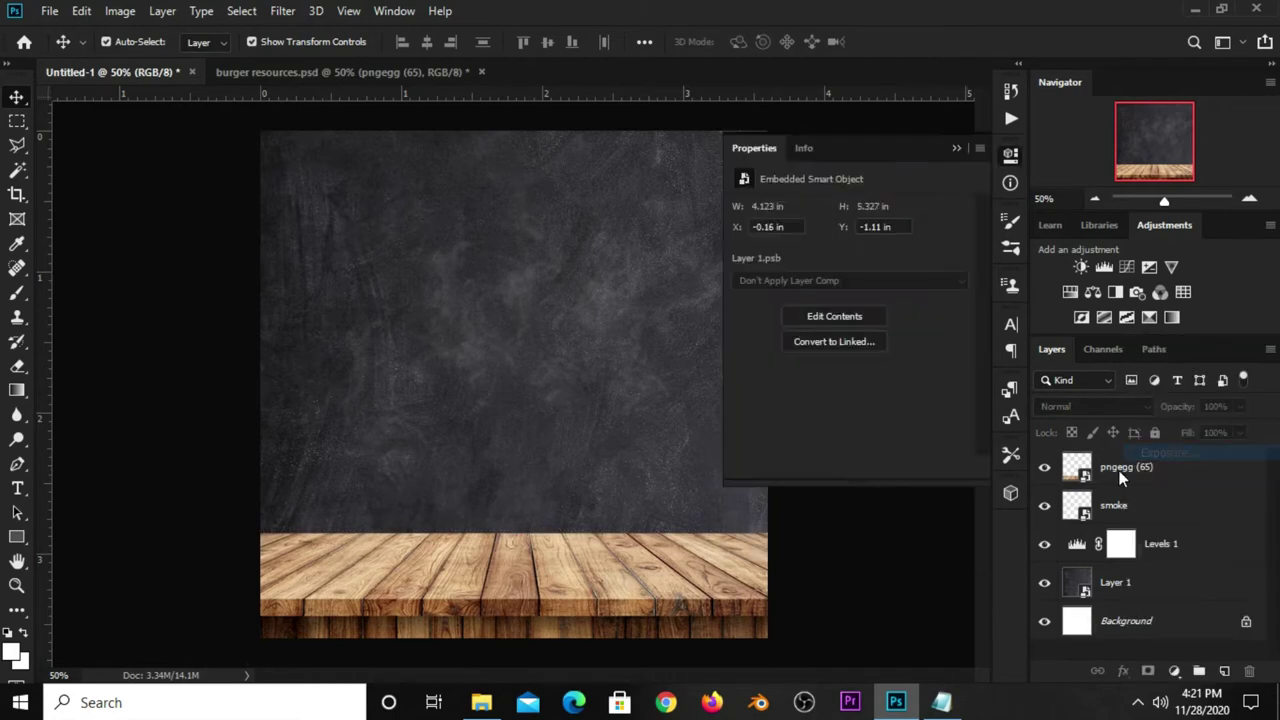
{"action": "left_click_drag", "start_coordinate": [855, 335], "coordinate": [919, 311]}
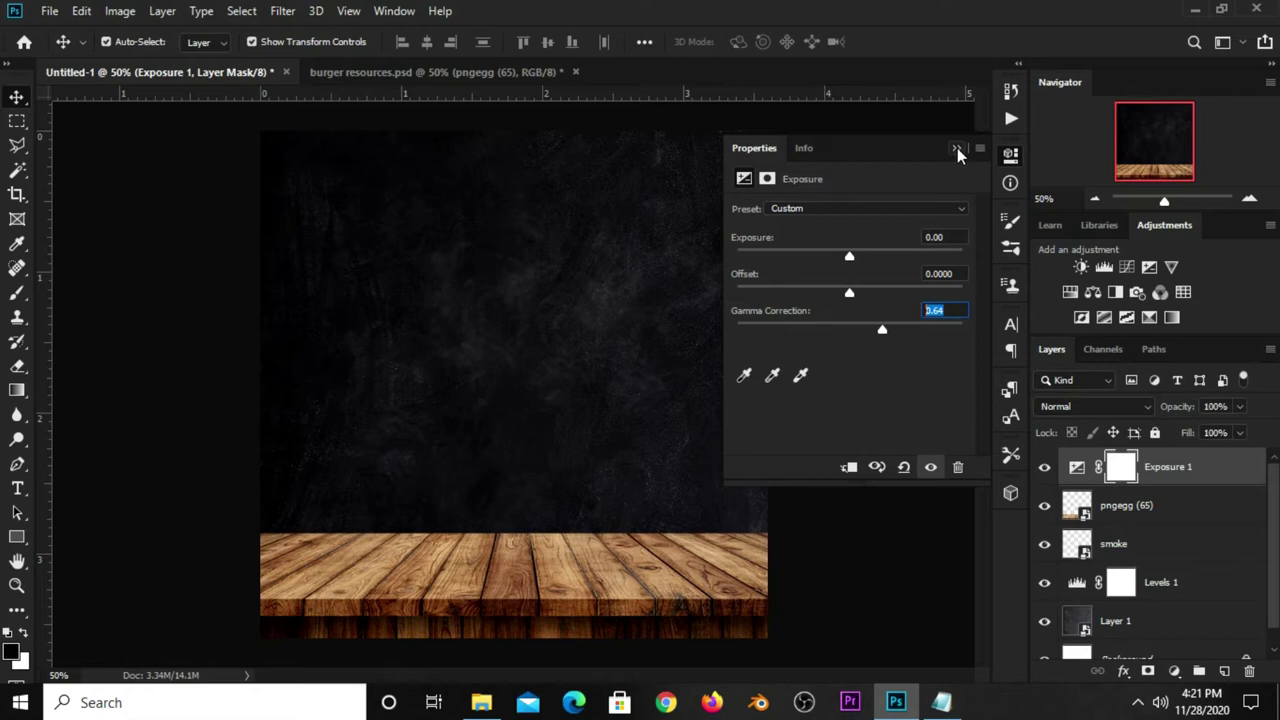
{"action": "left_click", "coordinate": [957, 148]}
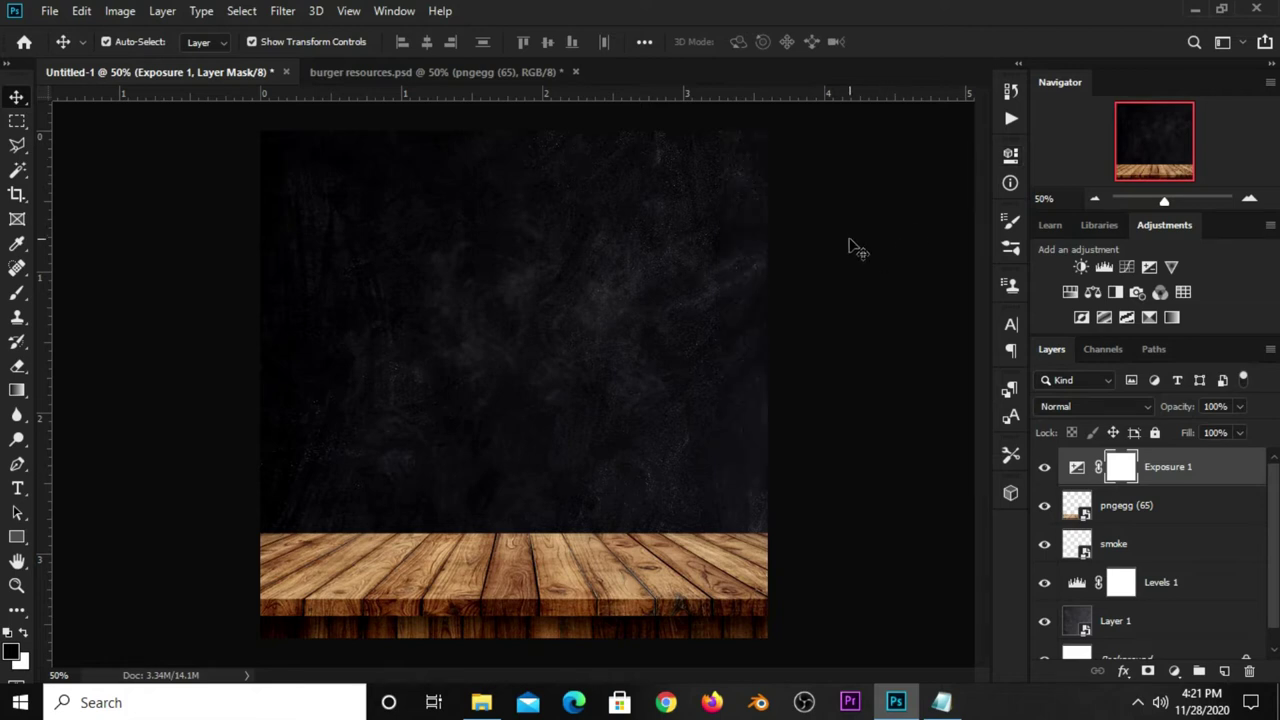
{"action": "left_click", "coordinate": [1174, 671]}
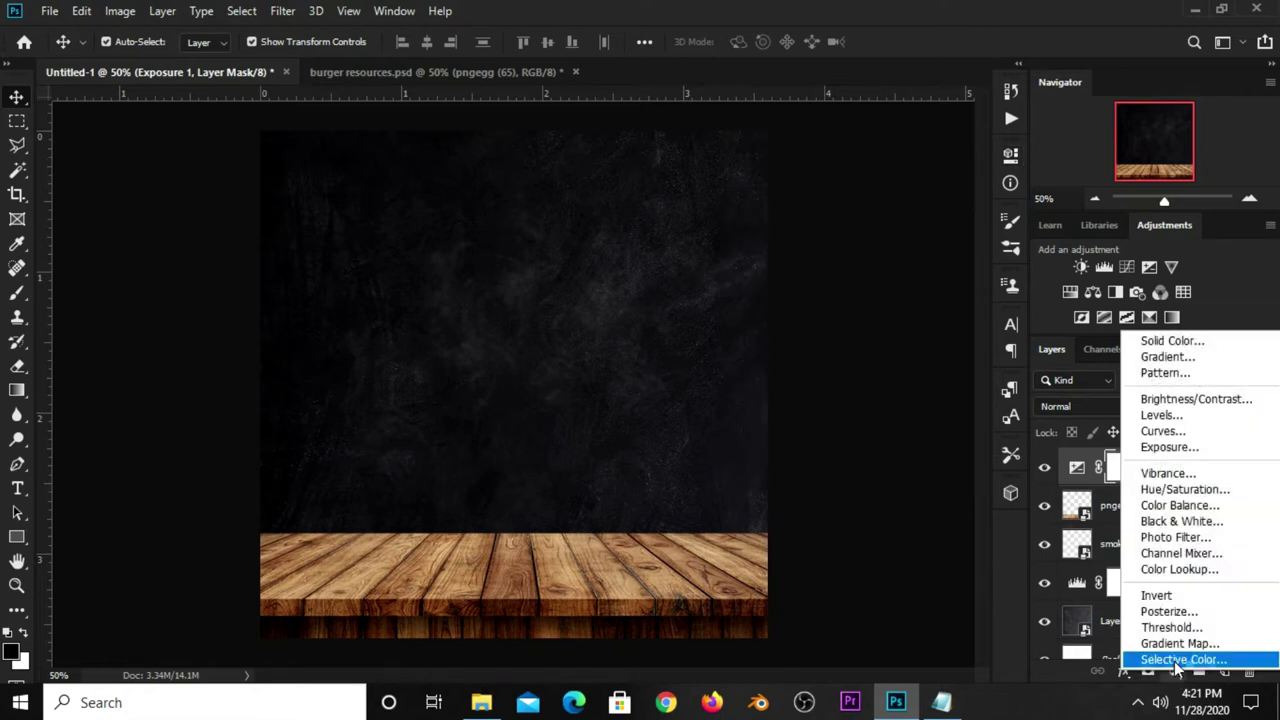
Add a Solid Color fill layer using hex colour 332c2c copied from Notepad.
{"action": "left_click", "coordinate": [1176, 342]}
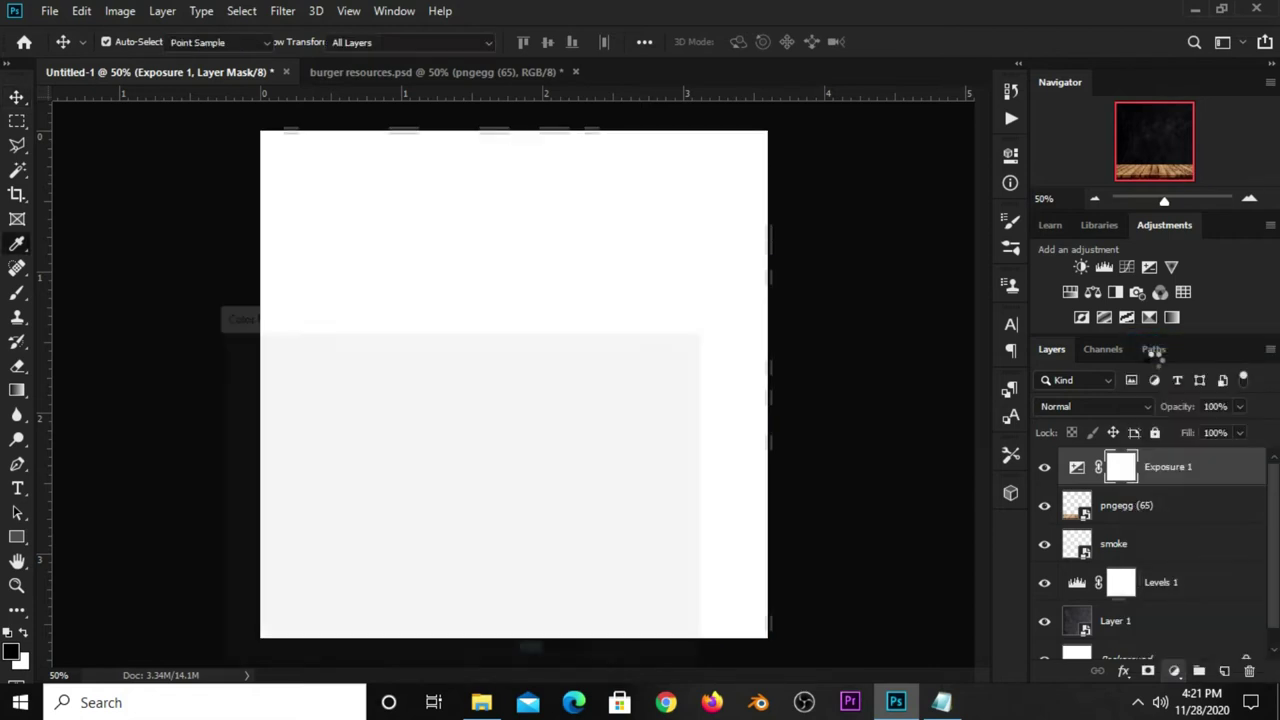
{"action": "left_click", "coordinate": [945, 703]}
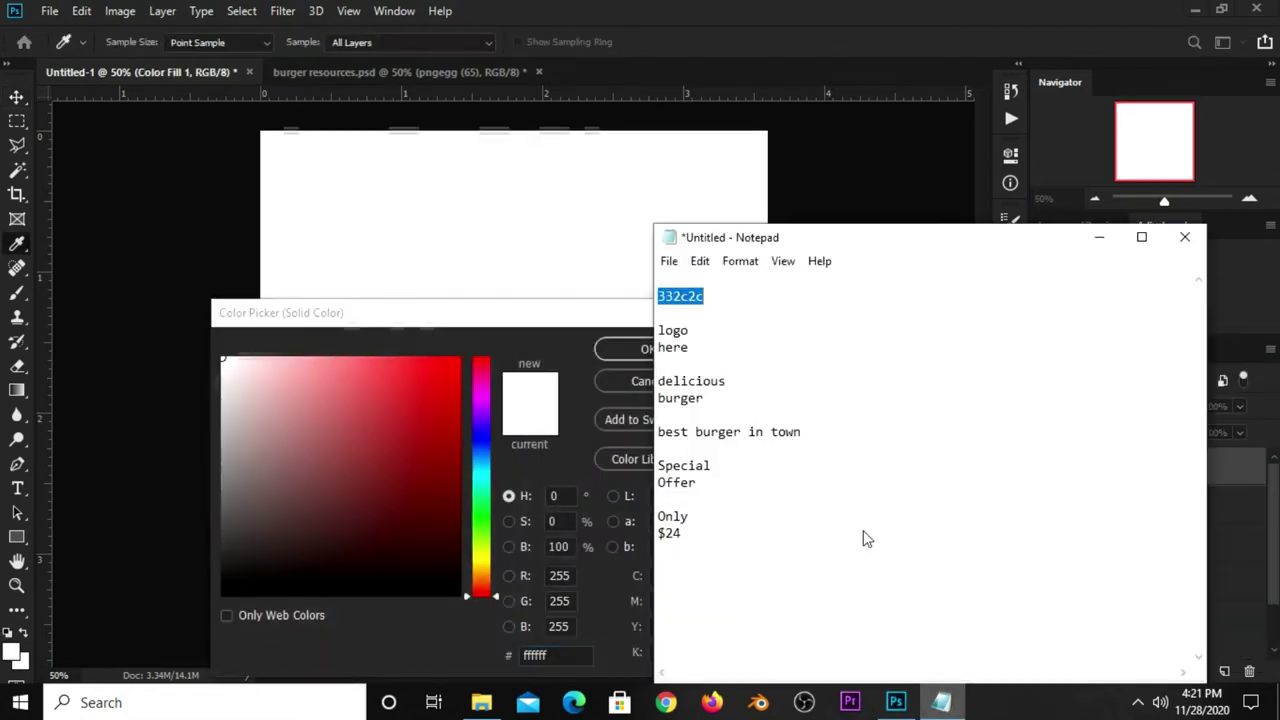
{"action": "right_click", "coordinate": [682, 292]}
{"action": "left_click", "coordinate": [700, 351]}
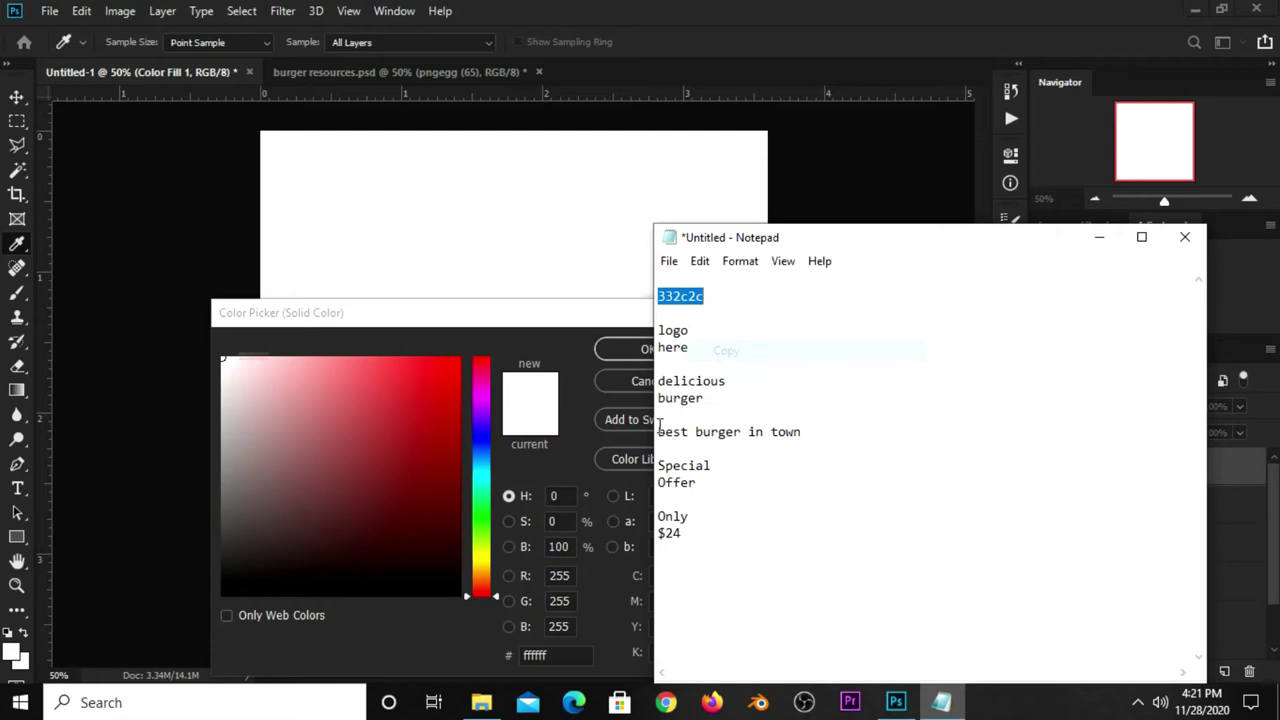
{"action": "left_click", "coordinate": [576, 658]}
{"action": "right_click", "coordinate": [576, 658]}
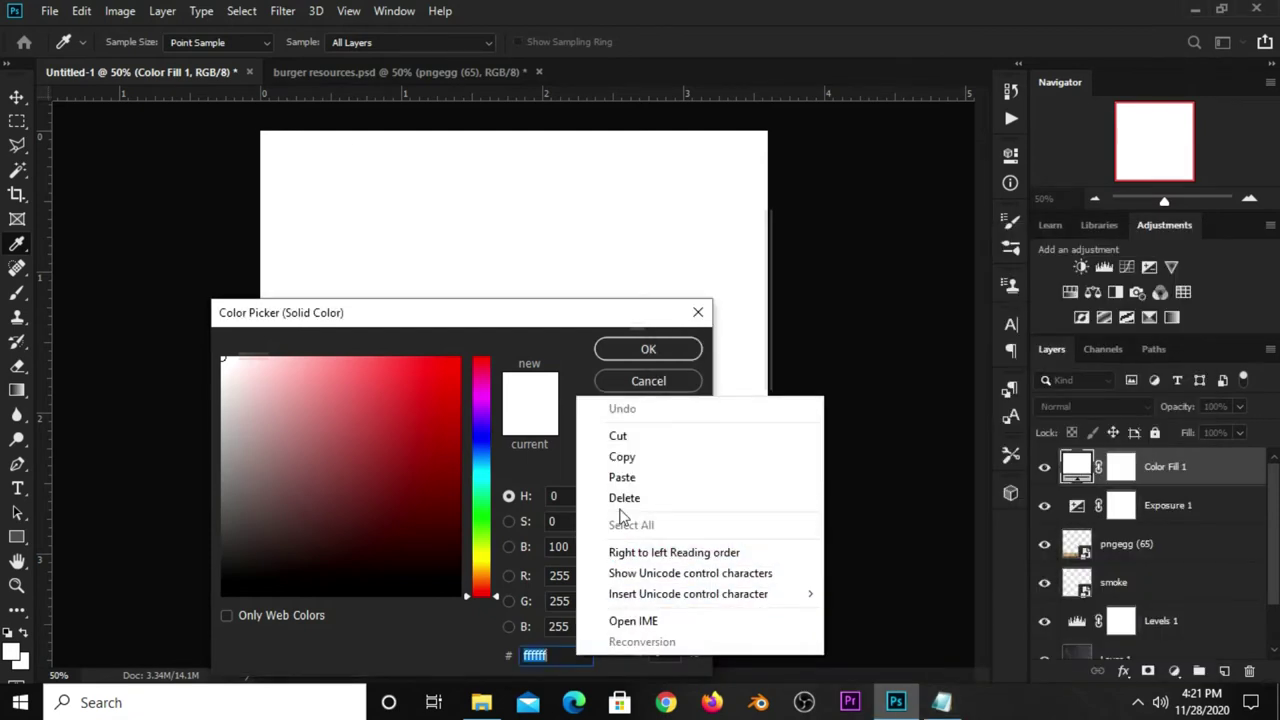
{"action": "left_click", "coordinate": [622, 478]}
{"action": "left_click", "coordinate": [640, 350]}
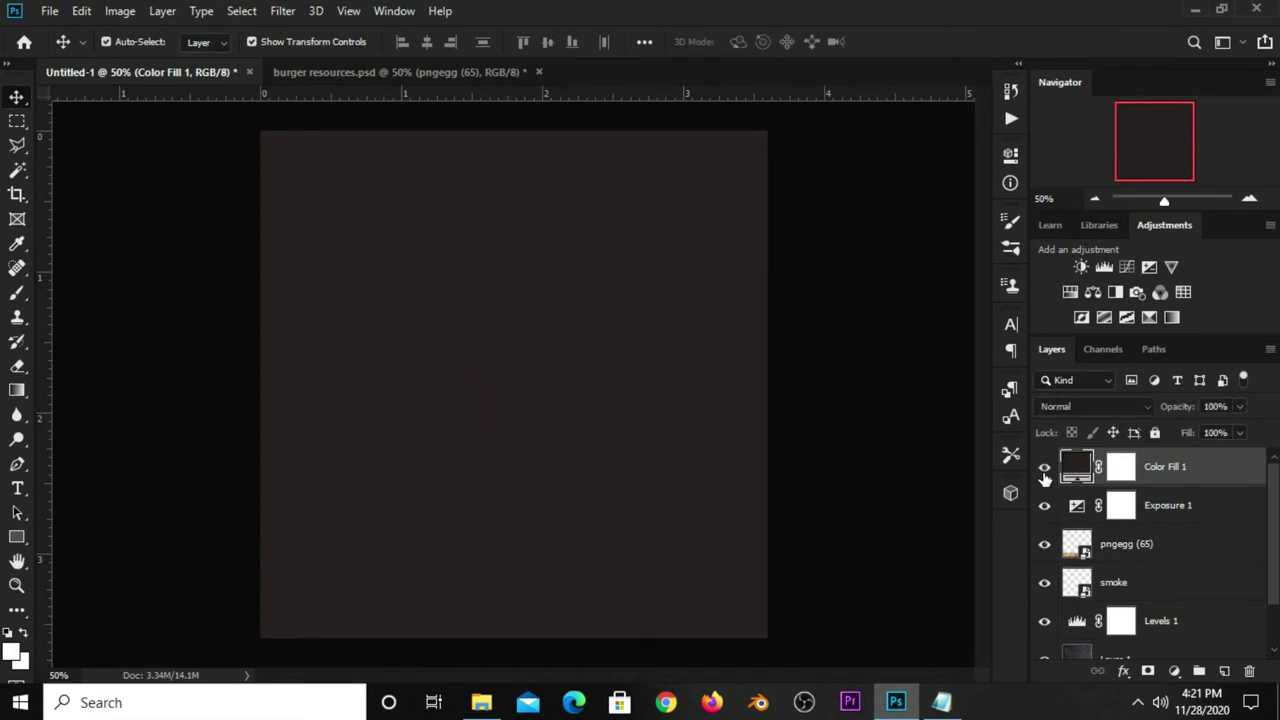
{"action": "left_click", "coordinate": [1044, 468]}
Set the colour fill to Soft Light blend mode at 57% opacity.
{"action": "left_click", "coordinate": [1069, 407]}
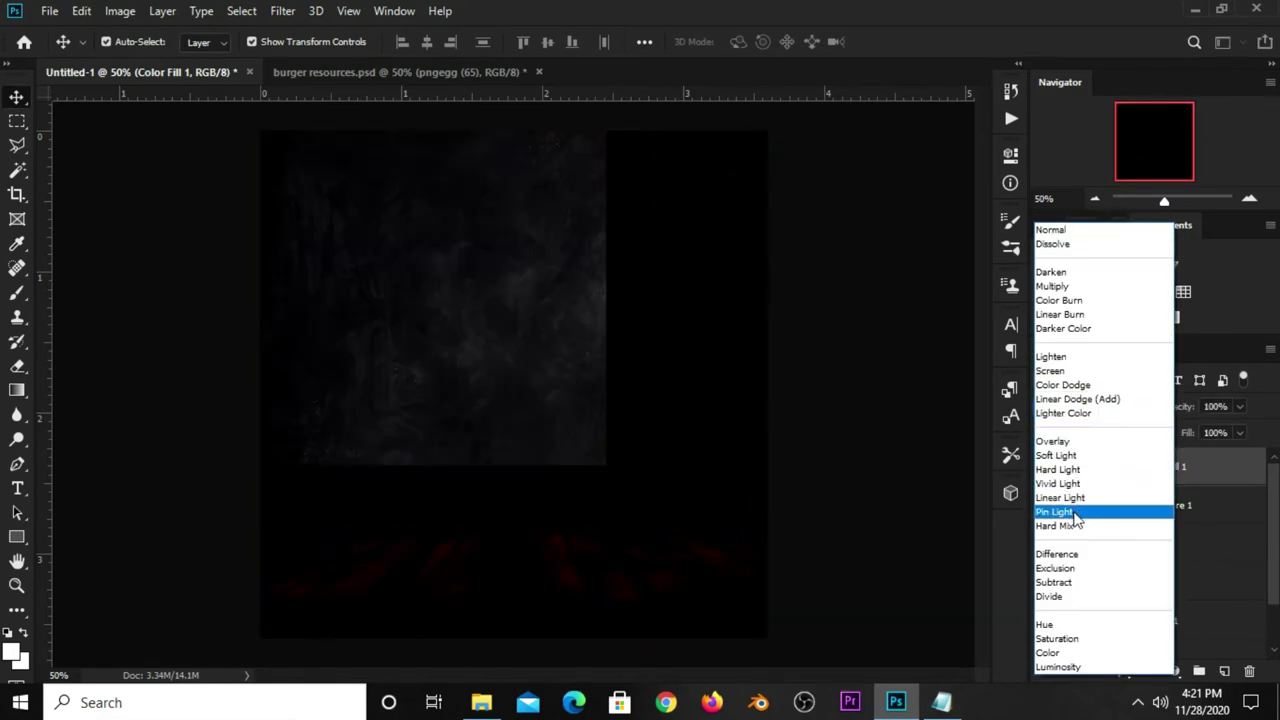
{"action": "left_click", "coordinate": [1062, 455]}
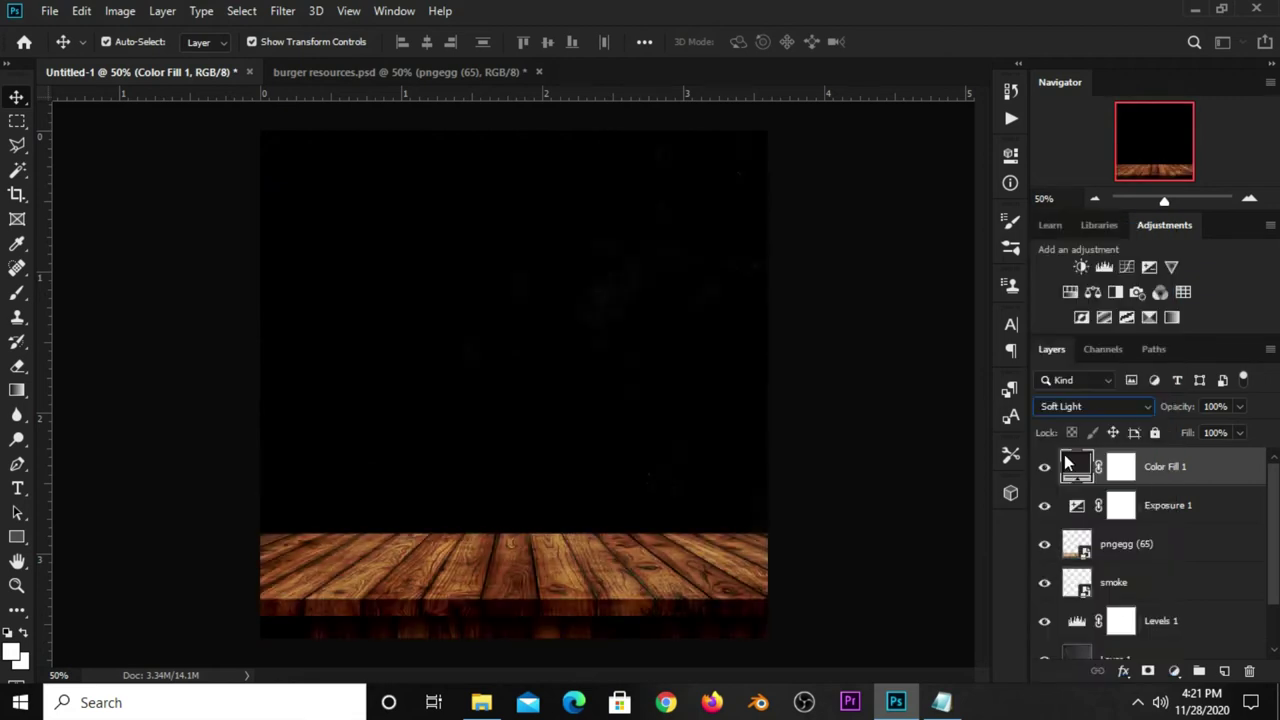
{"action": "left_click", "coordinate": [1242, 410]}
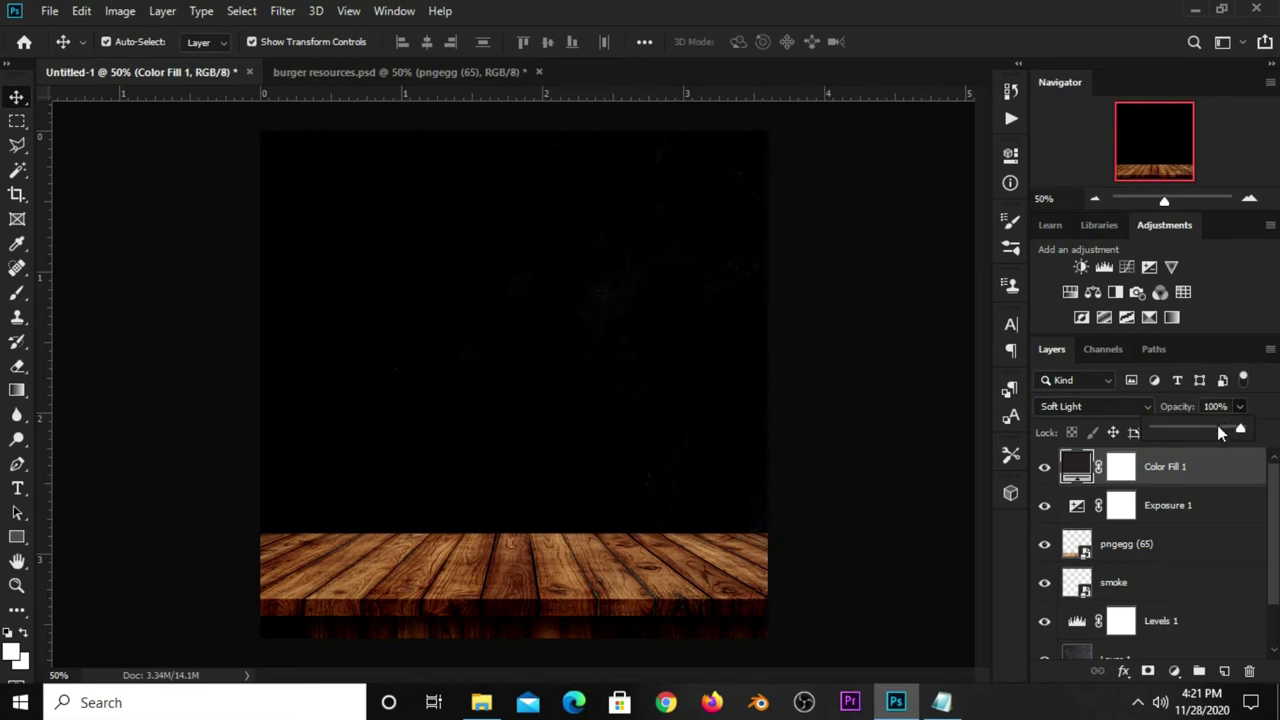
{"action": "left_click_drag", "start_coordinate": [1201, 424], "coordinate": [1197, 423]}
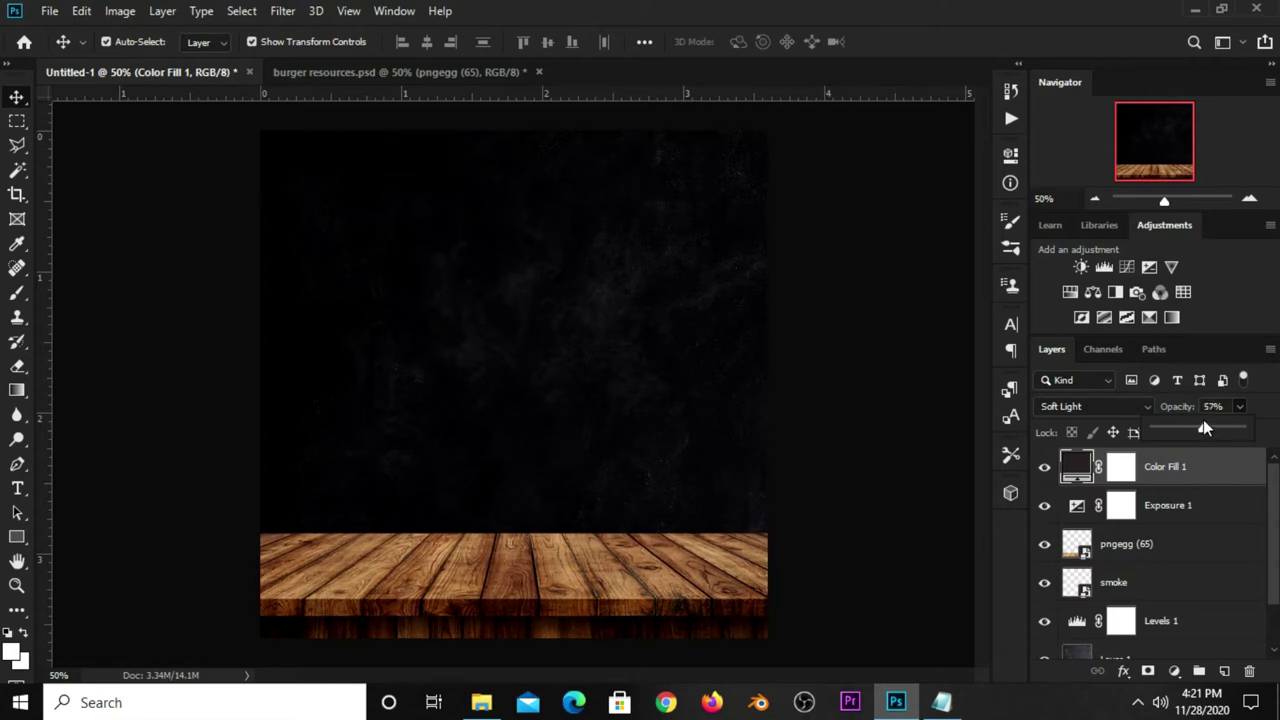
Show and select the Staub_Header particle layer in burger resources.psd.
{"action": "left_click", "coordinate": [832, 430]}
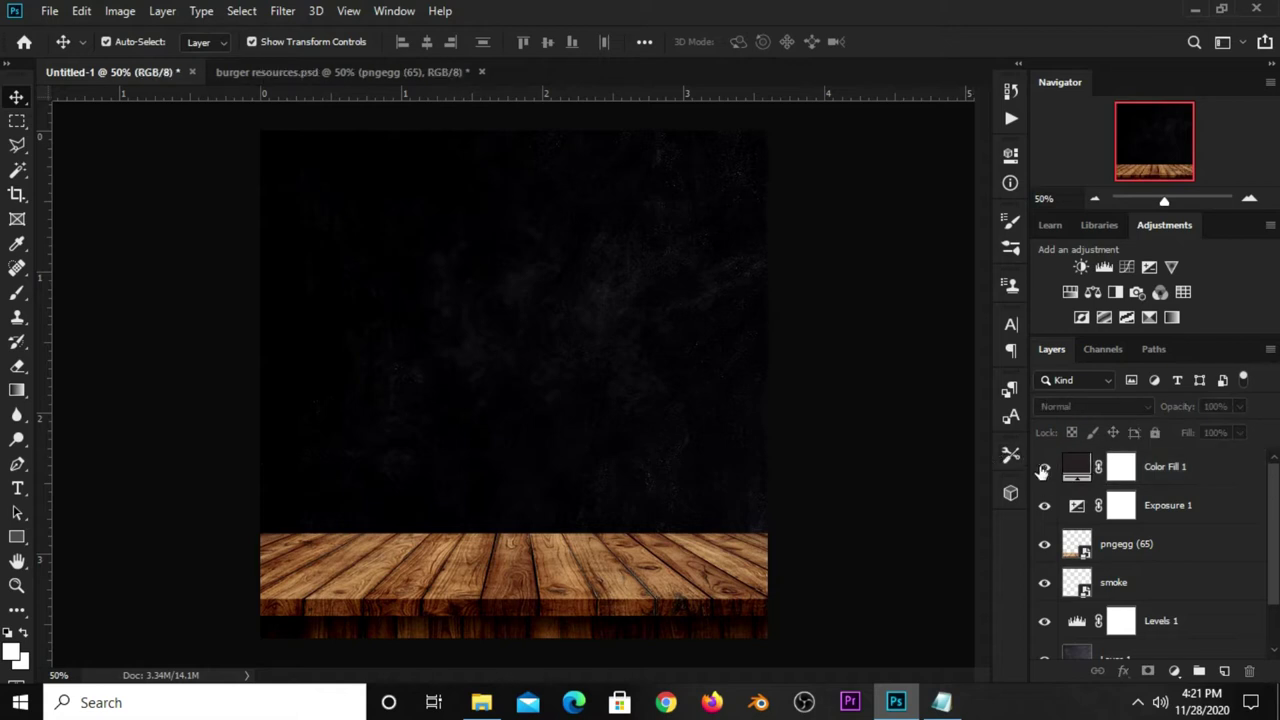
{"action": "left_click", "coordinate": [1042, 472]}
{"action": "left_click", "coordinate": [1043, 470]}
{"action": "left_click", "coordinate": [340, 72]}
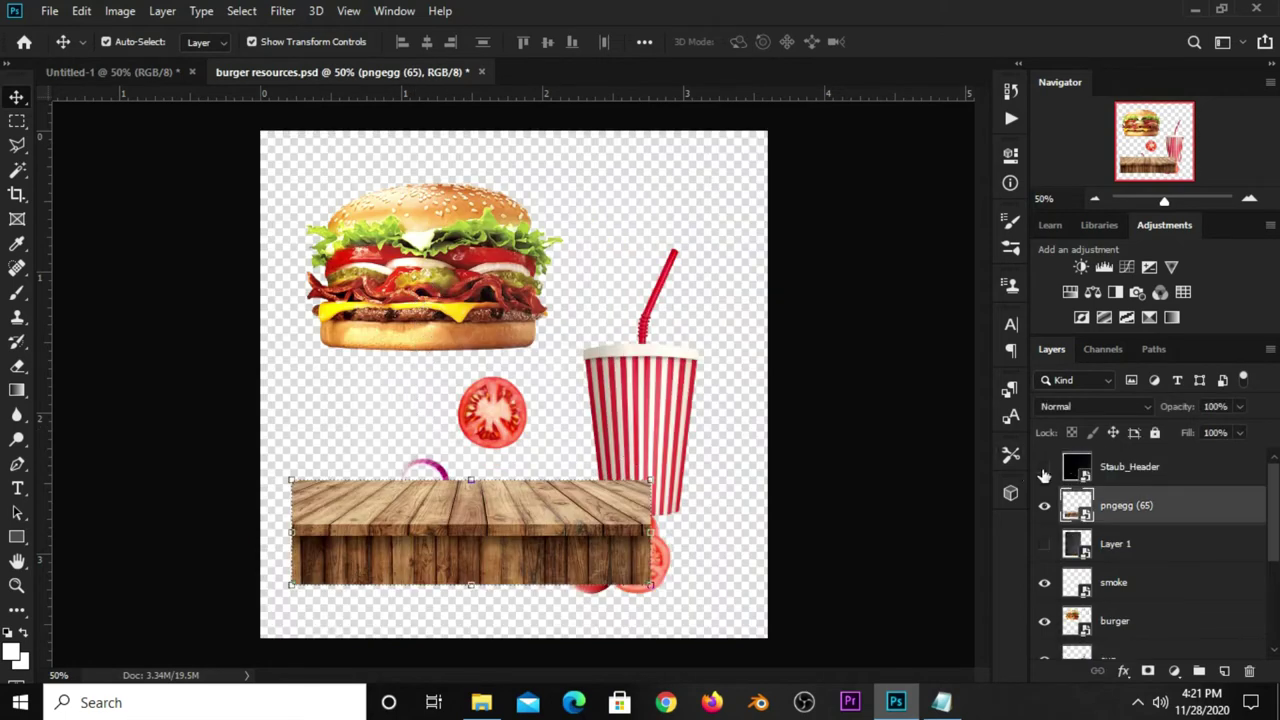
{"action": "left_click", "coordinate": [1045, 468]}
{"action": "left_click", "coordinate": [640, 348]}
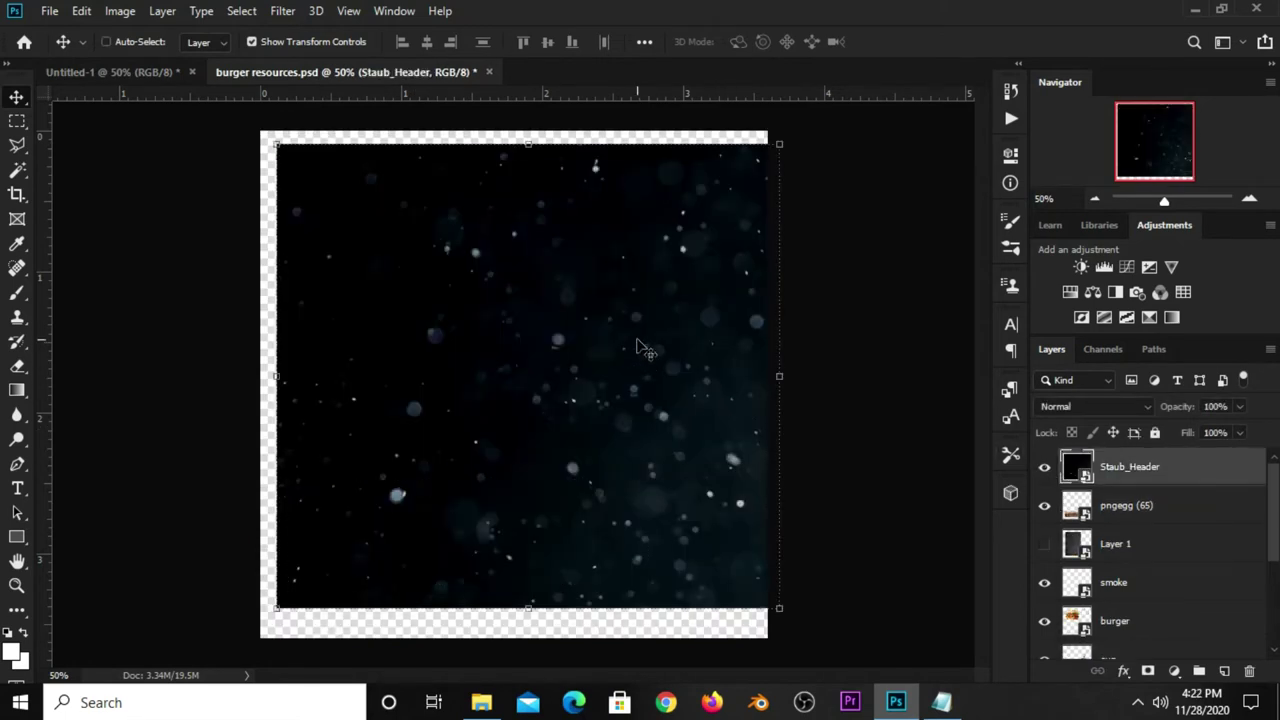
{"action": "key", "text": "ctrl"}
{"action": "left_click", "coordinate": [151, 73]}
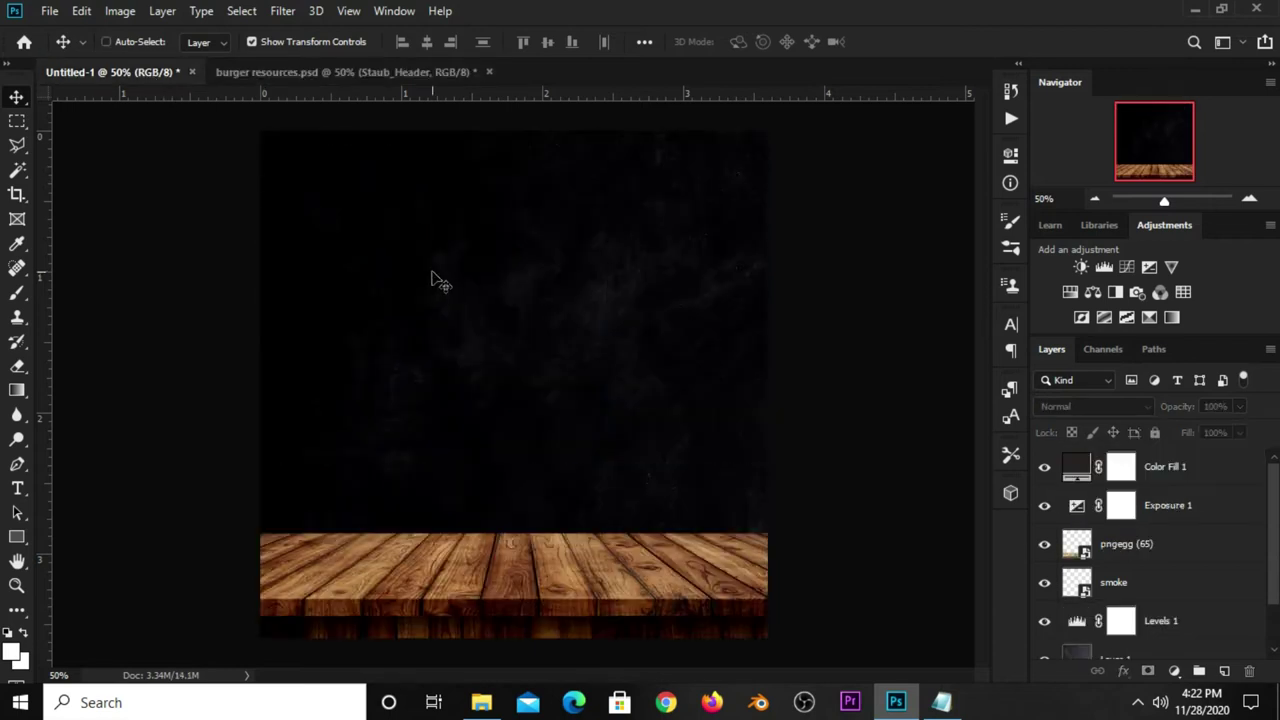
Bring Staub_Header into Untitled-1 and enlarge it to cover the canvas.
{"action": "left_click_drag", "start_coordinate": [437, 281], "coordinate": [437, 278]}
{"action": "left_click_drag", "start_coordinate": [483, 320], "coordinate": [436, 269]}
{"action": "scroll", "coordinate": [510, 360], "scroll_direction": "down", "scroll_amount": 1, "text": "alt"}
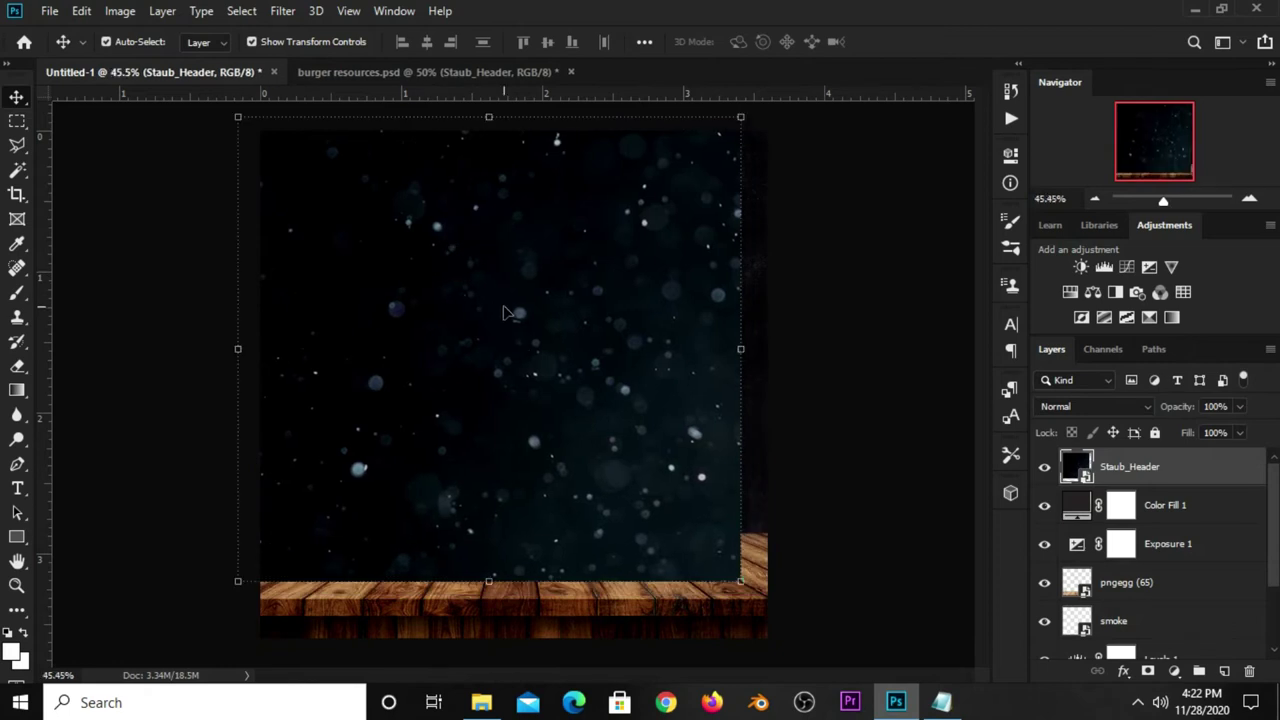
{"action": "left_click_drag", "start_coordinate": [700, 547], "coordinate": [762, 606]}
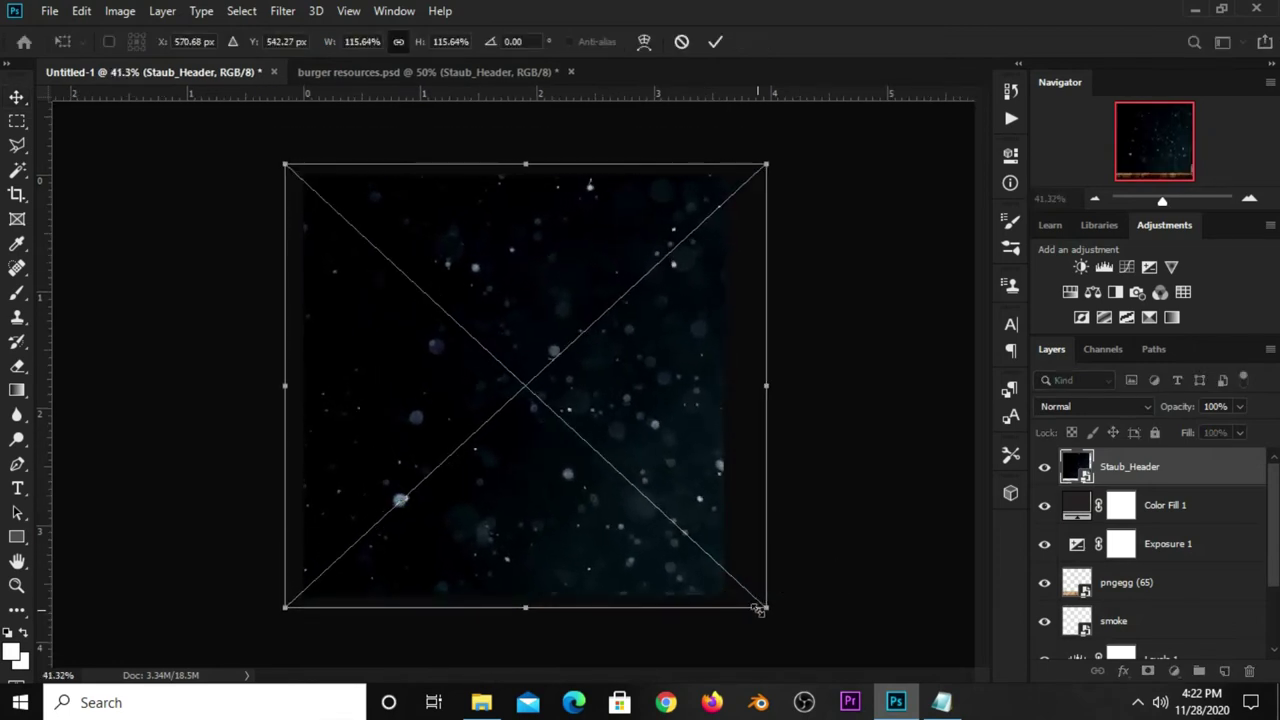
{"action": "left_click", "coordinate": [715, 41]}
{"action": "key", "text": "Return"}
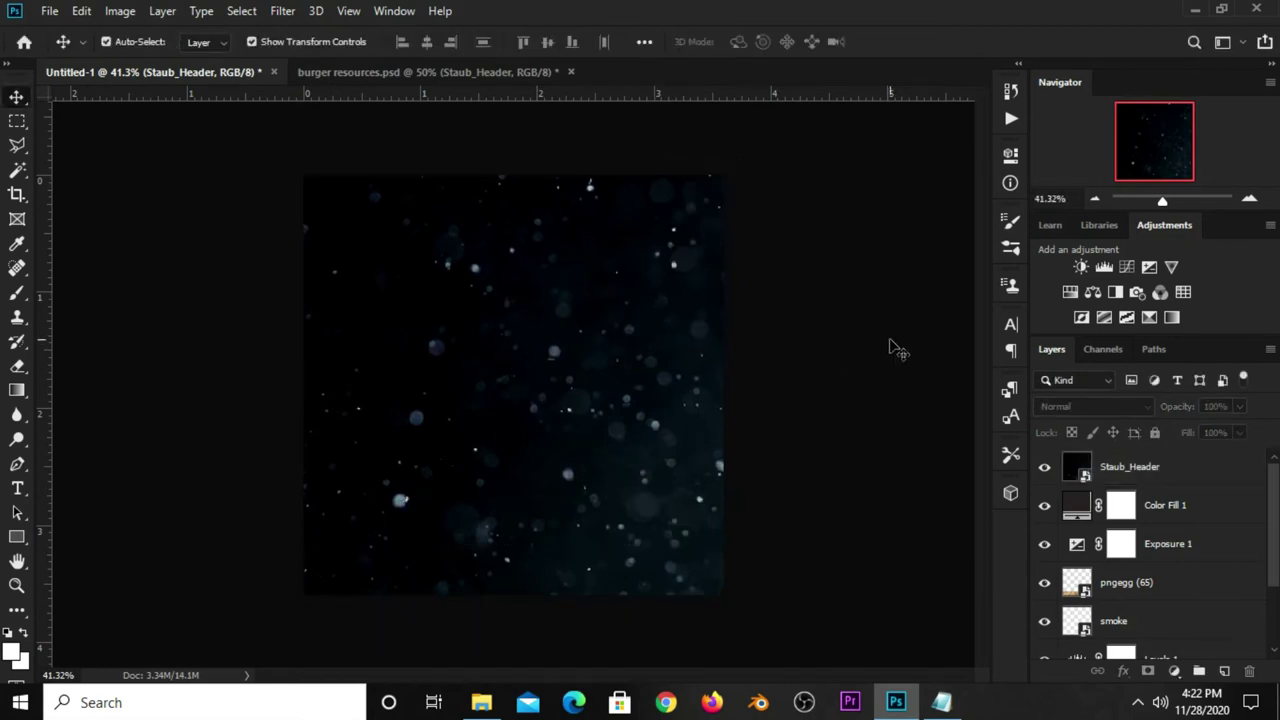
{"action": "scroll", "coordinate": [885, 345], "scroll_direction": "up", "scroll_amount": 1, "text": "alt"}
{"action": "scroll", "coordinate": [885, 345], "scroll_direction": "down", "scroll_amount": 1}
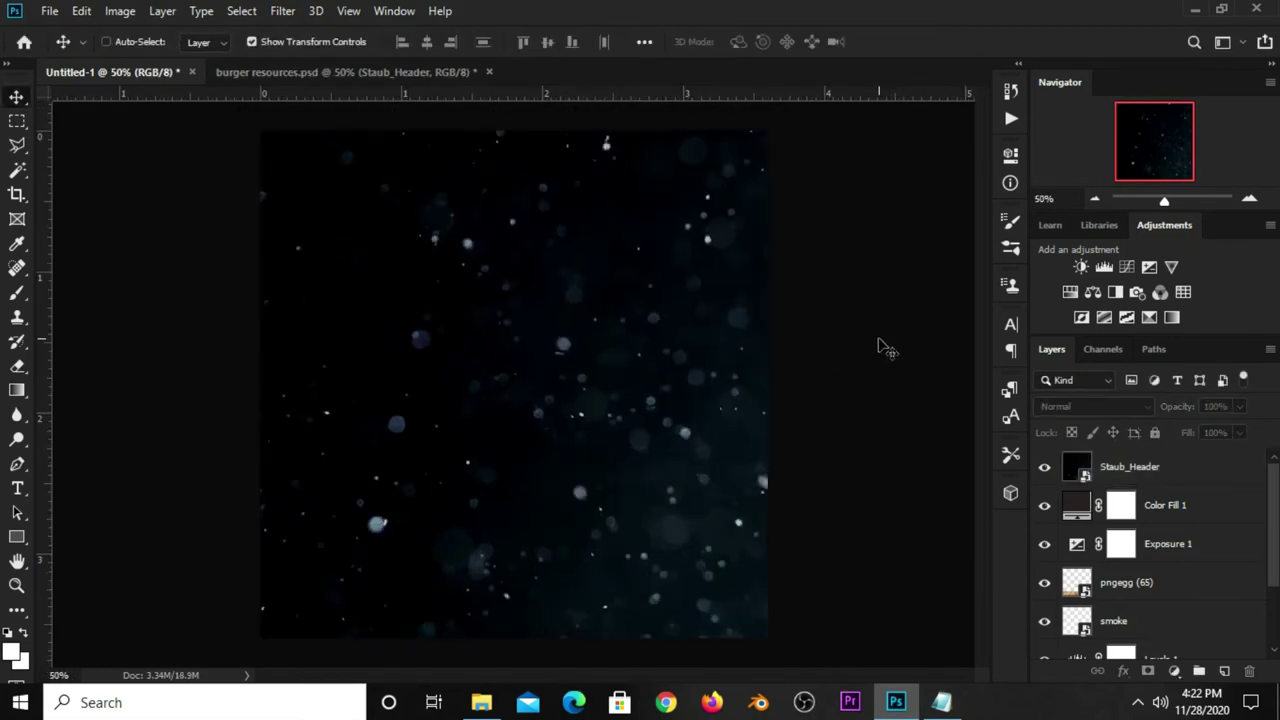
Set Staub_Header to Screen blend mode at 26% opacity.
{"action": "left_click", "coordinate": [630, 392], "text": "ctrl"}
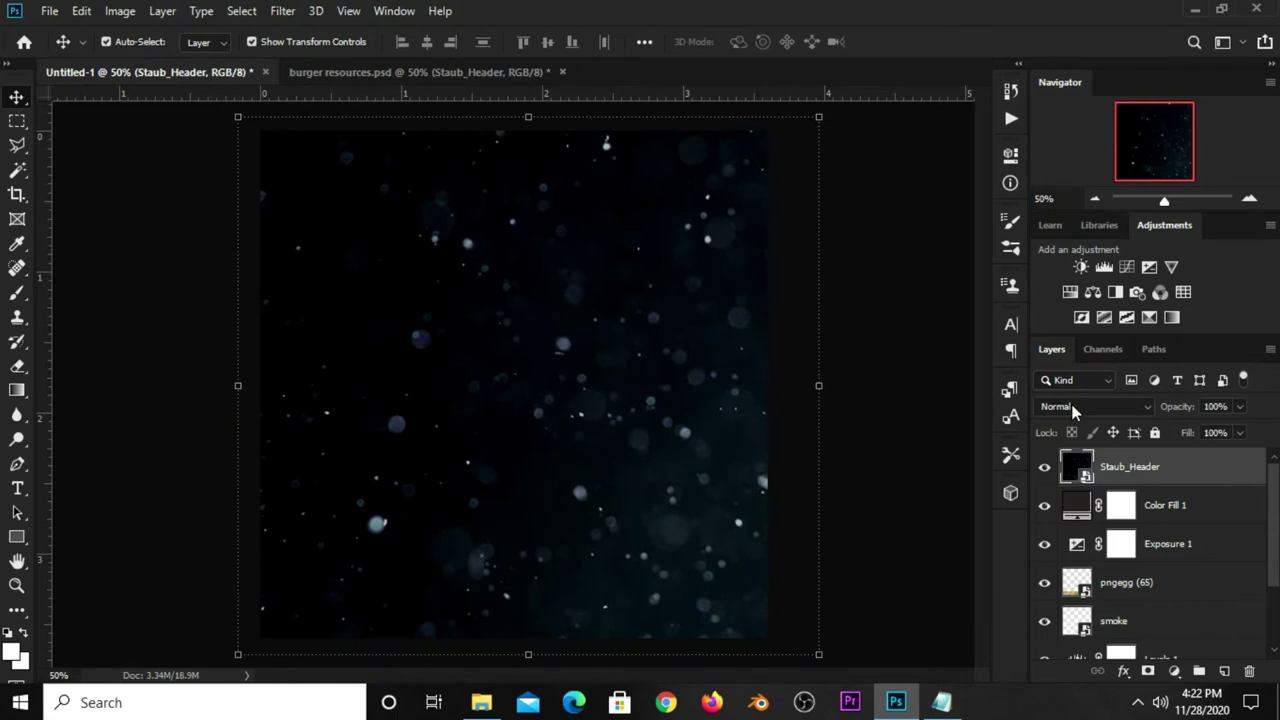
{"action": "left_click", "coordinate": [1073, 407]}
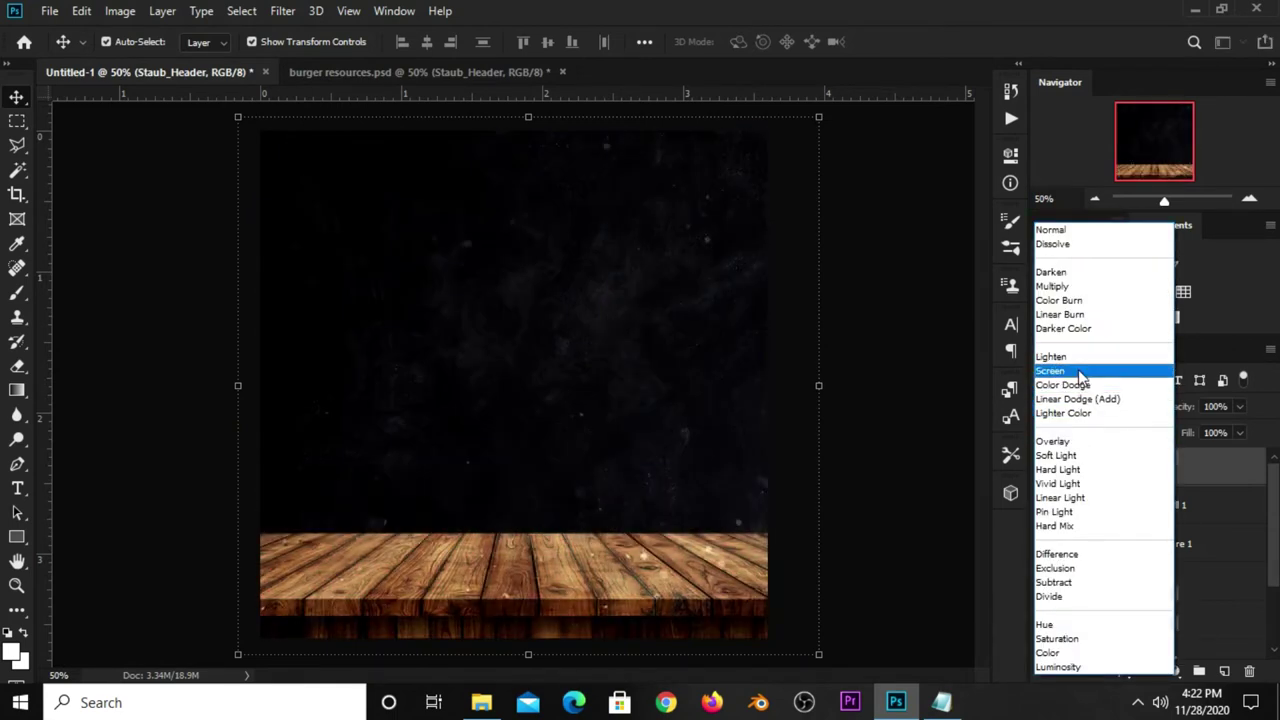
{"action": "left_click", "coordinate": [1078, 376]}
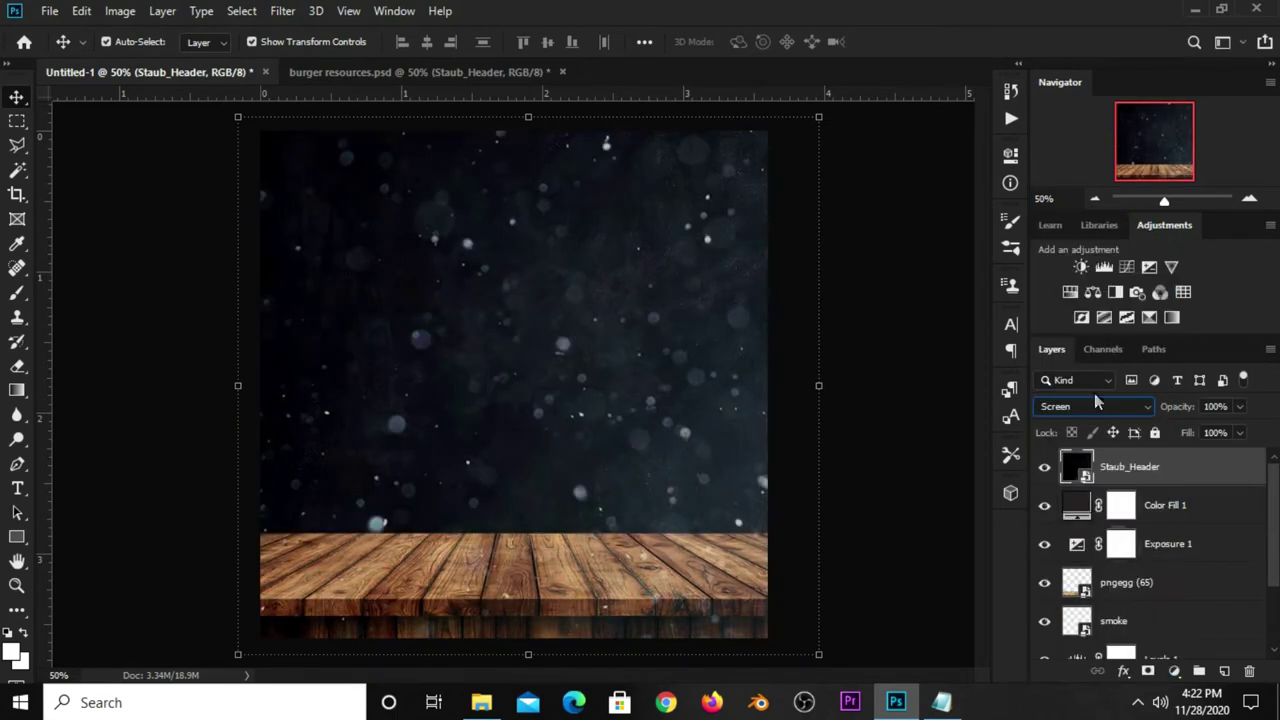
{"action": "left_click", "coordinate": [1240, 409]}
{"action": "left_click_drag", "start_coordinate": [1181, 431], "coordinate": [1177, 431]}
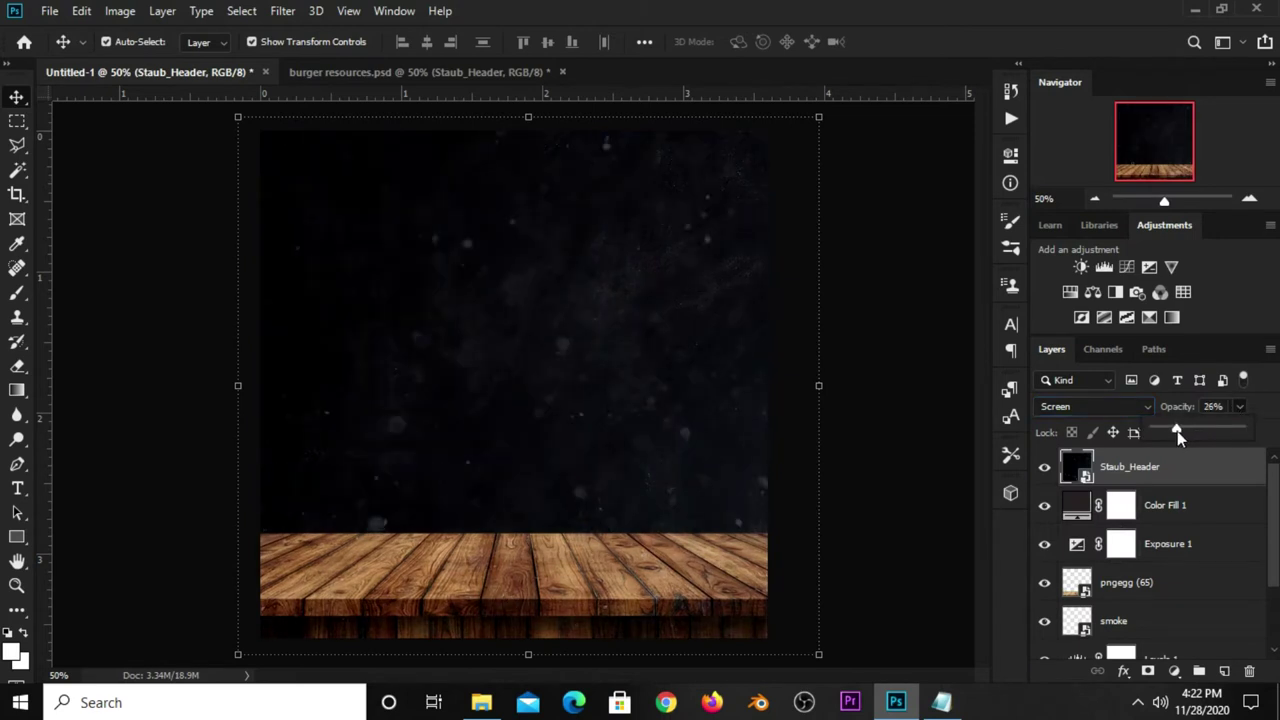
{"action": "left_click", "coordinate": [940, 465]}
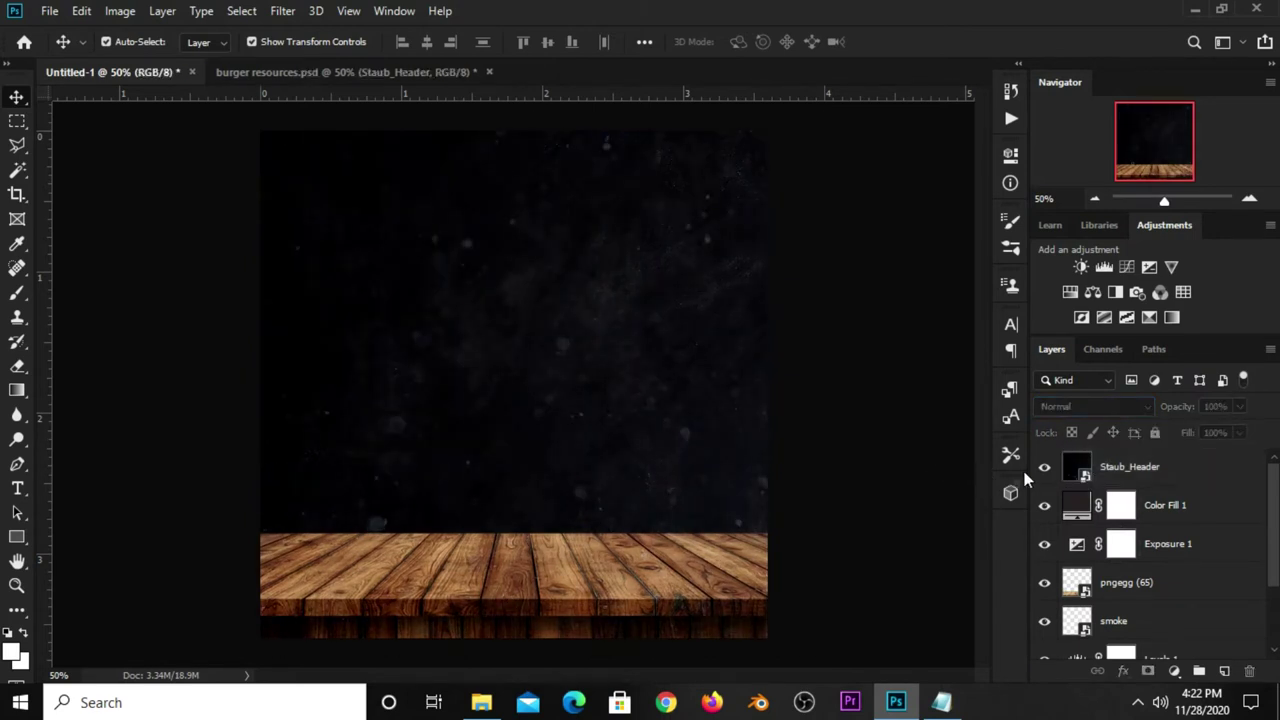
{"action": "left_click", "coordinate": [1046, 470]}
{"action": "left_click", "coordinate": [1166, 478]}
{"action": "left_click", "coordinate": [887, 518]}
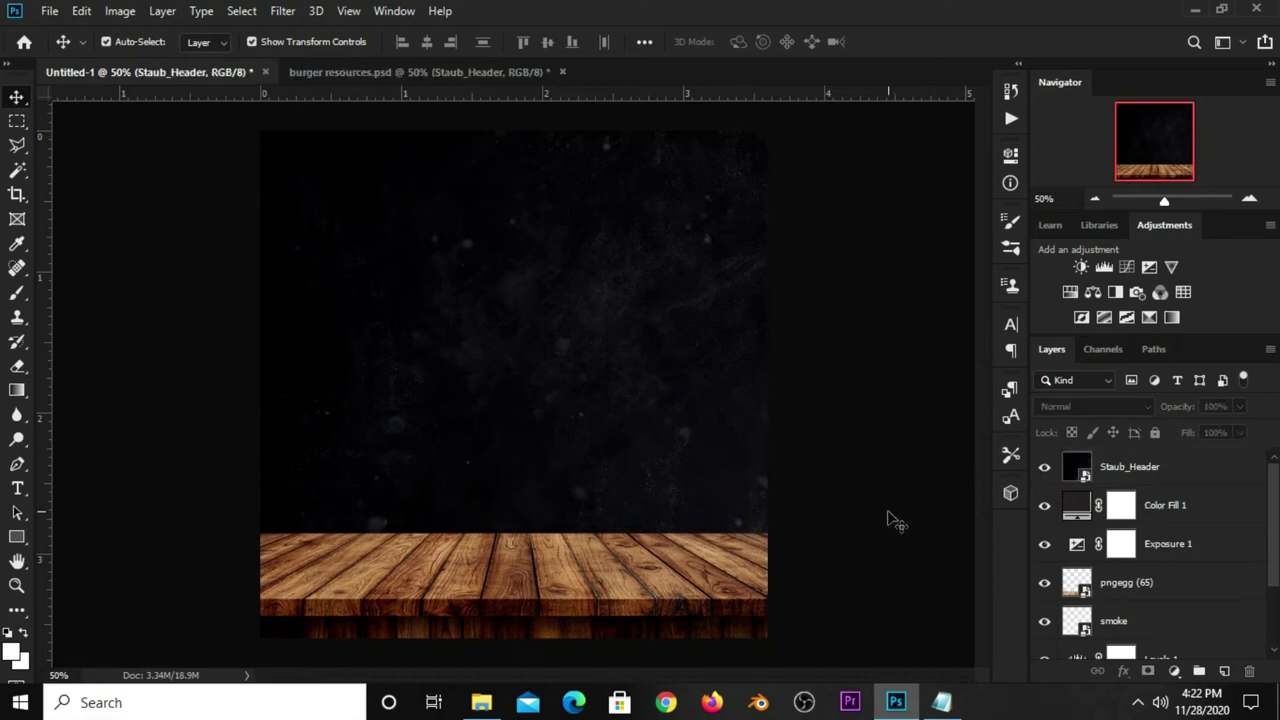
{"action": "left_click", "coordinate": [1174, 671]}
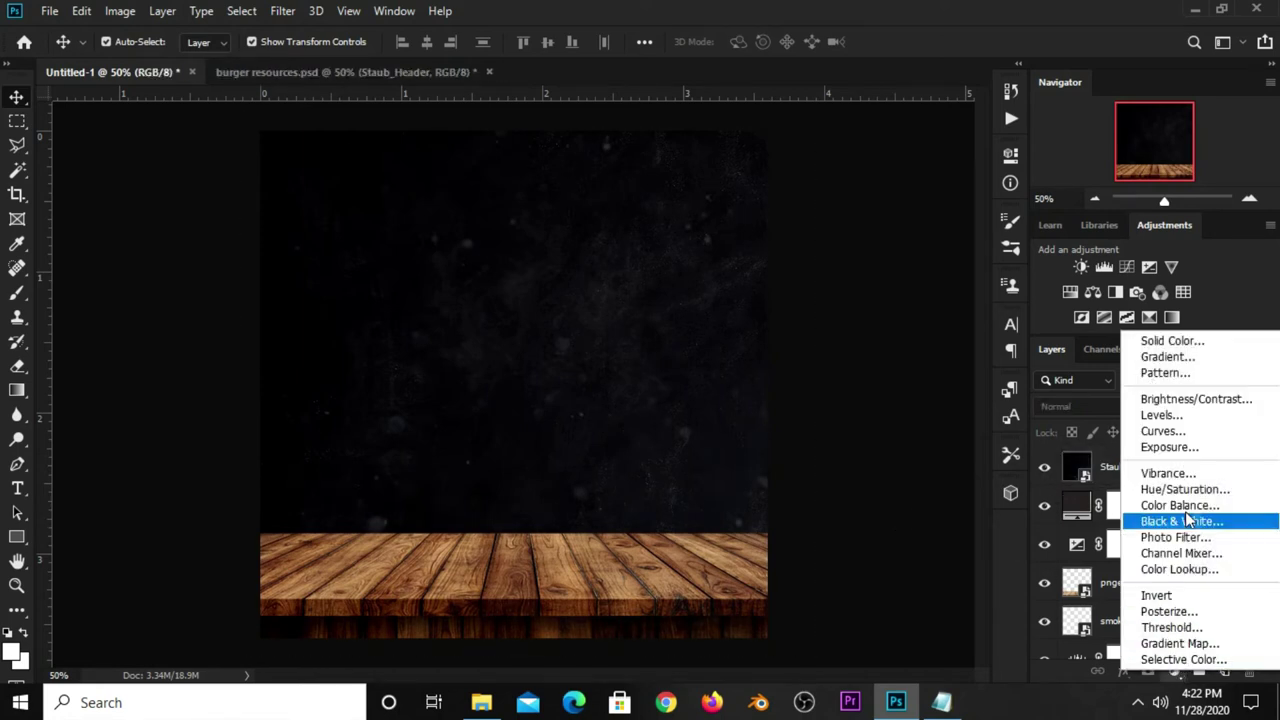
Add a Levels adjustment clipped to Staub_Header with output white lowered to 93.
{"action": "left_click", "coordinate": [1165, 415]}
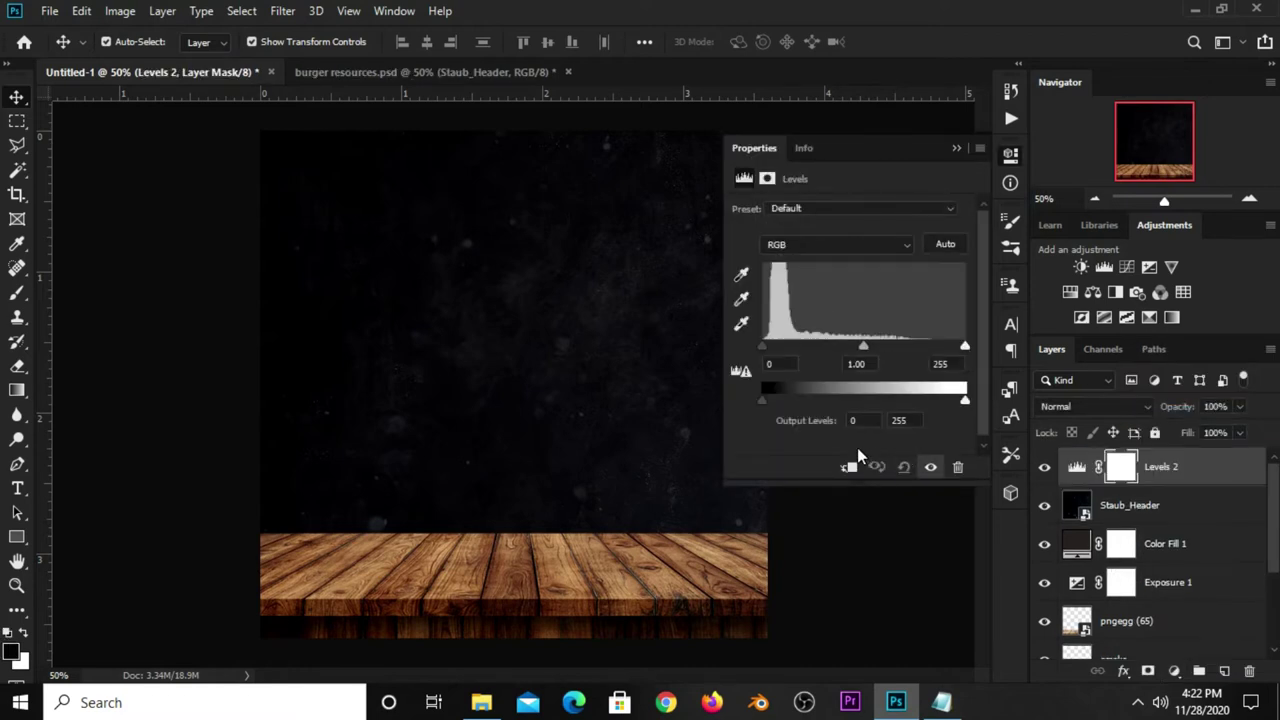
{"action": "left_click", "coordinate": [849, 468]}
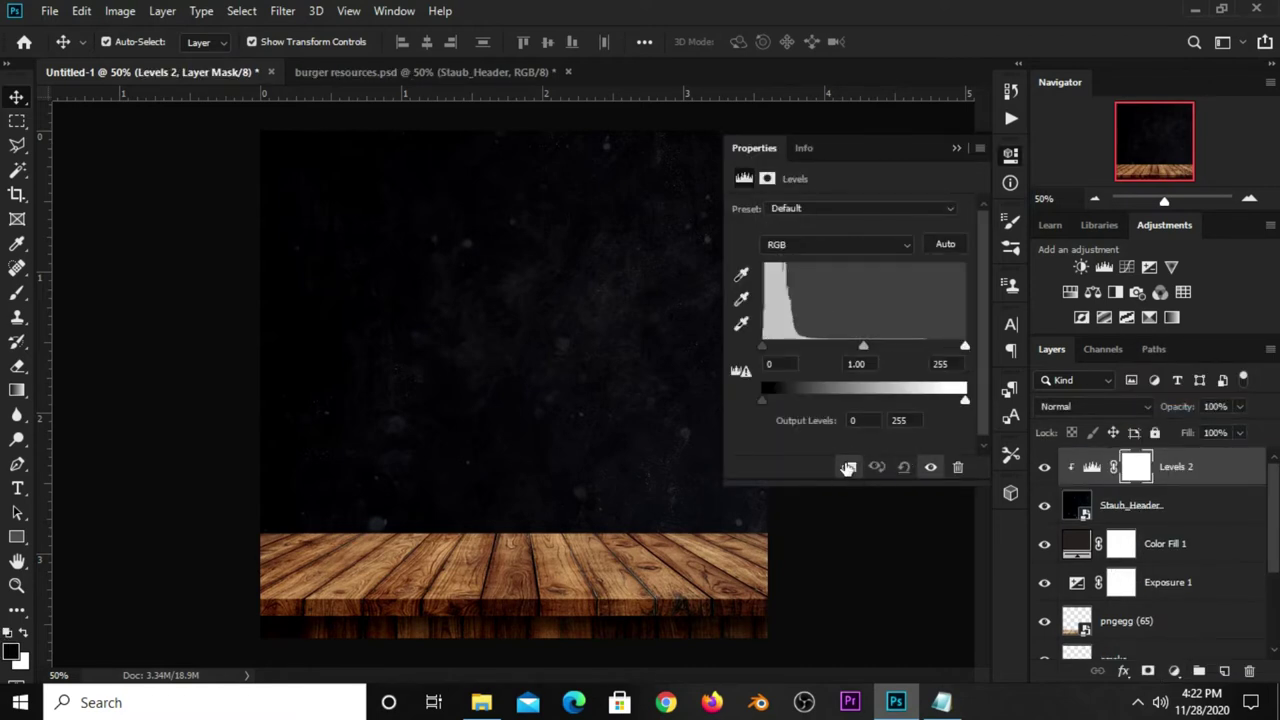
{"action": "left_click_drag", "start_coordinate": [920, 403], "coordinate": [868, 404]}
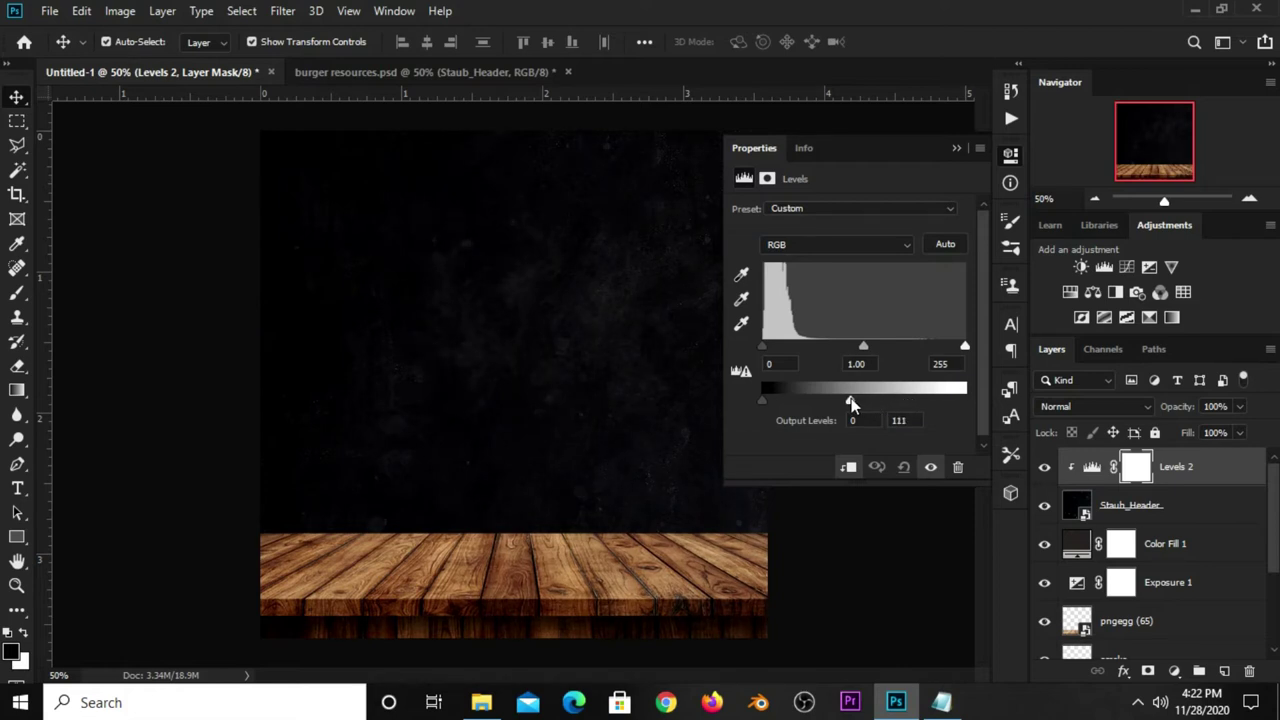
{"action": "left_click_drag", "start_coordinate": [855, 402], "coordinate": [832, 396]}
{"action": "left_click", "coordinate": [955, 149]}
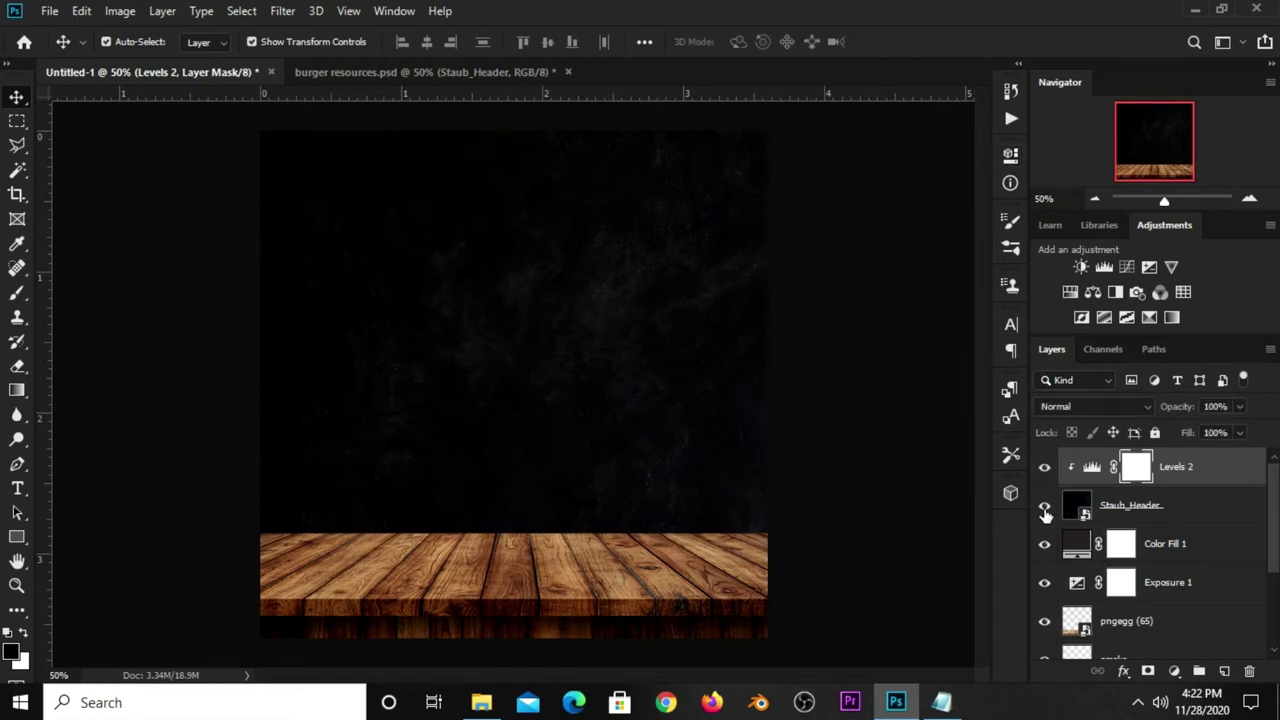
Set the Staub_Header layer opacity to 21%.
{"action": "left_click", "coordinate": [1126, 510]}
{"action": "left_click", "coordinate": [1240, 407]}
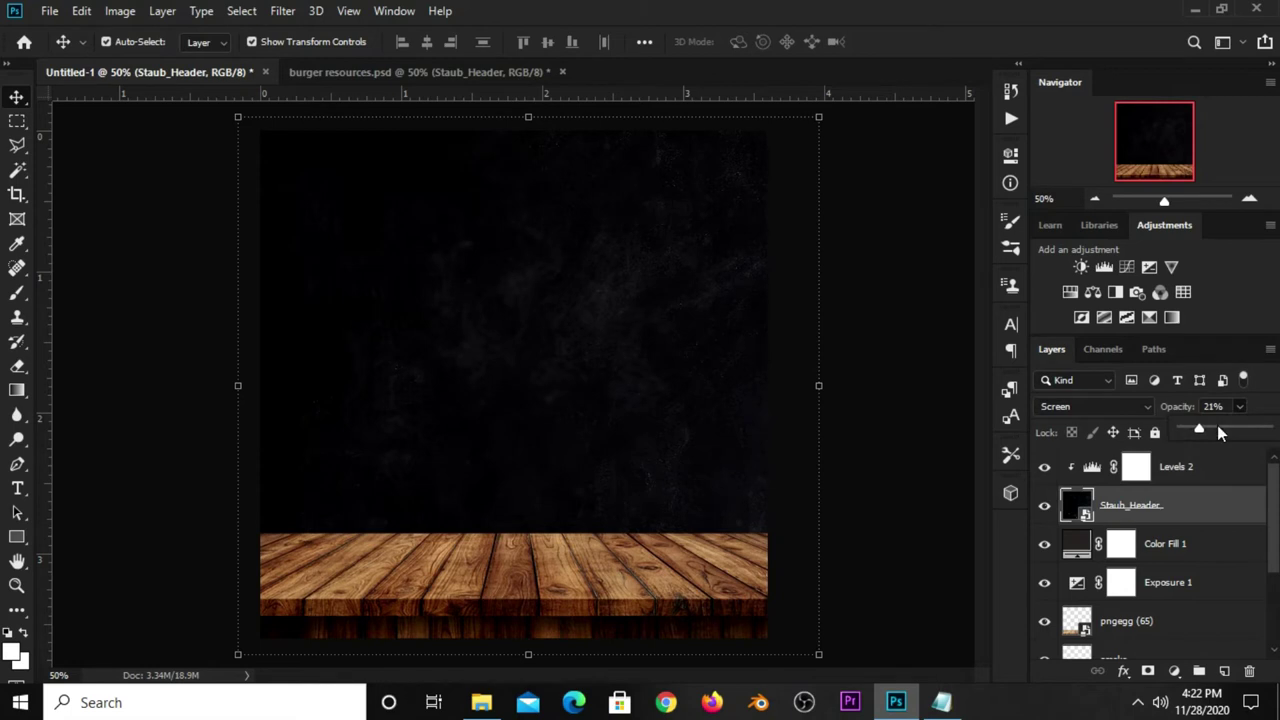
{"action": "left_click_drag", "start_coordinate": [1204, 432], "coordinate": [1212, 432]}
{"action": "left_click_drag", "start_coordinate": [1204, 426], "coordinate": [1199, 426]}
{"action": "left_click", "coordinate": [1037, 508]}
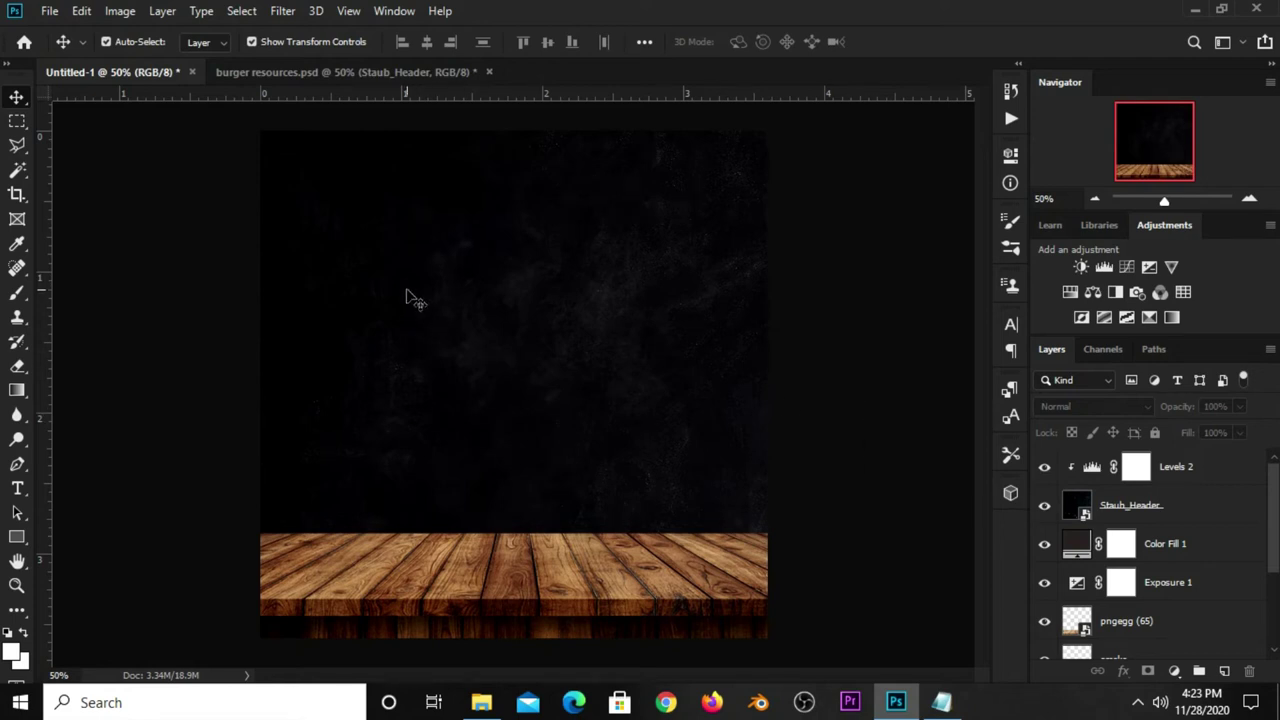
{"action": "left_click", "coordinate": [351, 73]}
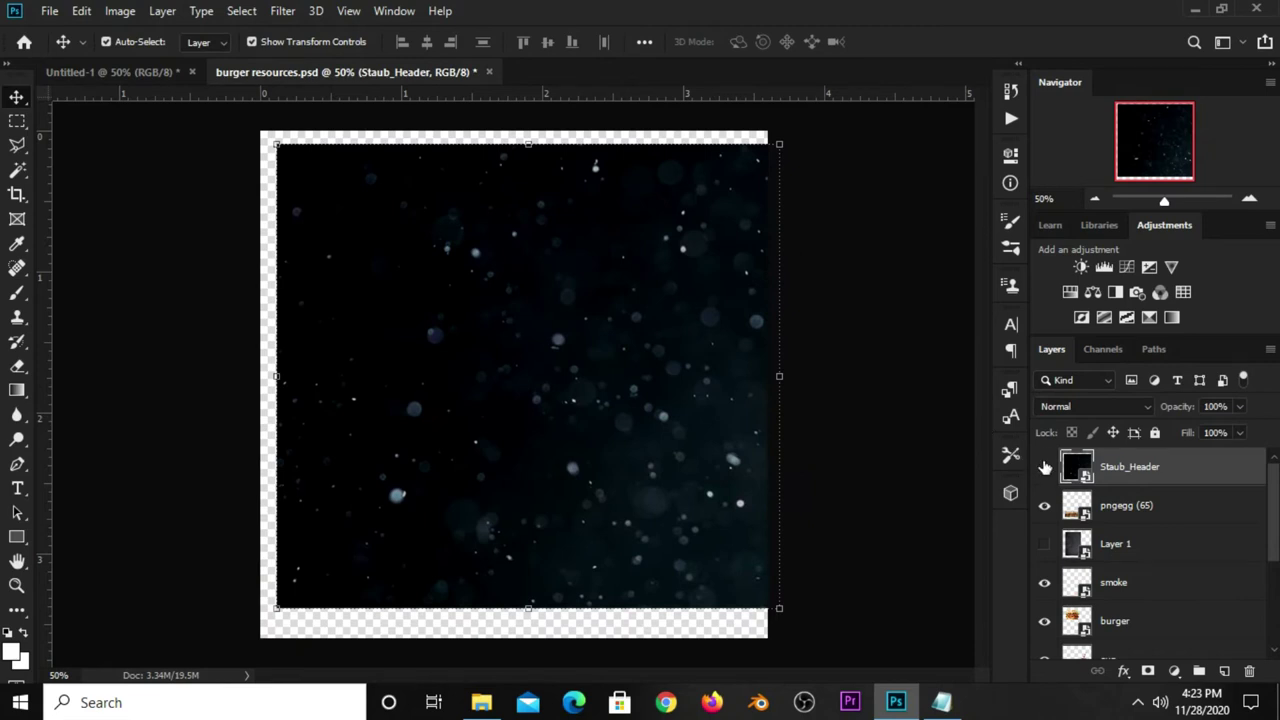
Copy the burger layer onto the ad's wooden table.
{"action": "left_click", "coordinate": [1044, 467]}
{"action": "left_click", "coordinate": [437, 300]}
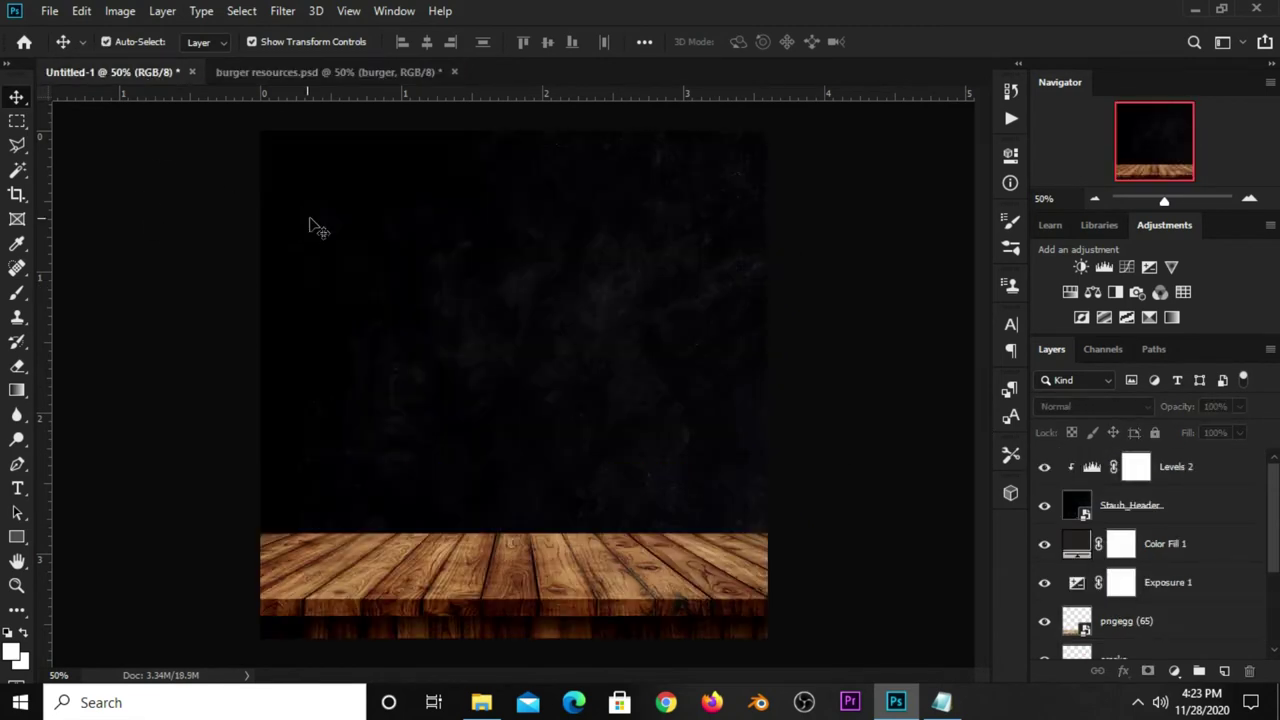
{"action": "mouse_move", "coordinate": [148, 92]}
{"action": "left_mouse_down"}
{"action": "mouse_move", "coordinate": [490, 350]}
{"action": "mouse_move", "coordinate": [513, 456]}
{"action": "left_mouse_up"}
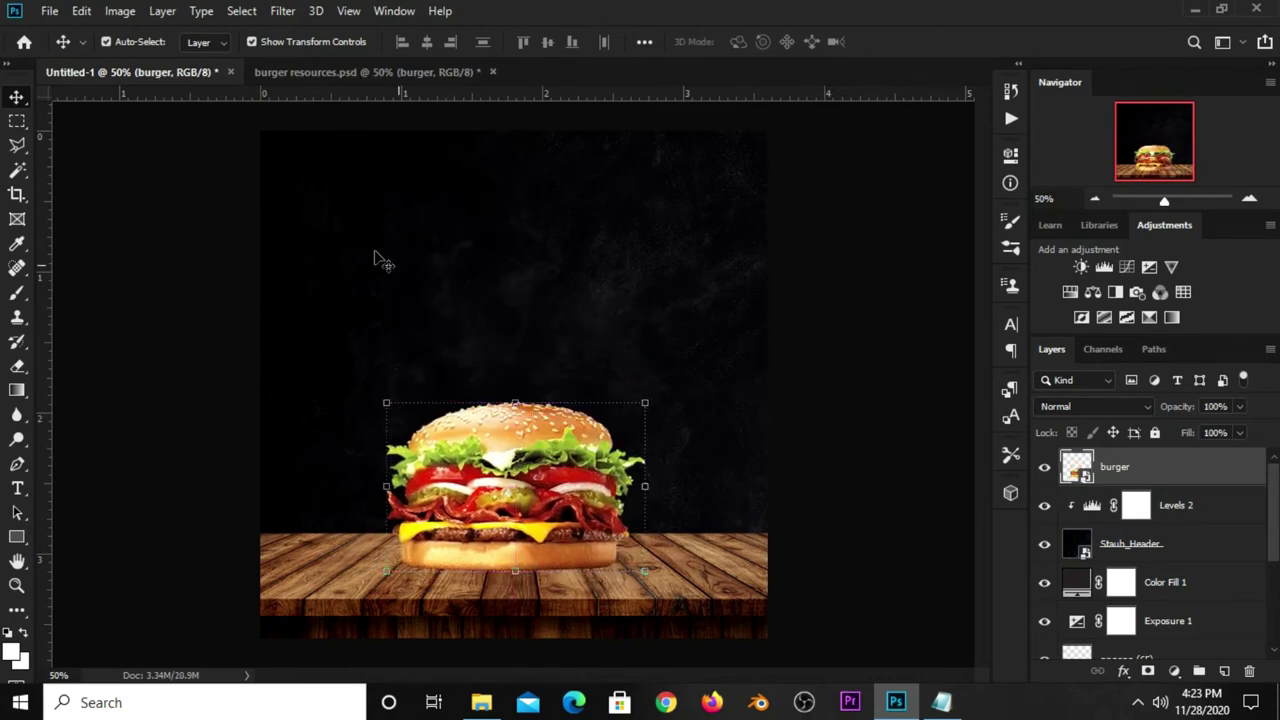
Copy the striped drink cup into the ad and place it behind the burger.
{"action": "left_click", "coordinate": [325, 72]}
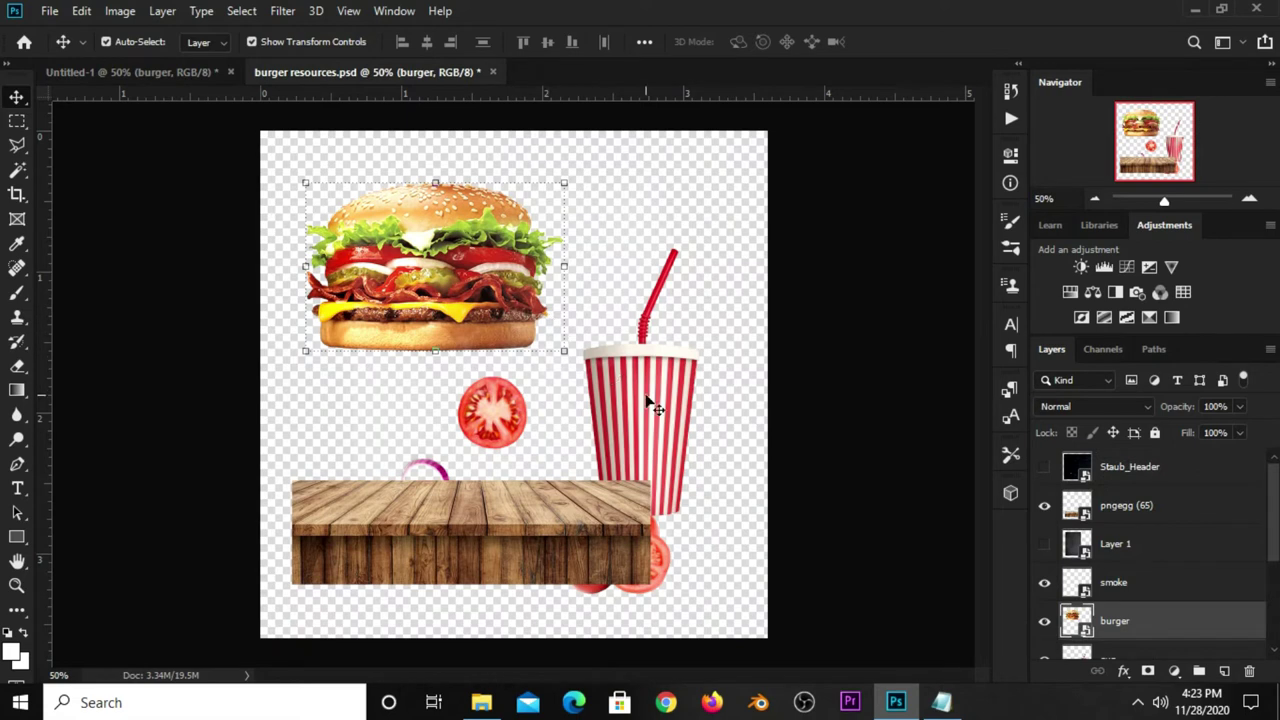
{"action": "left_click", "coordinate": [648, 405]}
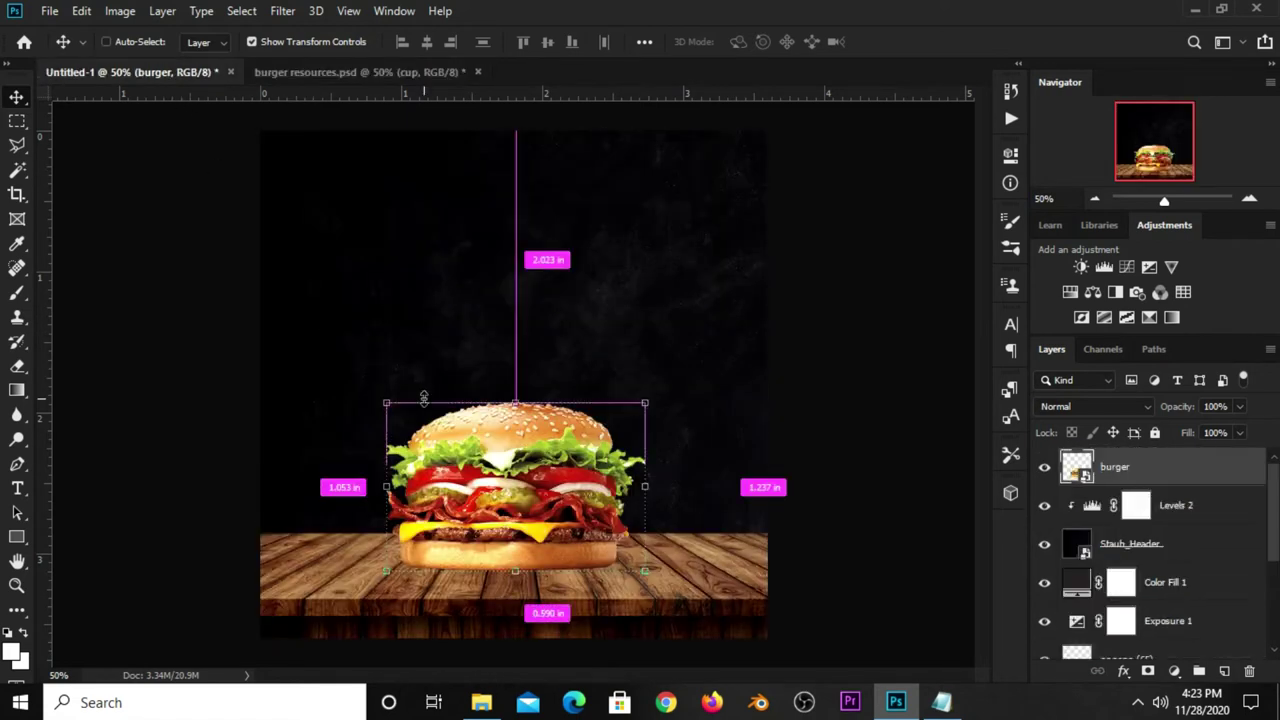
{"action": "mouse_move", "coordinate": [161, 68]}
{"action": "left_mouse_down"}
{"action": "mouse_move", "coordinate": [510, 425]}
{"action": "mouse_move", "coordinate": [638, 512]}
{"action": "left_mouse_up"}
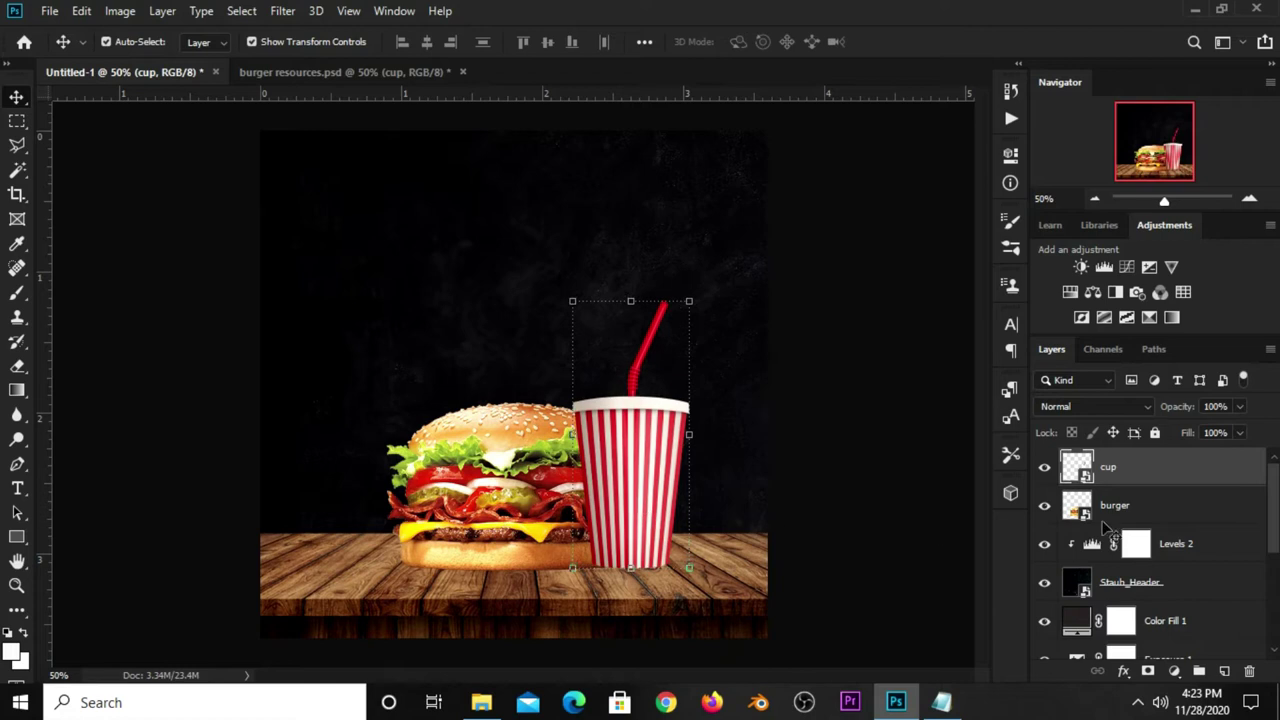
{"action": "left_click_drag", "start_coordinate": [1160, 476], "coordinate": [1163, 508]}
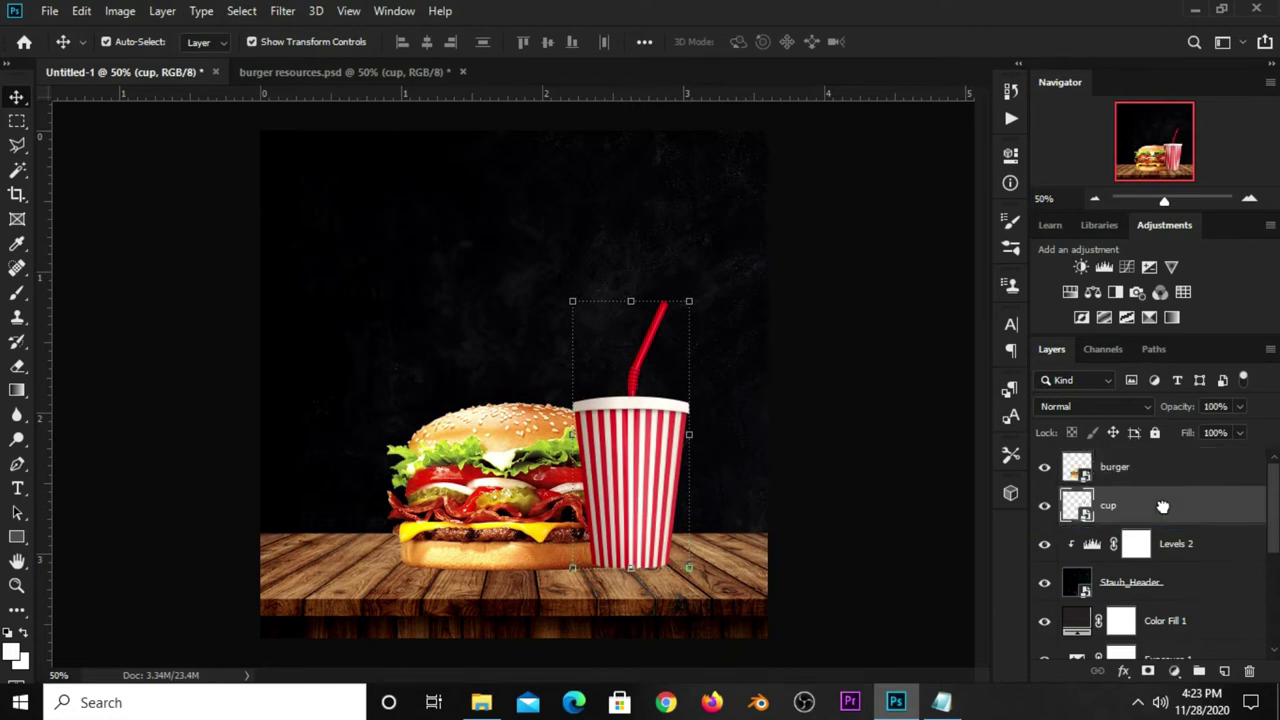
{"action": "left_click", "coordinate": [828, 413]}
Copy the tomatoes from burger resources.psd into the ad, behind the burger's left side.
{"action": "left_click", "coordinate": [245, 75]}
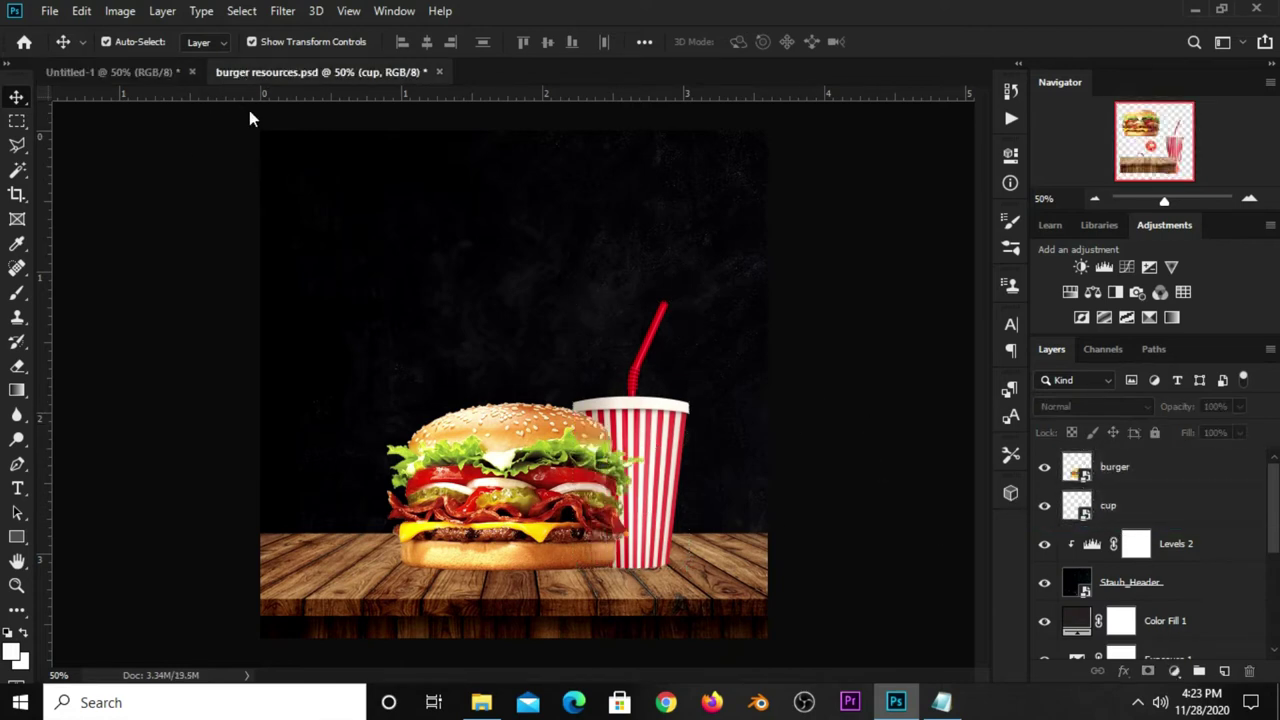
{"action": "left_click", "coordinate": [490, 545]}
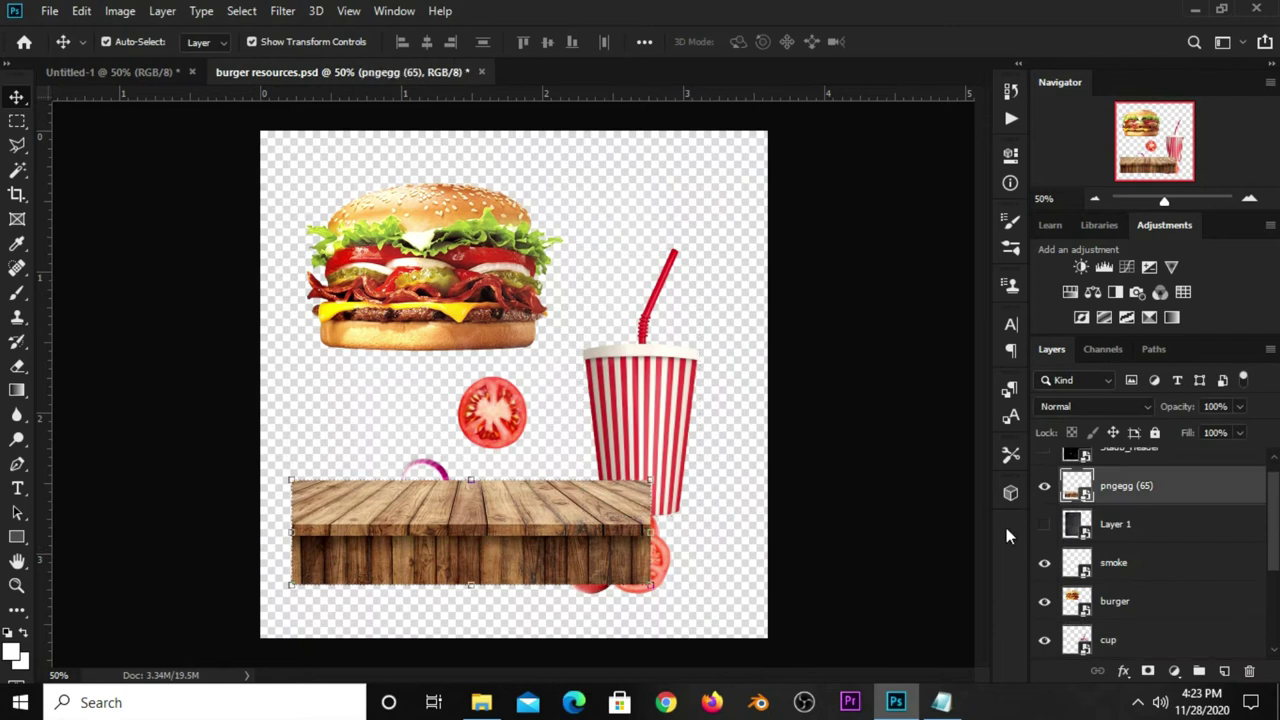
{"action": "left_click", "coordinate": [1043, 486]}
{"action": "left_click", "coordinate": [630, 568]}
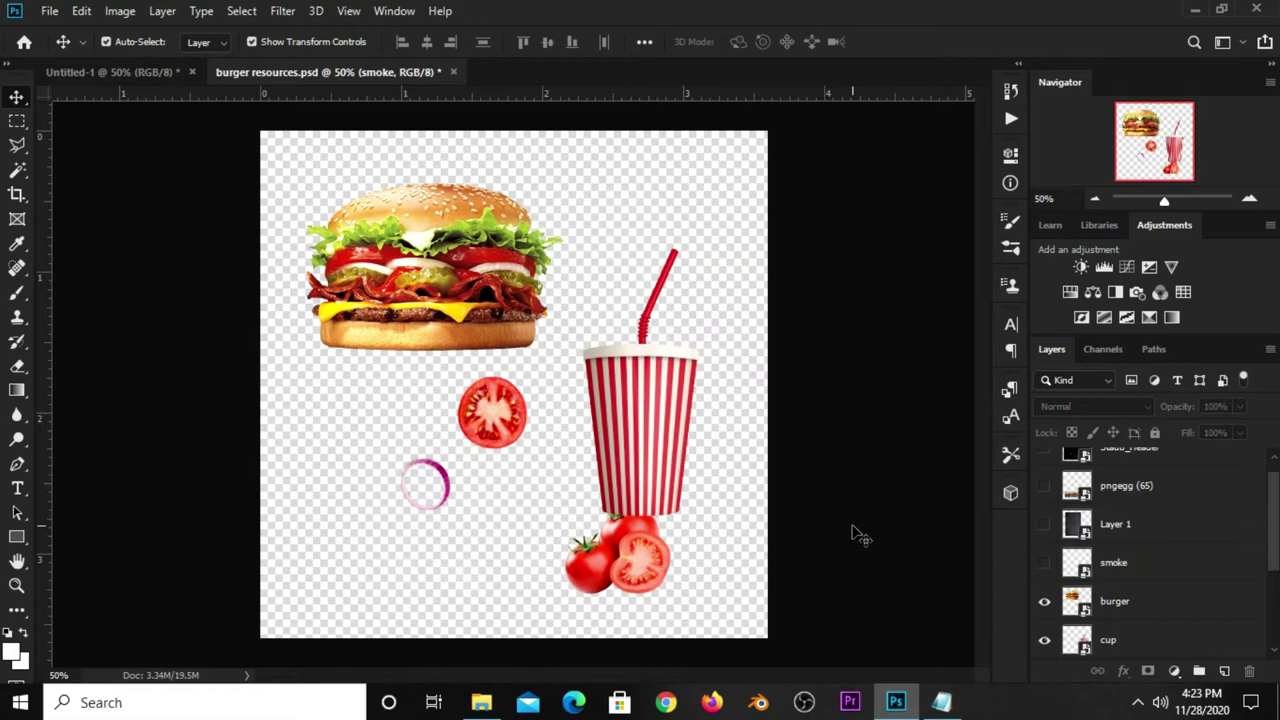
{"action": "left_click", "coordinate": [657, 563]}
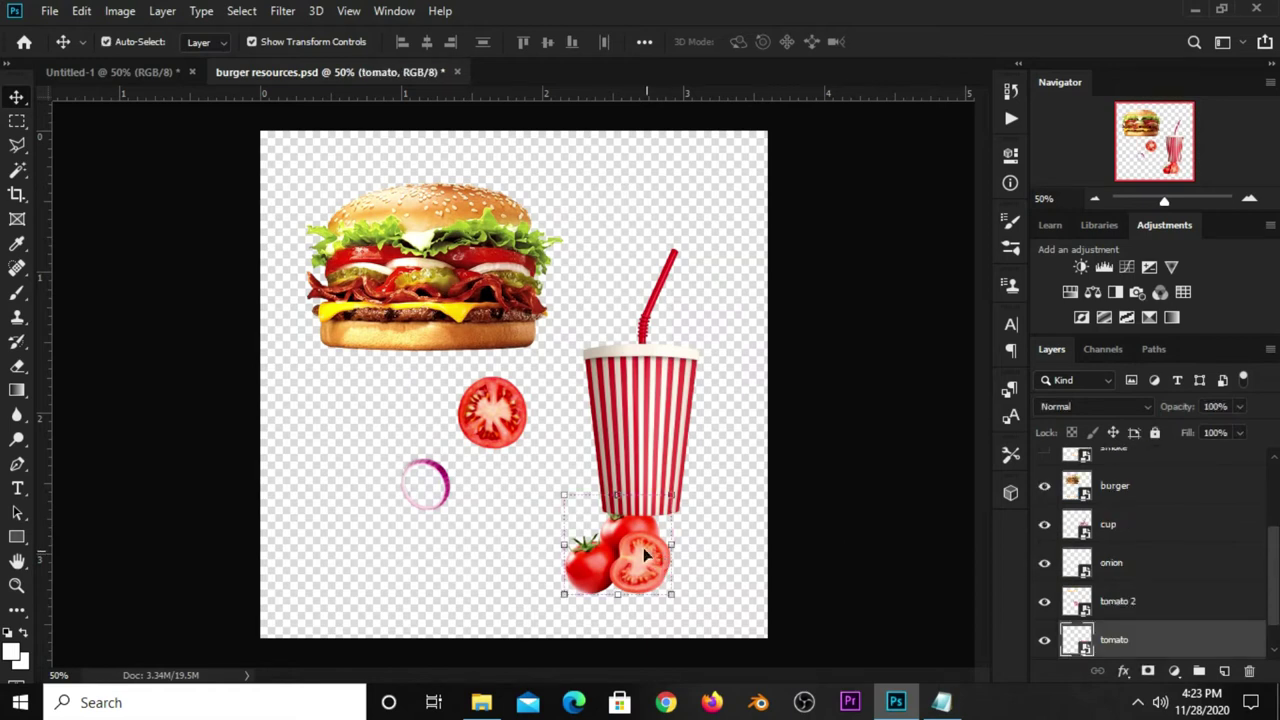
{"action": "mouse_move", "coordinate": [143, 80]}
{"action": "left_mouse_down"}
{"action": "mouse_move", "coordinate": [485, 420]}
{"action": "mouse_move", "coordinate": [357, 553]}
{"action": "left_mouse_up"}
{"action": "left_click_drag", "start_coordinate": [1127, 470], "coordinate": [1140, 510]}
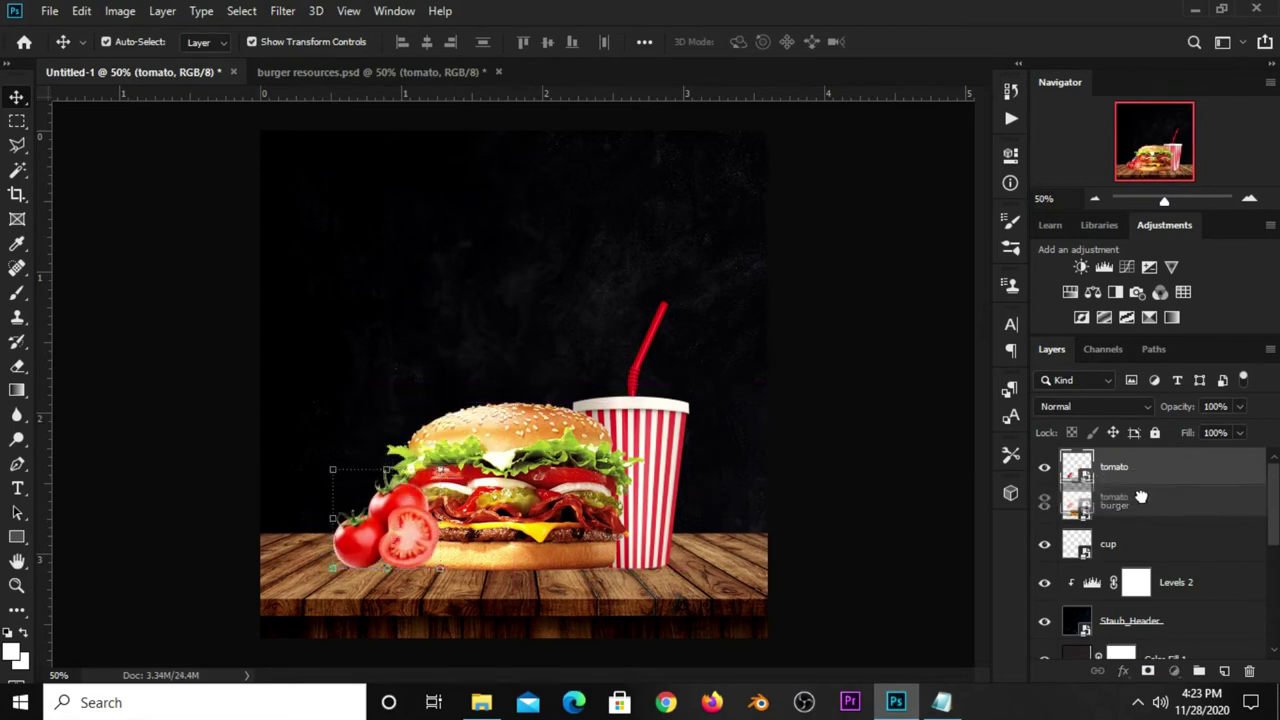
Group burger, tomato and cup as Group 1 and centre it horizontally on the canvas.
{"action": "left_click", "coordinate": [866, 458]}
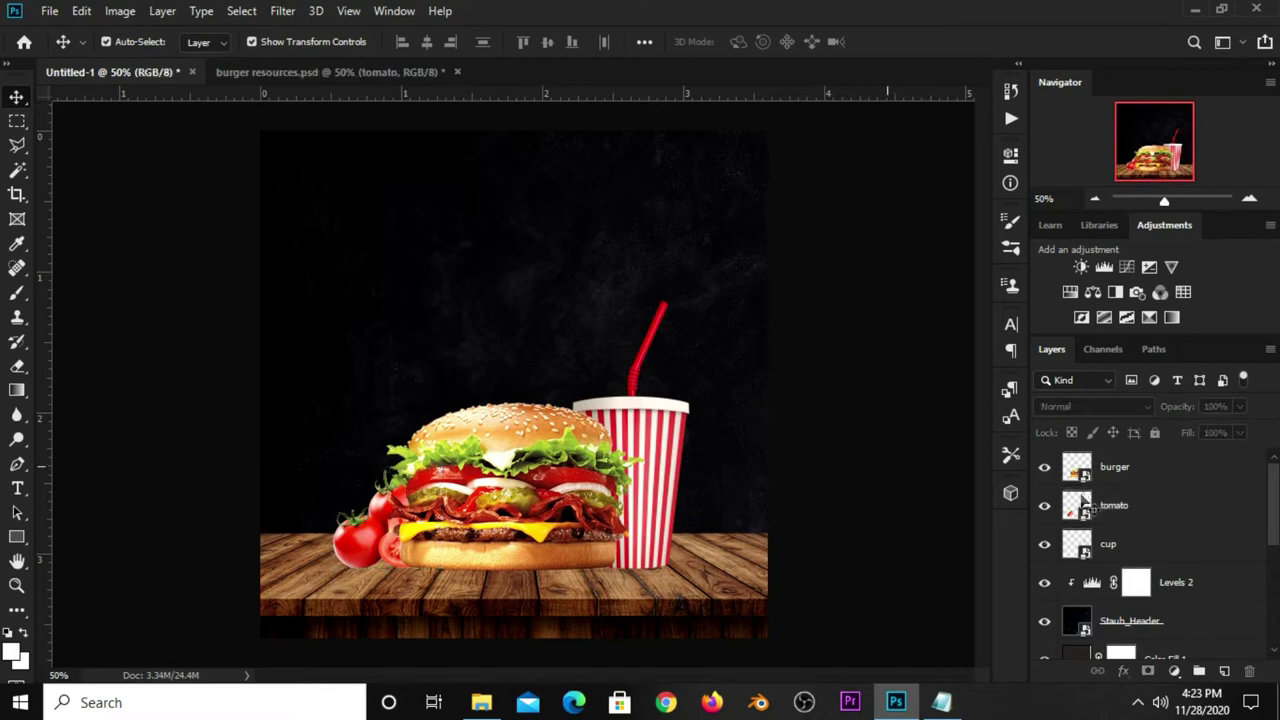
{"action": "left_click", "coordinate": [1133, 548]}
{"action": "left_click", "coordinate": [1131, 474], "text": "shift"}
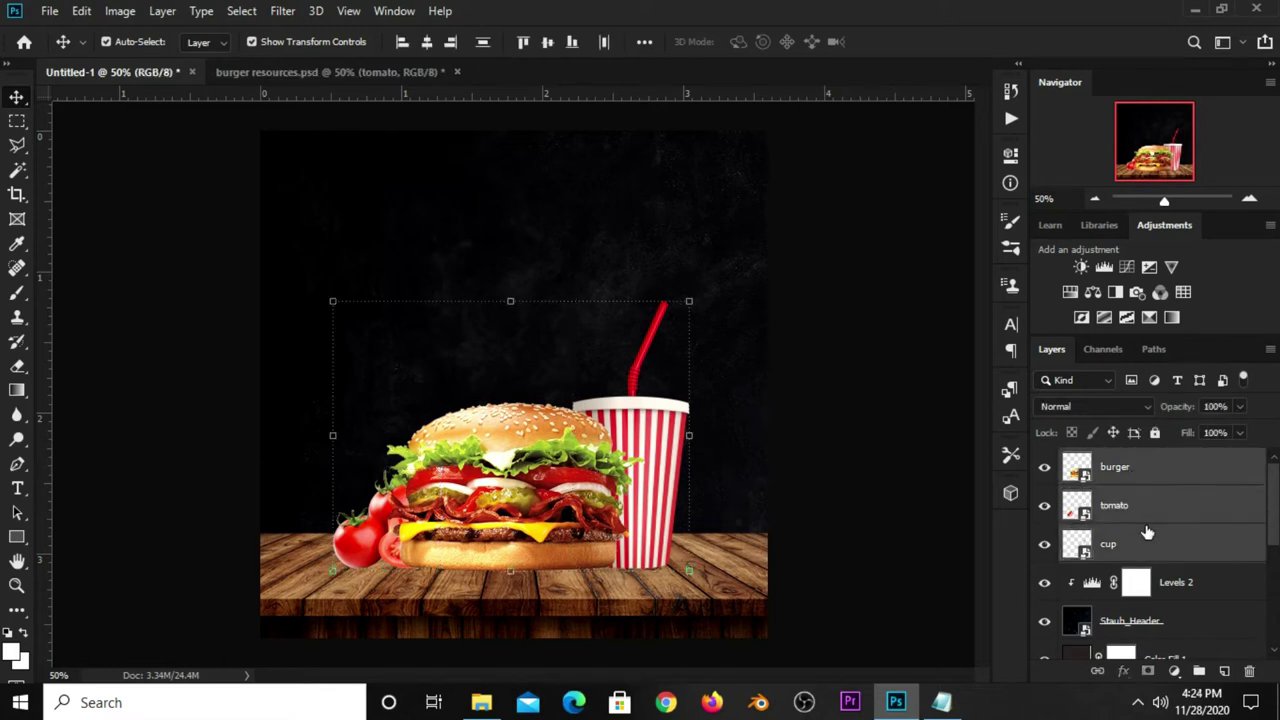
{"action": "key", "text": "ctrl+g"}
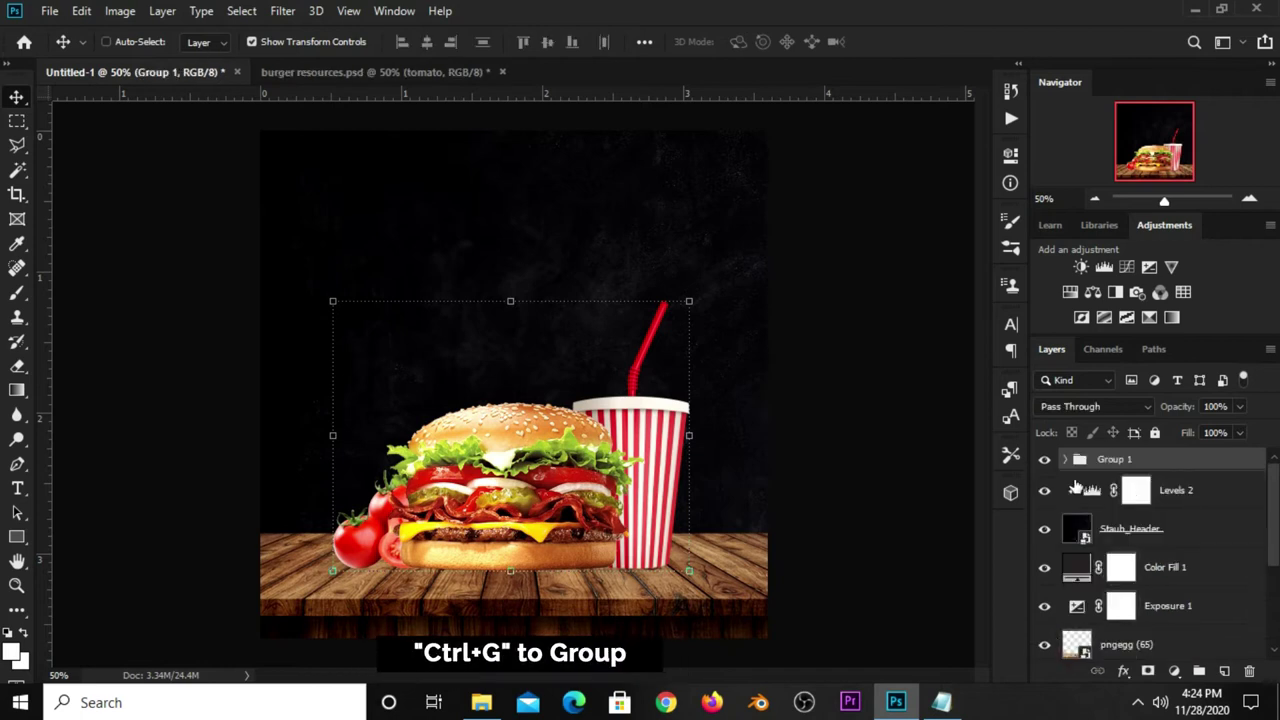
{"action": "left_click", "coordinate": [1044, 459]}
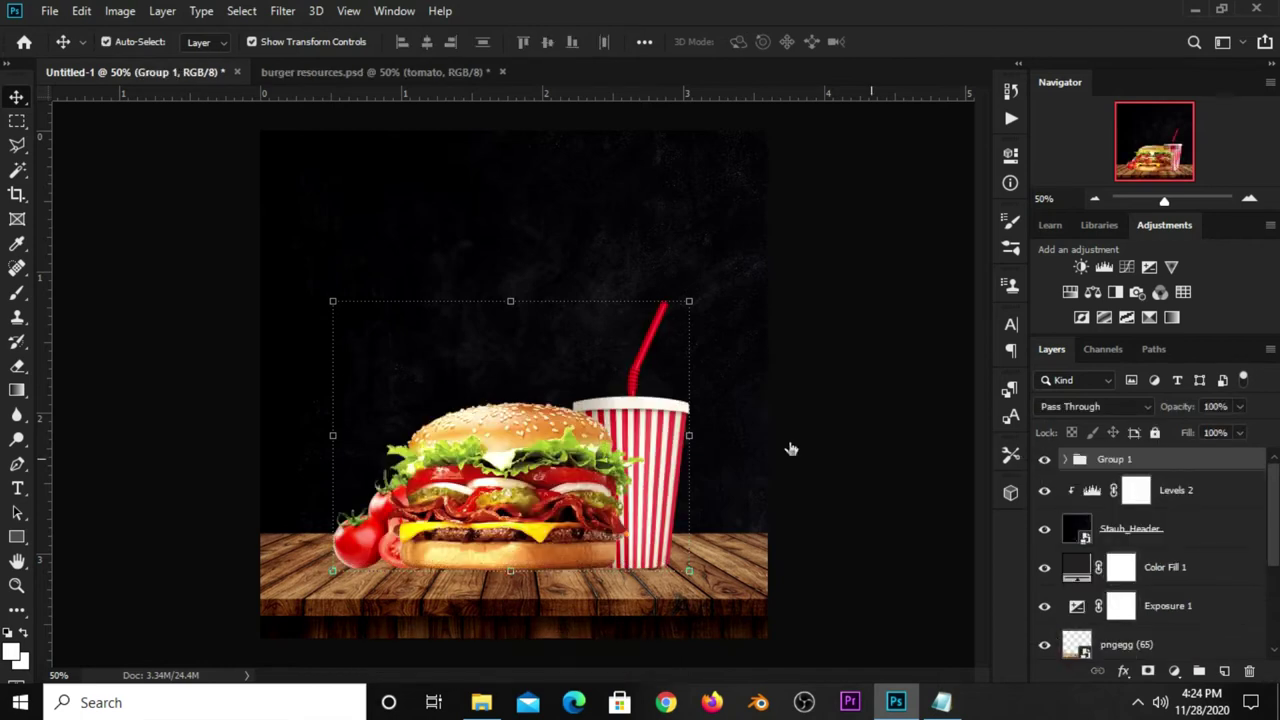
{"action": "key", "text": "ctrl+a"}
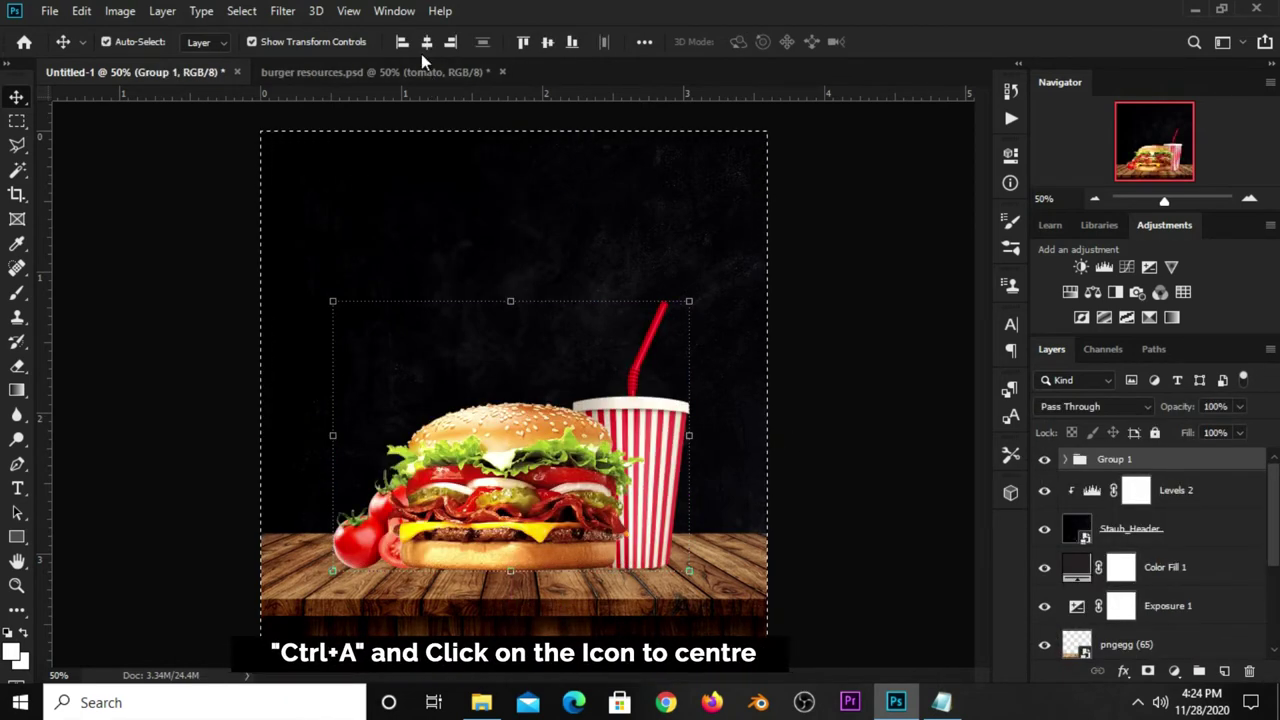
{"action": "left_click", "coordinate": [422, 47]}
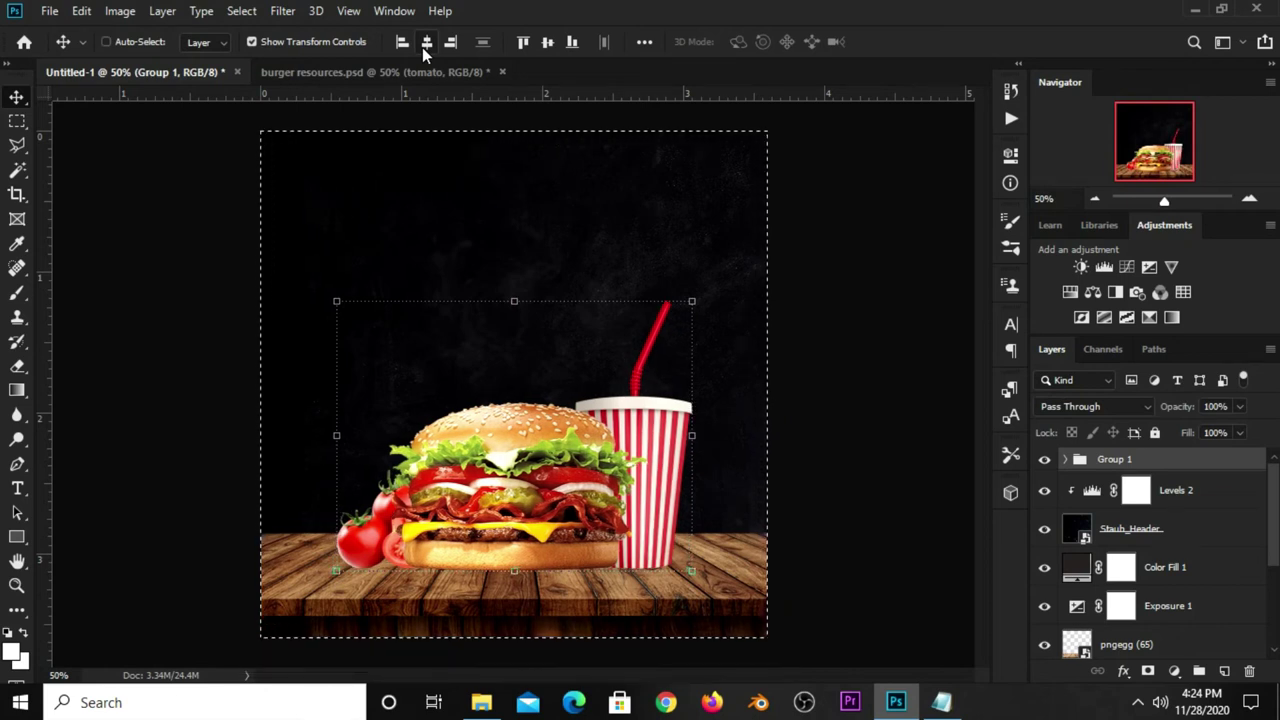
Add a new empty Layer 2 directly beneath Group 1.
{"action": "key", "text": "ctrl+d"}
{"action": "key", "text": "ctrl+alt+a"}
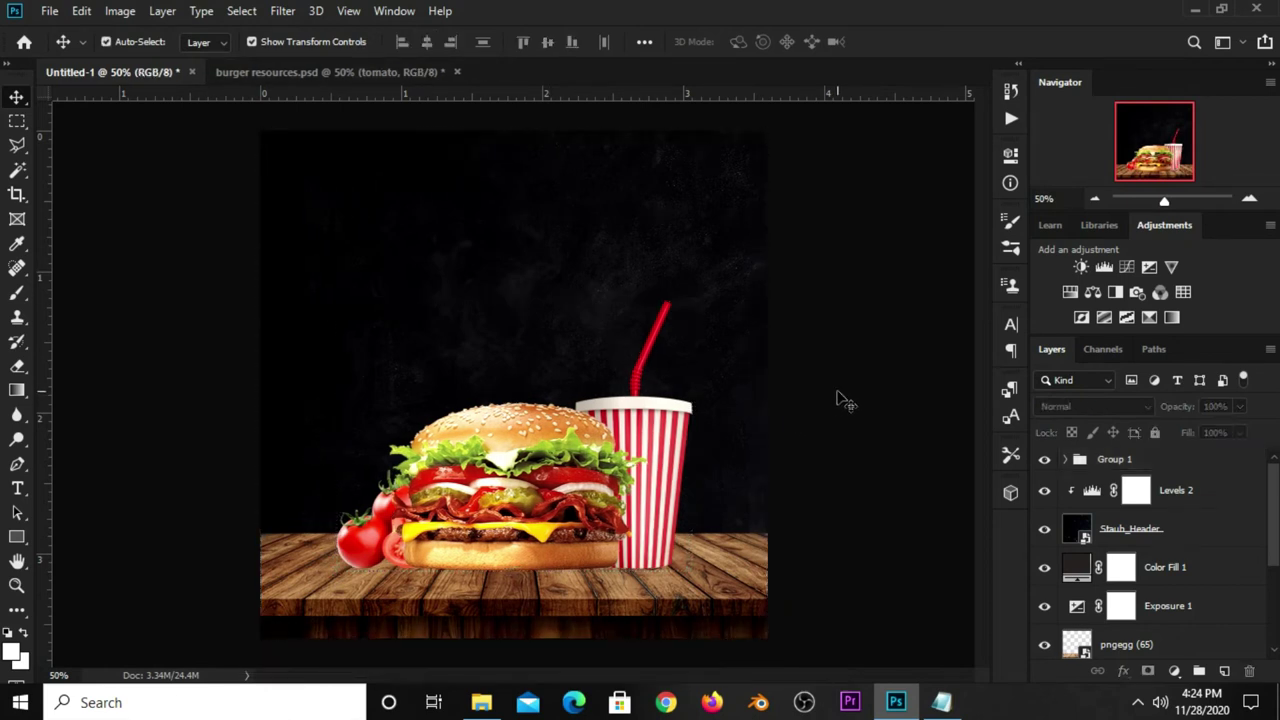
{"action": "left_click", "coordinate": [1152, 462]}
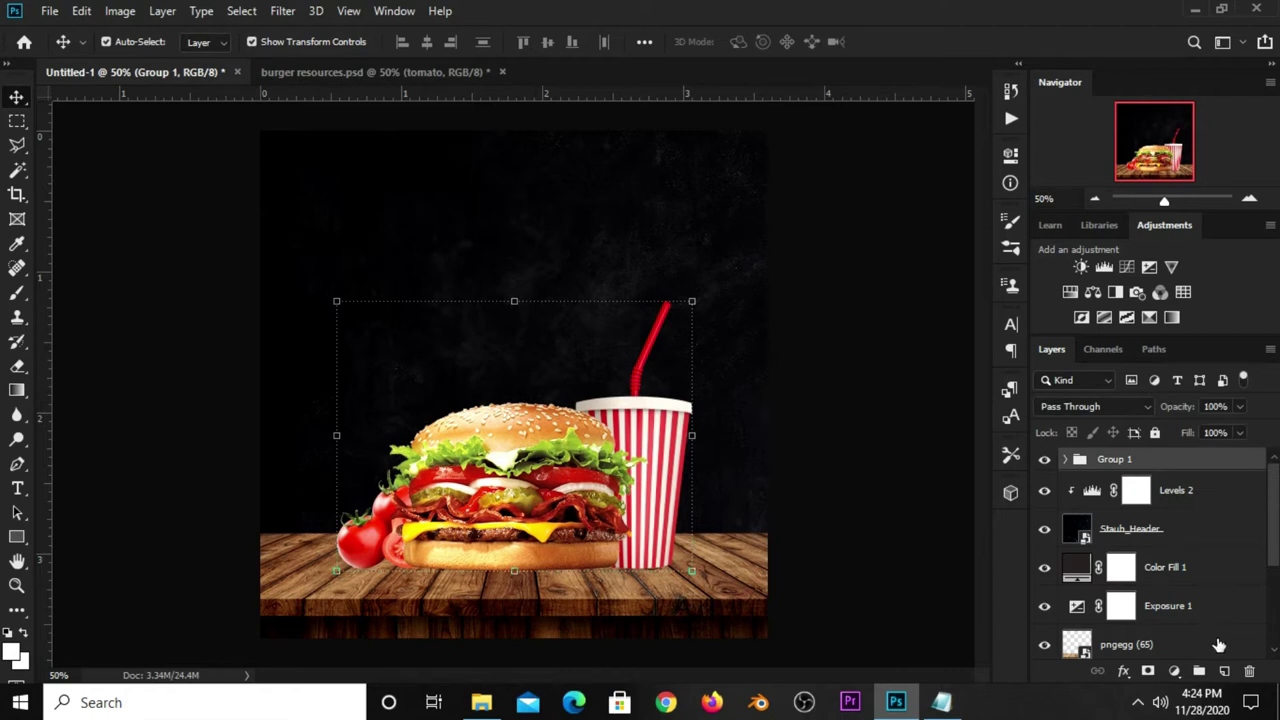
{"action": "left_click", "coordinate": [1224, 671]}
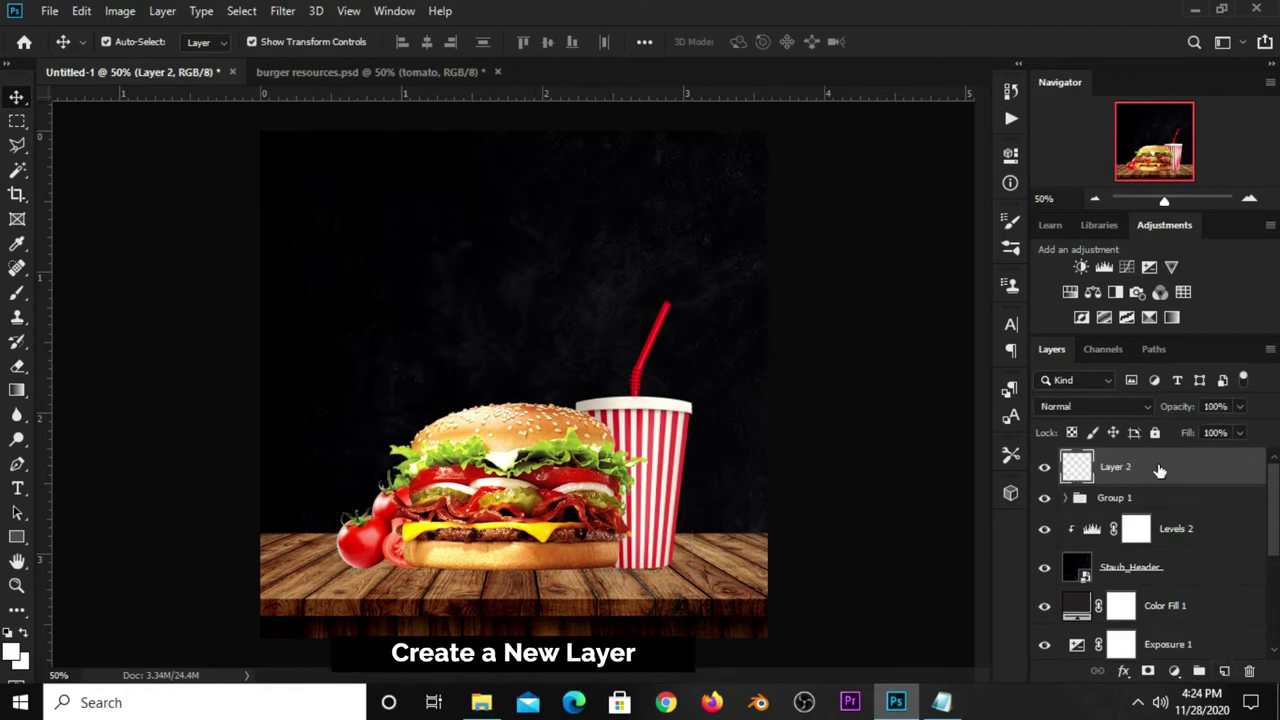
{"action": "left_click_drag", "start_coordinate": [1160, 470], "coordinate": [1158, 497]}
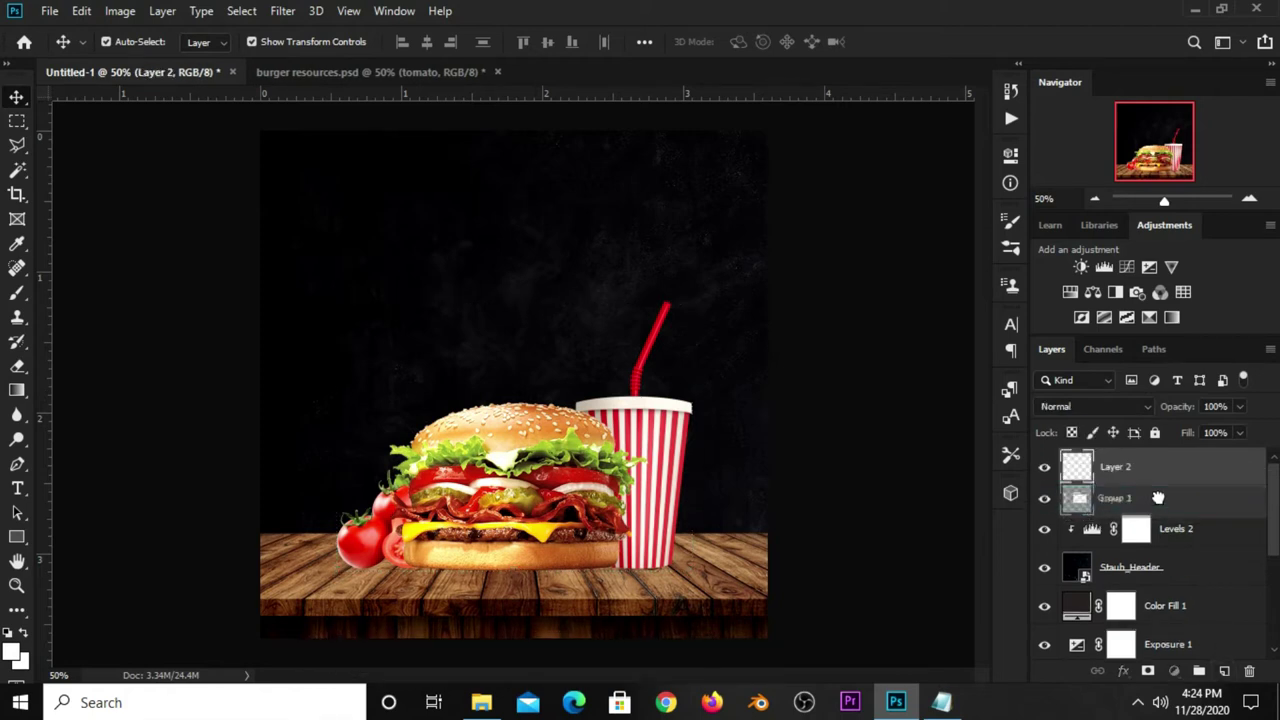
{"action": "left_click_drag", "start_coordinate": [1158, 497], "coordinate": [1108, 510]}
{"action": "left_click", "coordinate": [920, 462]}
{"action": "left_click", "coordinate": [1150, 491]}
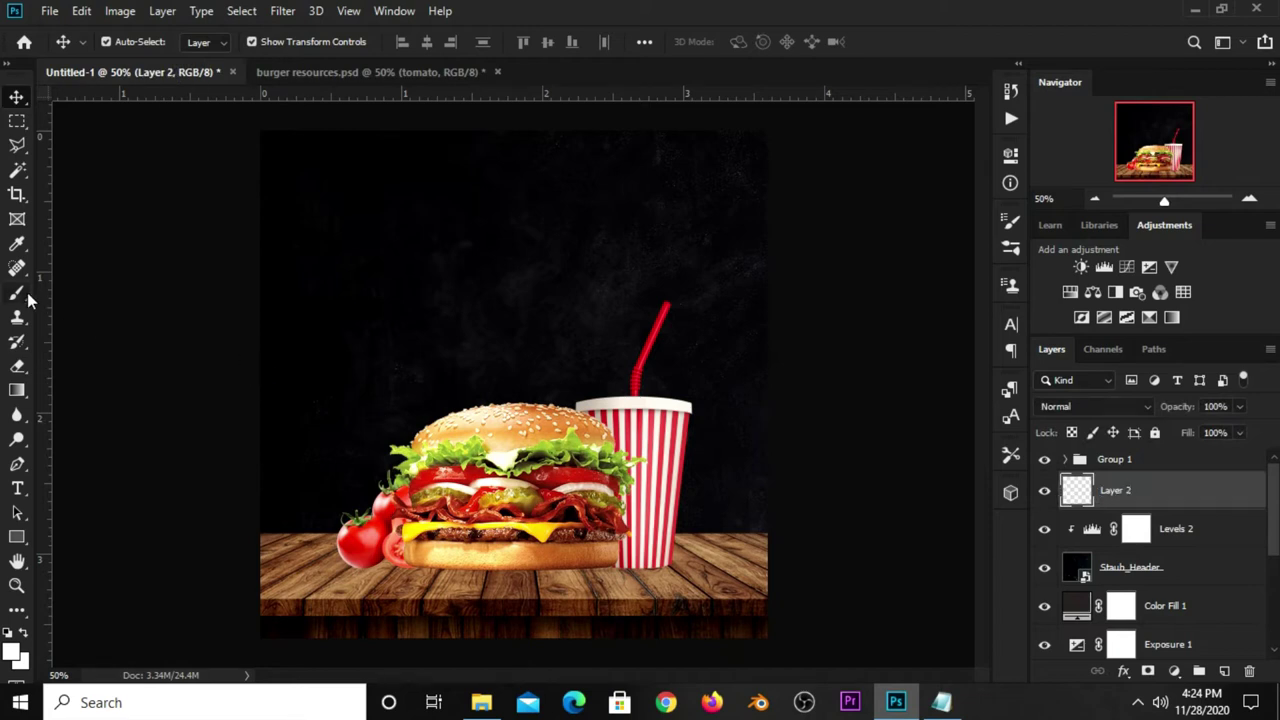
Paint a soft black shadow under the burger with a flattened elliptical brush.
{"action": "left_click_drag", "start_coordinate": [17, 292], "coordinate": [41, 292]}
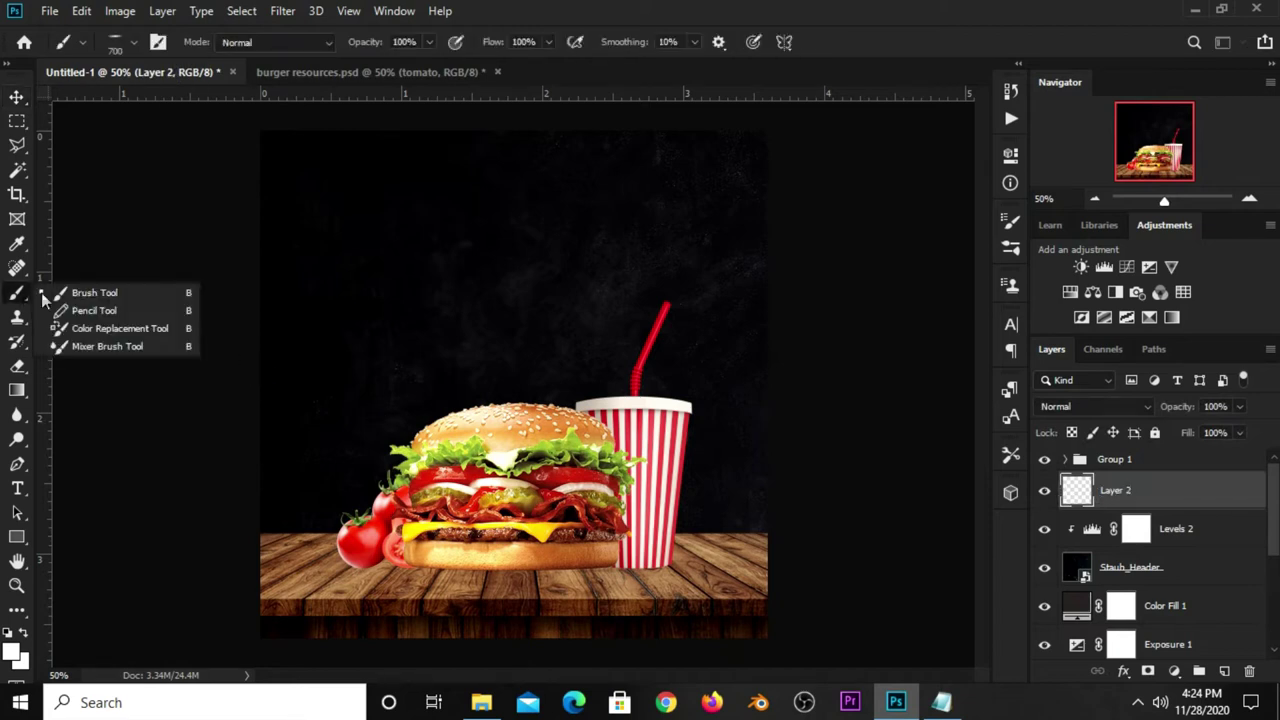
{"action": "left_click", "coordinate": [1010, 221]}
{"action": "left_click", "coordinate": [812, 418]}
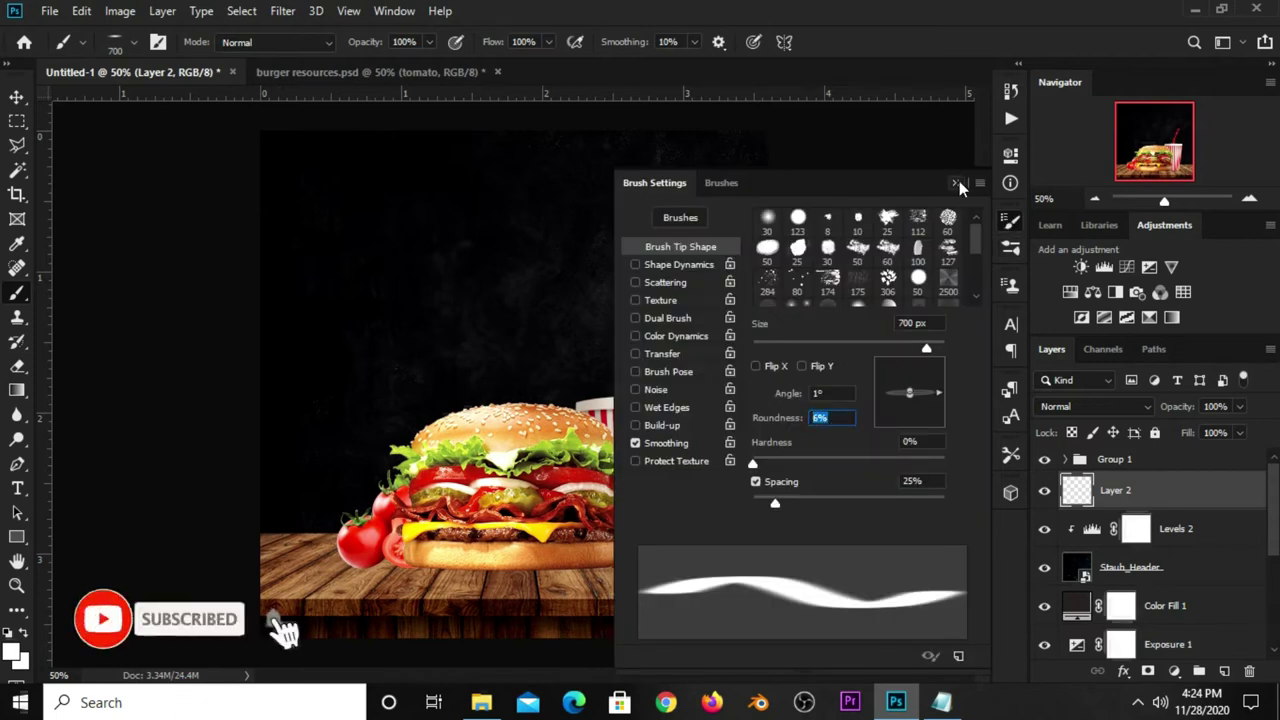
{"action": "left_click", "coordinate": [956, 183]}
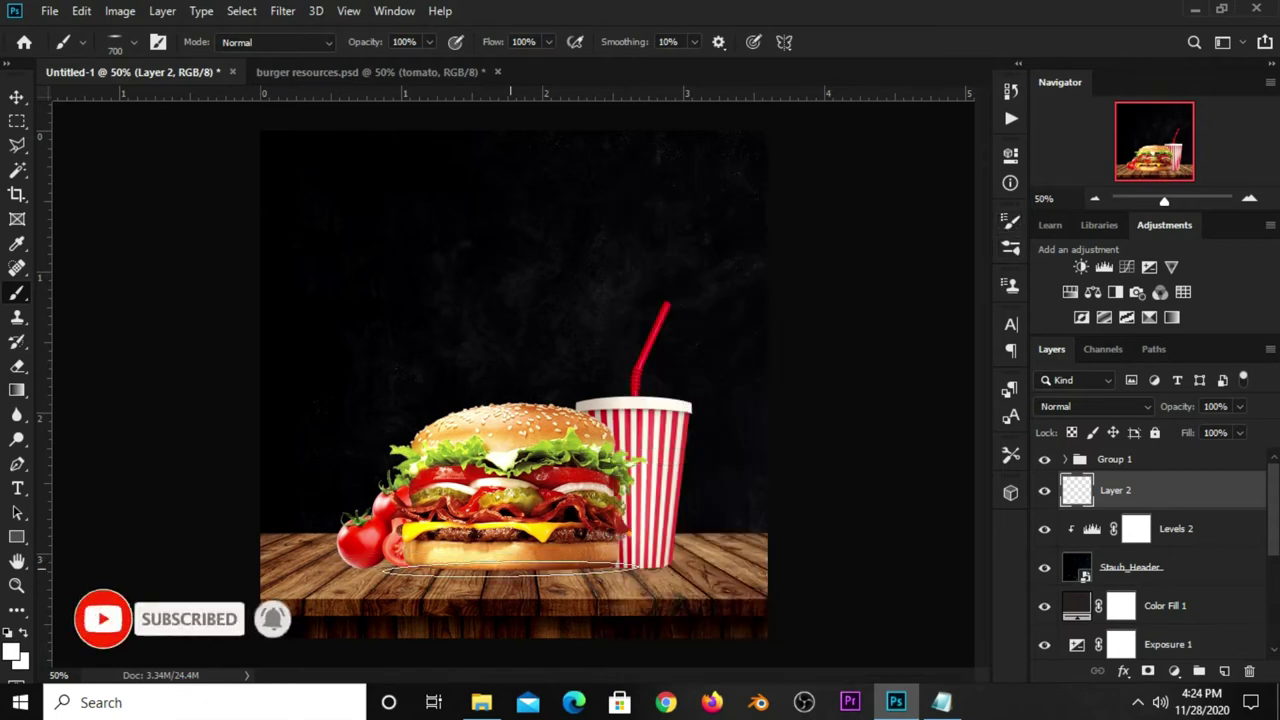
{"action": "left_click", "coordinate": [22, 634]}
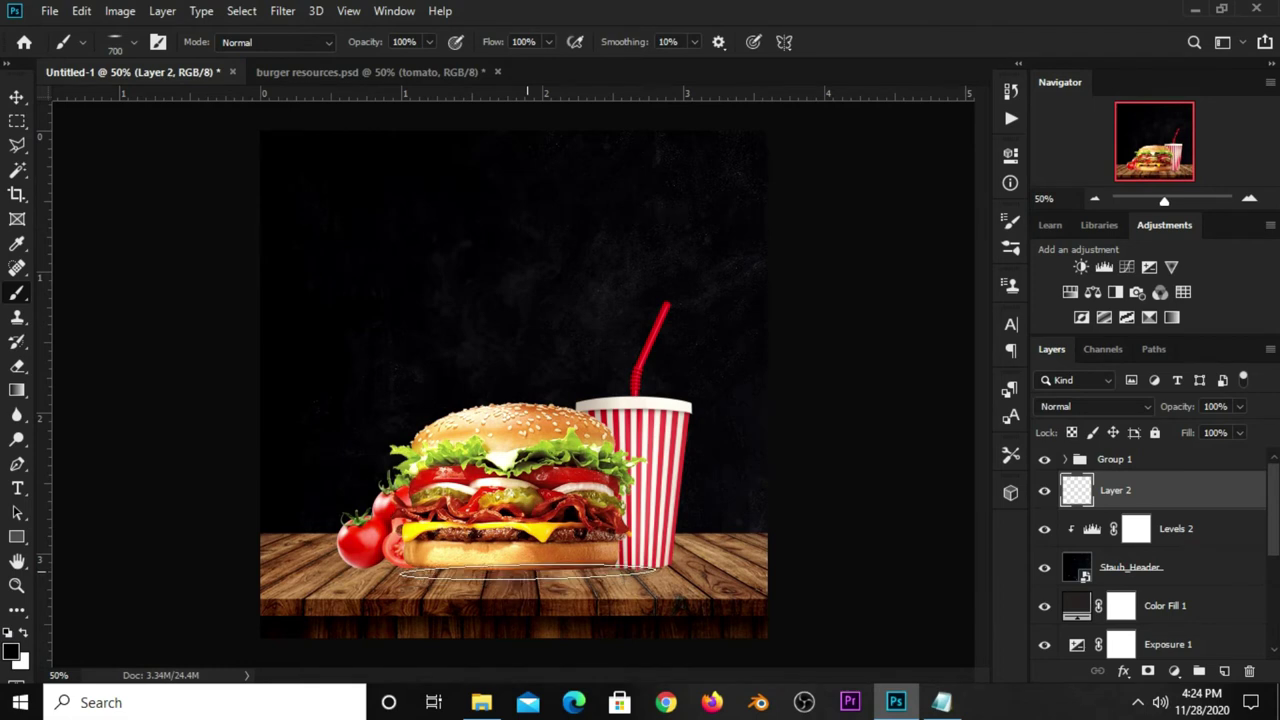
{"action": "left_click", "coordinate": [525, 574]}
{"action": "key", "text": "bracketleft"}
{"action": "key", "text": "bracketleft"}
{"action": "key", "text": "bracketleft"}
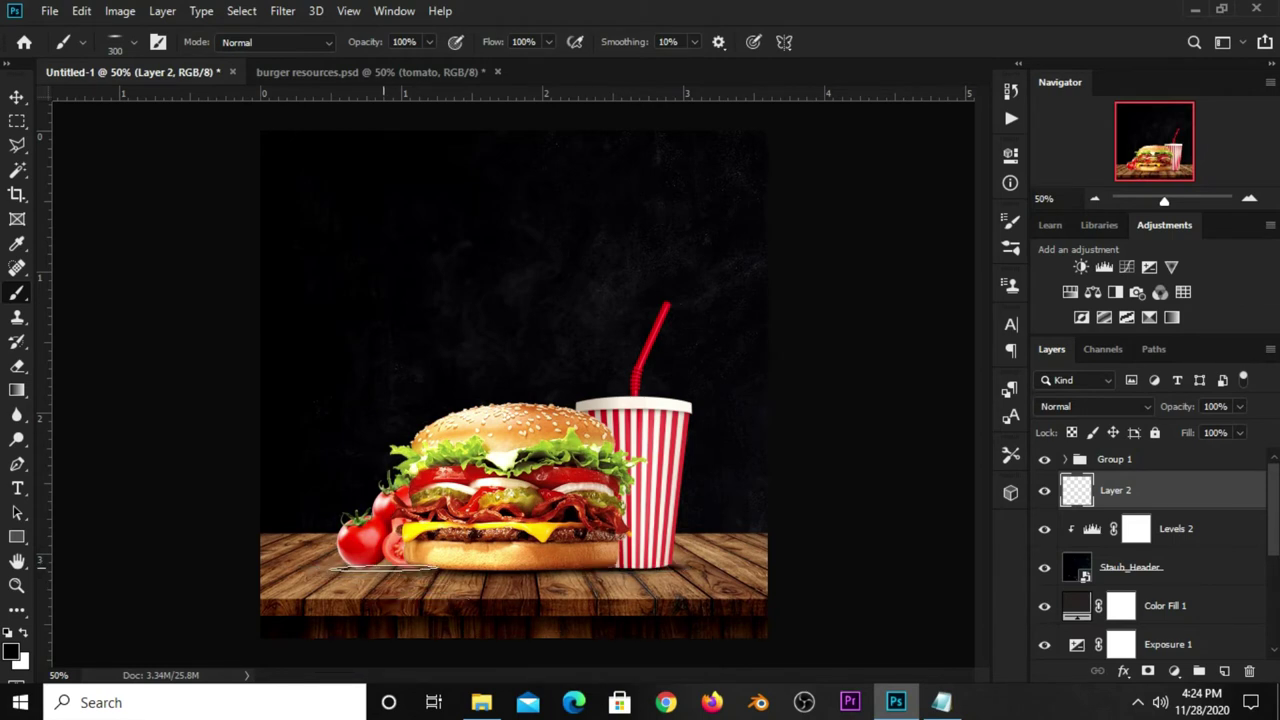
Lower the shadow layer's opacity to about 68%.
{"action": "left_click", "coordinate": [16, 97]}
{"action": "left_click", "coordinate": [1240, 407]}
{"action": "left_click_drag", "start_coordinate": [1218, 432], "coordinate": [1215, 432]}
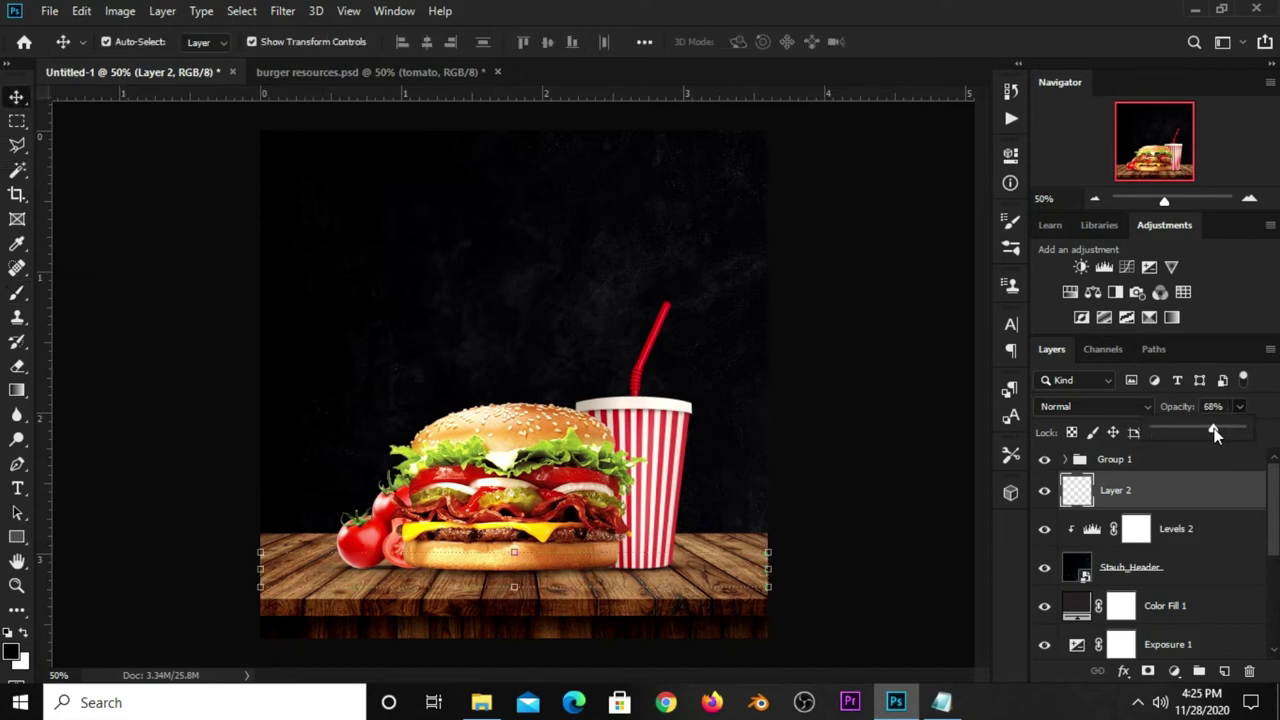
{"action": "left_click", "coordinate": [849, 504]}
{"action": "left_click", "coordinate": [1045, 491]}
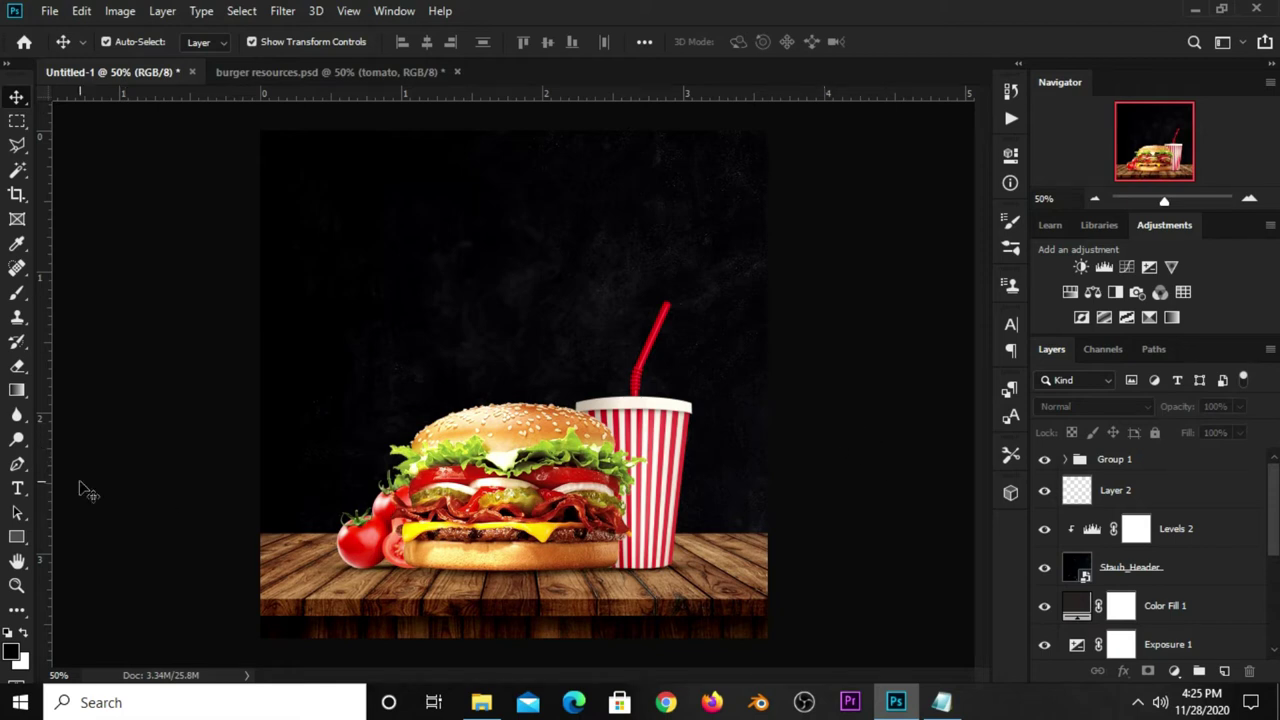
Add a new layer and place a horizontal guide about 0.63 in from the top.
{"action": "left_click", "coordinate": [1224, 671]}
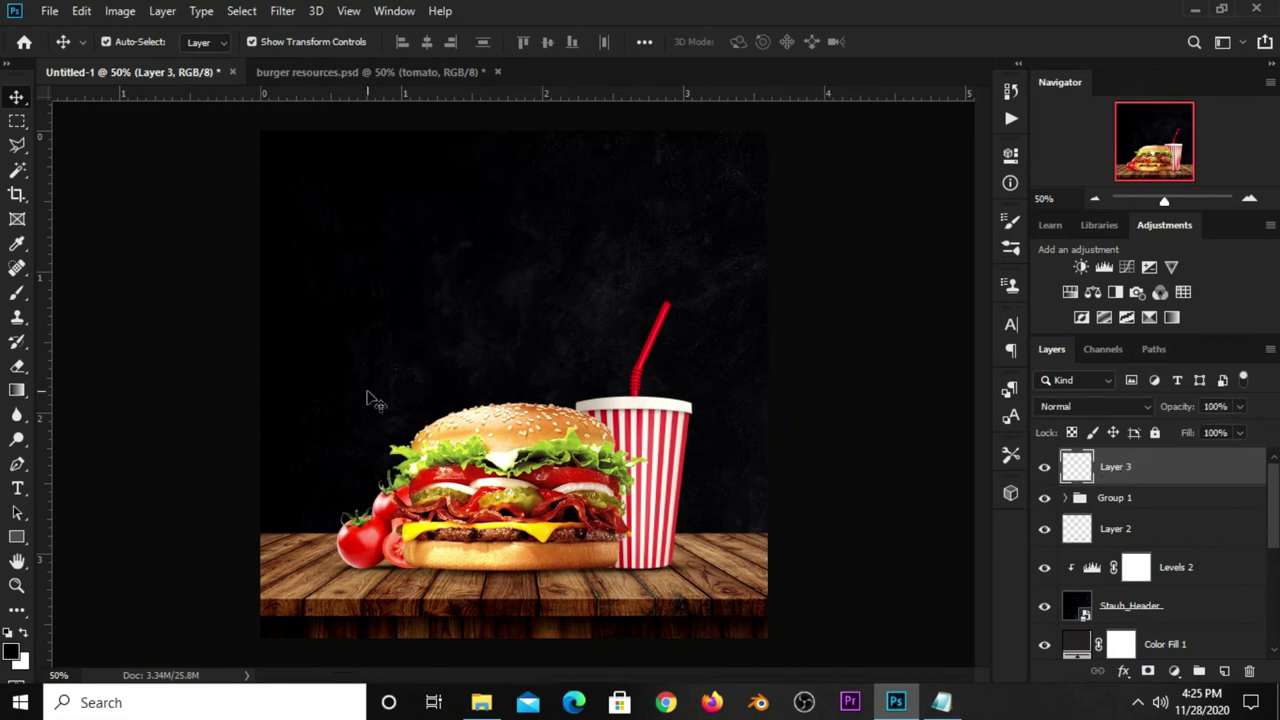
{"action": "key", "text": "ctrl+z"}
{"action": "left_click_drag", "start_coordinate": [763, 97], "coordinate": [772, 219]}
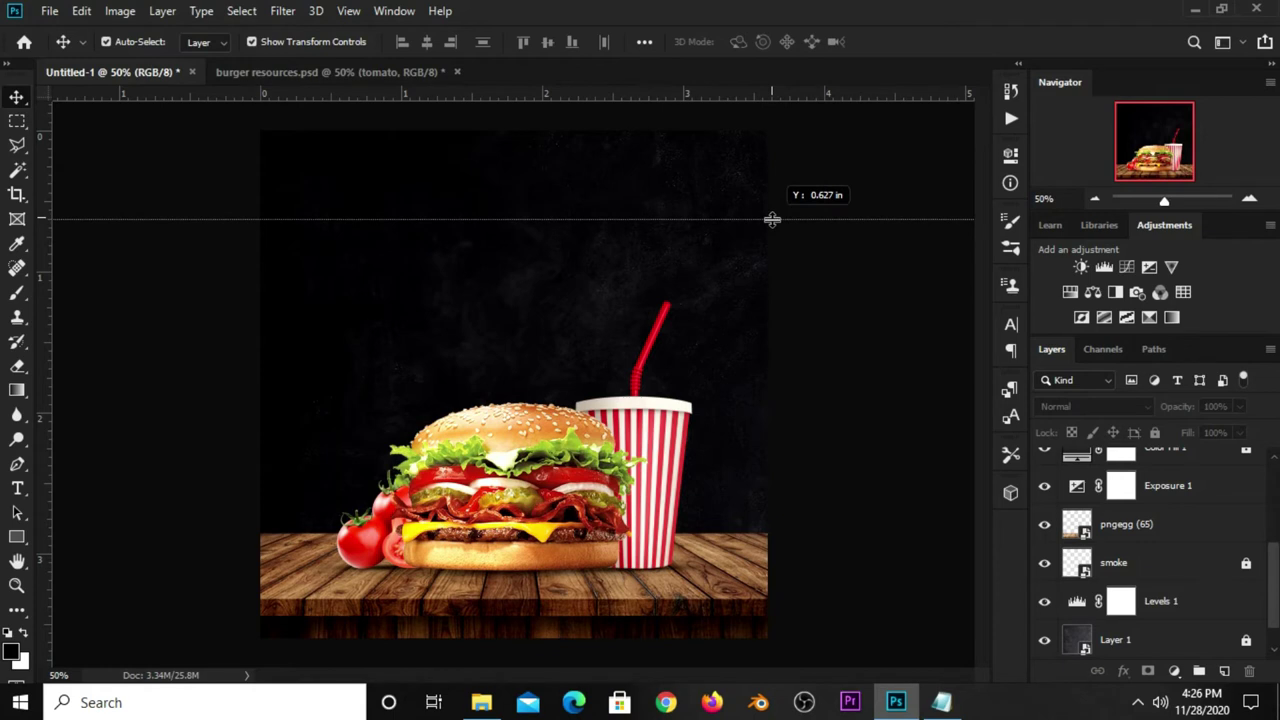
{"action": "left_click_drag", "start_coordinate": [772, 219], "coordinate": [772, 219]}
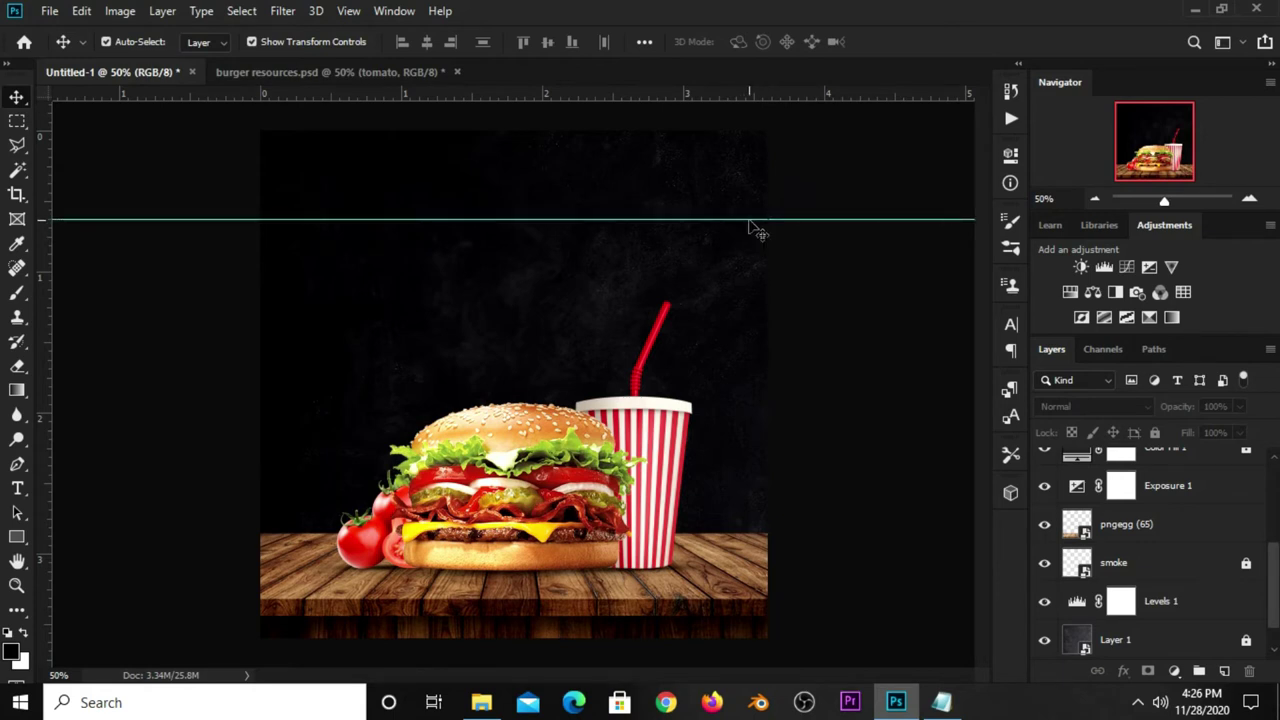
{"action": "scroll", "coordinate": [1140, 524], "scroll_direction": "up", "scroll_amount": 5}
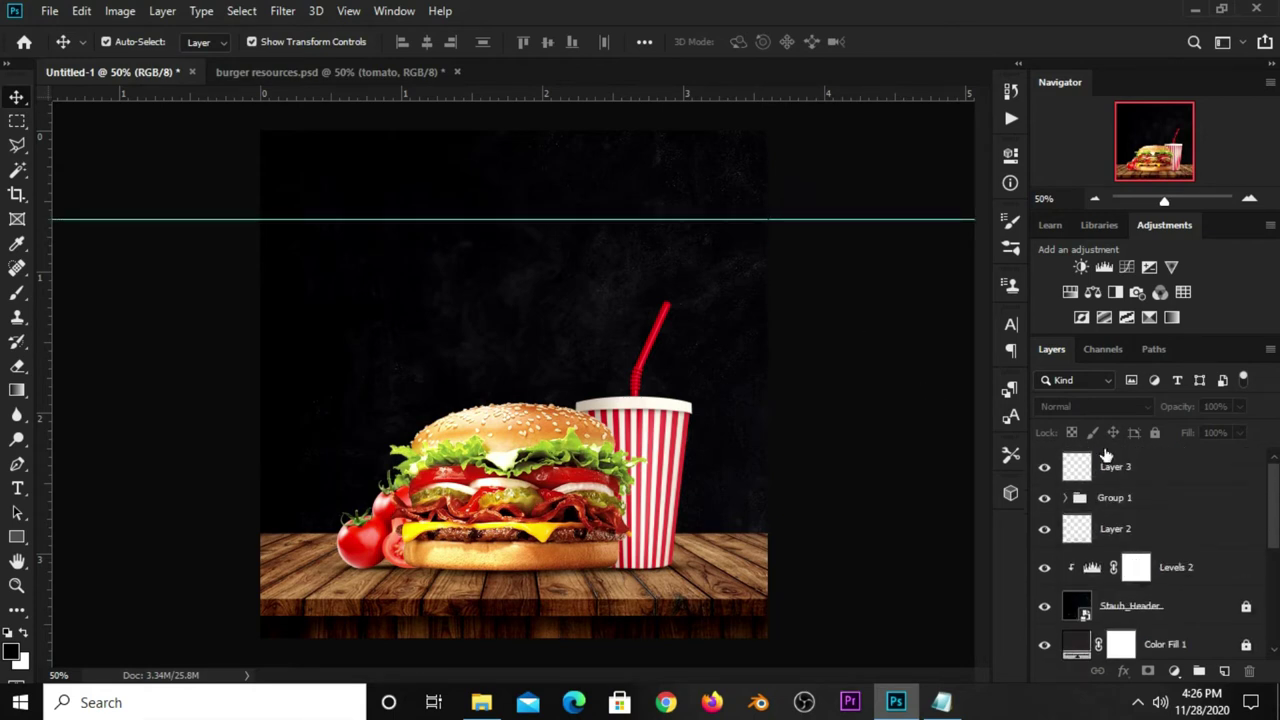
Draw a notched ribbon outline with the Pen from the canvas top down to the guide.
{"action": "left_click", "coordinate": [1115, 463]}
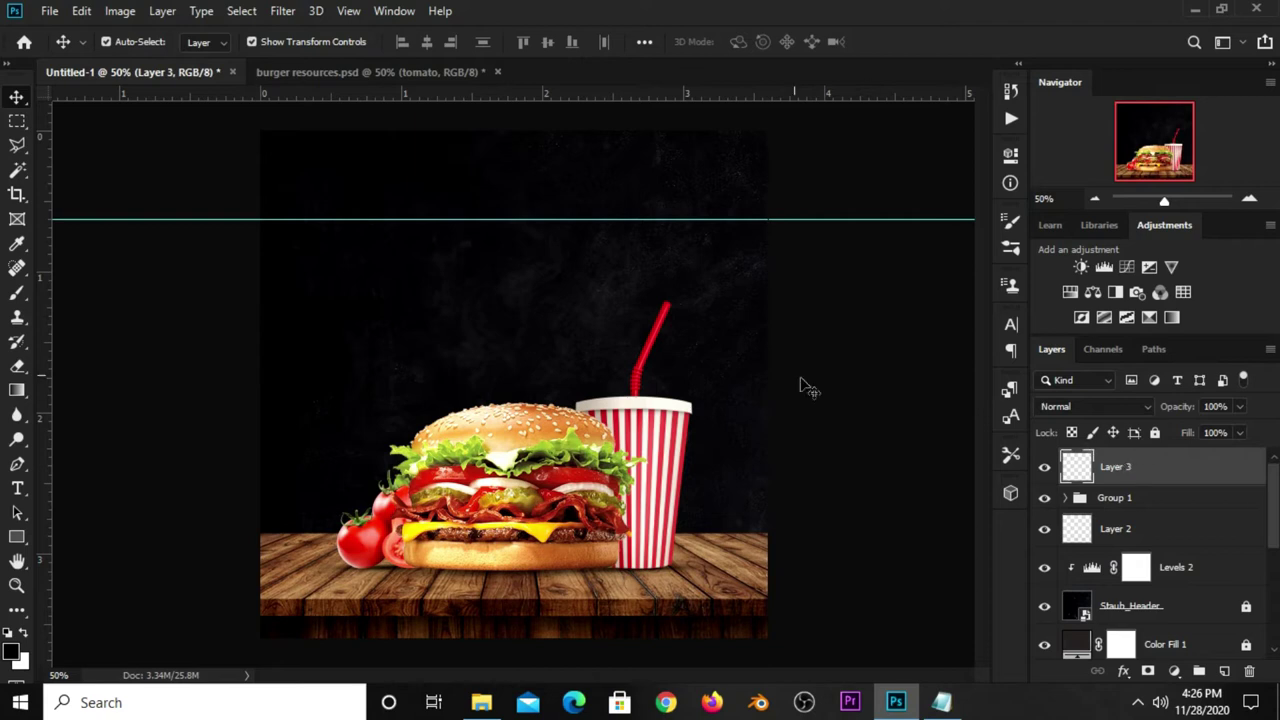
{"action": "left_click", "coordinate": [17, 464]}
{"action": "left_click", "coordinate": [66, 465]}
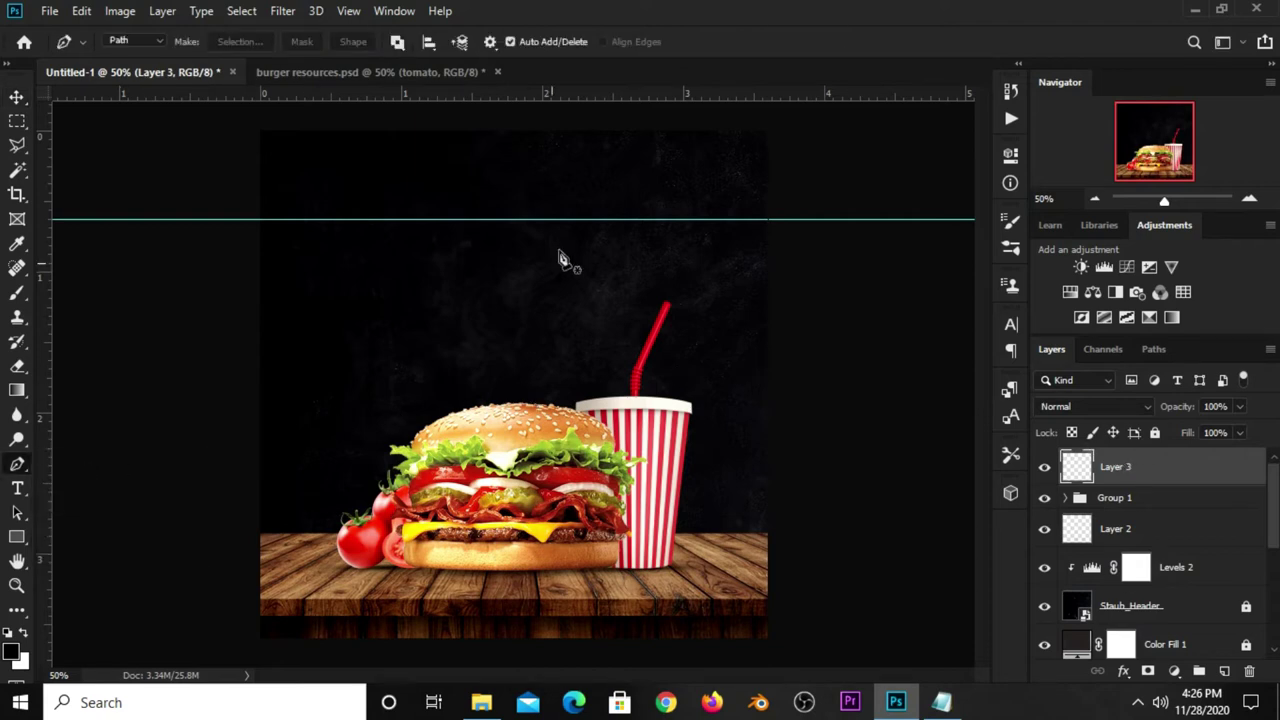
{"action": "left_click", "coordinate": [677, 123]}
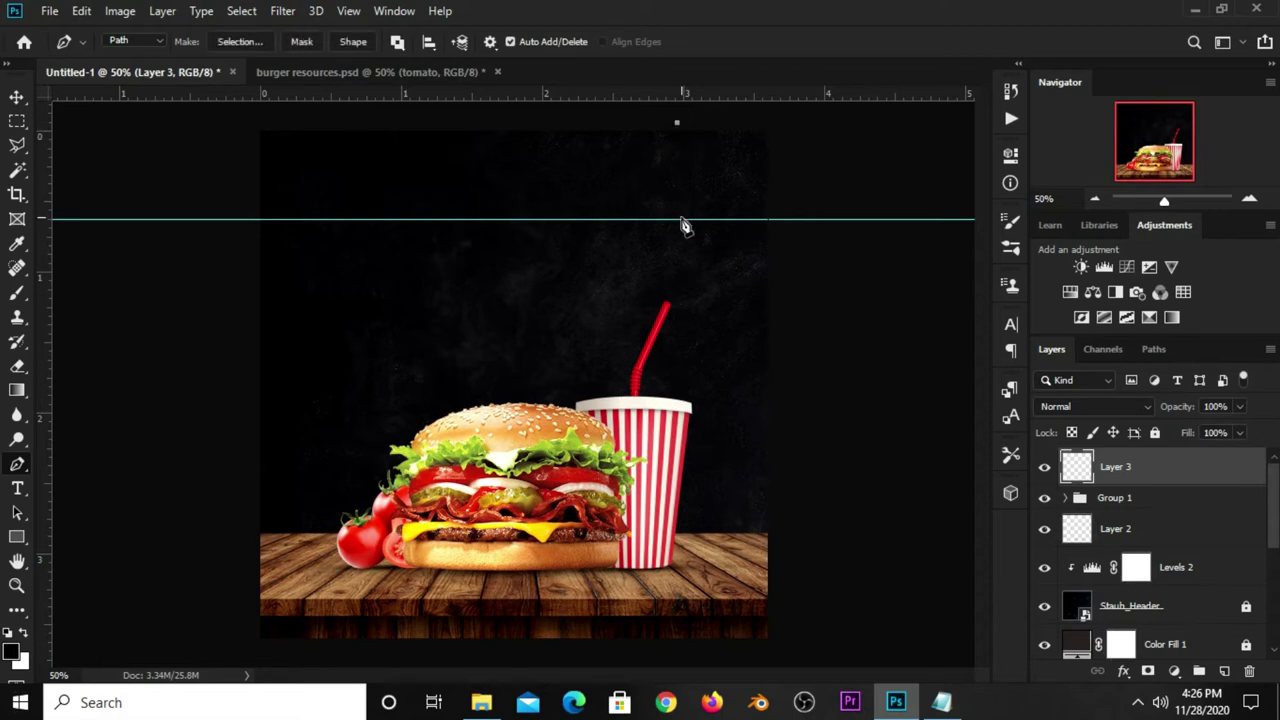
{"action": "left_click", "coordinate": [679, 219], "text": "shift"}
{"action": "left_click", "coordinate": [715, 202]}
{"action": "left_click", "coordinate": [746, 123], "text": "shift"}
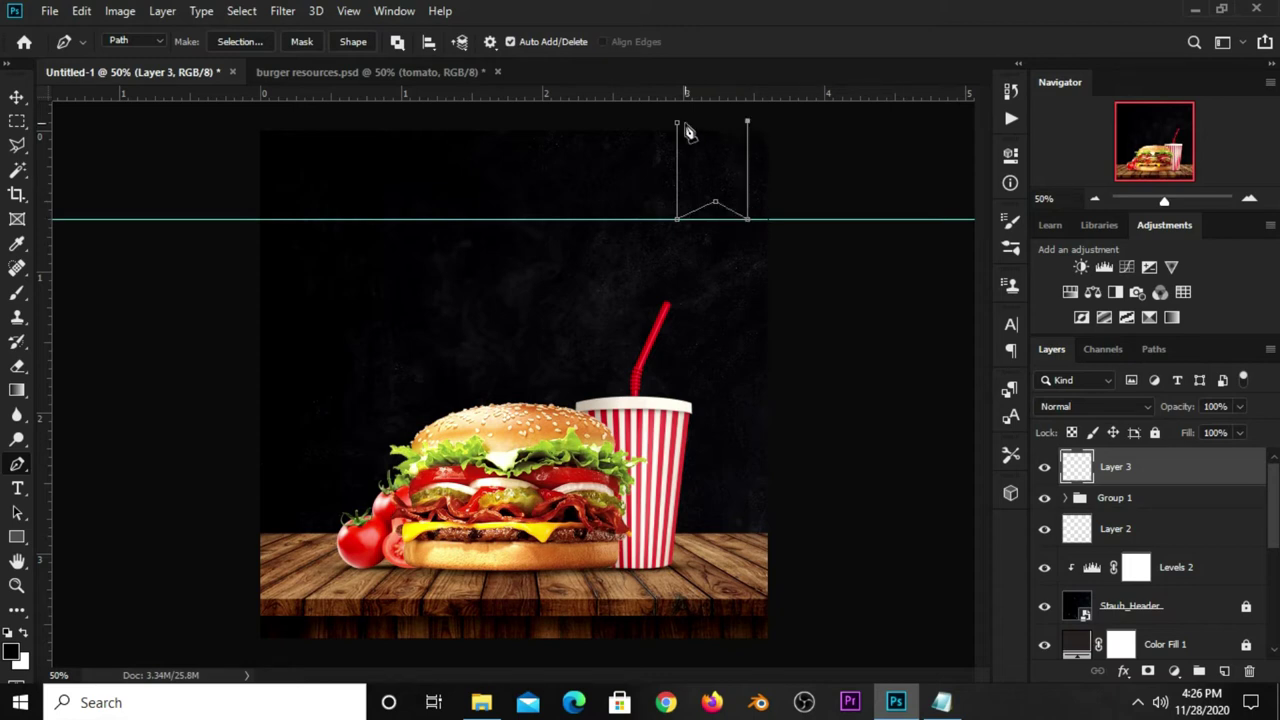
Turn the ribbon path into a selection with no feathering.
{"action": "right_click", "coordinate": [697, 164]}
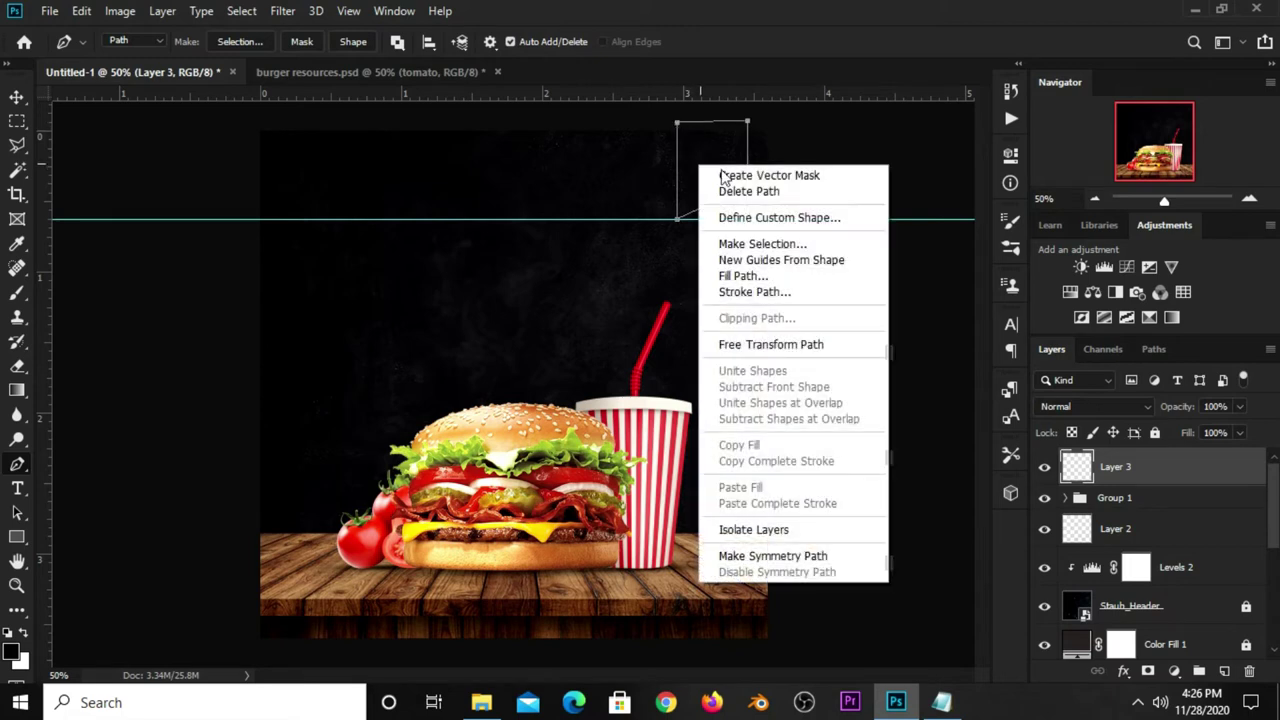
{"action": "left_click", "coordinate": [740, 246]}
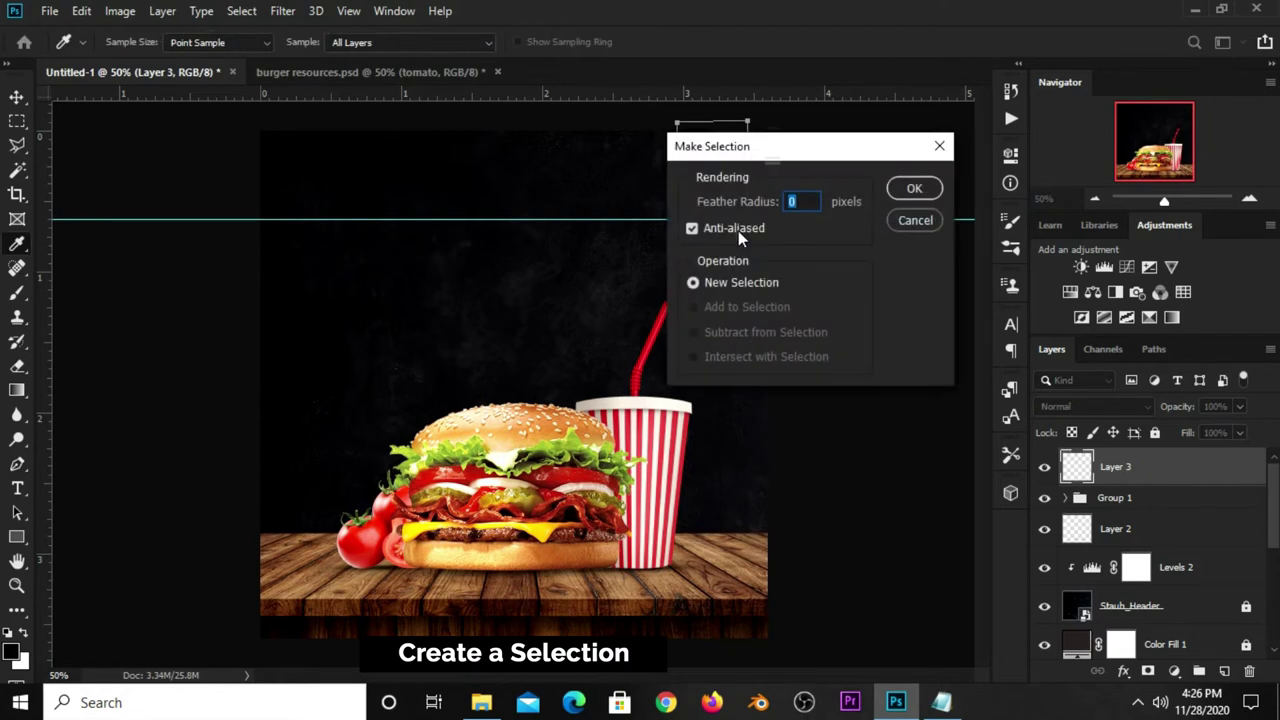
{"action": "left_click", "coordinate": [905, 189]}
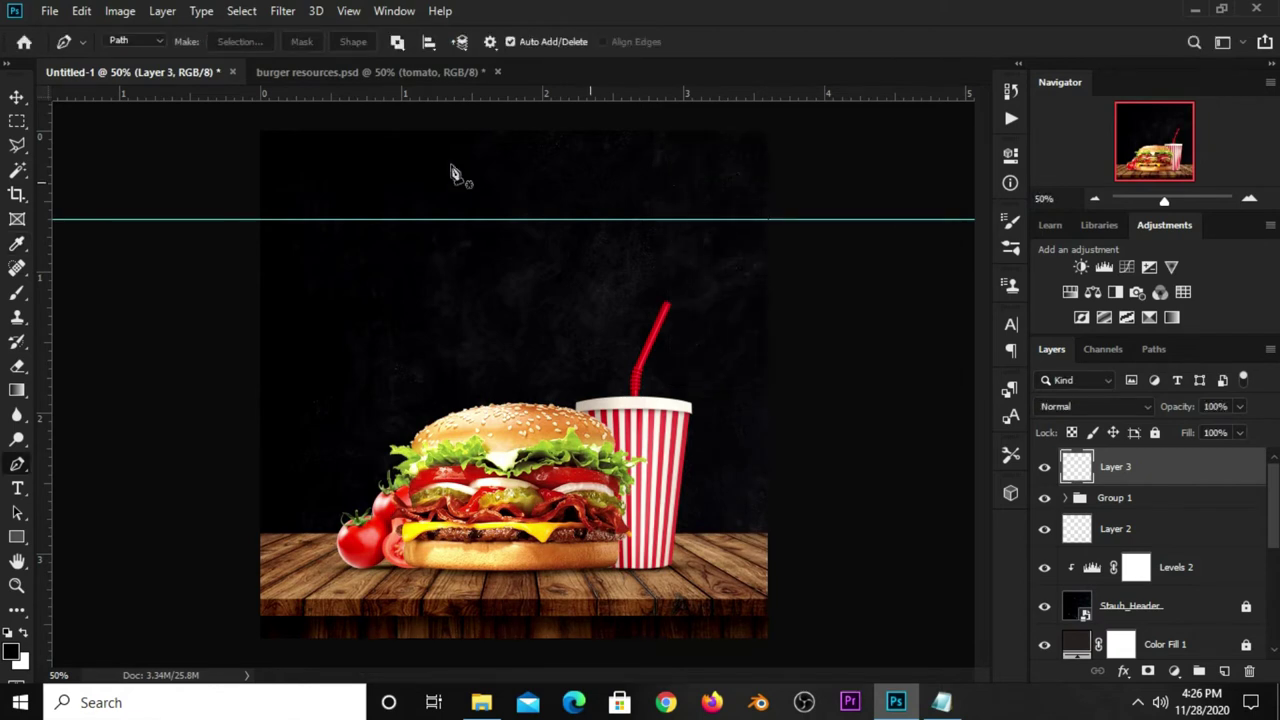
{"action": "left_click", "coordinate": [17, 120]}
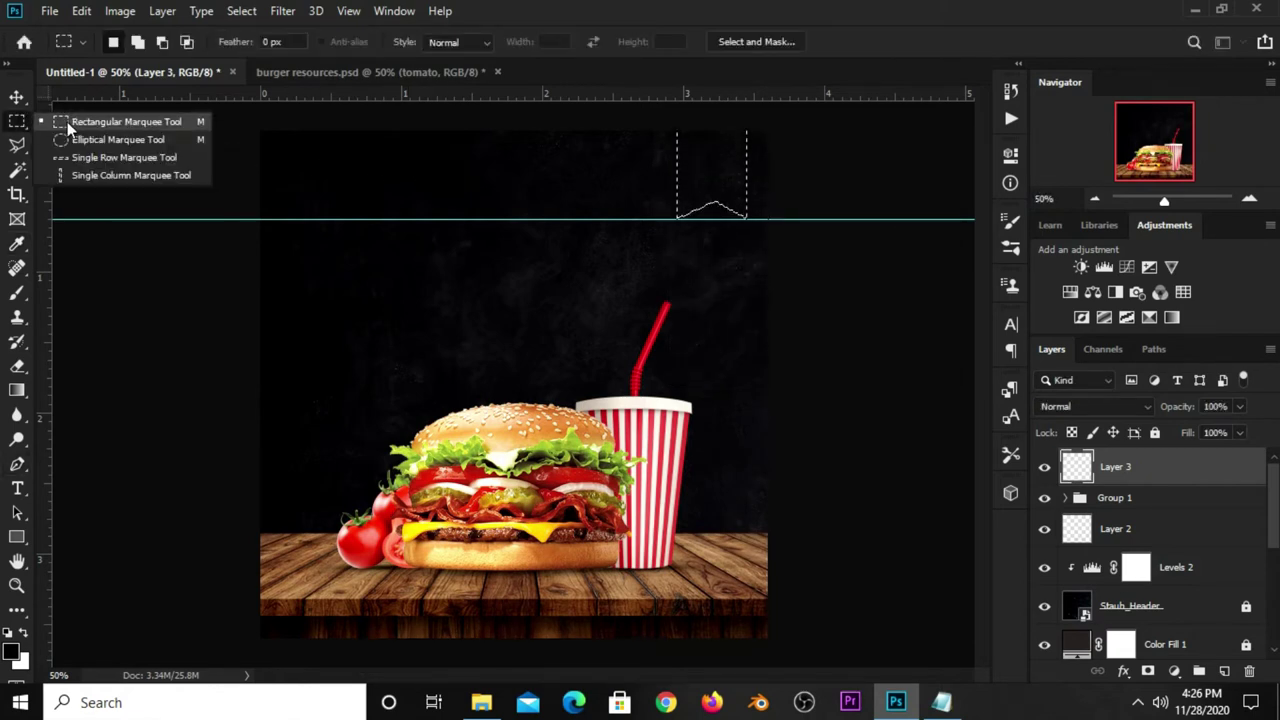
{"action": "left_click", "coordinate": [67, 121]}
Stroke the ribbon selection in near-white fdfafa, then deselect.
{"action": "right_click", "coordinate": [701, 175]}
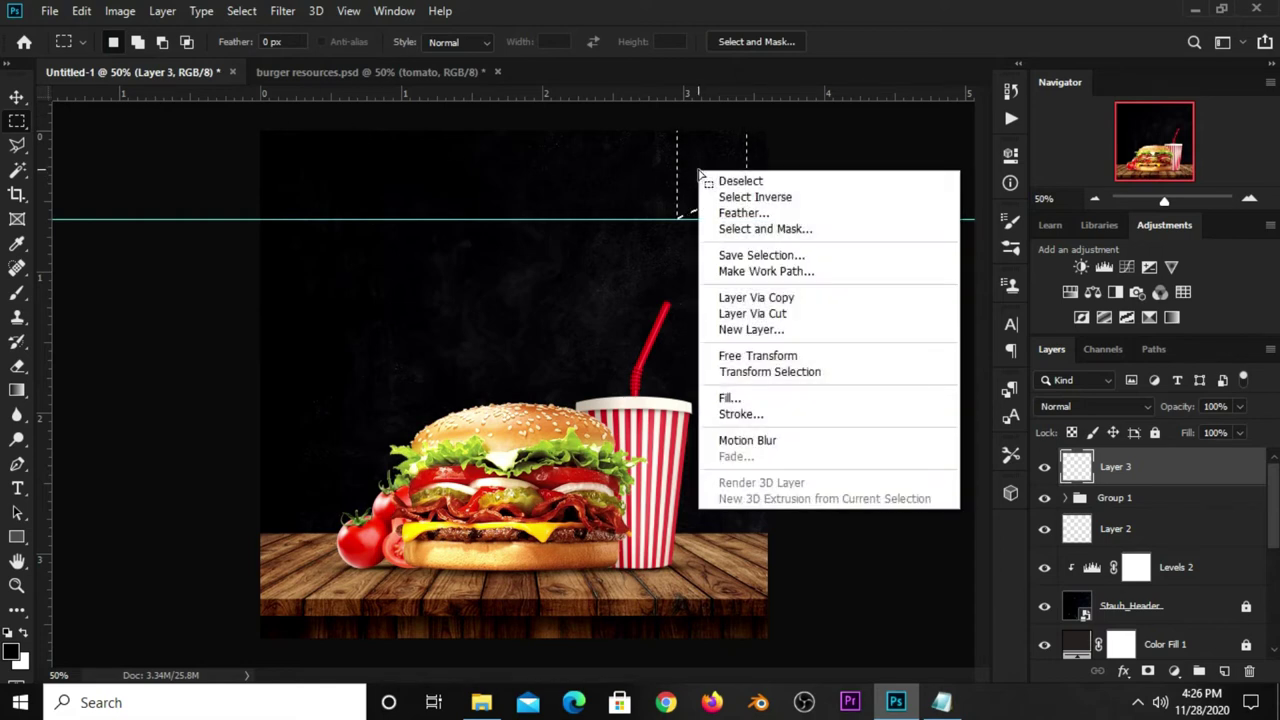
{"action": "left_click", "coordinate": [745, 414]}
{"action": "left_click", "coordinate": [588, 200]}
{"action": "left_click", "coordinate": [222, 358]}
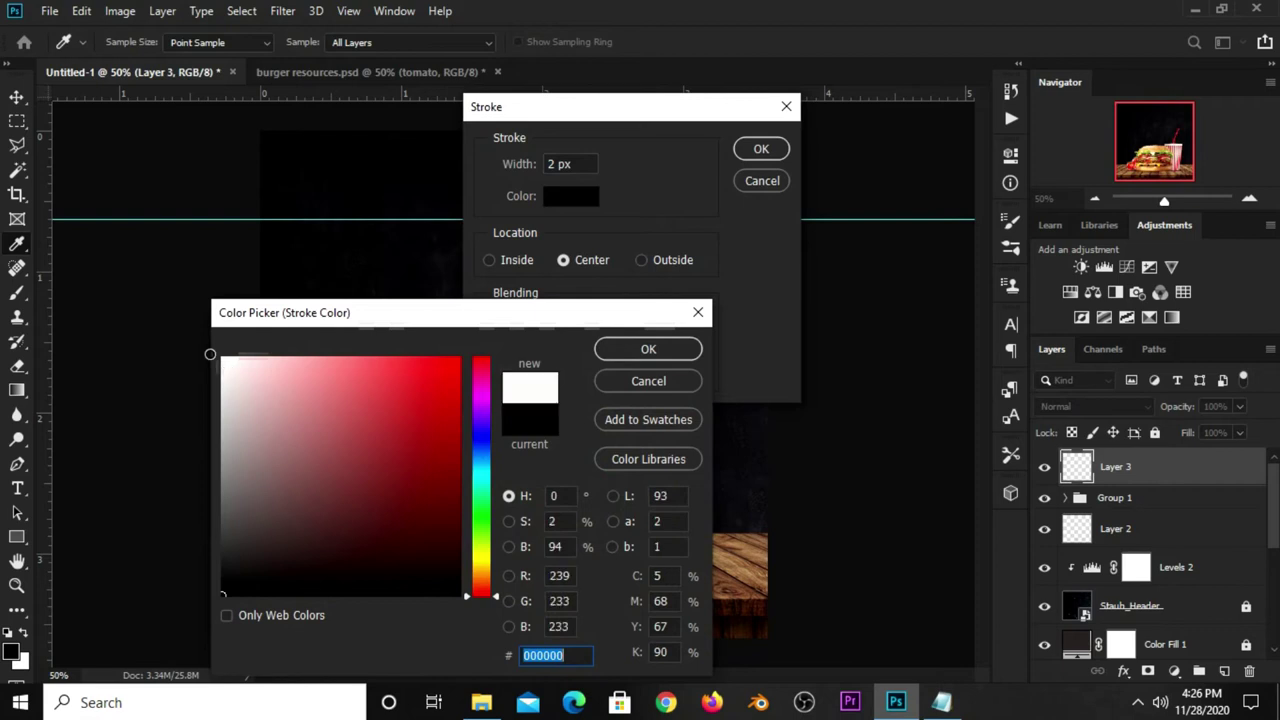
{"action": "left_click", "coordinate": [223, 334]}
{"action": "left_click", "coordinate": [219, 356]}
{"action": "left_click_drag", "start_coordinate": [219, 356], "coordinate": [223, 359]}
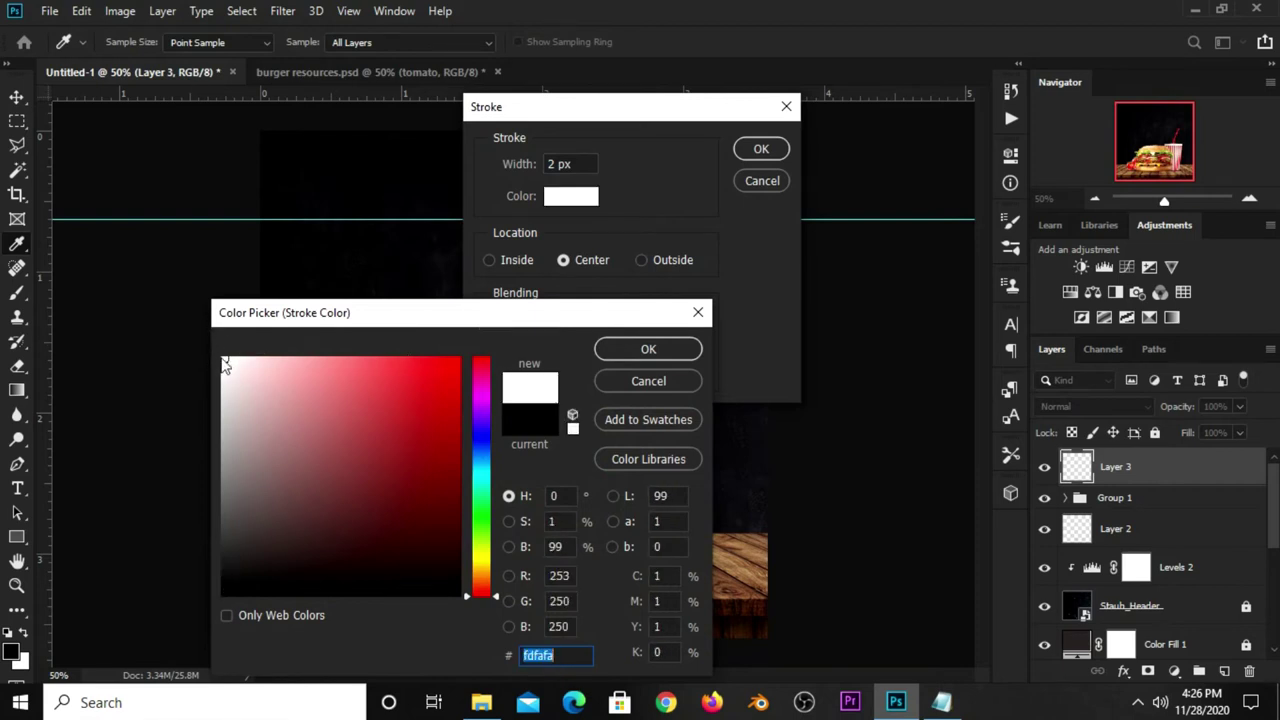
{"action": "left_click", "coordinate": [622, 352]}
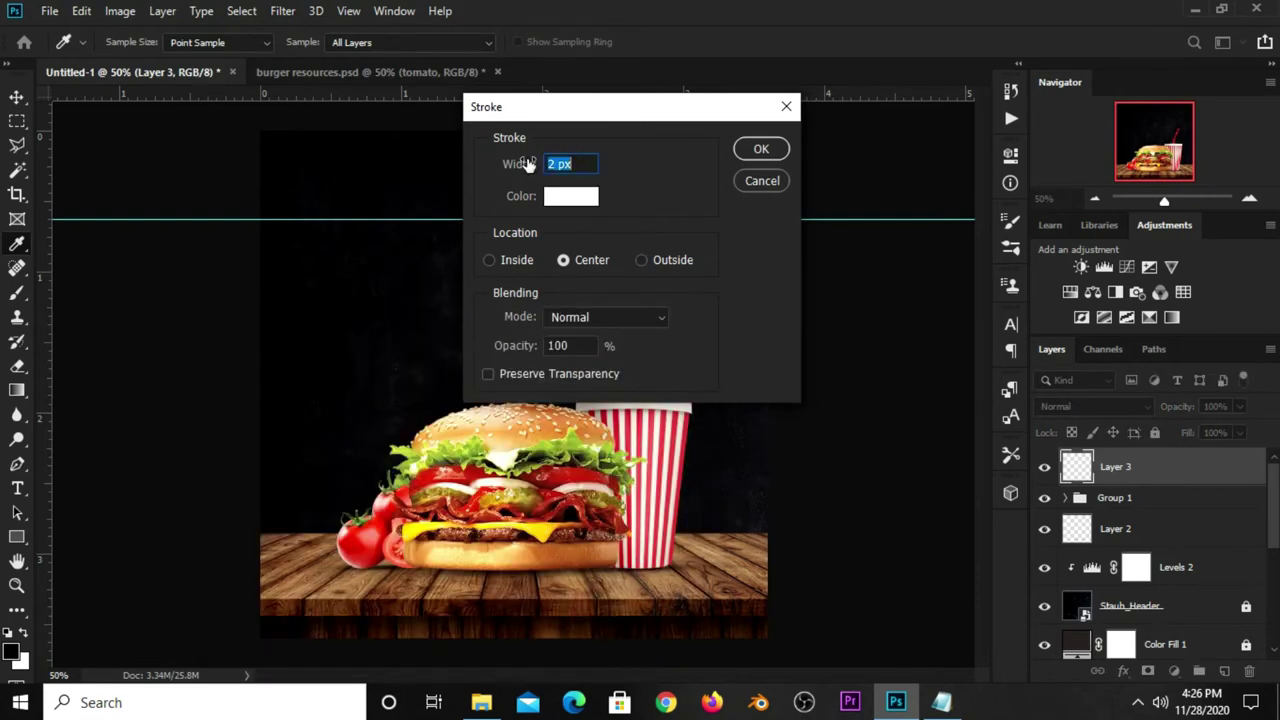
{"action": "left_click", "coordinate": [555, 162]}
{"action": "type", "text": "3"}
{"action": "left_click", "coordinate": [761, 151]}
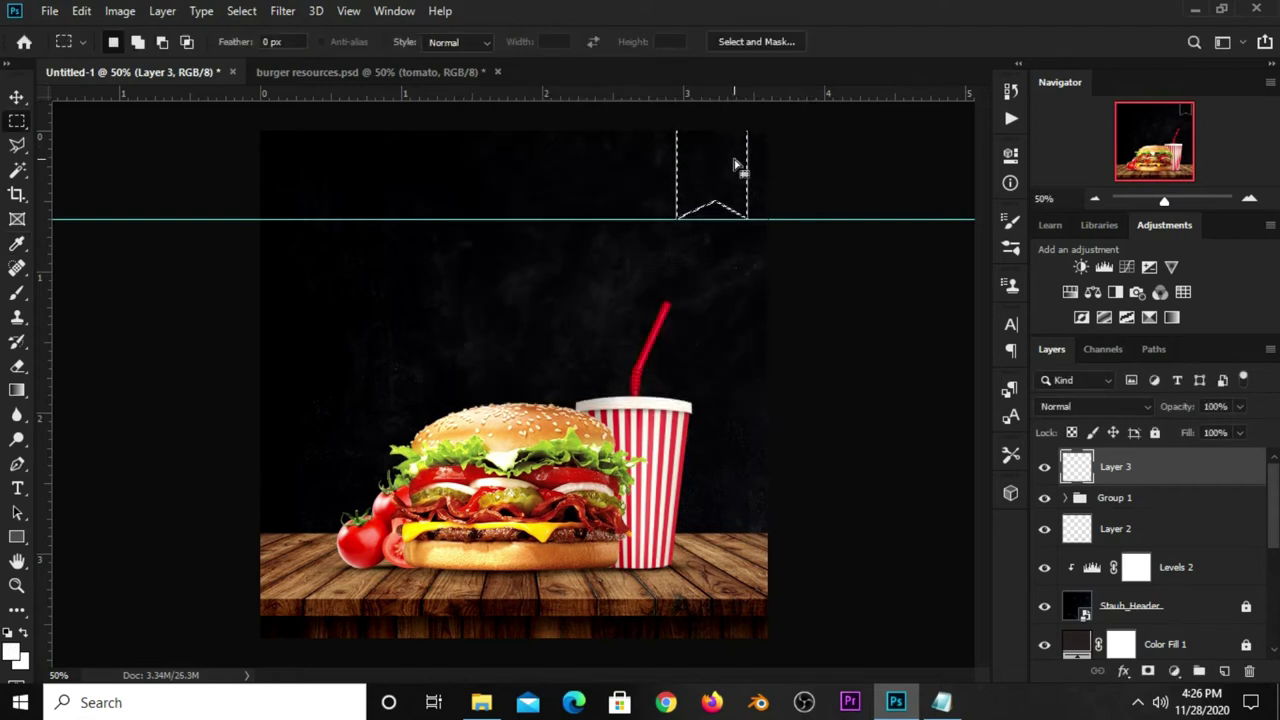
{"action": "key", "text": "ctrl+d"}
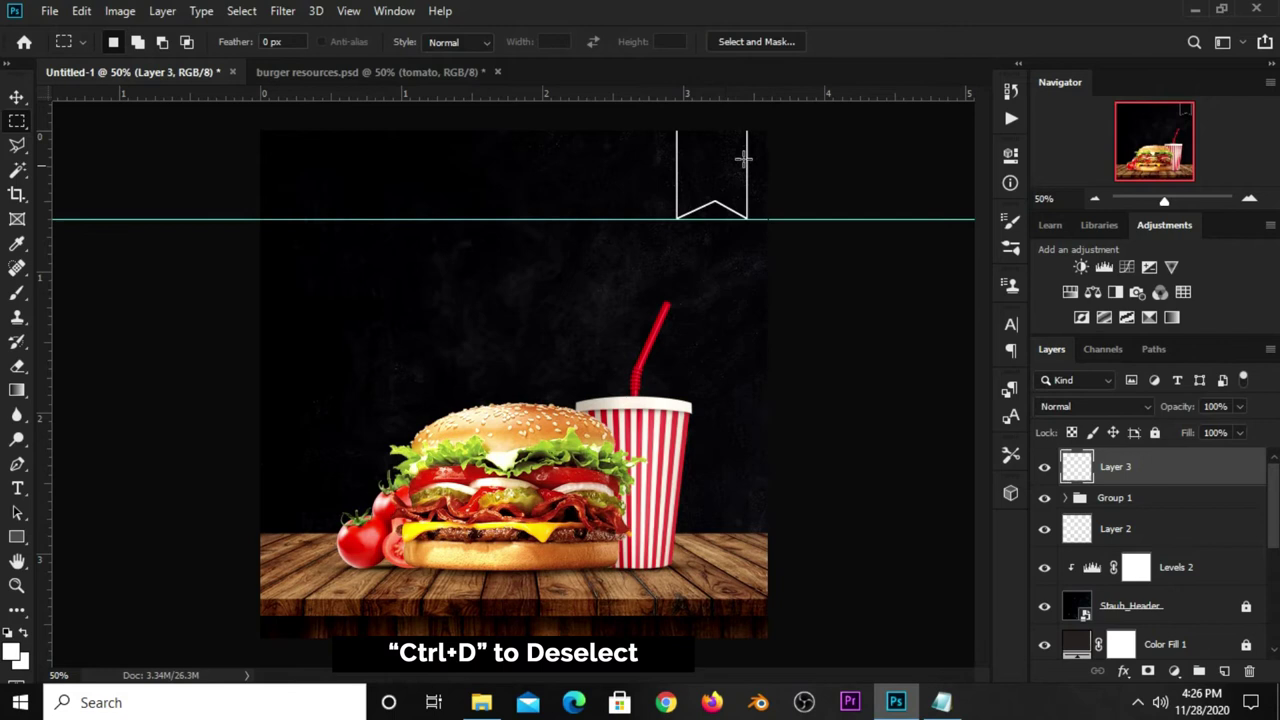
Clear the cyan guide from the canvas.
{"action": "left_click", "coordinate": [348, 11]}
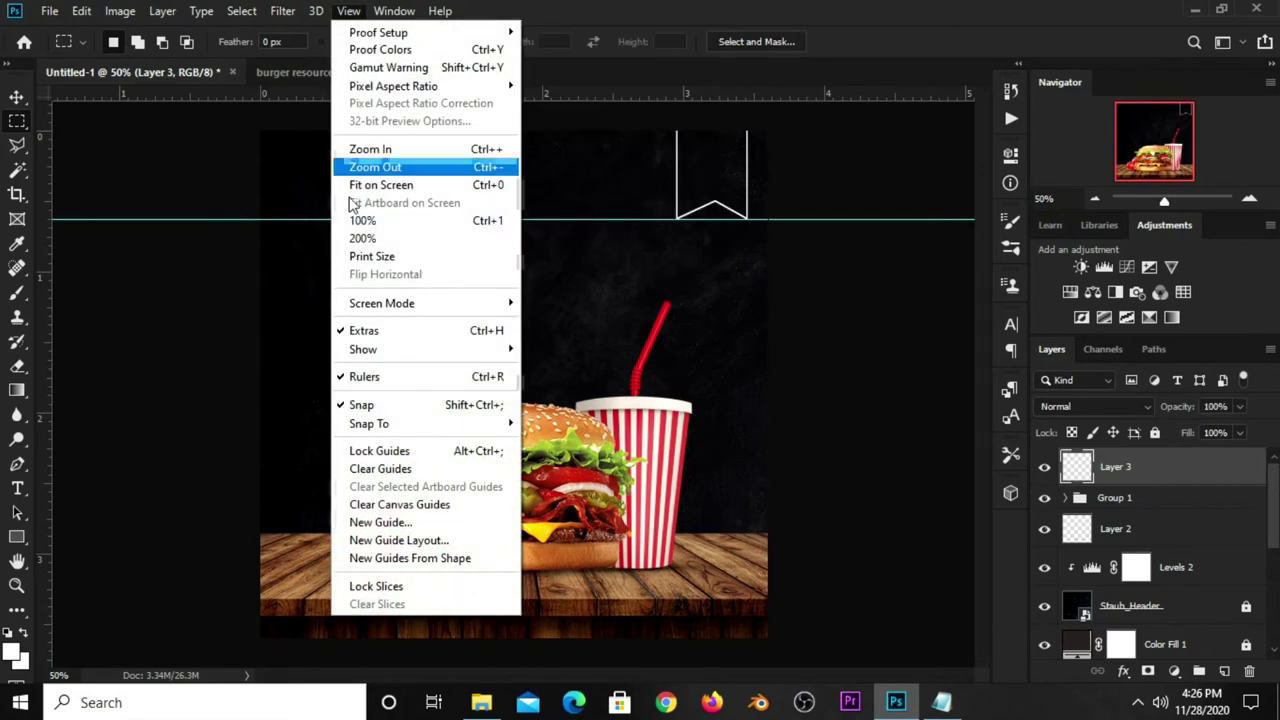
{"action": "left_click", "coordinate": [380, 463]}
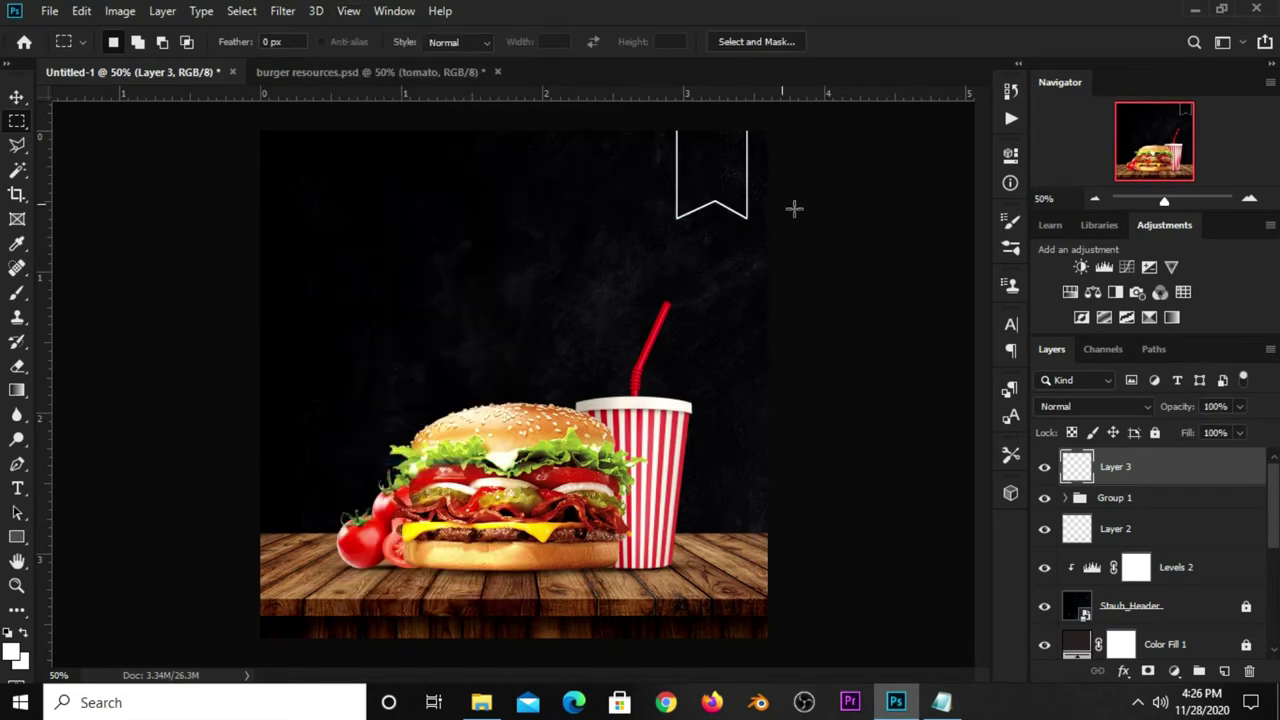
{"action": "key", "text": "v"}
{"action": "left_click", "coordinate": [816, 231]}
Copy the word 'Special' from the Notepad notes.
{"action": "left_click", "coordinate": [945, 701]}
{"action": "left_click", "coordinate": [728, 329]}
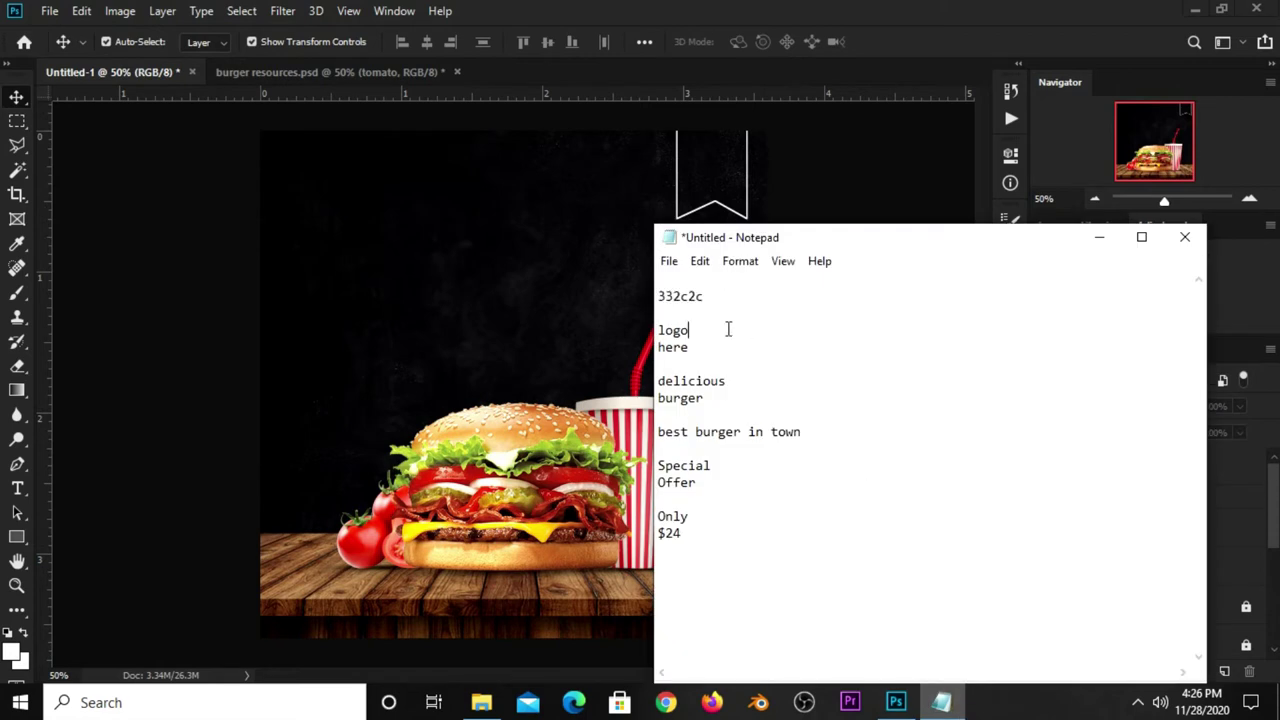
{"action": "left_click_drag", "start_coordinate": [727, 465], "coordinate": [661, 466]}
{"action": "right_click", "coordinate": [662, 466]}
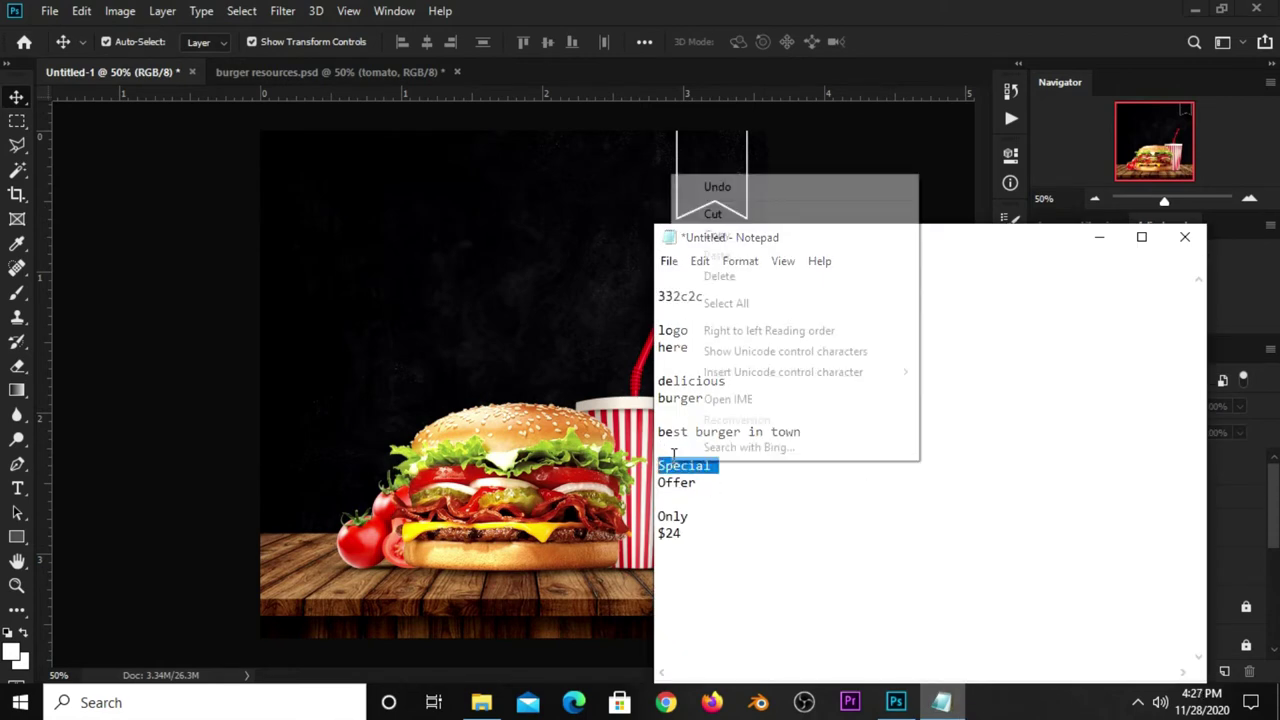
{"action": "left_click", "coordinate": [758, 234]}
{"action": "left_click", "coordinate": [900, 40]}
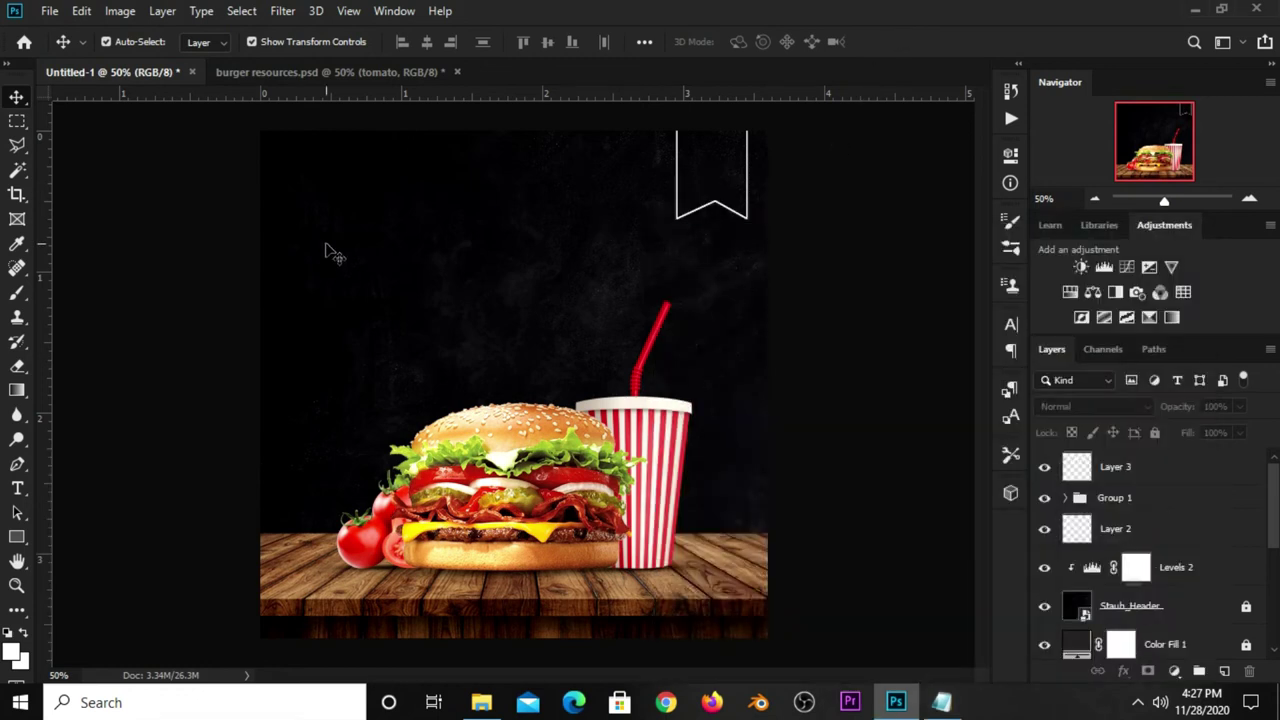
Paste 'Special' as a new text layer at 11 pt.
{"action": "left_click", "coordinate": [18, 489]}
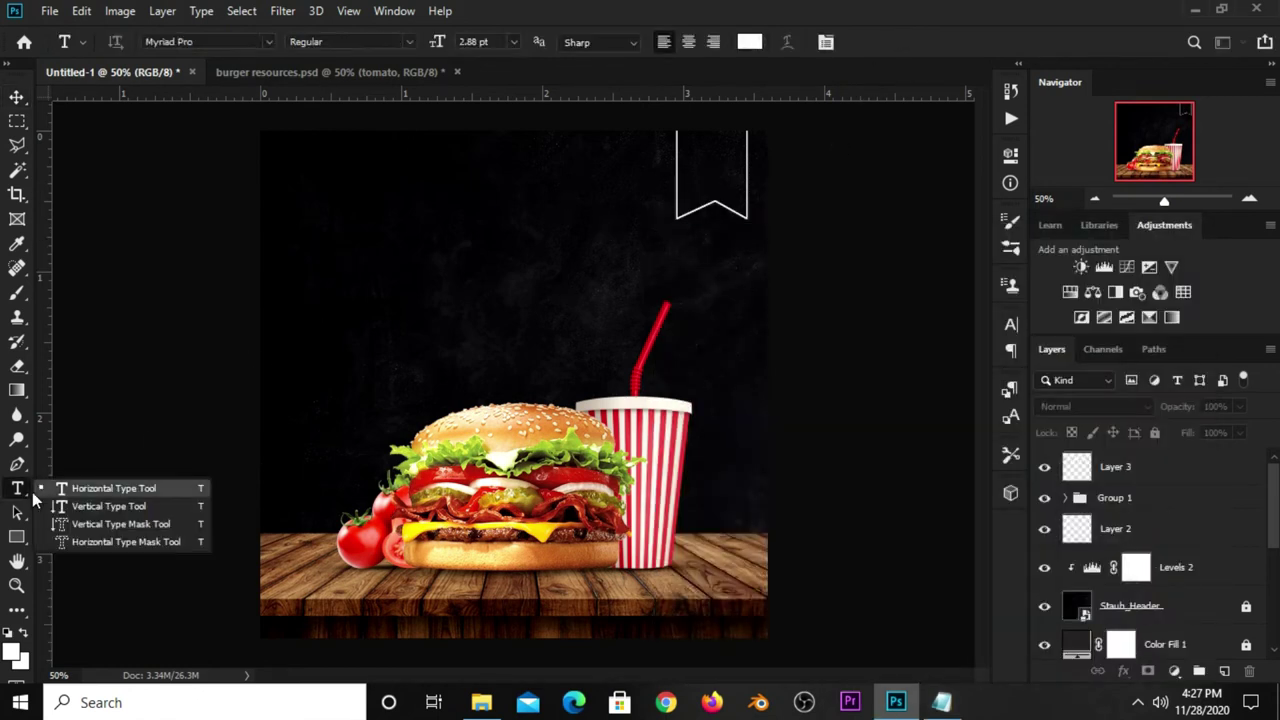
{"action": "left_click", "coordinate": [458, 298]}
{"action": "type", "text": "Special"}
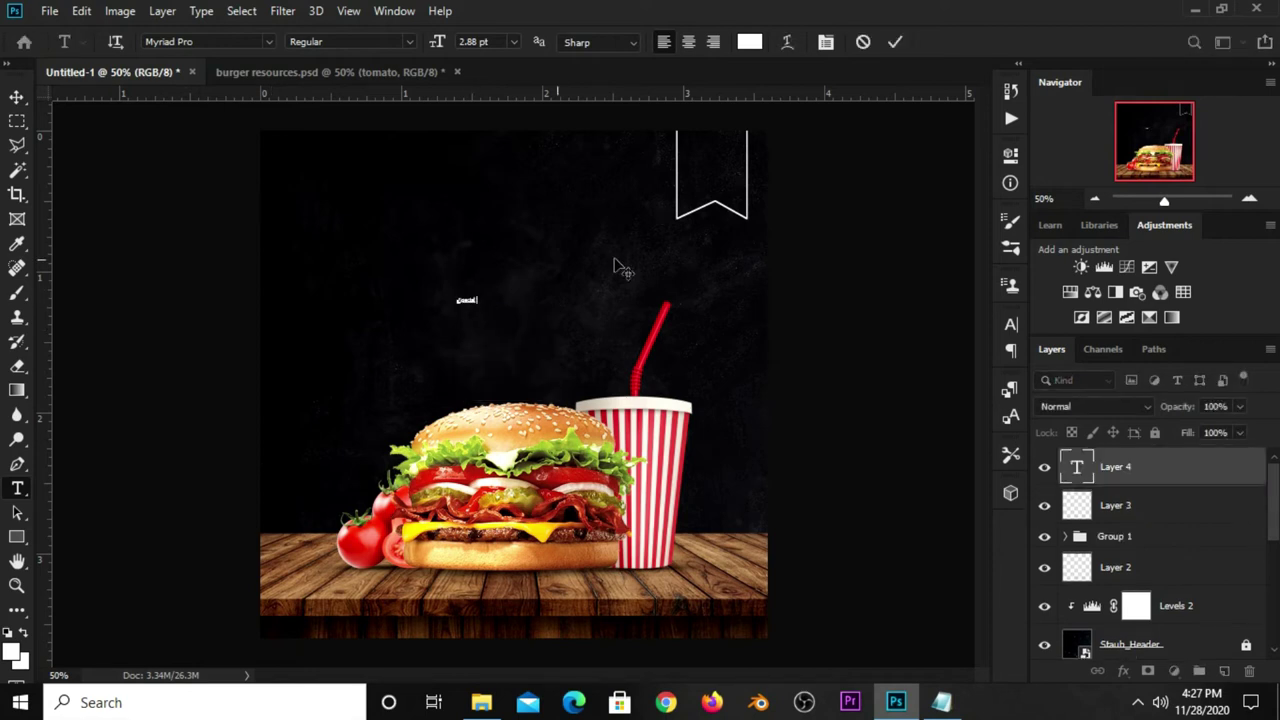
{"action": "key", "text": "ctrl+Return"}
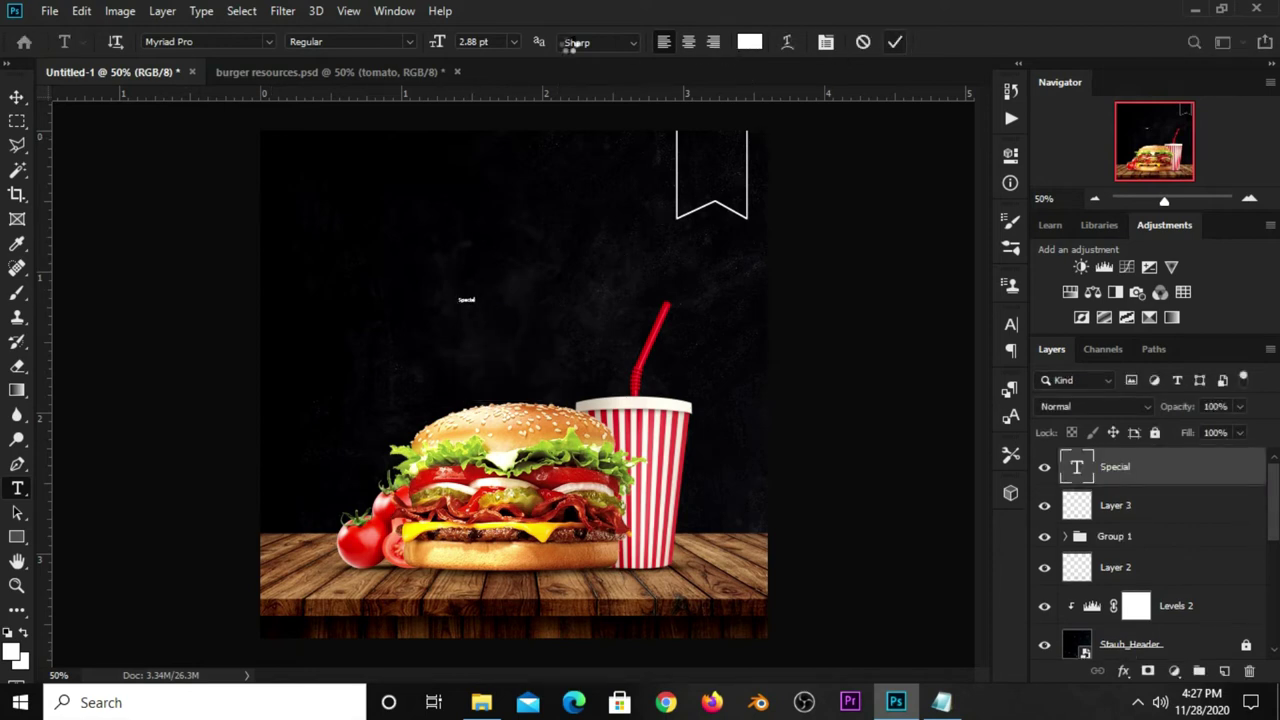
{"action": "left_click", "coordinate": [515, 42]}
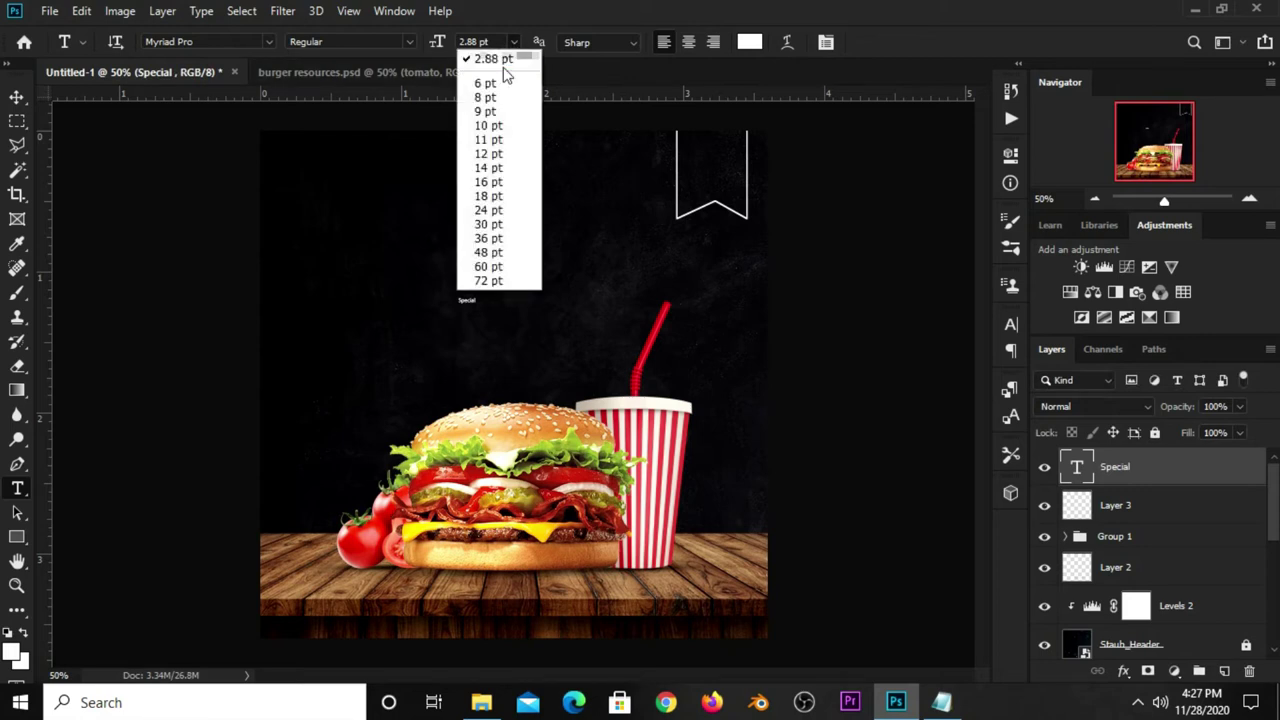
{"action": "left_click", "coordinate": [495, 140]}
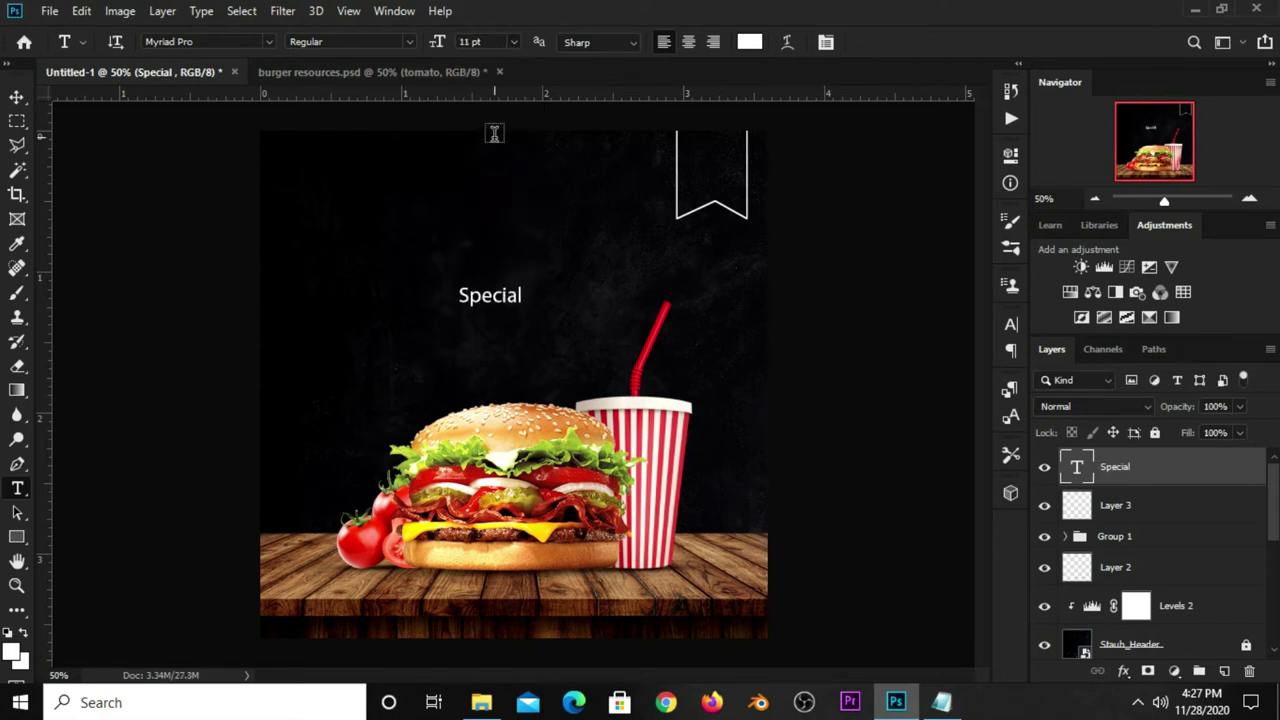
{"action": "key", "text": "v"}
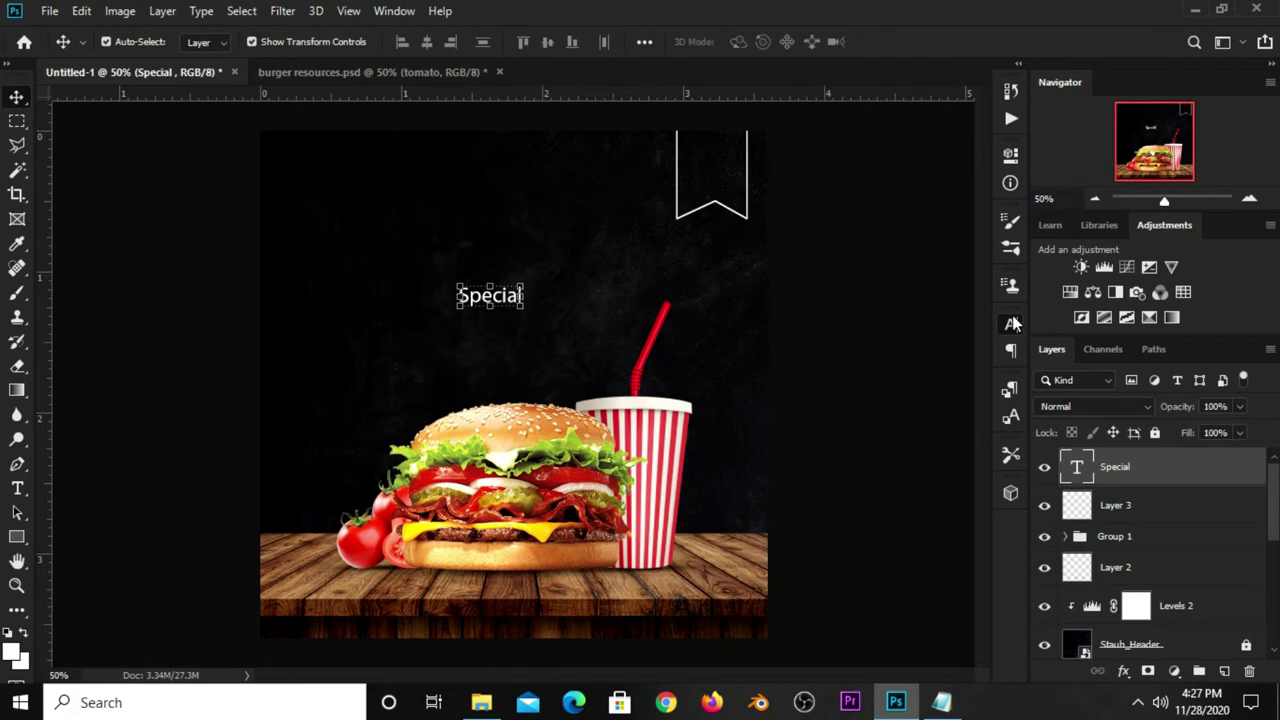
Set the Special text's font to Adlinnaka Bold in the Character panel.
{"action": "left_click", "coordinate": [1011, 323]}
{"action": "left_click", "coordinate": [900, 352]}
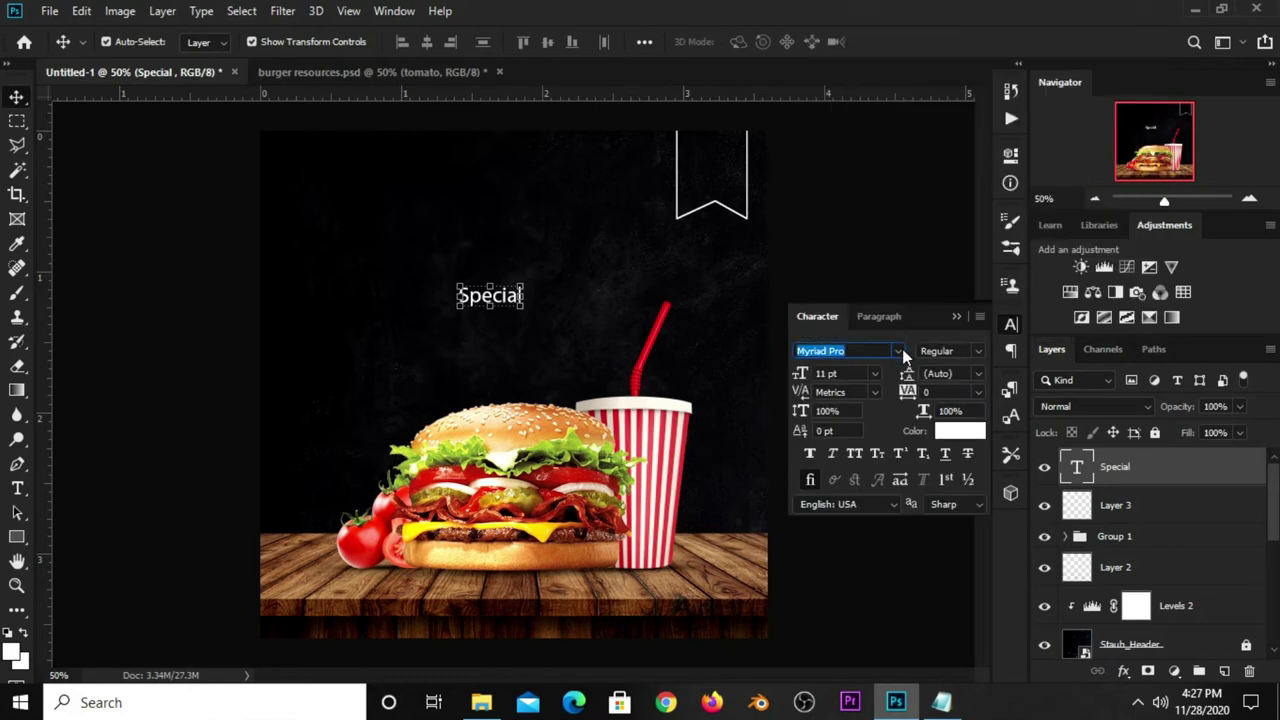
{"action": "left_click", "coordinate": [900, 352]}
{"action": "left_click", "coordinate": [900, 352]}
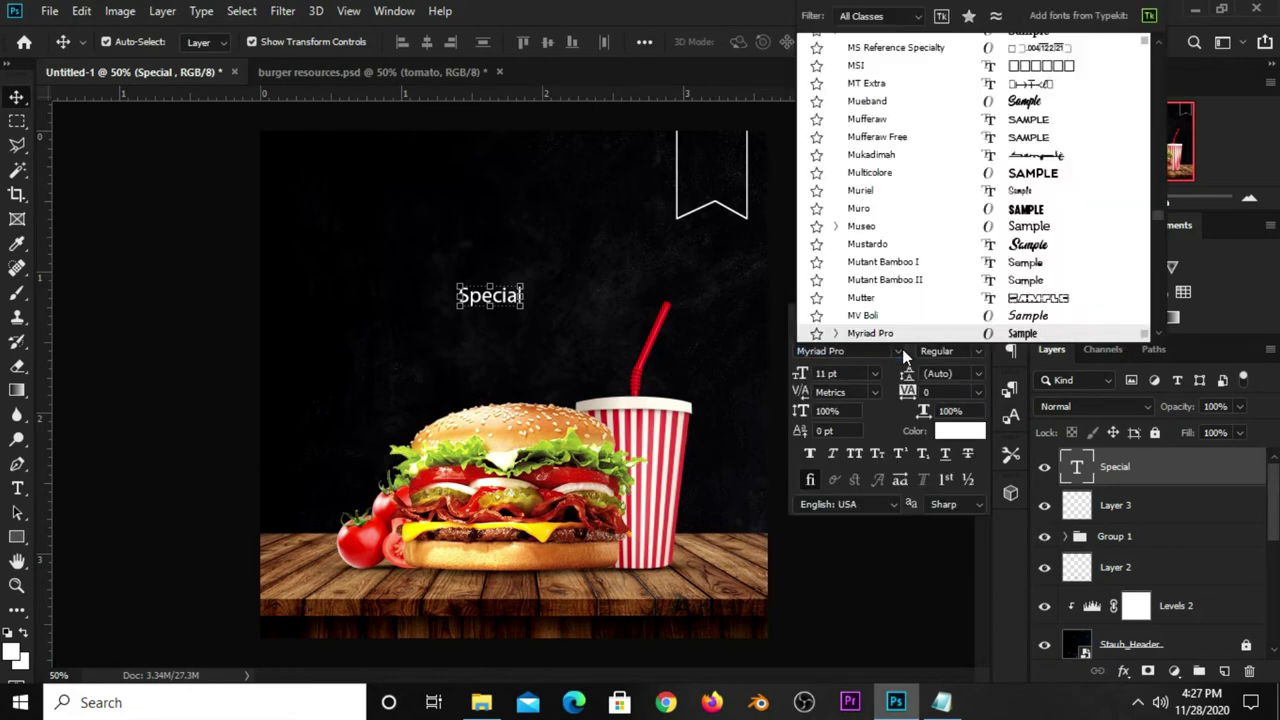
{"action": "left_click", "coordinate": [899, 351]}
{"action": "key", "text": "Up"}
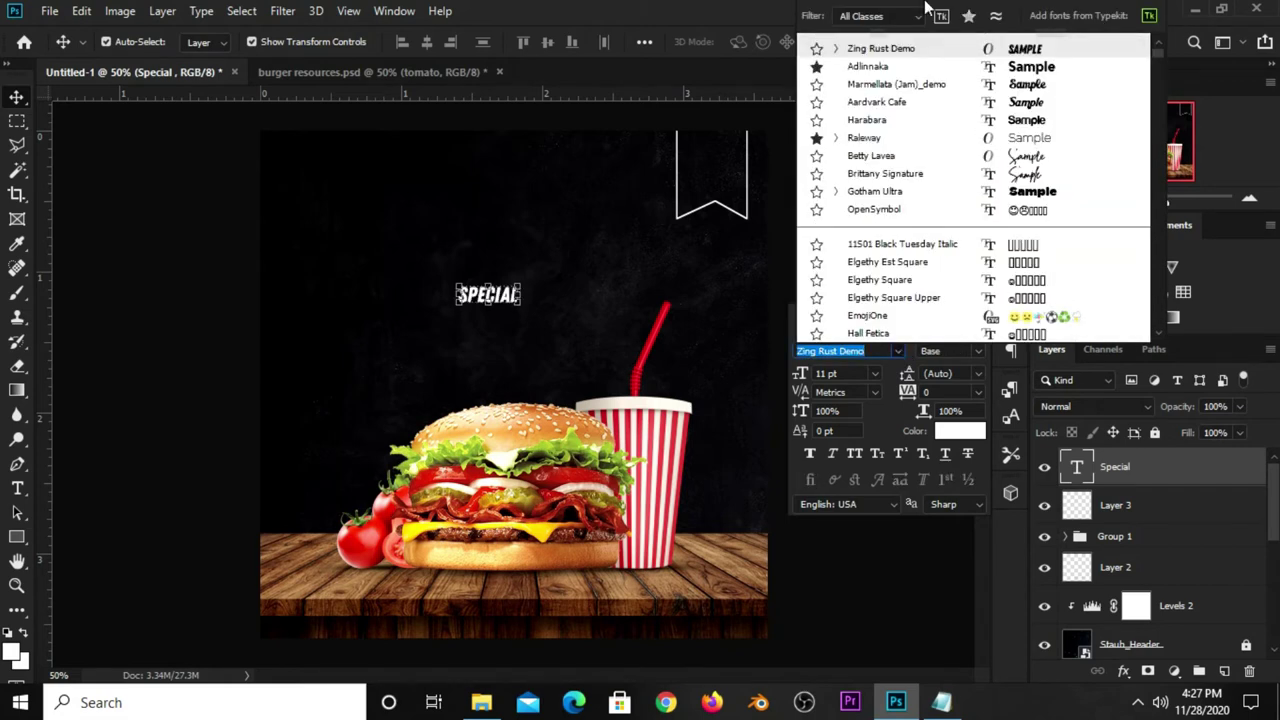
{"action": "left_click", "coordinate": [893, 66]}
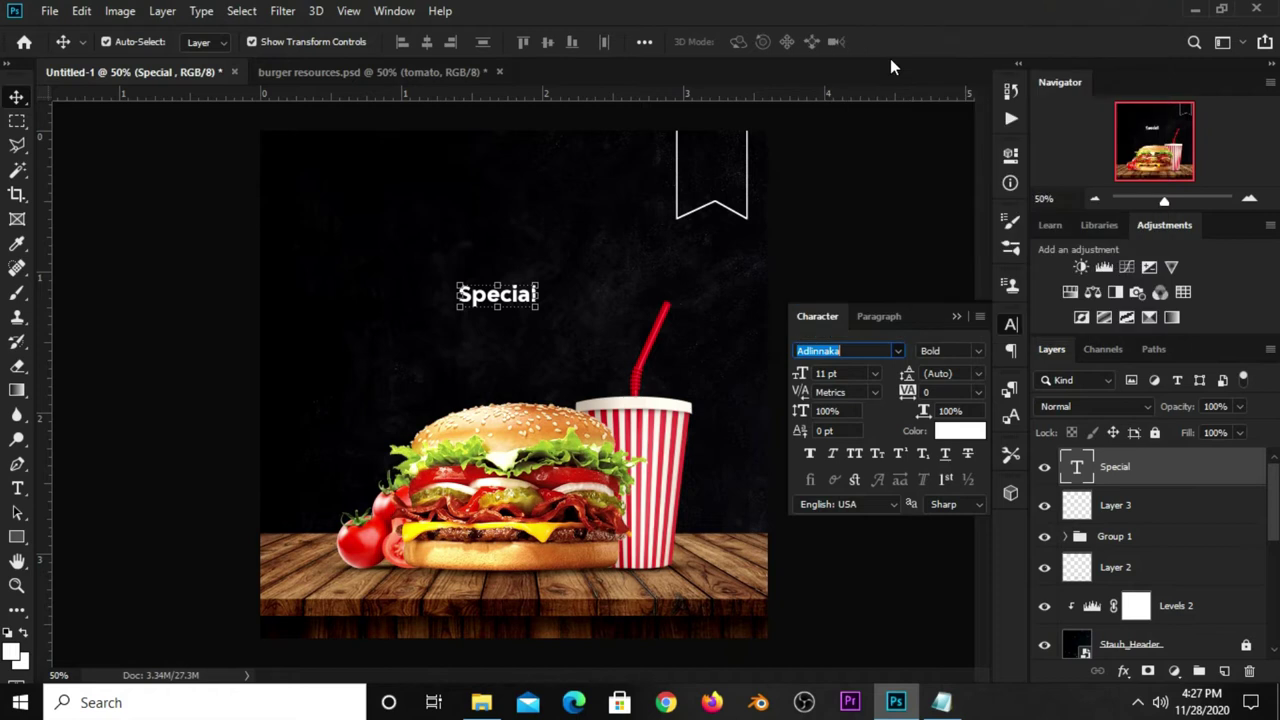
Scale and move Special into the ribbon banner at the top right.
{"action": "key", "text": "ctrl+t"}
{"action": "left_click_drag", "start_coordinate": [540, 284], "coordinate": [530, 299]}
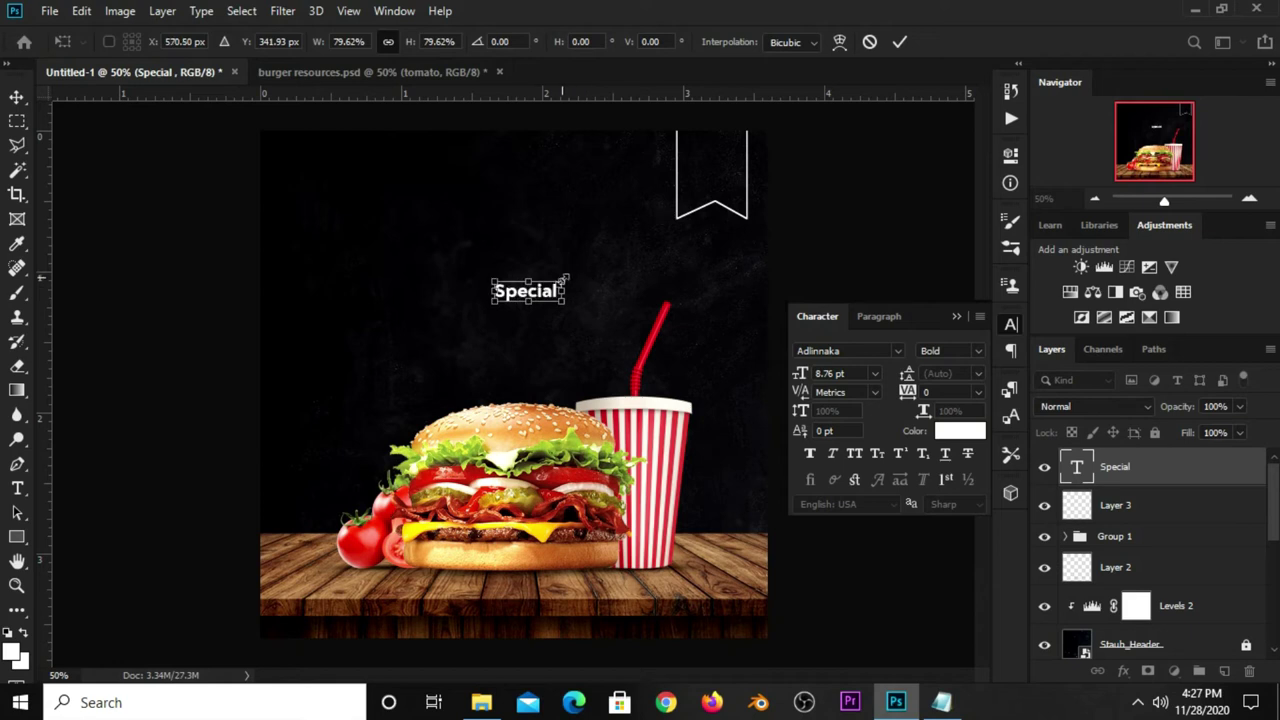
{"action": "key", "text": "Return"}
{"action": "left_click_drag", "start_coordinate": [542, 298], "coordinate": [606, 247]}
{"action": "key", "text": "ctrl+z"}
{"action": "left_click_drag", "start_coordinate": [626, 255], "coordinate": [701, 207]}
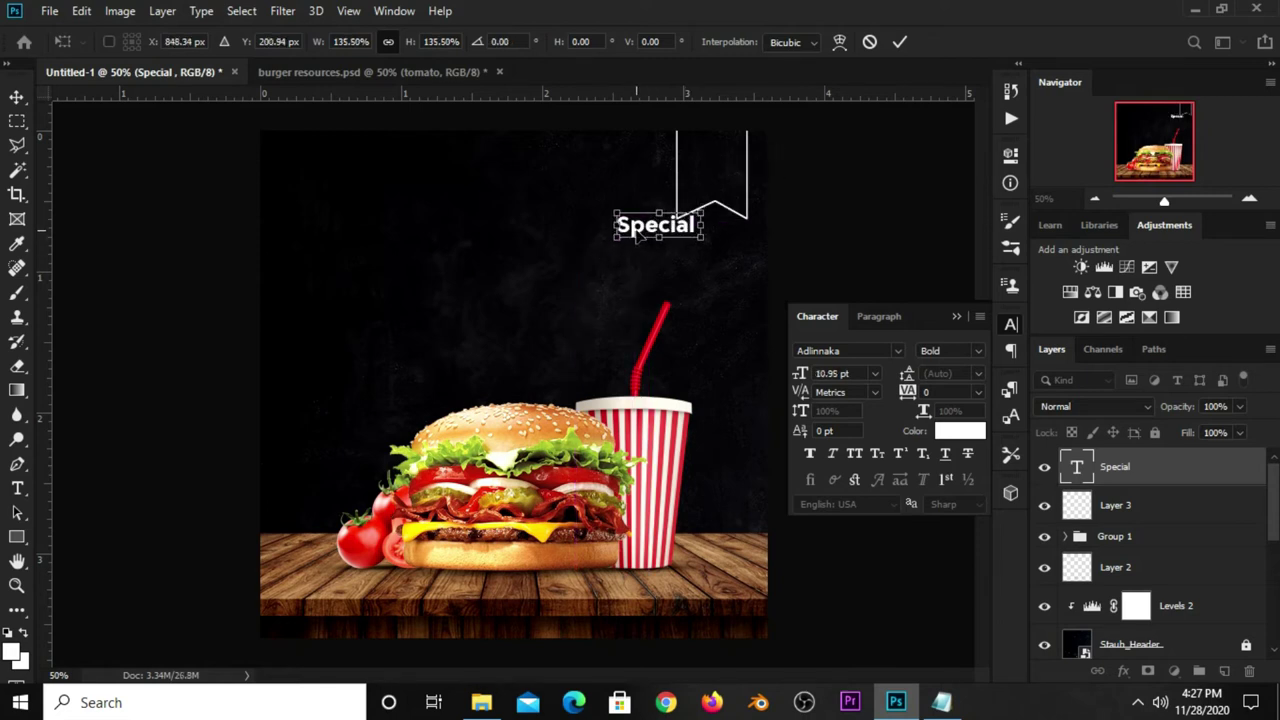
{"action": "left_click_drag", "start_coordinate": [636, 237], "coordinate": [707, 163]}
{"action": "left_click_drag", "start_coordinate": [774, 140], "coordinate": [754, 147]}
{"action": "key", "text": "Return"}
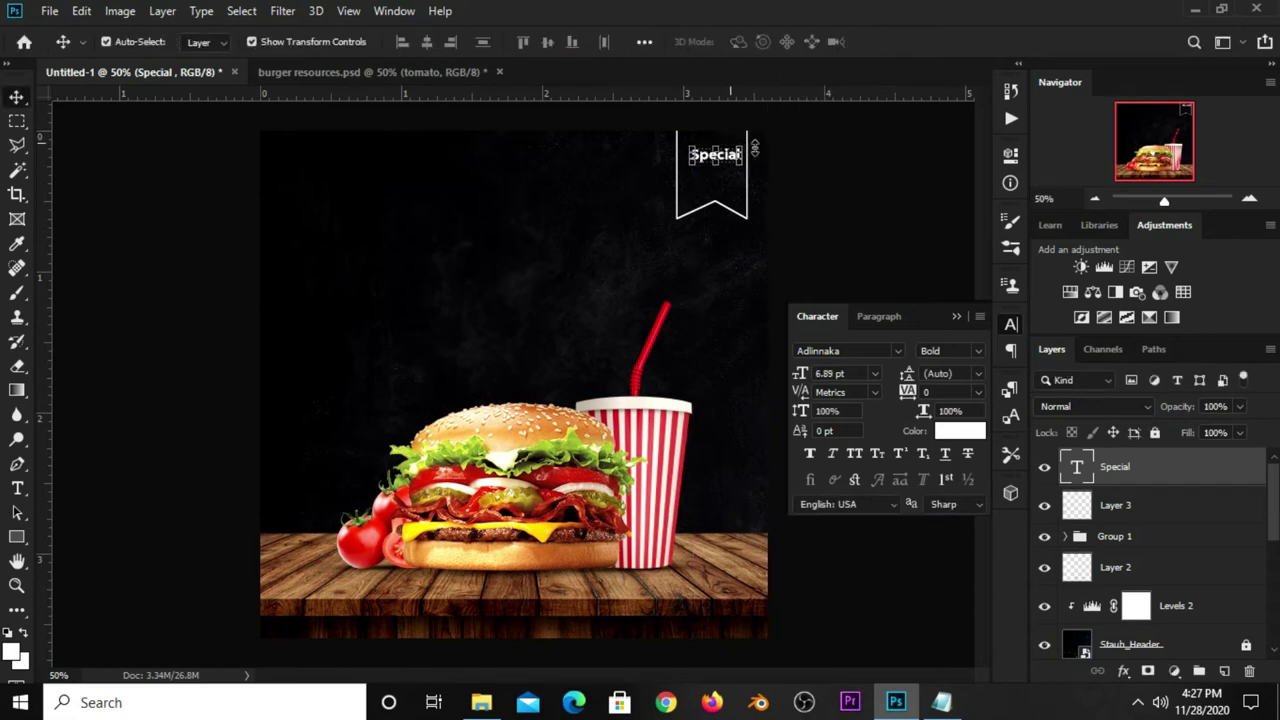
Enlarge Special slightly so it fits the banner.
{"action": "left_click", "coordinate": [716, 214]}
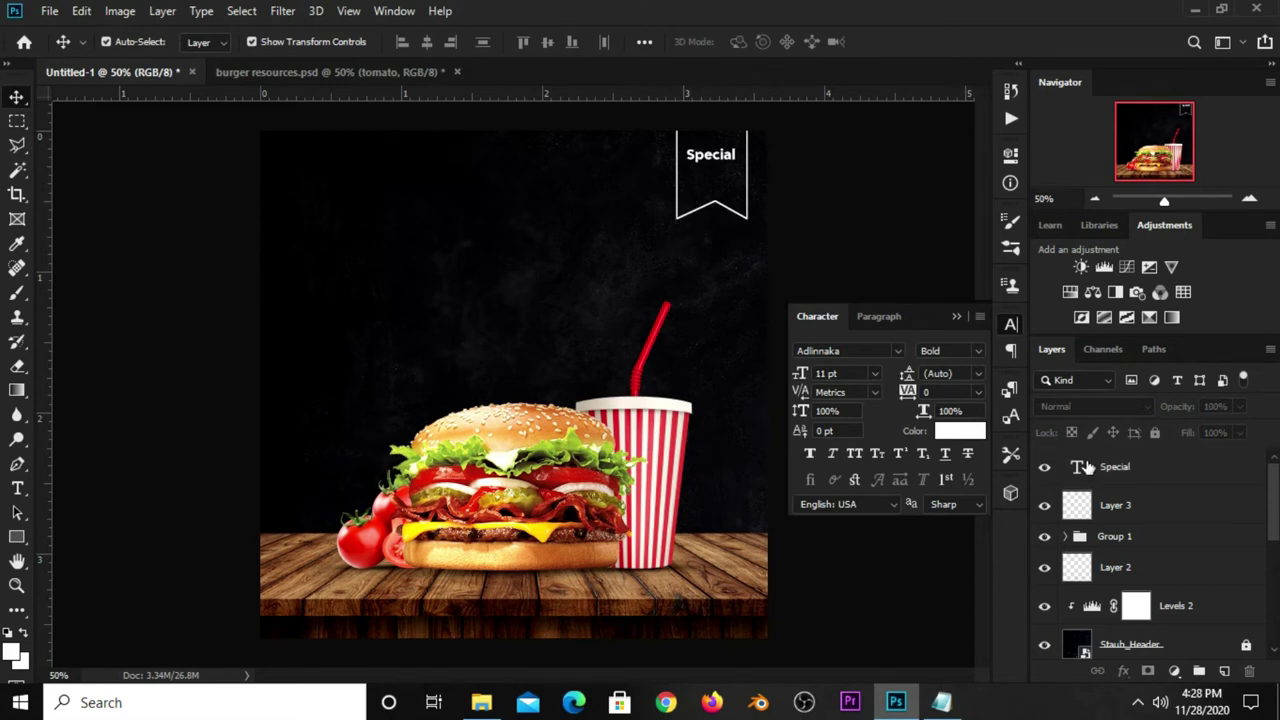
{"action": "left_click", "coordinate": [1136, 507]}
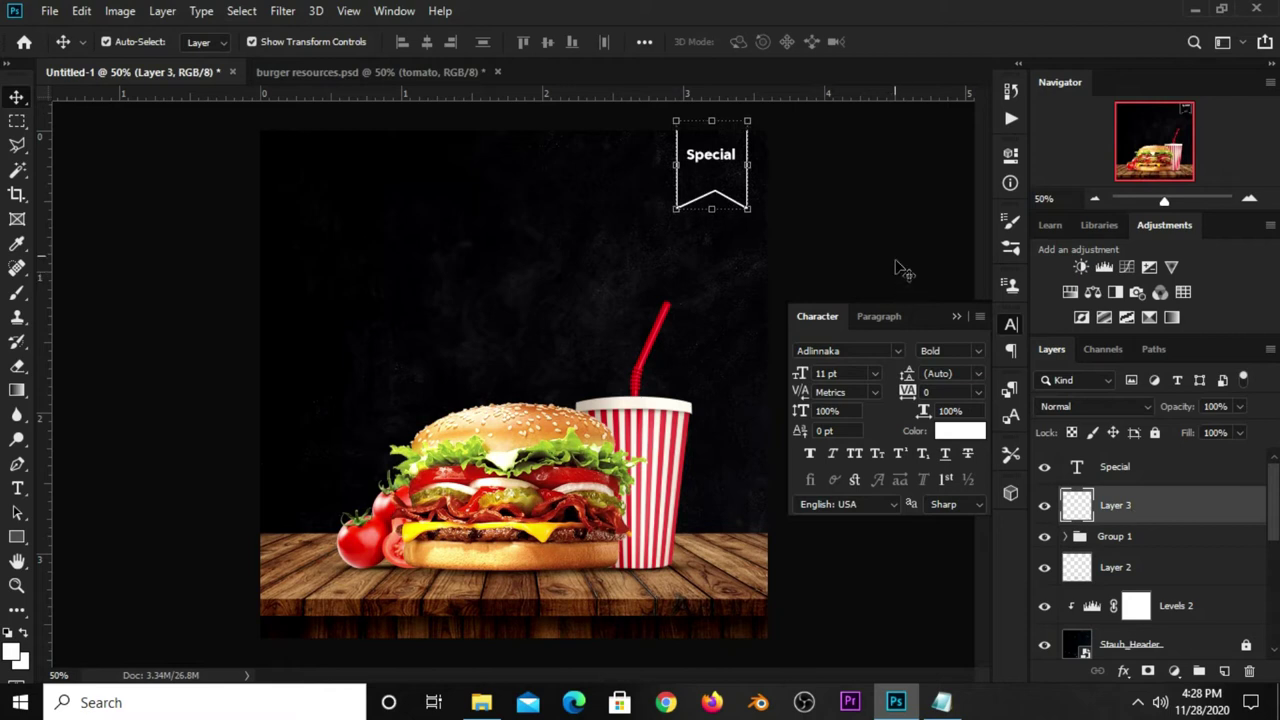
{"action": "left_click", "coordinate": [730, 174]}
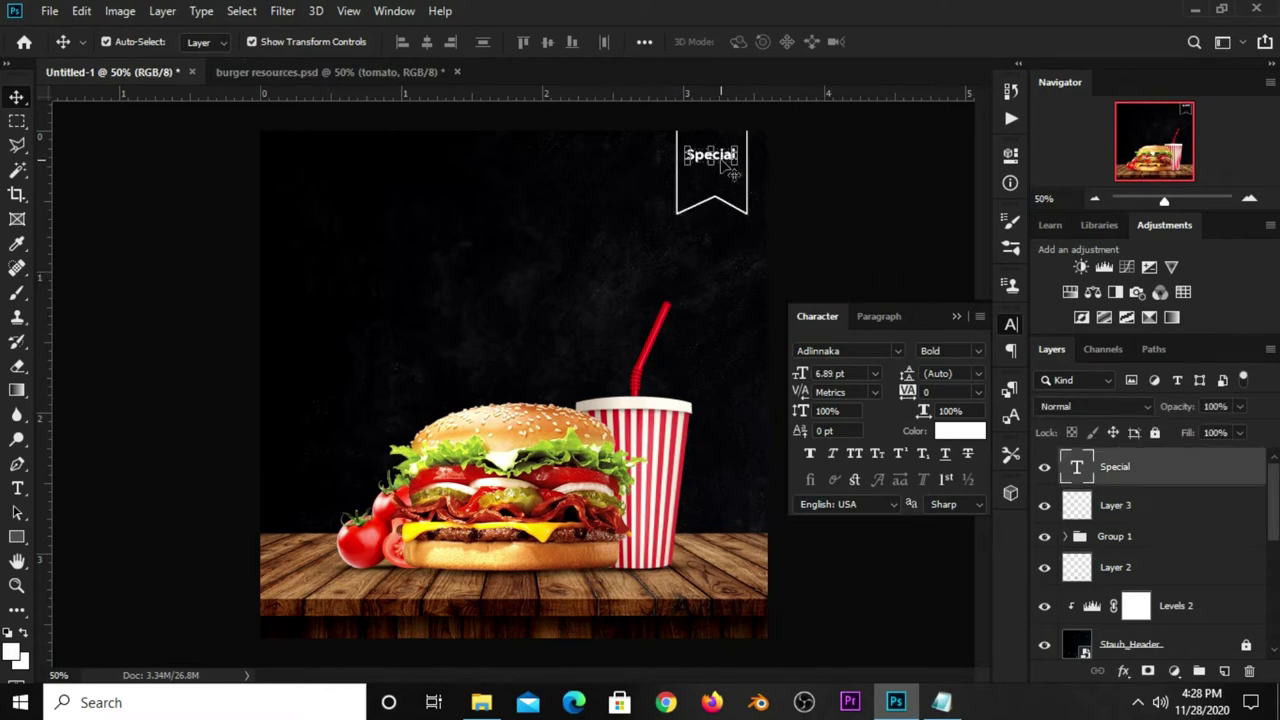
{"action": "key", "text": "ctrl+t"}
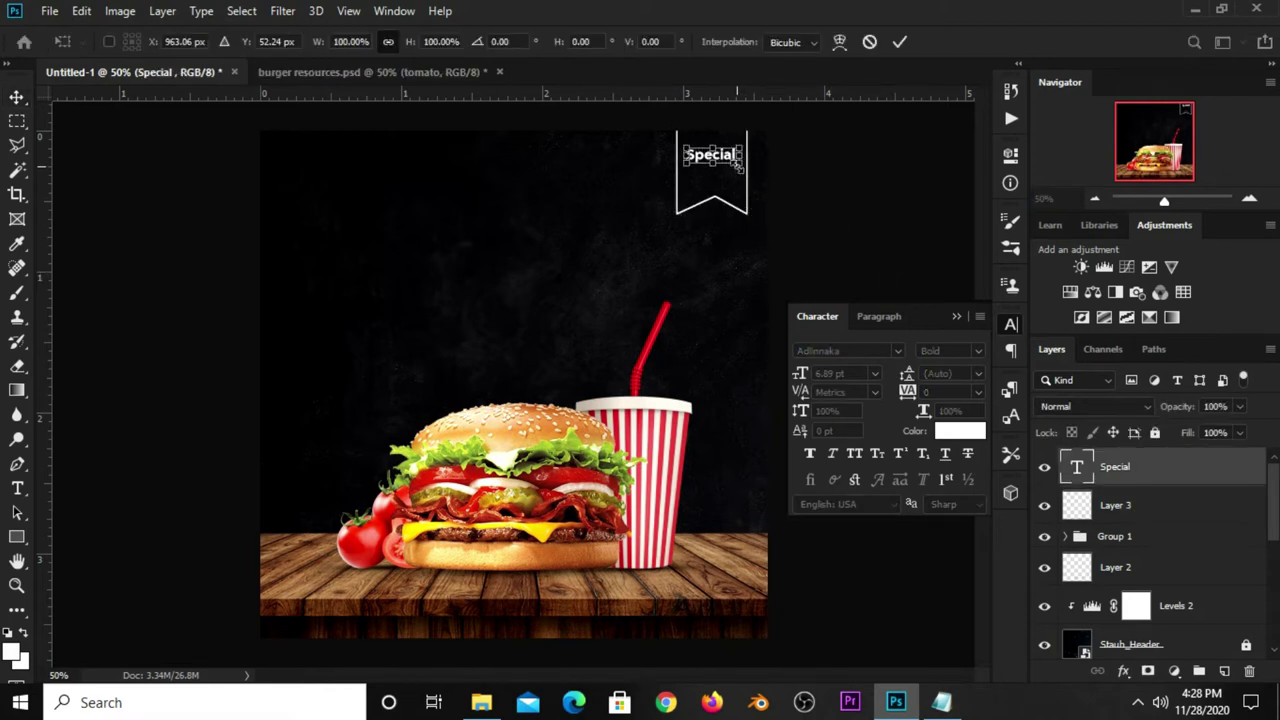
{"action": "left_click_drag", "start_coordinate": [737, 170], "coordinate": [740, 172]}
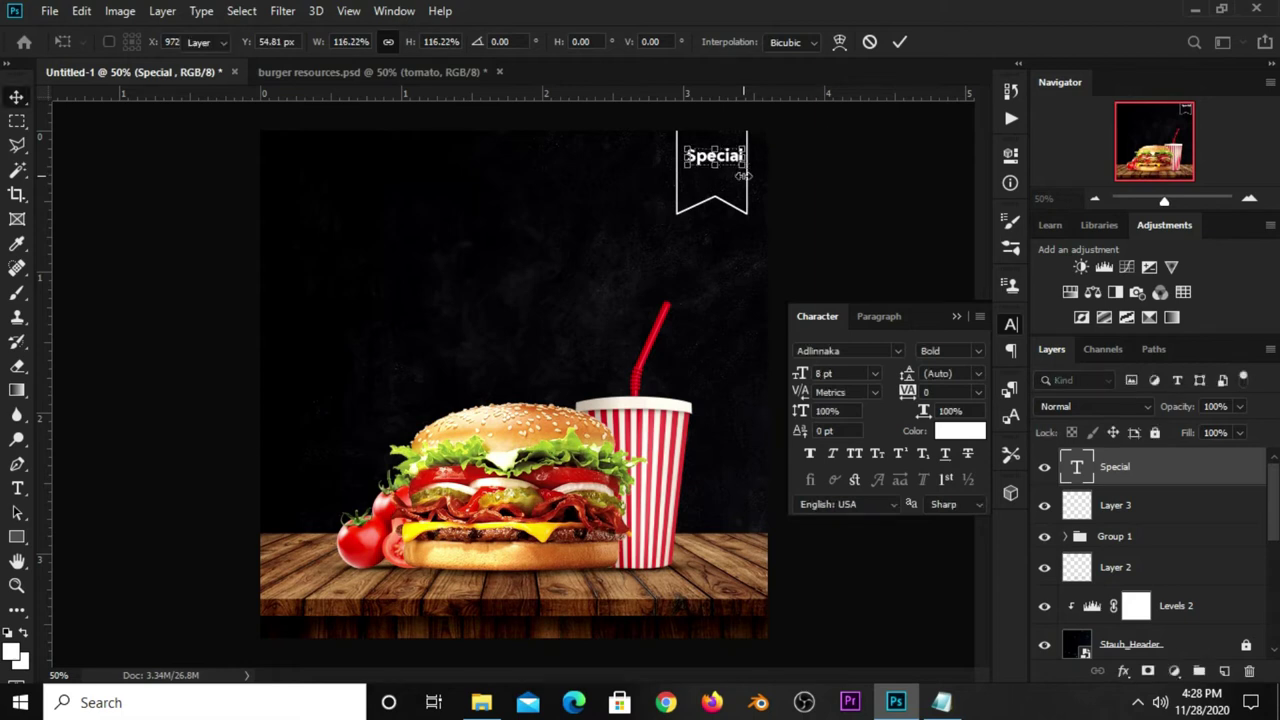
{"action": "key", "text": "Return"}
{"action": "left_click", "coordinate": [735, 172]}
{"action": "left_click", "coordinate": [941, 702]}
Select 'Offer' in the notes and try adding text beside Special.
{"action": "left_click_drag", "start_coordinate": [658, 482], "coordinate": [697, 484]}
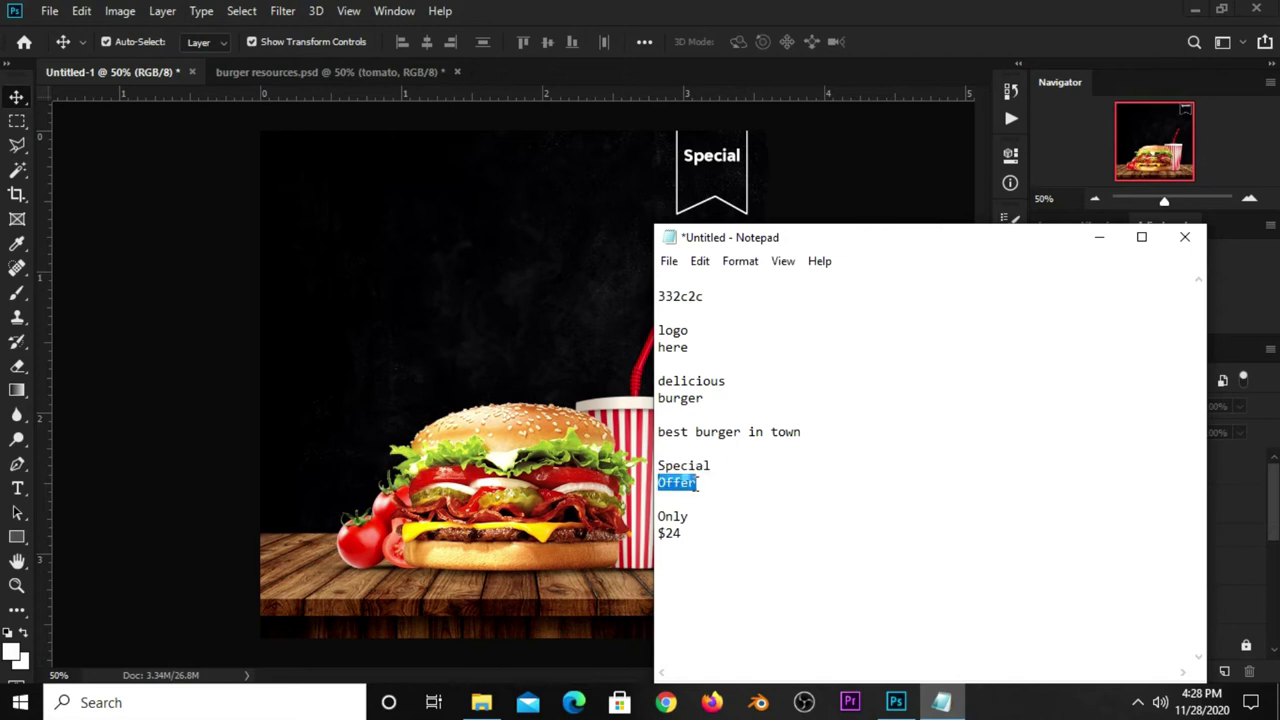
{"action": "left_click", "coordinate": [786, 174]}
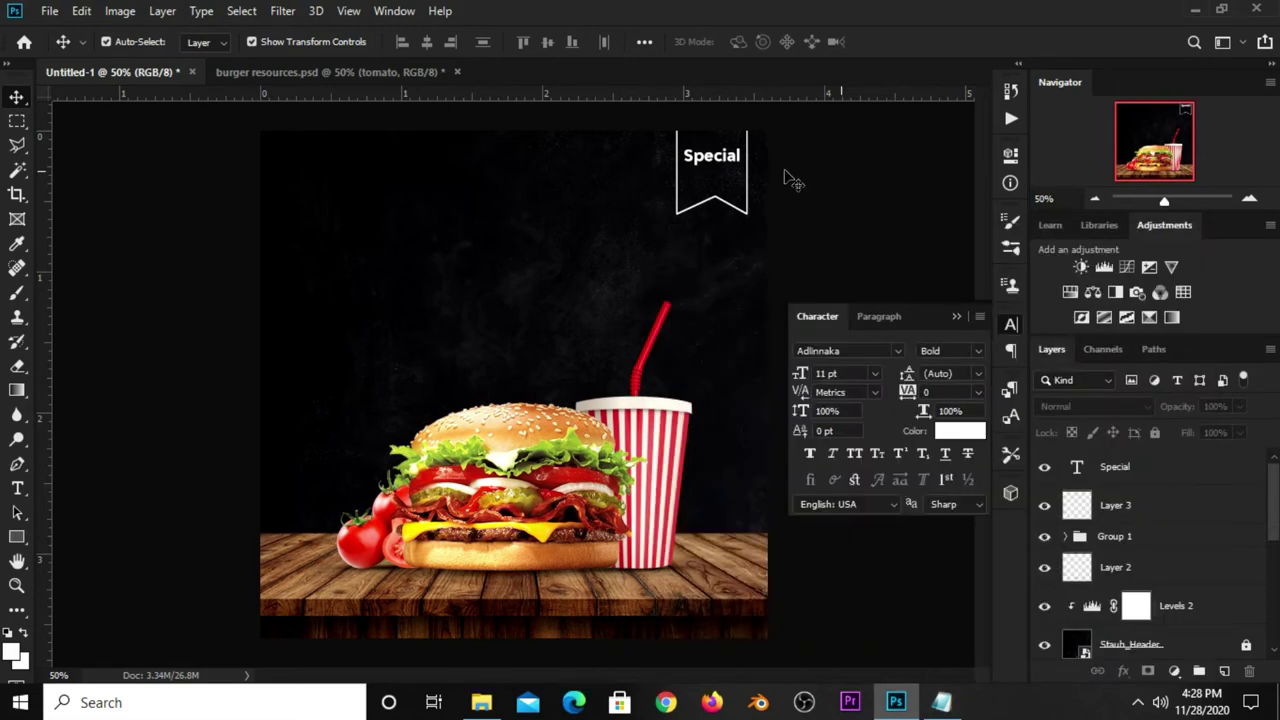
{"action": "left_click", "coordinate": [740, 170]}
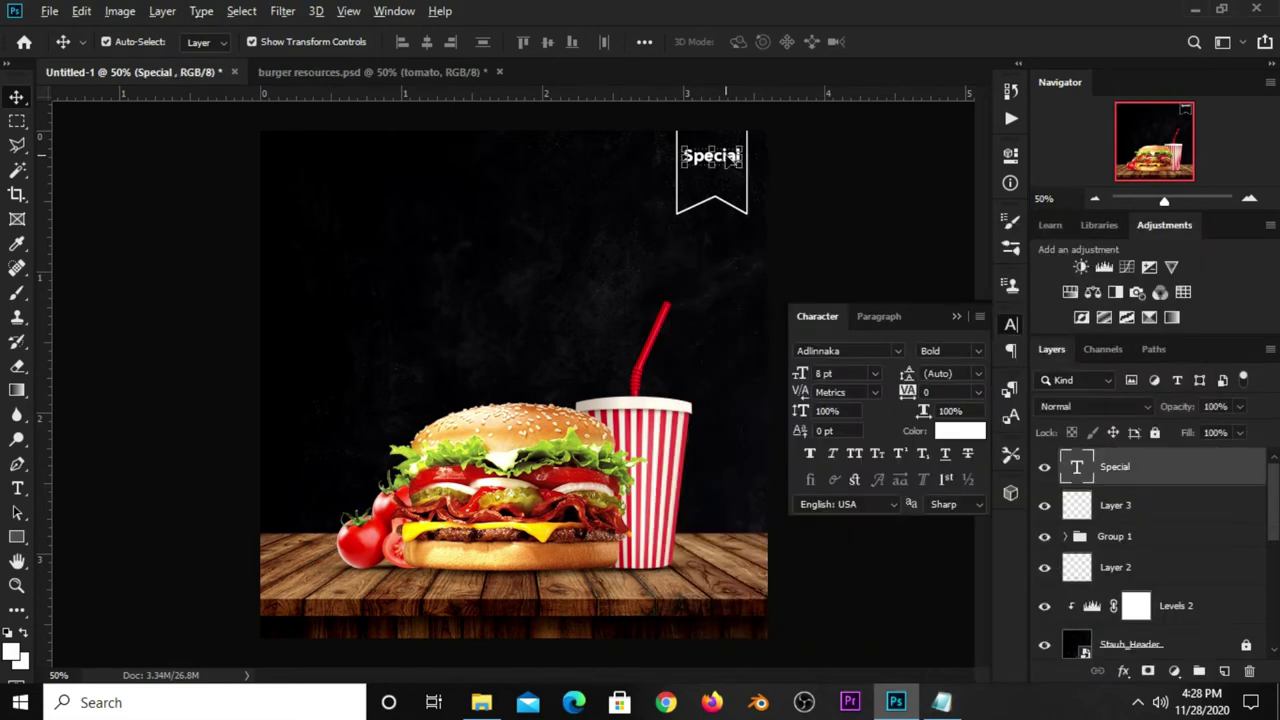
{"action": "double_click", "coordinate": [712, 157]}
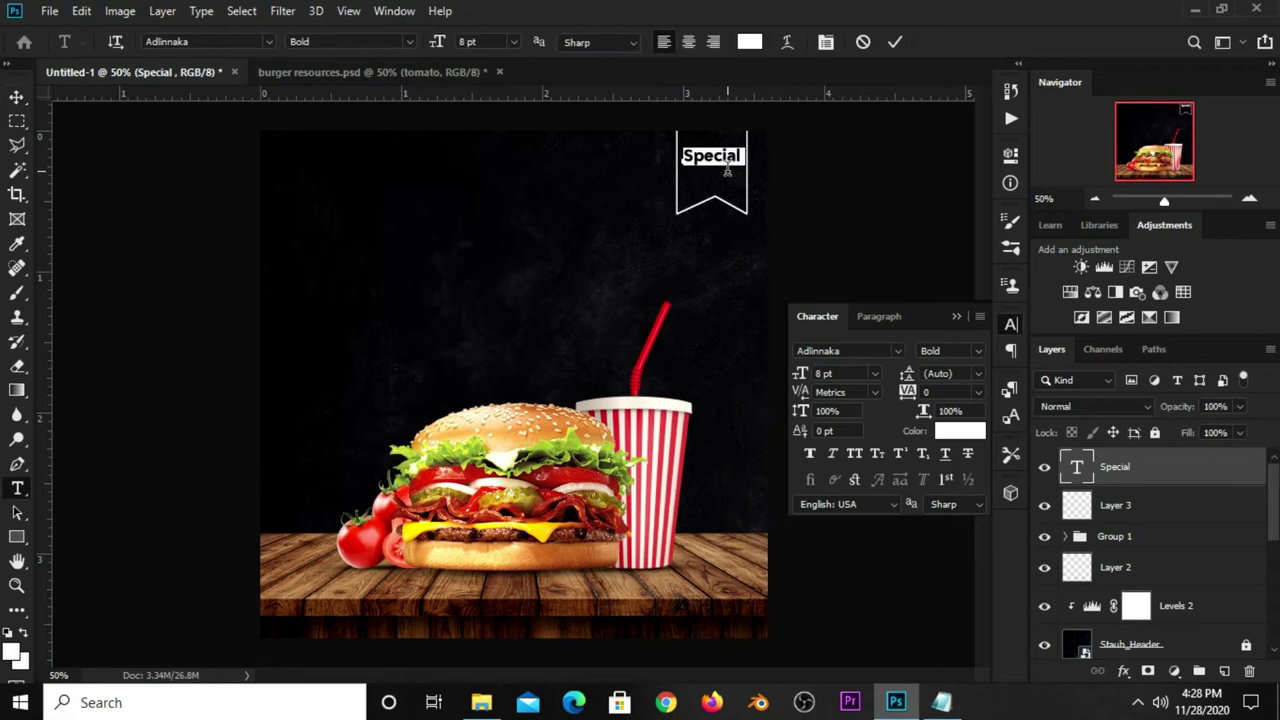
{"action": "left_click", "coordinate": [895, 42]}
{"action": "key", "text": "v"}
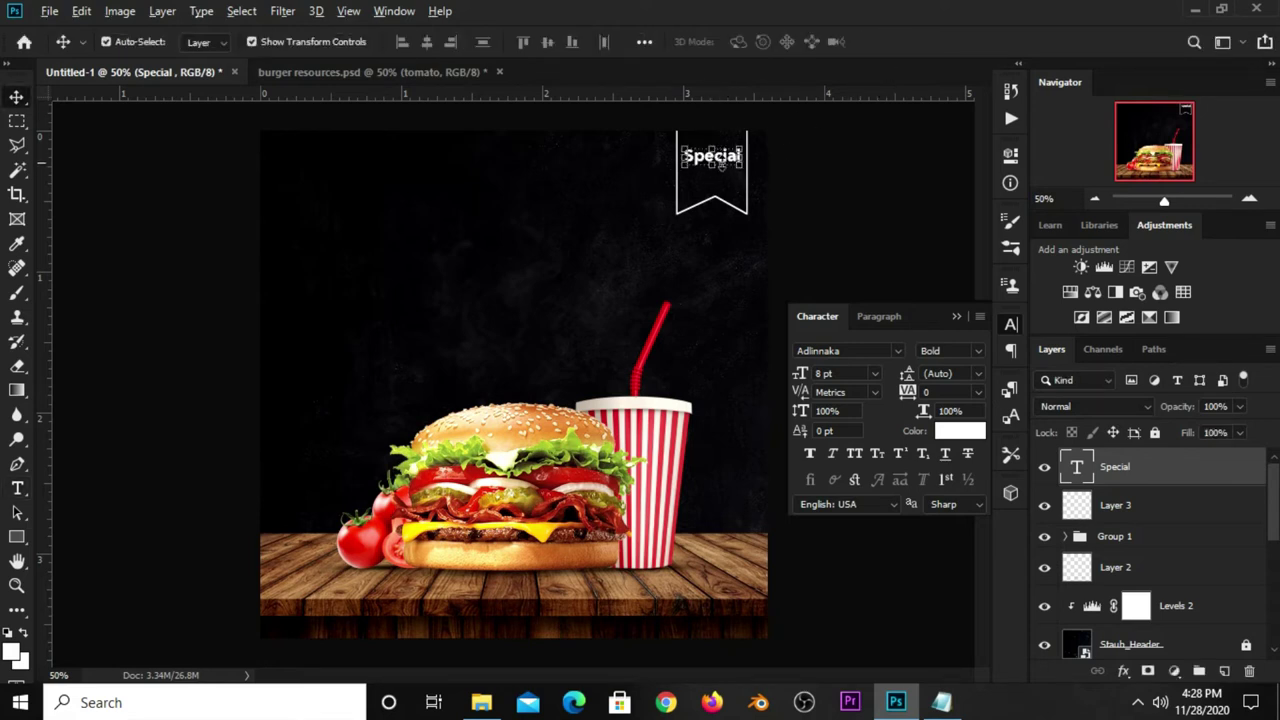
{"action": "key", "text": "t"}
{"action": "left_click", "coordinate": [780, 145], "text": "alt"}
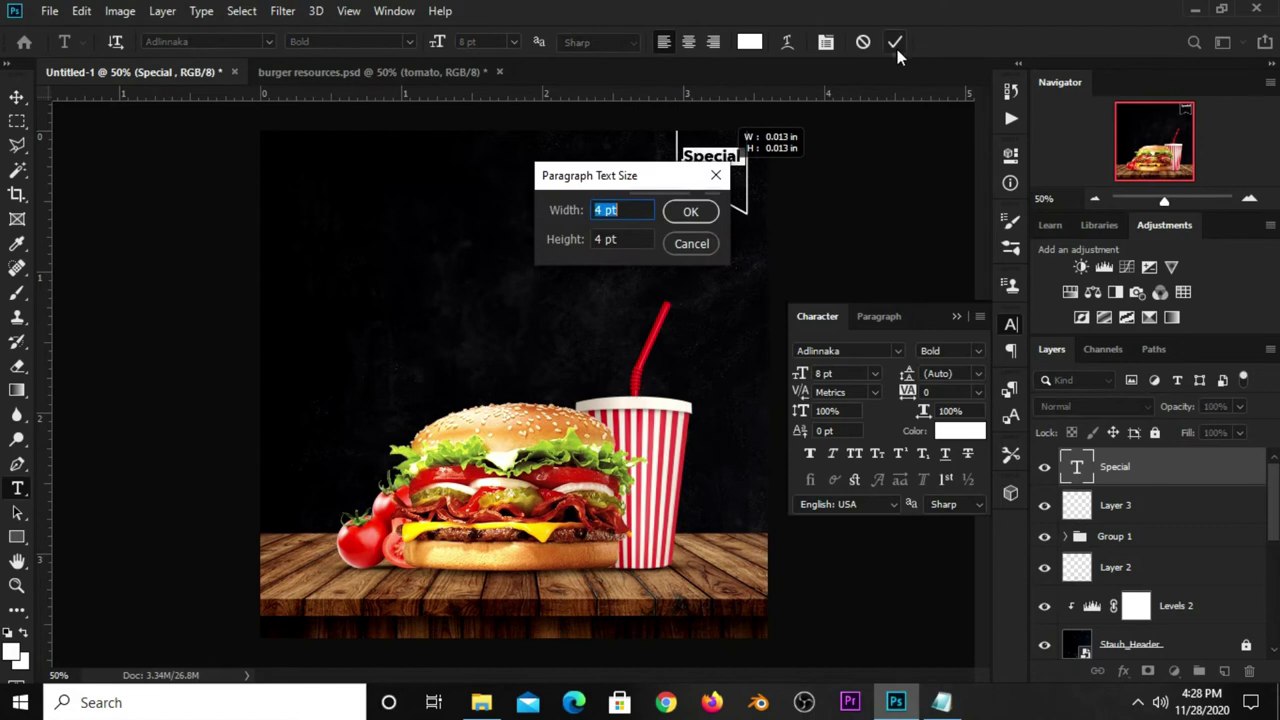
{"action": "left_click", "coordinate": [716, 175]}
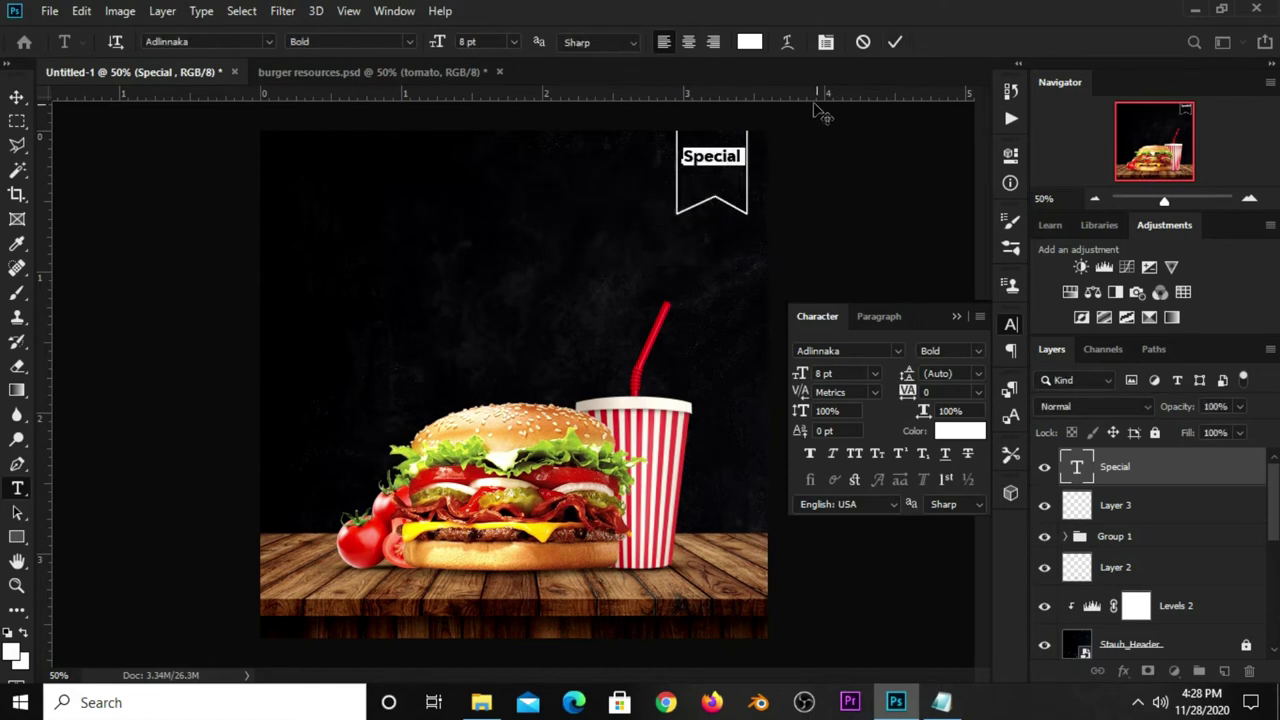
{"action": "left_click", "coordinate": [895, 42]}
{"action": "key", "text": "v"}
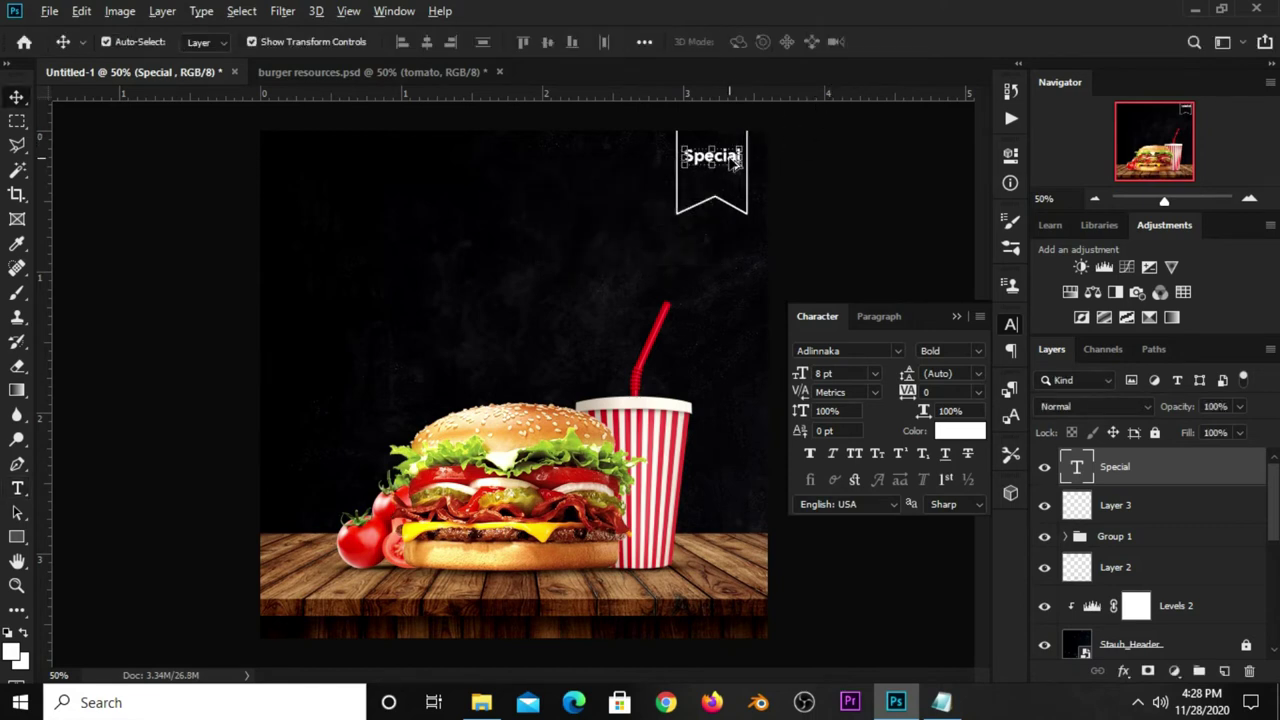
Duplicate Special below itself and retype the copy as 'Offer'.
{"action": "mouse_move", "coordinate": [729, 165]}
{"action": "left_mouse_down"}
{"action": "mouse_move", "coordinate": [717, 177]}
{"action": "mouse_move", "coordinate": [728, 179]}
{"action": "left_mouse_up"}
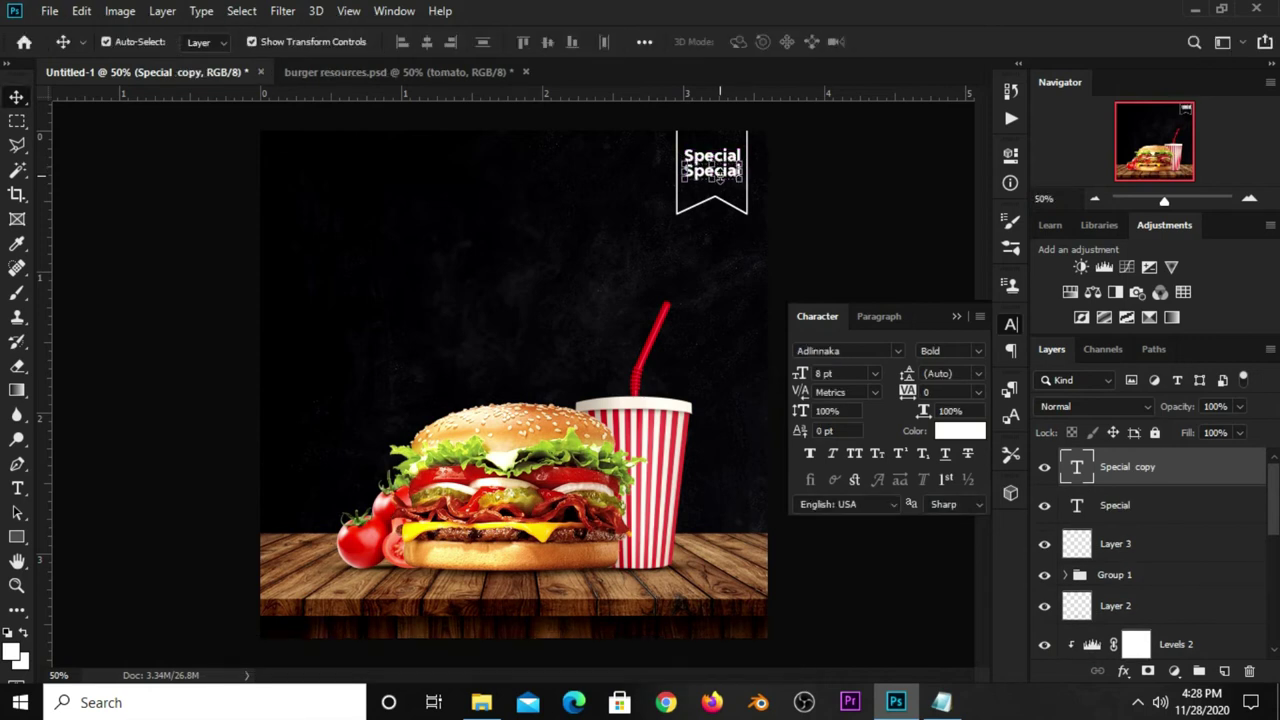
{"action": "key", "text": "t"}
{"action": "left_click", "coordinate": [725, 176]}
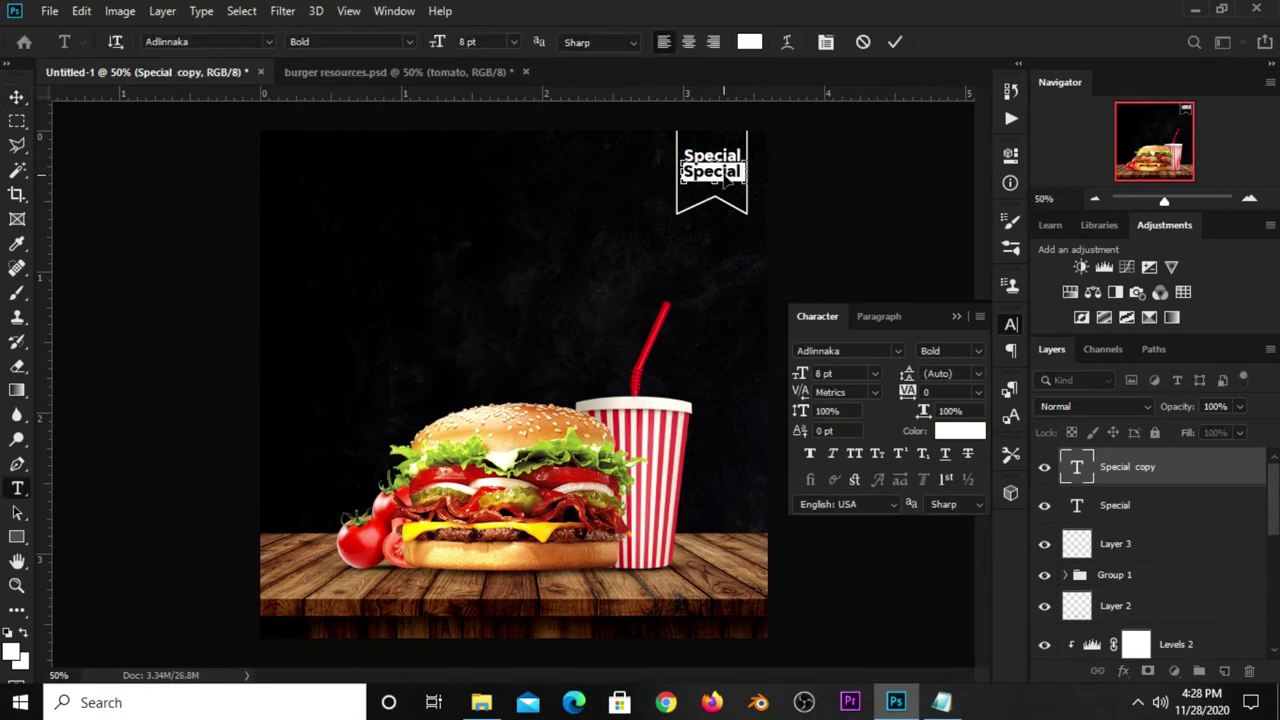
{"action": "type", "text": "Offer"}
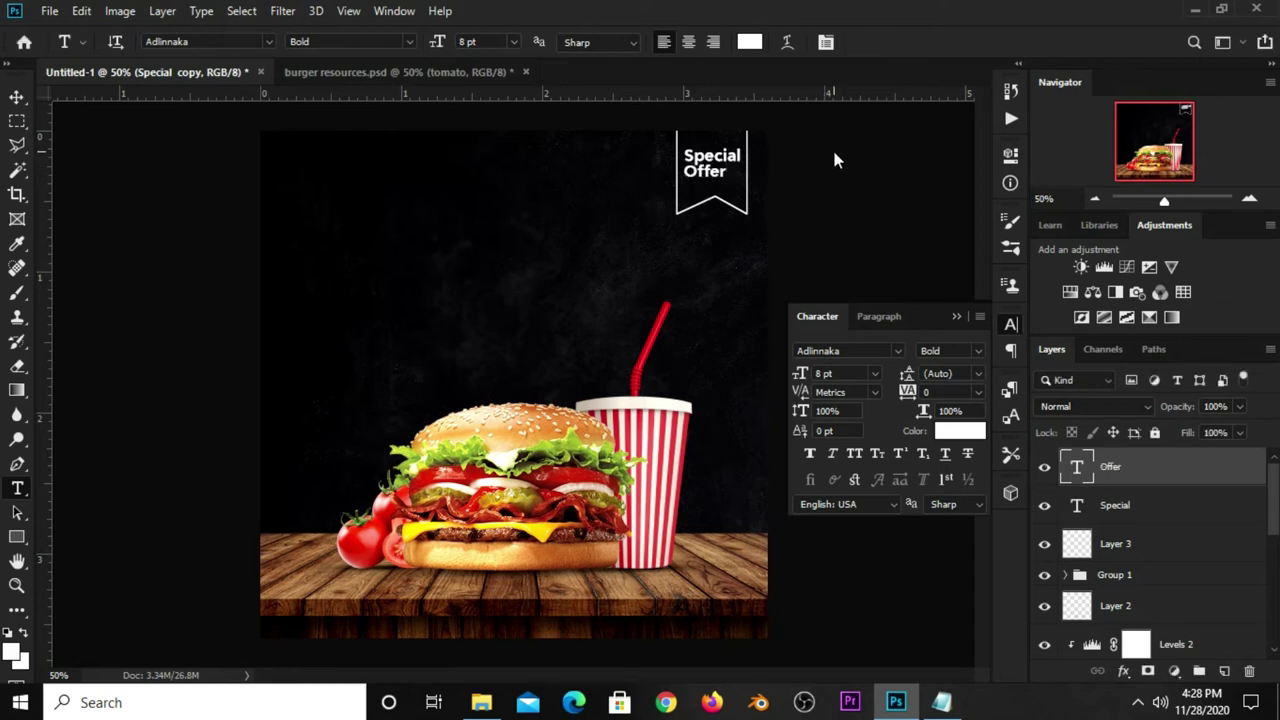
{"action": "key", "text": "ctrl+Return"}
Enlarge the Offer text to fill the banner's second line.
{"action": "key", "text": "ctrl+t"}
{"action": "left_click_drag", "start_coordinate": [741, 186], "coordinate": [760, 199]}
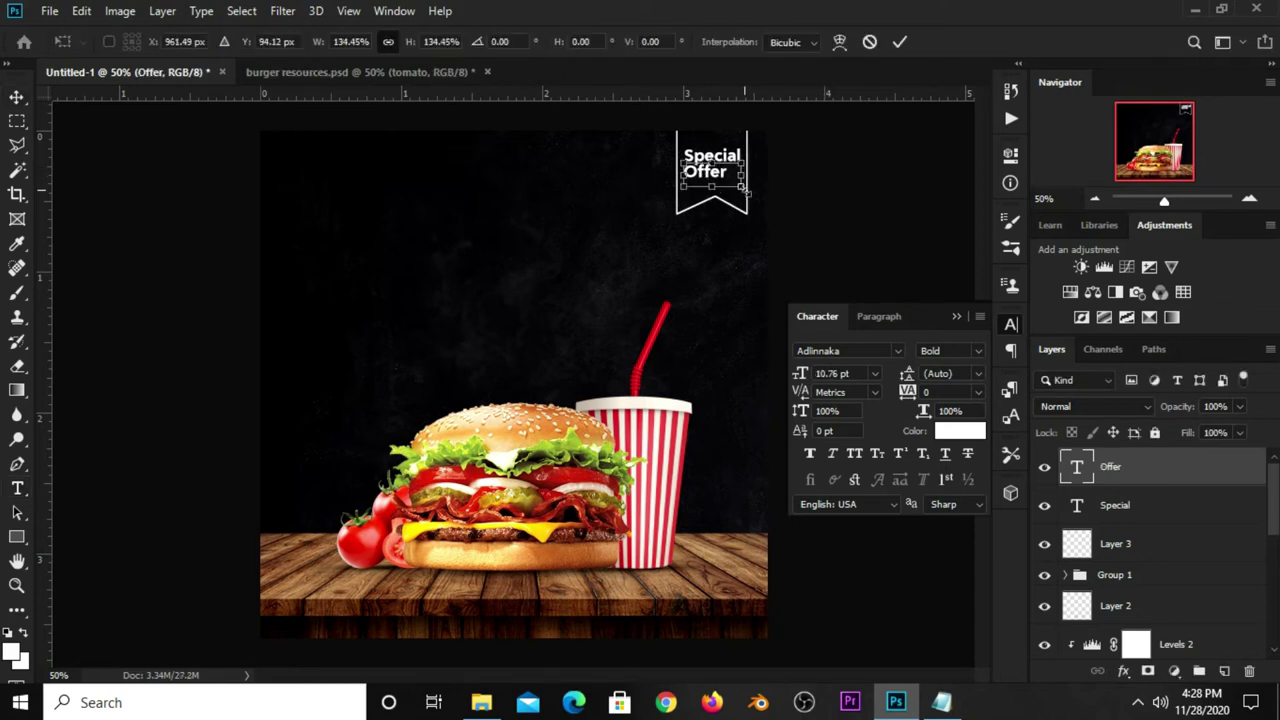
{"action": "key", "text": "Return"}
{"action": "key", "text": "v"}
{"action": "left_click", "coordinate": [773, 191]}
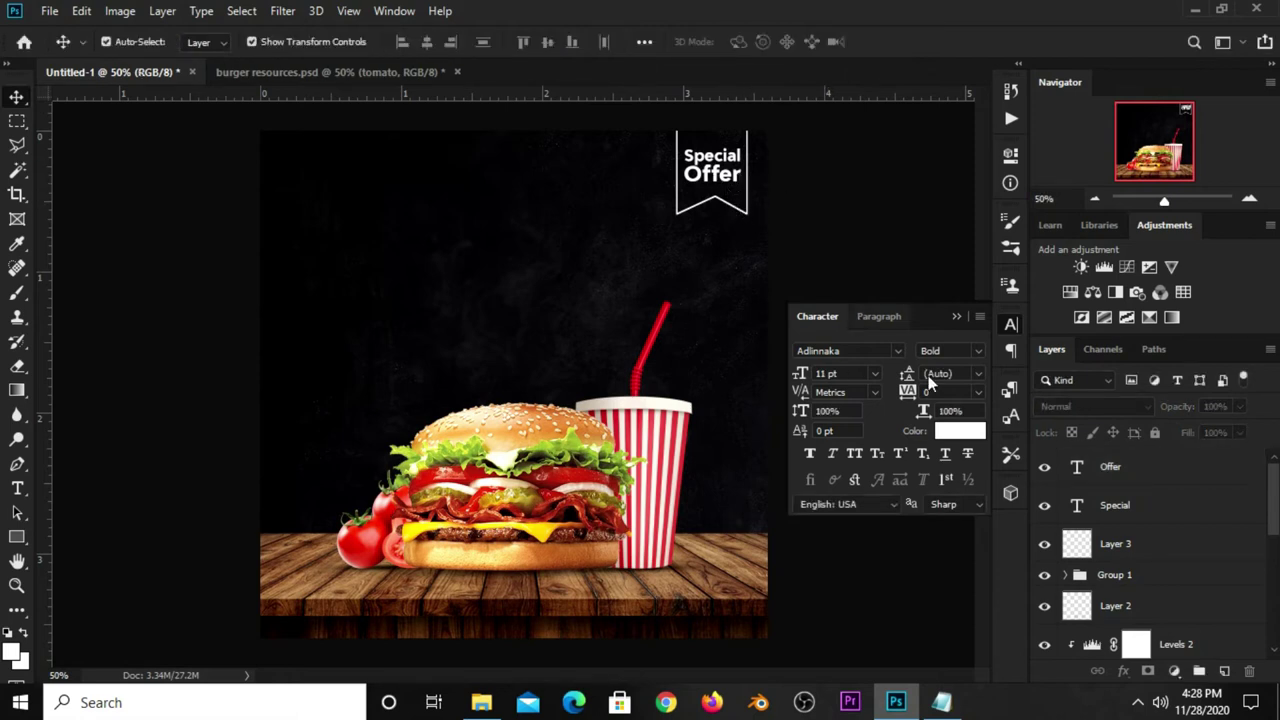
{"action": "left_click", "coordinate": [1125, 541]}
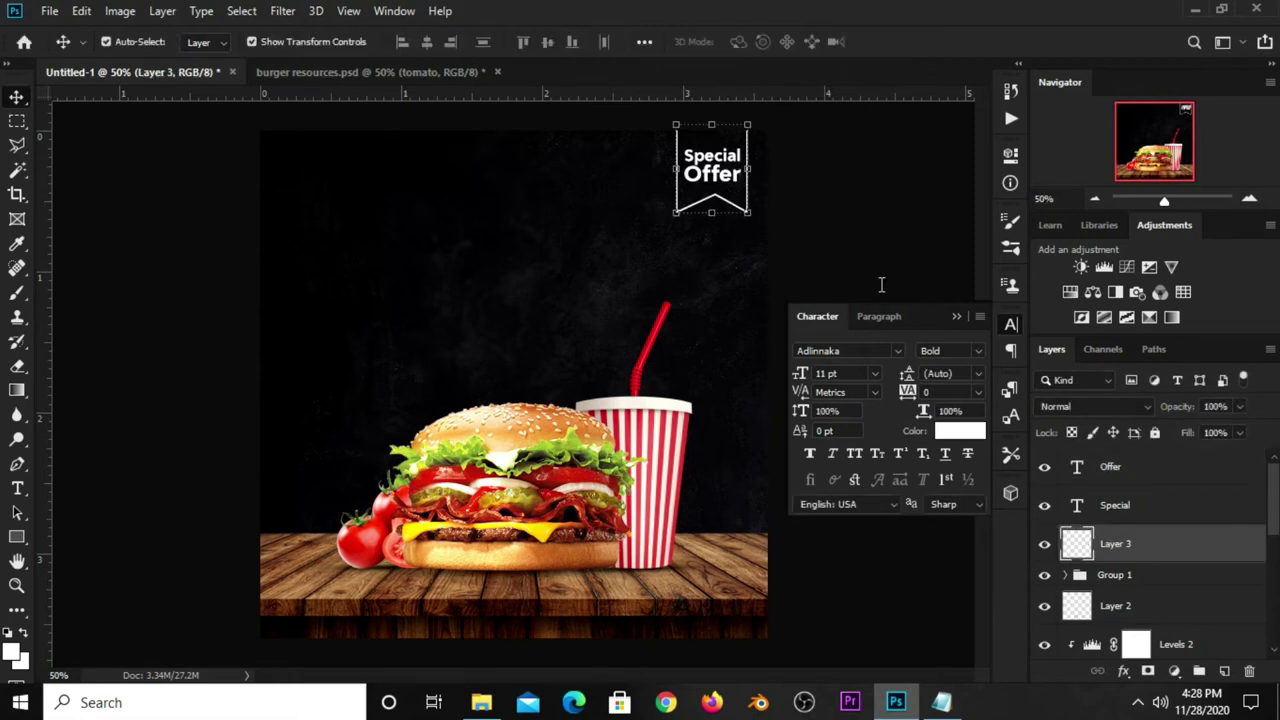
{"action": "left_click", "coordinate": [840, 197]}
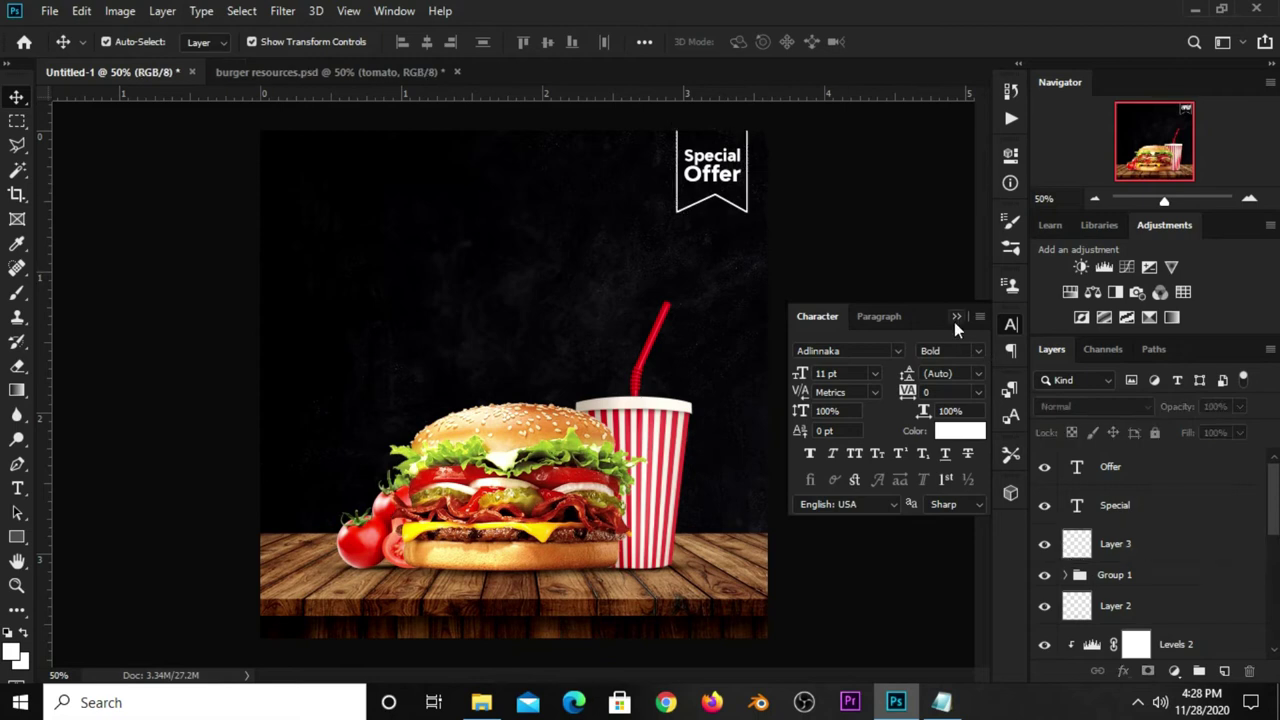
{"action": "left_click", "coordinate": [955, 318]}
Copy the 'logo here' text from the Notepad notes.
{"action": "left_click", "coordinate": [941, 702]}
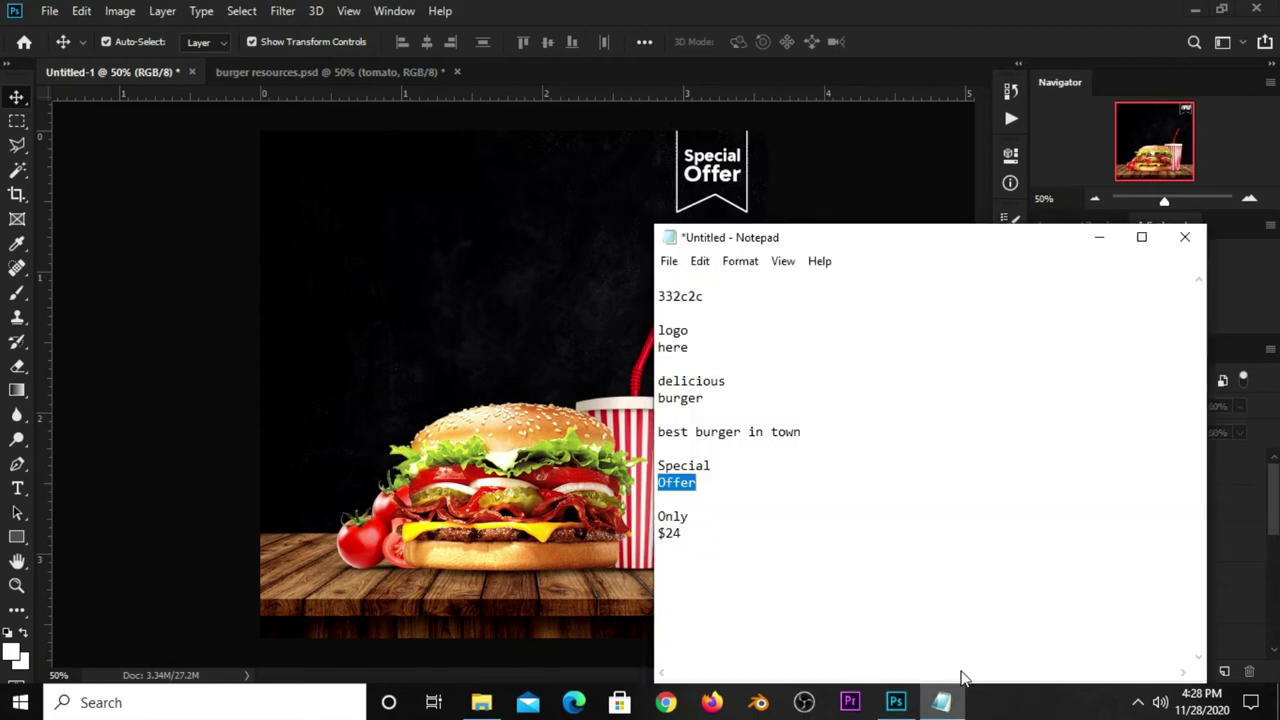
{"action": "double_click", "coordinate": [697, 331]}
{"action": "left_click", "coordinate": [697, 331]}
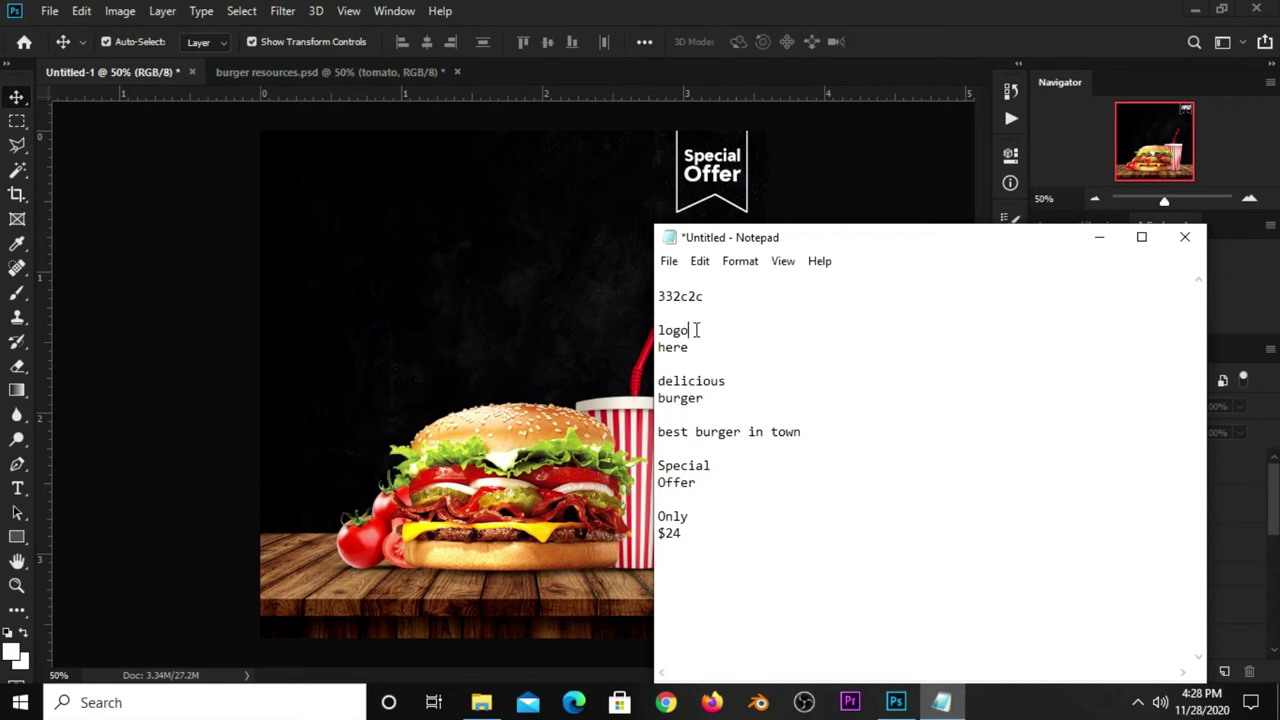
{"action": "left_click_drag", "start_coordinate": [692, 347], "coordinate": [656, 318]}
{"action": "right_click", "coordinate": [692, 338]}
{"action": "left_click", "coordinate": [731, 400]}
{"action": "left_click", "coordinate": [447, 228]}
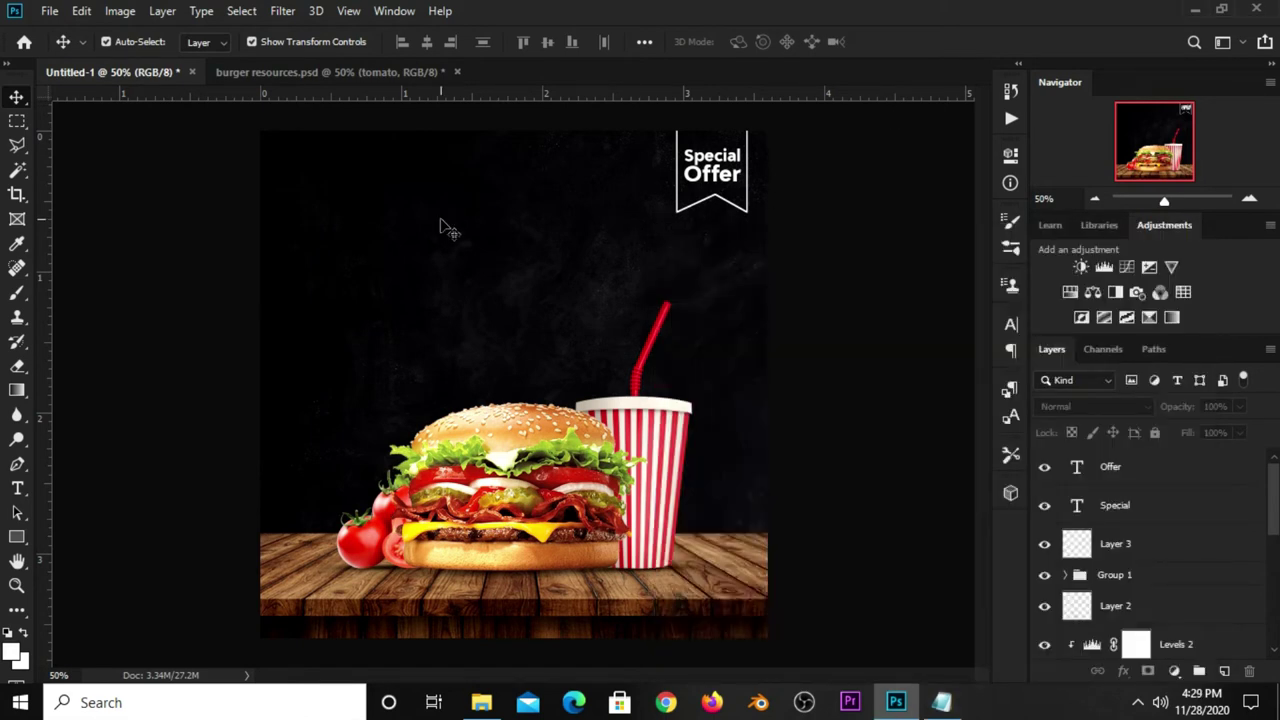
Paste 'logo here' as a new horizontal text layer near the top-left corner.
{"action": "left_click", "coordinate": [17, 488]}
{"action": "left_click", "coordinate": [64, 490]}
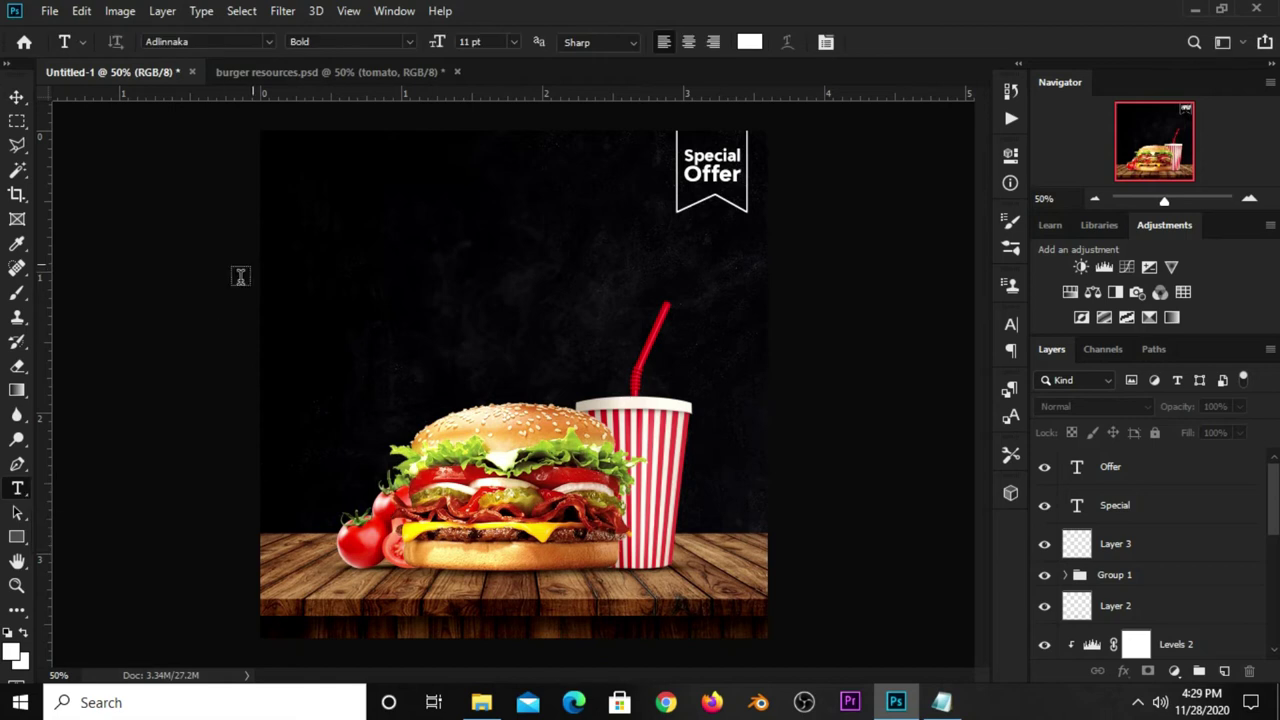
{"action": "left_click", "coordinate": [309, 166]}
{"action": "key", "text": "ctrl+v"}
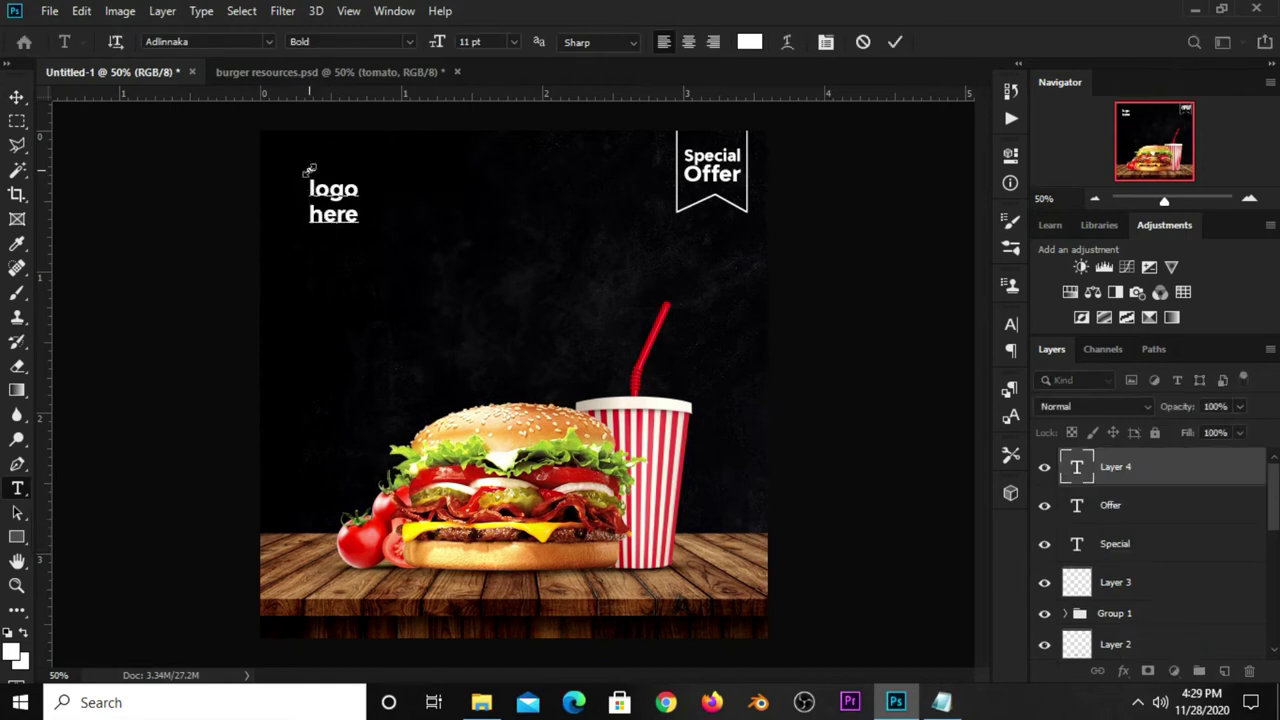
{"action": "left_click", "coordinate": [896, 43]}
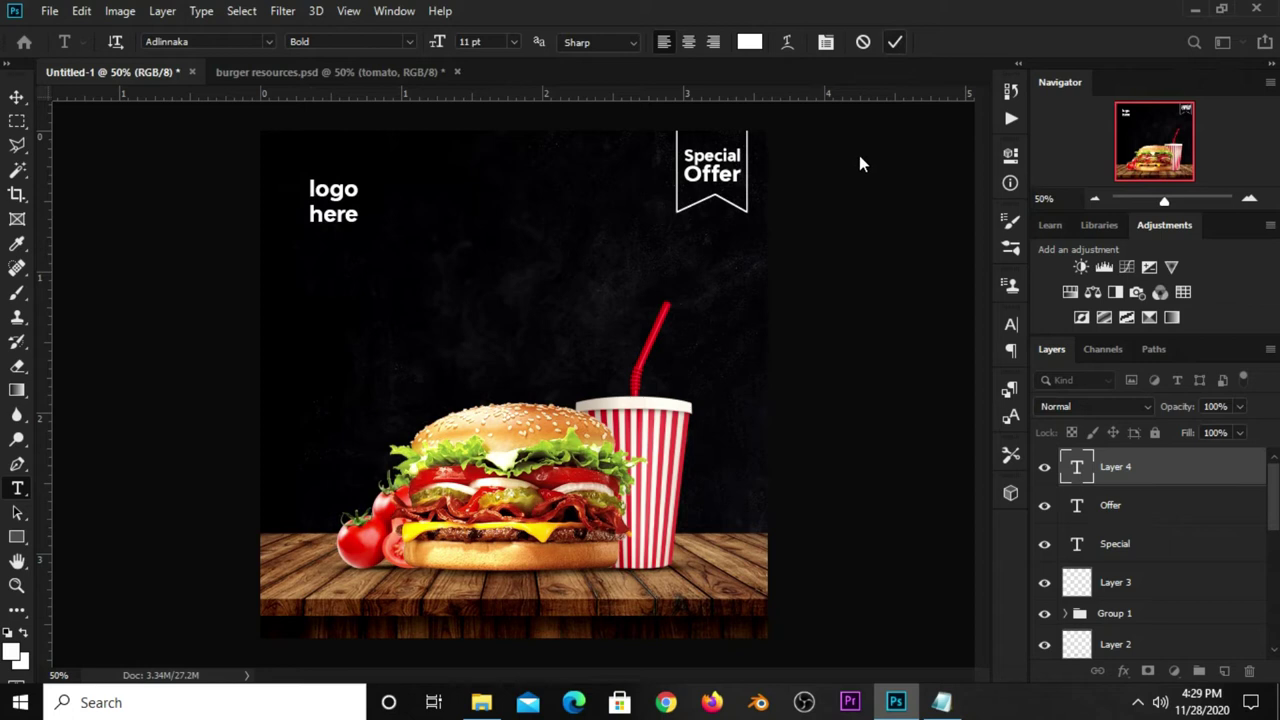
Turn on All Caps for the logo text in the Character panel.
{"action": "key", "text": "v"}
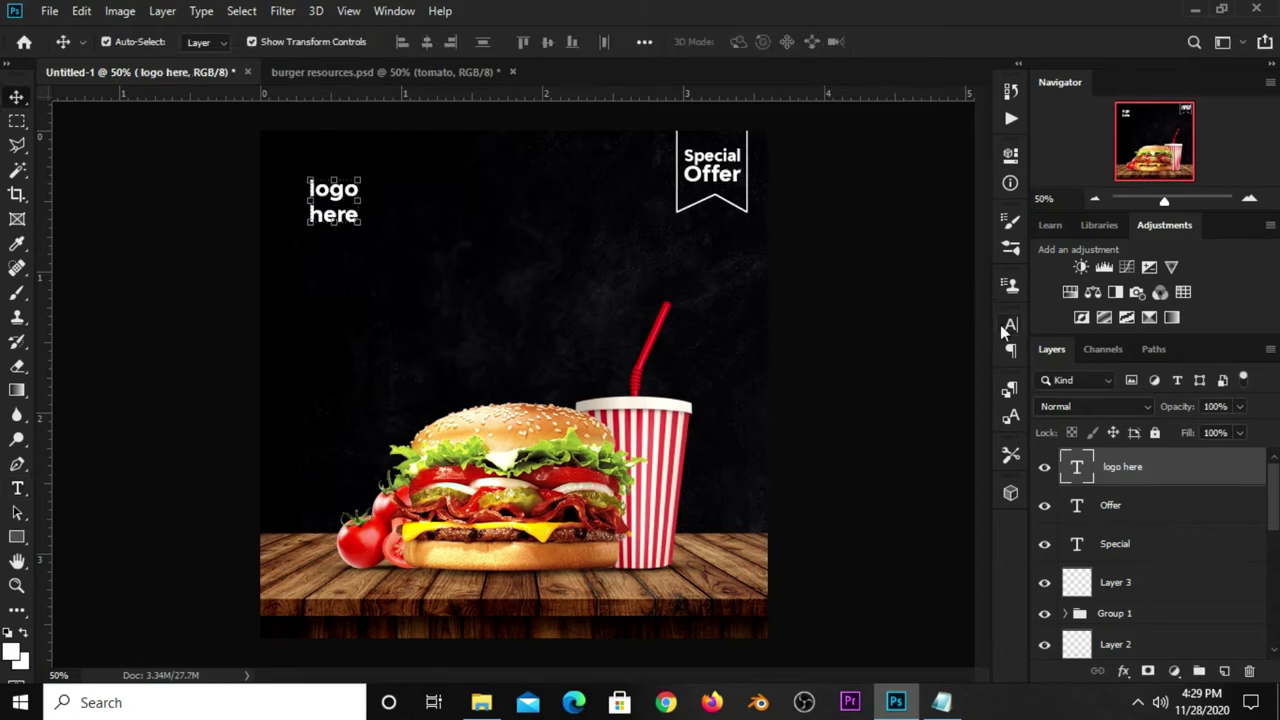
{"action": "left_click", "coordinate": [1008, 327]}
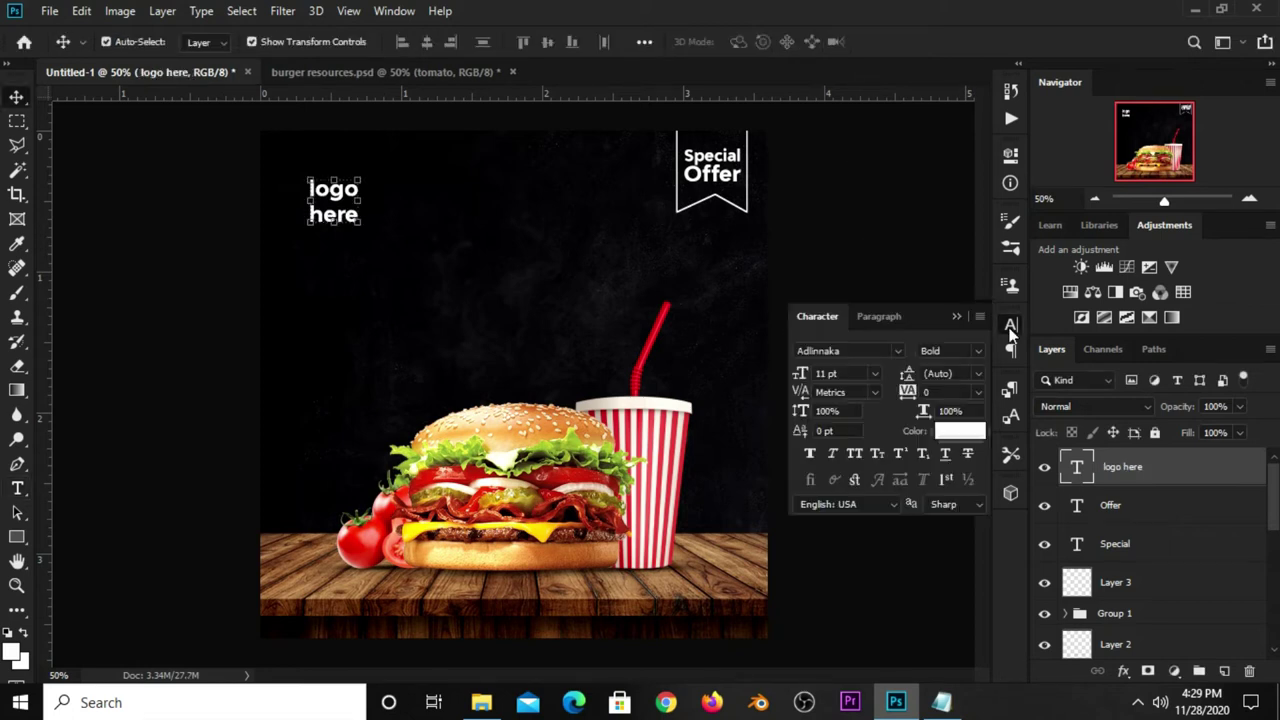
{"action": "left_click", "coordinate": [852, 453]}
{"action": "left_click", "coordinate": [957, 316]}
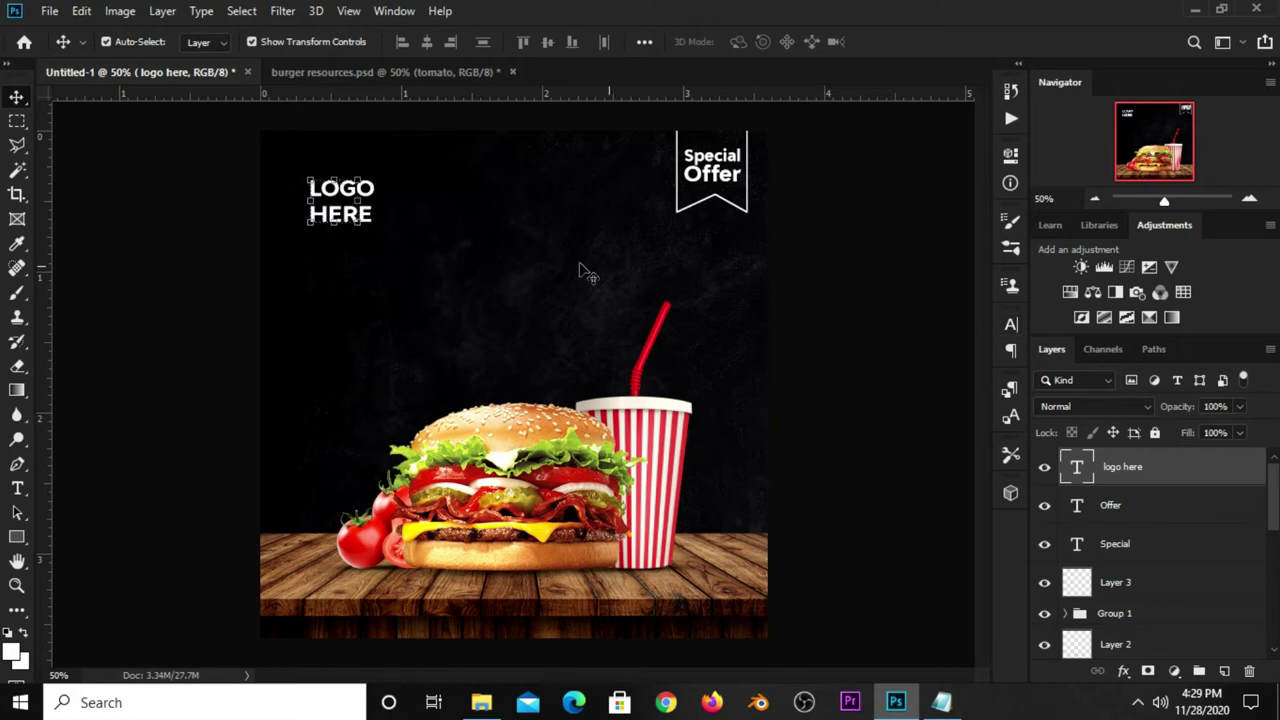
{"action": "key", "text": "ctrl+z"}
{"action": "left_click", "coordinate": [1010, 323]}
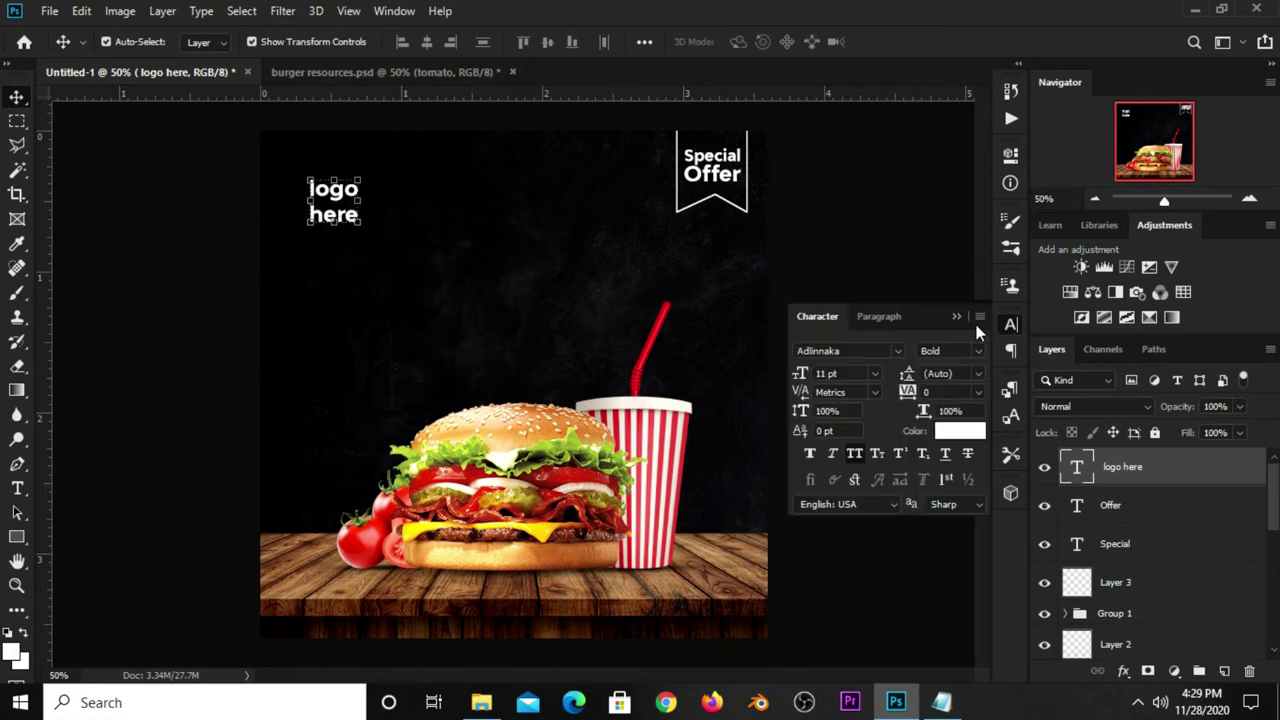
{"action": "left_click", "coordinate": [1010, 323]}
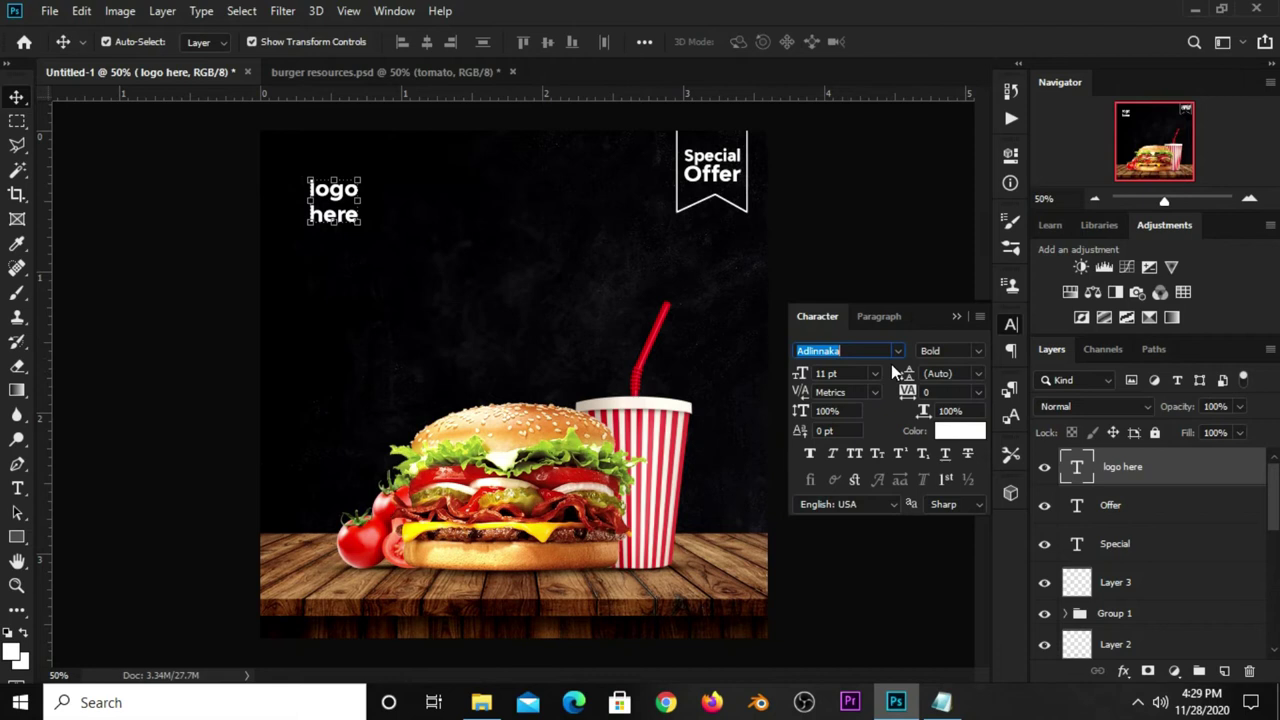
{"action": "left_click", "coordinate": [855, 458]}
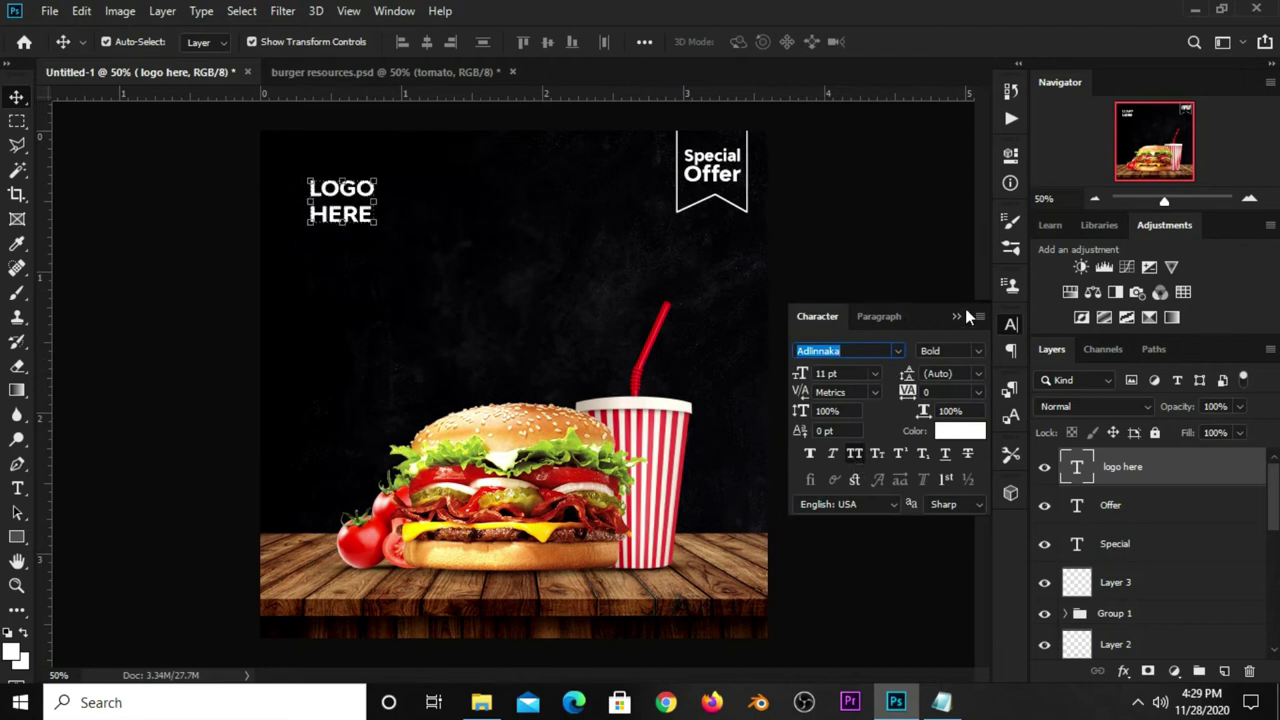
{"action": "left_click", "coordinate": [965, 308]}
Shrink LOGO HERE and tuck it into the top-left corner of the ad.
{"action": "key", "text": "ctrl+t"}
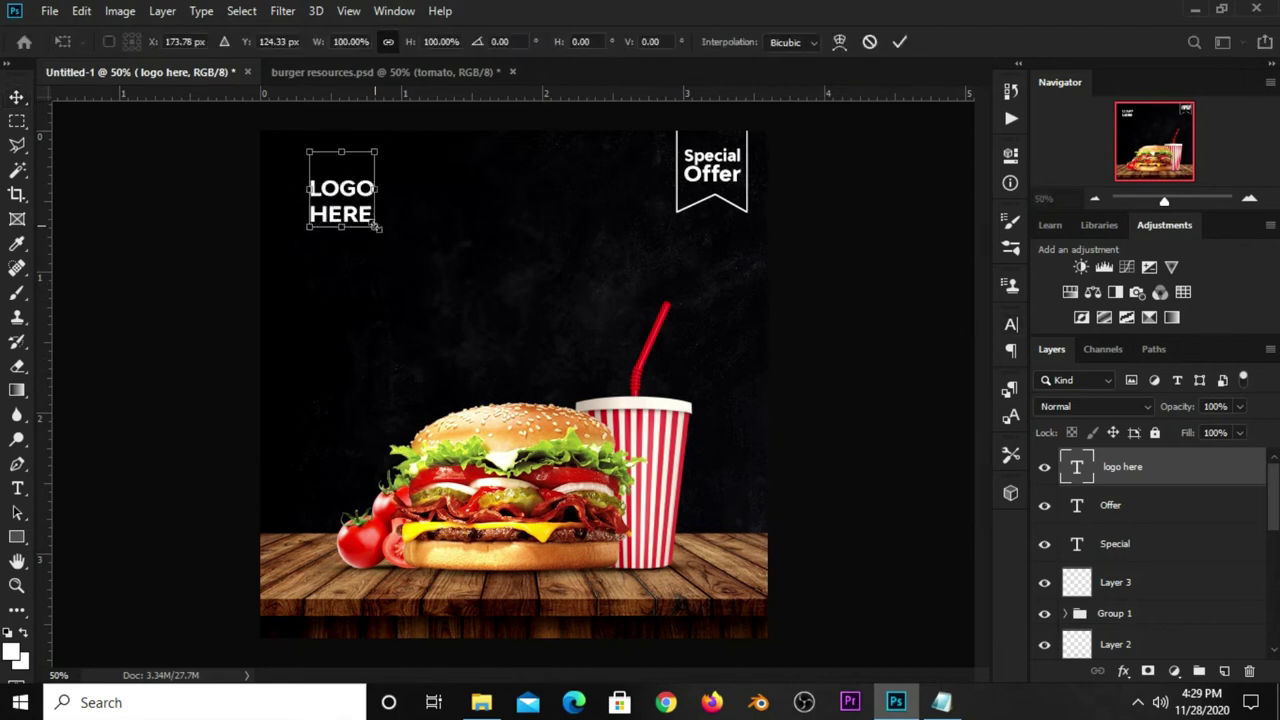
{"action": "left_click_drag", "start_coordinate": [362, 220], "coordinate": [320, 174]}
{"action": "key", "text": "Return"}
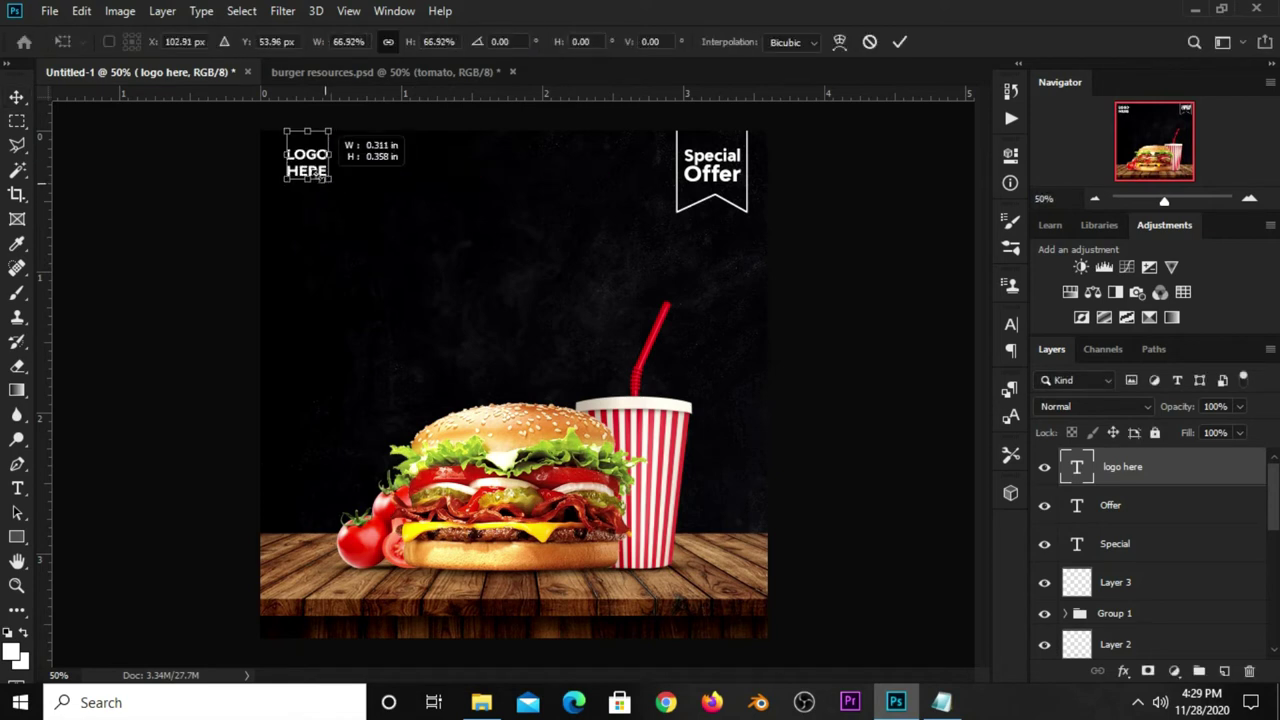
{"action": "key", "text": "Return"}
{"action": "left_click_drag", "start_coordinate": [318, 207], "coordinate": [311, 206]}
{"action": "left_click", "coordinate": [228, 190]}
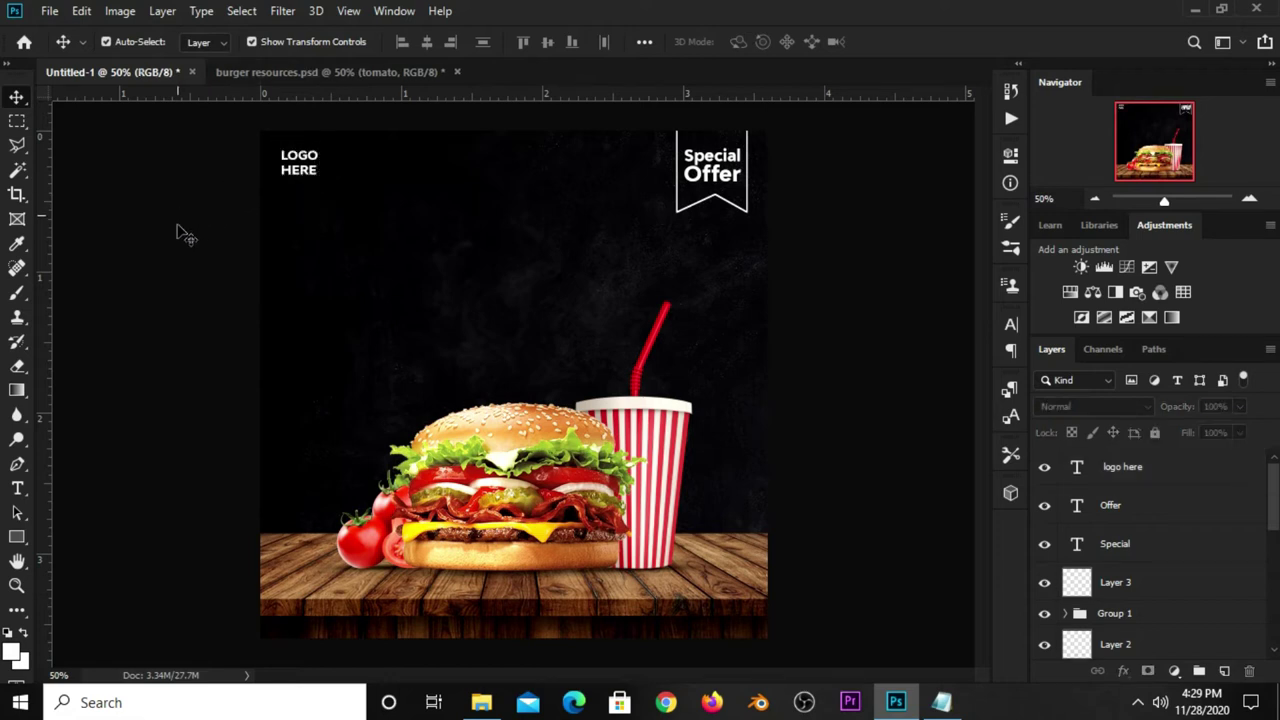
Copy the word 'burger' from the Notepad notes.
{"action": "left_click", "coordinate": [941, 702]}
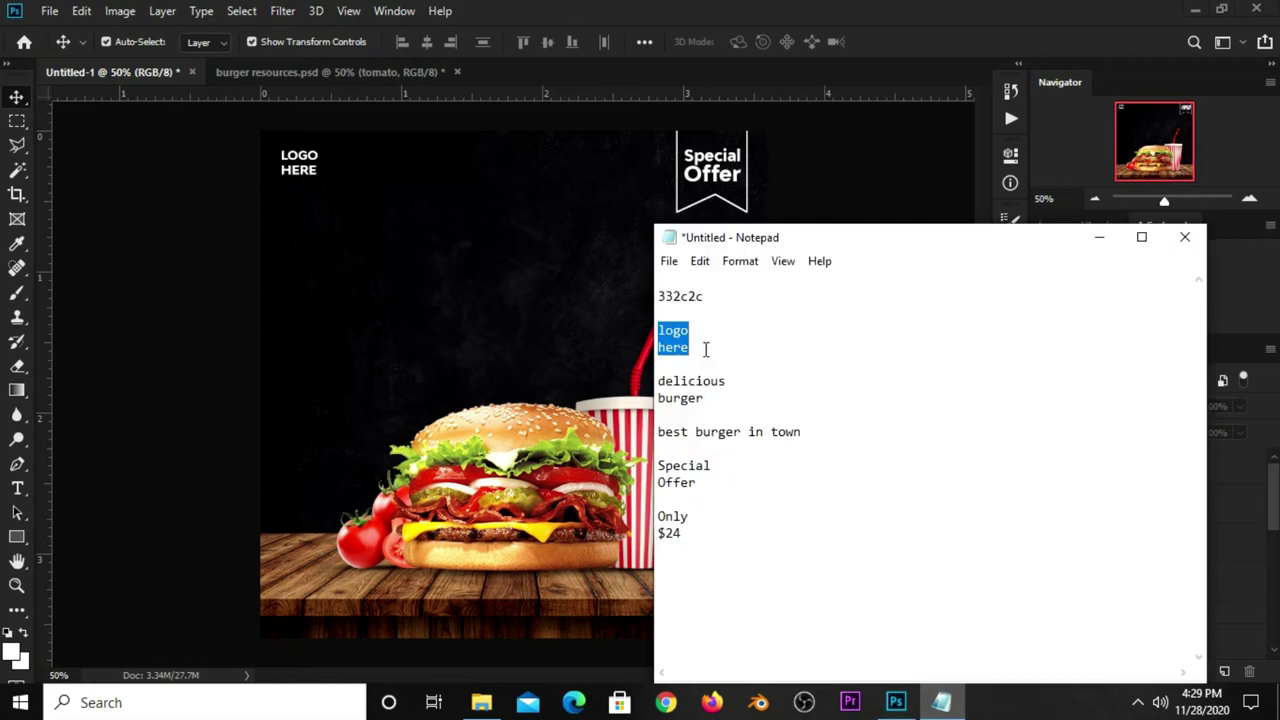
{"action": "left_click", "coordinate": [713, 399]}
{"action": "double_click", "coordinate": [712, 402]}
{"action": "right_click", "coordinate": [686, 402]}
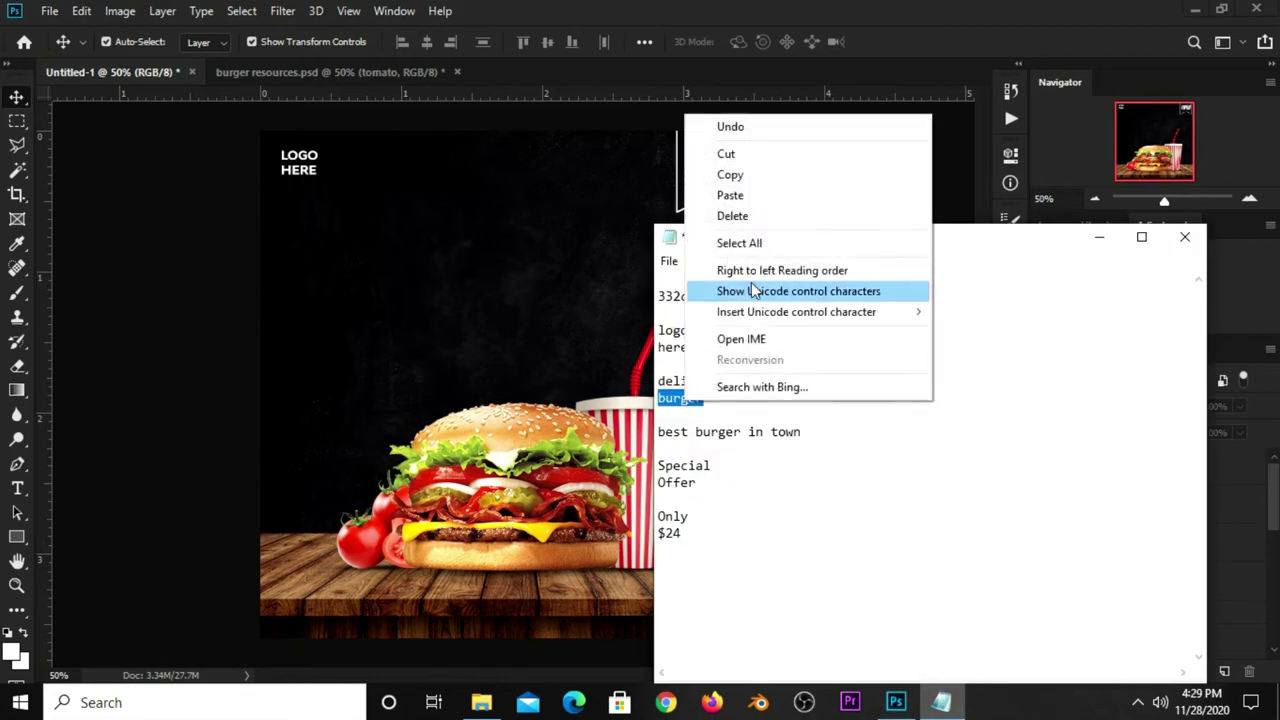
{"action": "left_click", "coordinate": [752, 176]}
{"action": "left_click", "coordinate": [757, 218]}
Paste 'burger' as a new text layer above the burger image.
{"action": "left_click_drag", "start_coordinate": [17, 488], "coordinate": [62, 488]}
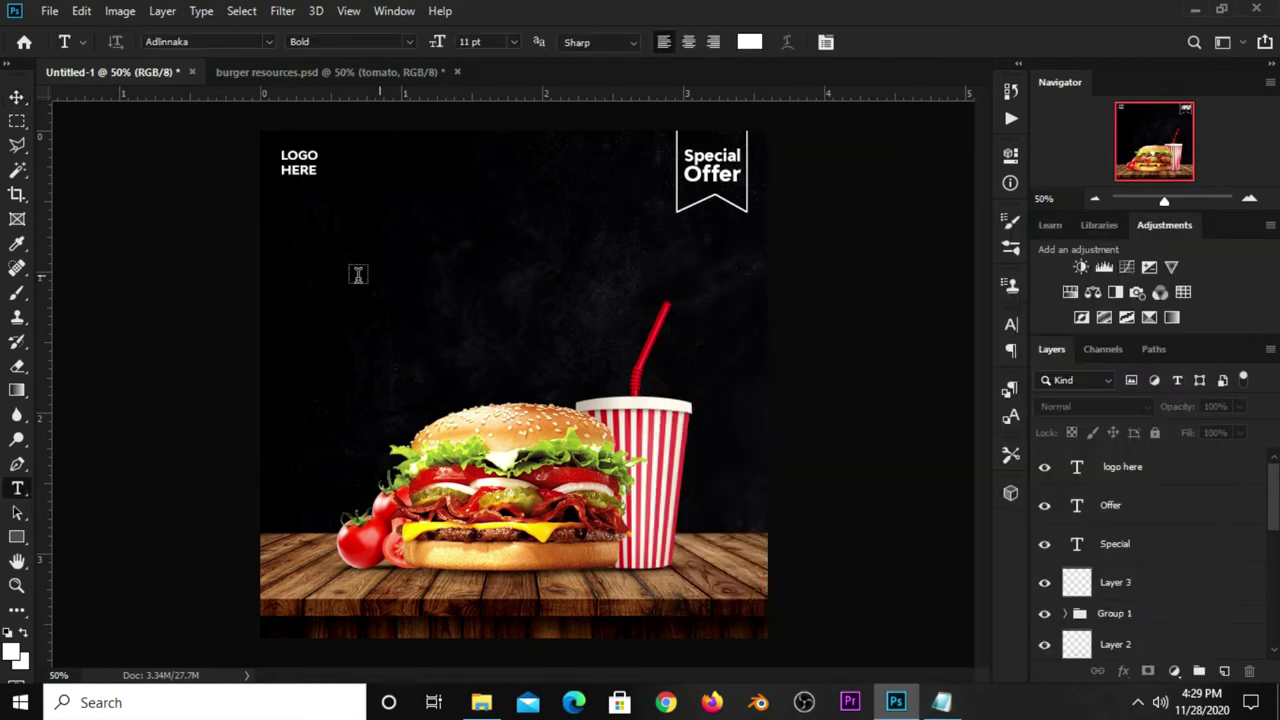
{"action": "left_click", "coordinate": [391, 263]}
{"action": "key", "text": "ctrl+v"}
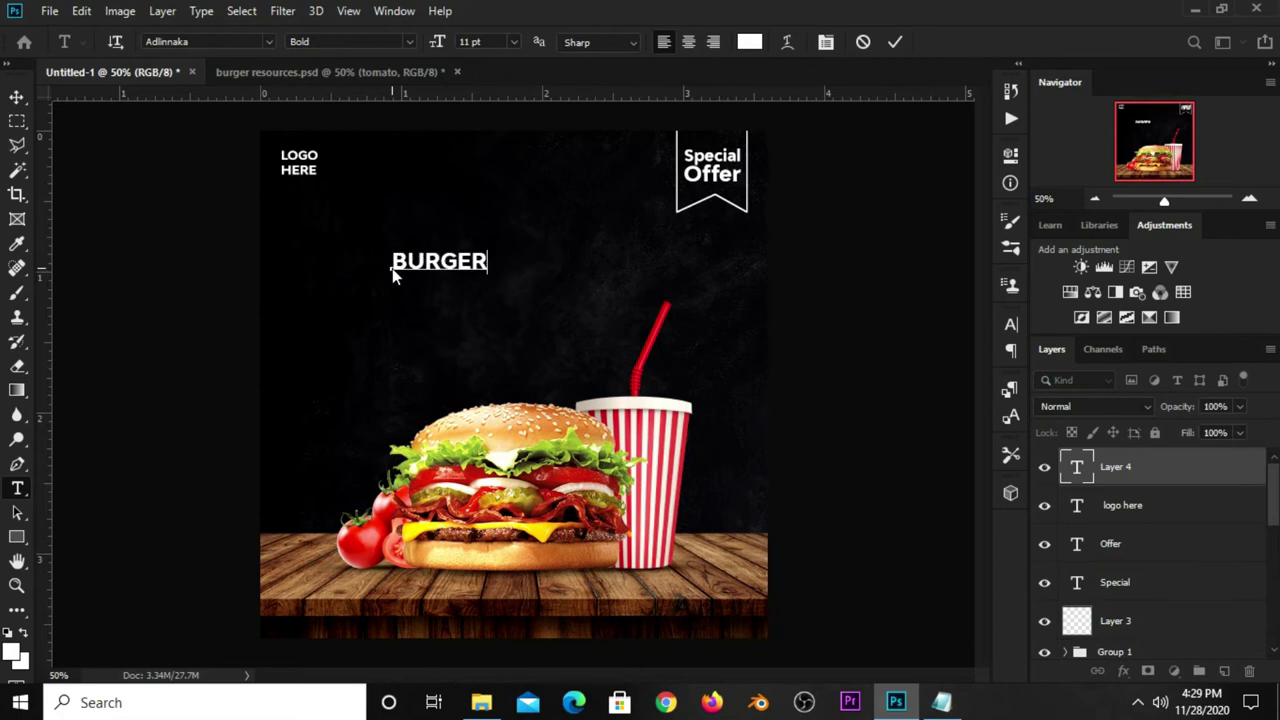
{"action": "left_click", "coordinate": [890, 42]}
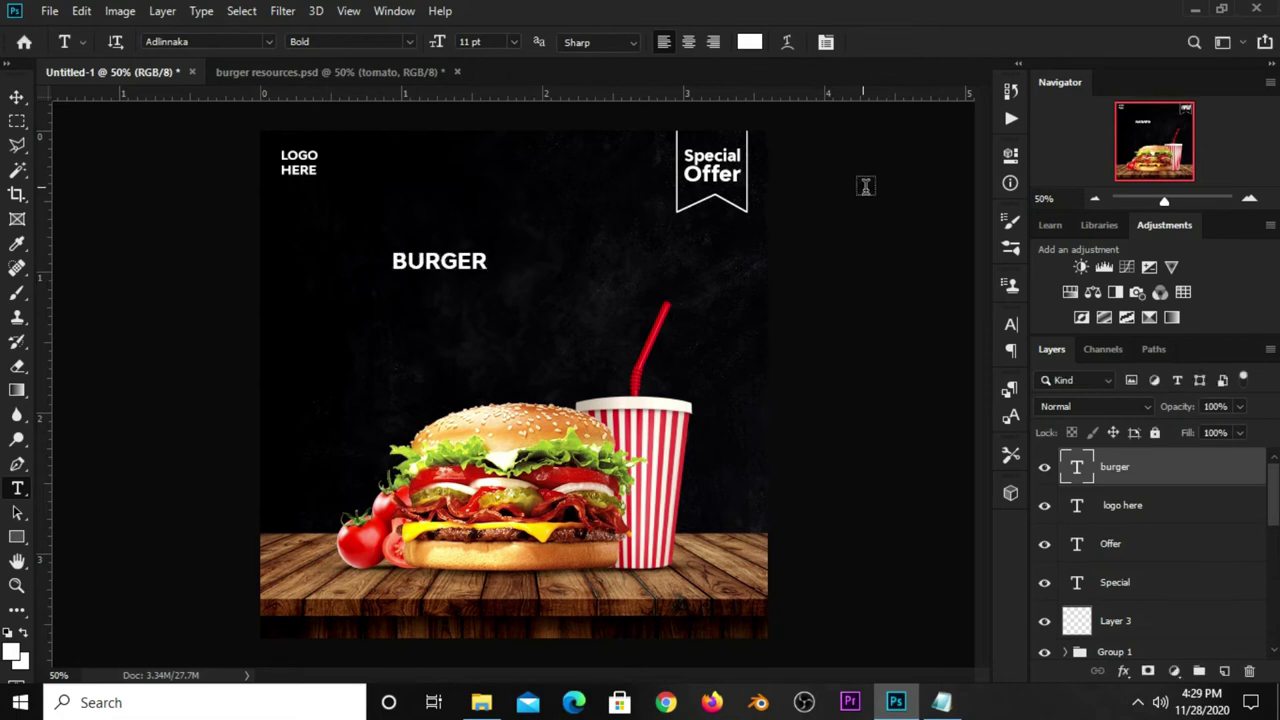
Set BURGER to Zing Rust Demo at 50 pt and centre it above the burger.
{"action": "left_click", "coordinate": [1010, 326]}
{"action": "left_click", "coordinate": [899, 352]}
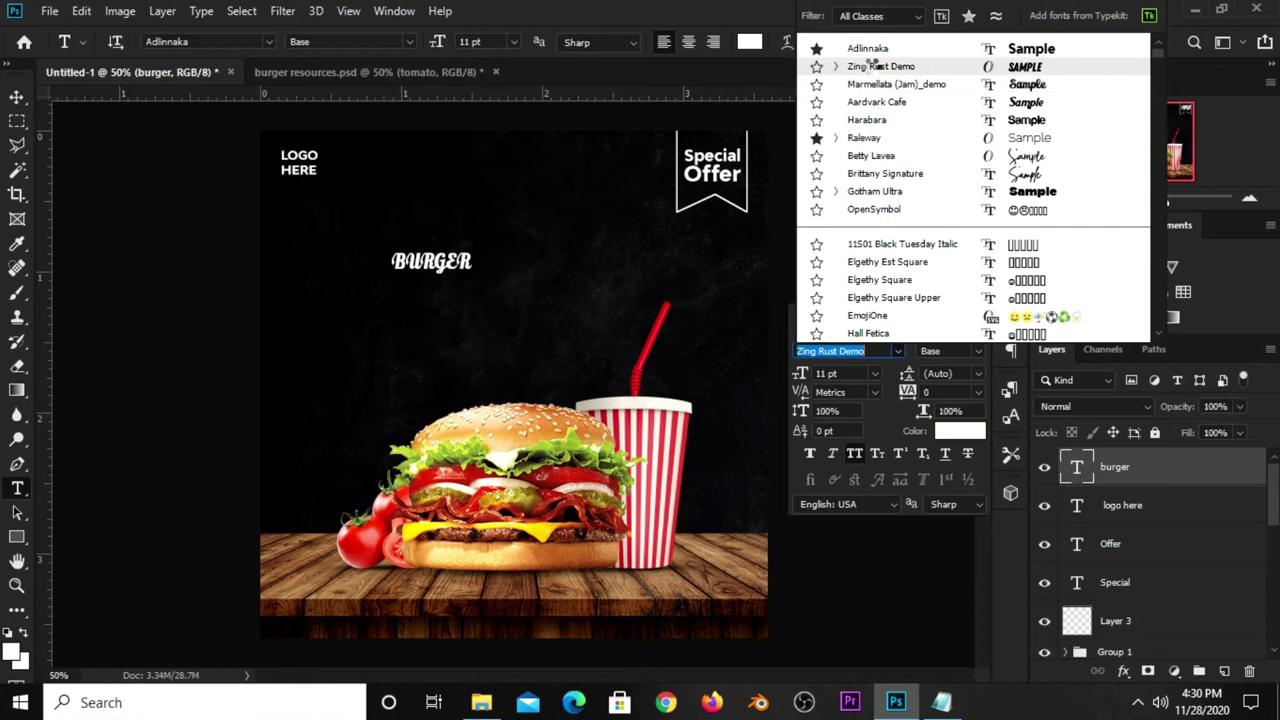
{"action": "left_click", "coordinate": [870, 66]}
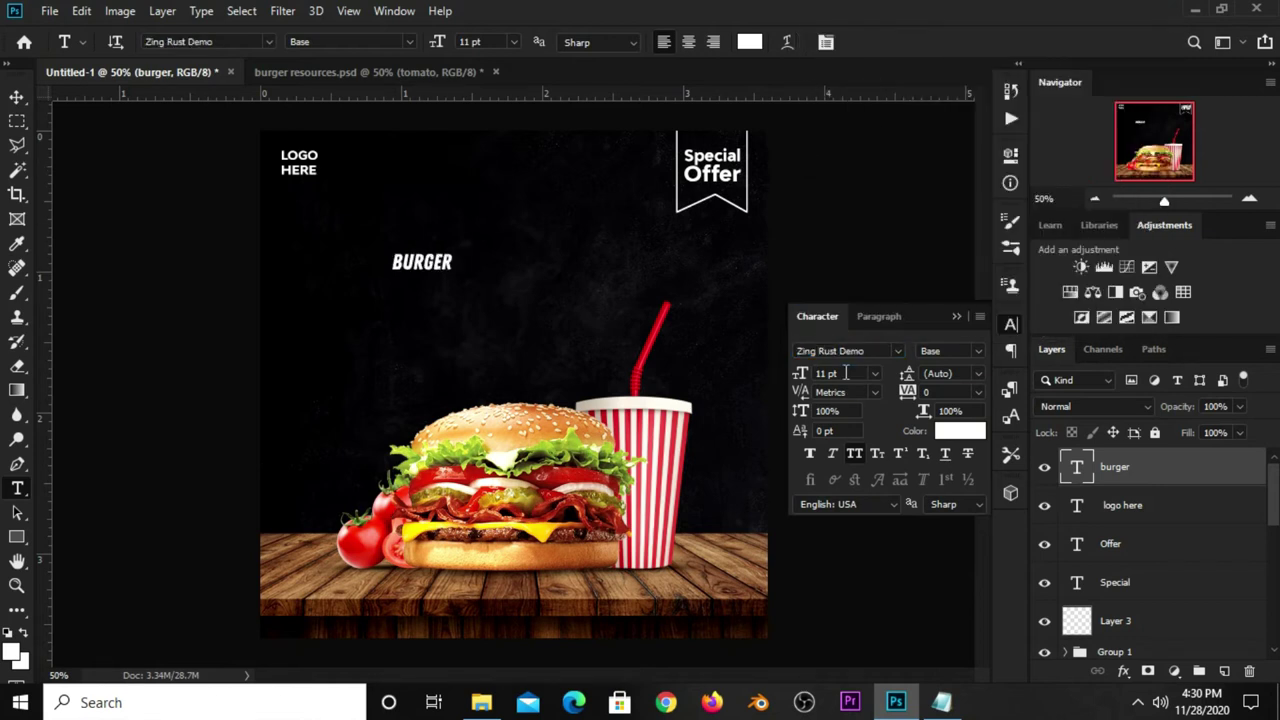
{"action": "type", "text": "50"}
{"action": "key", "text": "Return"}
{"action": "left_click", "coordinate": [956, 316]}
{"action": "key", "text": "v"}
{"action": "left_click_drag", "start_coordinate": [513, 248], "coordinate": [442, 268]}
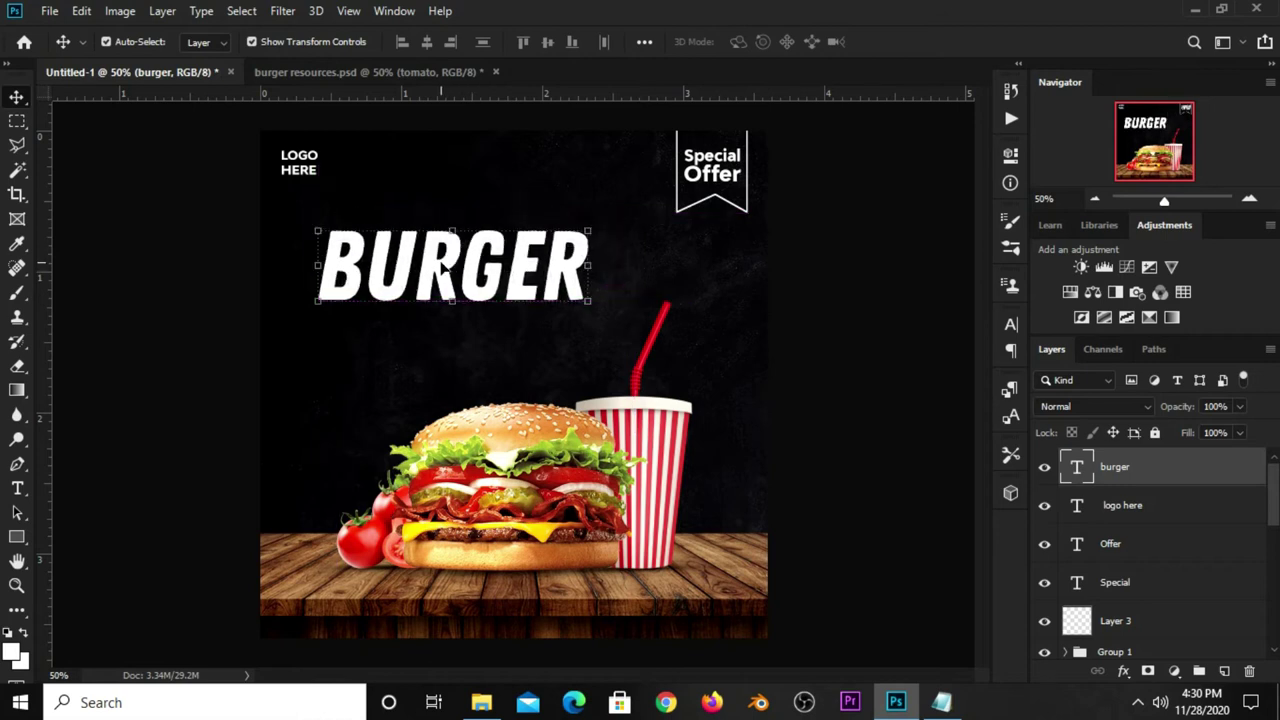
Select the BURGER letter outlines and expand the selection by 3 px.
{"action": "left_click", "coordinate": [1085, 476], "text": "ctrl"}
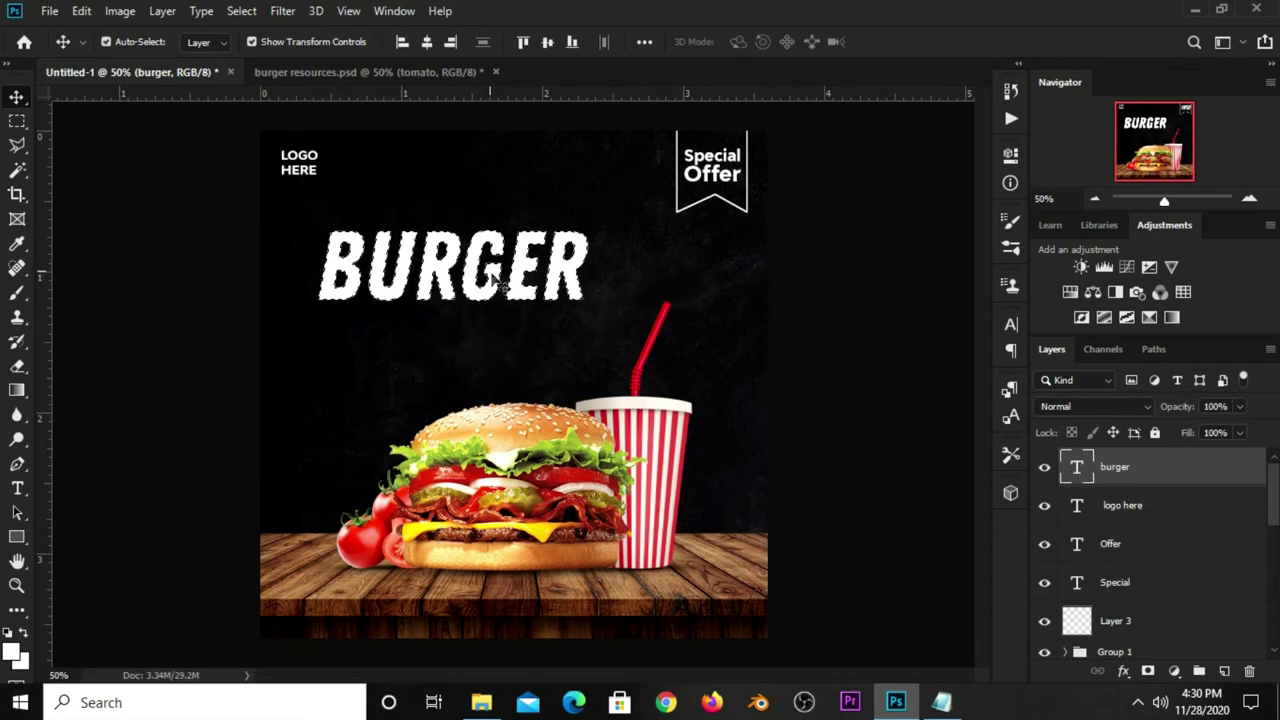
{"action": "left_click", "coordinate": [232, 11]}
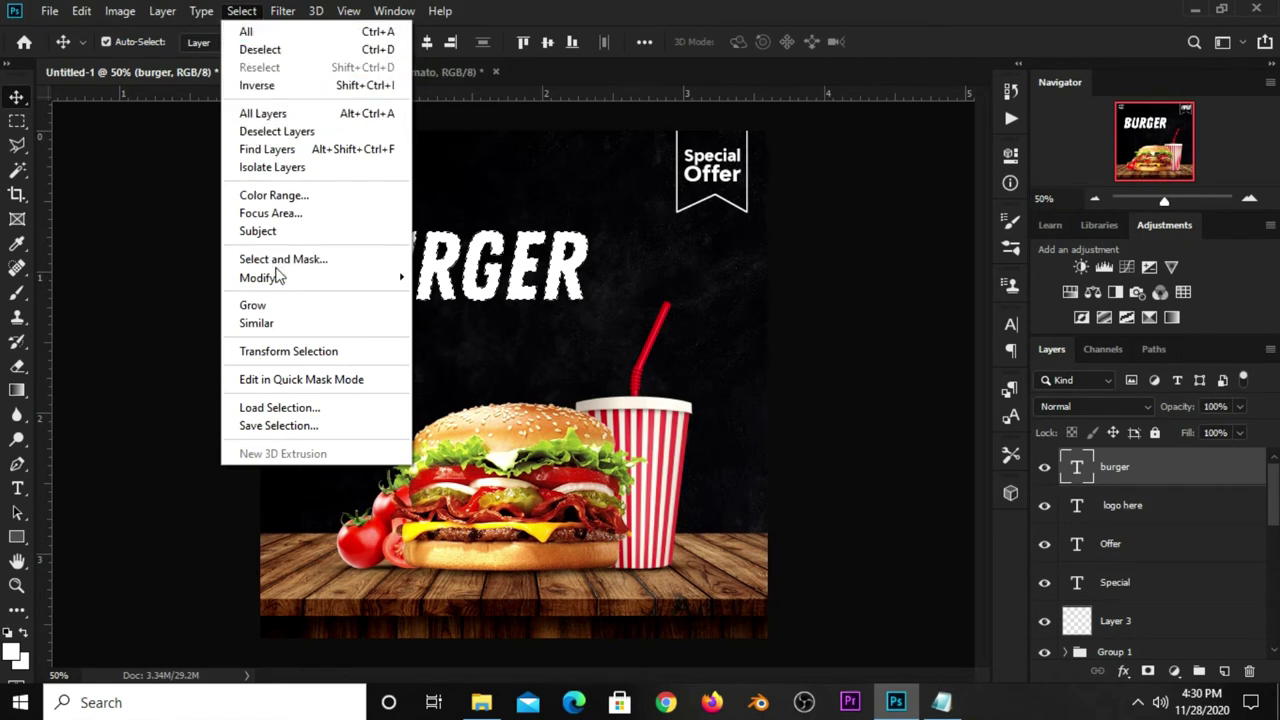
{"action": "mouse_move", "coordinate": [257, 277]}
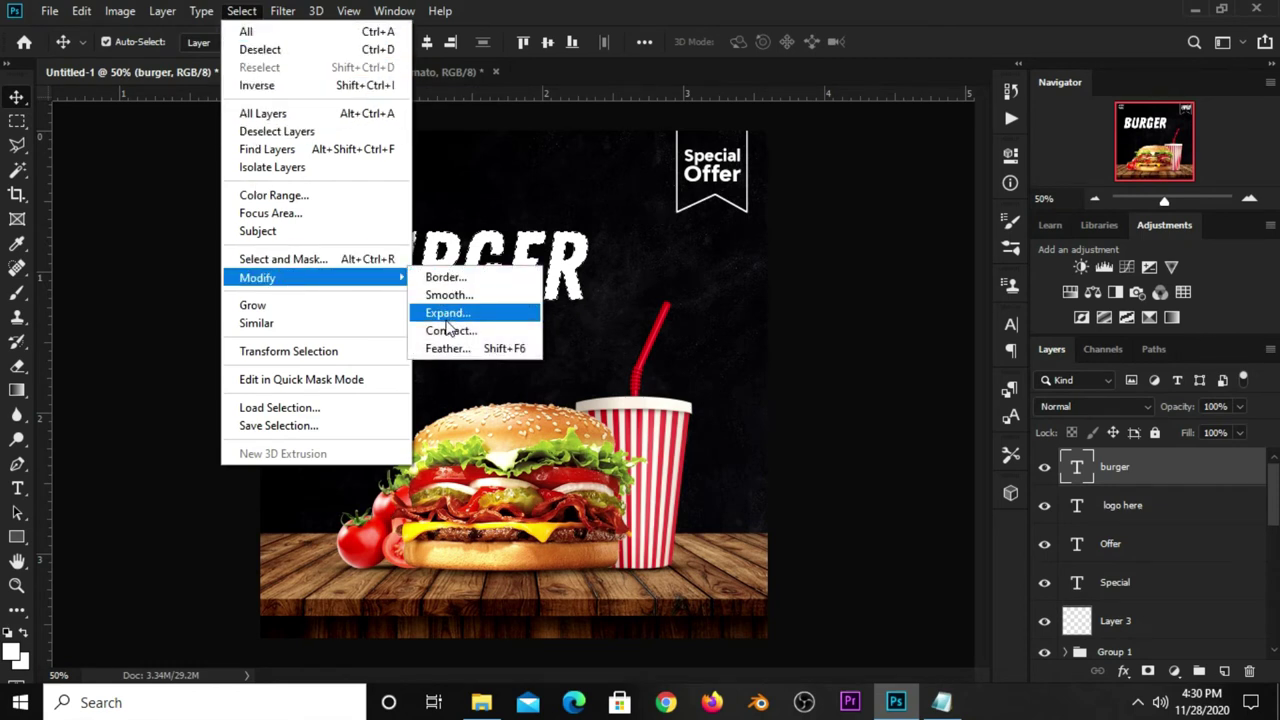
{"action": "left_click", "coordinate": [446, 314]}
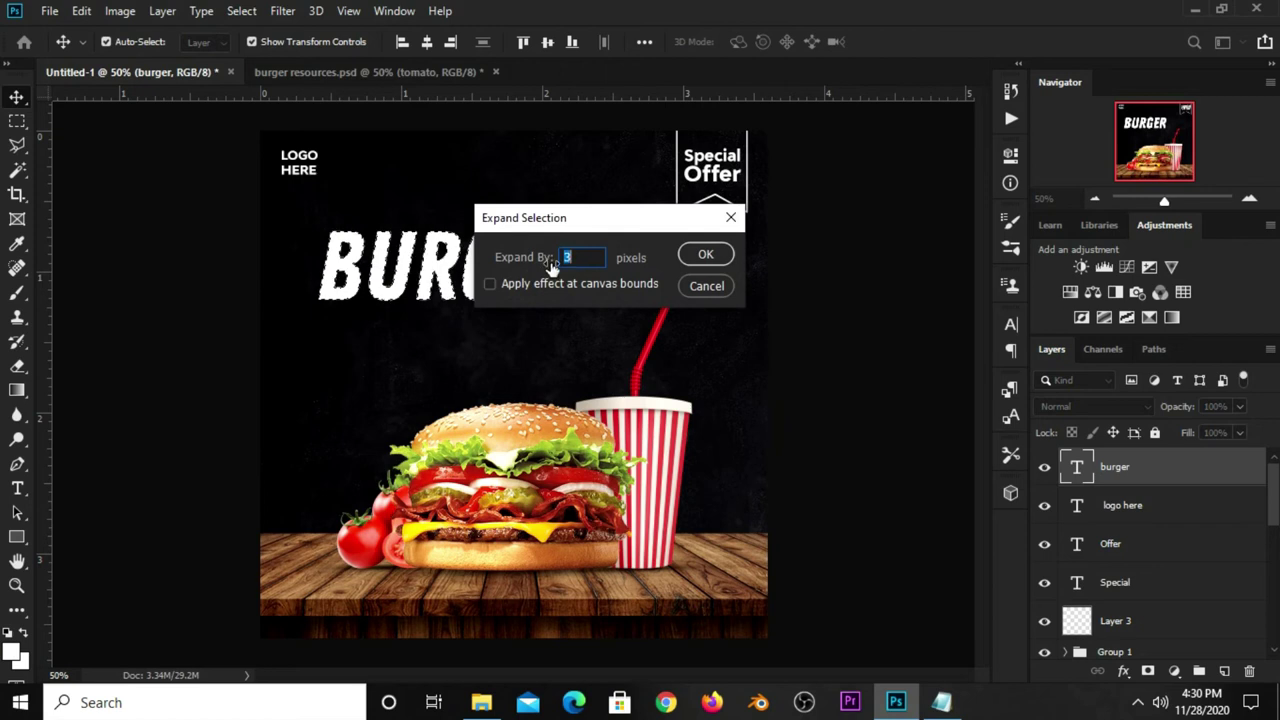
{"action": "left_click", "coordinate": [705, 255]}
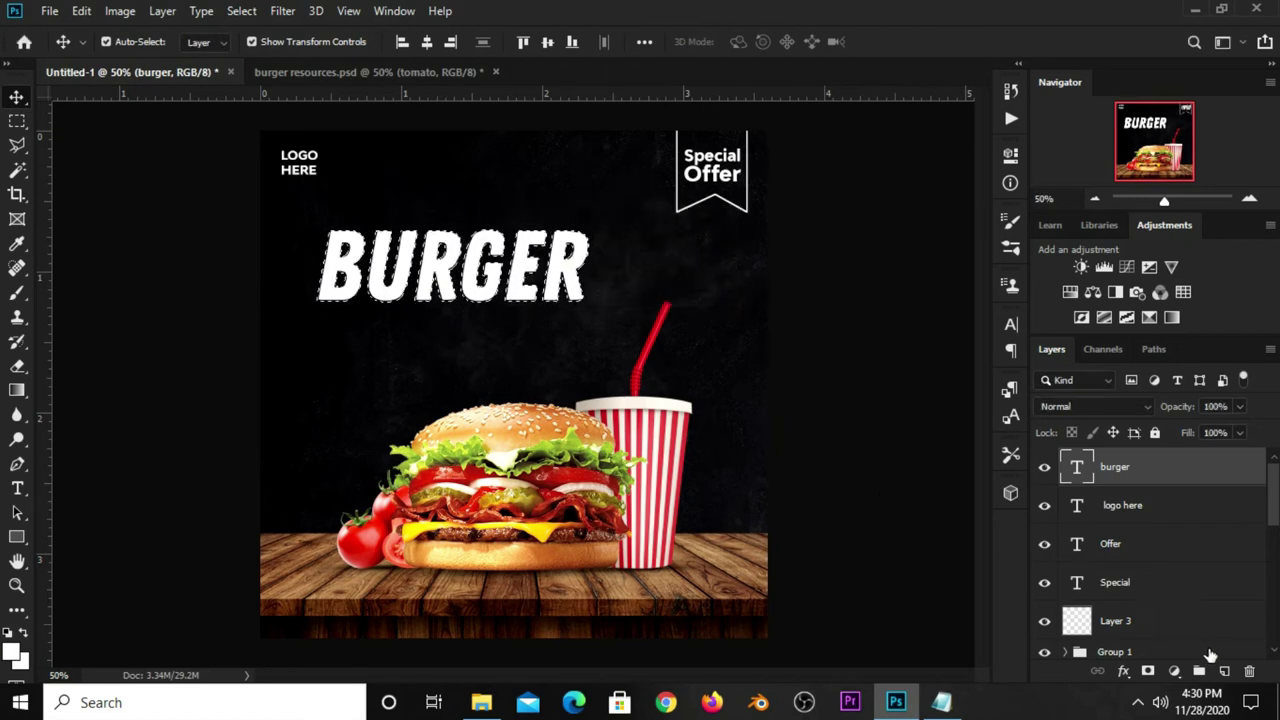
Stroke the expanded selection 2 px white on a new layer, then deselect.
{"action": "left_click", "coordinate": [1226, 672]}
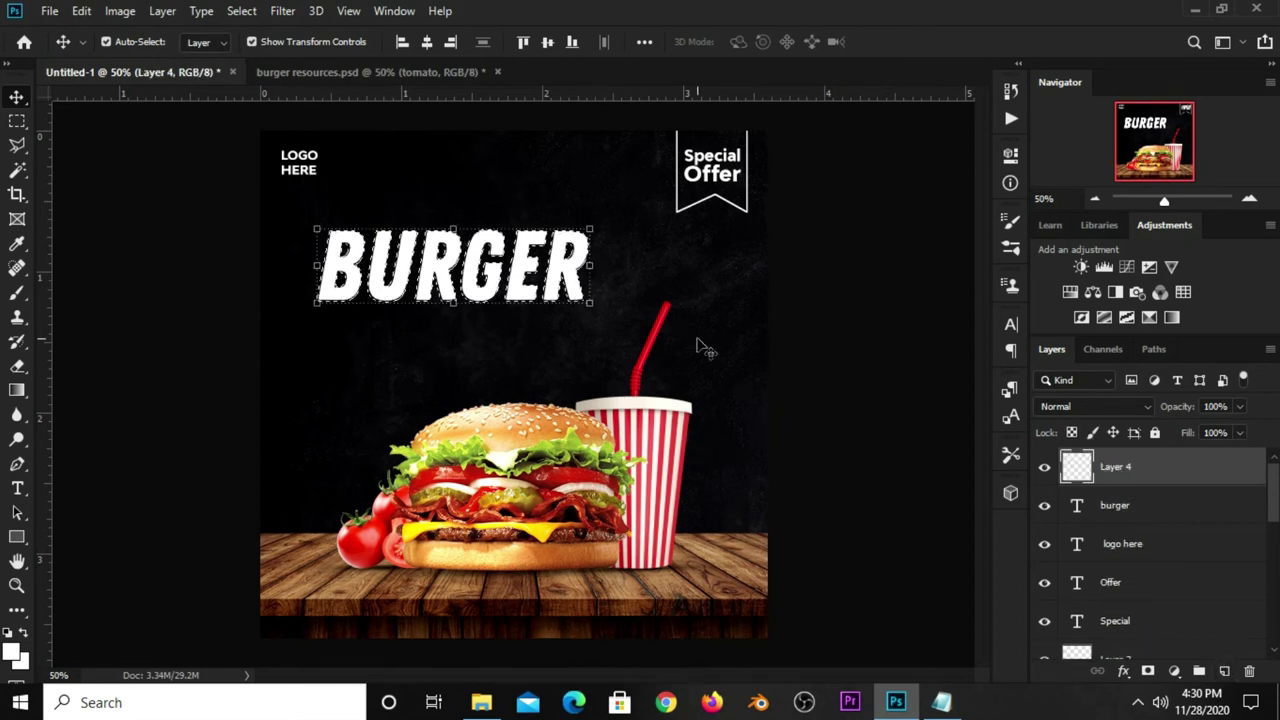
{"action": "left_click", "coordinate": [17, 121]}
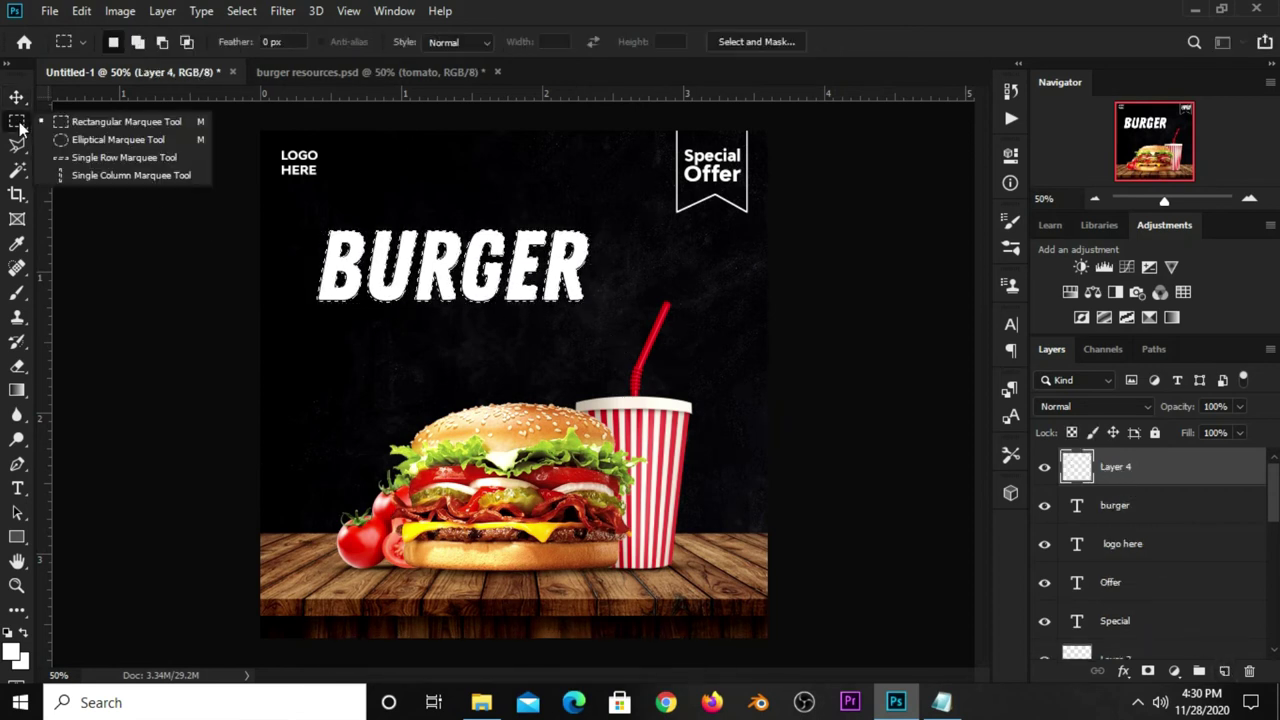
{"action": "left_click", "coordinate": [70, 123]}
{"action": "right_click", "coordinate": [447, 278]}
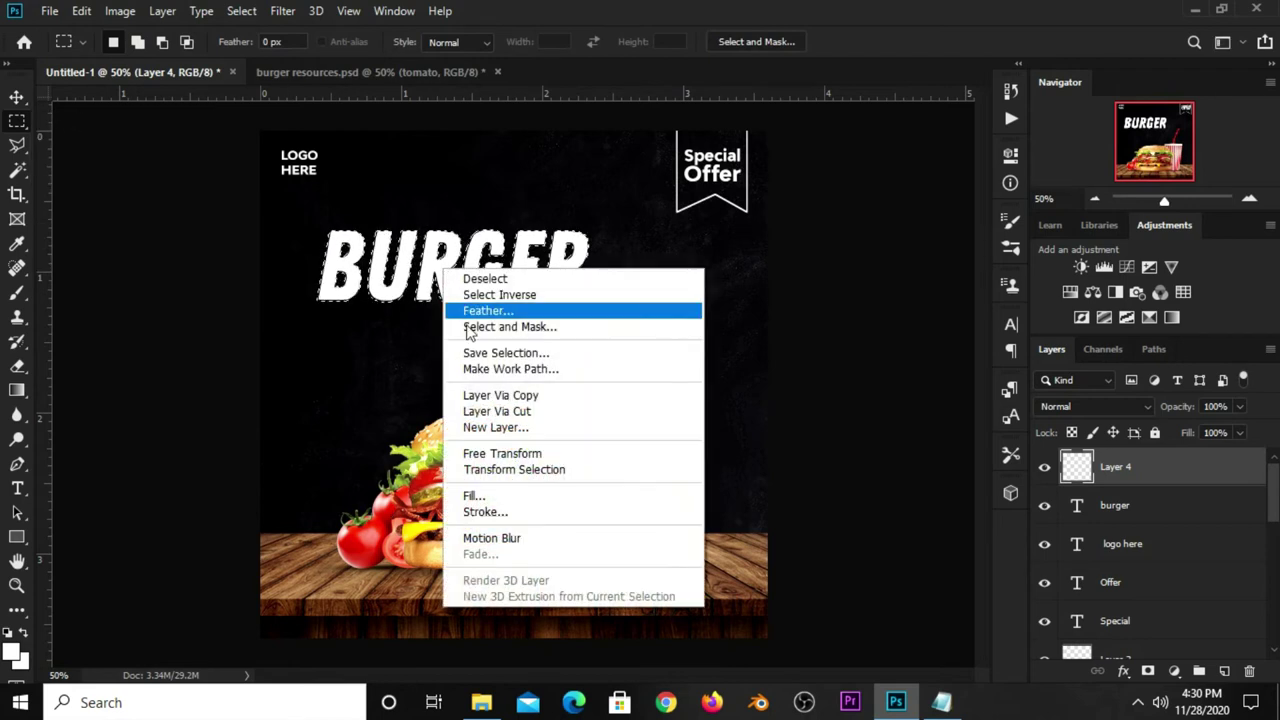
{"action": "left_click", "coordinate": [521, 516]}
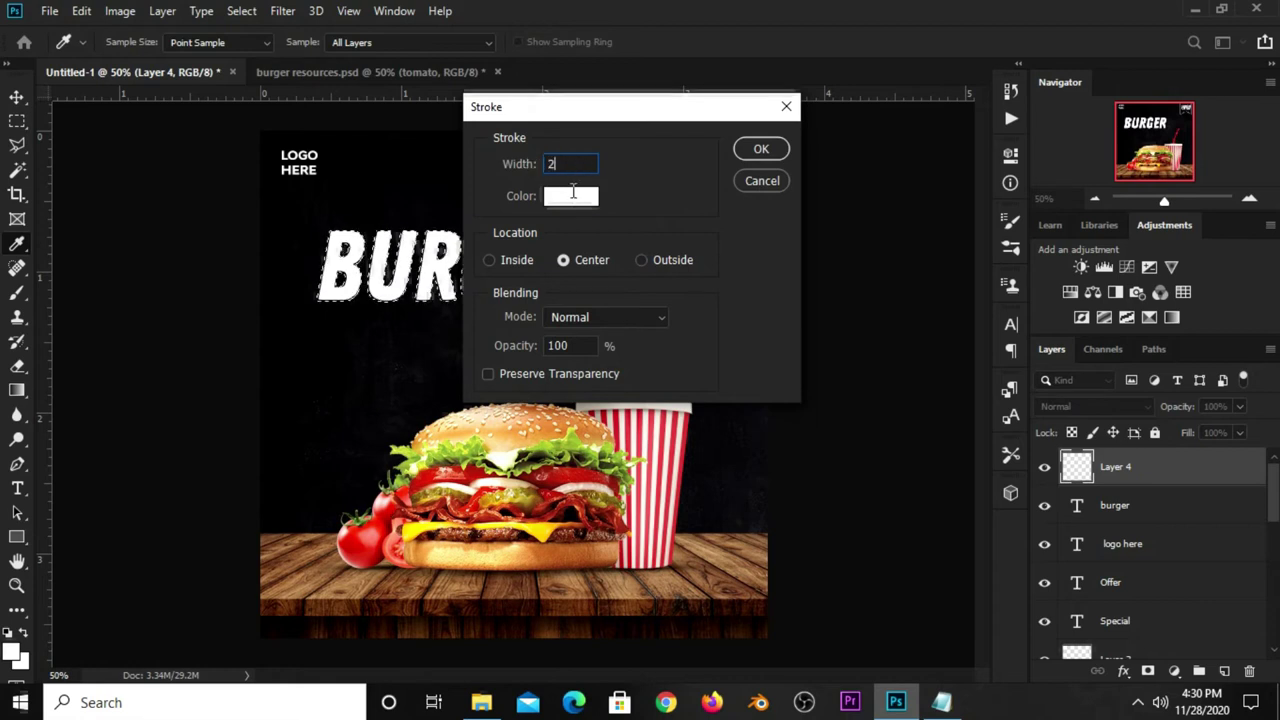
{"action": "left_click", "coordinate": [758, 150]}
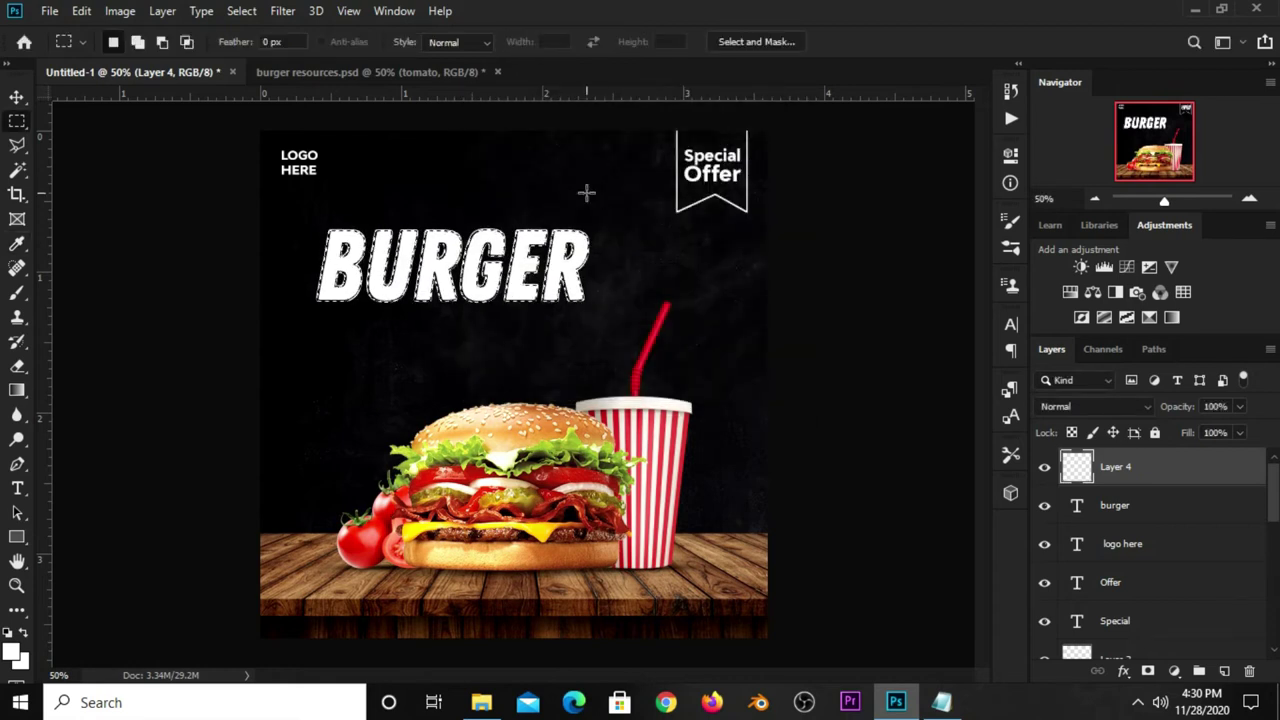
{"action": "key", "text": "ctrl+d"}
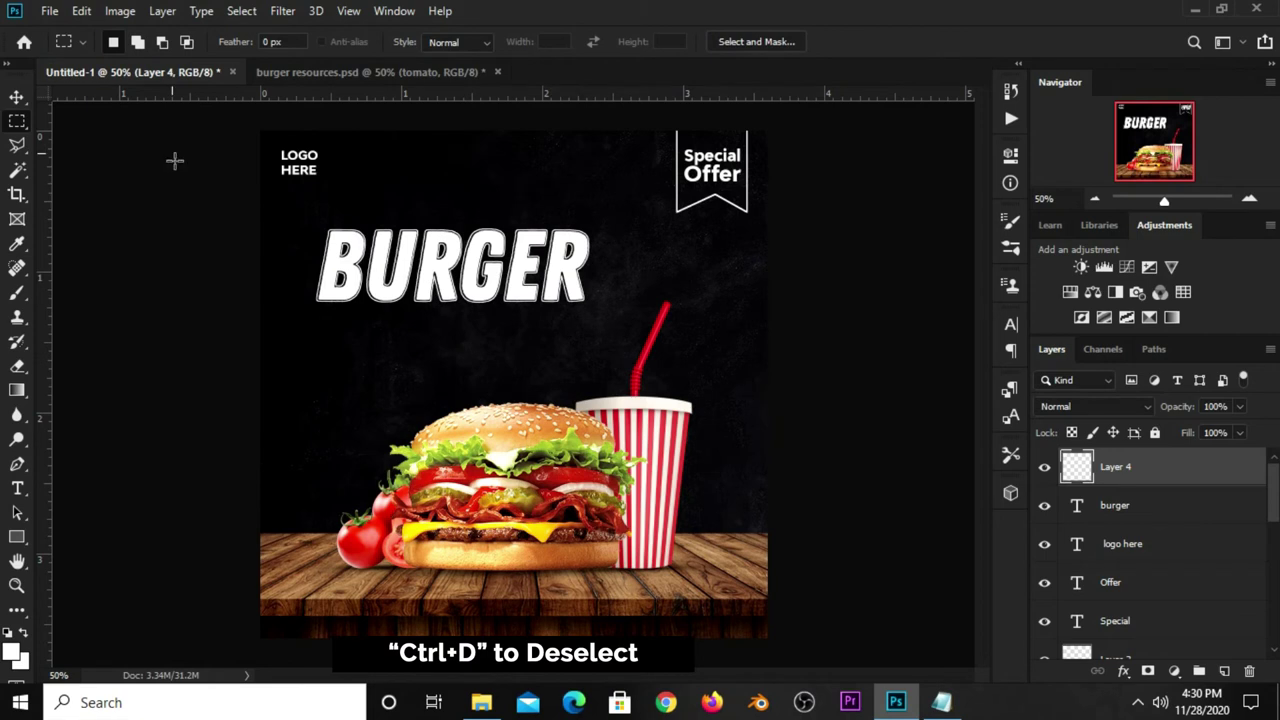
Check the outline layer and nudge it one pixel right.
{"action": "left_click", "coordinate": [16, 97]}
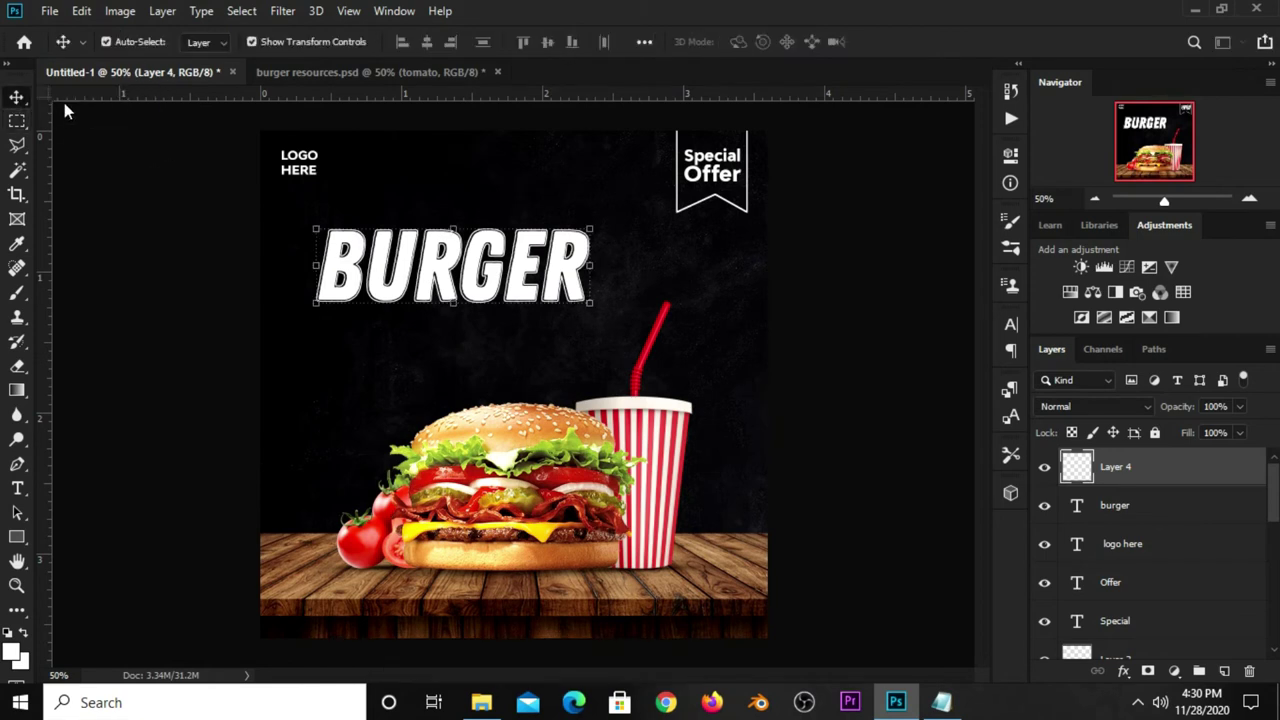
{"action": "left_click", "coordinate": [1044, 467]}
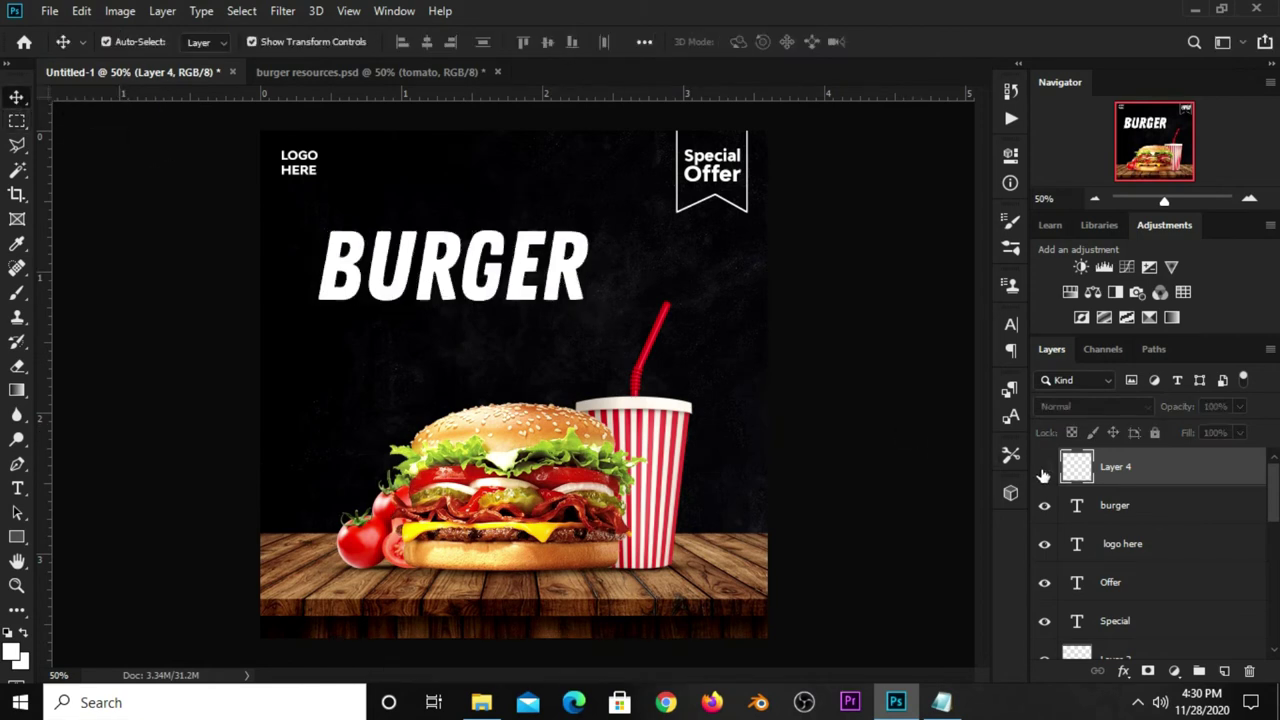
{"action": "left_click", "coordinate": [1044, 467]}
{"action": "key", "text": "Right"}
{"action": "key", "text": "Right"}
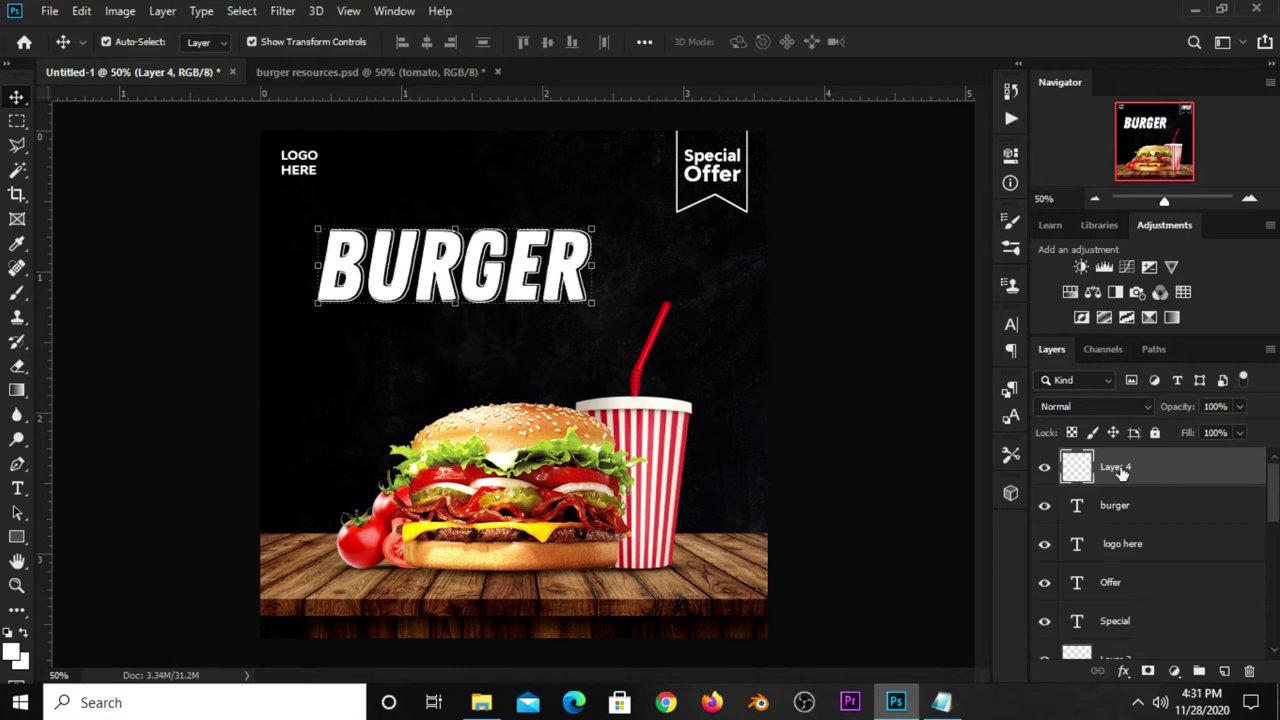
{"action": "left_click", "coordinate": [838, 358]}
Group the outline layer with the BURGER text as Group 2.
{"action": "left_click", "coordinate": [1120, 467]}
{"action": "key", "text": "alt+bracketleft"}
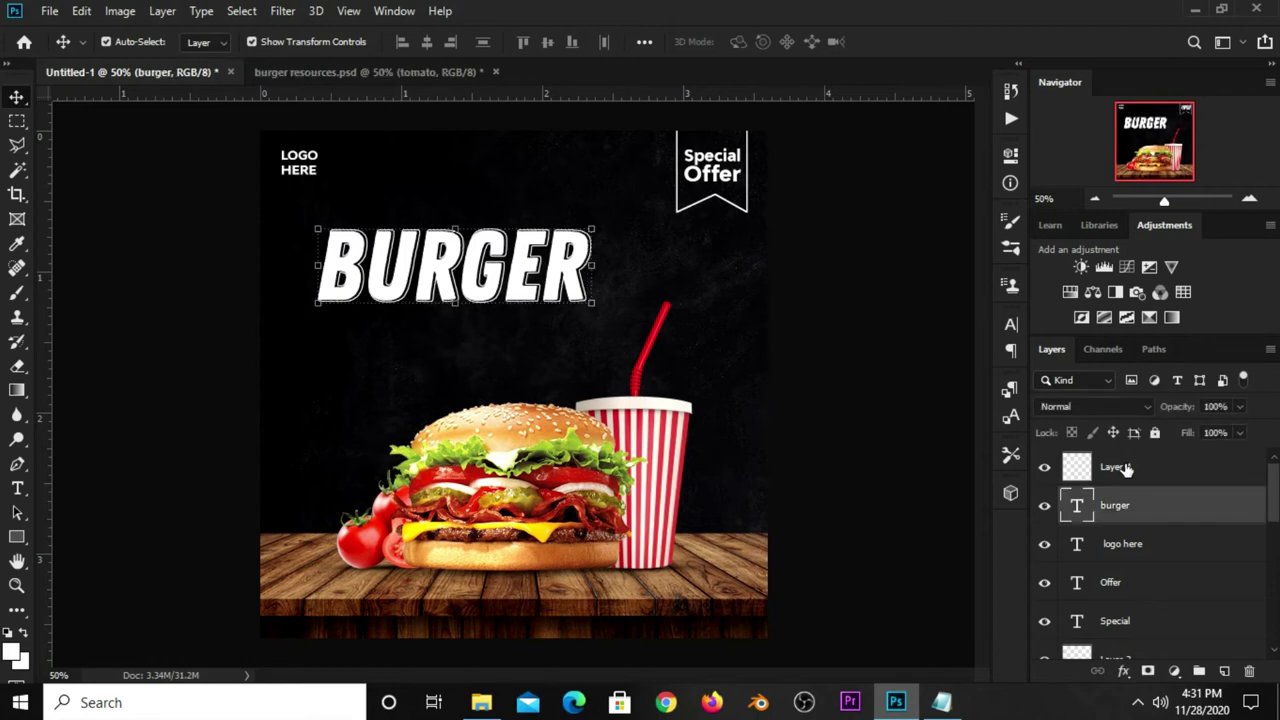
{"action": "left_click", "coordinate": [1125, 468], "text": "ctrl"}
{"action": "key", "text": "ctrl+g"}
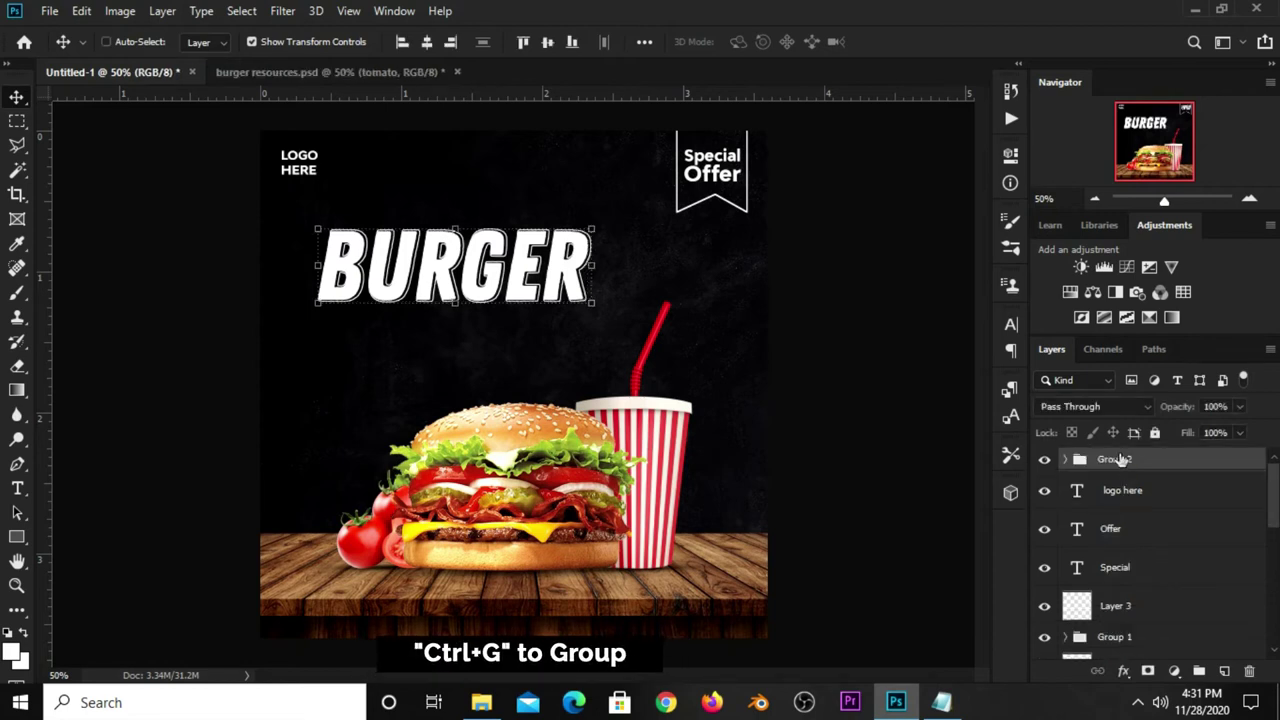
{"action": "left_click", "coordinate": [1044, 462]}
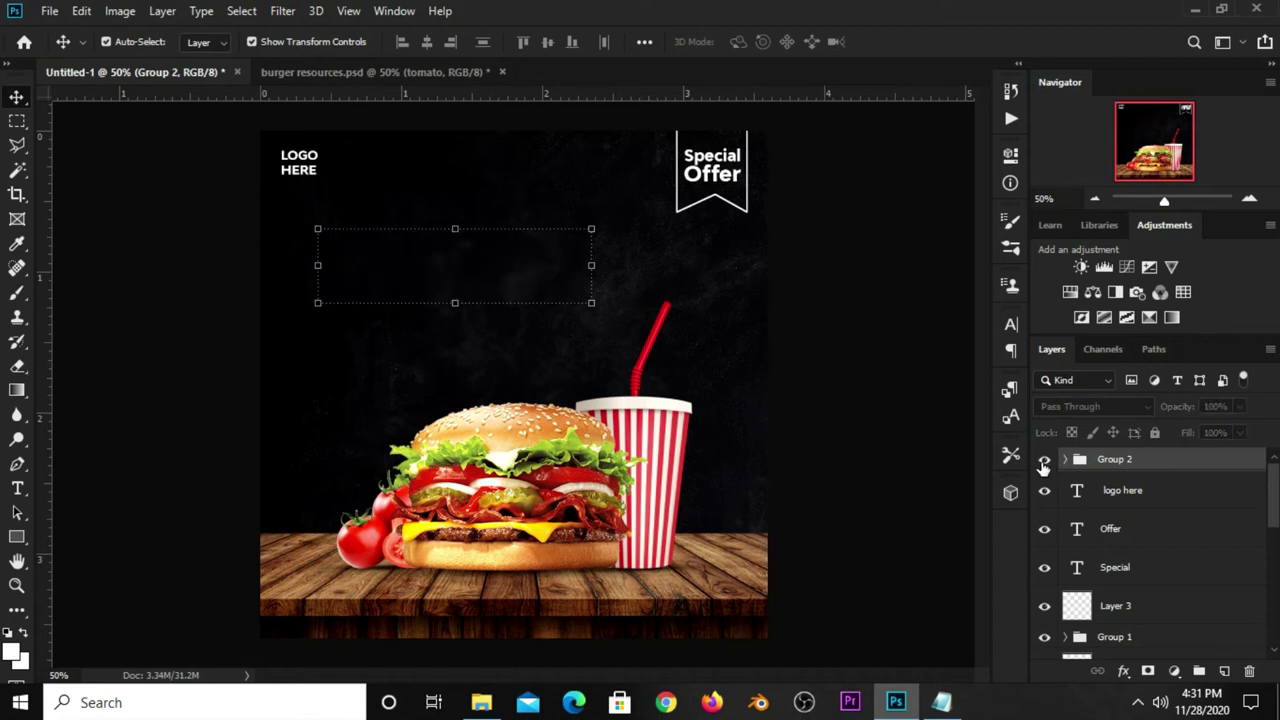
{"action": "left_click", "coordinate": [1044, 464]}
{"action": "left_click", "coordinate": [836, 303]}
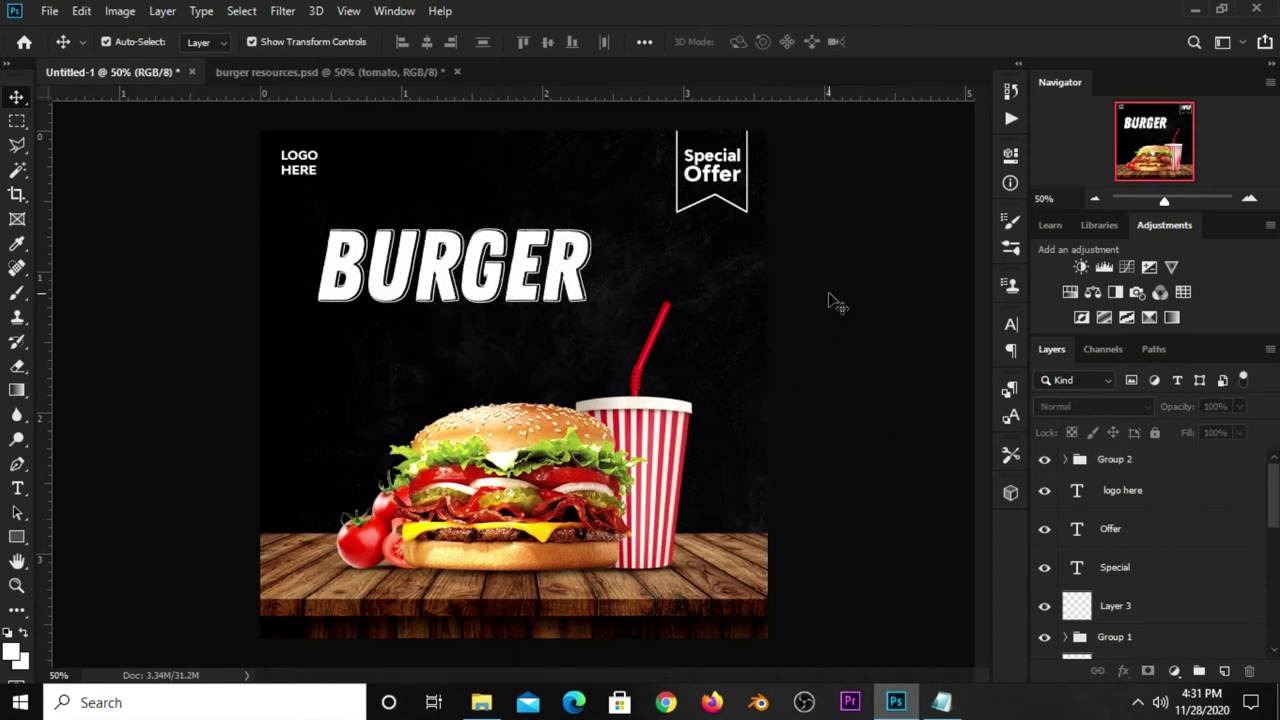
Copy the word 'delicious' from the Notepad notes.
{"action": "left_click", "coordinate": [942, 702]}
{"action": "left_click", "coordinate": [733, 370]}
{"action": "double_click", "coordinate": [728, 384]}
{"action": "right_click", "coordinate": [722, 380]}
{"action": "left_click", "coordinate": [751, 432]}
{"action": "left_click", "coordinate": [877, 14]}
Add a new text layer reading 'DELICIOUS' near BURGER.
{"action": "left_click", "coordinate": [20, 488]}
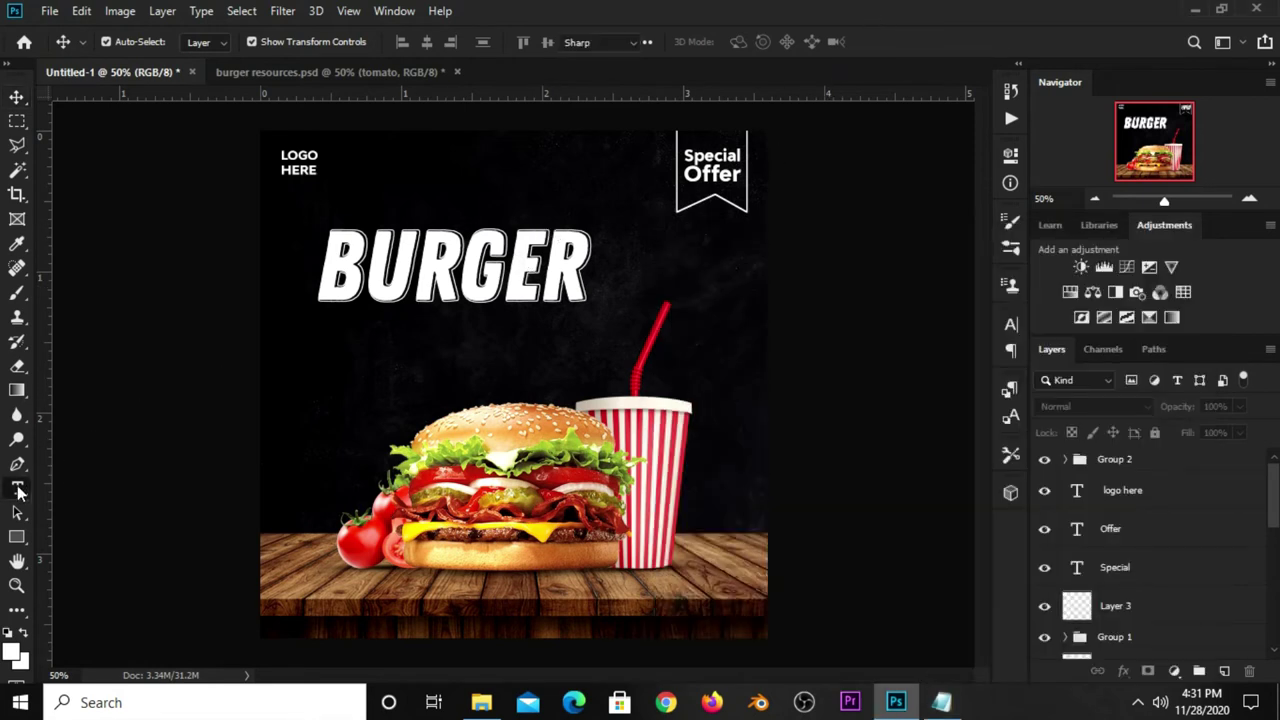
{"action": "left_click", "coordinate": [354, 361]}
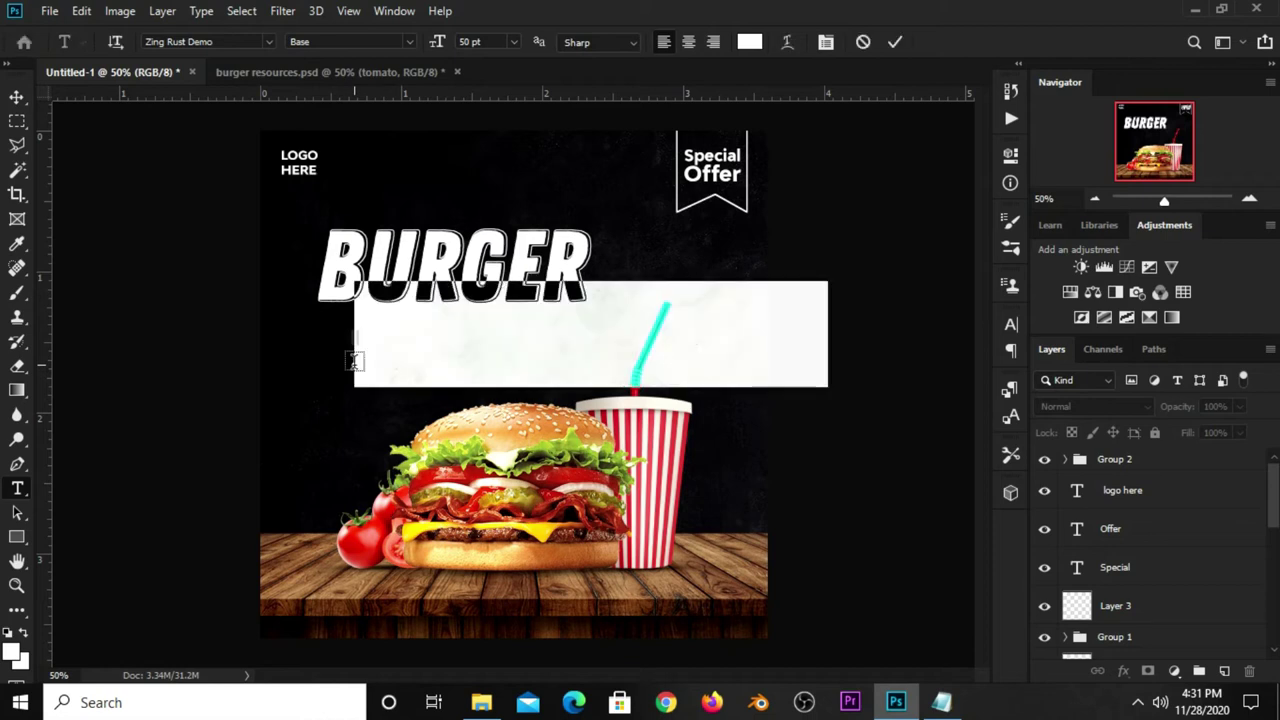
{"action": "type", "text": "DELICIOUS"}
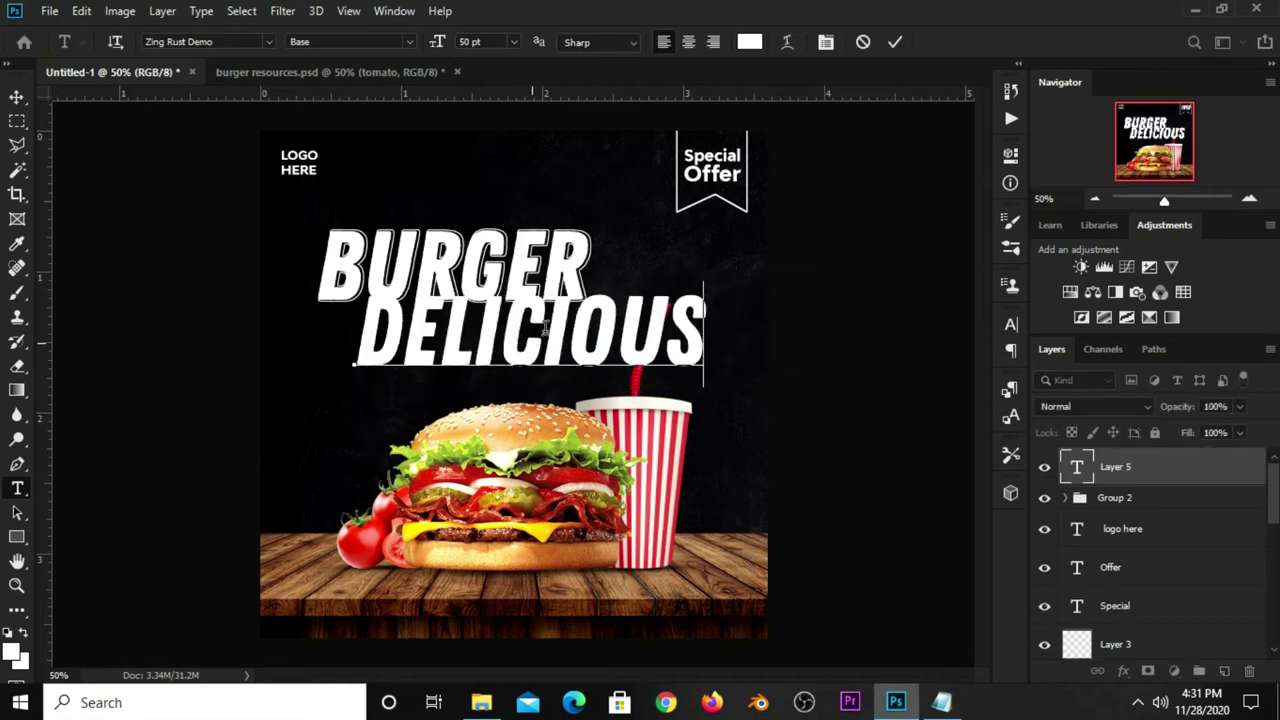
{"action": "left_click", "coordinate": [895, 42]}
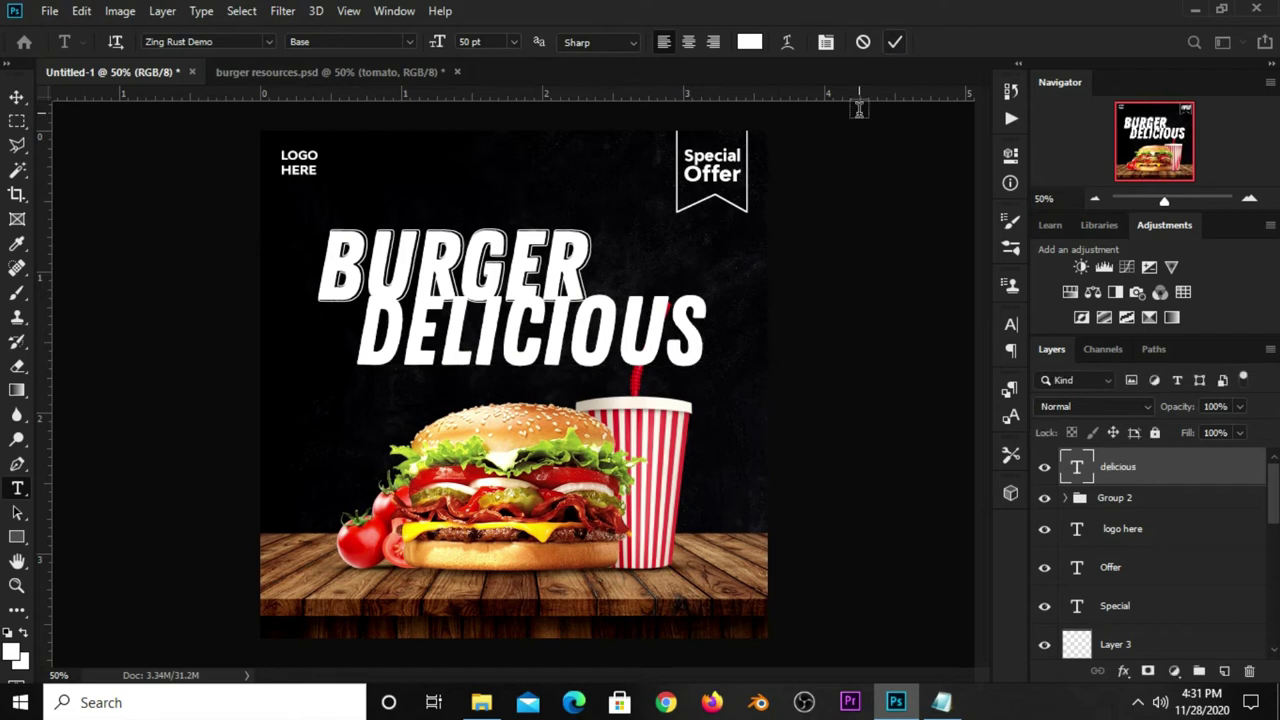
Set the DELICIOUS text size to 16 pt.
{"action": "left_click", "coordinate": [1011, 324]}
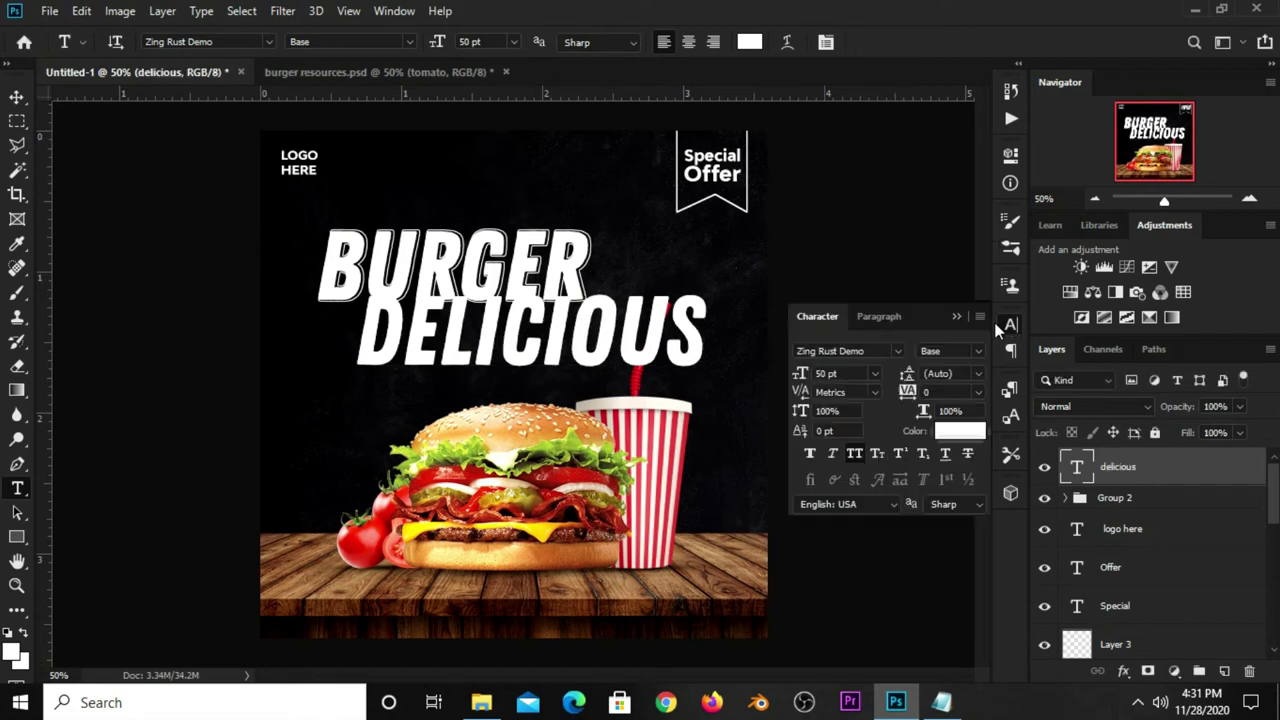
{"action": "left_click", "coordinate": [874, 373]}
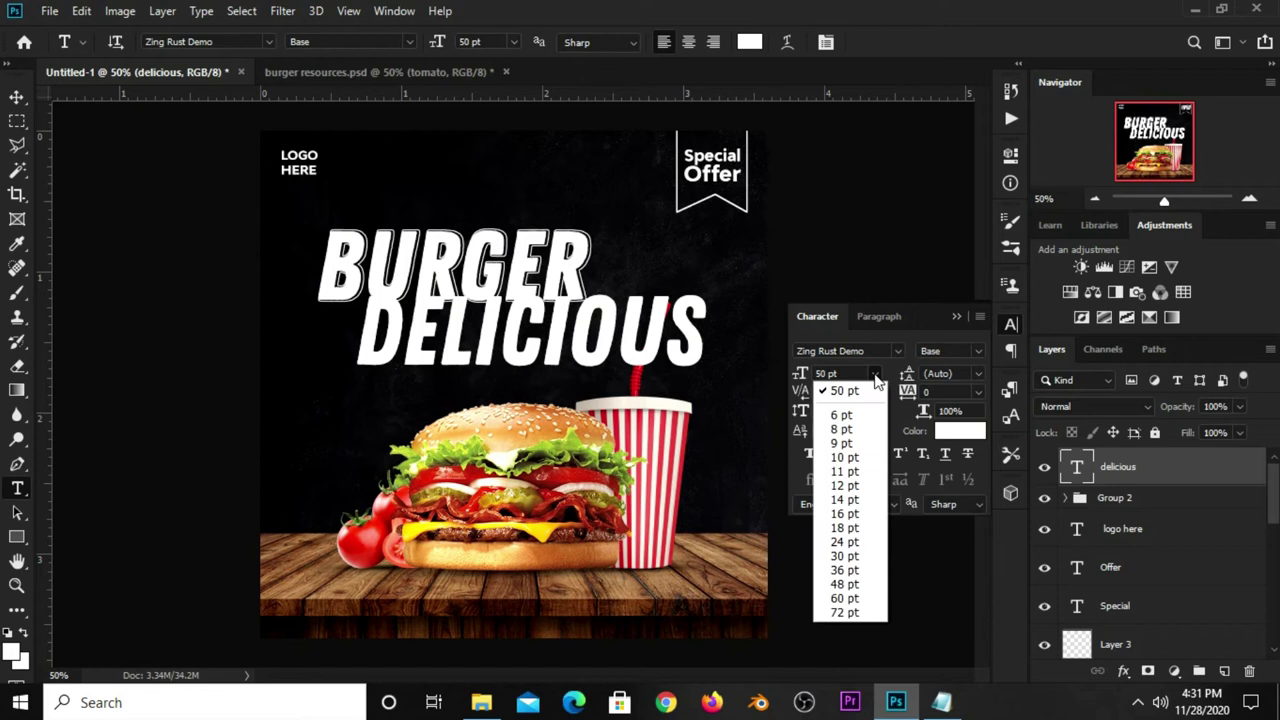
{"action": "left_click", "coordinate": [852, 545]}
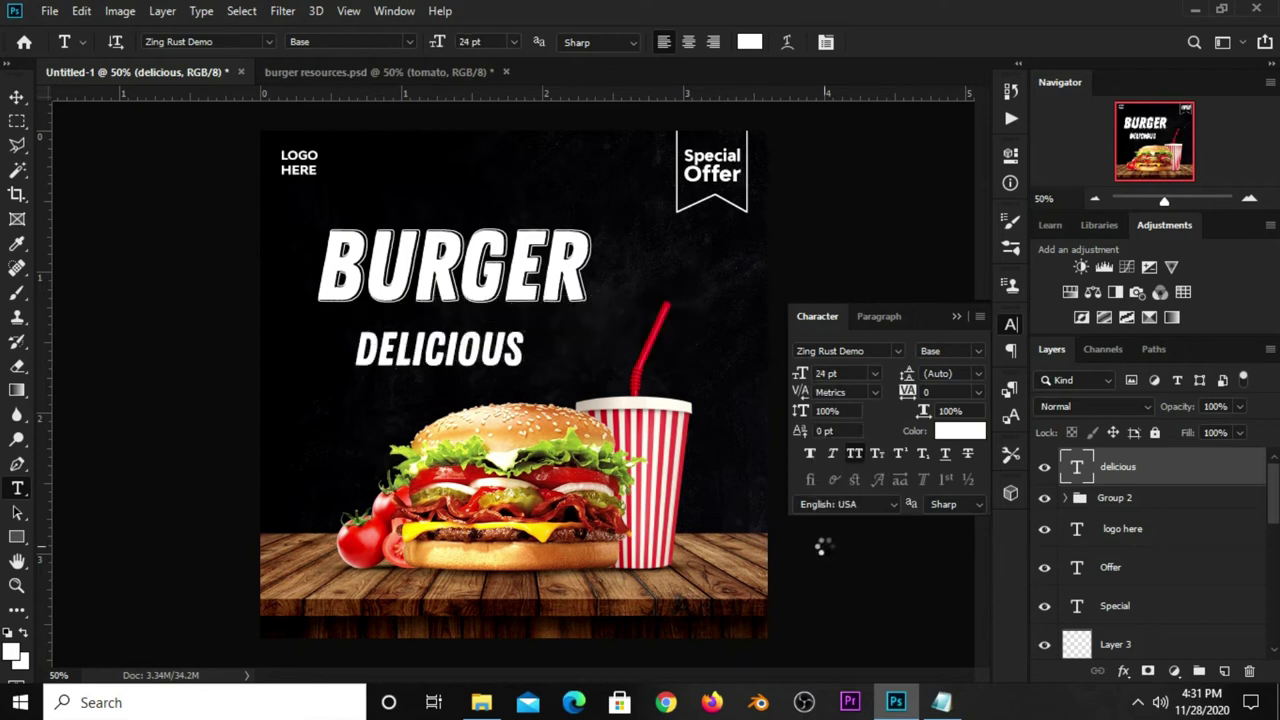
{"action": "left_click", "coordinate": [957, 317]}
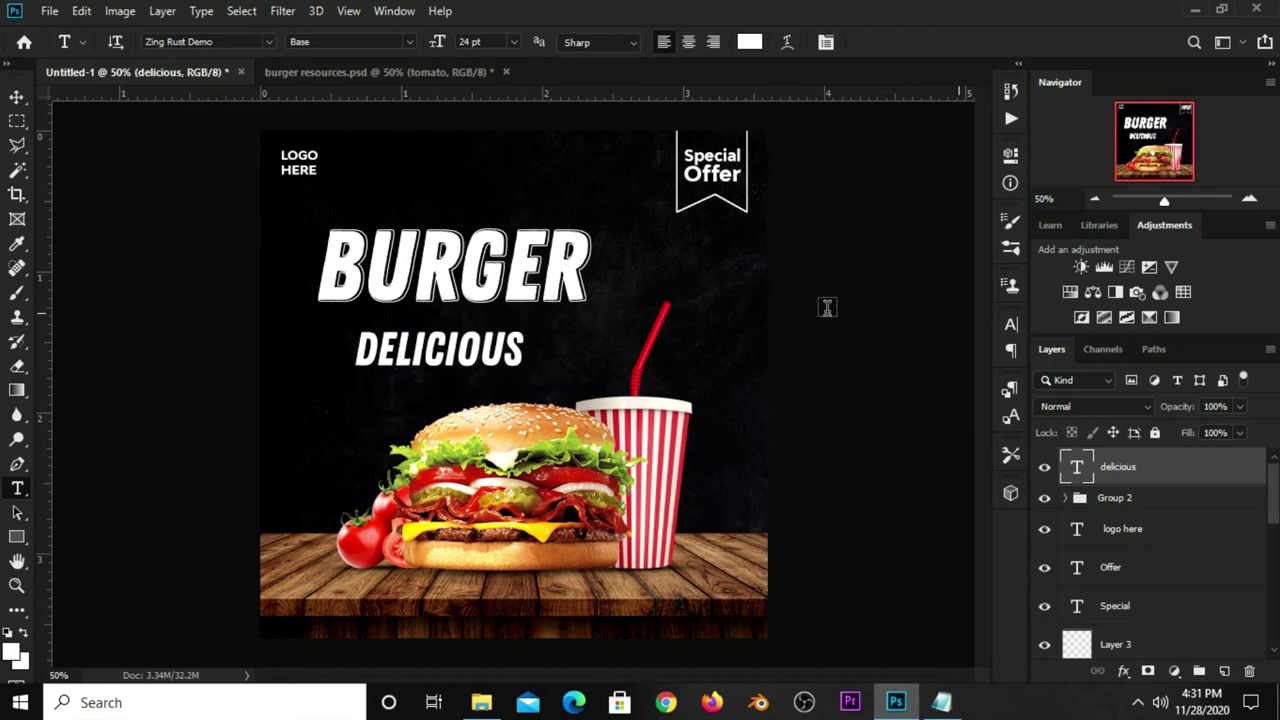
{"action": "left_click", "coordinate": [22, 104]}
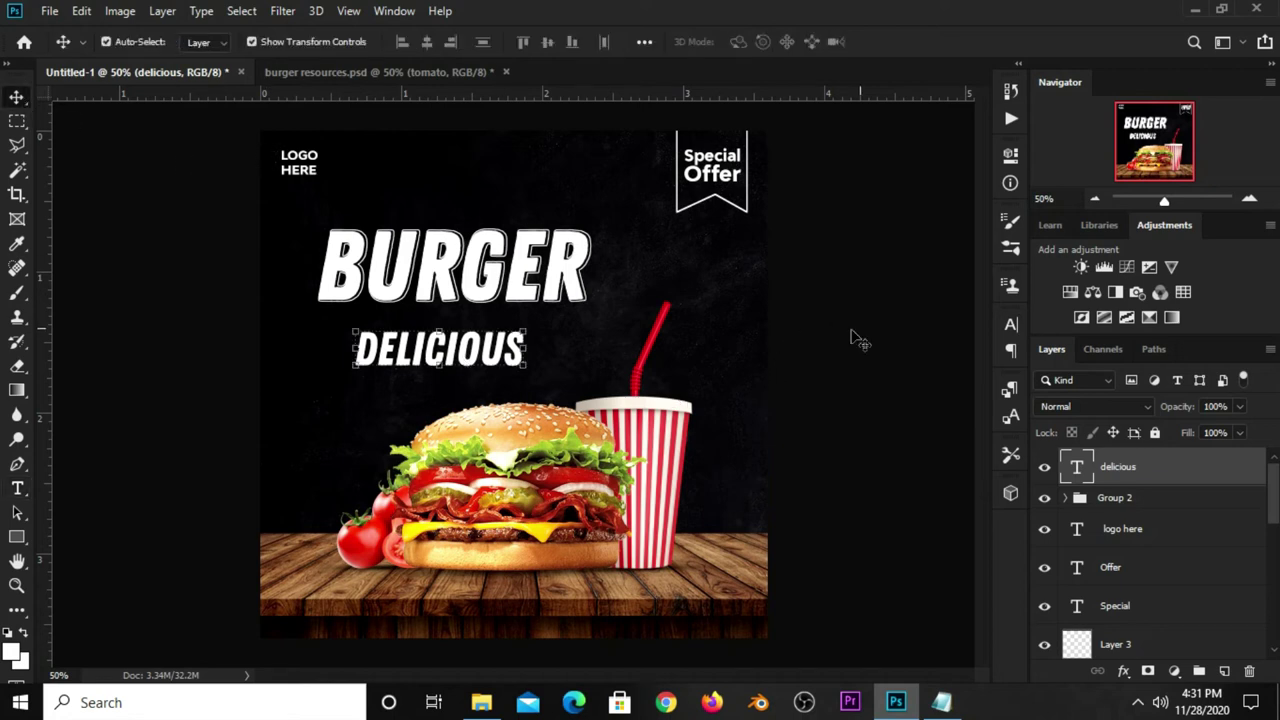
{"action": "left_click", "coordinate": [1011, 324]}
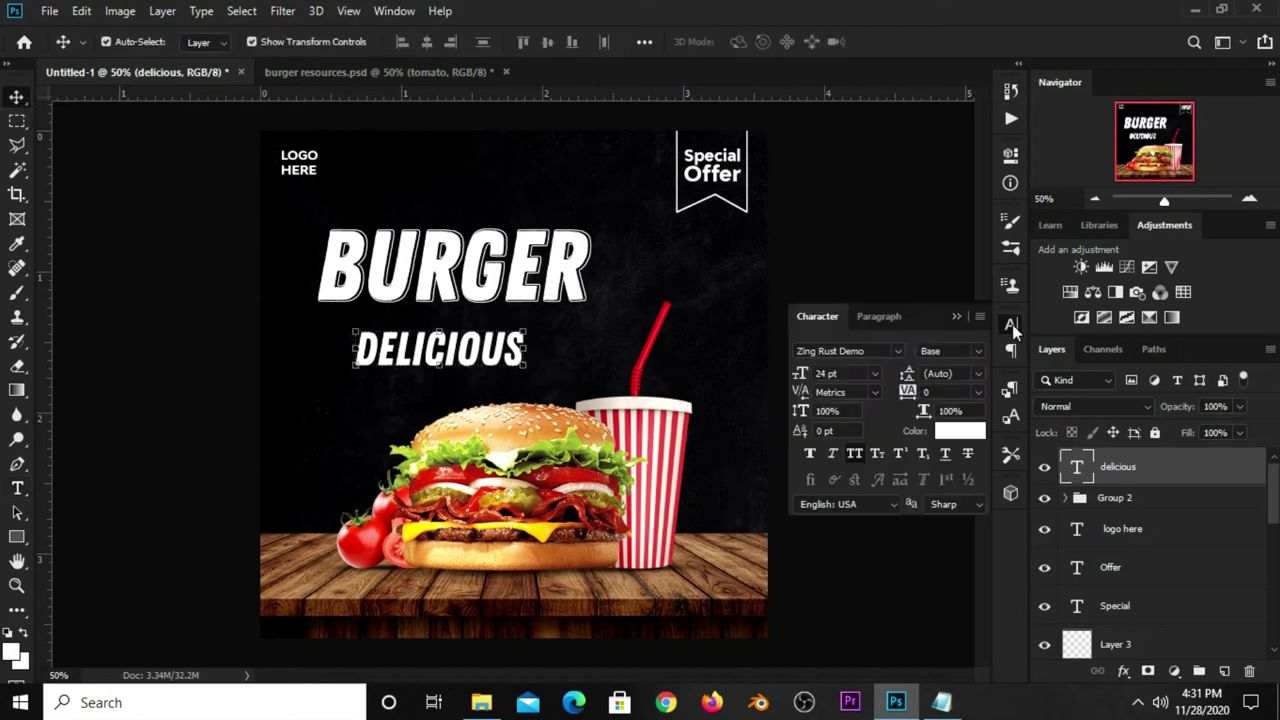
{"action": "left_click", "coordinate": [846, 375]}
{"action": "type", "text": "16"}
{"action": "key", "text": "Return"}
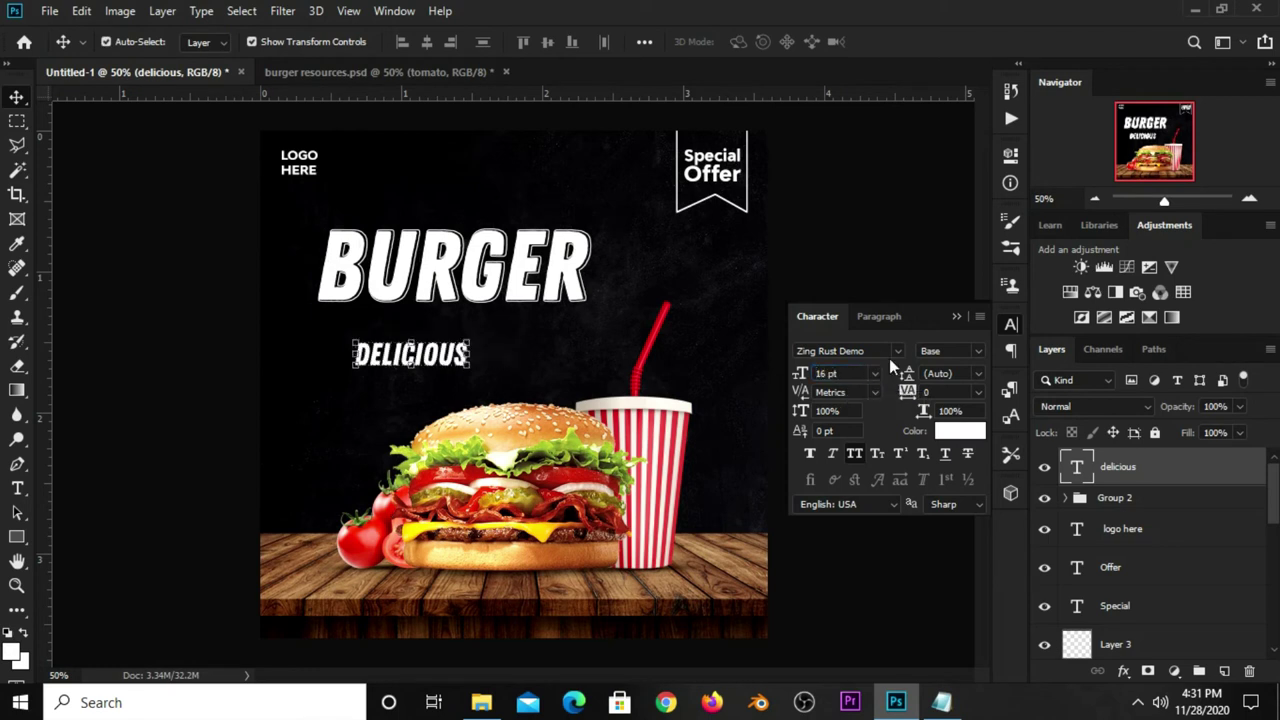
{"action": "left_click", "coordinate": [964, 319]}
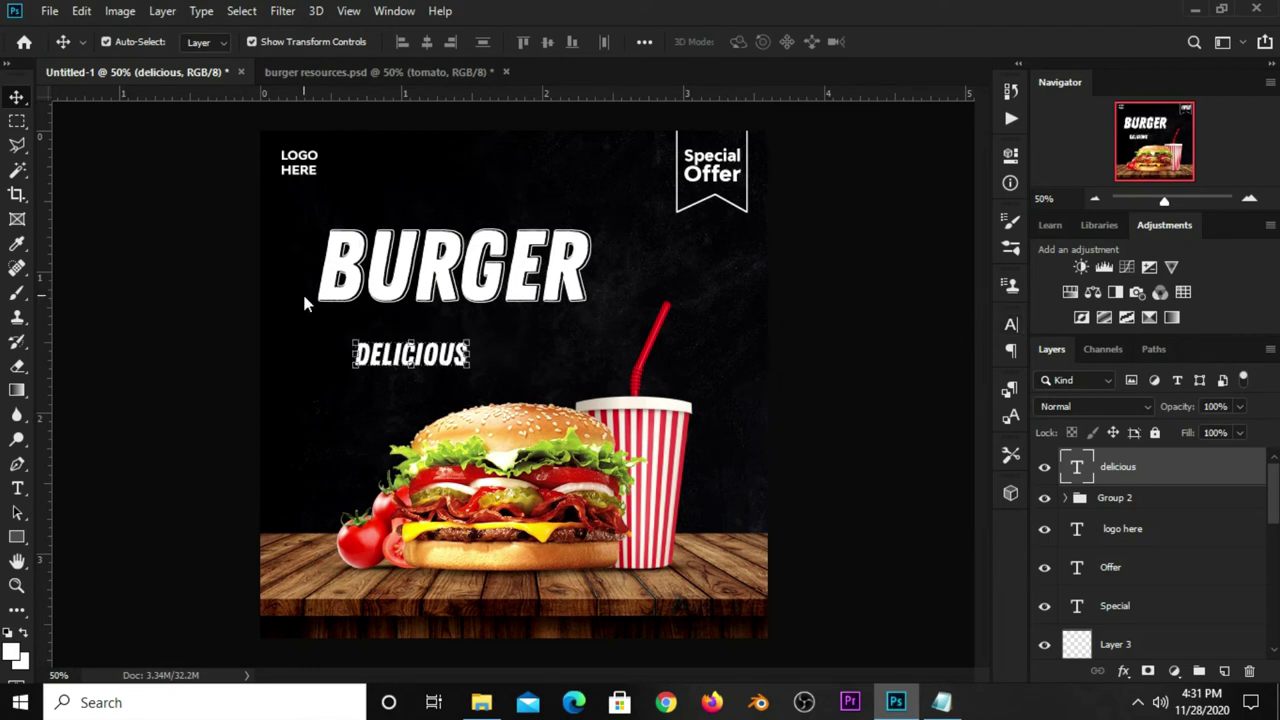
Move DELICIOUS so it sits just above the BURGER headline.
{"action": "key", "text": "ctrl+t"}
{"action": "left_click_drag", "start_coordinate": [437, 362], "coordinate": [437, 328]}
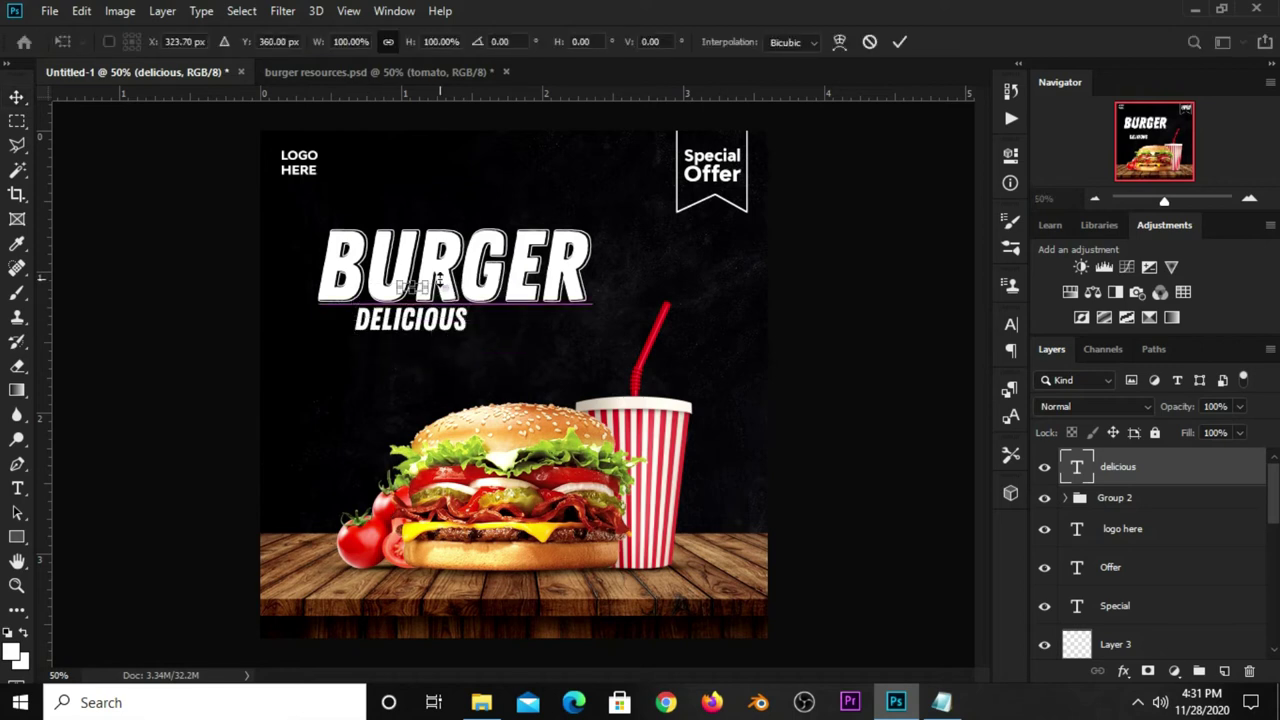
{"action": "key", "text": "Escape"}
{"action": "left_click_drag", "start_coordinate": [424, 290], "coordinate": [419, 290]}
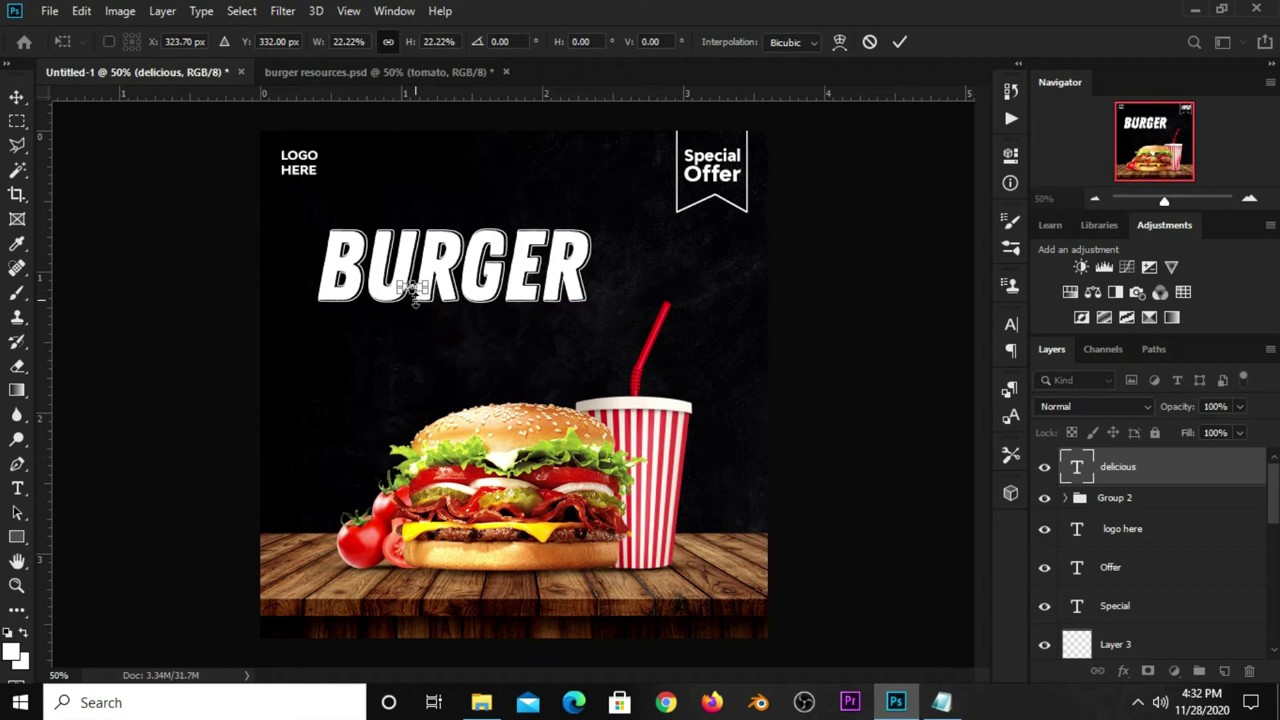
{"action": "key", "text": "Return"}
{"action": "mouse_move", "coordinate": [418, 306]}
{"action": "left_mouse_down"}
{"action": "mouse_move", "coordinate": [425, 345]}
{"action": "mouse_move", "coordinate": [445, 189]}
{"action": "left_mouse_up"}
{"action": "key", "text": "ctrl+t"}
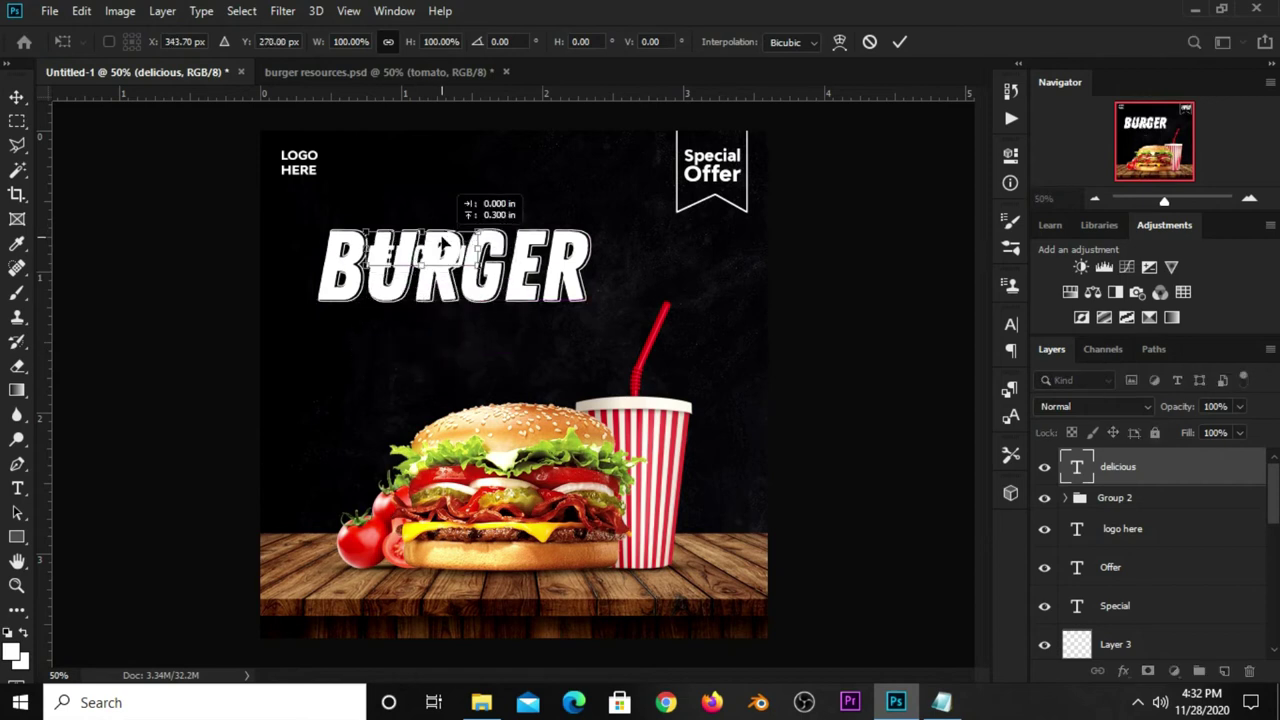
{"action": "key", "text": "Return"}
Enlarge DELICIOUS to about 131% and nudge it slightly left.
{"action": "key", "text": "ctrl+t"}
{"action": "left_click_drag", "start_coordinate": [502, 200], "coordinate": [532, 178]}
{"action": "key", "text": "Return"}
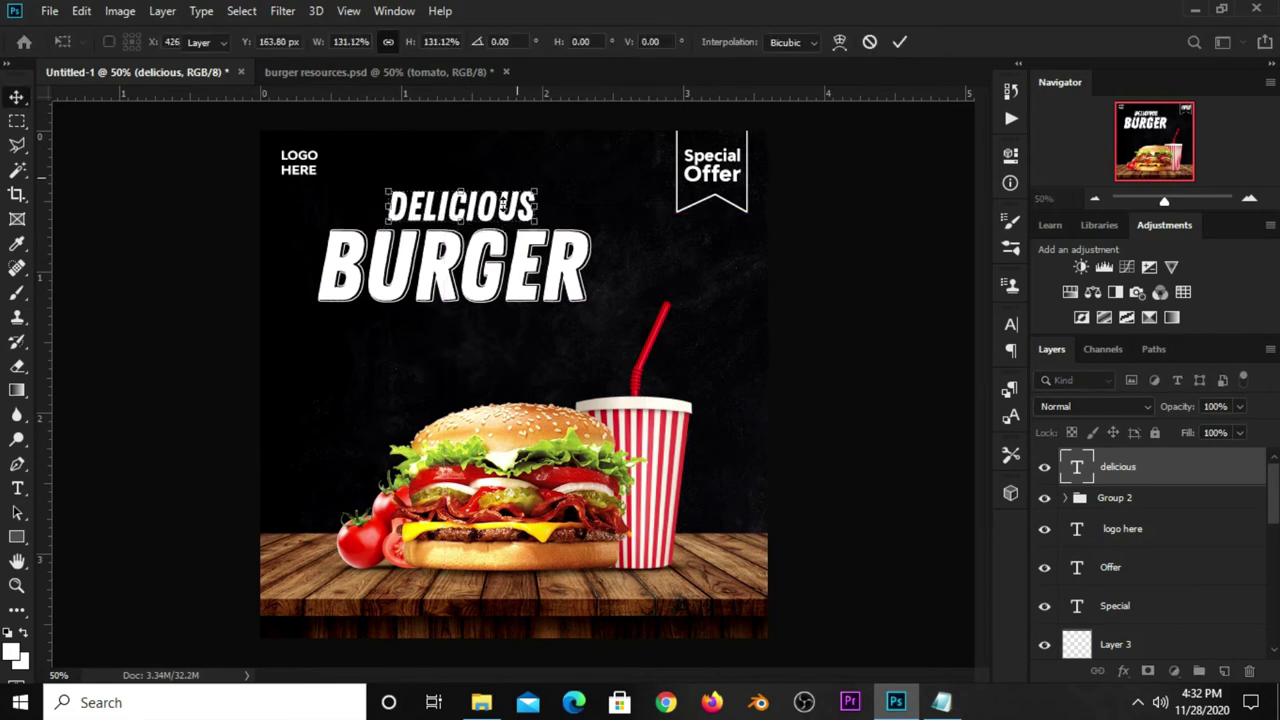
{"action": "left_click_drag", "start_coordinate": [503, 206], "coordinate": [498, 206]}
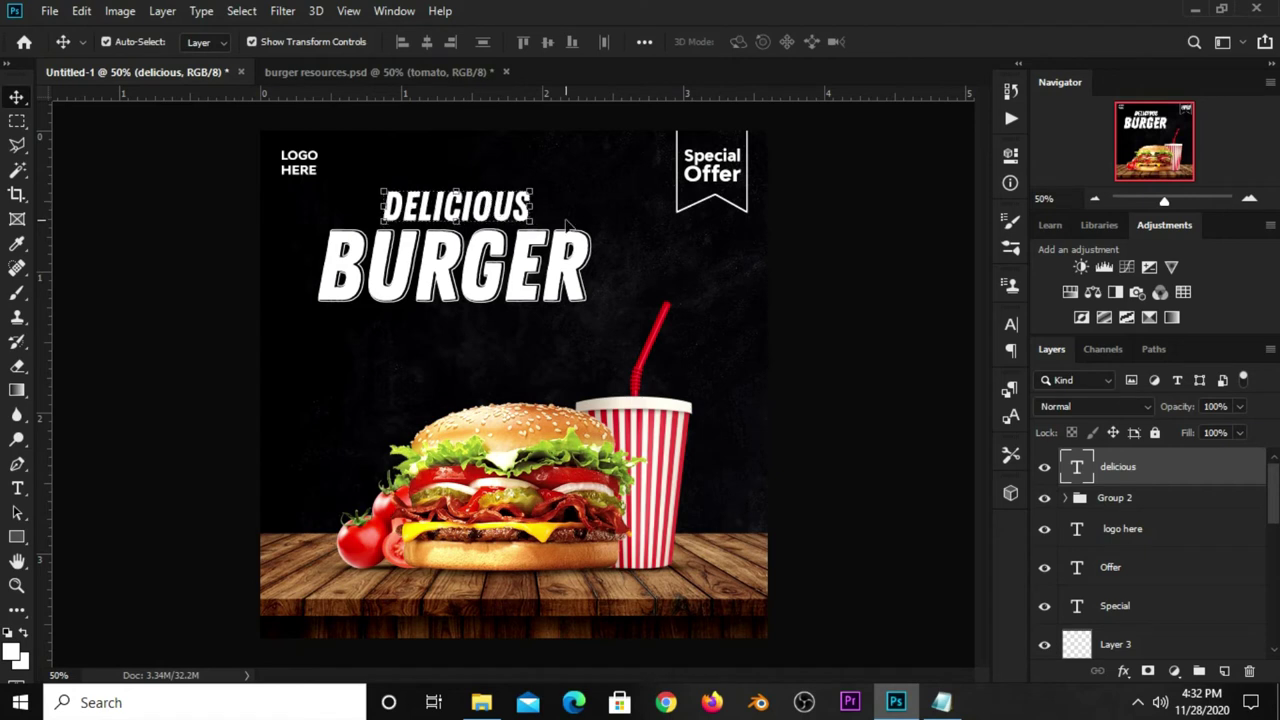
{"action": "left_click", "coordinate": [812, 283]}
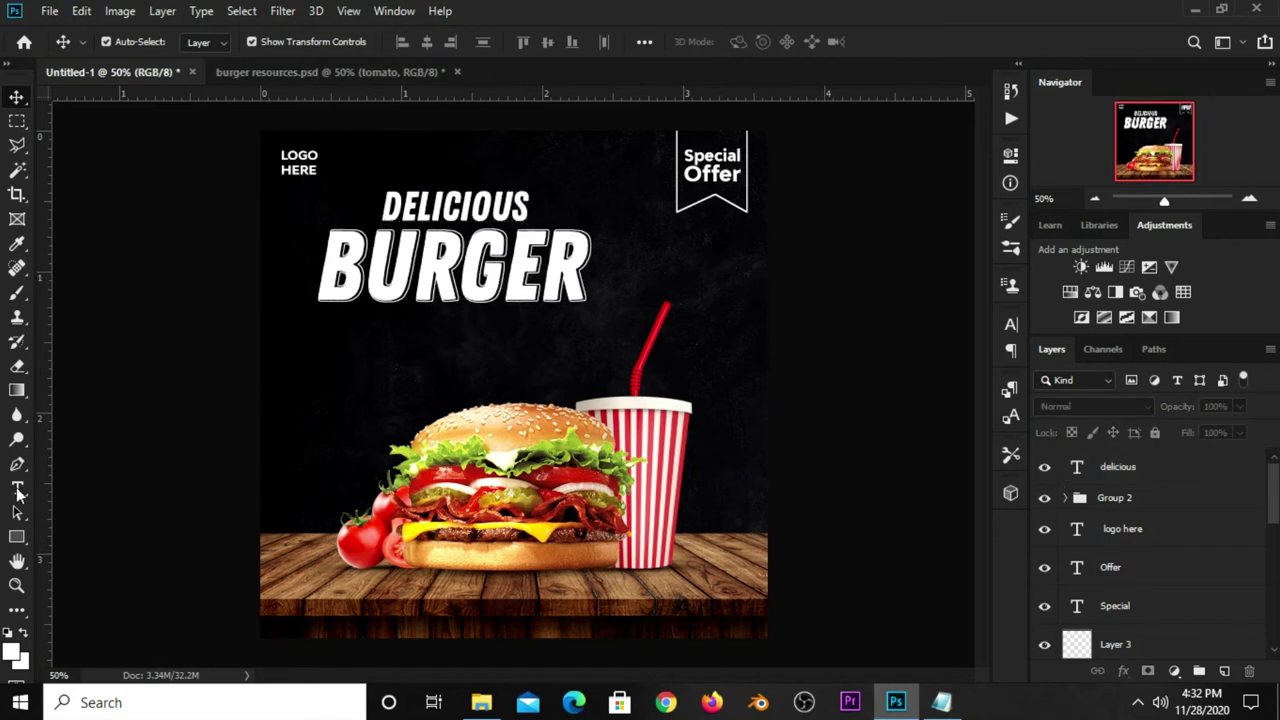
Draw a wide white rectangle just below the BURGER headline.
{"action": "left_click", "coordinate": [18, 537]}
{"action": "left_click", "coordinate": [97, 537]}
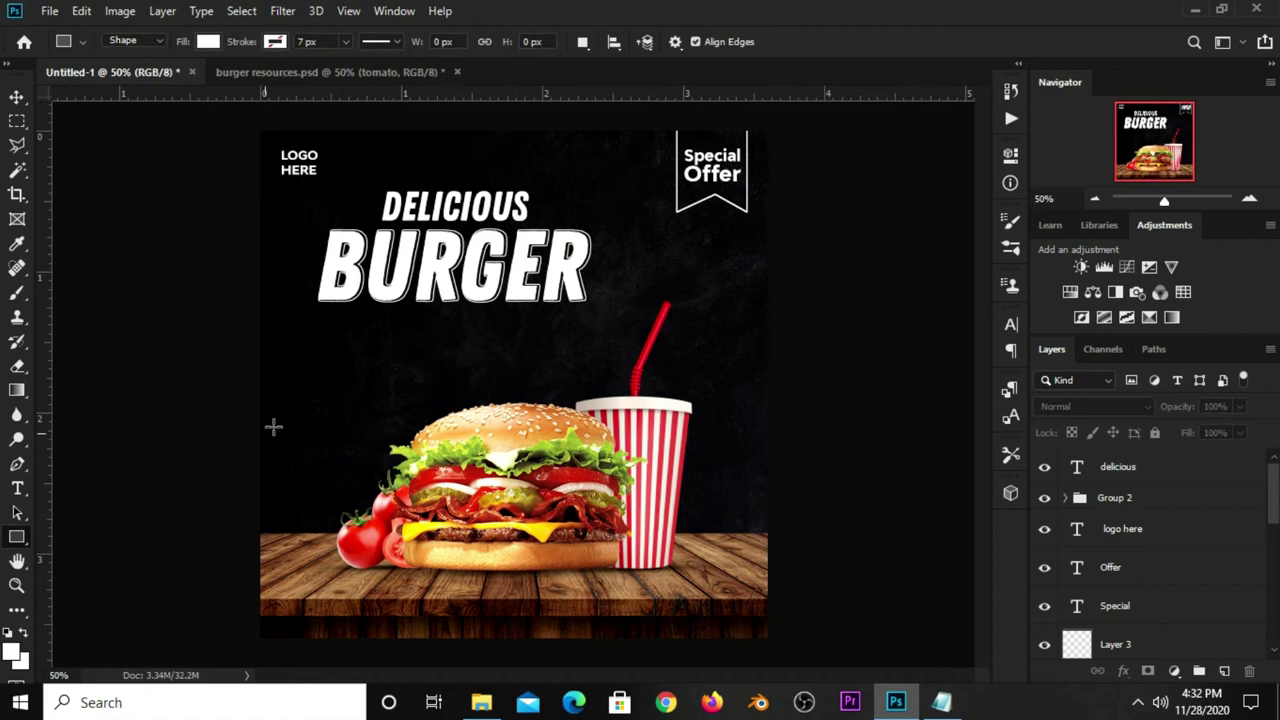
{"action": "left_click", "coordinate": [371, 331]}
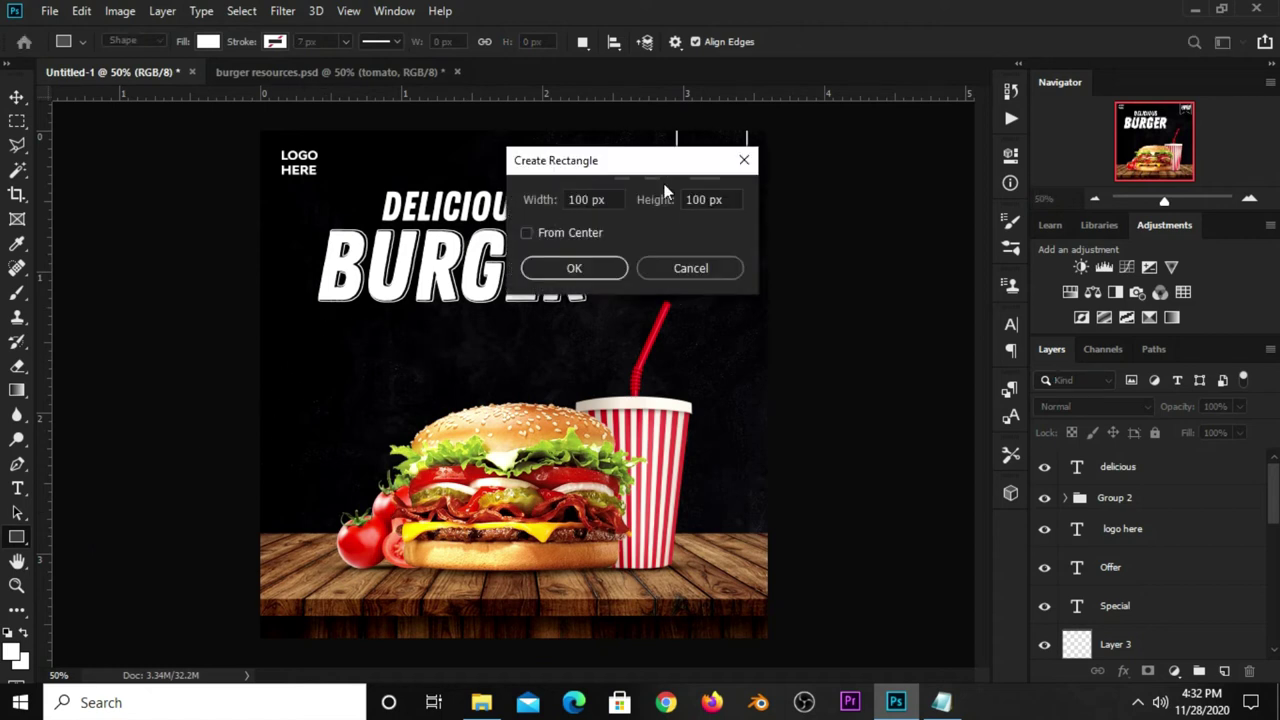
{"action": "left_click", "coordinate": [750, 163]}
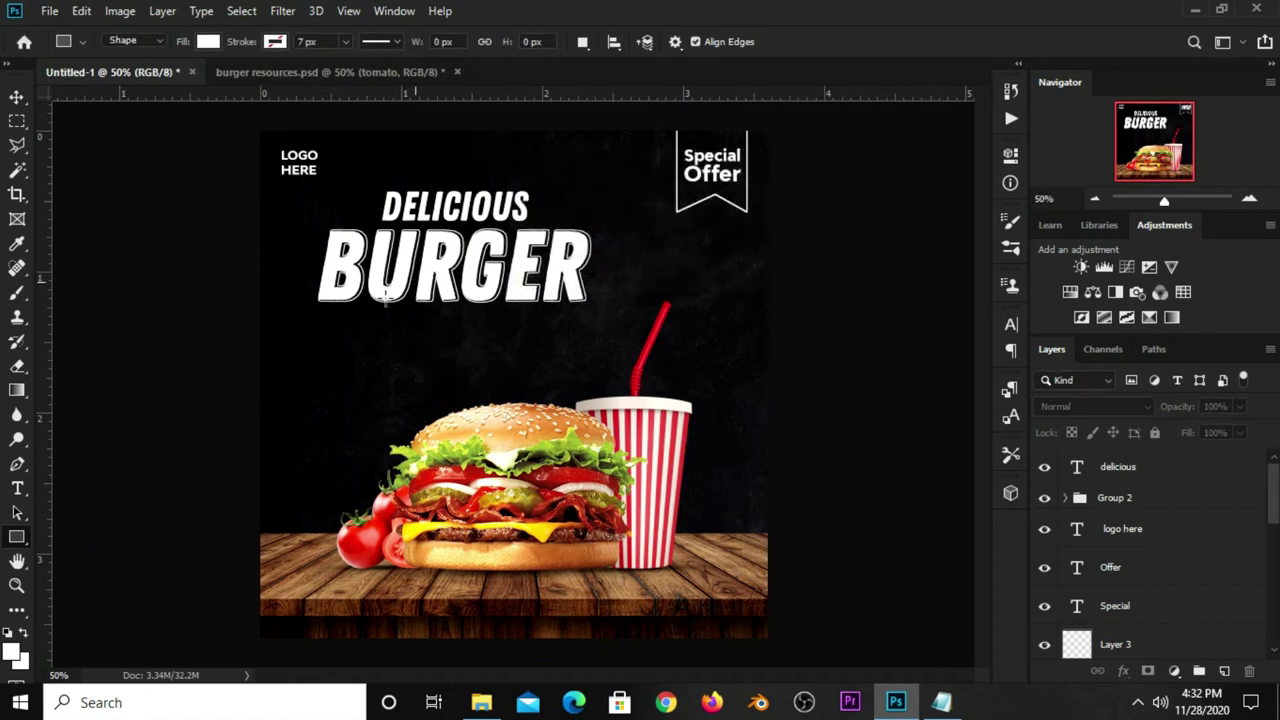
{"action": "left_click_drag", "start_coordinate": [316, 313], "coordinate": [587, 336]}
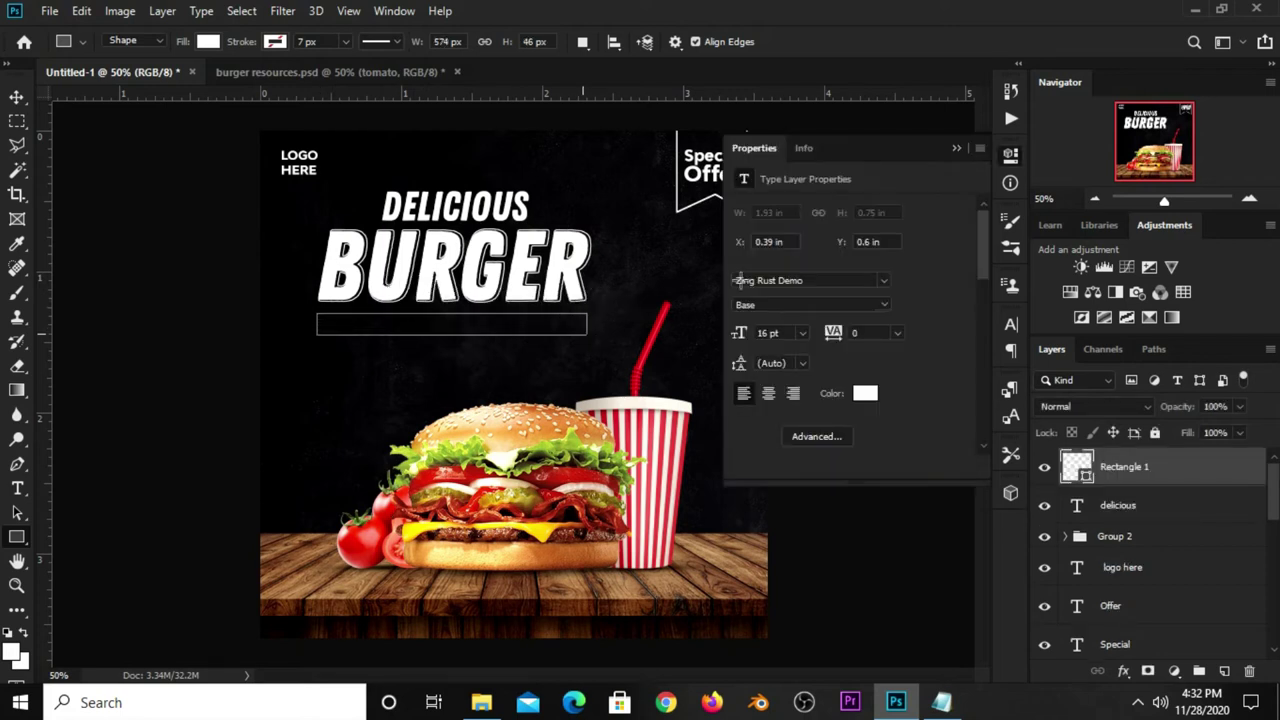
{"action": "left_click", "coordinate": [978, 137]}
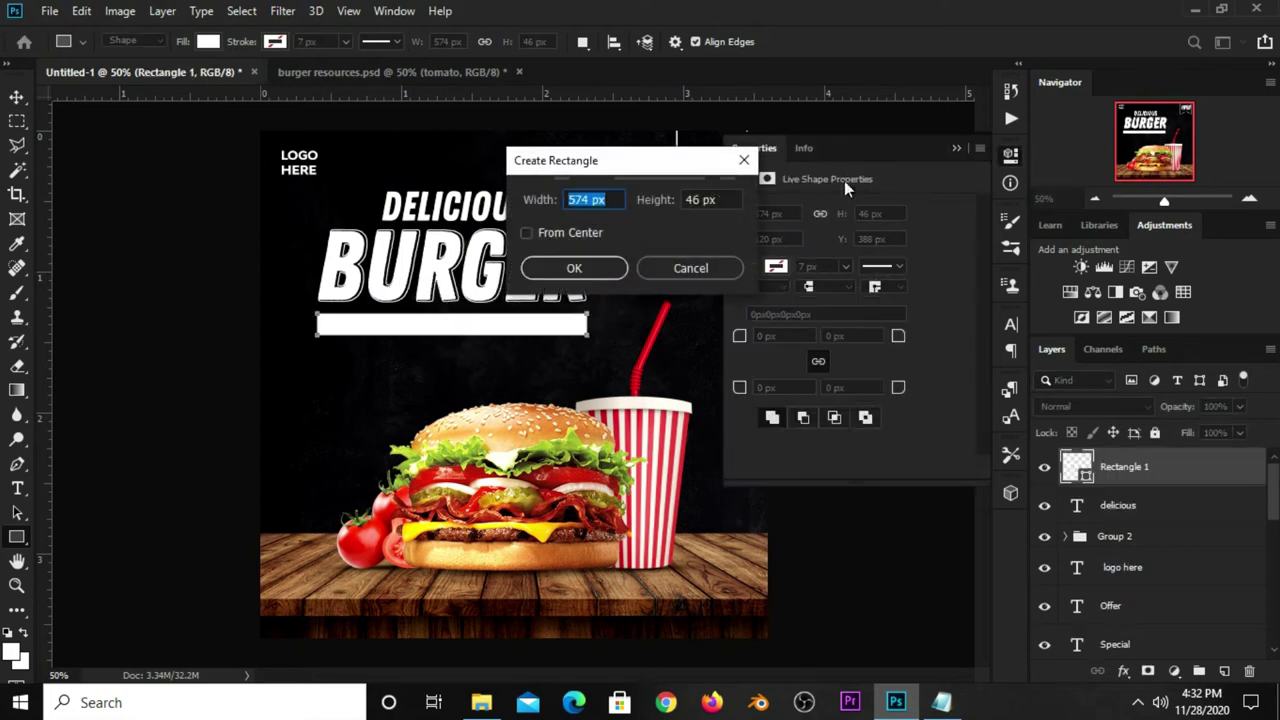
{"action": "left_click", "coordinate": [745, 161]}
{"action": "left_click", "coordinate": [971, 147]}
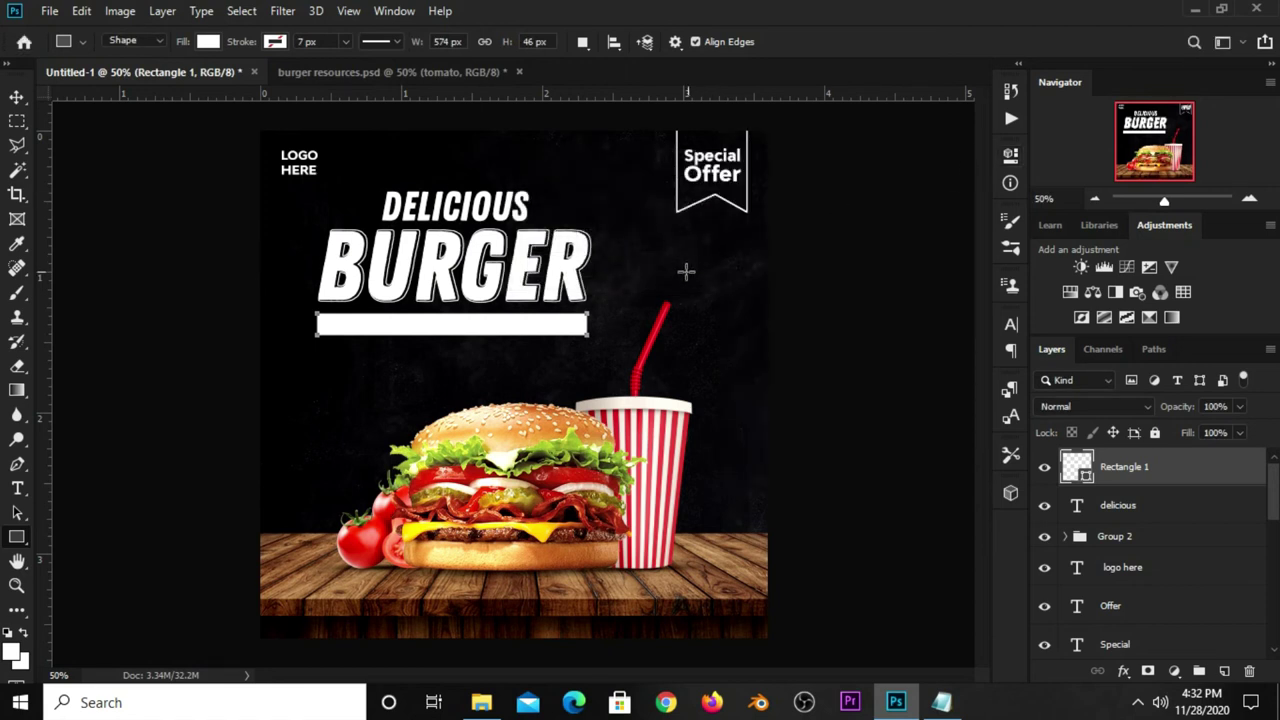
Adjust the white bar's height with Free Transform and keep it selected.
{"action": "key", "text": "v"}
{"action": "left_click_drag", "start_coordinate": [460, 341], "coordinate": [457, 353]}
{"action": "scroll", "coordinate": [465, 350], "scroll_direction": "up", "scroll_amount": 1}
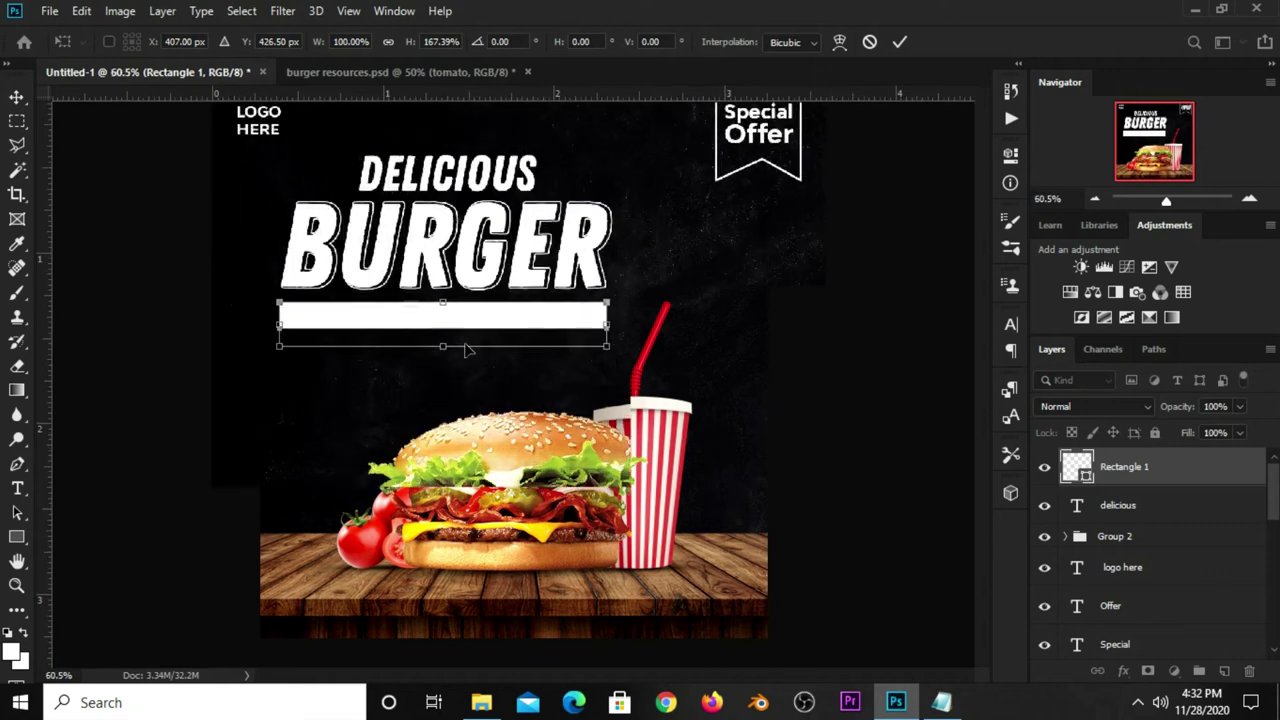
{"action": "left_click_drag", "start_coordinate": [447, 352], "coordinate": [449, 343]}
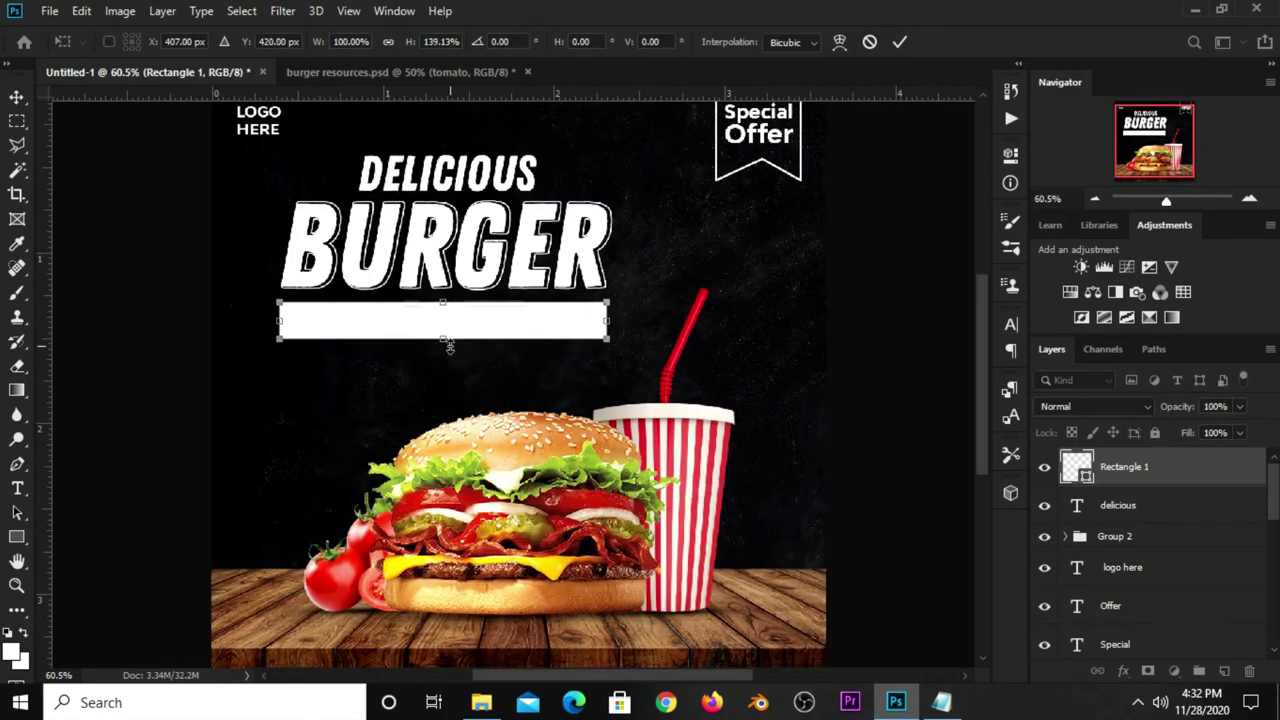
{"action": "key", "text": "Return"}
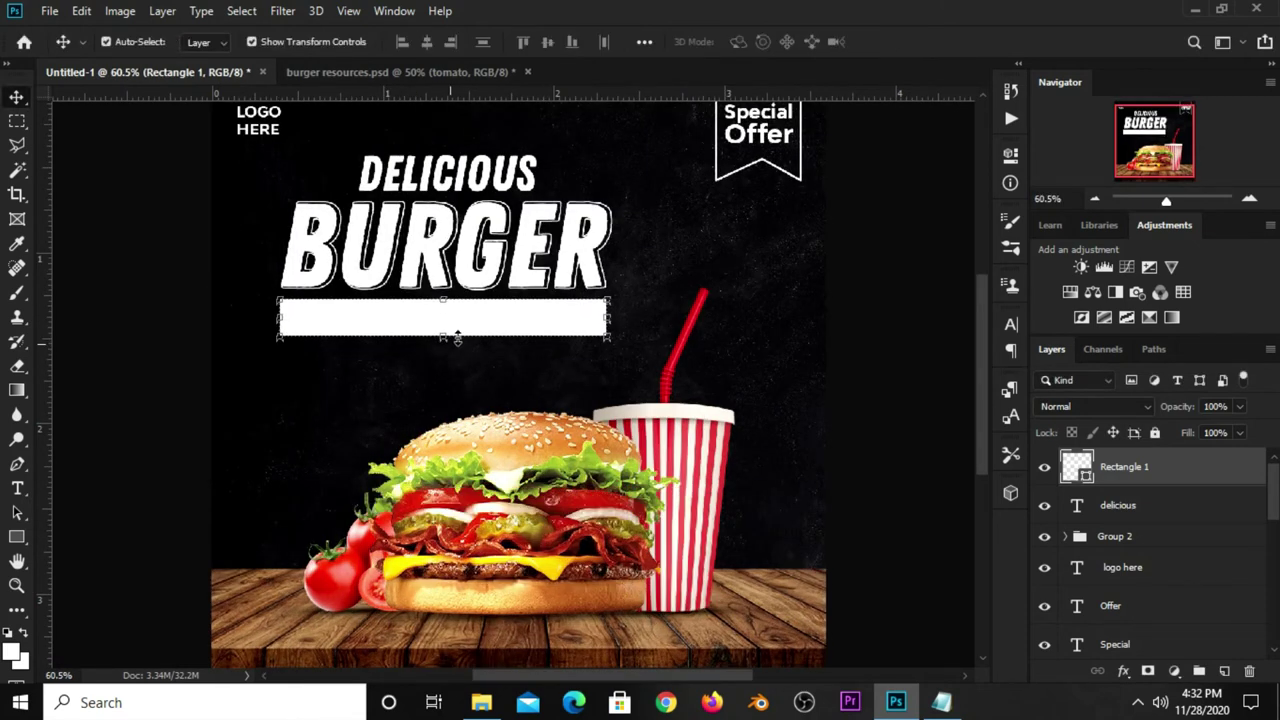
{"action": "scroll", "coordinate": [543, 334], "scroll_direction": "down", "scroll_amount": 1}
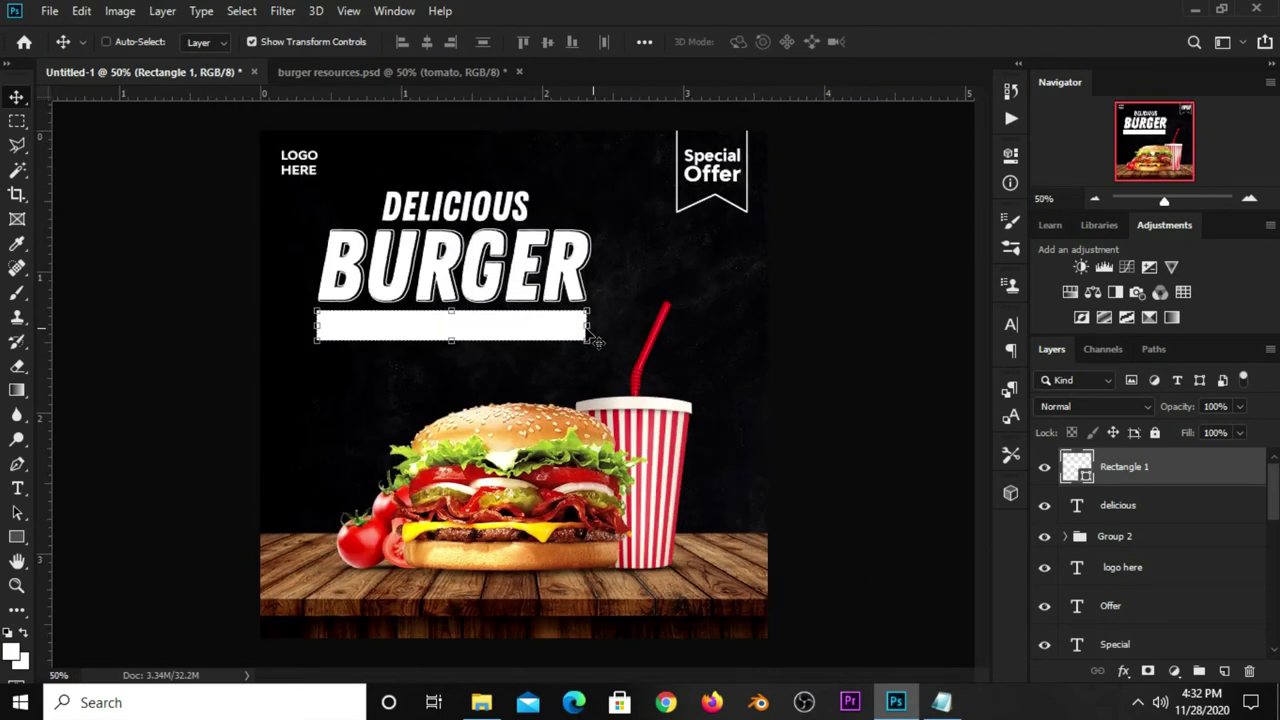
{"action": "left_click", "coordinate": [815, 334]}
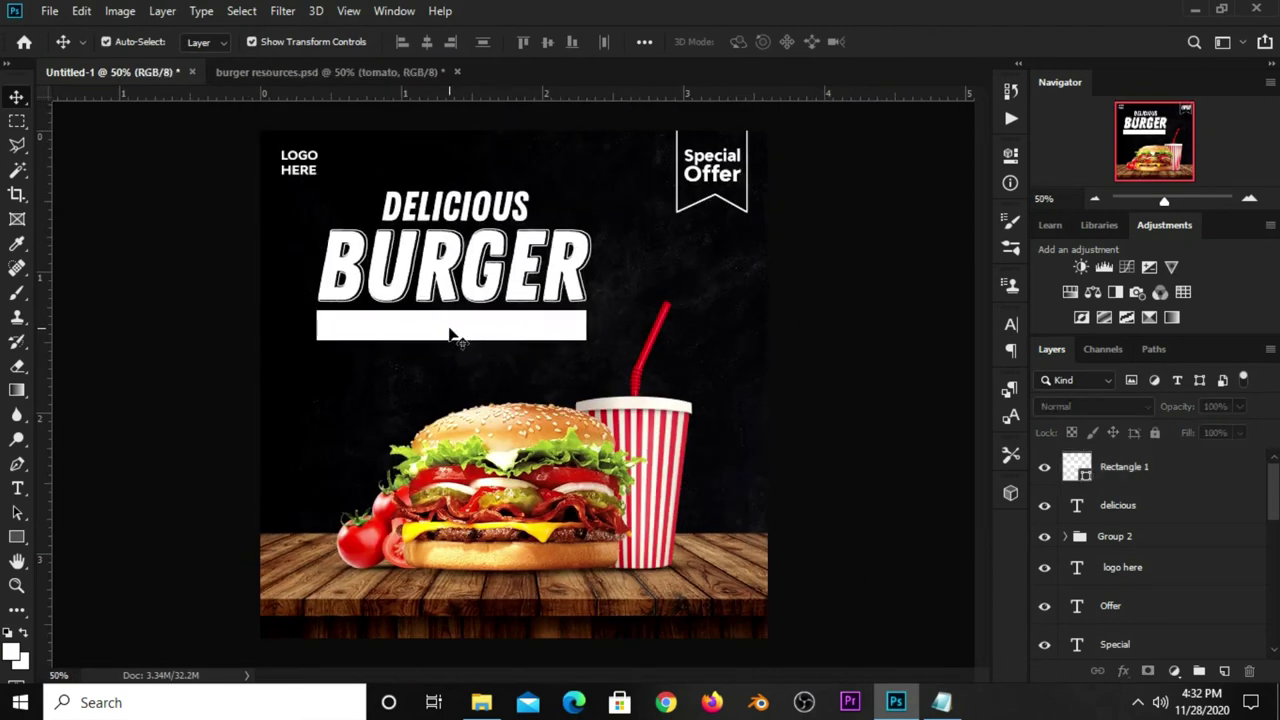
{"action": "left_click", "coordinate": [450, 334]}
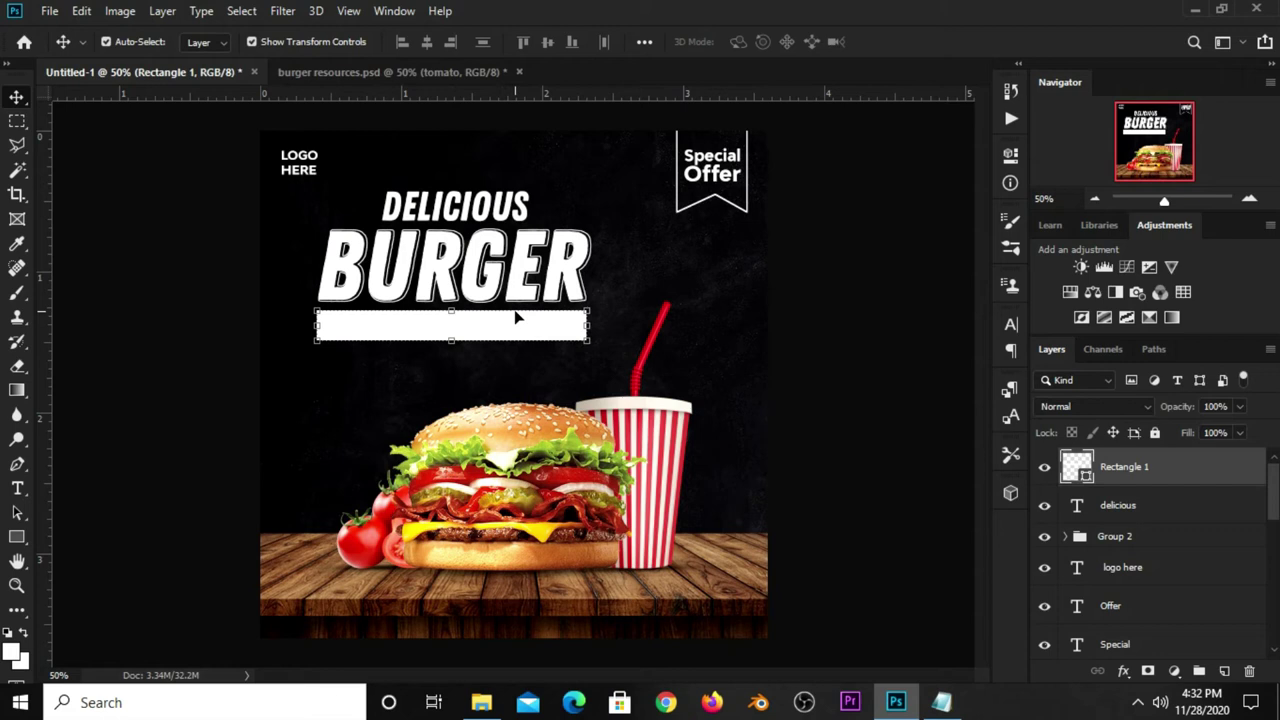
Convert the white bar to a smart object and apply 16% monochromatic Add Noise.
{"action": "right_click", "coordinate": [1118, 469]}
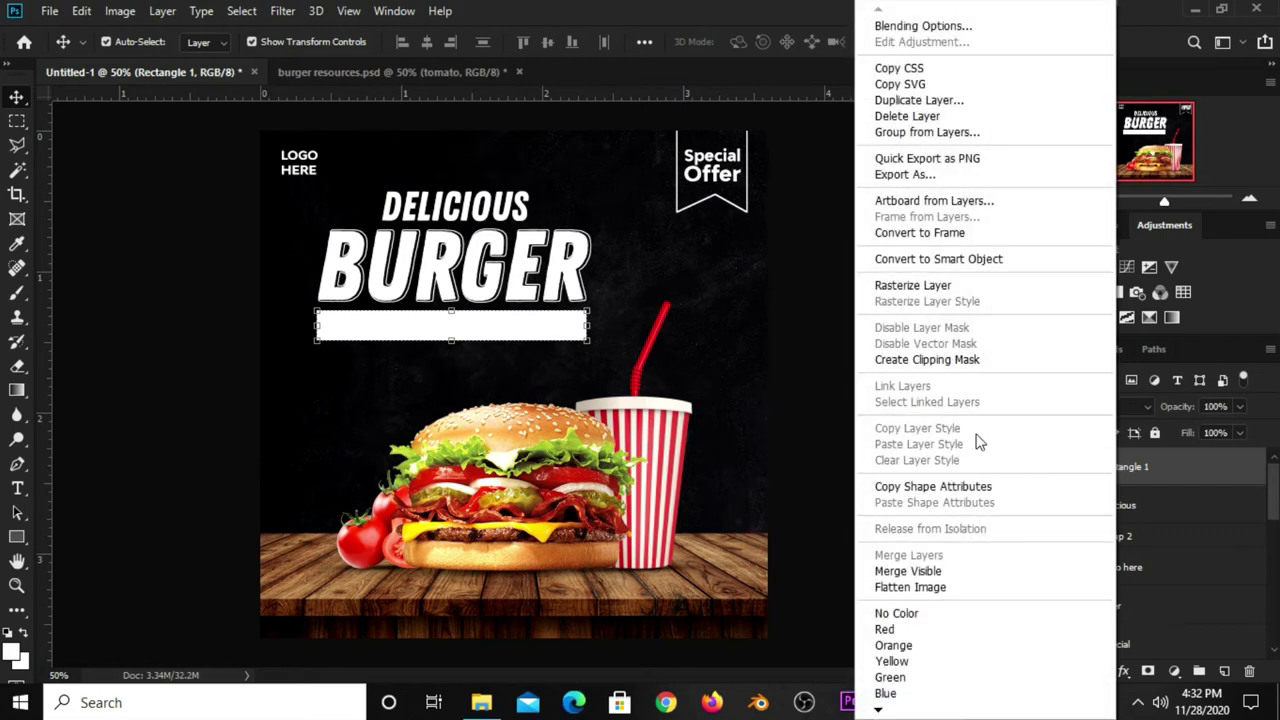
{"action": "left_click", "coordinate": [900, 259]}
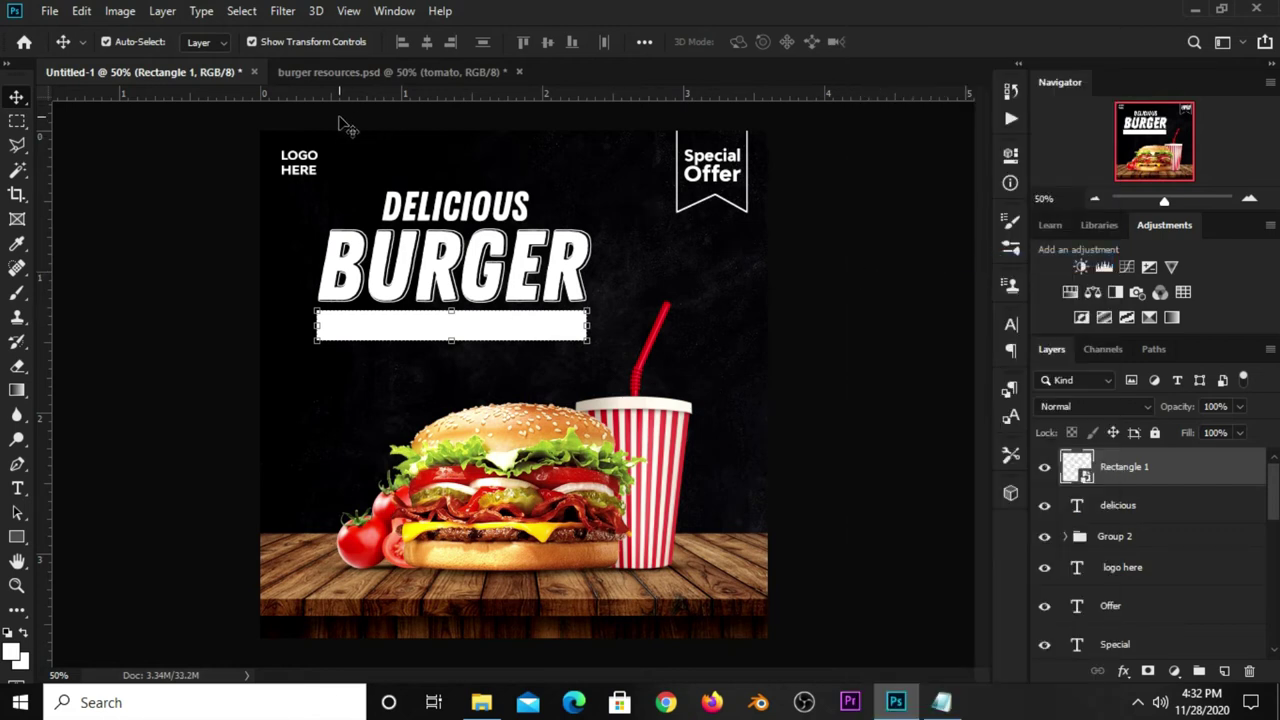
{"action": "left_click", "coordinate": [264, 10]}
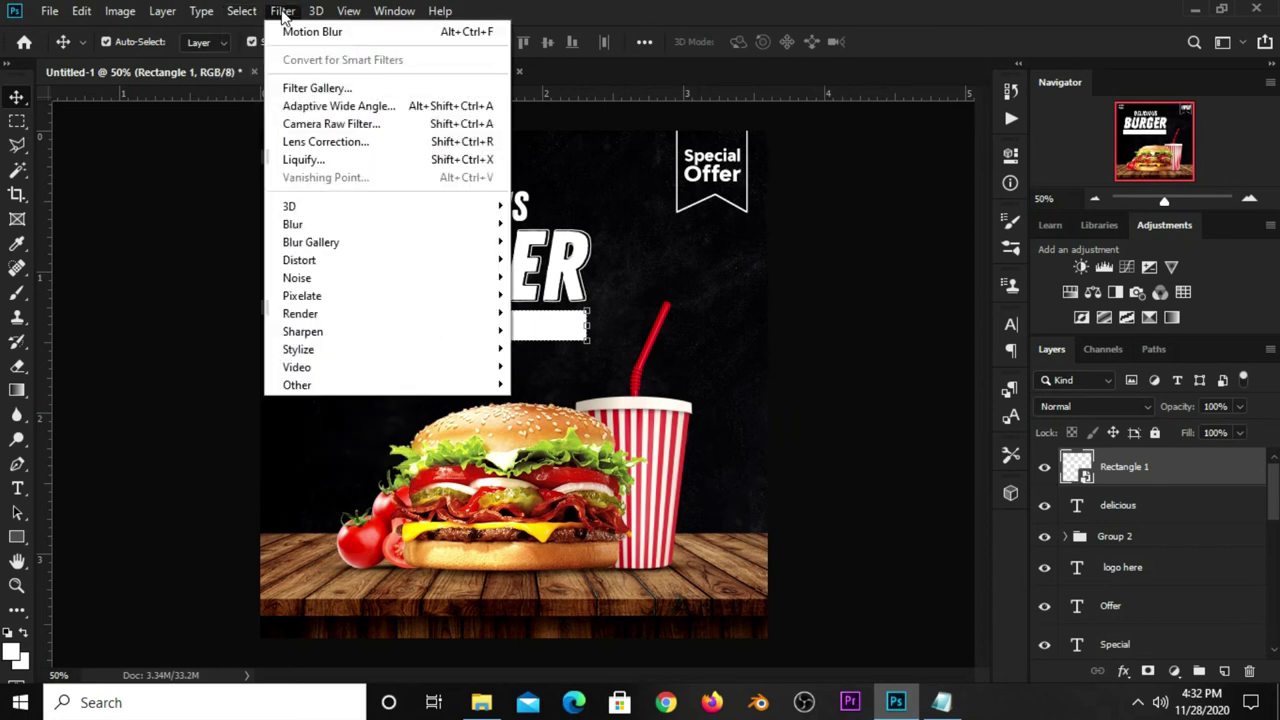
{"action": "mouse_move", "coordinate": [297, 278]}
{"action": "left_click", "coordinate": [553, 277]}
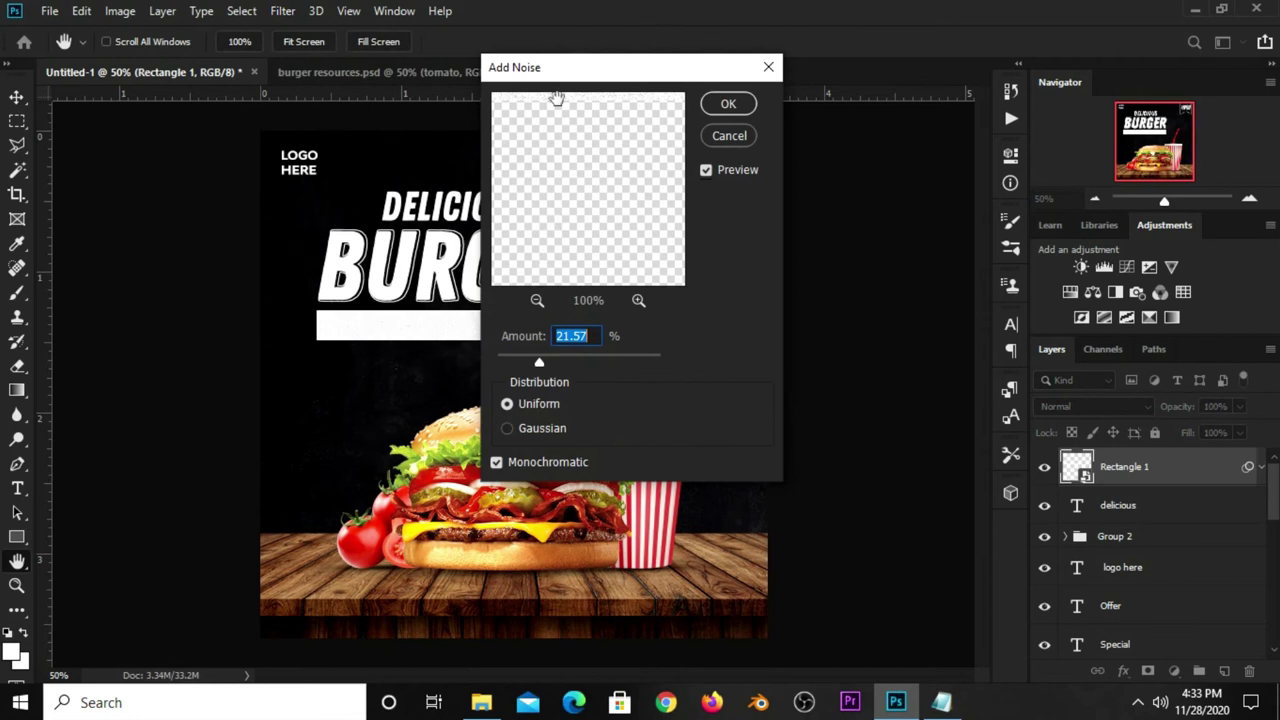
{"action": "left_click_drag", "start_coordinate": [570, 77], "coordinate": [769, 78]}
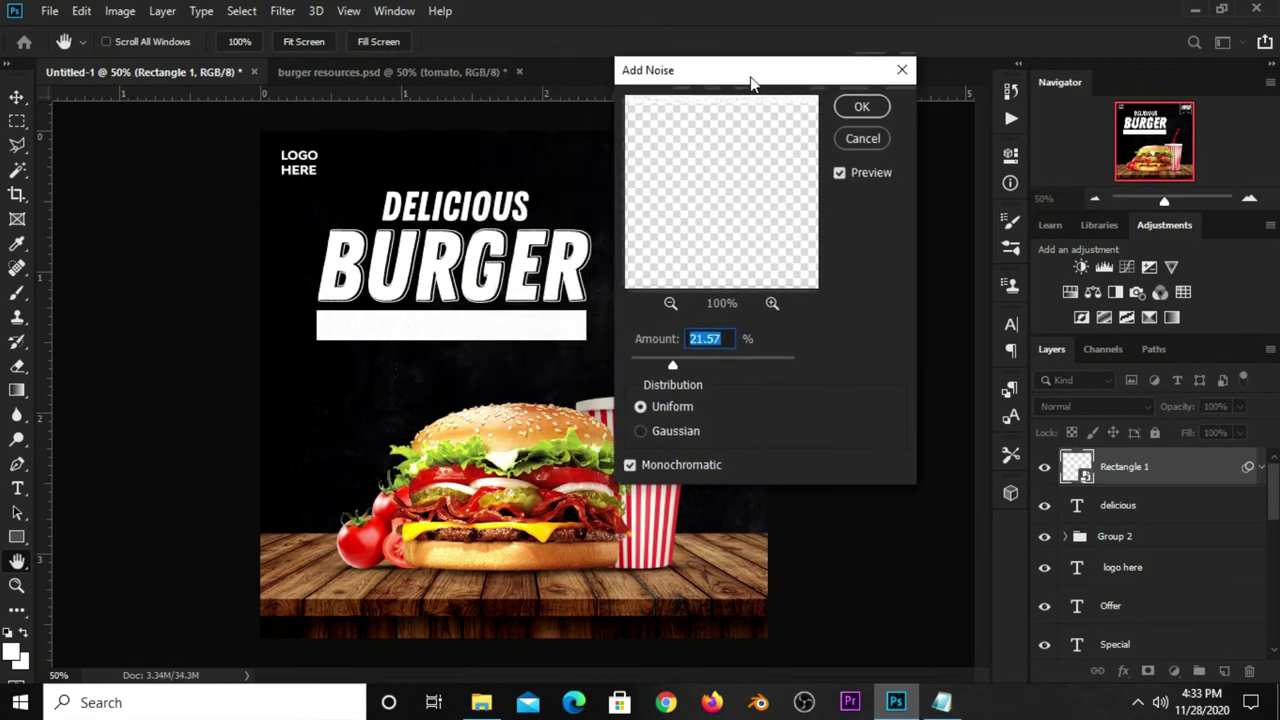
{"action": "left_click_drag", "start_coordinate": [701, 362], "coordinate": [685, 365]}
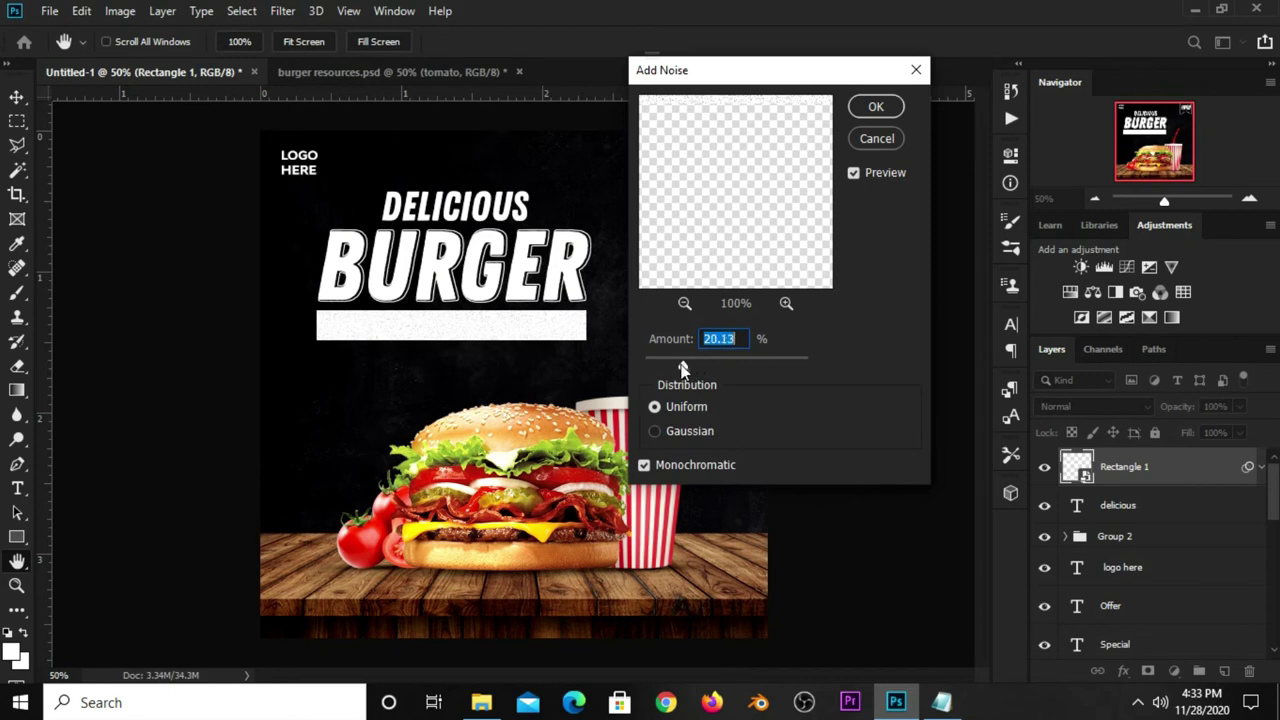
{"action": "left_click", "coordinate": [714, 340]}
{"action": "type", "text": "16"}
{"action": "left_click", "coordinate": [875, 106]}
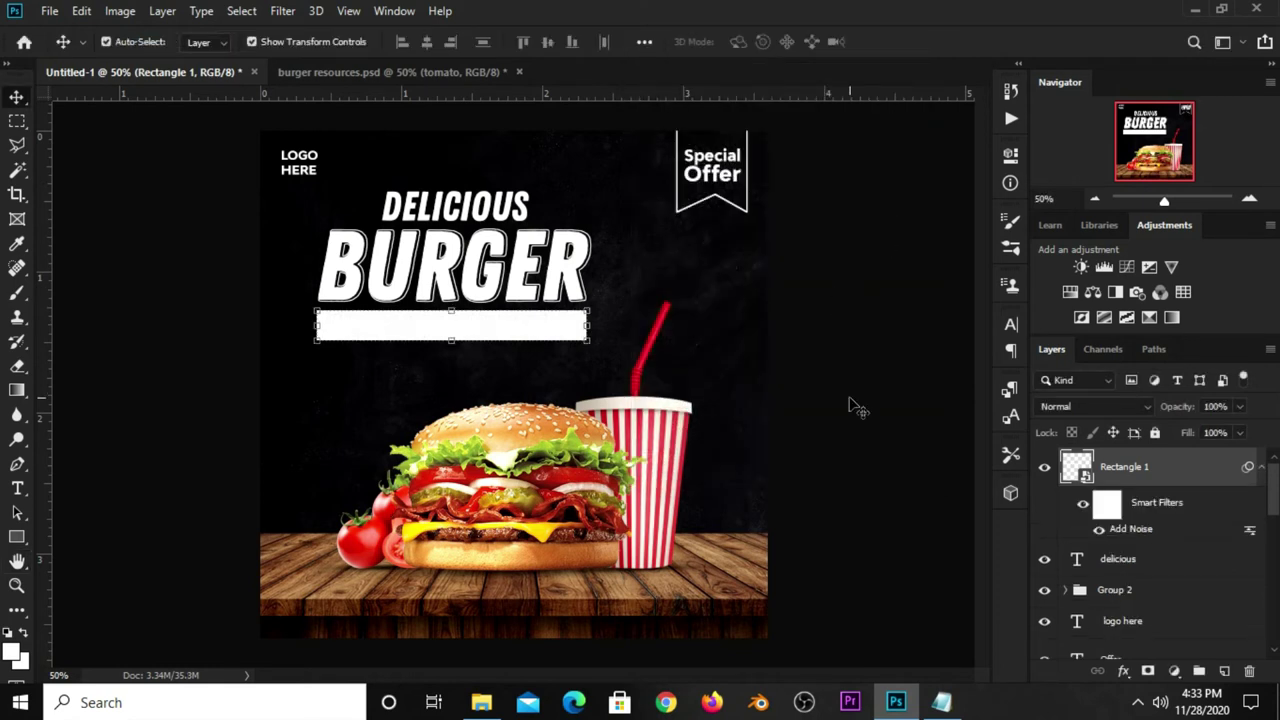
Rasterize the noisy Rectangle 1 layer into a plain layer.
{"action": "right_click", "coordinate": [1128, 468]}
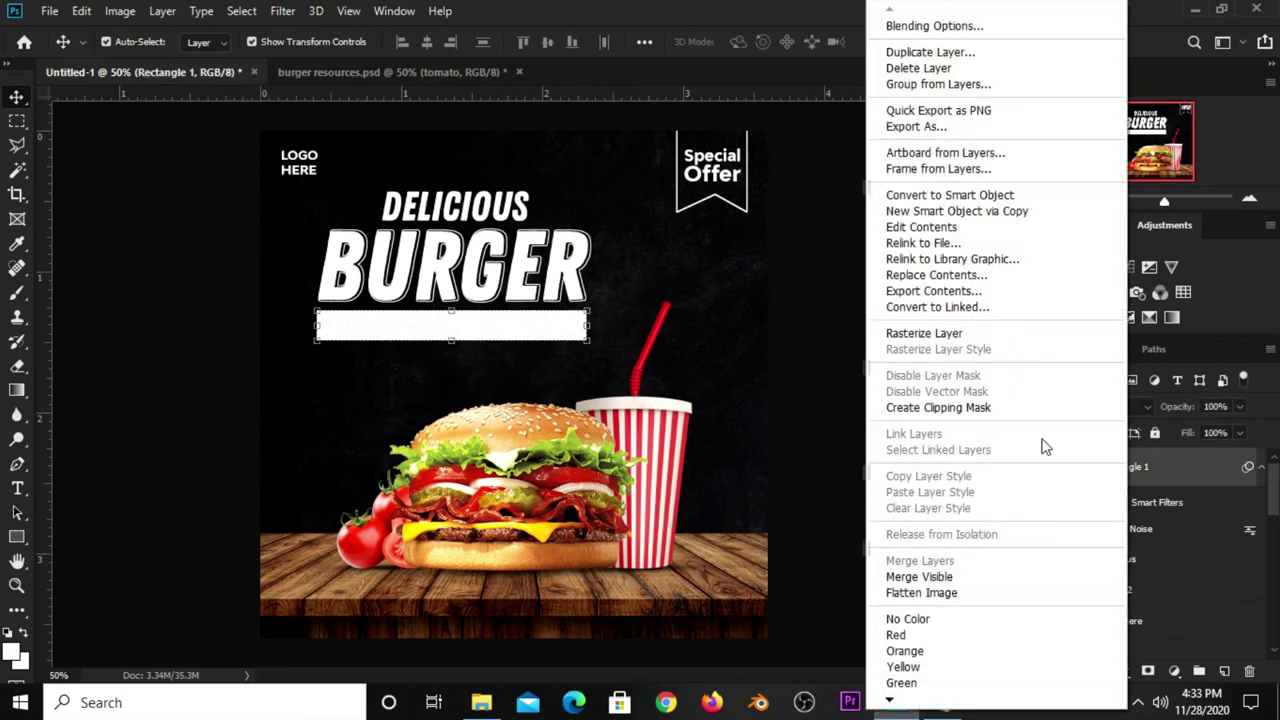
{"action": "left_click", "coordinate": [936, 334]}
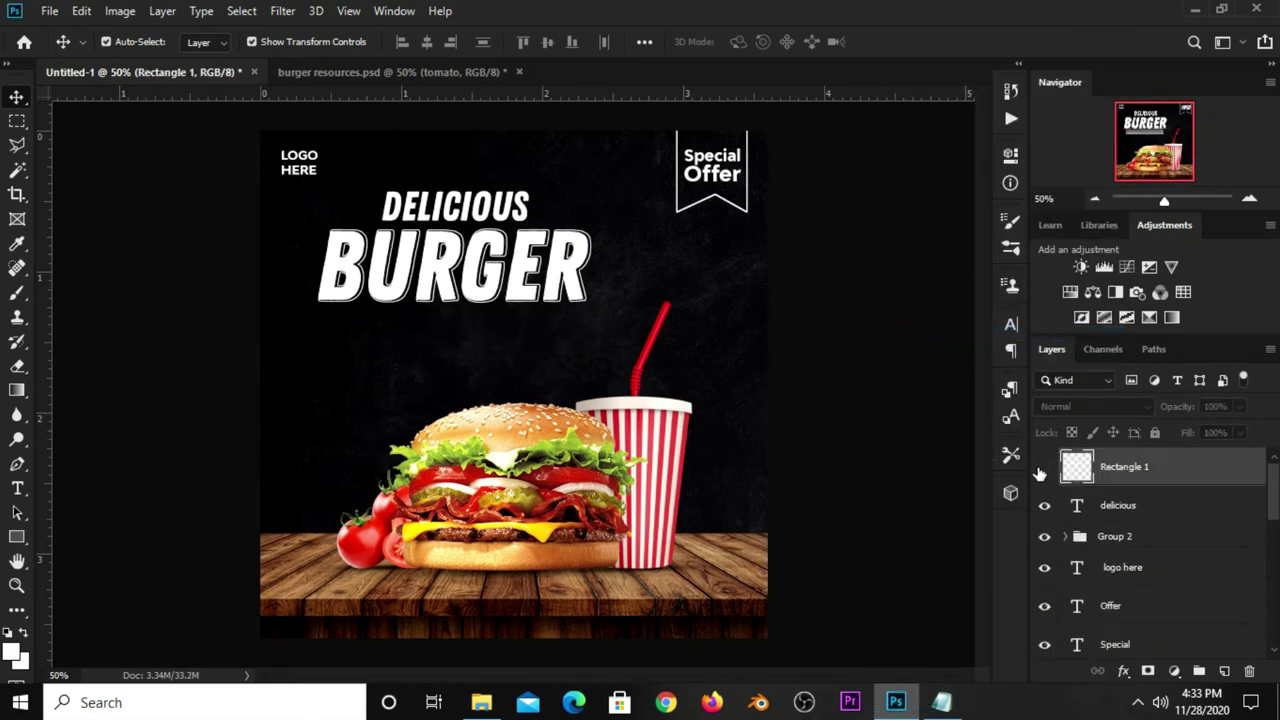
{"action": "left_click", "coordinate": [868, 338]}
{"action": "left_click", "coordinate": [578, 337]}
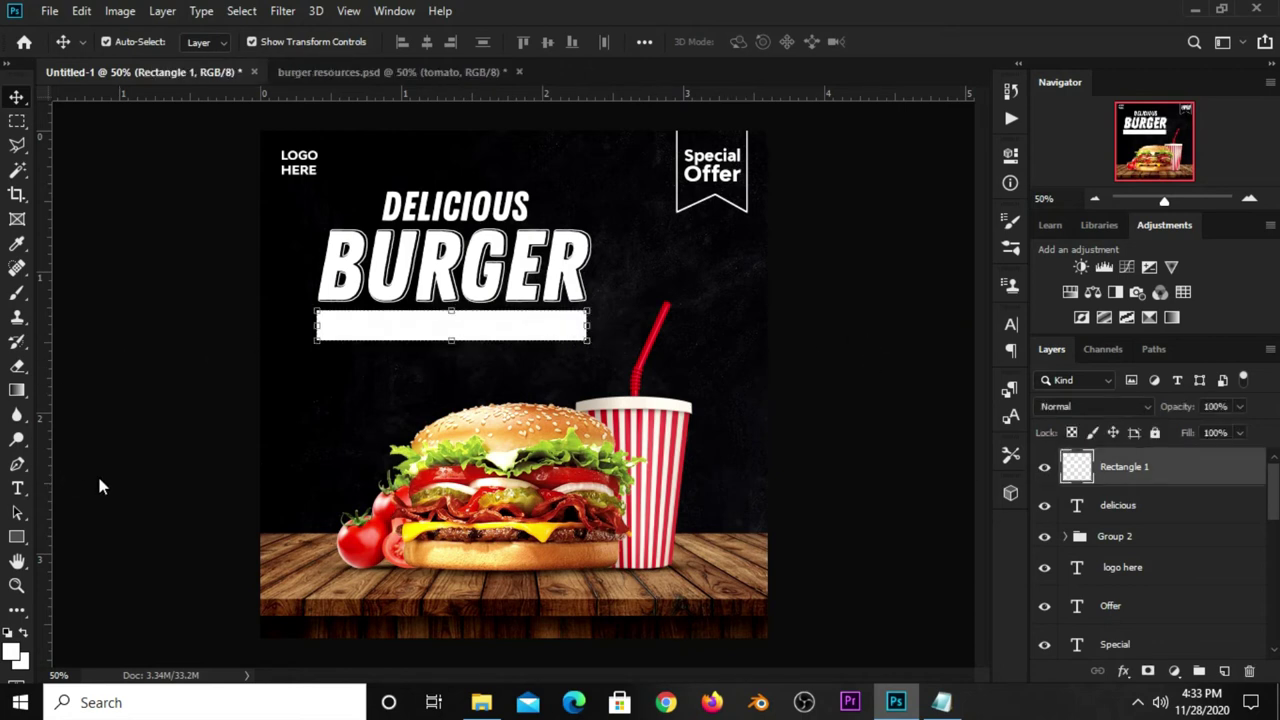
Place a vertical guide near the left end of the white bar.
{"action": "double_click", "coordinate": [50, 488]}
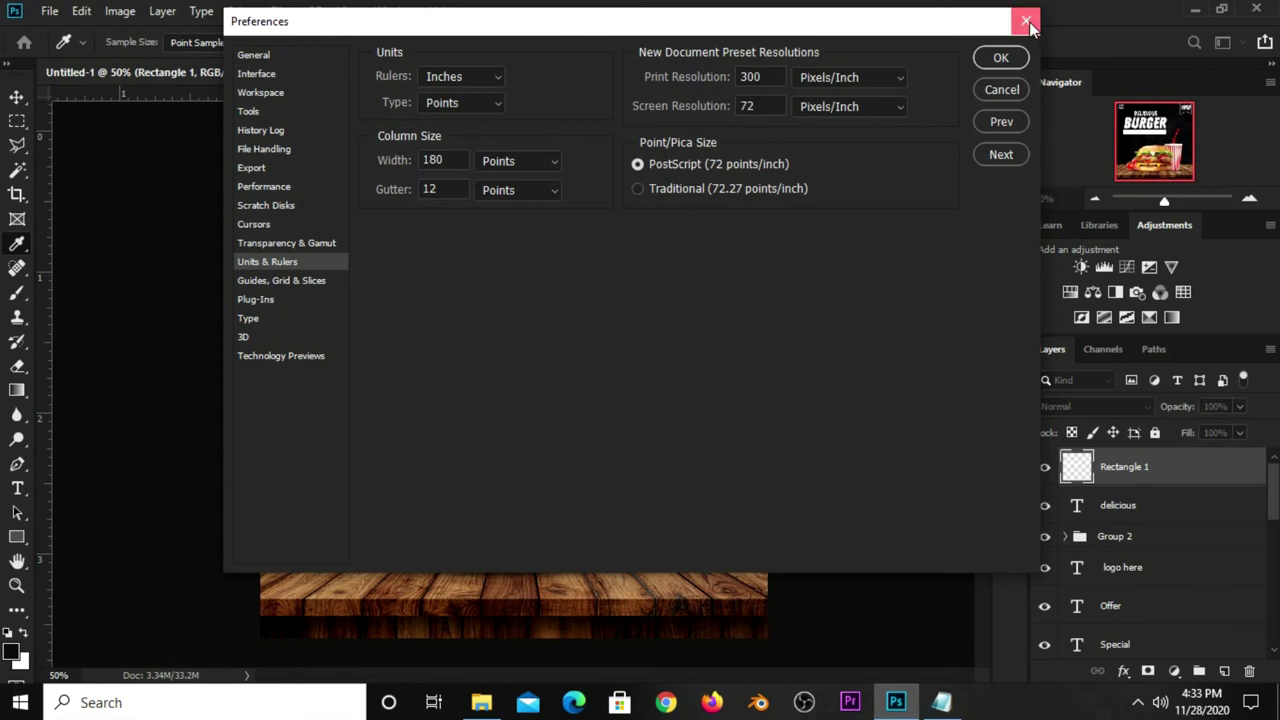
{"action": "left_click", "coordinate": [1028, 22]}
{"action": "left_click_drag", "start_coordinate": [45, 521], "coordinate": [333, 521]}
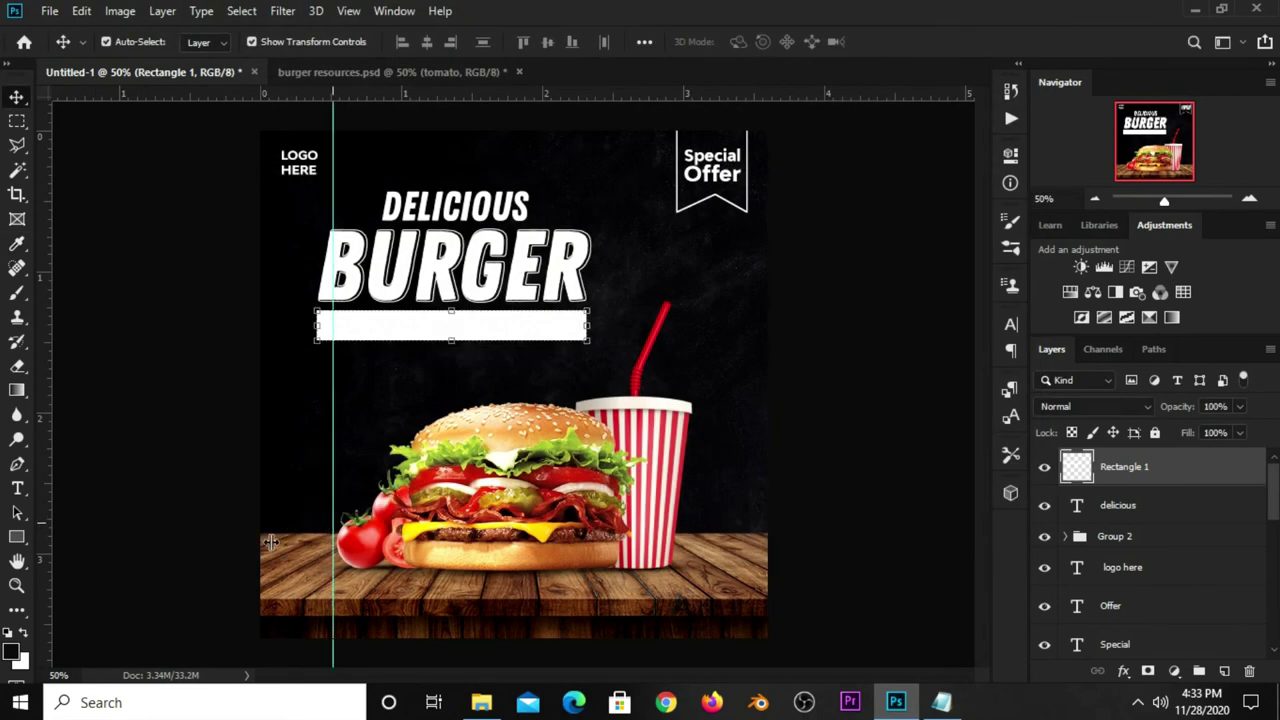
{"action": "key", "text": "i"}
{"action": "key", "text": "ctrl+k"}
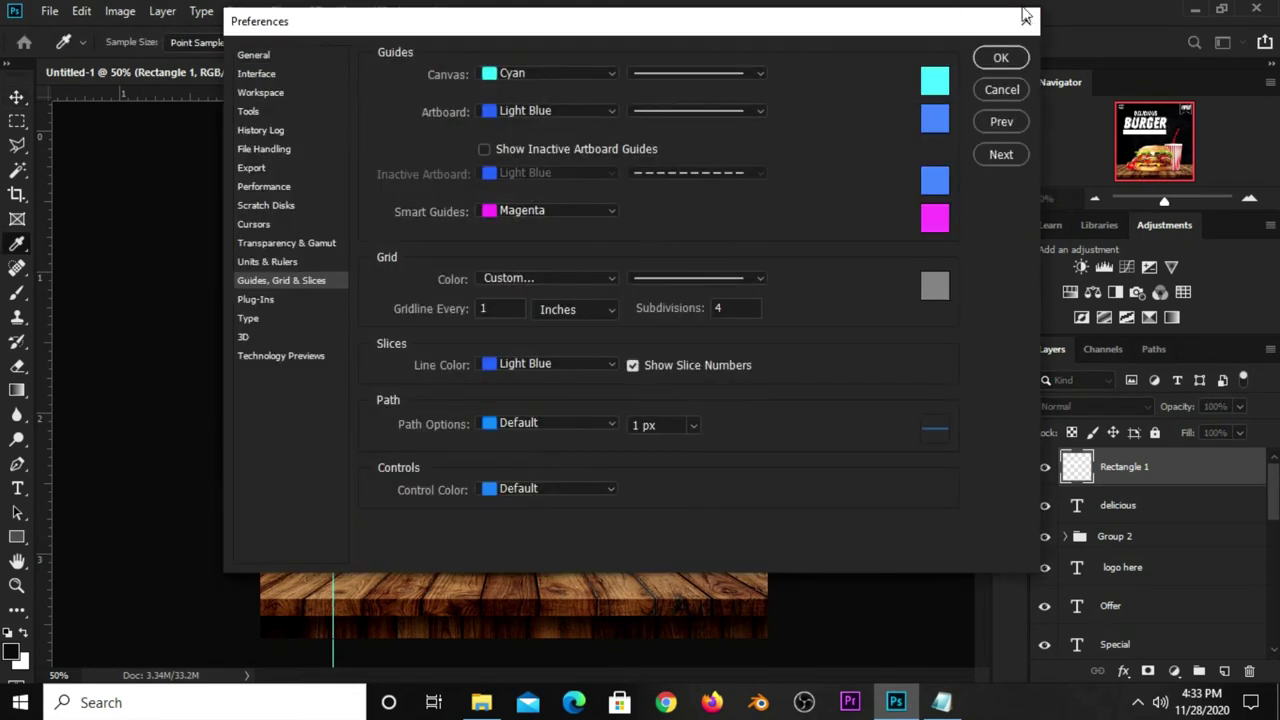
{"action": "left_click", "coordinate": [1025, 15]}
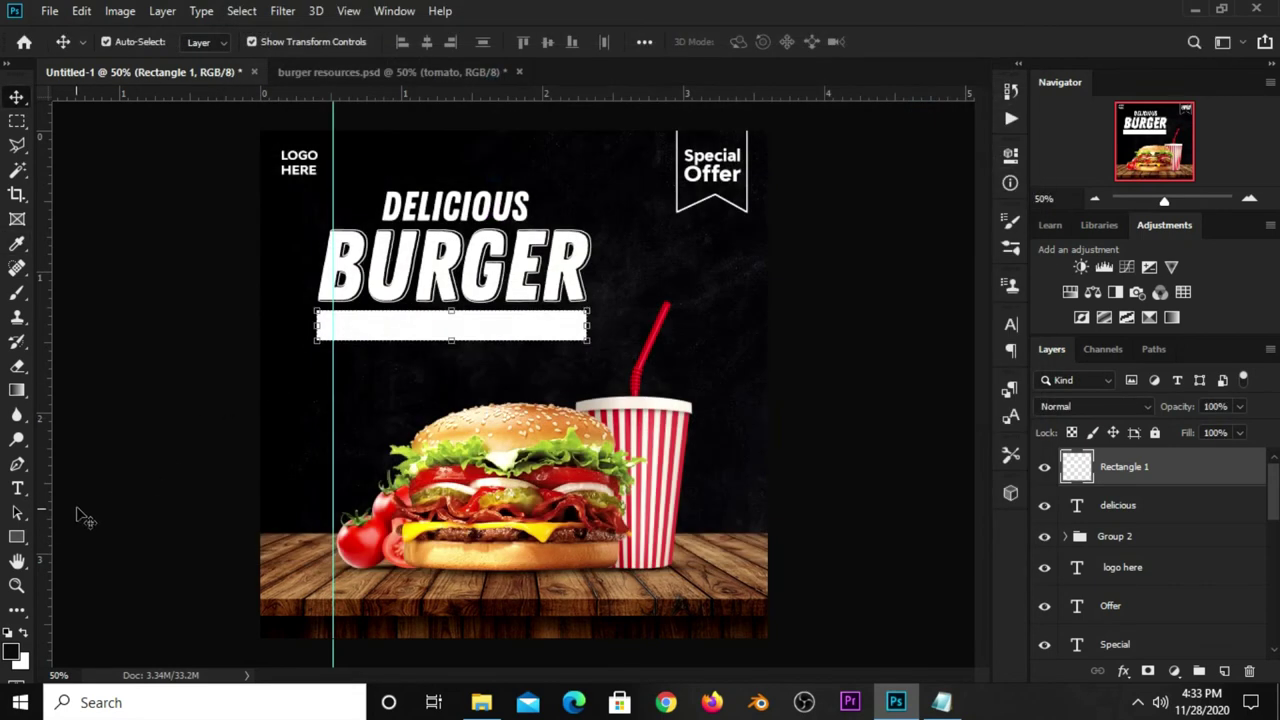
Align a second vertical guide with the Rectangle 1 bar's right edge.
{"action": "left_click_drag", "start_coordinate": [43, 521], "coordinate": [546, 513]}
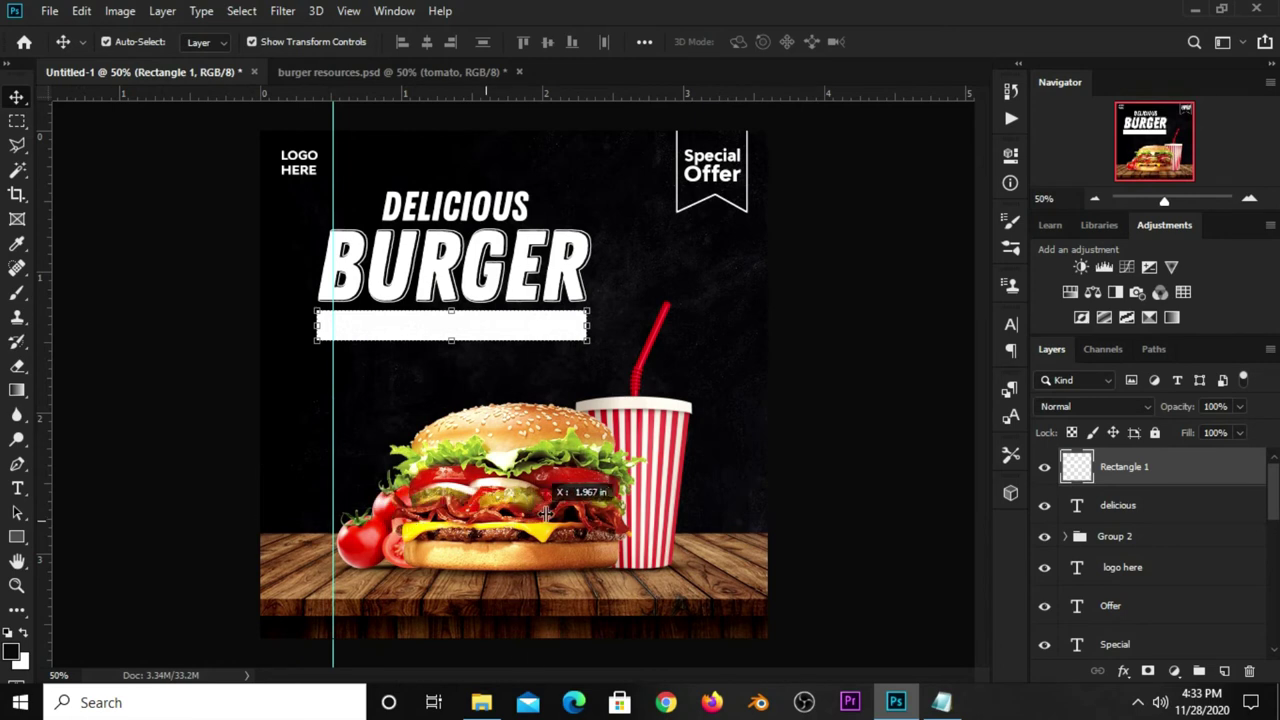
{"action": "left_click_drag", "start_coordinate": [546, 513], "coordinate": [563, 518]}
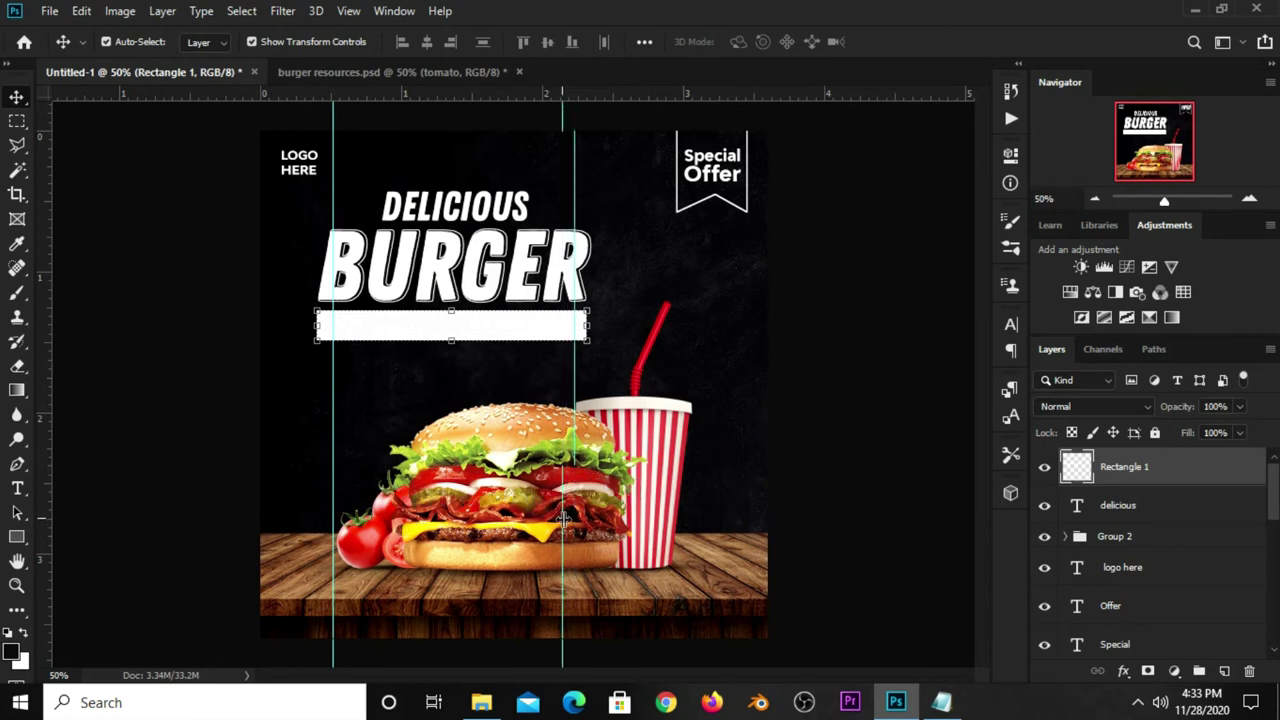
{"action": "left_click", "coordinate": [572, 536]}
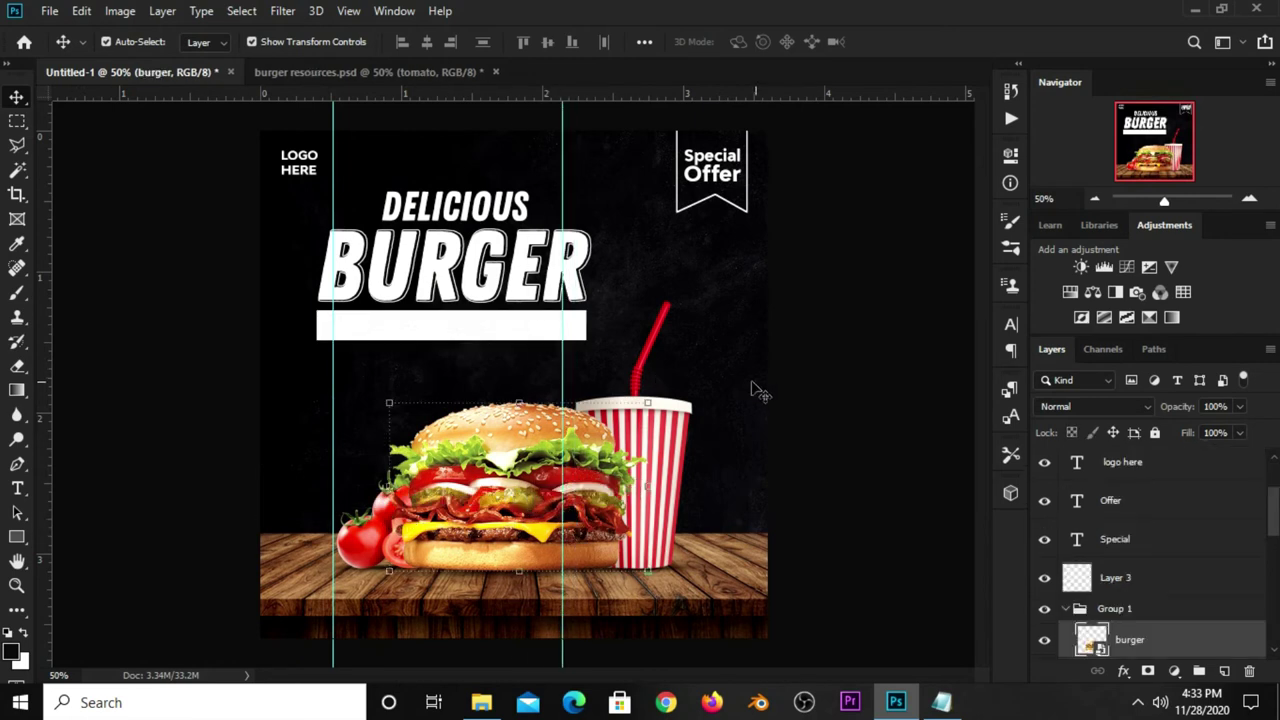
{"action": "left_click", "coordinate": [548, 338]}
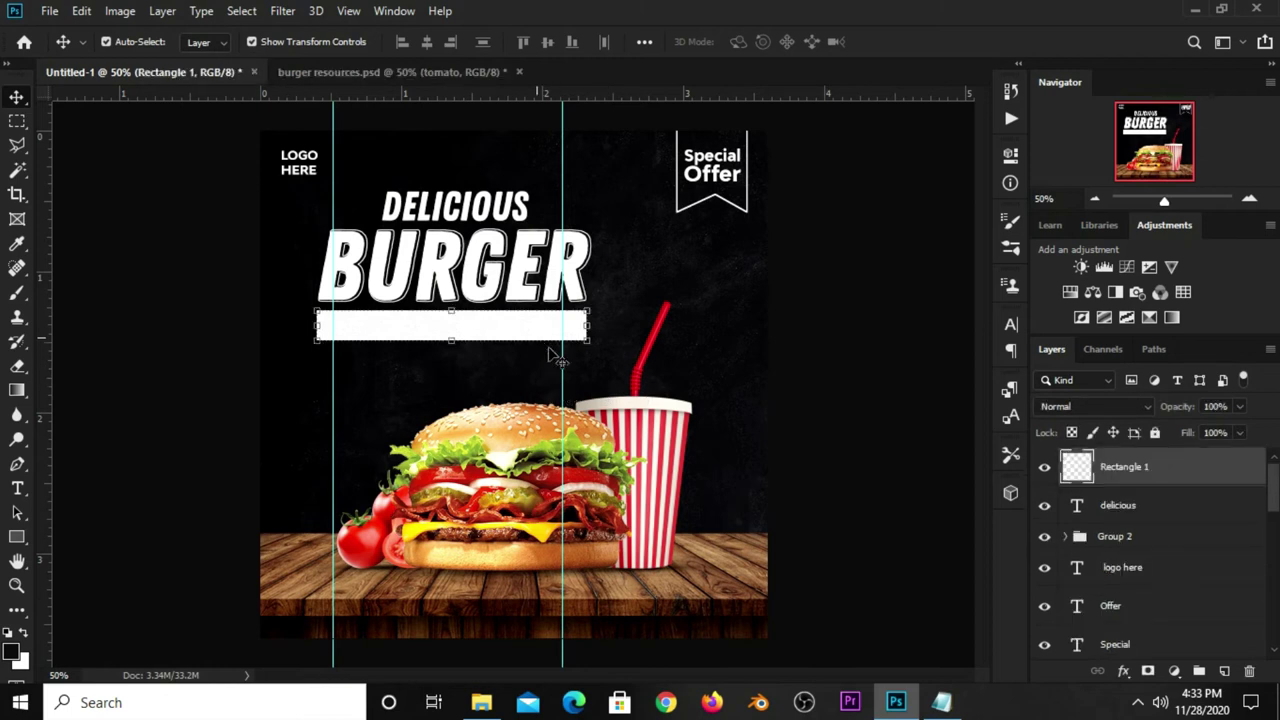
{"action": "left_click_drag", "start_coordinate": [565, 362], "coordinate": [573, 360]}
Add horizontal guides along the bar's top edge, bottom edge and middle.
{"action": "left_click_drag", "start_coordinate": [640, 93], "coordinate": [640, 310]}
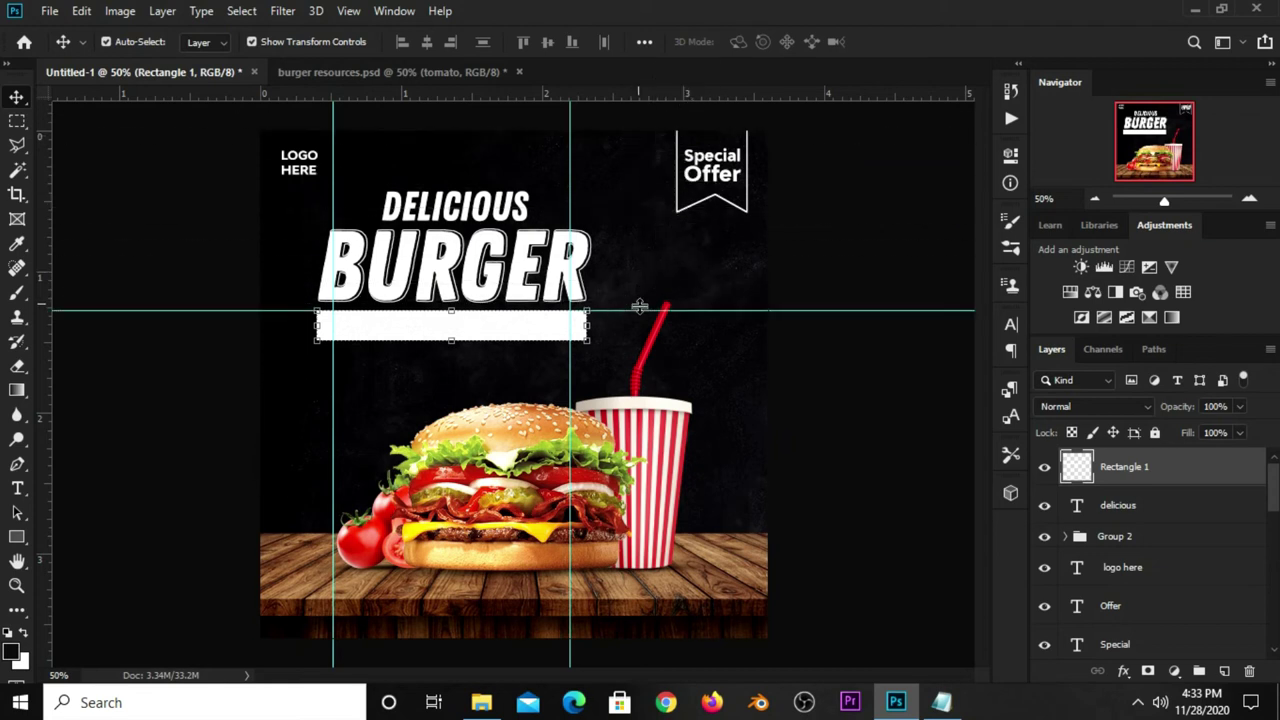
{"action": "left_click_drag", "start_coordinate": [630, 92], "coordinate": [626, 340]}
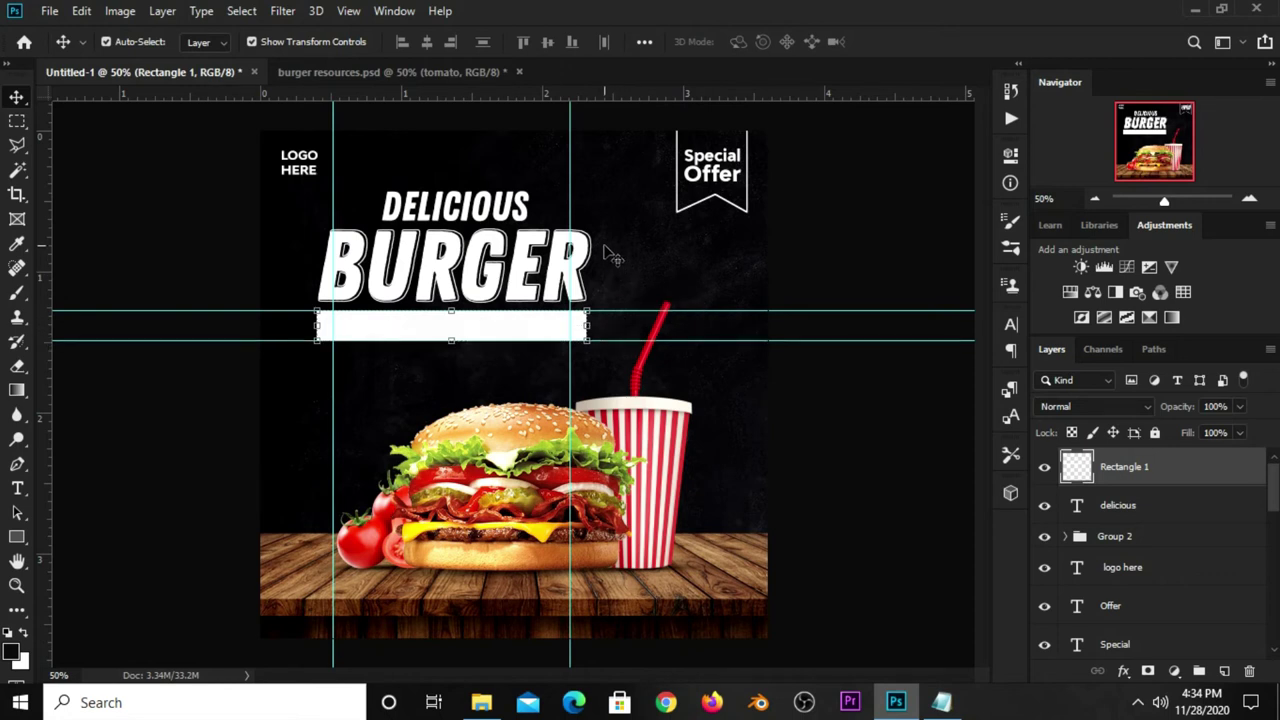
{"action": "left_click_drag", "start_coordinate": [618, 95], "coordinate": [620, 325]}
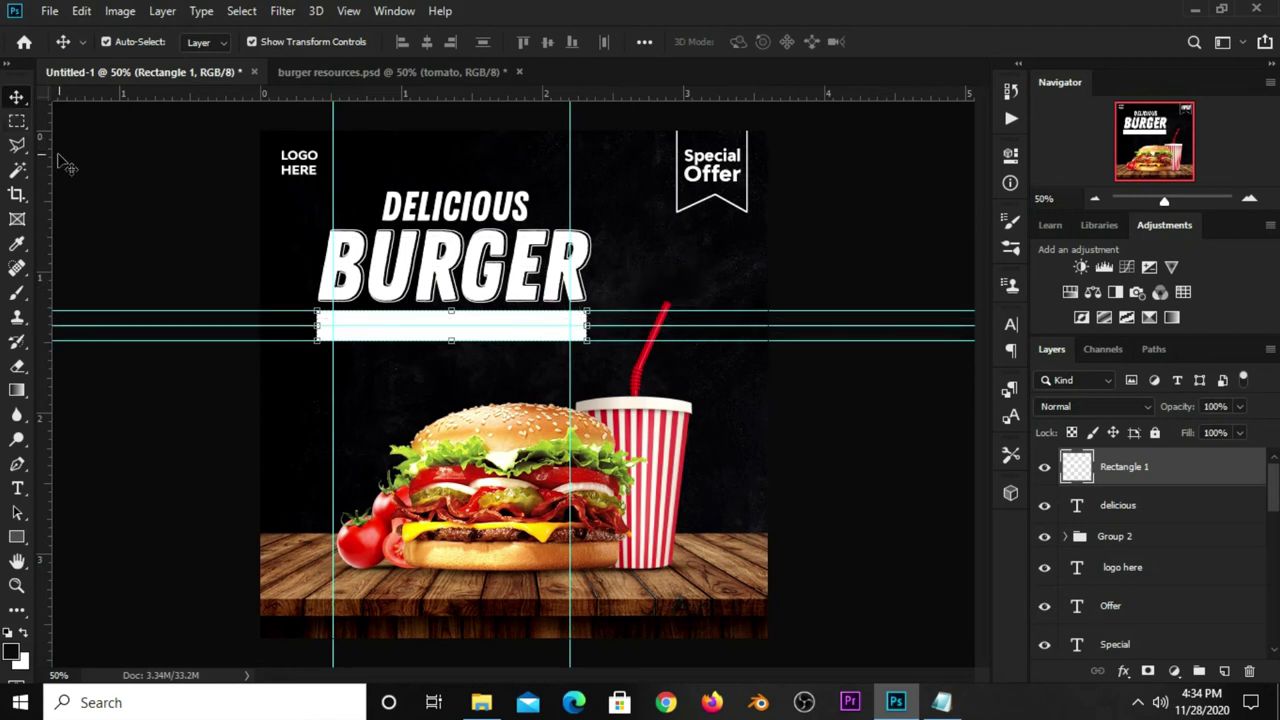
Cut a V-shaped notch into the bar's left end with the Polygonal Lasso.
{"action": "left_click", "coordinate": [17, 146]}
{"action": "left_click", "coordinate": [89, 164]}
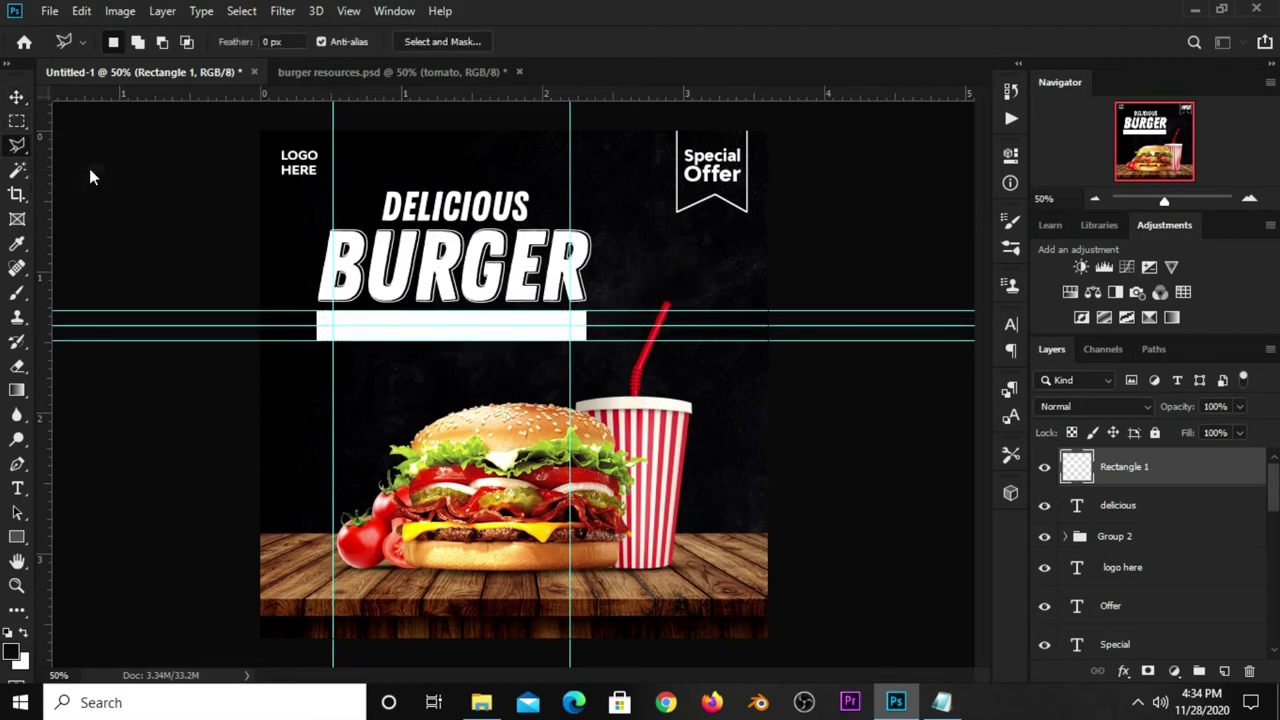
{"action": "left_click", "coordinate": [320, 314]}
{"action": "left_click", "coordinate": [331, 326]}
{"action": "left_click", "coordinate": [320, 336]}
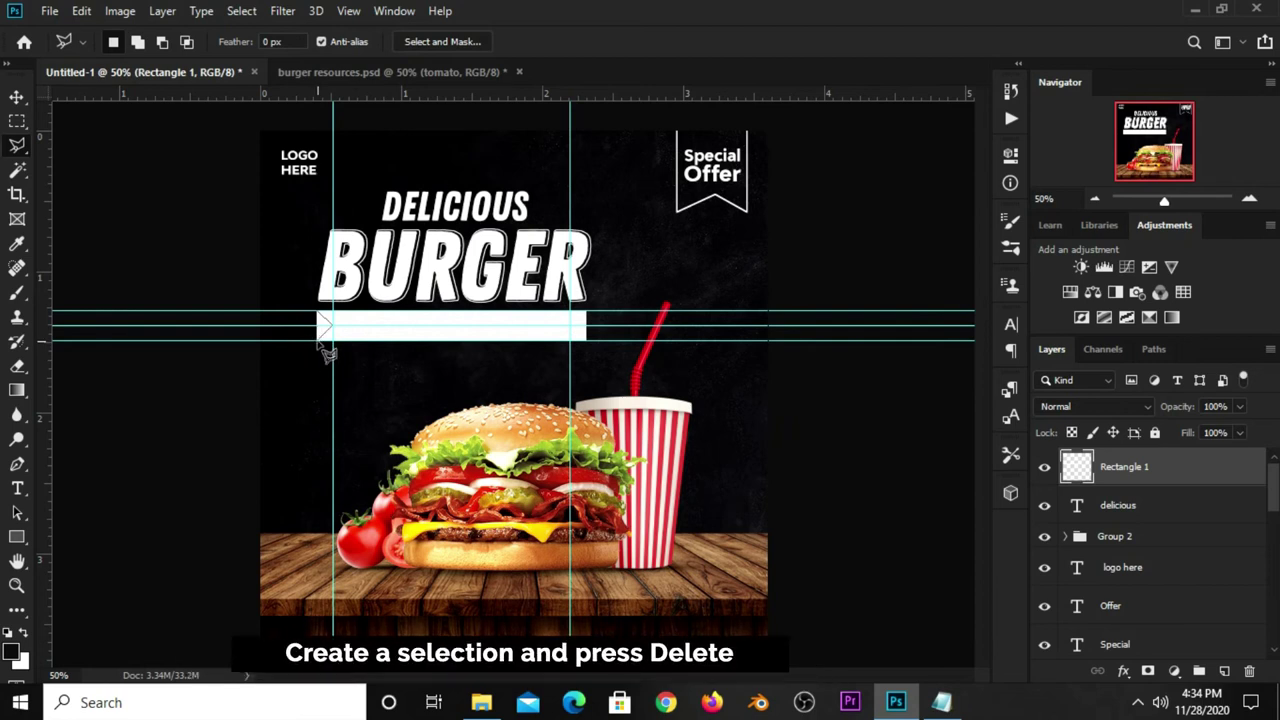
{"action": "left_click", "coordinate": [303, 327]}
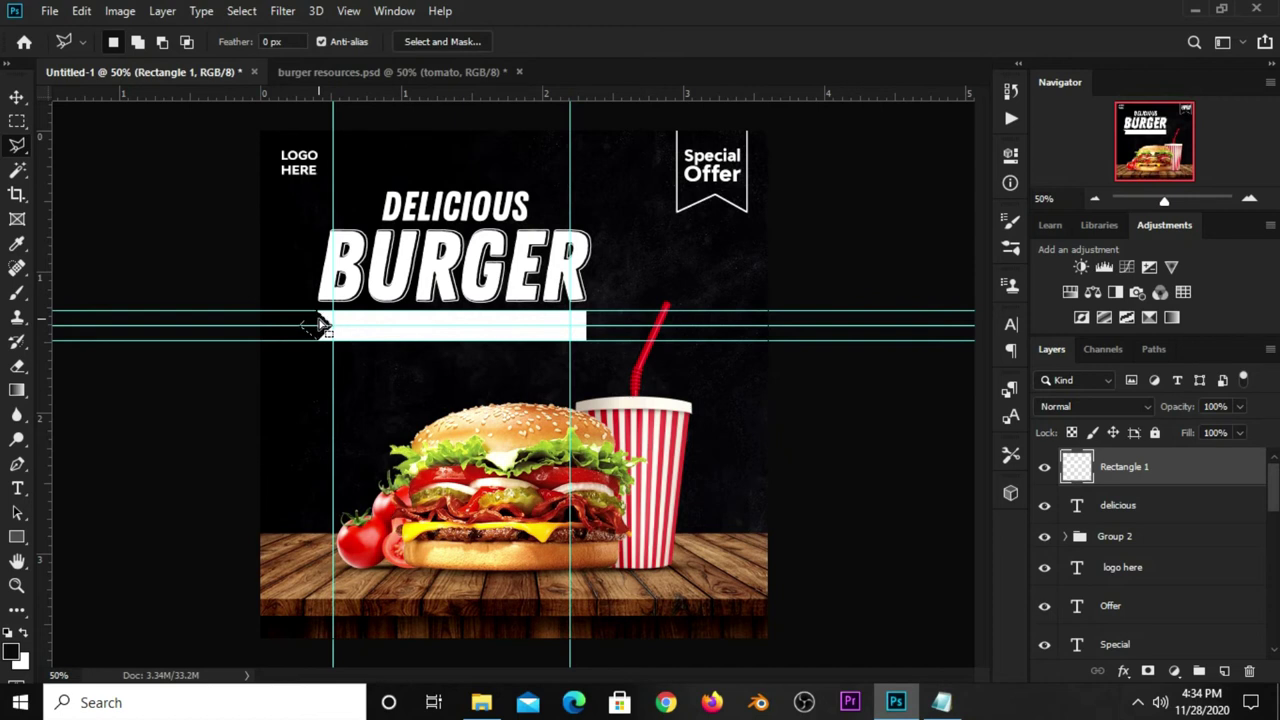
{"action": "left_click", "coordinate": [318, 325]}
{"action": "key", "text": "Delete"}
Cut a matching V-shaped notch into the bar's right end.
{"action": "left_click", "coordinate": [586, 311]}
{"action": "left_click", "coordinate": [574, 325]}
{"action": "double_click", "coordinate": [602, 330]}
{"action": "key", "text": "Delete"}
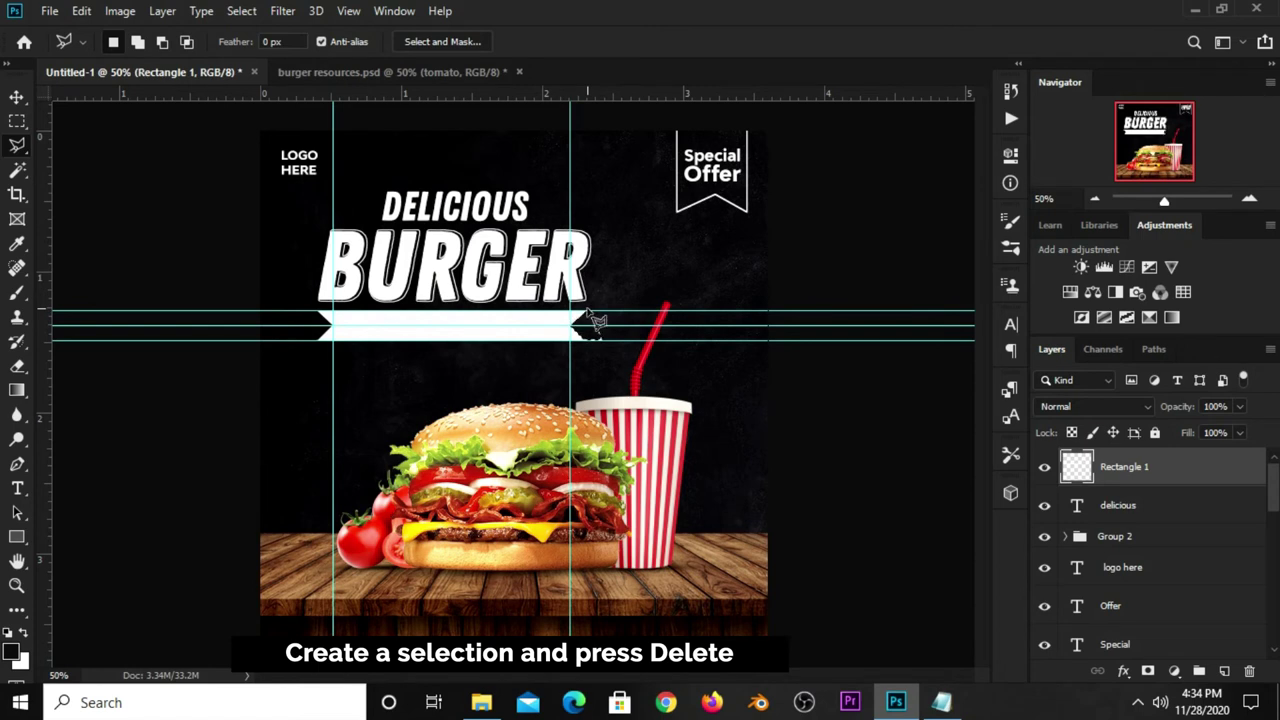
Clear all guides and deselect the ribbon.
{"action": "left_click", "coordinate": [349, 12]}
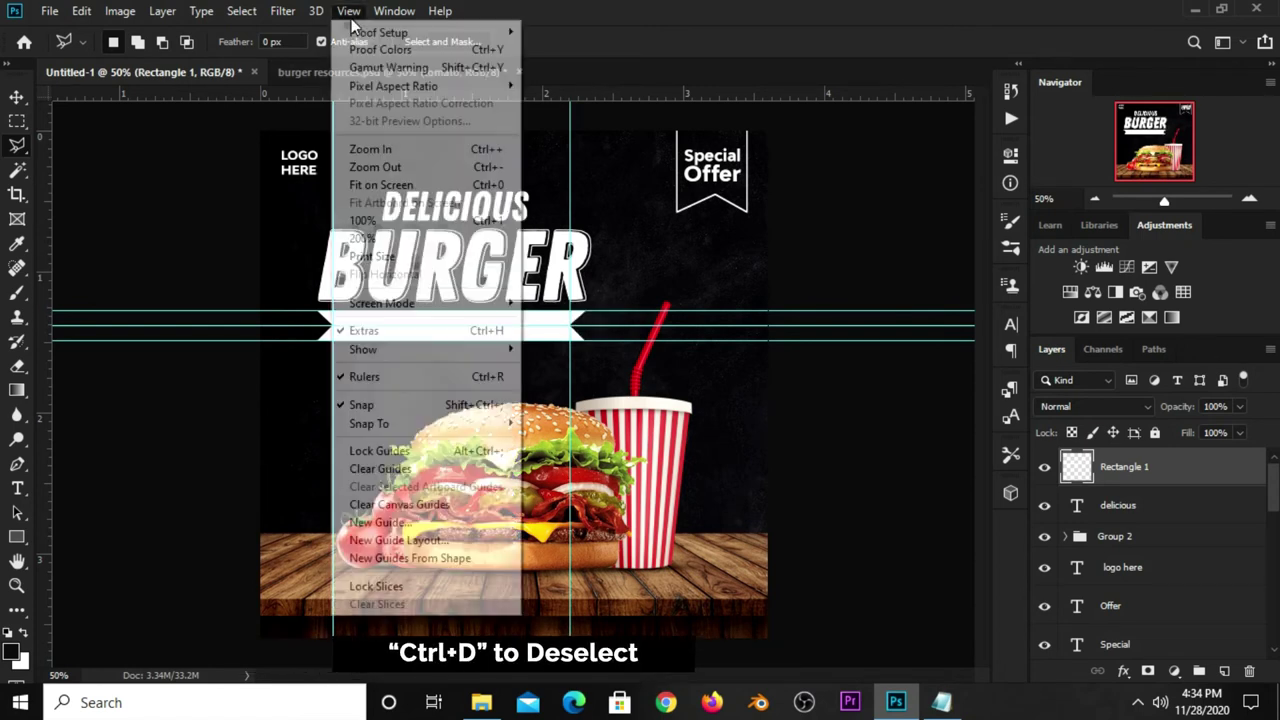
{"action": "left_click", "coordinate": [415, 468]}
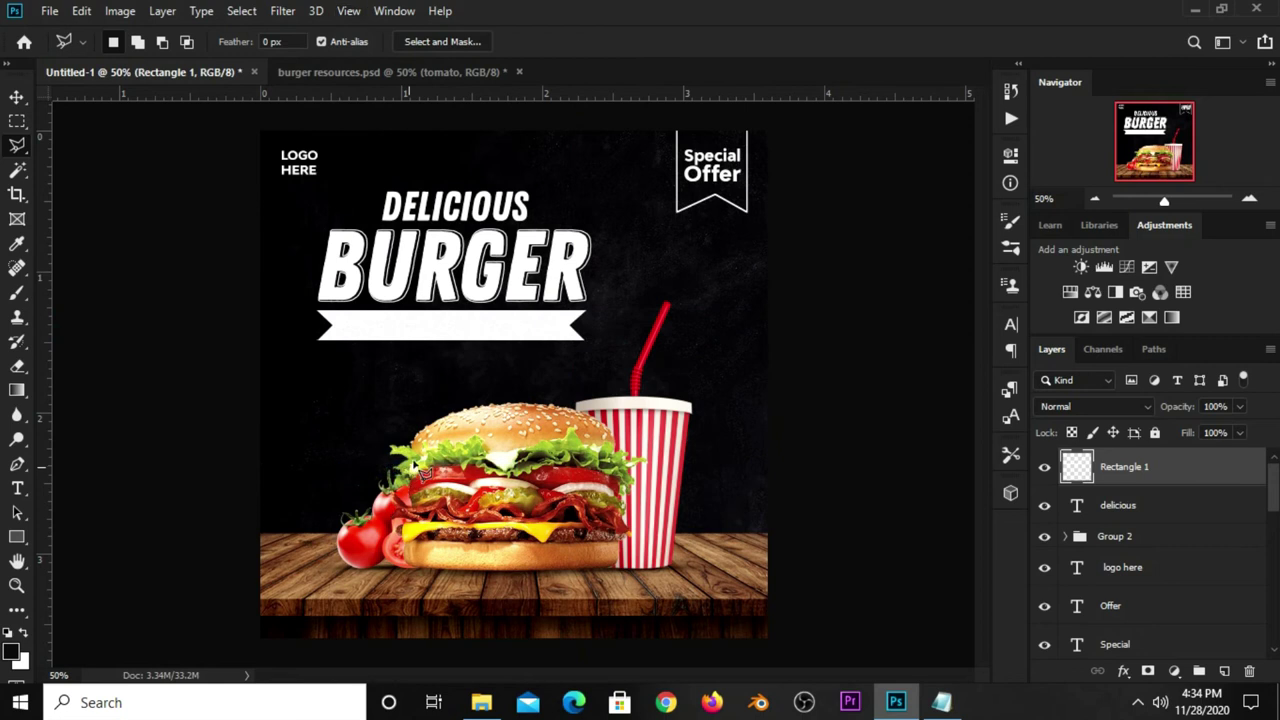
{"action": "key", "text": "v"}
{"action": "left_click", "coordinate": [858, 388]}
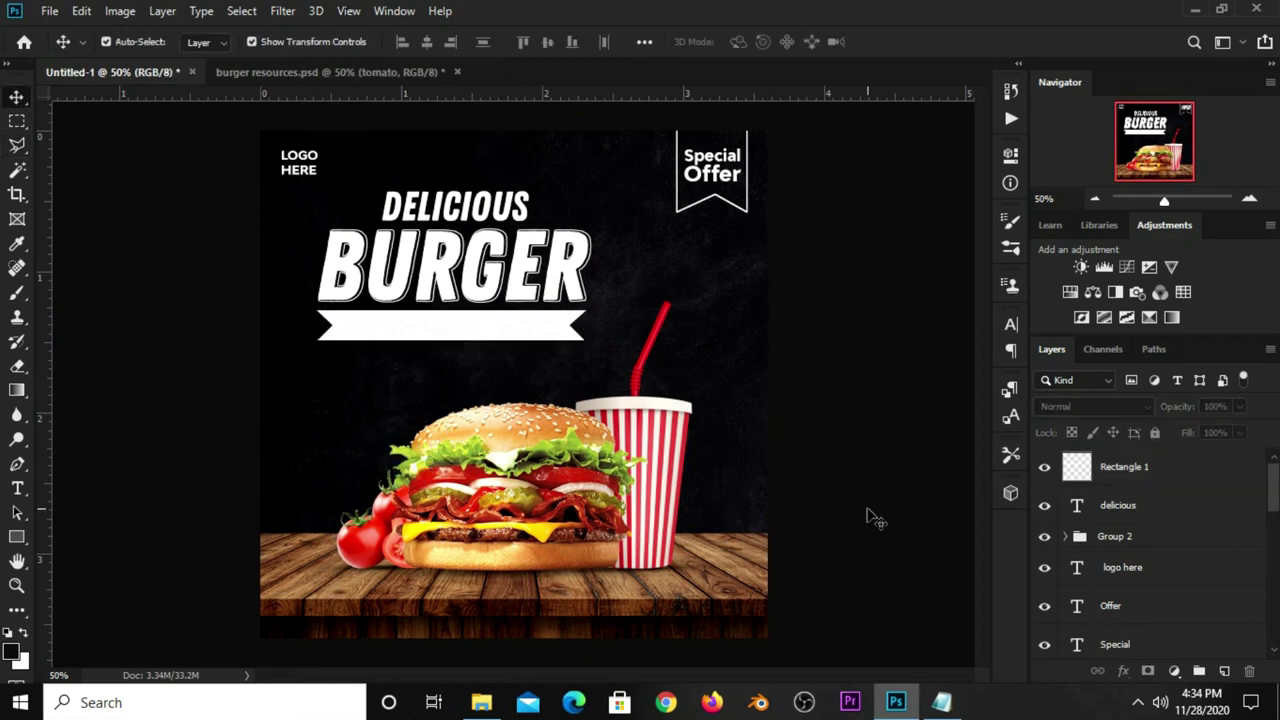
Copy the 'best burger in town' line from Notepad, then return to Photoshop.
{"action": "left_click", "coordinate": [941, 702]}
{"action": "left_click_drag", "start_coordinate": [820, 431], "coordinate": [679, 440]}
{"action": "left_click", "coordinate": [659, 443]}
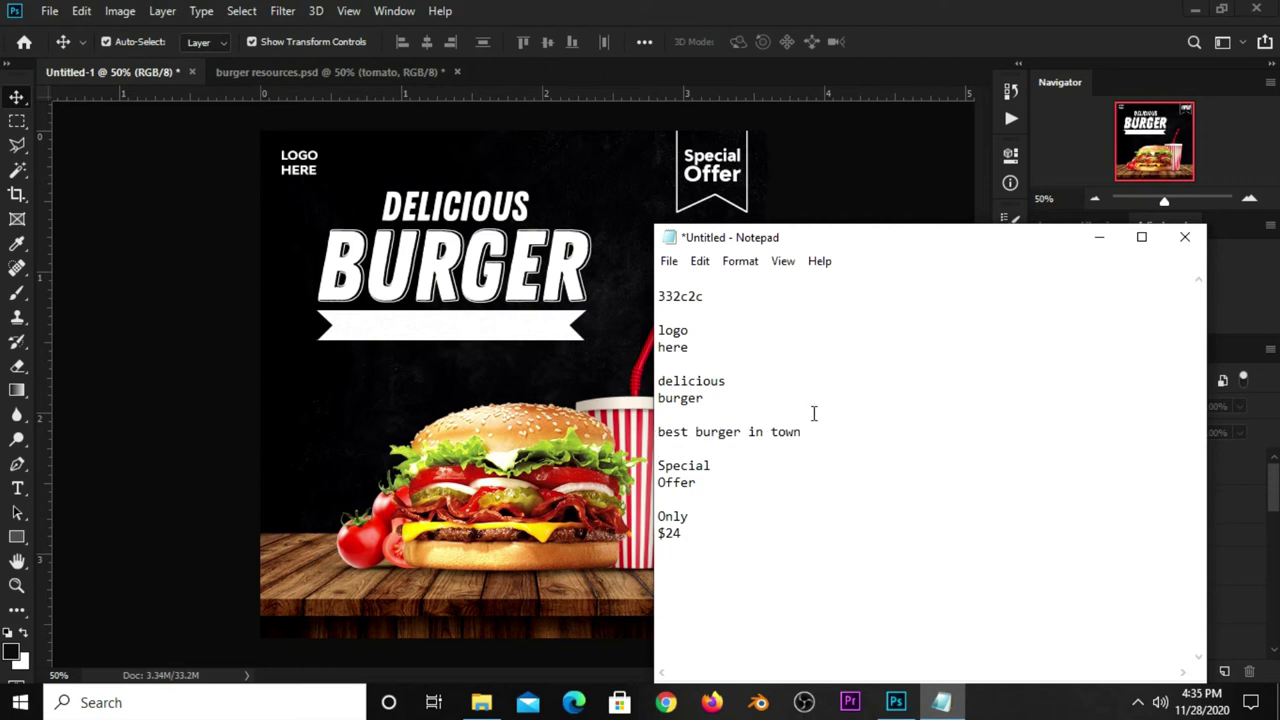
{"action": "left_click_drag", "start_coordinate": [788, 440], "coordinate": [666, 440]}
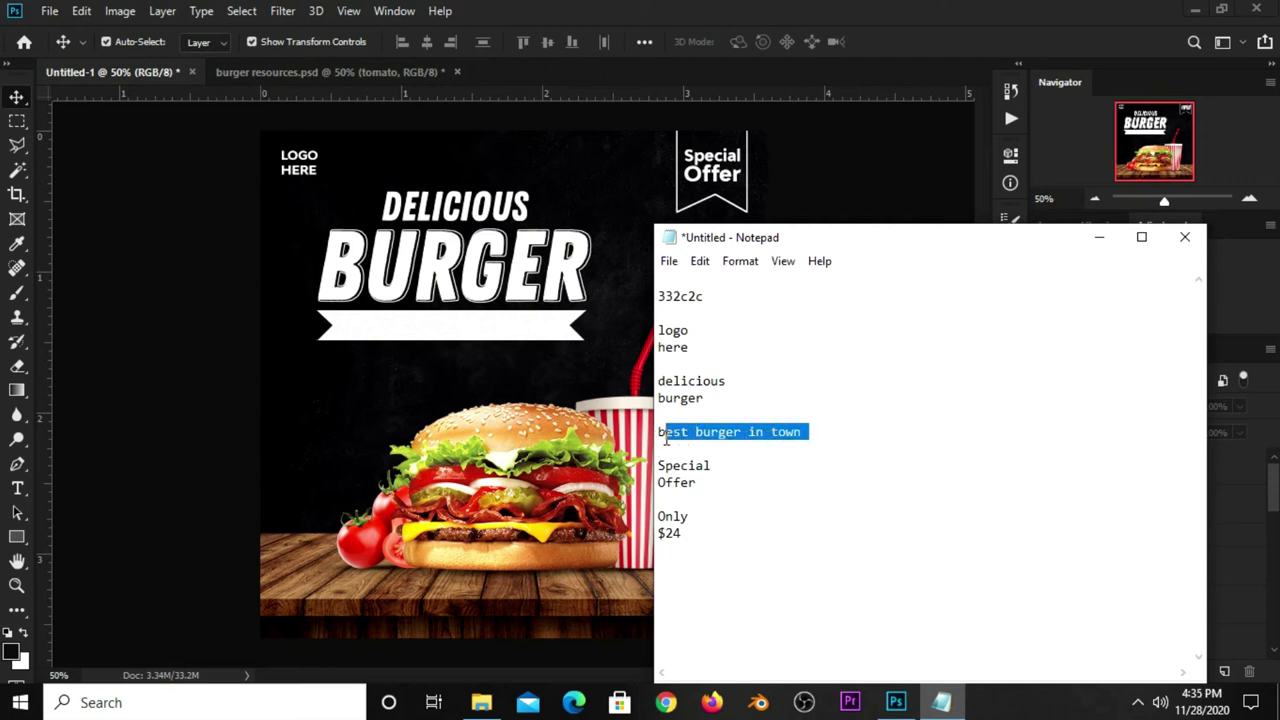
{"action": "right_click", "coordinate": [680, 435]}
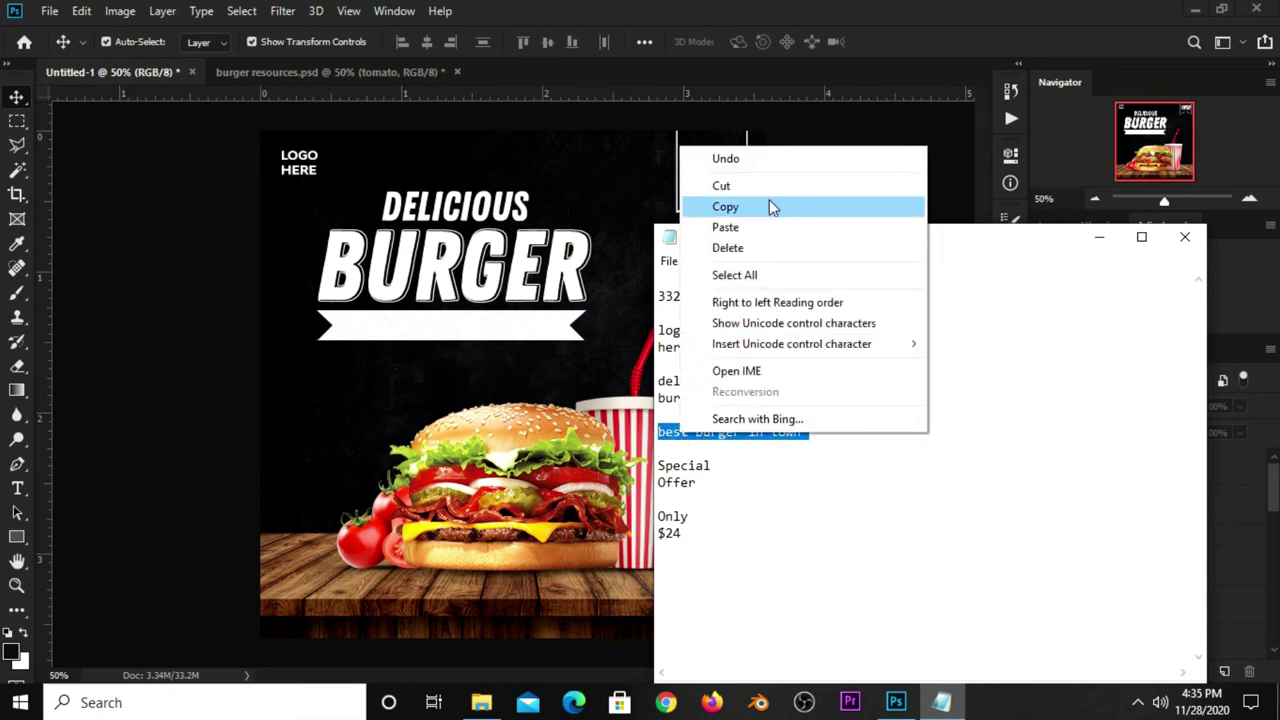
{"action": "left_click", "coordinate": [725, 206]}
{"action": "left_click", "coordinate": [903, 35]}
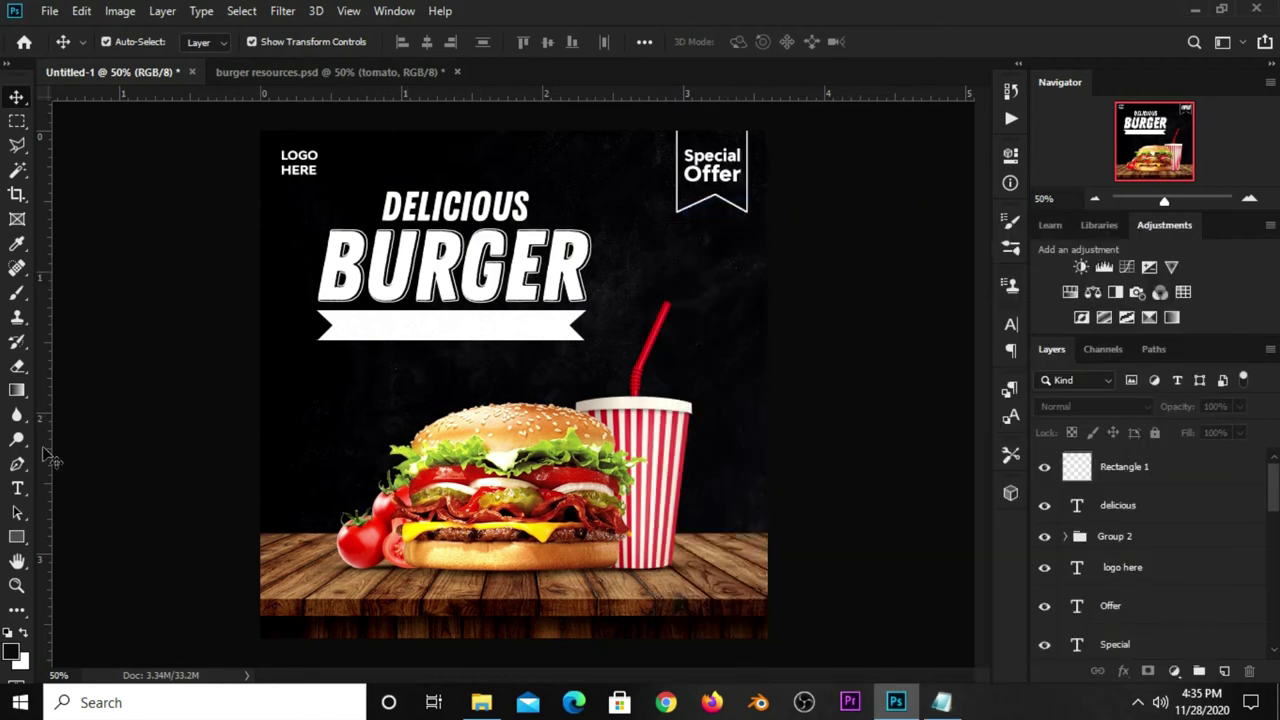
Set the Type tool colour to the dark chalkboard background colour.
{"action": "left_click", "coordinate": [17, 488]}
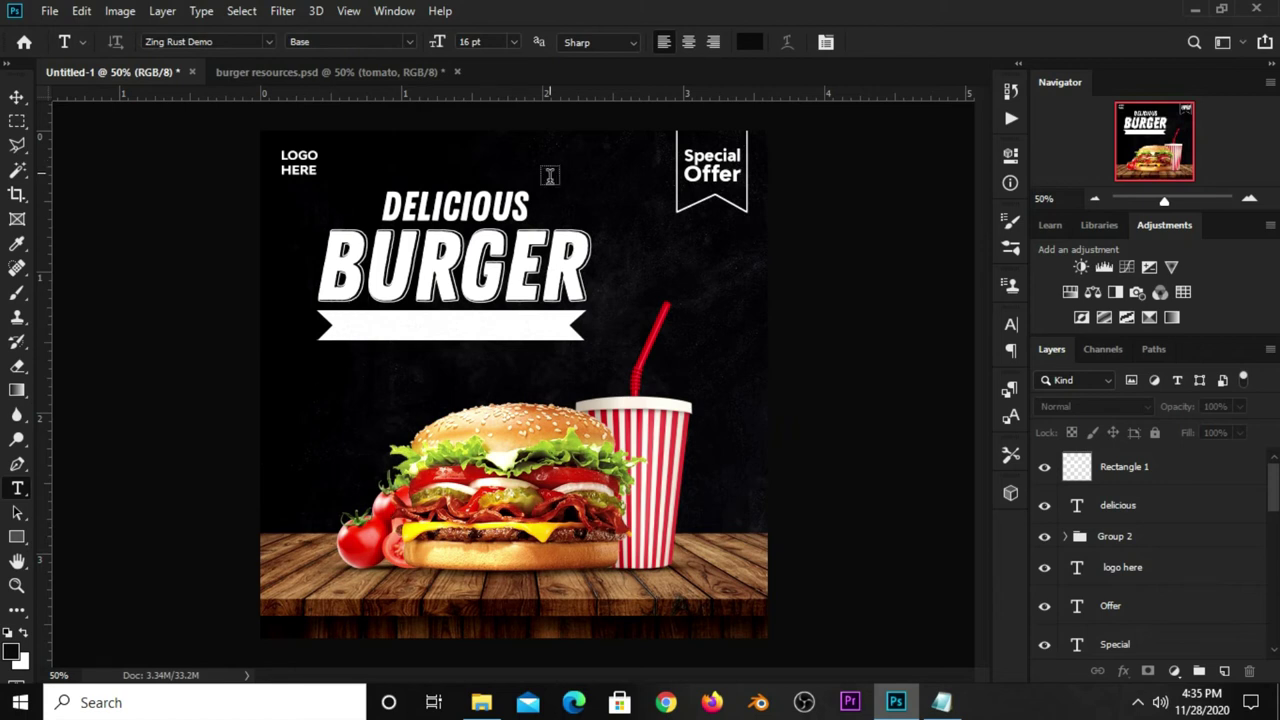
{"action": "left_click", "coordinate": [747, 42]}
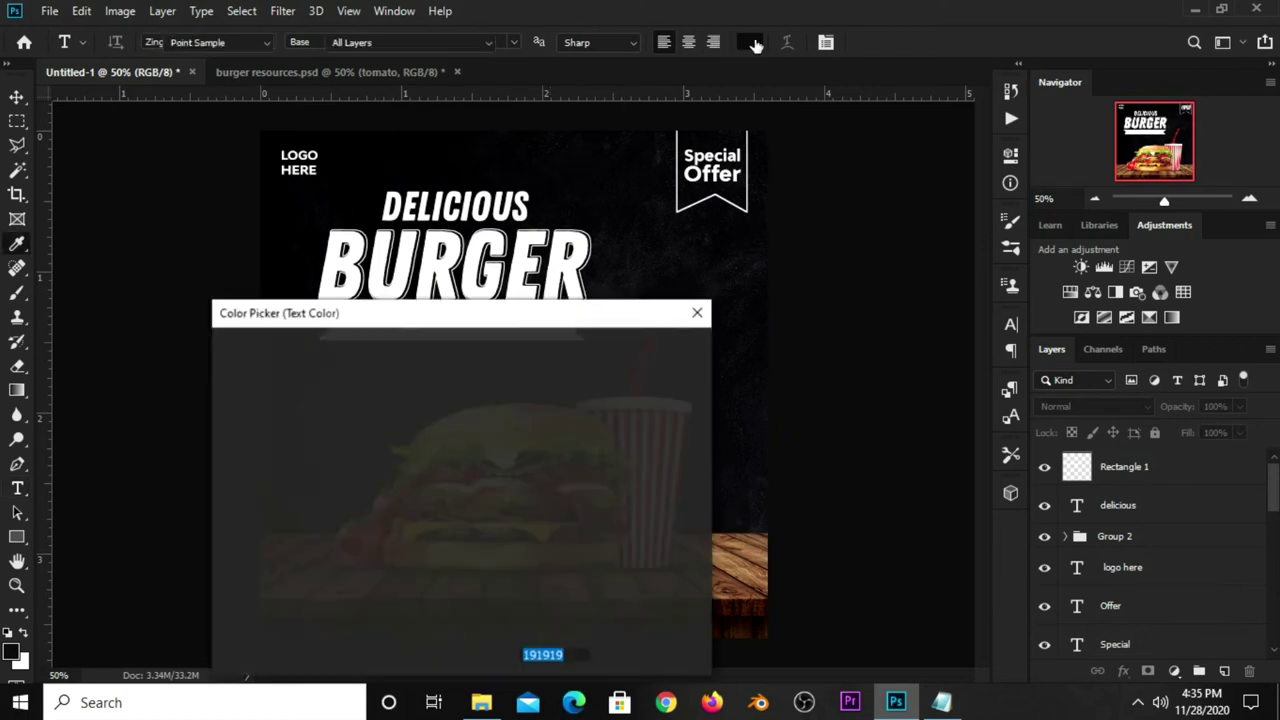
{"action": "left_click", "coordinate": [615, 195]}
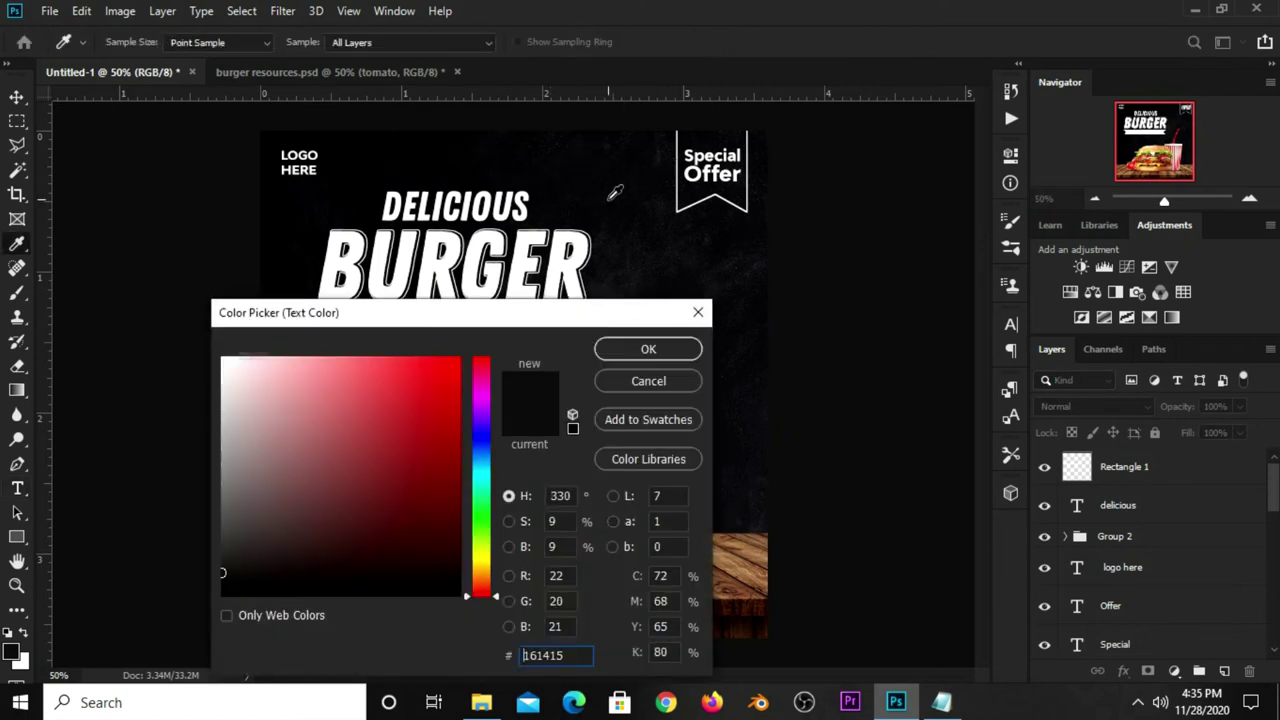
{"action": "left_click", "coordinate": [614, 350]}
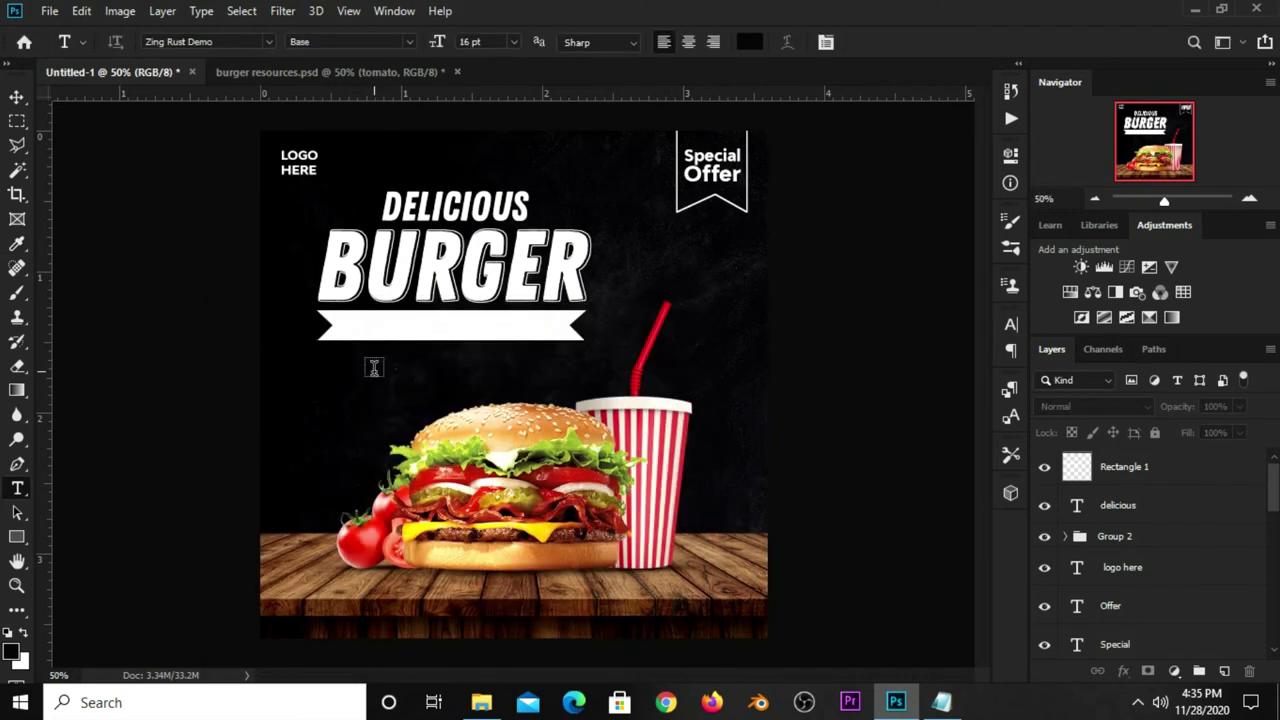
Paste the copied 'BEST BURGER IN TOWN' slogan as a new text layer.
{"action": "left_click", "coordinate": [374, 368]}
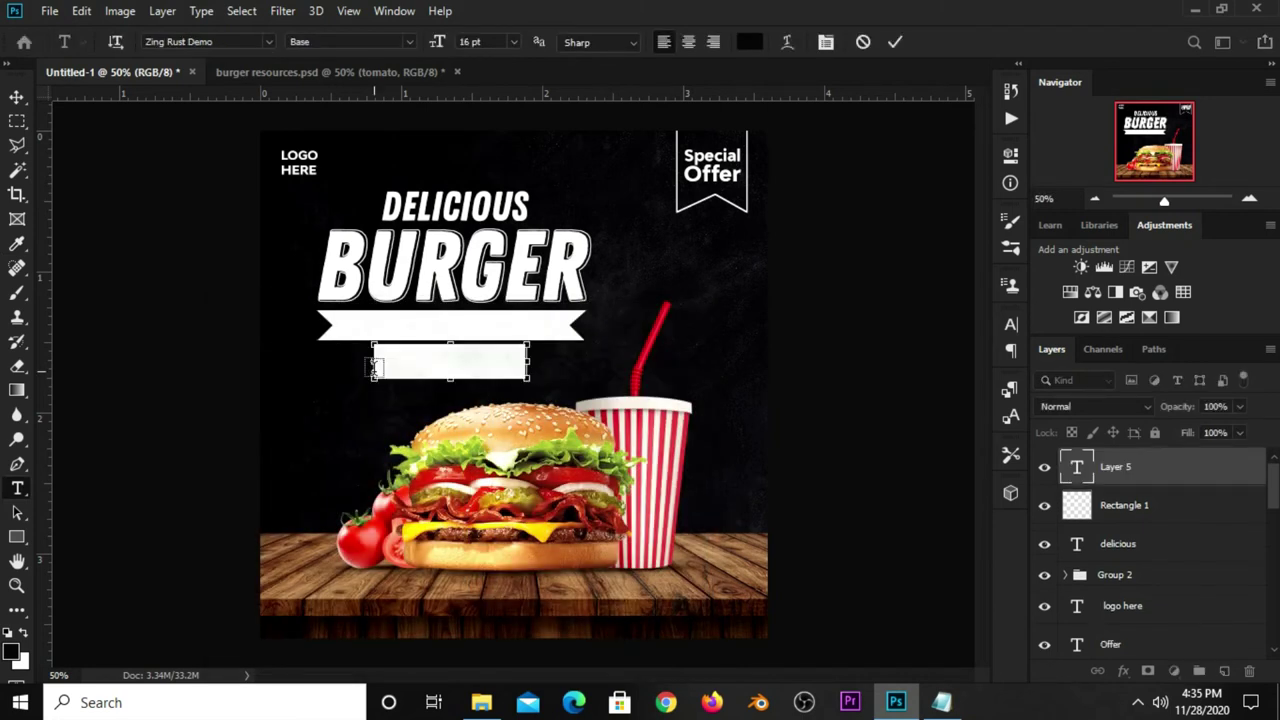
{"action": "key", "text": "BackSpace"}
{"action": "key", "text": "ctrl+v"}
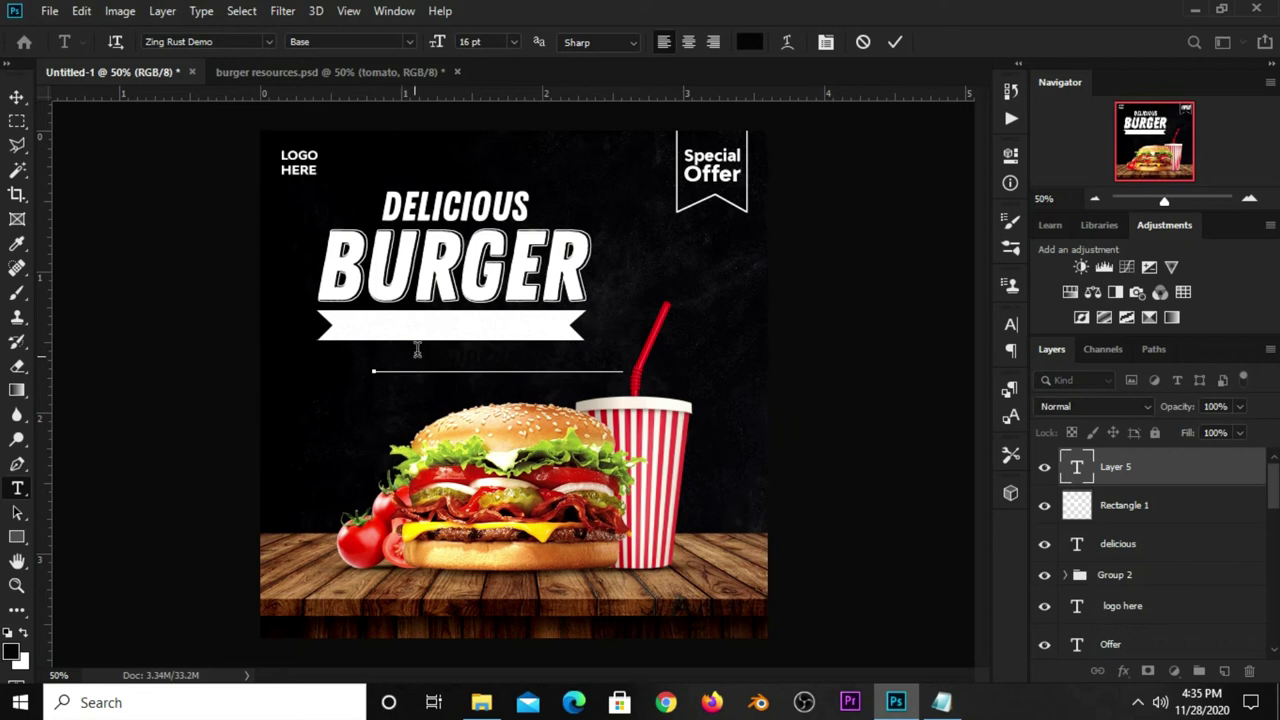
{"action": "left_click", "coordinate": [895, 42]}
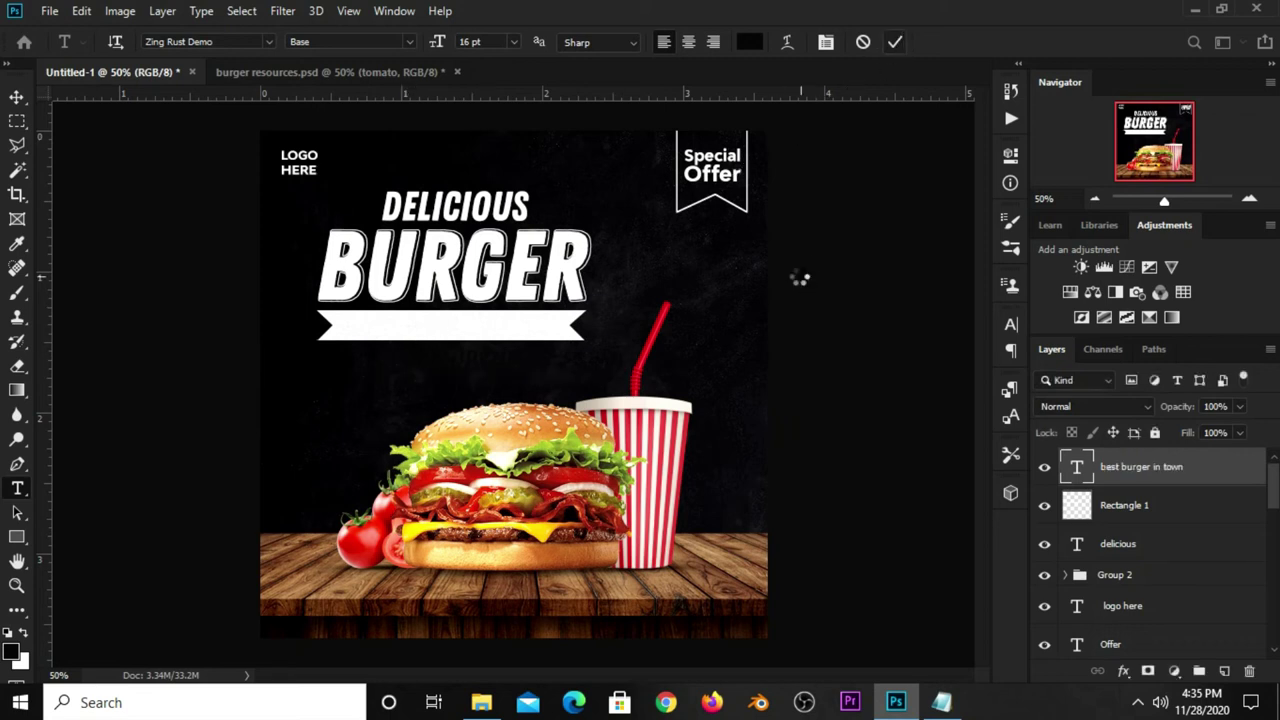
{"action": "key", "text": "v"}
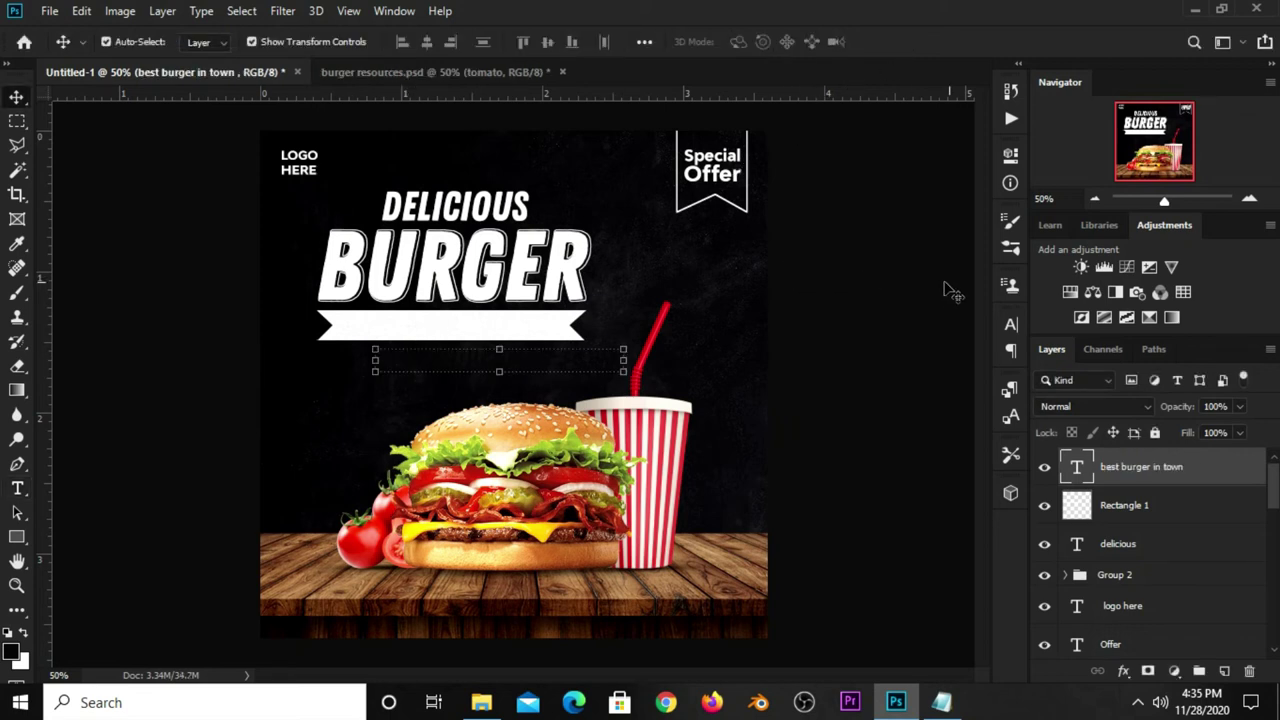
{"action": "left_click", "coordinate": [1010, 328]}
{"action": "left_click", "coordinate": [1008, 333]}
{"action": "left_click", "coordinate": [956, 317]}
Move the slogan onto the white ribbon and shrink it to fit inside.
{"action": "key", "text": "ctrl+t"}
{"action": "left_click_drag", "start_coordinate": [468, 372], "coordinate": [448, 331]}
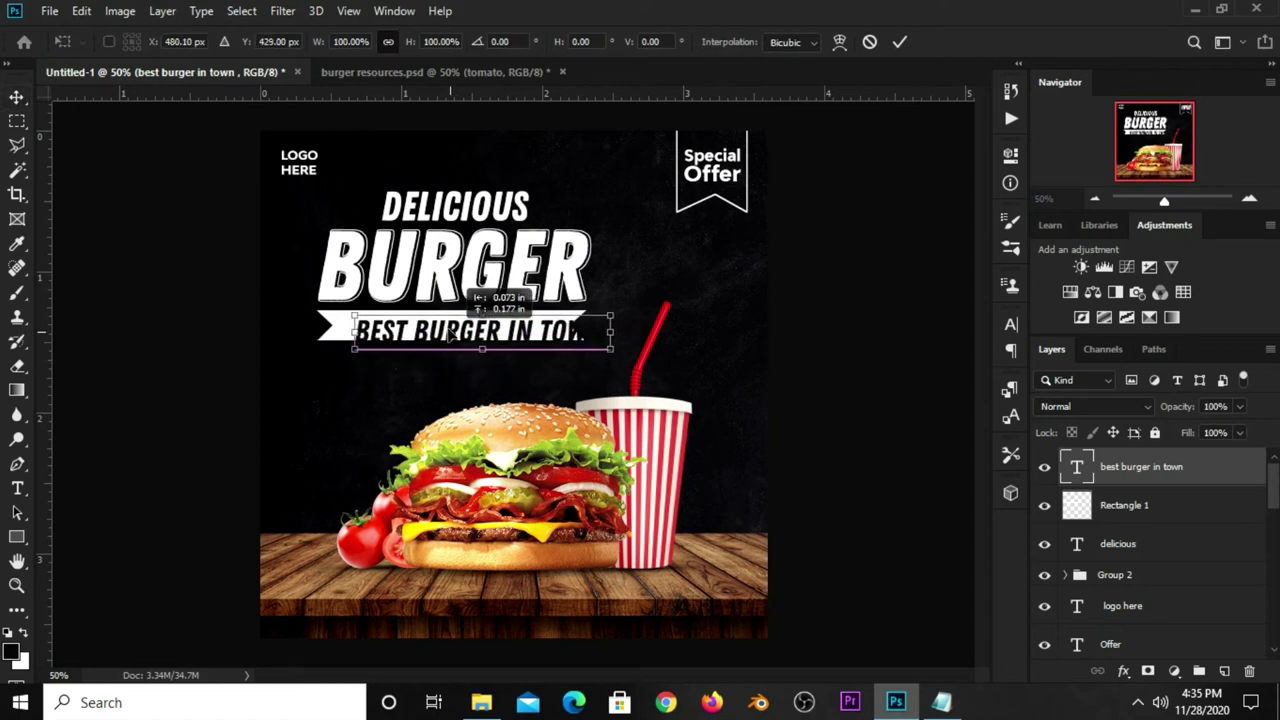
{"action": "left_click_drag", "start_coordinate": [607, 344], "coordinate": [562, 340]}
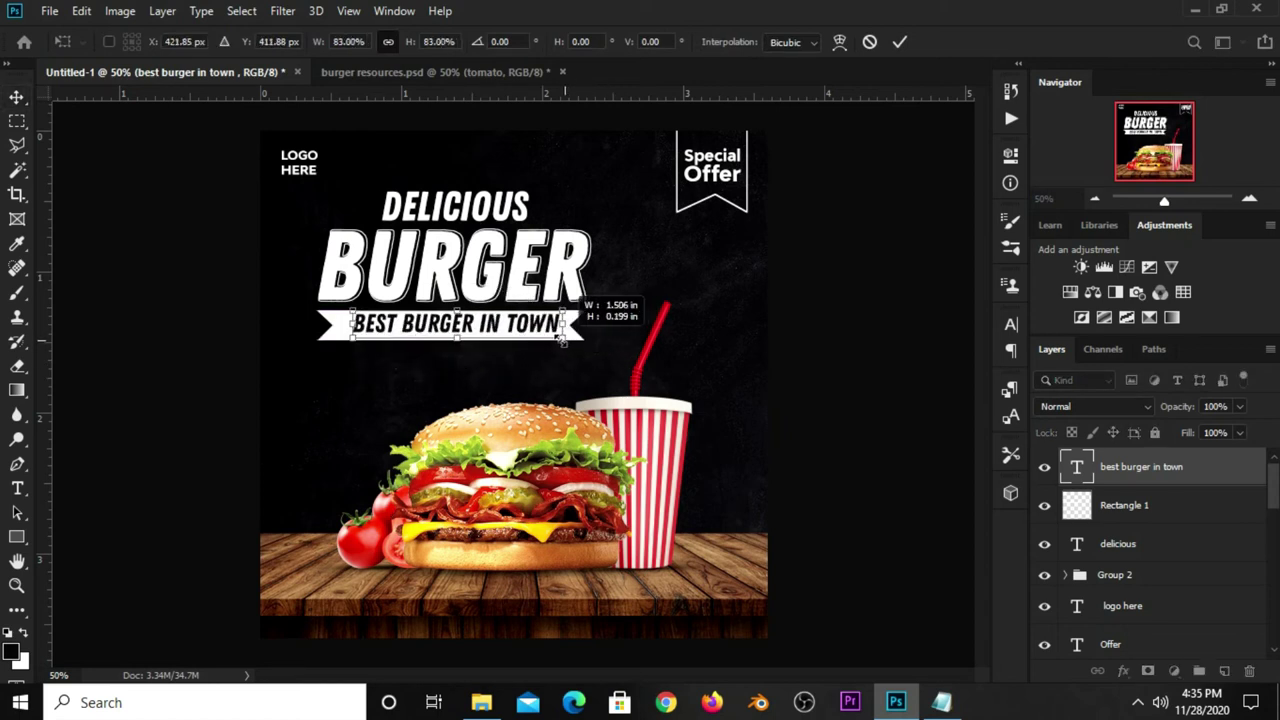
{"action": "key", "text": "Return"}
{"action": "key", "text": "Down"}
{"action": "key", "text": "Down"}
{"action": "key", "text": "Down"}
{"action": "key", "text": "Down"}
{"action": "left_click", "coordinate": [818, 338]}
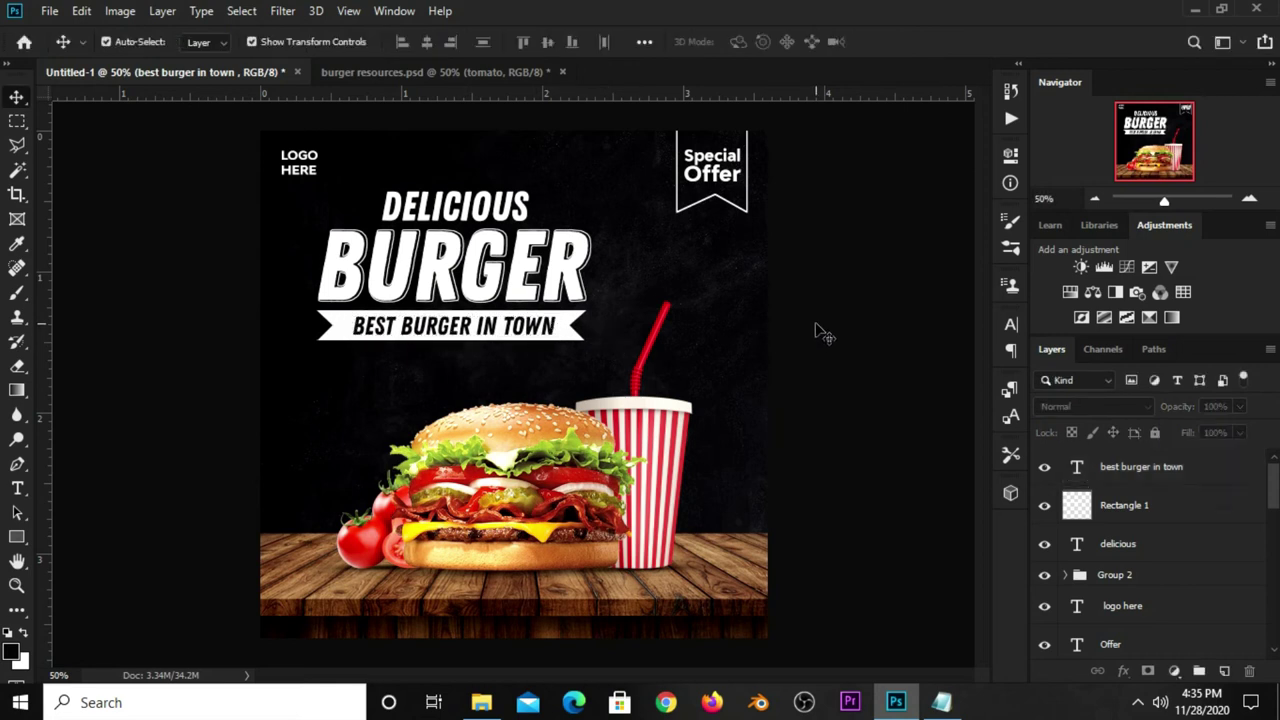
Enlarge the slogan slightly so it fills the ribbon's width.
{"action": "left_click", "coordinate": [437, 342]}
{"action": "key", "text": "ctrl+t"}
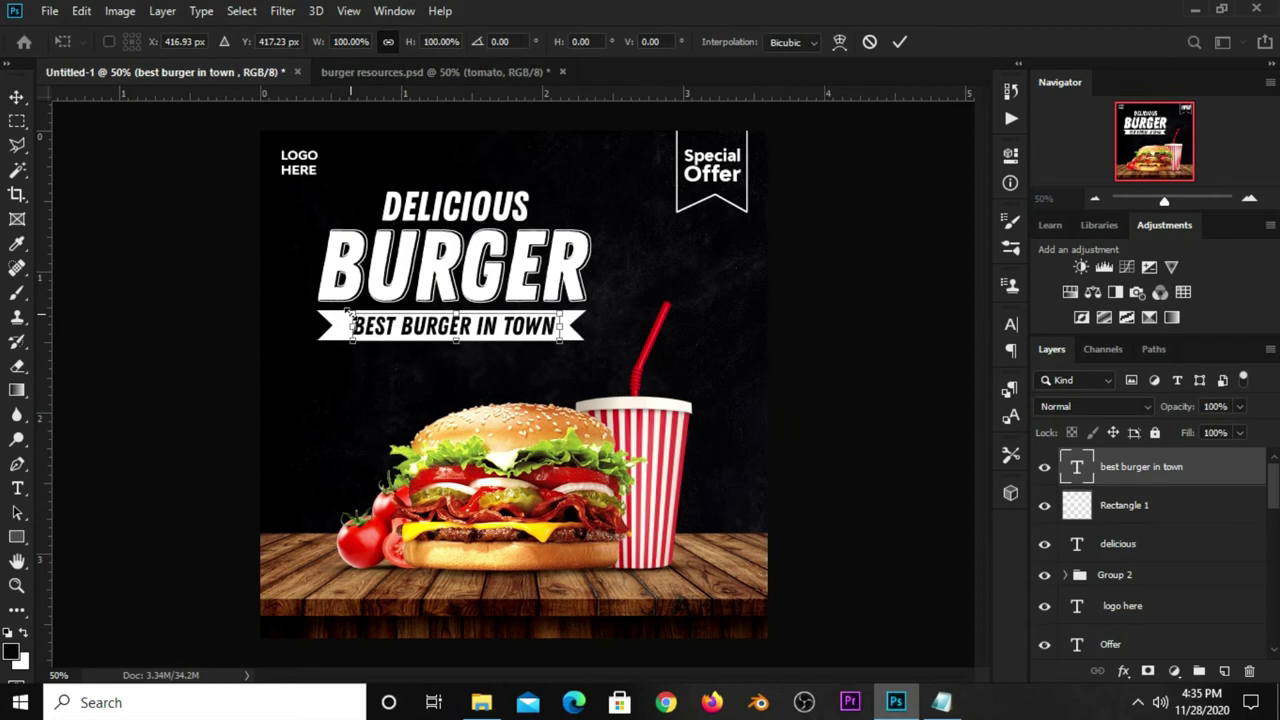
{"action": "left_click_drag", "start_coordinate": [348, 309], "coordinate": [345, 315]}
{"action": "key", "text": "Return"}
{"action": "left_click", "coordinate": [800, 336]}
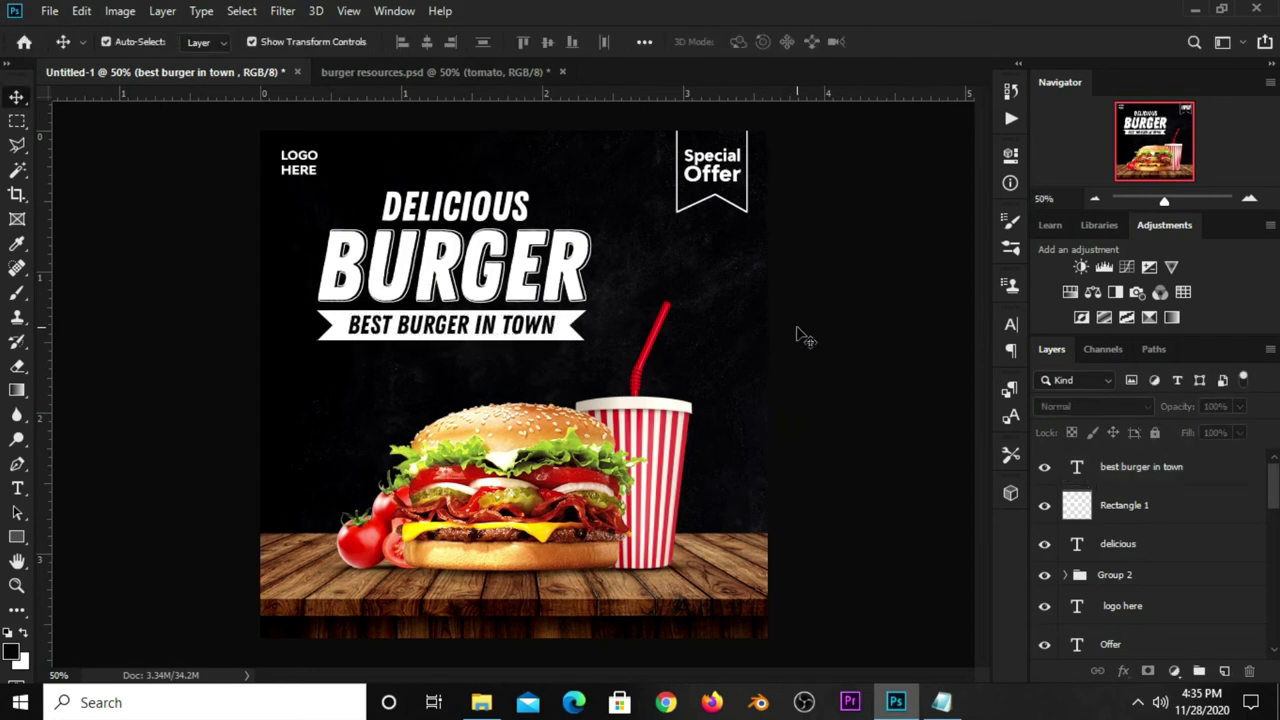
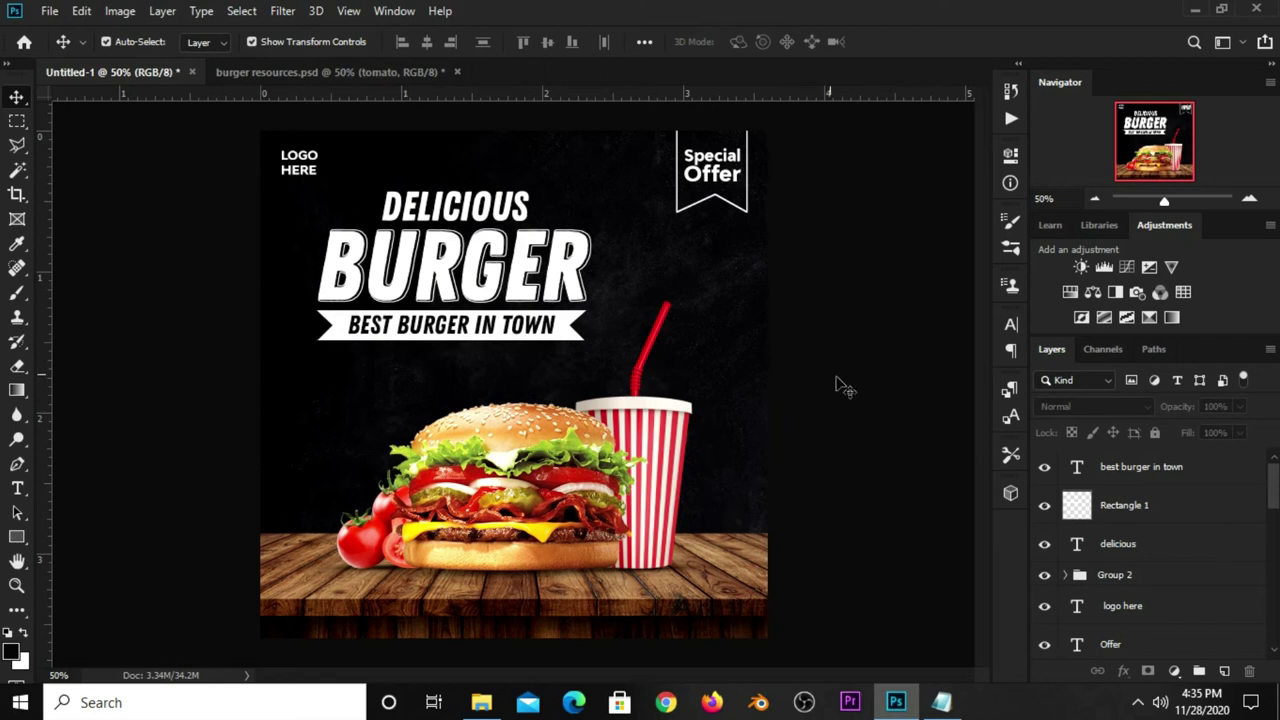
Group the DELICIOUS BURGER headline, ribbon and BEST BURGER IN TOWN layers together.
{"action": "left_click", "coordinate": [1135, 544]}
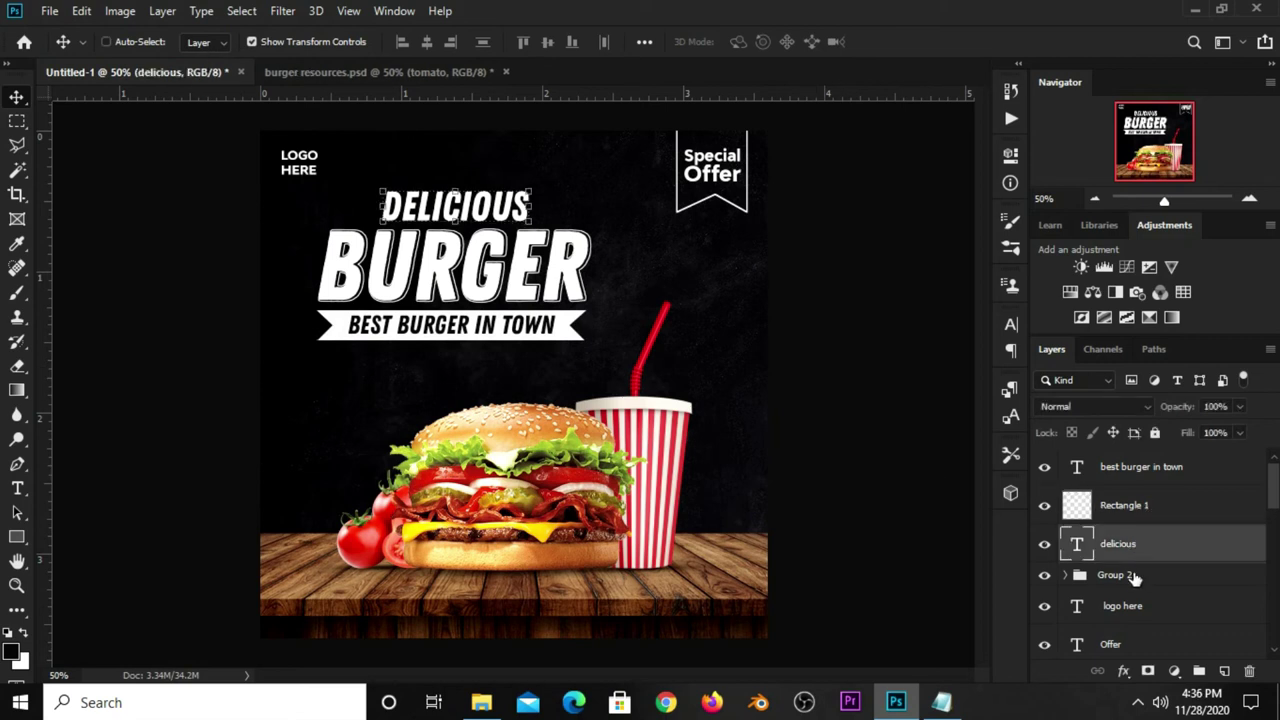
{"action": "left_click", "coordinate": [1134, 576], "text": "shift"}
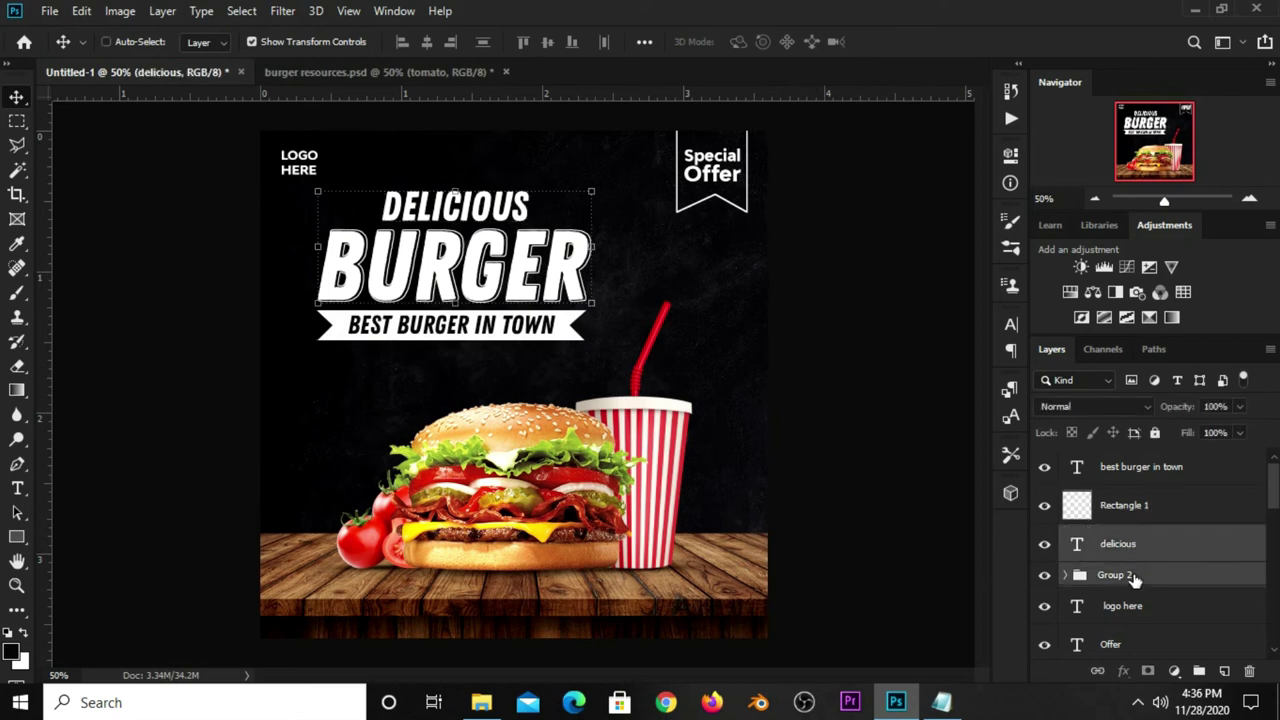
{"action": "left_click", "coordinate": [1135, 507], "text": "shift"}
{"action": "left_click", "coordinate": [1129, 474], "text": "ctrl"}
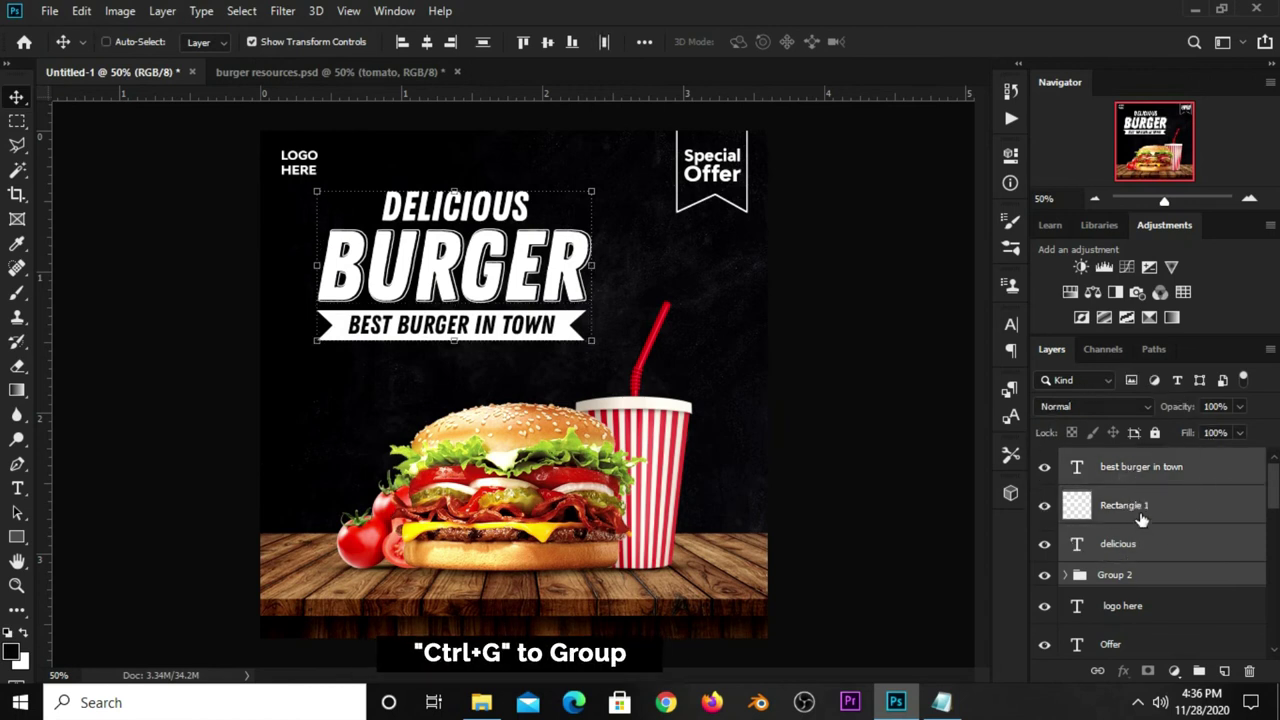
{"action": "key", "text": "ctrl+g"}
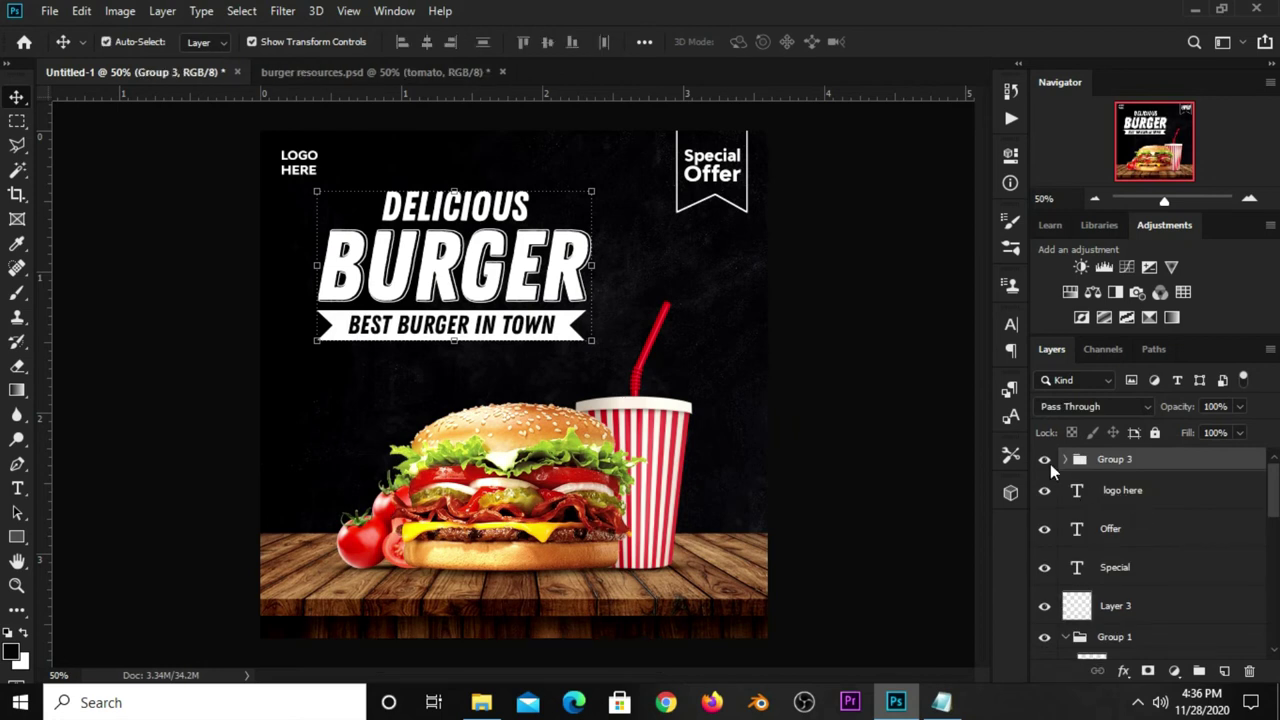
{"action": "left_click", "coordinate": [1045, 461]}
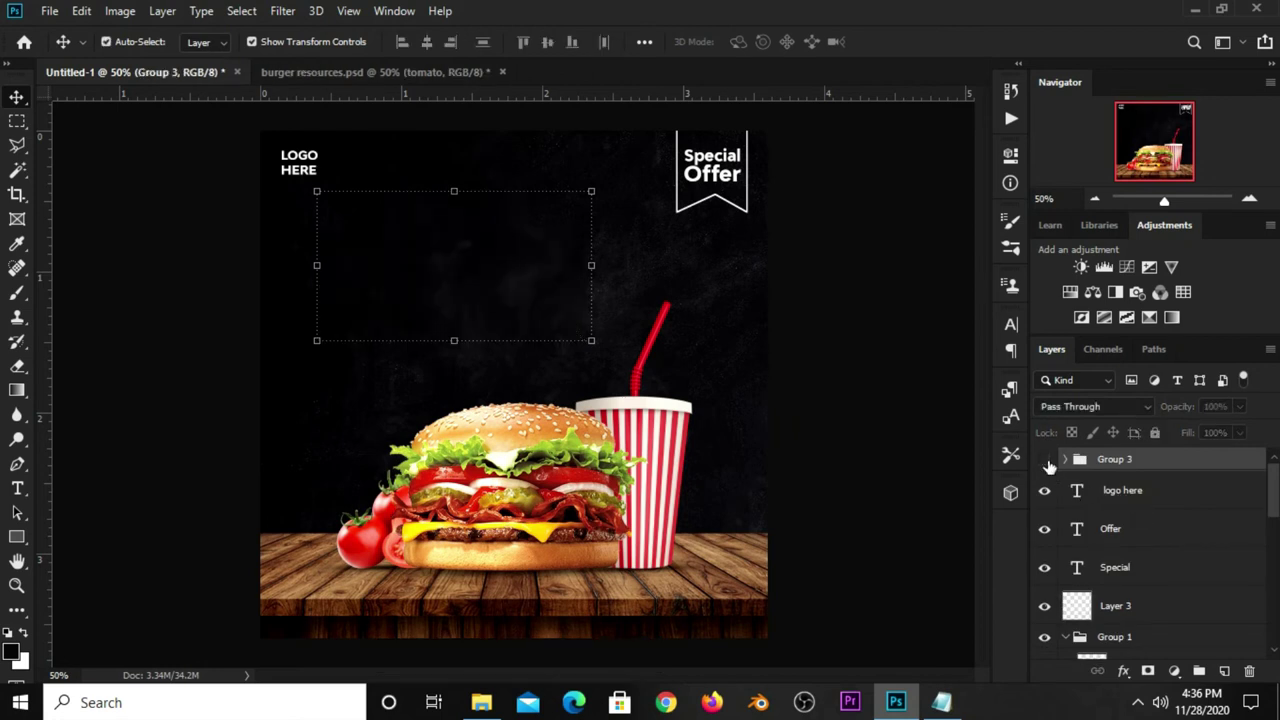
{"action": "left_click", "coordinate": [1045, 460]}
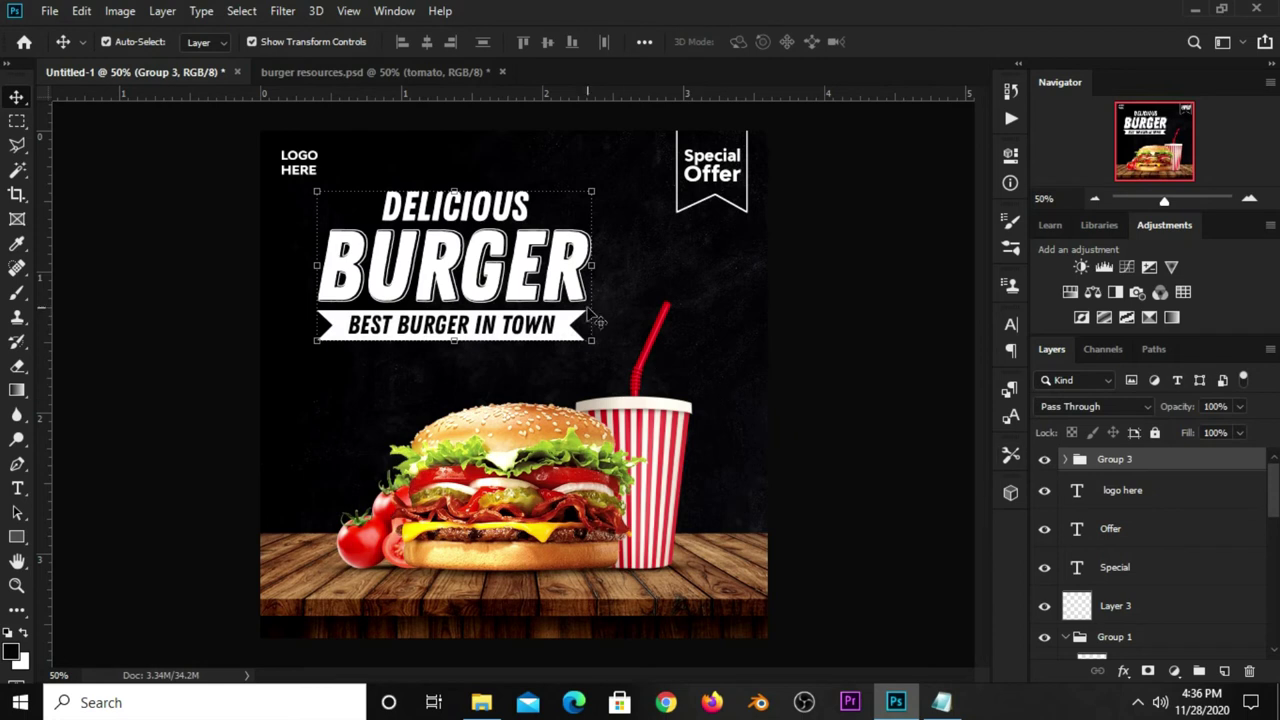
Skew the headline group so its right side rises, then shift it slightly left and down.
{"action": "key", "text": "ctrl+t"}
{"action": "right_click", "coordinate": [544, 258]}
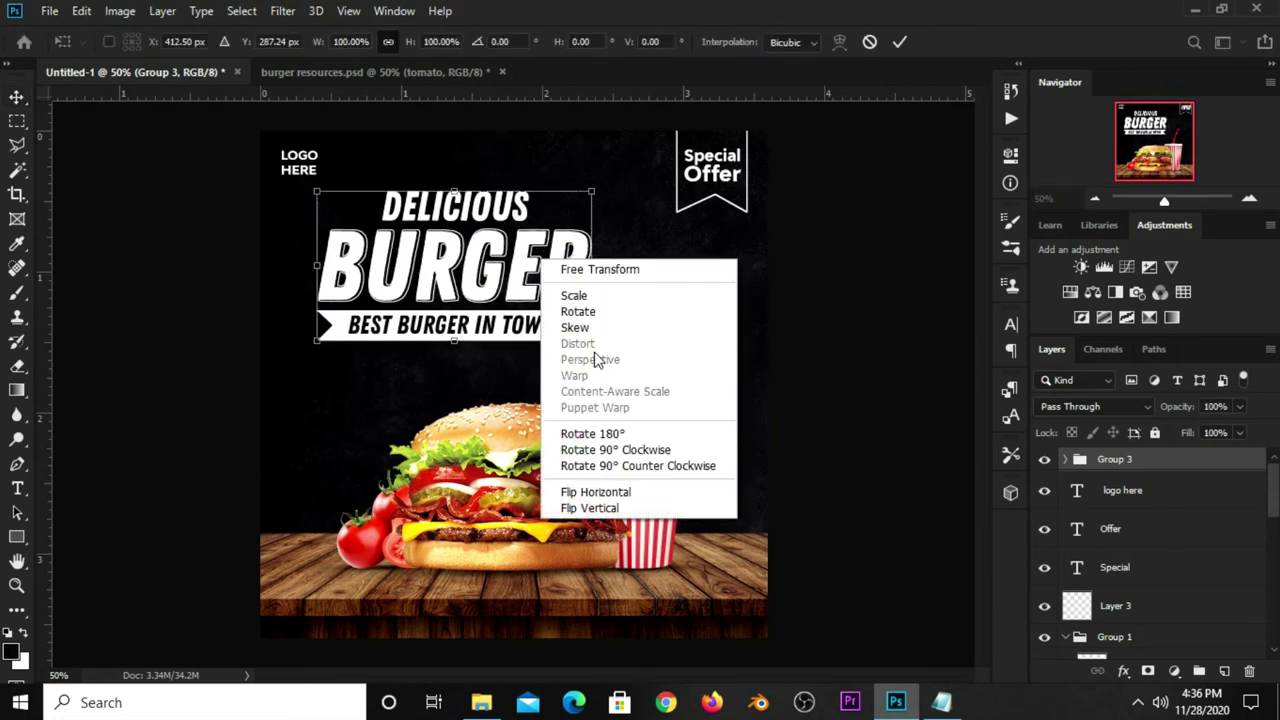
{"action": "left_click", "coordinate": [575, 327]}
{"action": "left_click_drag", "start_coordinate": [600, 308], "coordinate": [612, 287]}
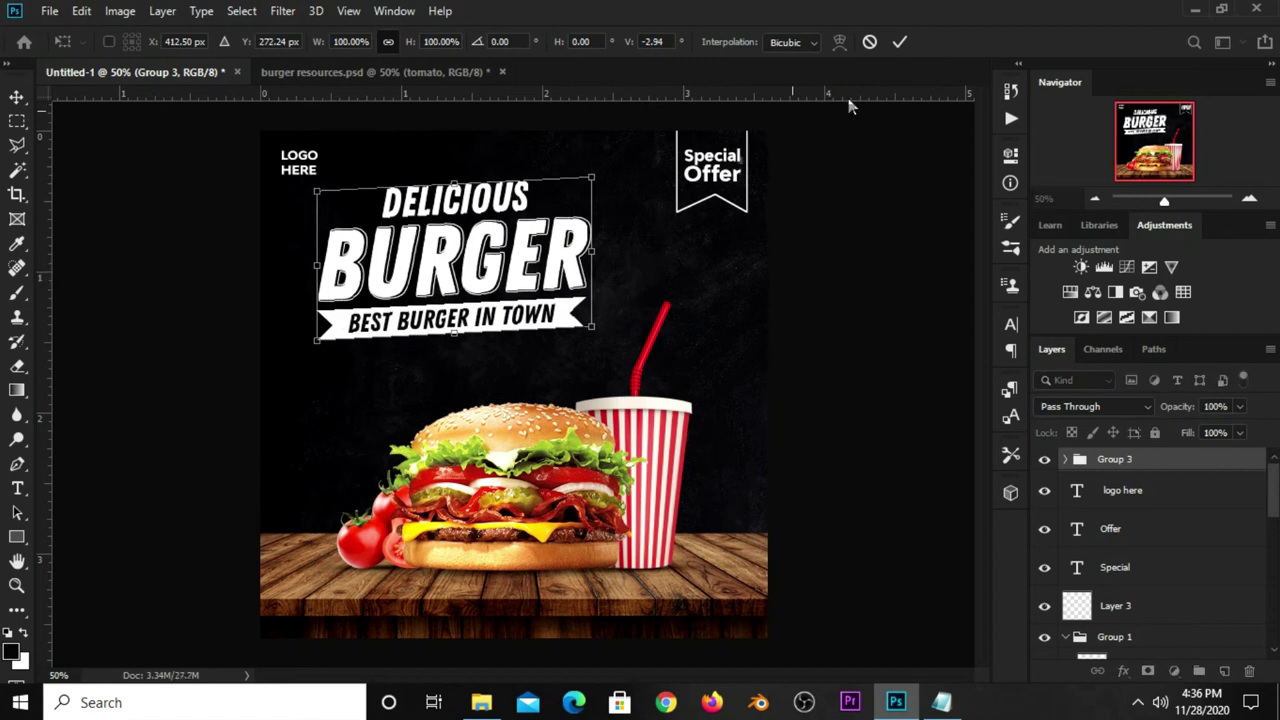
{"action": "left_click", "coordinate": [899, 42]}
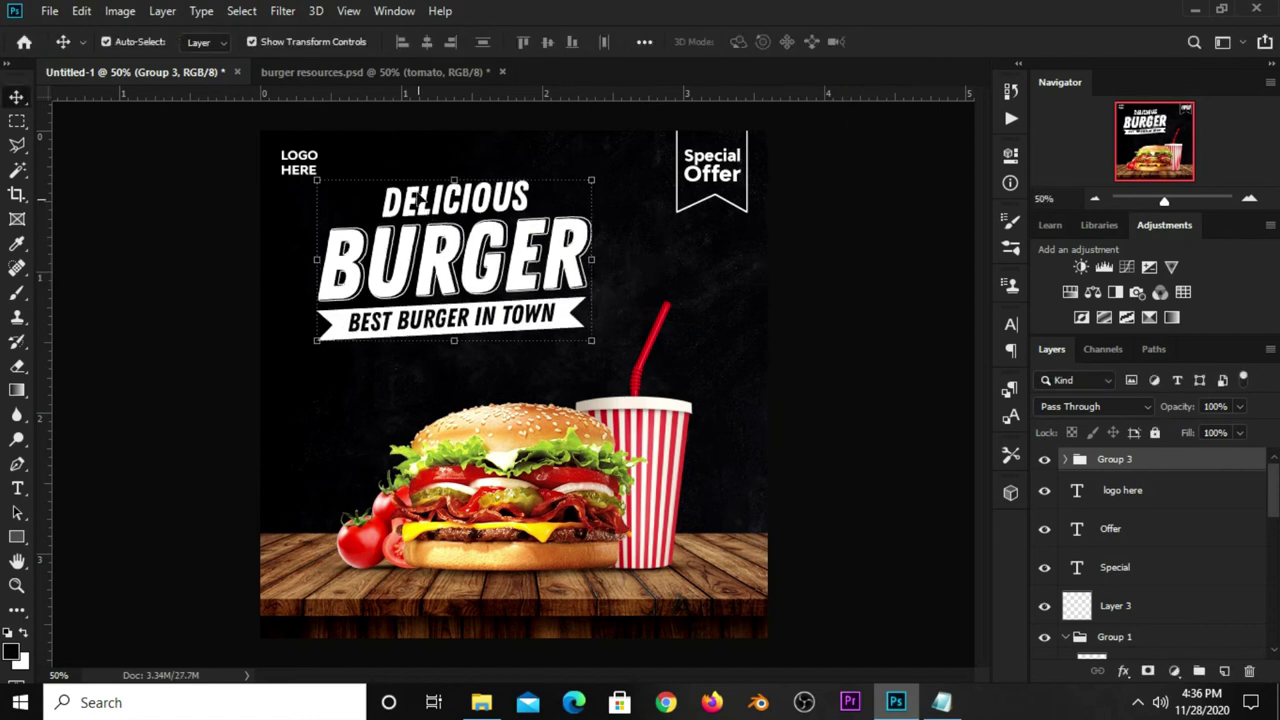
{"action": "key", "text": "ctrl+t"}
{"action": "left_click_drag", "start_coordinate": [418, 237], "coordinate": [406, 246]}
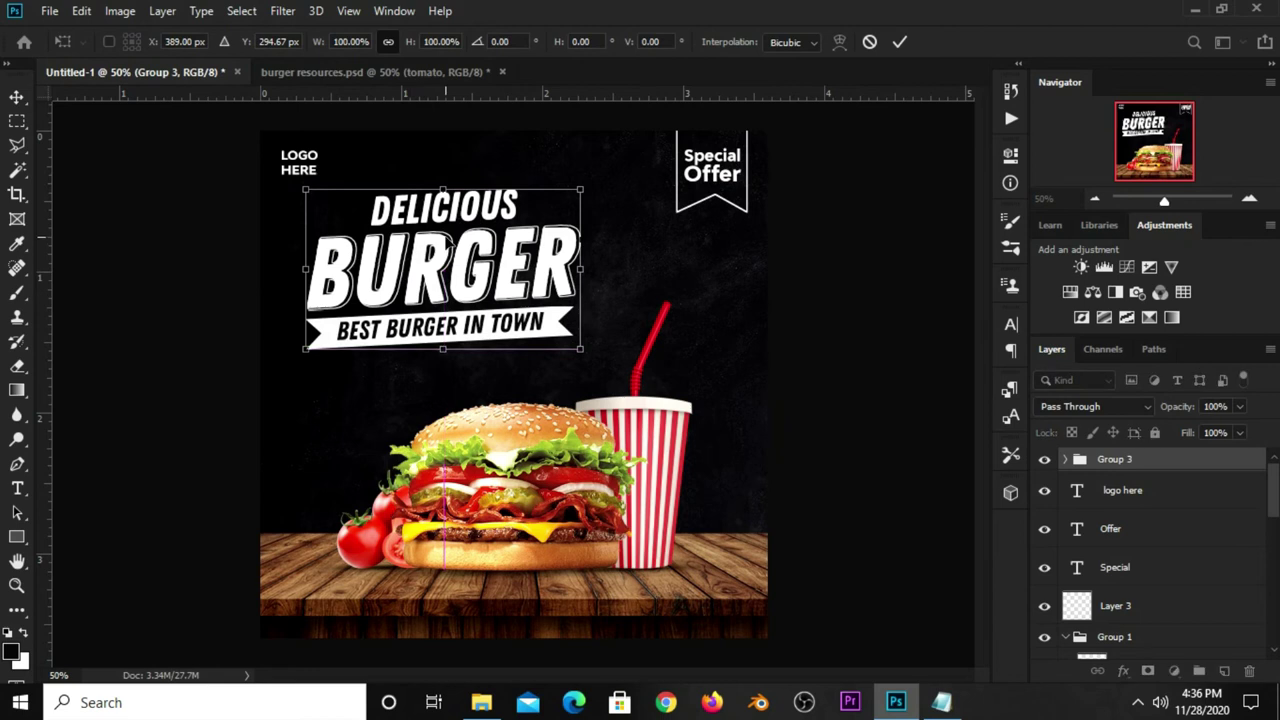
{"action": "left_click", "coordinate": [899, 42]}
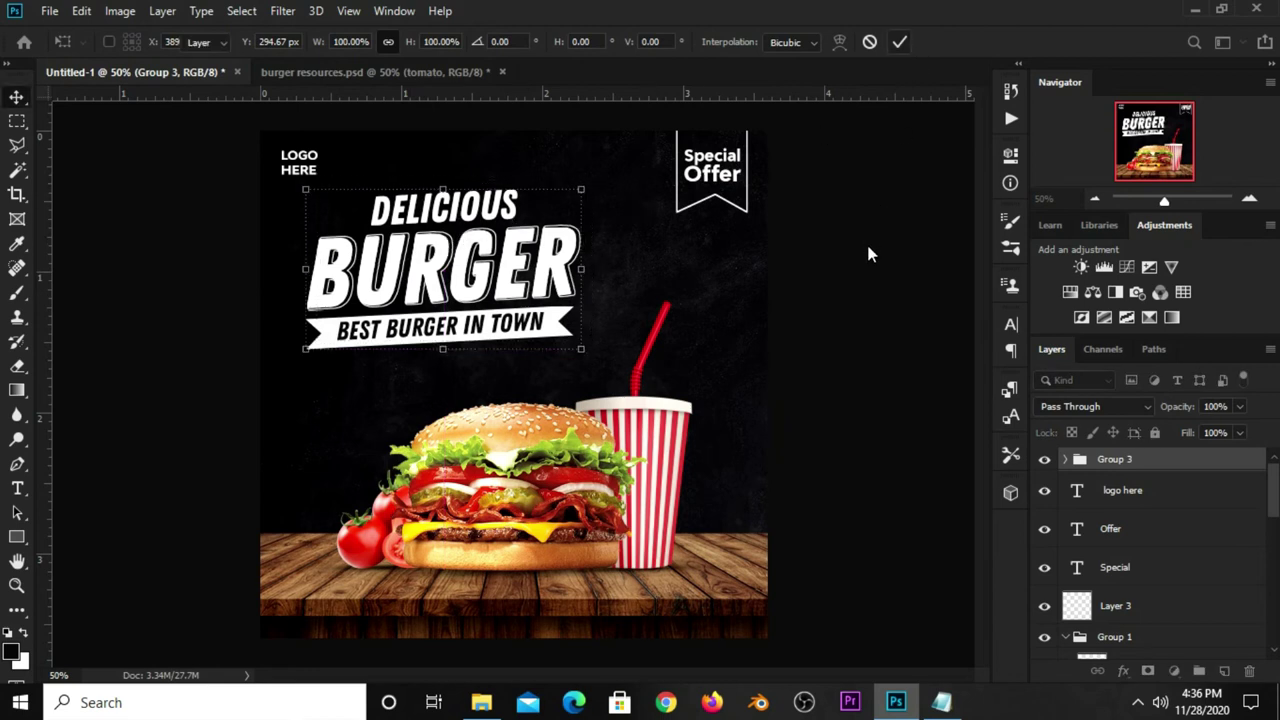
{"action": "left_click", "coordinate": [868, 253]}
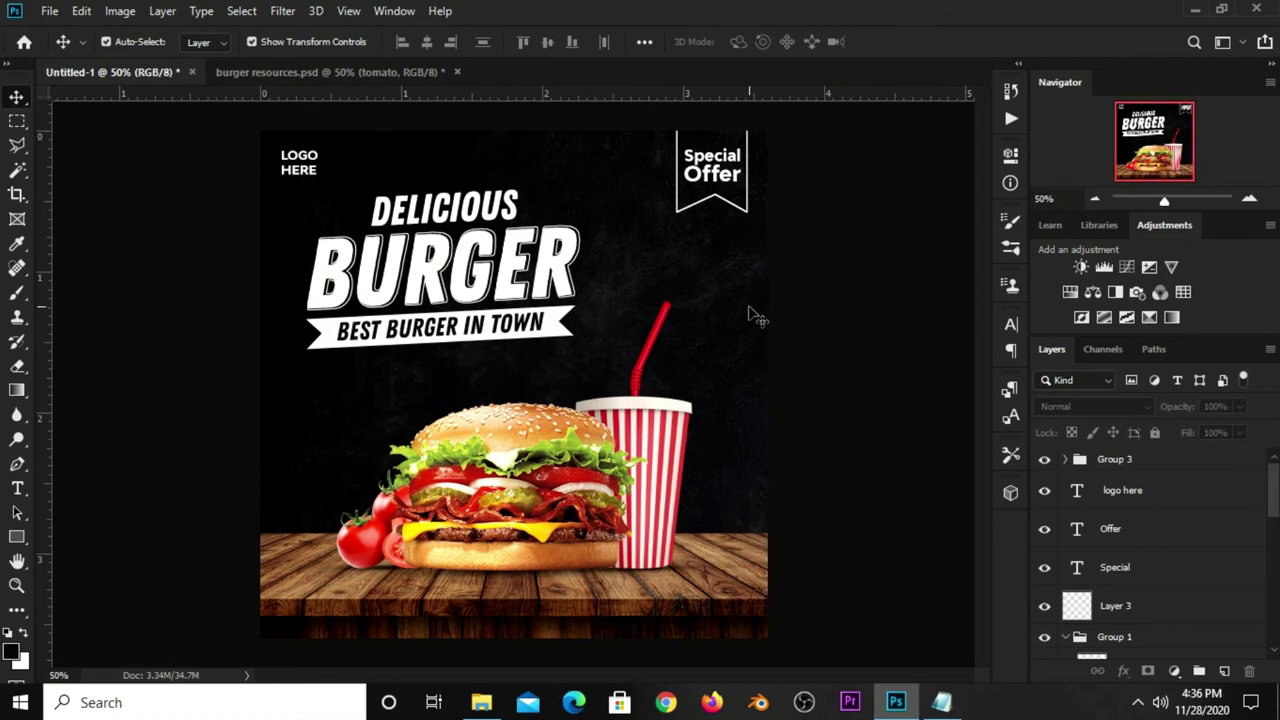
Draw a 15-sided star polygon with 10% indents to the left of the burger.
{"action": "left_click", "coordinate": [6, 539]}
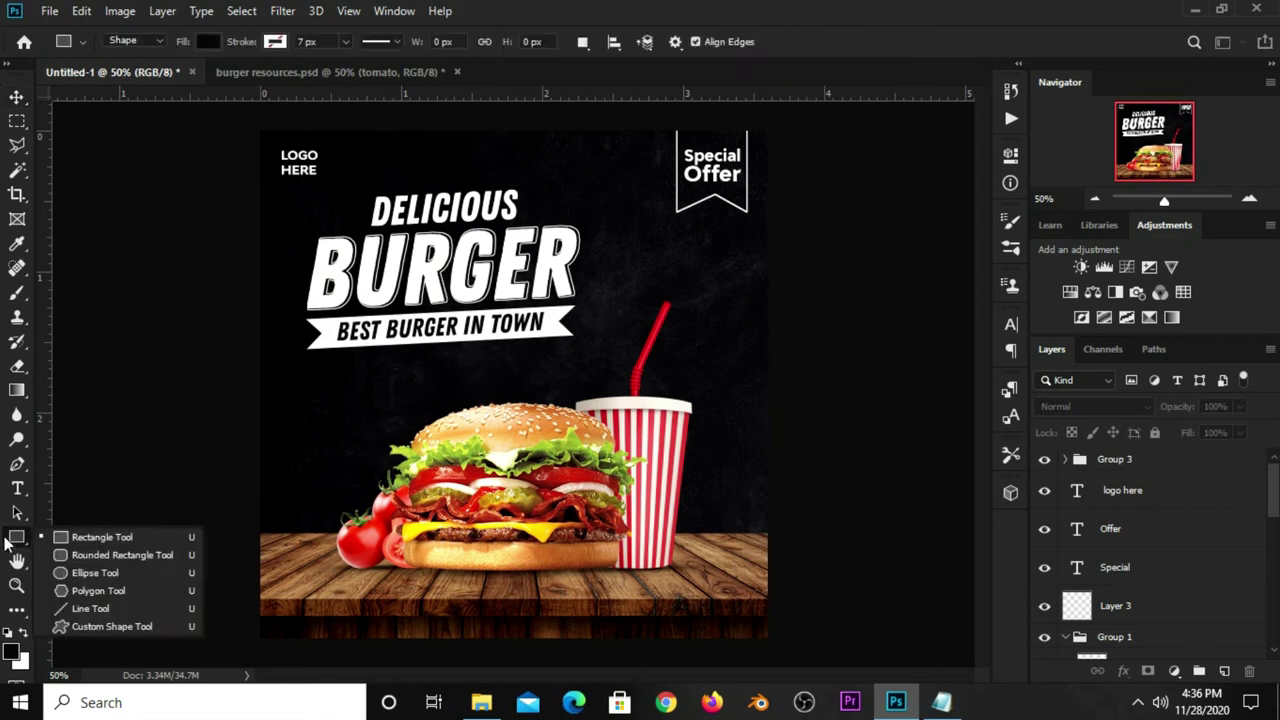
{"action": "left_click", "coordinate": [92, 589]}
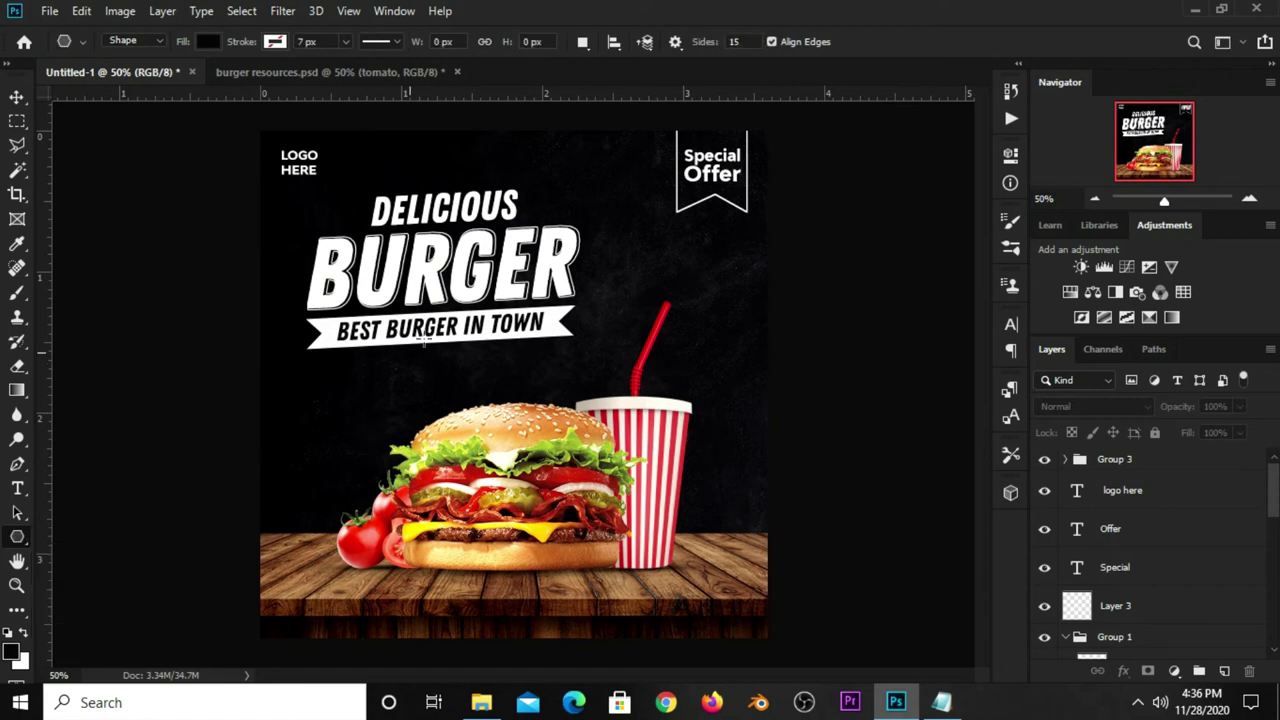
{"action": "left_click", "coordinate": [675, 52]}
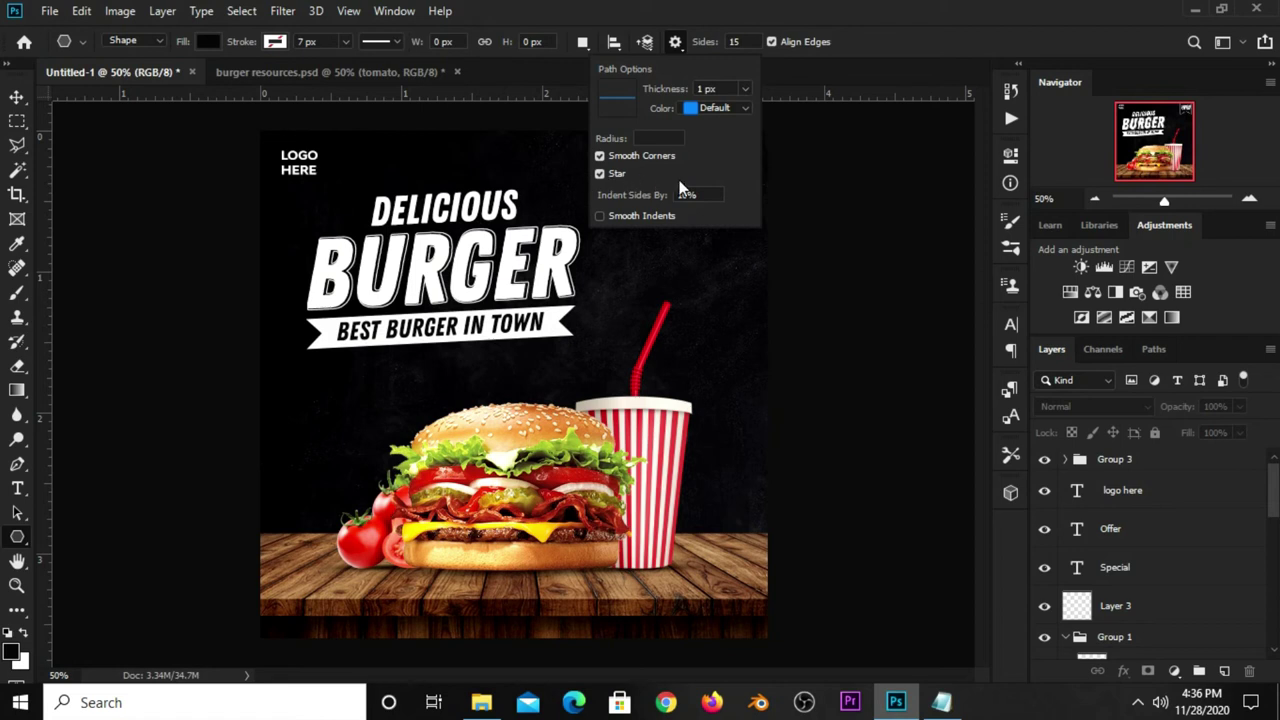
{"action": "left_click_drag", "start_coordinate": [710, 194], "coordinate": [667, 196]}
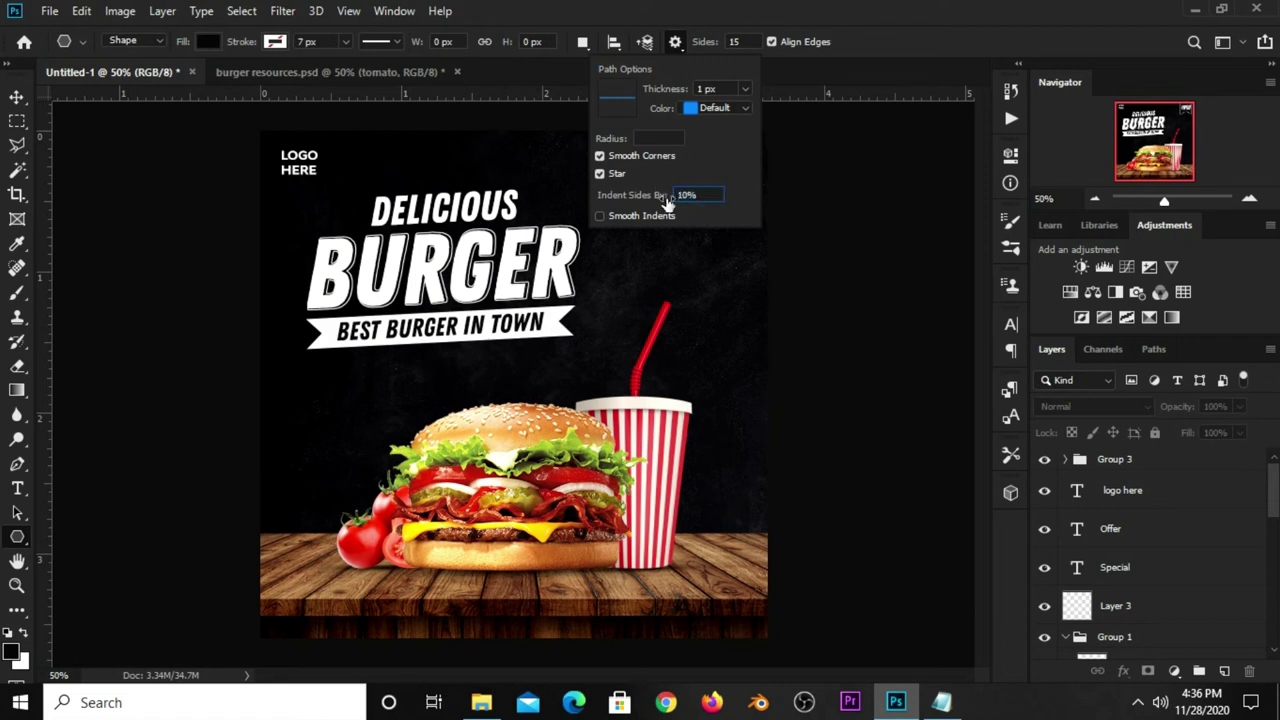
{"action": "left_click", "coordinate": [752, 41]}
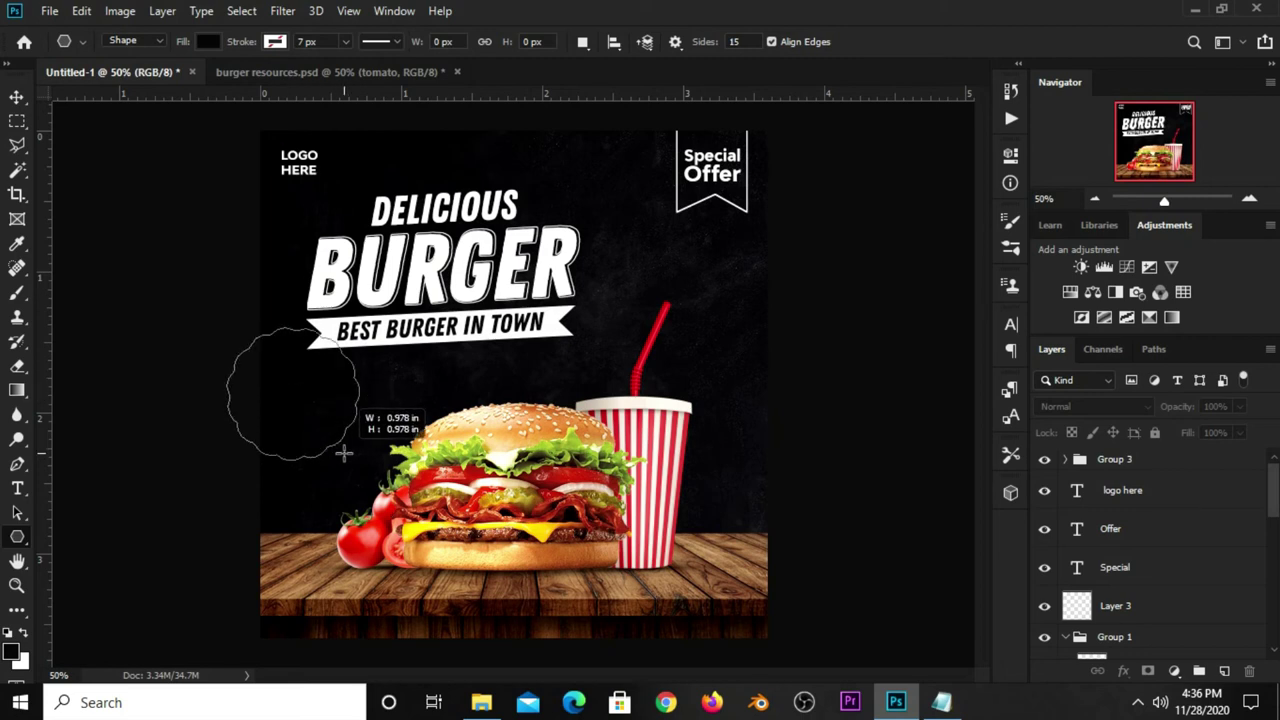
{"action": "left_click_drag", "start_coordinate": [293, 393], "coordinate": [348, 452]}
{"action": "left_click", "coordinate": [320, 390]}
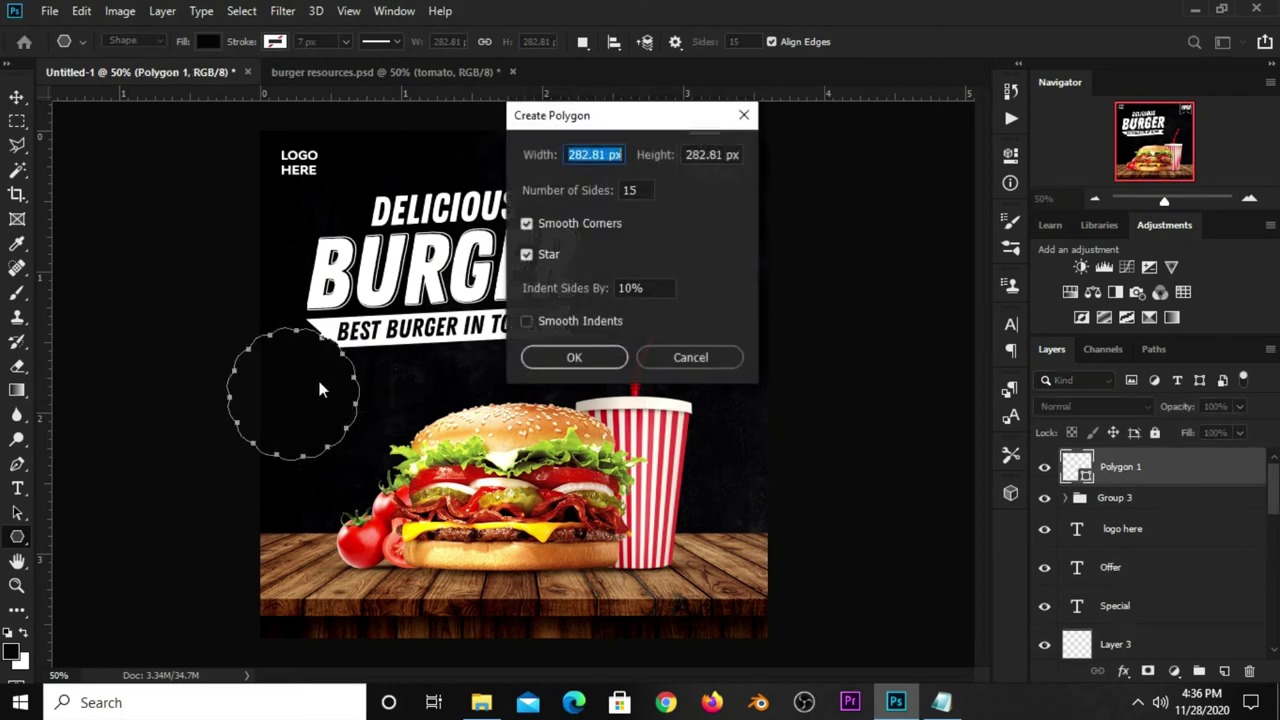
{"action": "left_click", "coordinate": [744, 115]}
Fill the star white, move it onto the poster and shrink it to about 63%.
{"action": "left_click", "coordinate": [207, 41]}
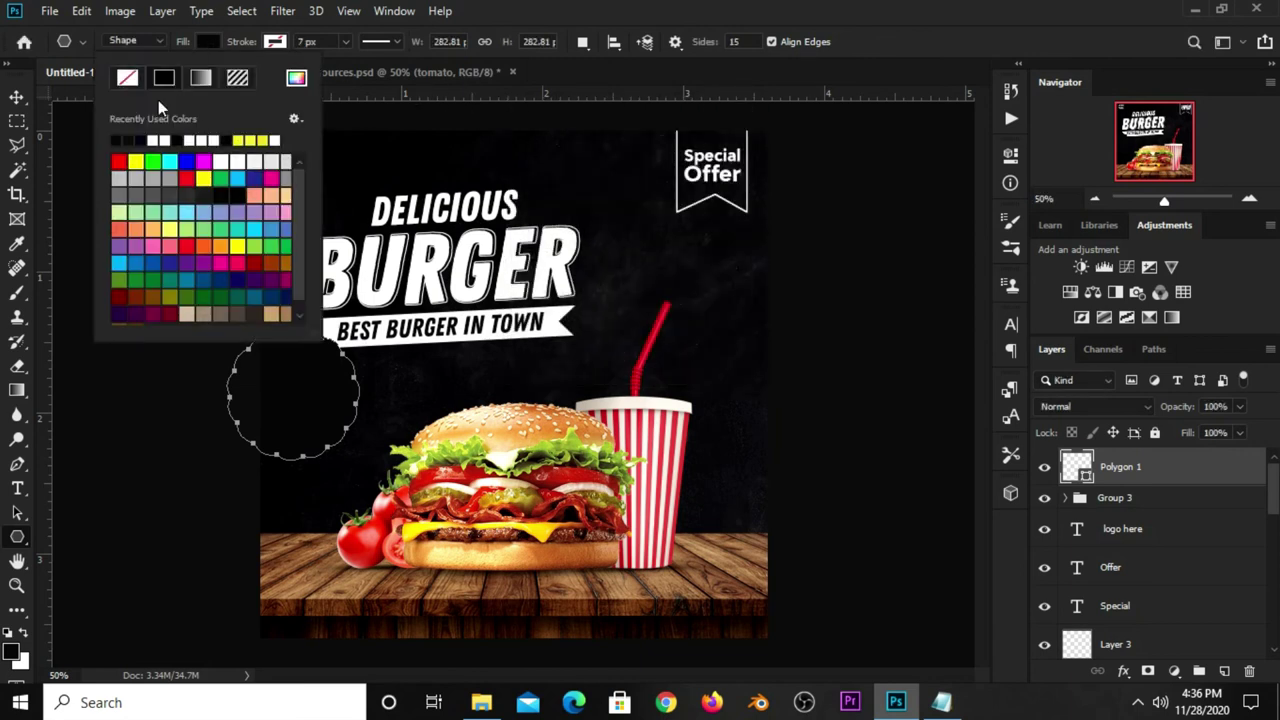
{"action": "left_click", "coordinate": [156, 140]}
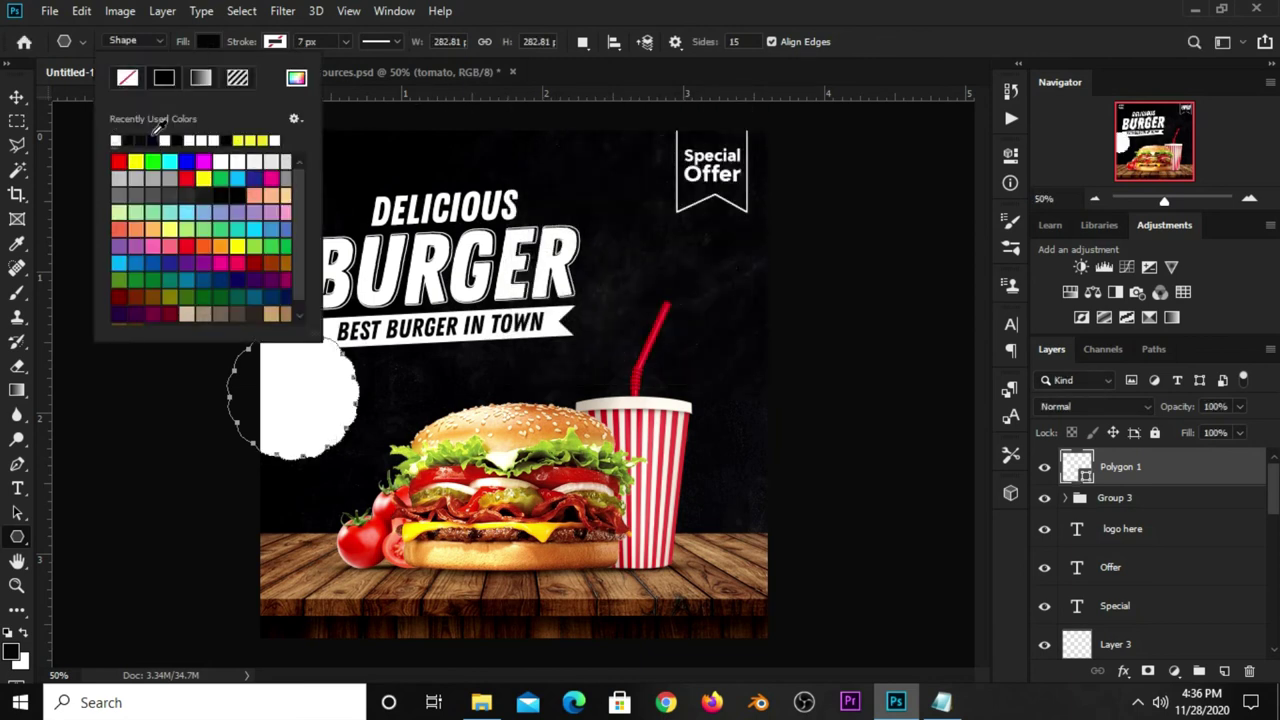
{"action": "left_click", "coordinate": [16, 97]}
{"action": "left_click_drag", "start_coordinate": [300, 410], "coordinate": [343, 423]}
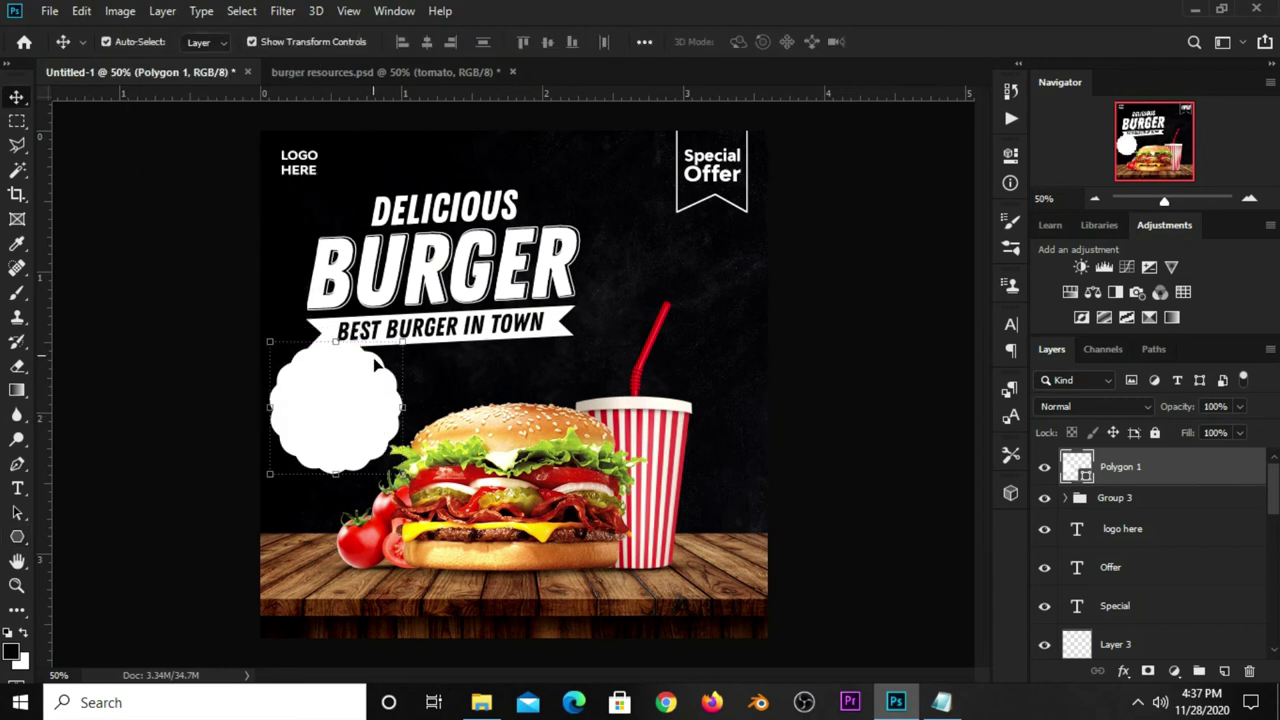
{"action": "key", "text": "ctrl+t"}
{"action": "mouse_move", "coordinate": [269, 342]}
{"action": "left_mouse_down"}
{"action": "mouse_move", "coordinate": [318, 391]}
{"action": "mouse_move", "coordinate": [332, 441]}
{"action": "left_mouse_up"}
{"action": "key", "text": "Return"}
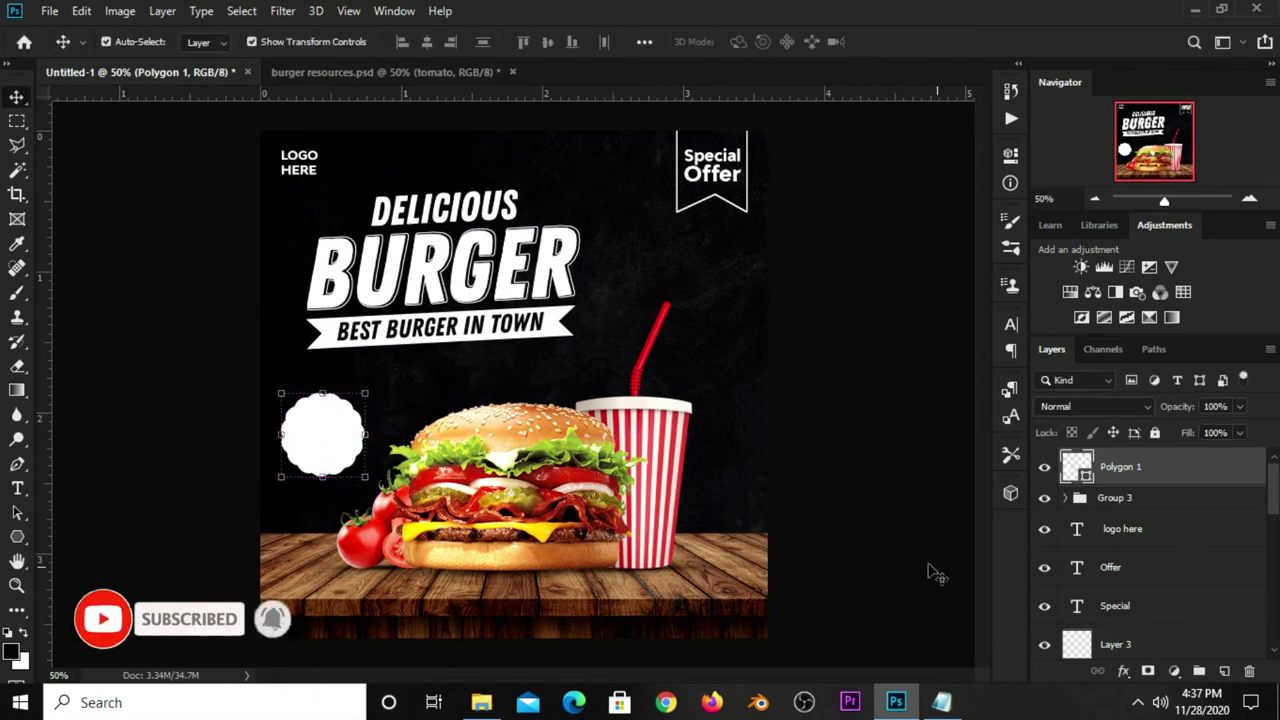
Add a Gradient Overlay to the star and set its left stop to dark red 8c0a0a.
{"action": "left_click", "coordinate": [1124, 671]}
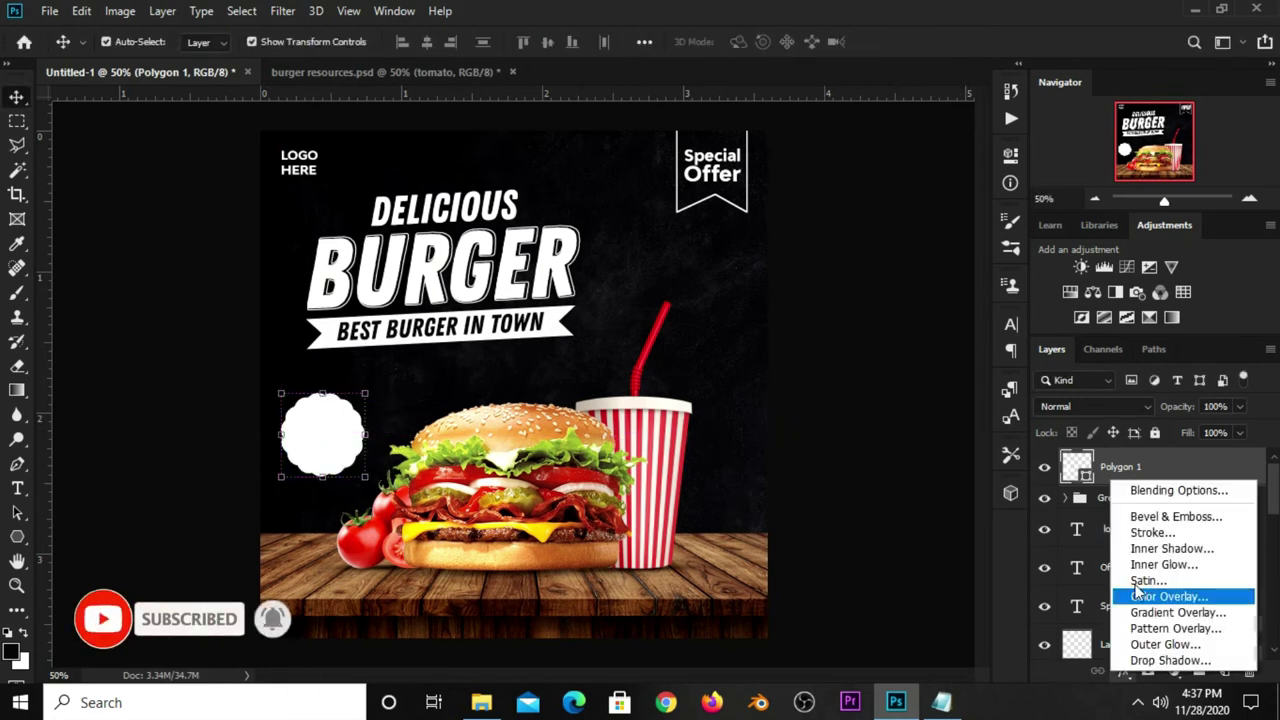
{"action": "left_click", "coordinate": [1153, 492]}
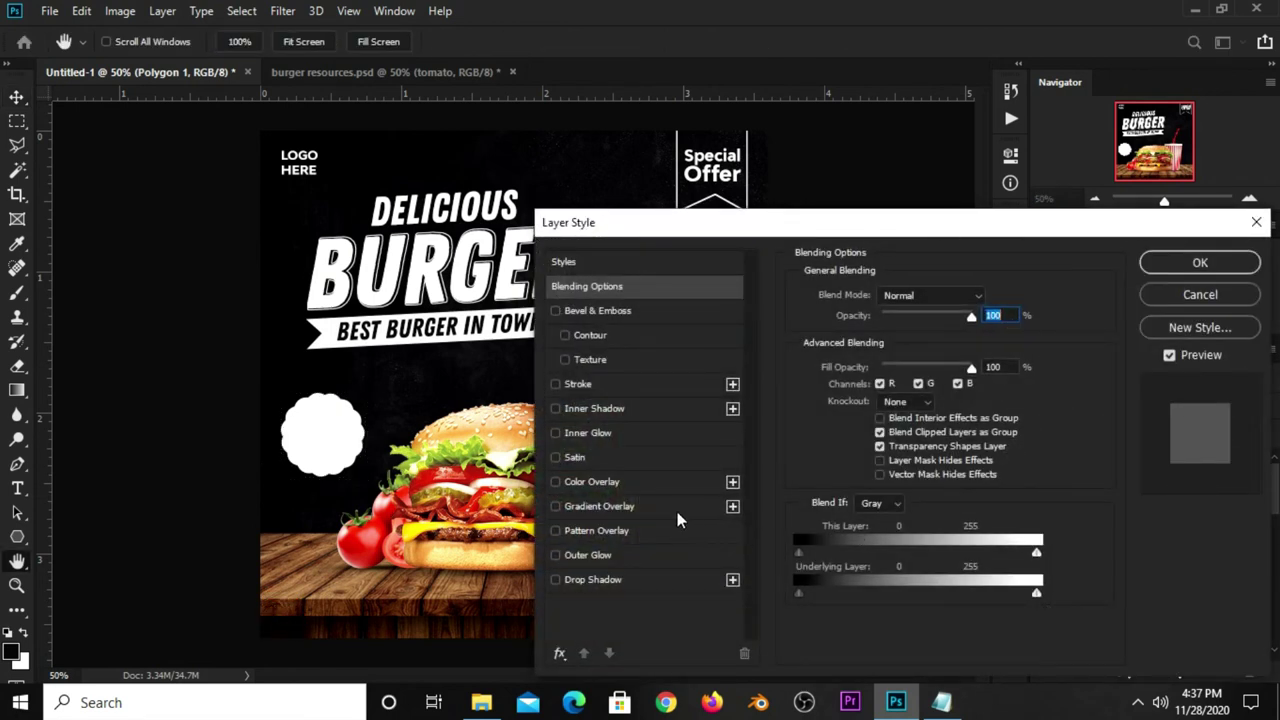
{"action": "left_click", "coordinate": [676, 511]}
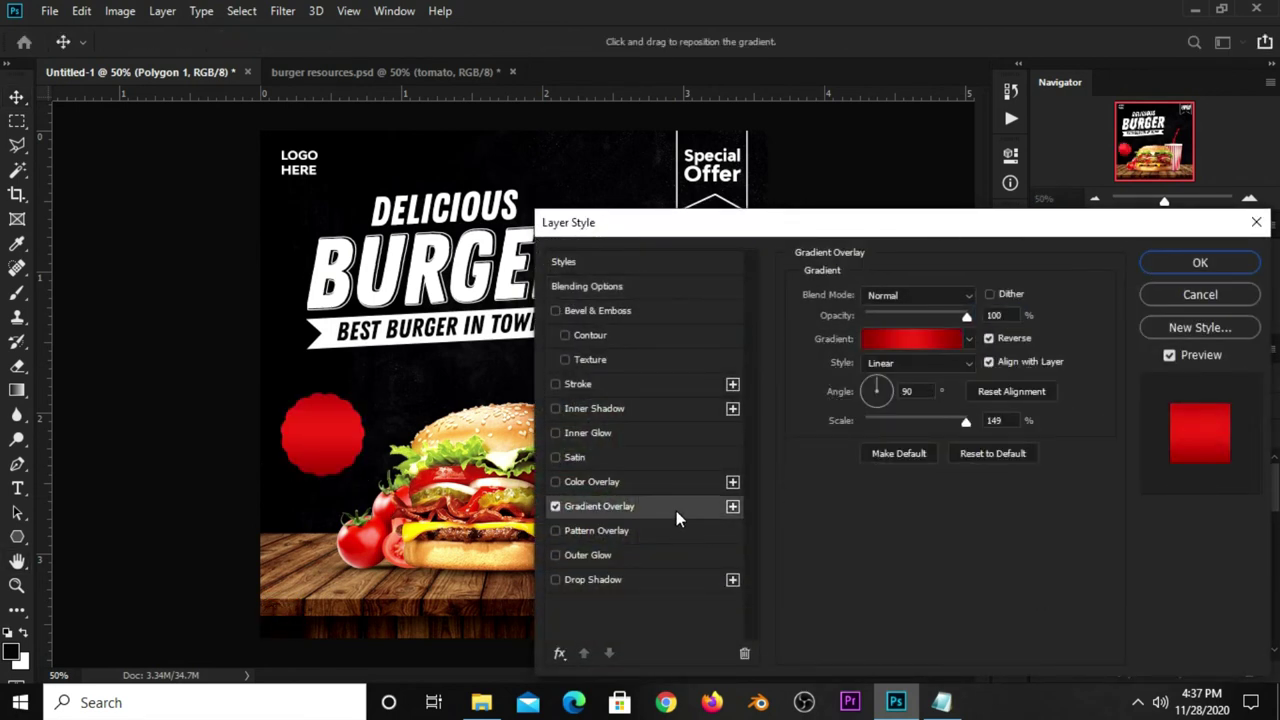
{"action": "left_click", "coordinate": [908, 340]}
{"action": "left_click", "coordinate": [775, 546]}
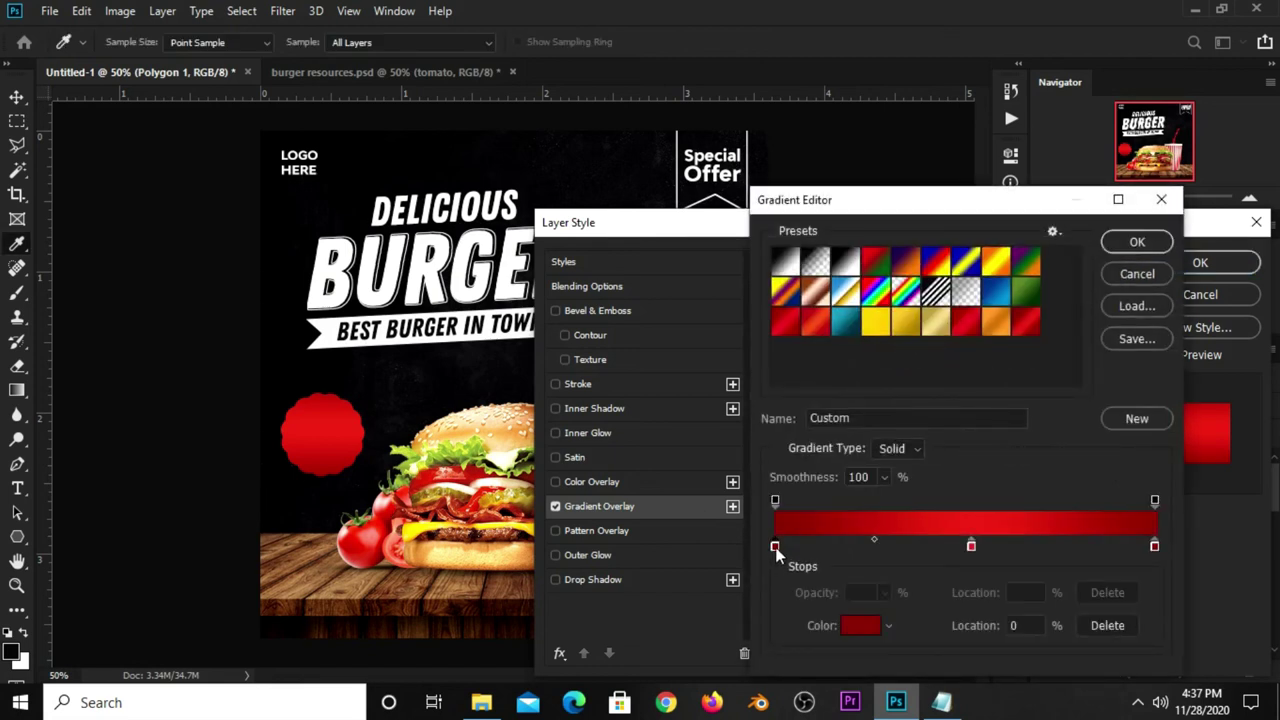
{"action": "left_click", "coordinate": [860, 626]}
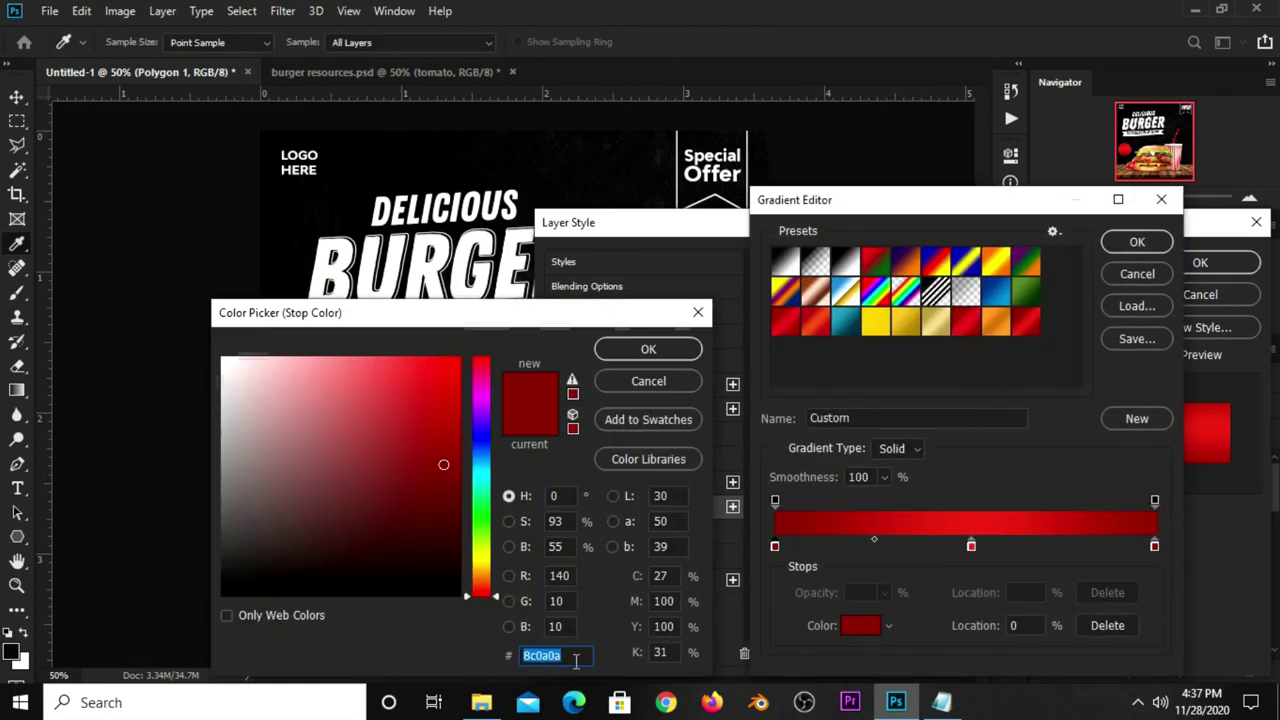
{"action": "left_click", "coordinate": [641, 344]}
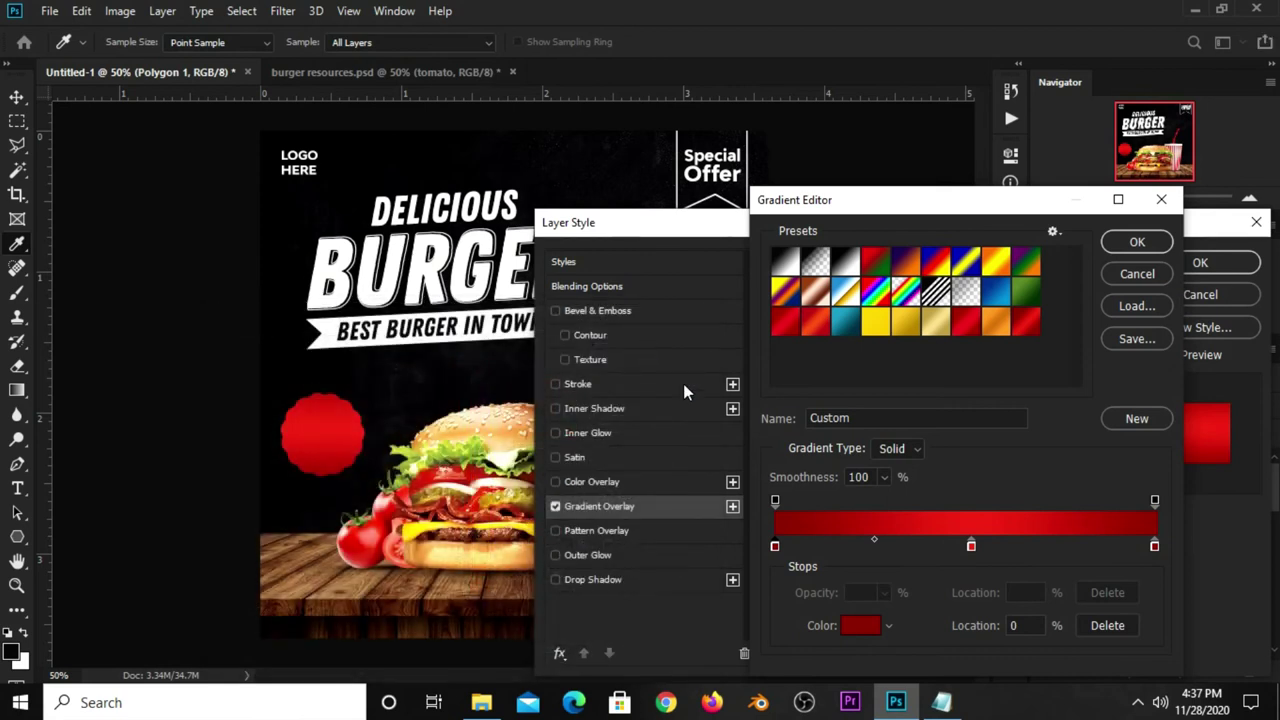
Set the middle gradient stop to e72c1d and the right stop to 920b0b, then apply the overlay.
{"action": "left_click", "coordinate": [971, 546]}
{"action": "left_click", "coordinate": [862, 626]}
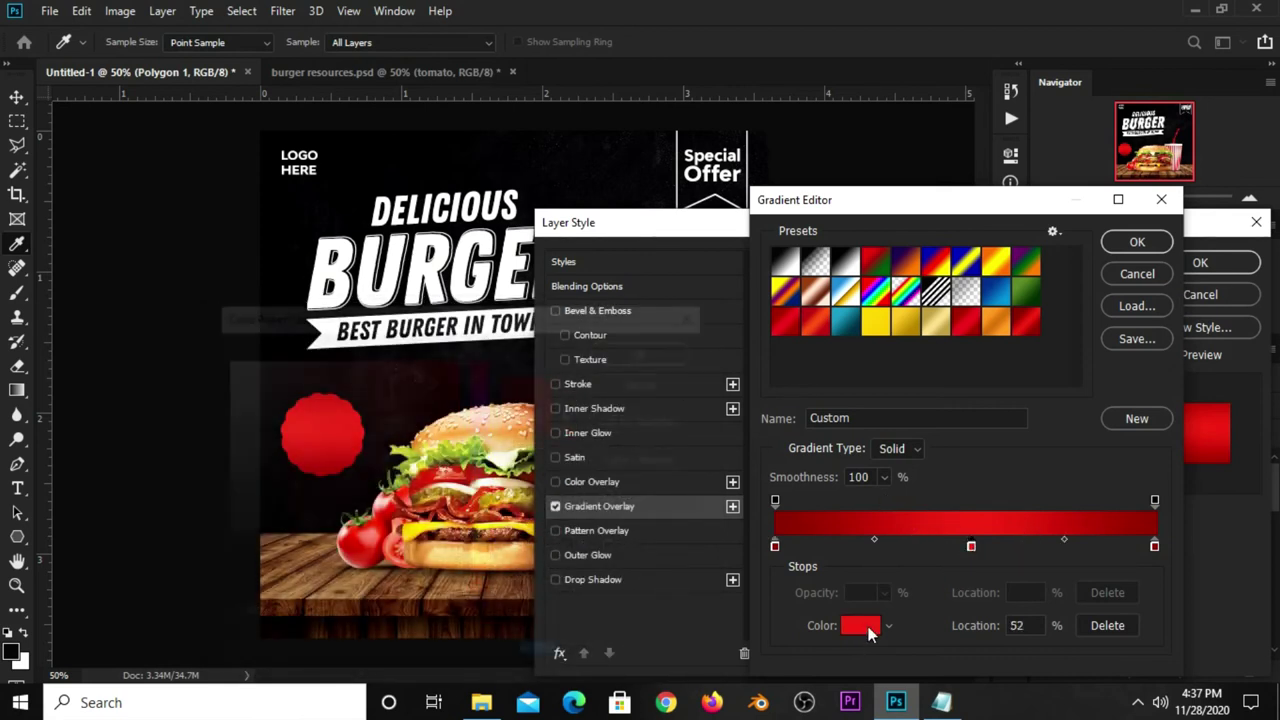
{"action": "left_click", "coordinate": [574, 656]}
{"action": "double_click", "coordinate": [574, 656]}
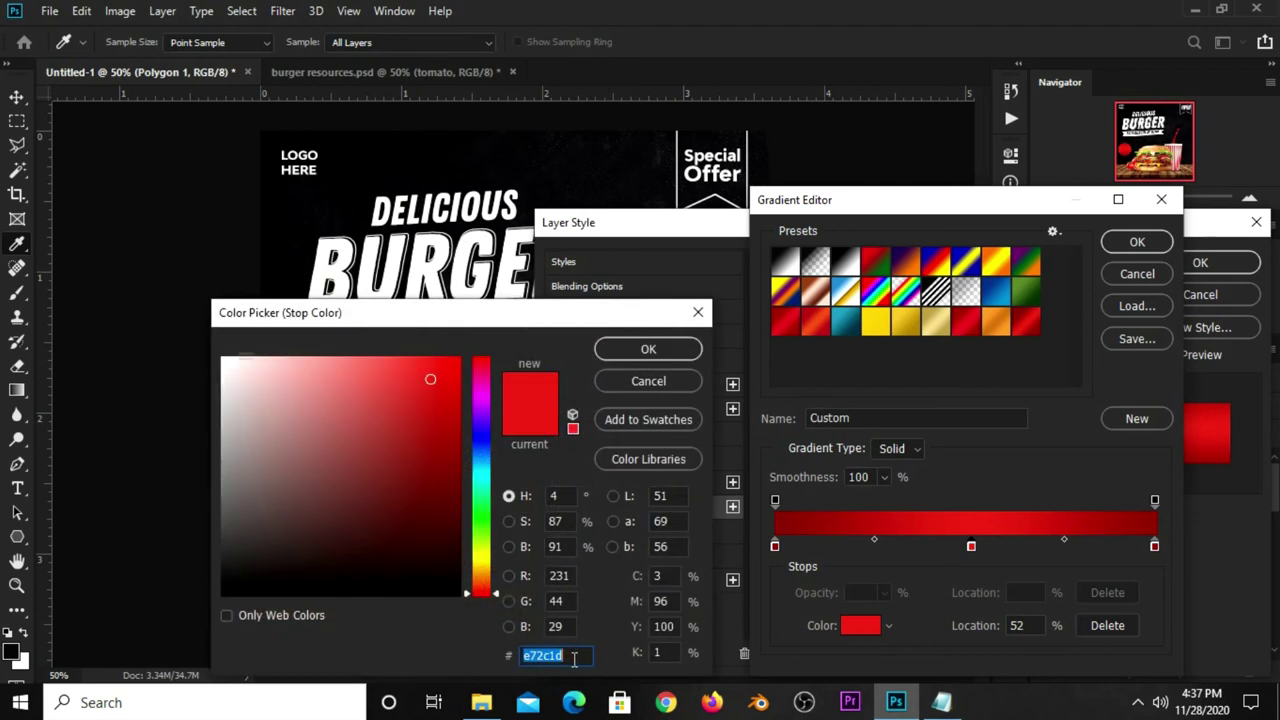
{"action": "left_click", "coordinate": [633, 350]}
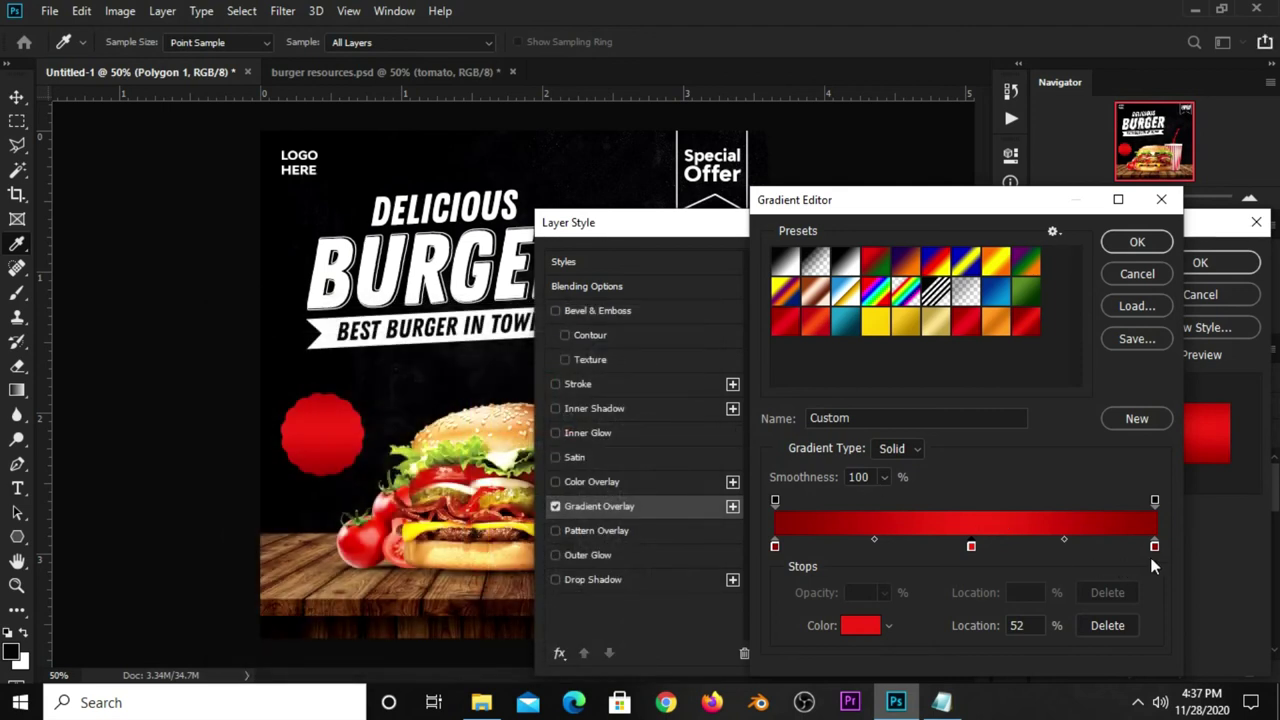
{"action": "left_click", "coordinate": [1155, 546]}
{"action": "left_click", "coordinate": [866, 625]}
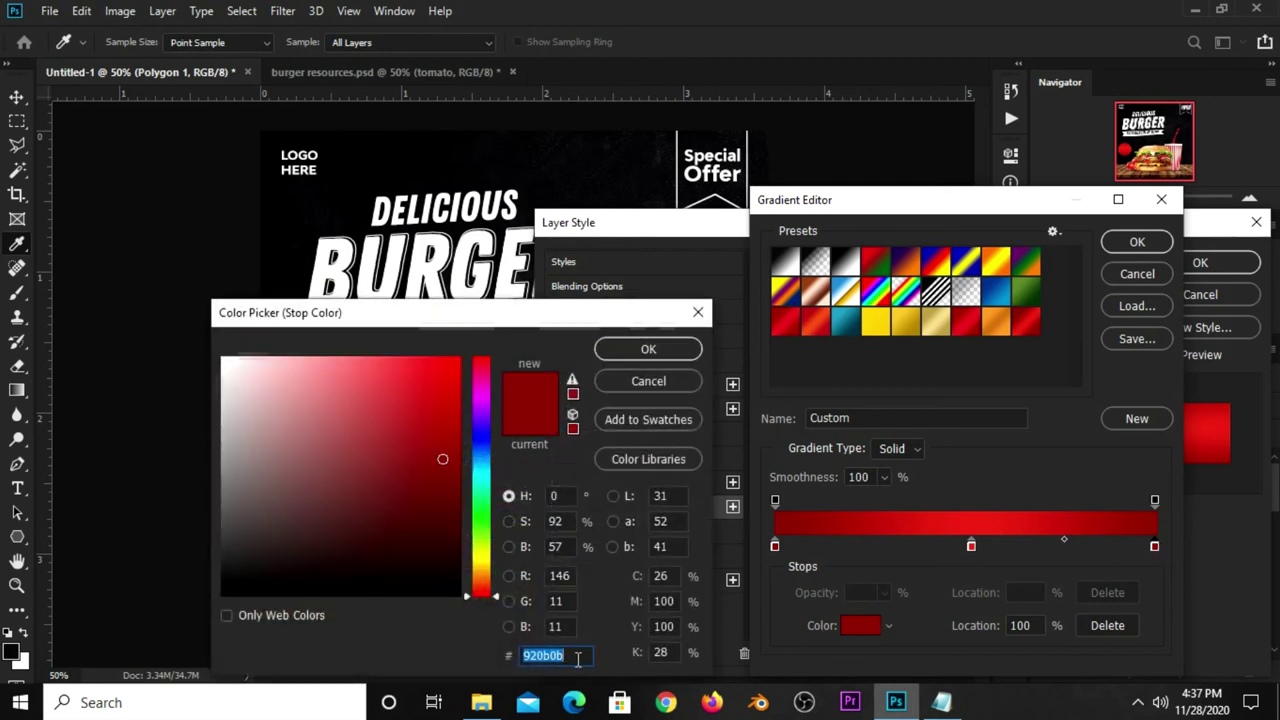
{"action": "left_click", "coordinate": [618, 349]}
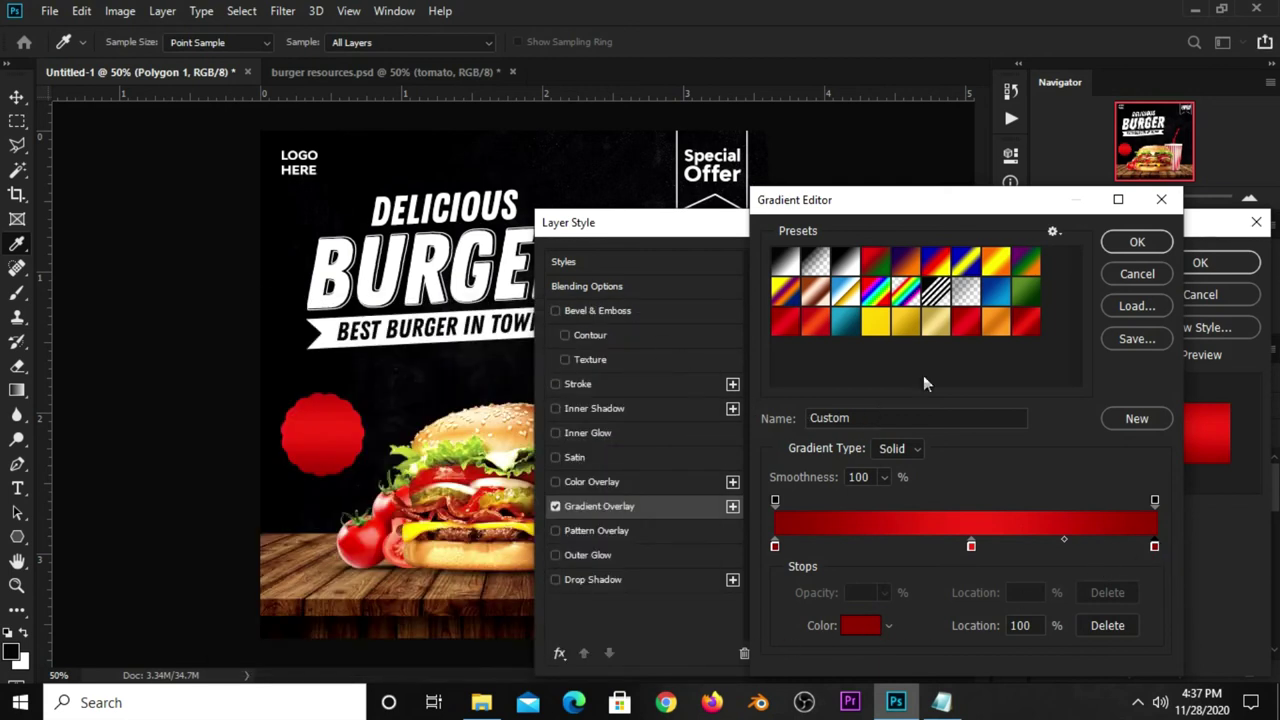
{"action": "left_click", "coordinate": [1115, 250]}
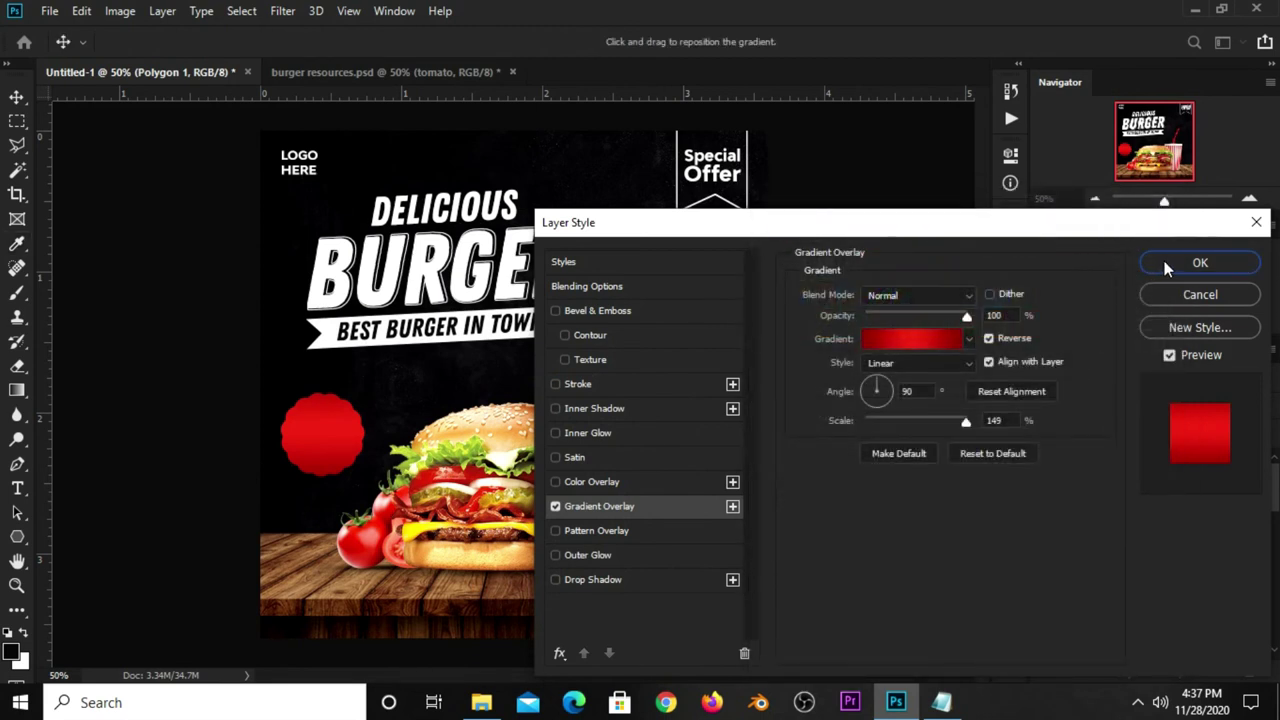
{"action": "left_click", "coordinate": [1200, 263]}
Give the red badge a white 5 px stroke outline.
{"action": "left_click", "coordinate": [354, 450]}
{"action": "left_click", "coordinate": [17, 537]}
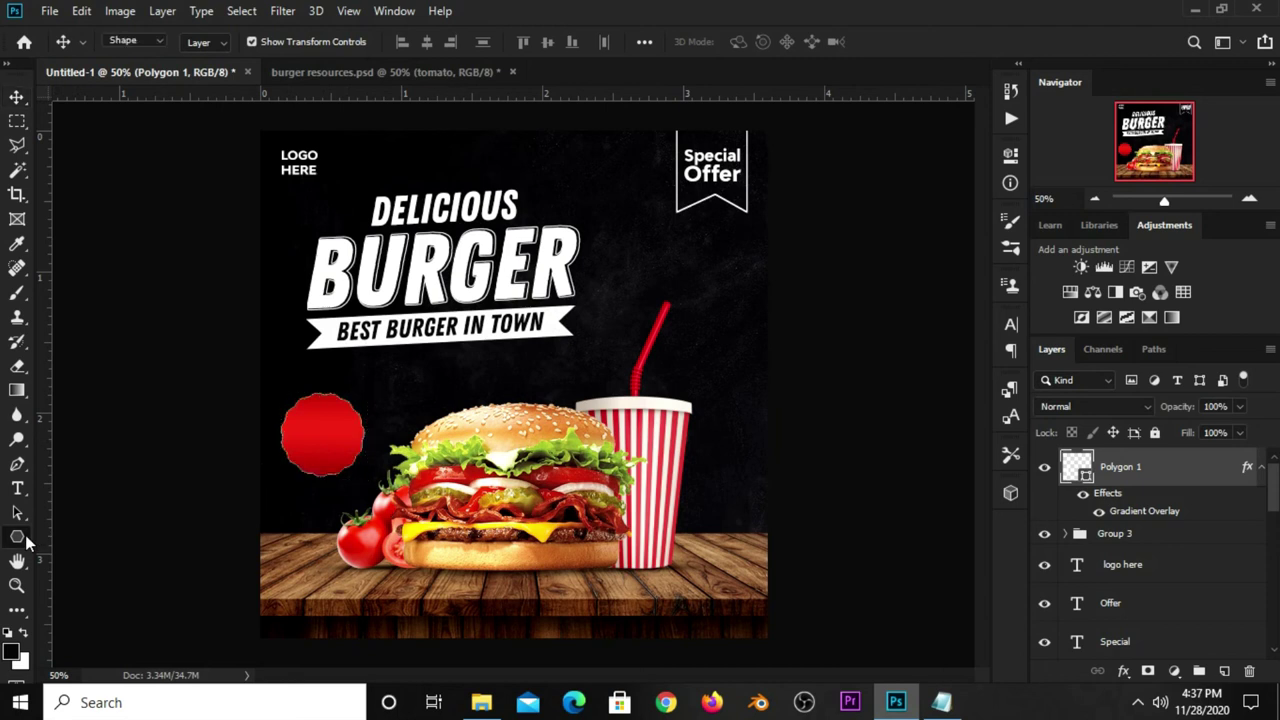
{"action": "left_click", "coordinate": [274, 42]}
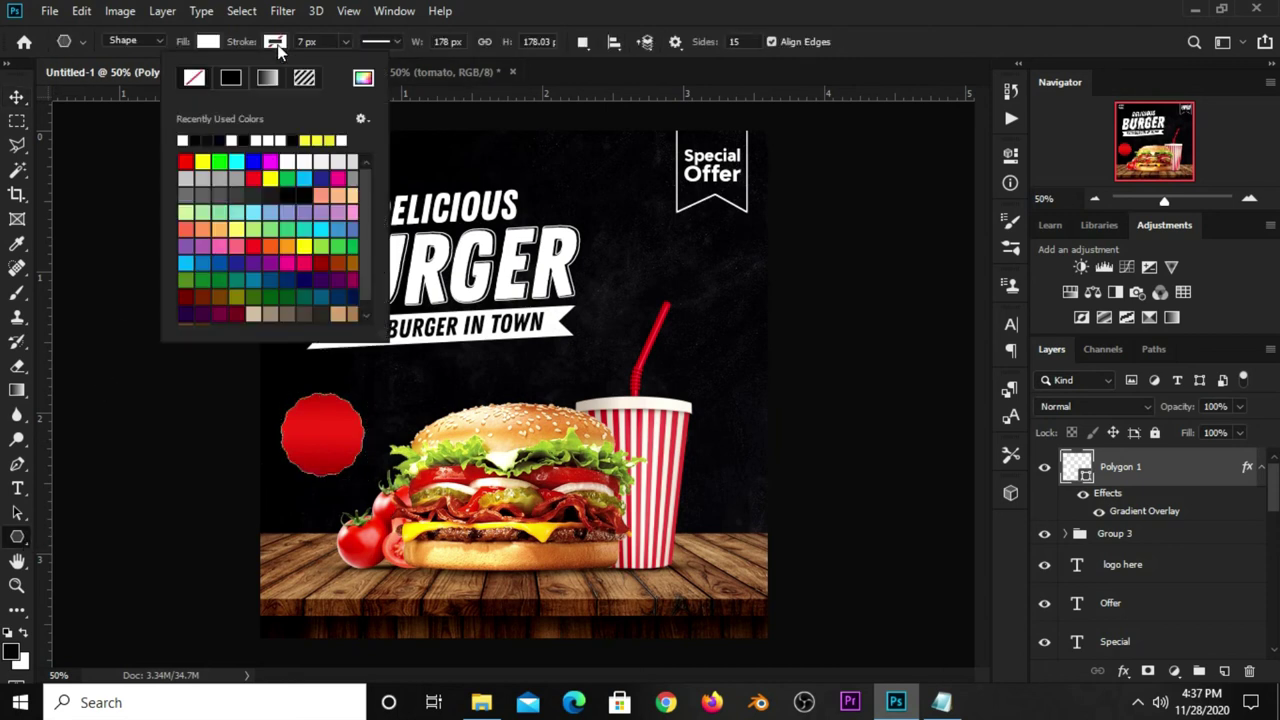
{"action": "left_click", "coordinate": [182, 140]}
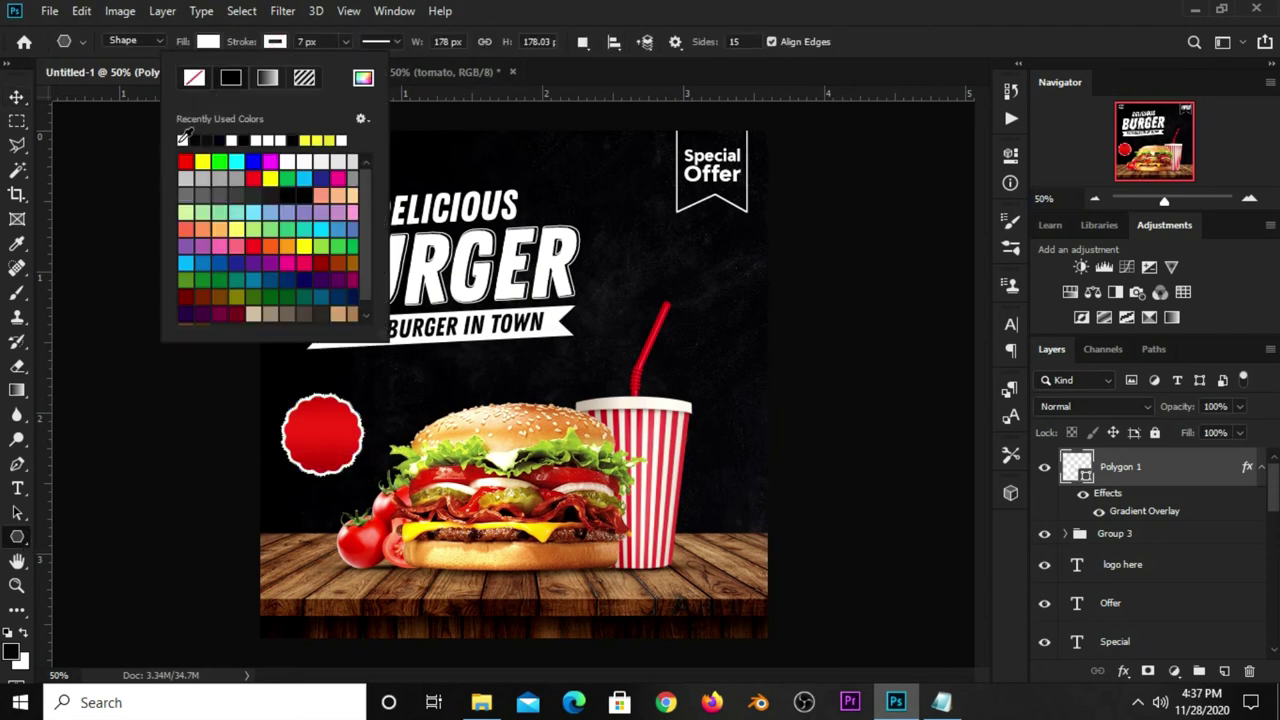
{"action": "left_click", "coordinate": [324, 41]}
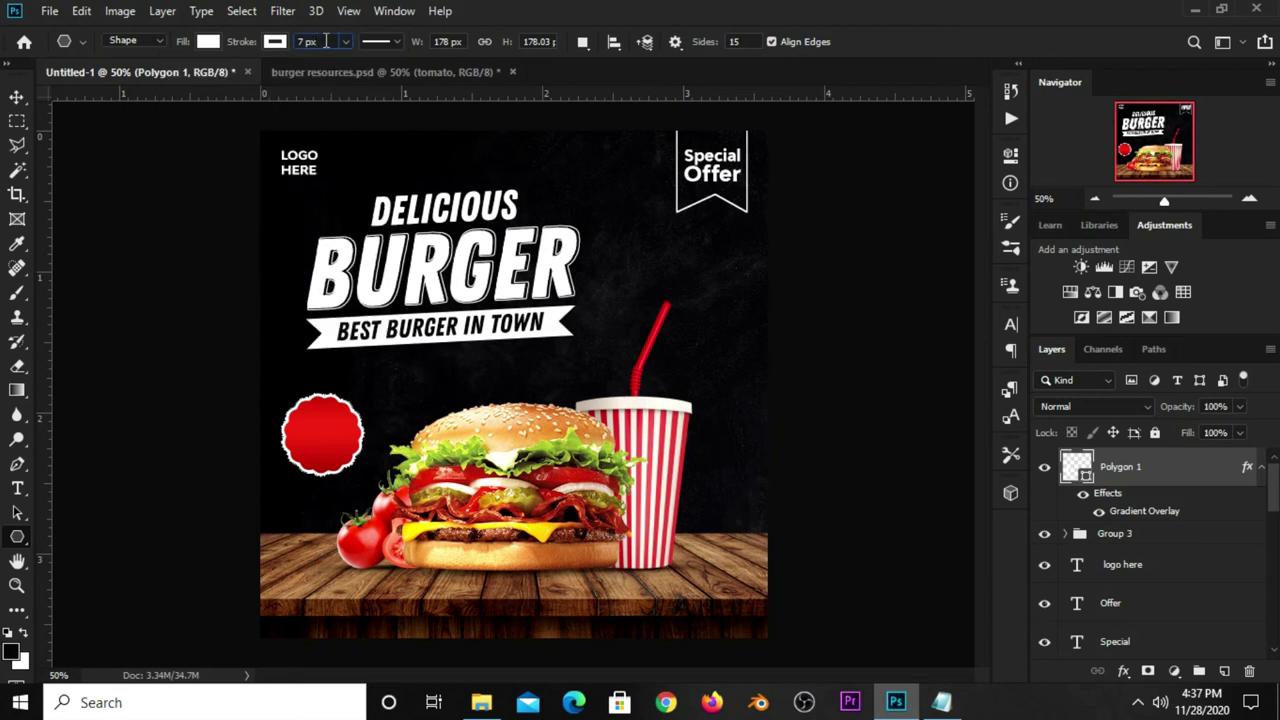
{"action": "type", "text": "5"}
{"action": "key", "text": "Return"}
{"action": "left_click", "coordinate": [17, 97]}
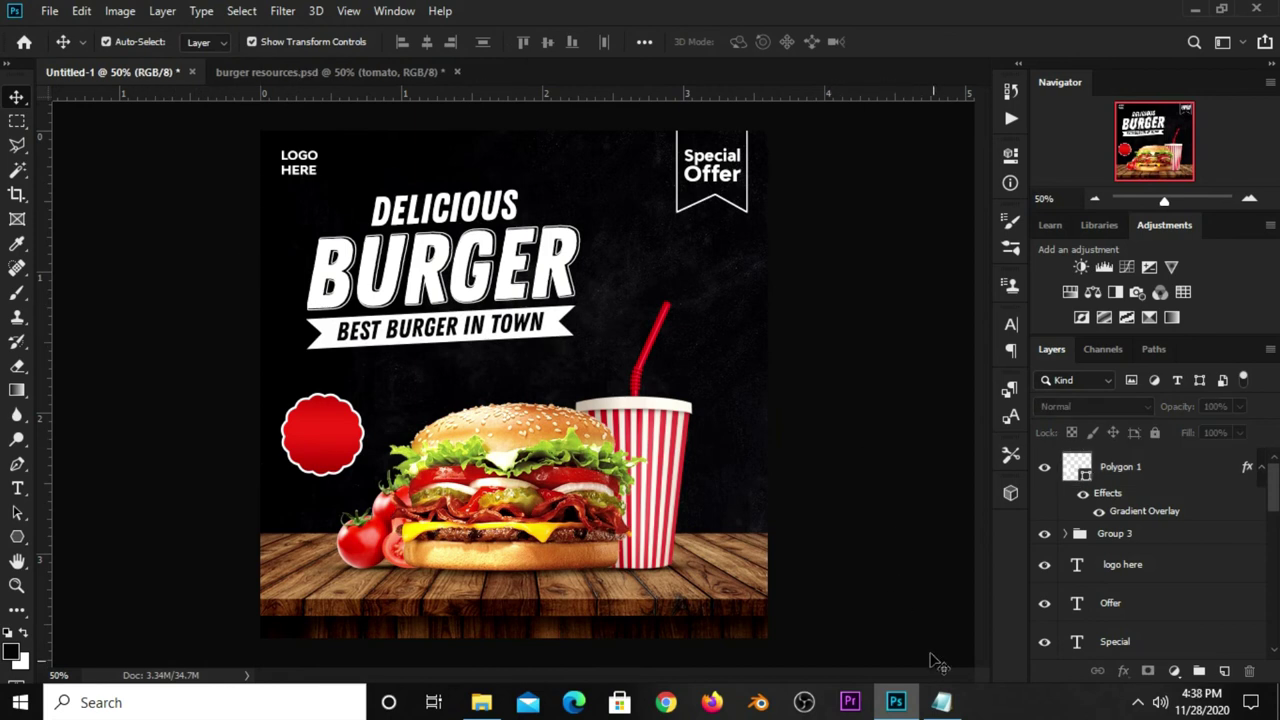
Copy the word 'Only' from the Notepad poster text.
{"action": "left_click", "coordinate": [941, 702]}
{"action": "double_click", "coordinate": [700, 516]}
{"action": "right_click", "coordinate": [700, 514]}
{"action": "left_click", "coordinate": [762, 288]}
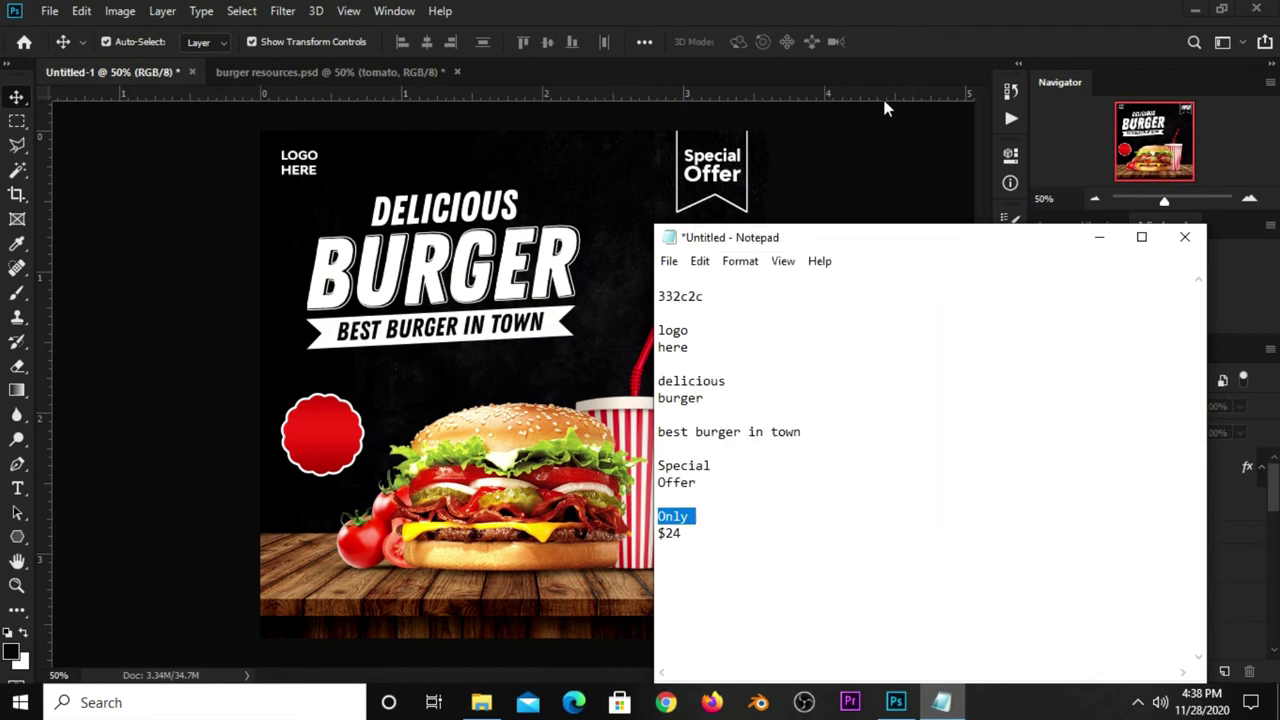
{"action": "left_click", "coordinate": [884, 100]}
Set the text colour to white ffffff and type ONLY below the headline ribbon.
{"action": "left_click", "coordinate": [17, 488]}
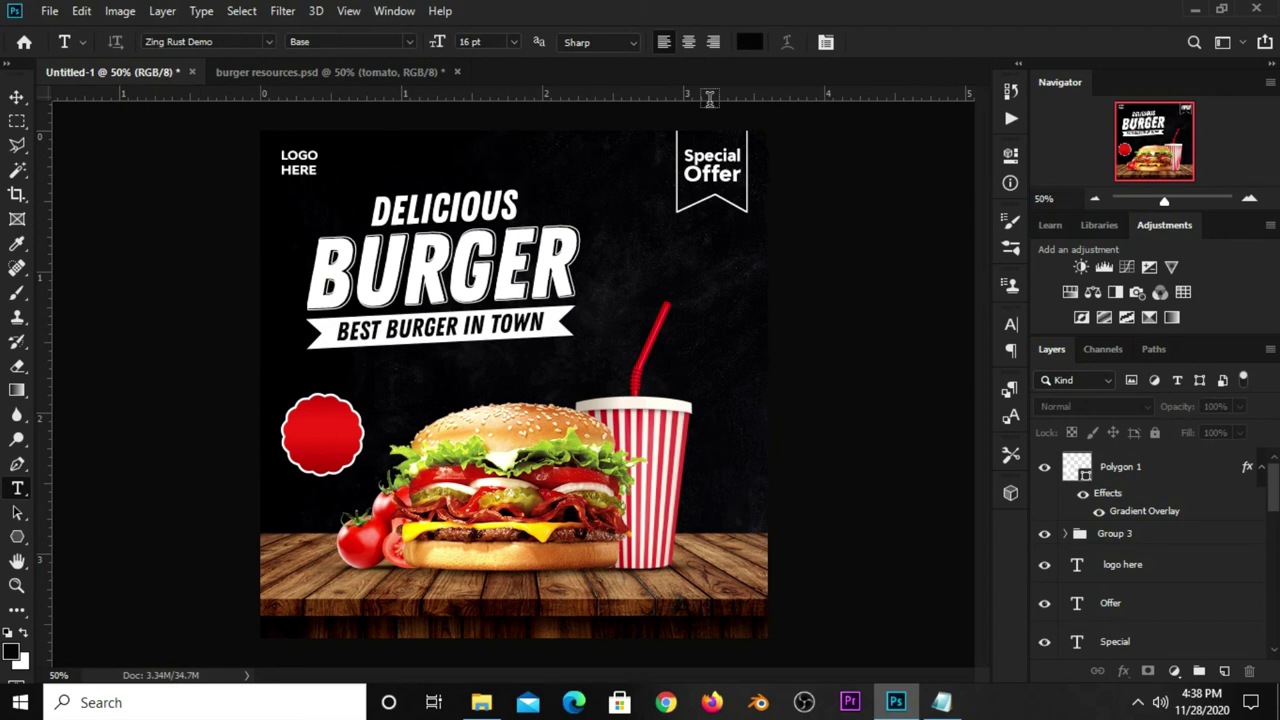
{"action": "left_click", "coordinate": [749, 43]}
{"action": "left_click", "coordinate": [256, 393]}
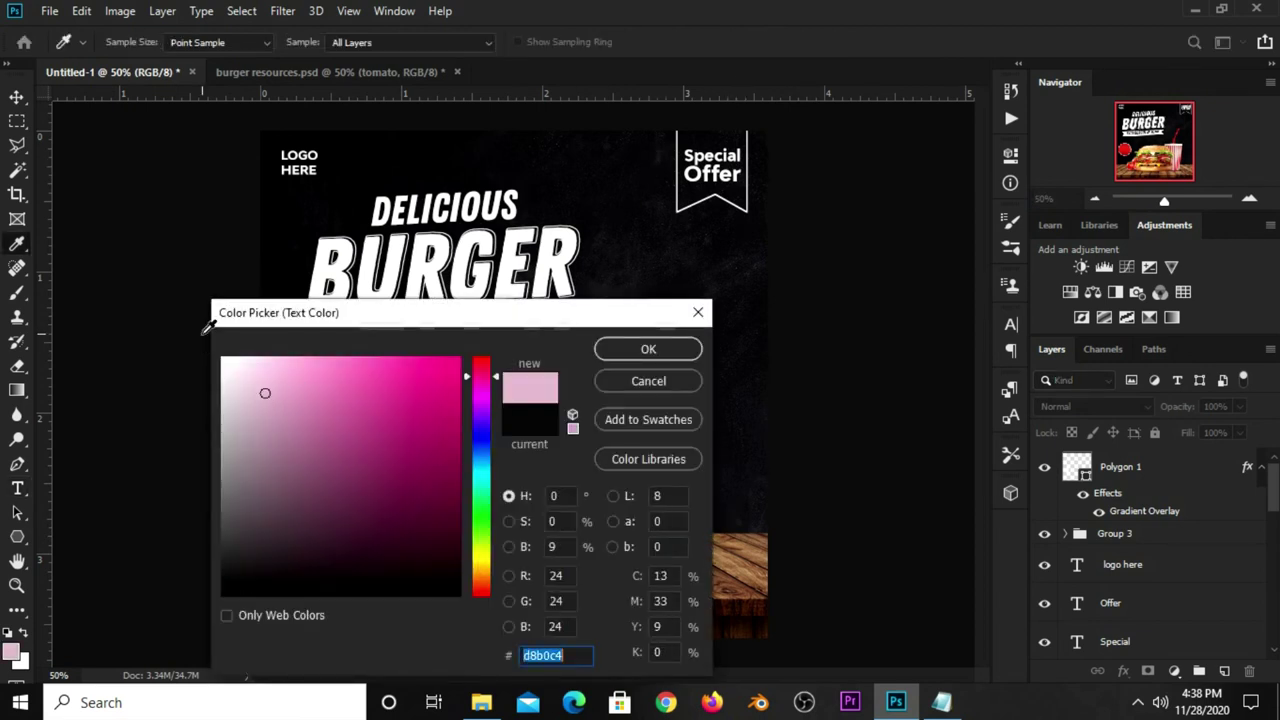
{"action": "left_click", "coordinate": [206, 329]}
{"action": "left_click", "coordinate": [226, 366]}
{"action": "left_click_drag", "start_coordinate": [226, 366], "coordinate": [211, 349]}
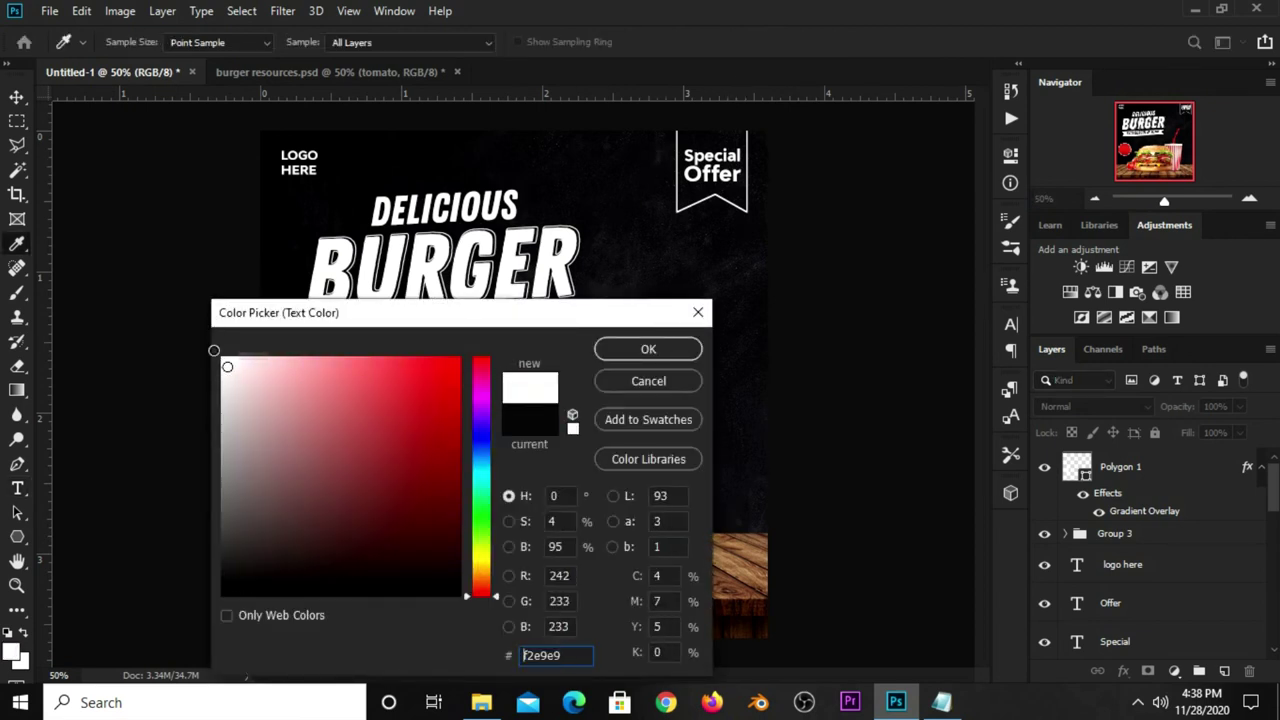
{"action": "left_click", "coordinate": [612, 342]}
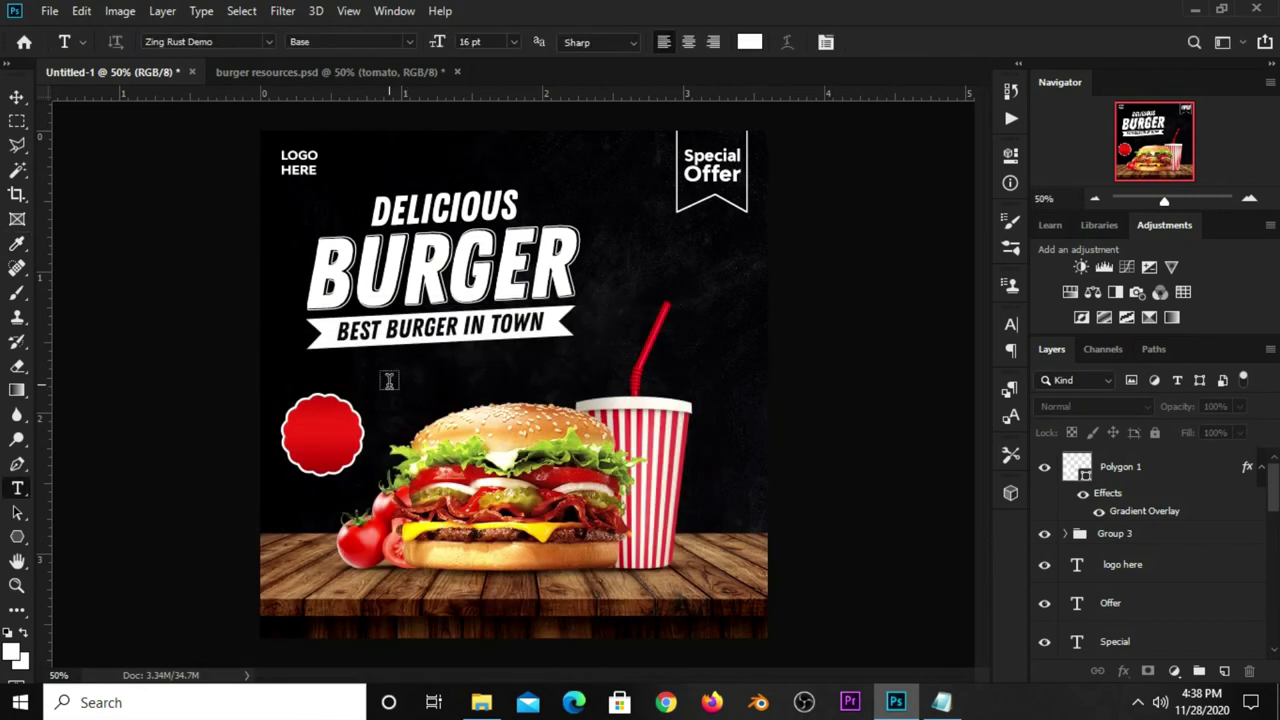
{"action": "left_click", "coordinate": [389, 380]}
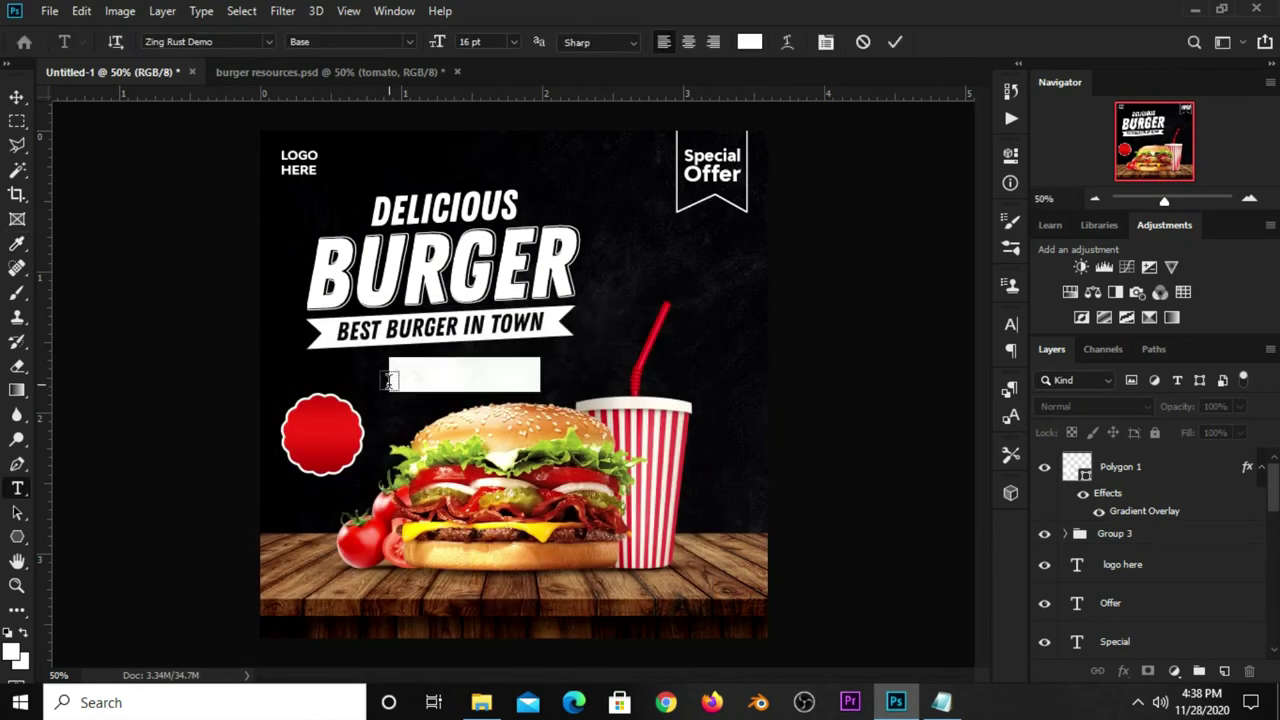
{"action": "type", "text": "ONLY"}
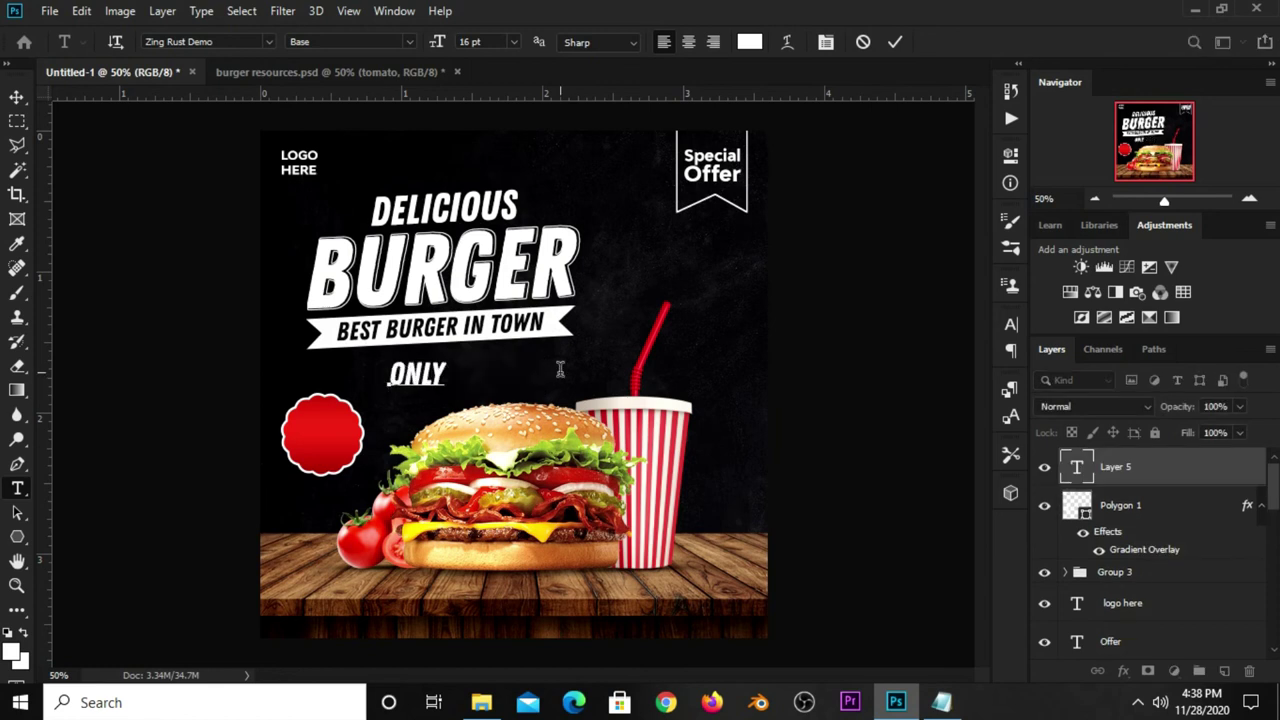
{"action": "left_click", "coordinate": [895, 43]}
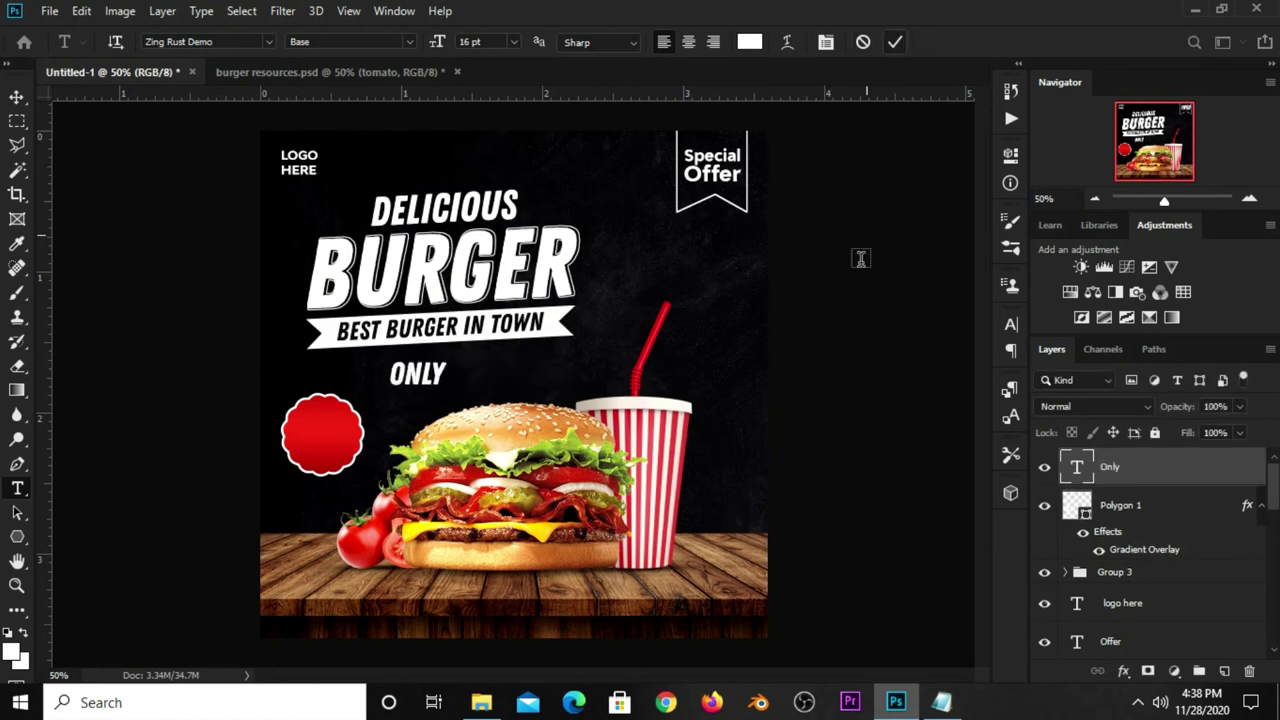
Change the ONLY text to Adlinnaka Bold with All Caps off so it reads Only.
{"action": "key", "text": "v"}
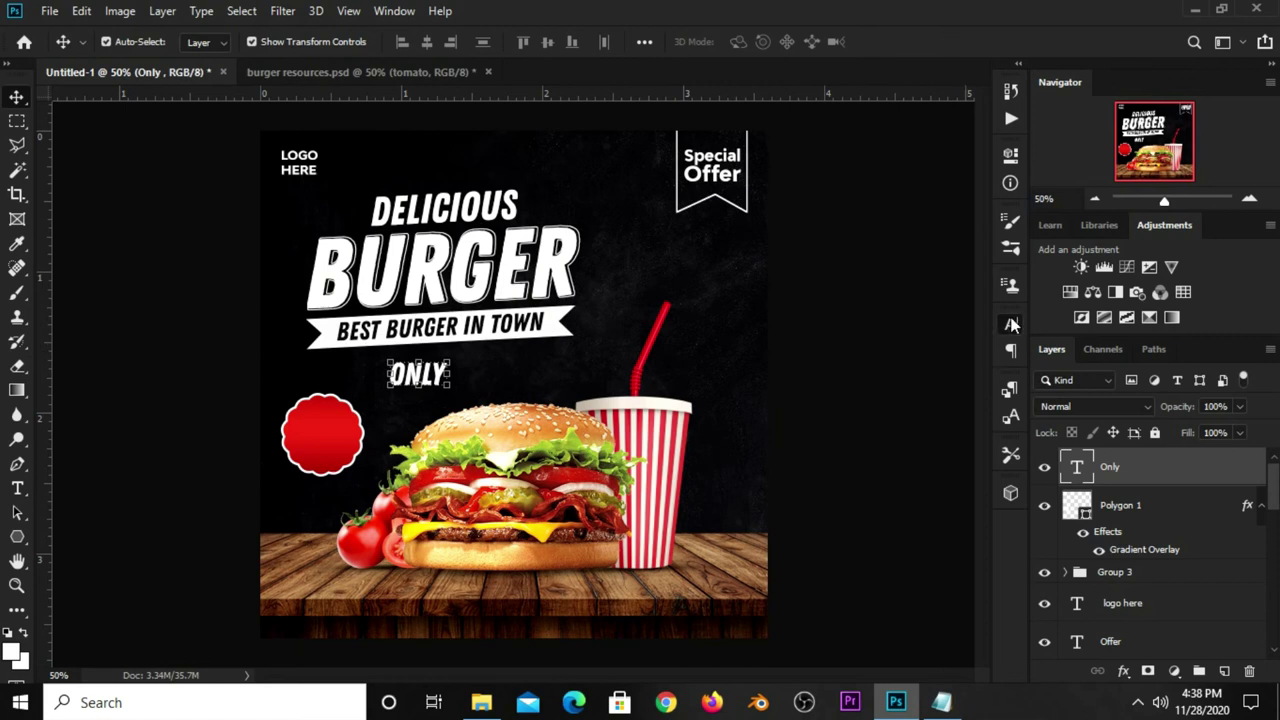
{"action": "left_click", "coordinate": [1011, 324]}
{"action": "left_click", "coordinate": [896, 349]}
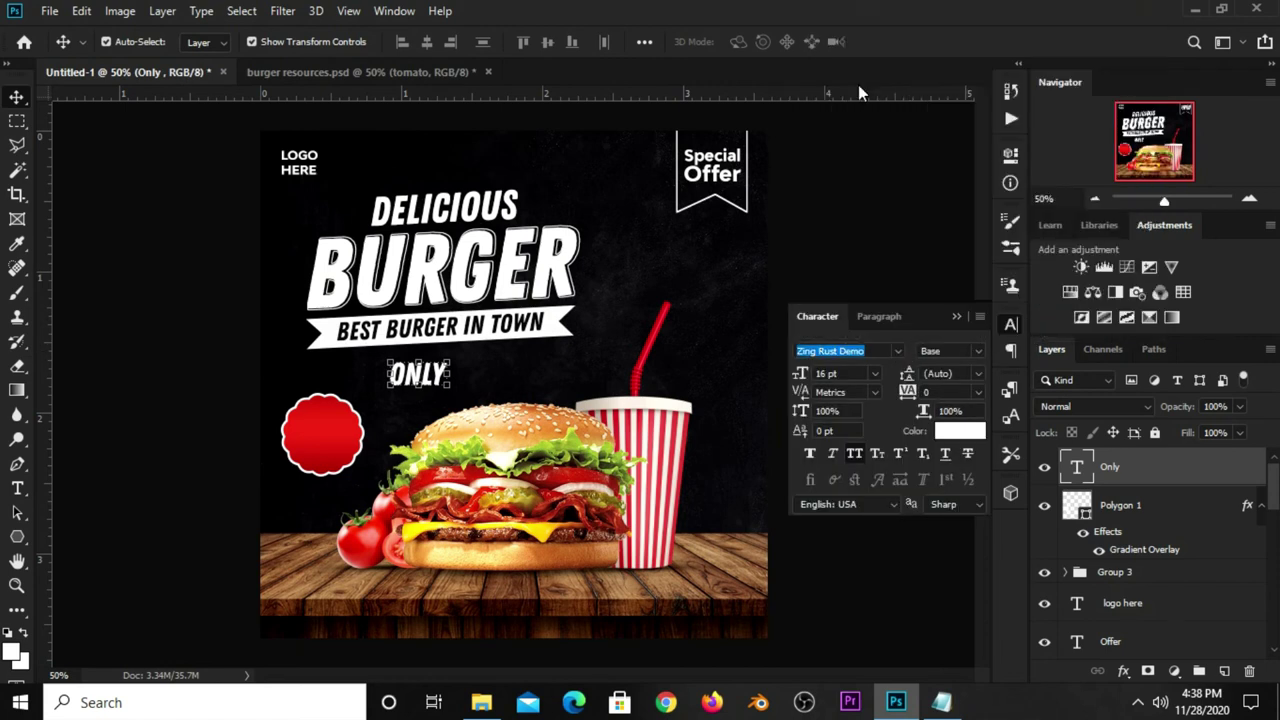
{"action": "key", "text": "Escape"}
{"action": "left_click", "coordinate": [900, 351]}
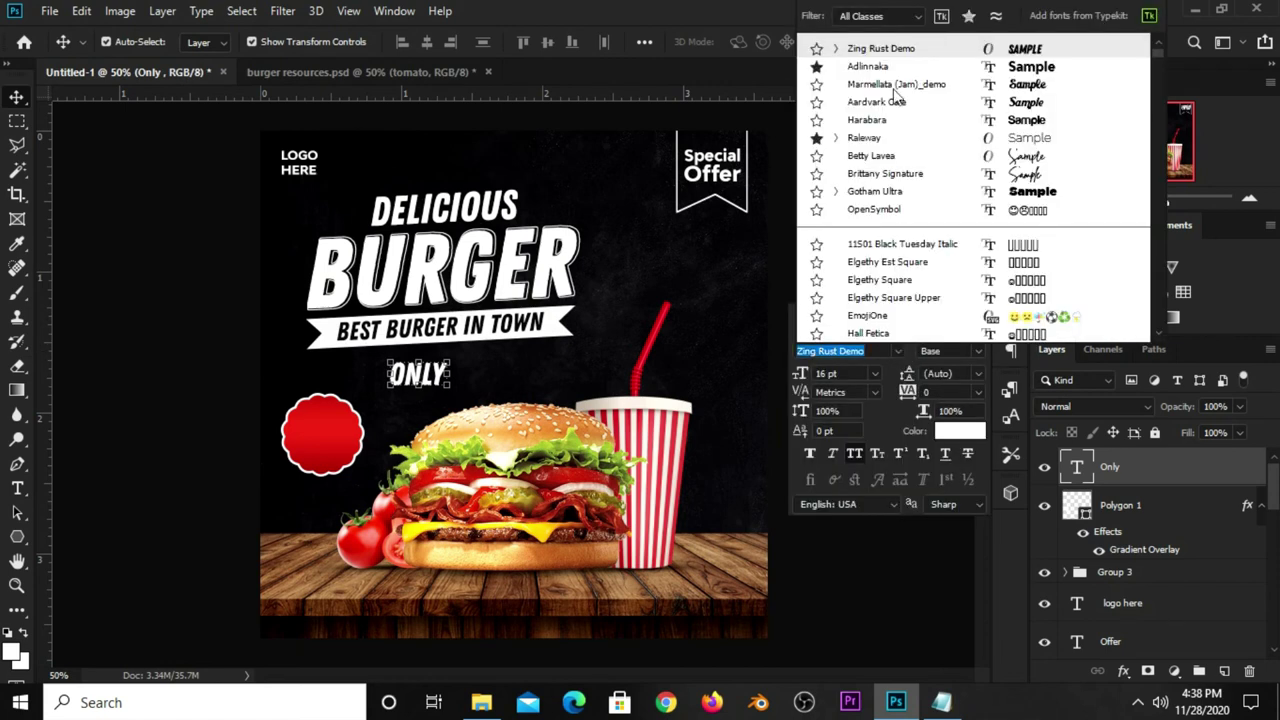
{"action": "left_click", "coordinate": [868, 66]}
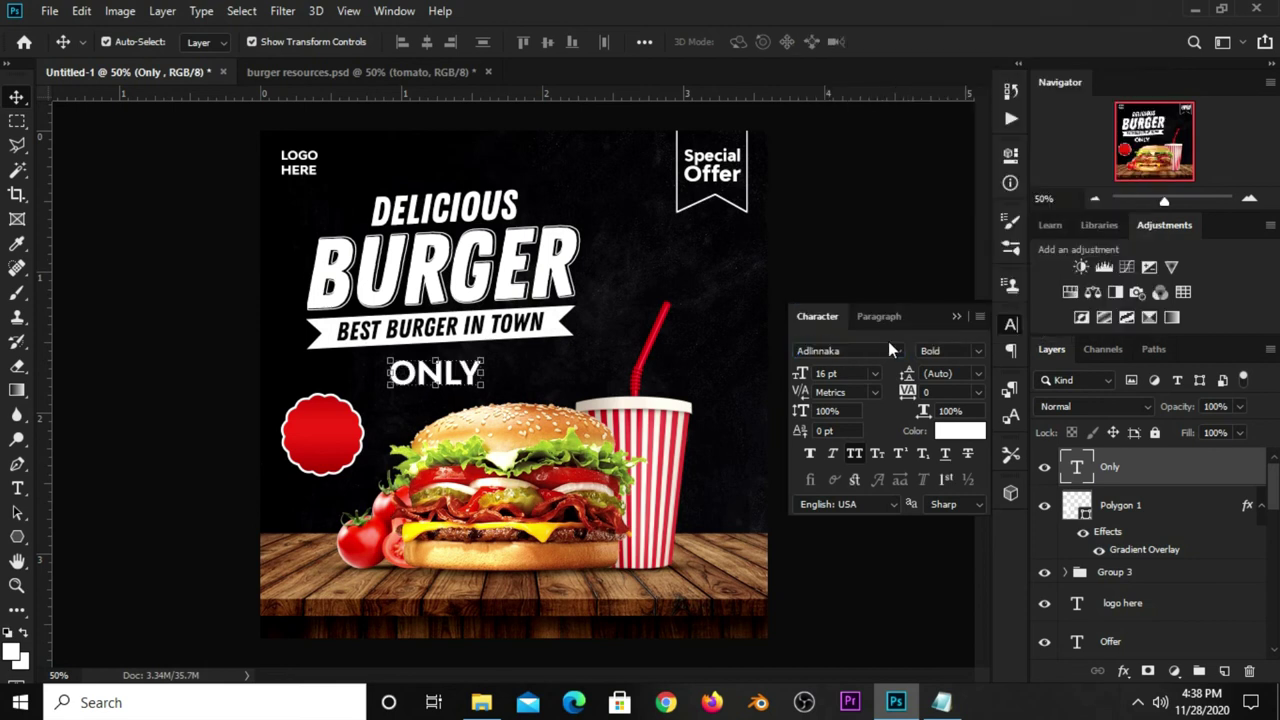
{"action": "left_click", "coordinate": [855, 455]}
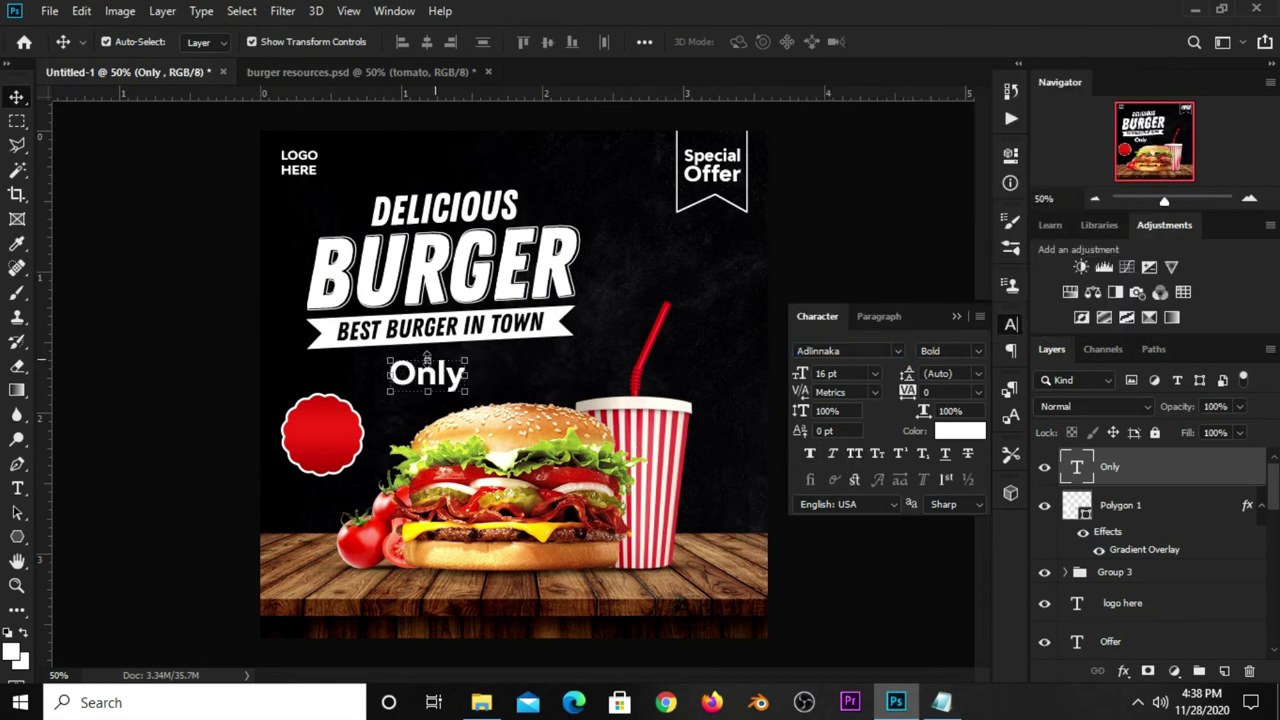
{"action": "left_click", "coordinate": [468, 356]}
Shrink the Only text to about 75% and centre it inside the red badge.
{"action": "mouse_move", "coordinate": [468, 355]}
{"action": "left_mouse_down"}
{"action": "mouse_move", "coordinate": [357, 415]}
{"action": "mouse_move", "coordinate": [357, 403]}
{"action": "mouse_move", "coordinate": [338, 423]}
{"action": "mouse_move", "coordinate": [297, 428]}
{"action": "left_mouse_up"}
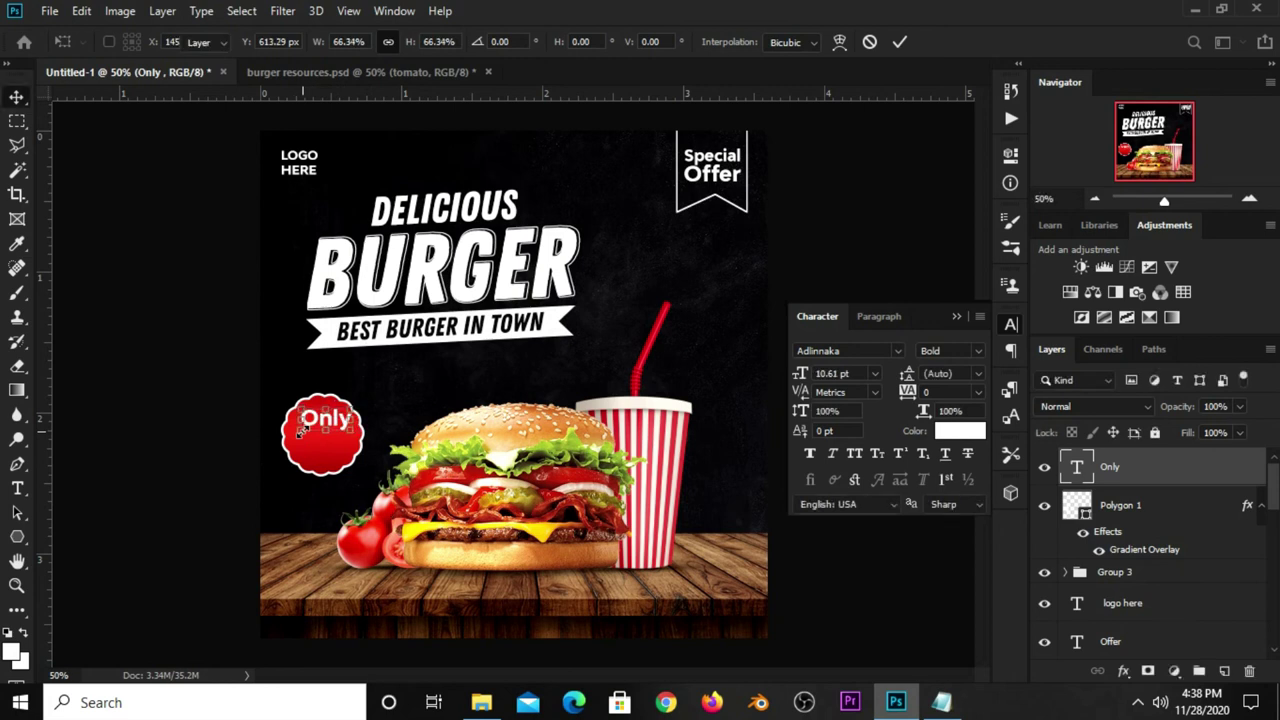
{"action": "key", "text": "Return"}
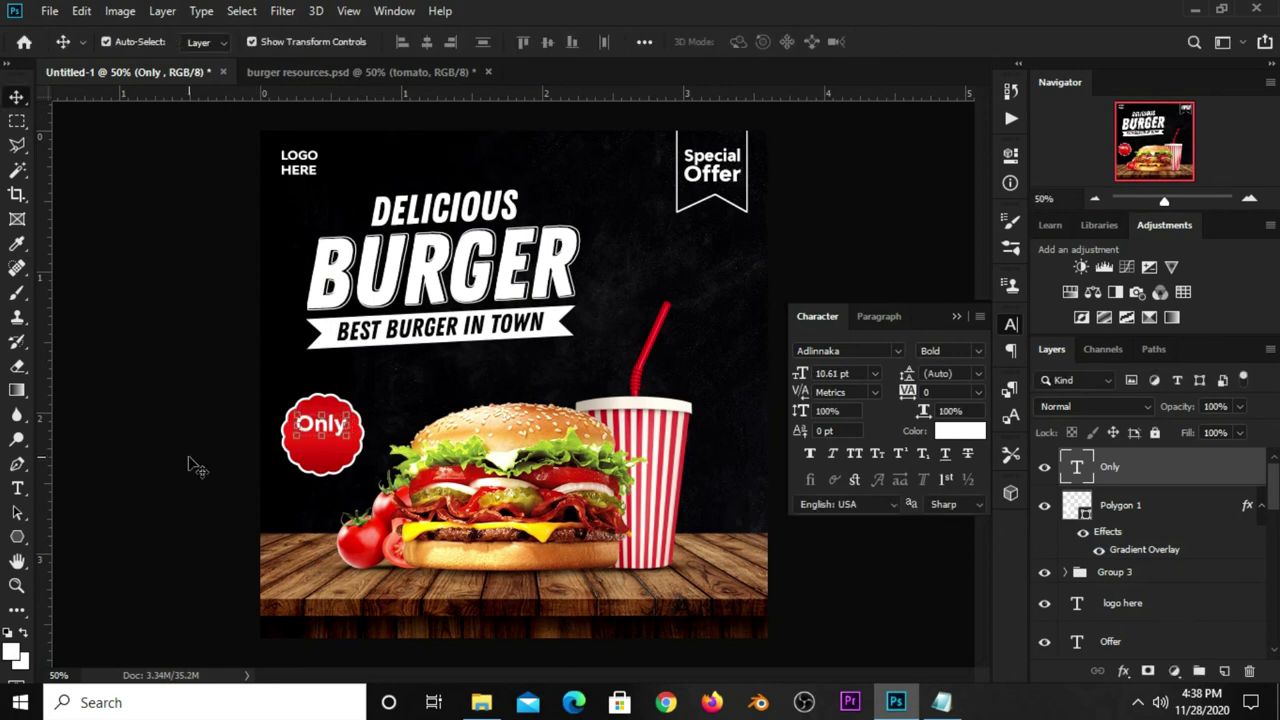
{"action": "left_click", "coordinate": [197, 468]}
{"action": "left_click", "coordinate": [325, 437]}
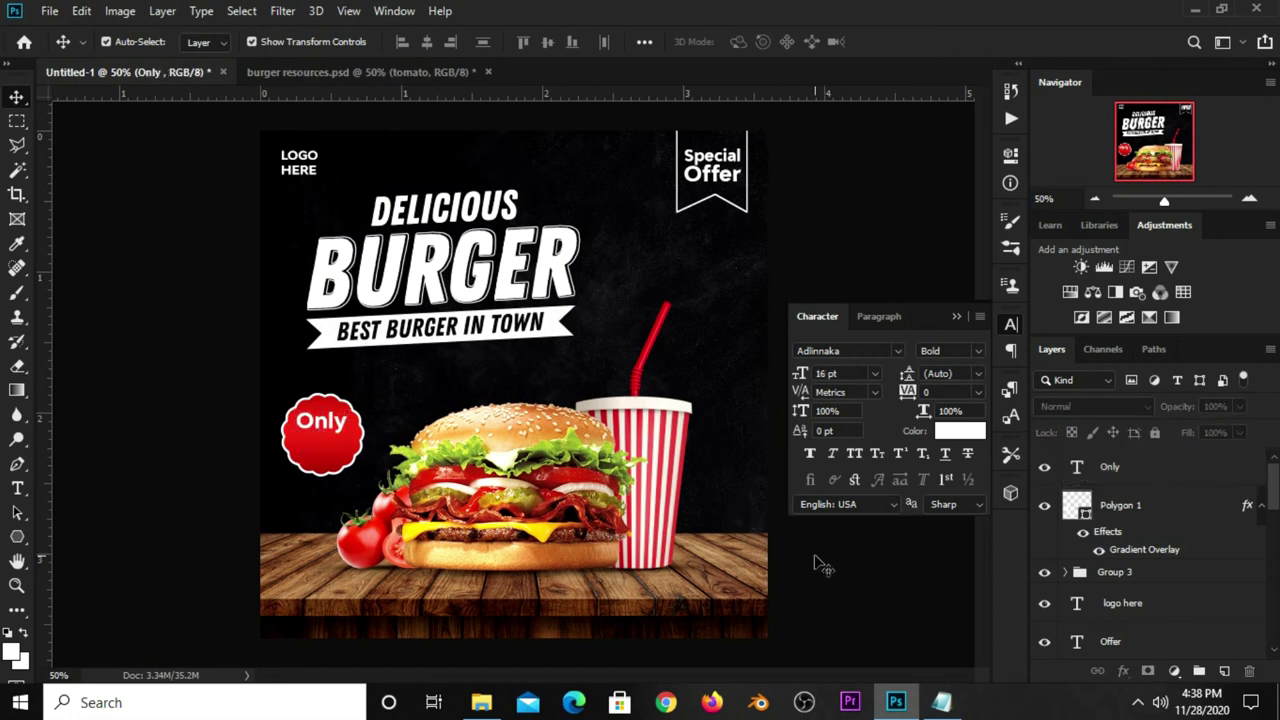
Copy '$24' from the Notepad poster text.
{"action": "left_click", "coordinate": [941, 702]}
{"action": "double_click", "coordinate": [693, 541]}
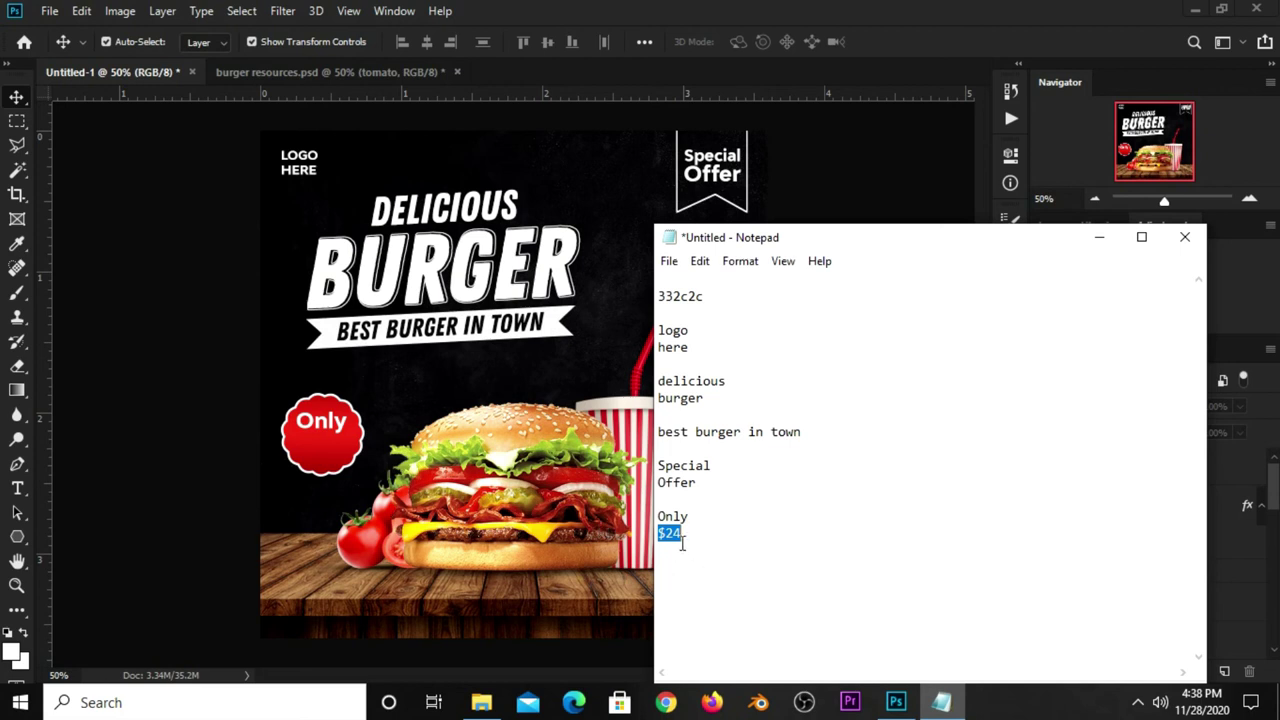
{"action": "right_click", "coordinate": [683, 544]}
{"action": "left_click", "coordinate": [712, 314]}
{"action": "left_click", "coordinate": [928, 41]}
Duplicate the Only text onto a second line below and replace the copy with $24.
{"action": "left_click", "coordinate": [338, 424]}
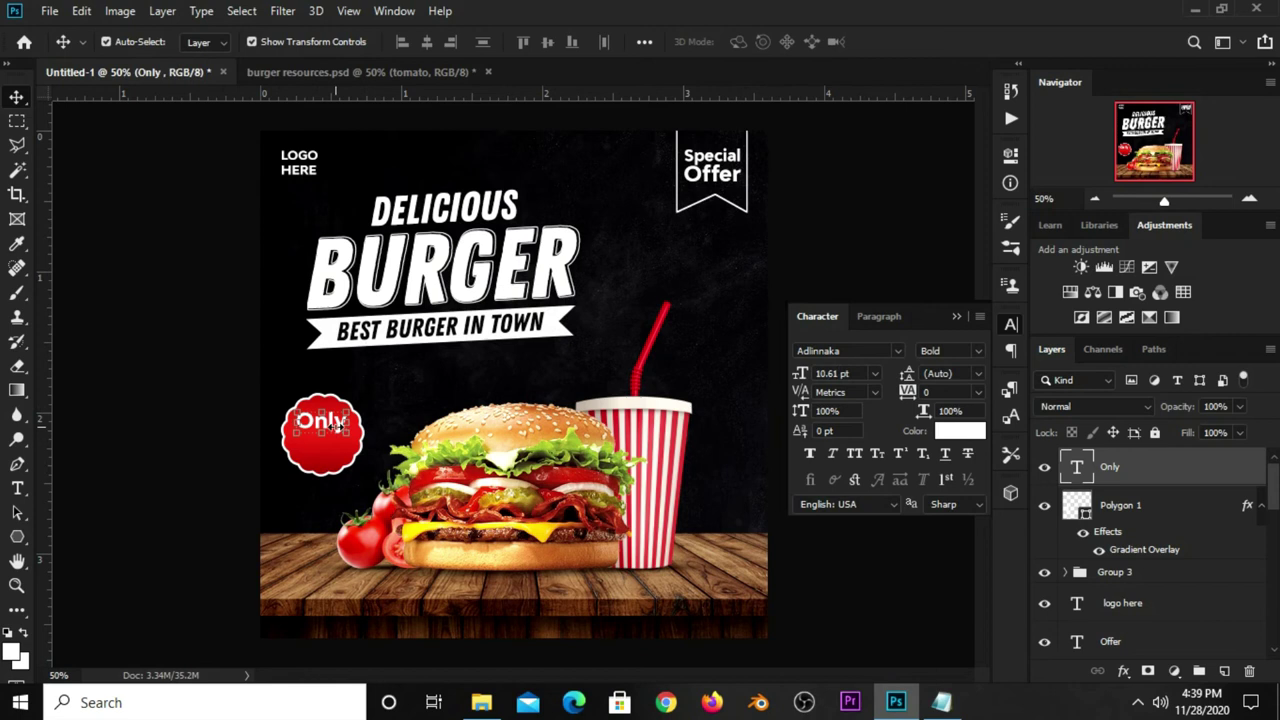
{"action": "left_click_drag", "start_coordinate": [338, 424], "coordinate": [338, 447]}
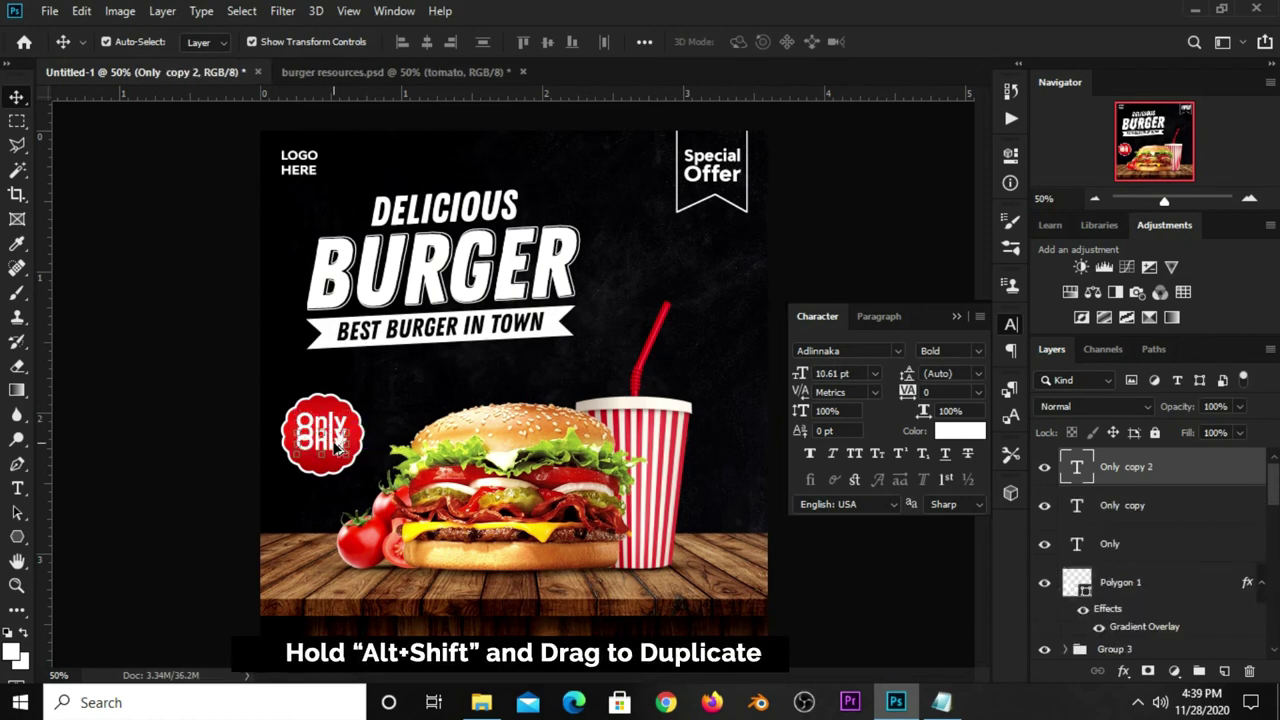
{"action": "key", "text": "ctrl+z"}
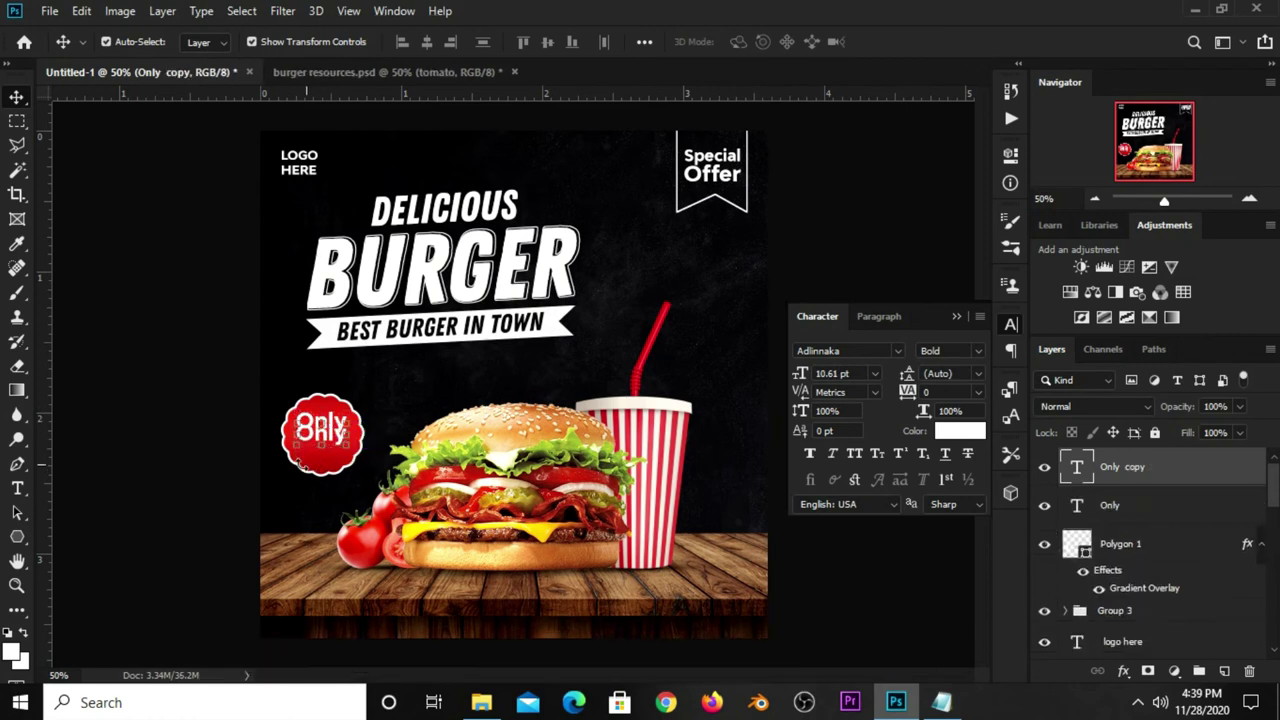
{"action": "key", "text": "shift+Down"}
{"action": "key", "text": "shift+Down"}
{"action": "key", "text": "shift+Down"}
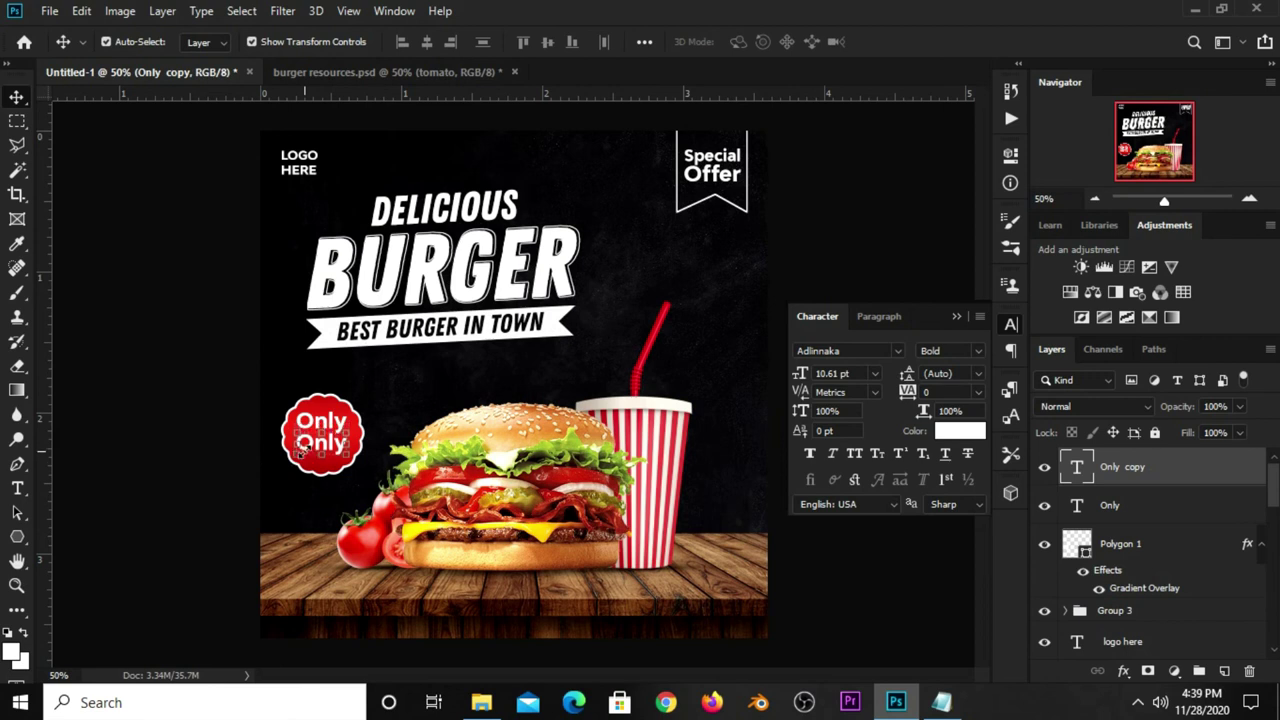
{"action": "left_click", "coordinate": [17, 488]}
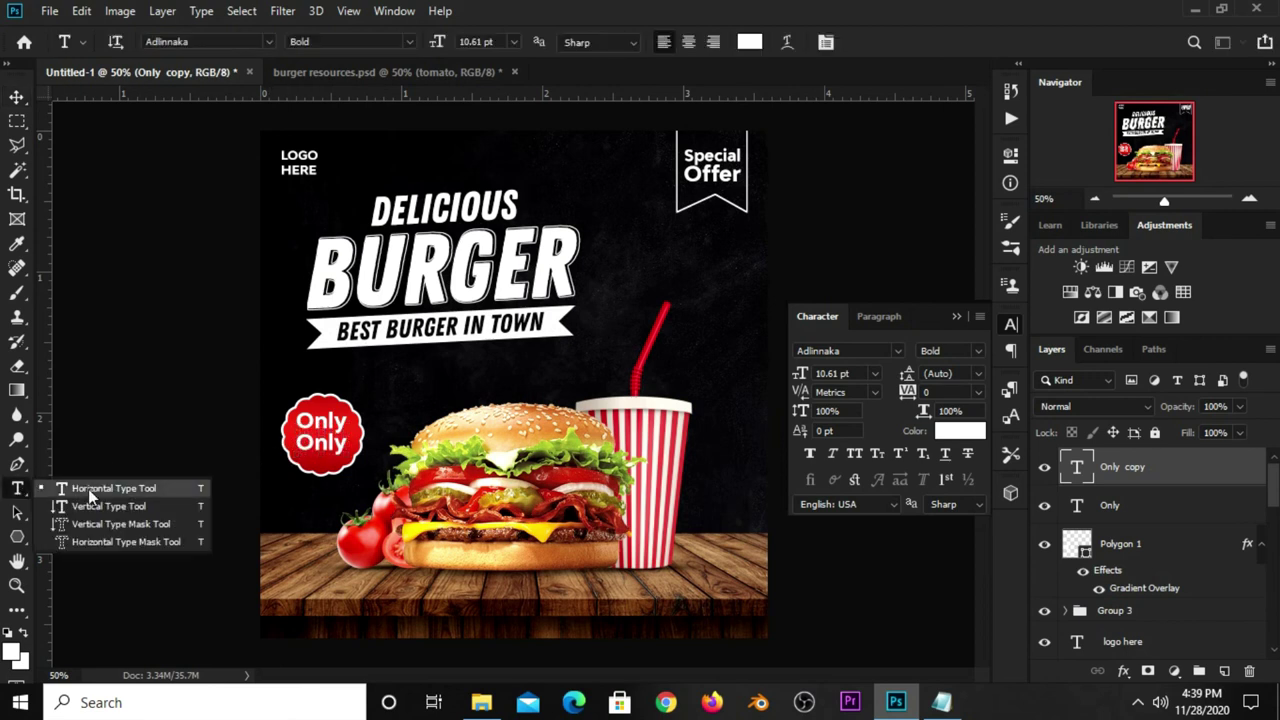
{"action": "left_click", "coordinate": [327, 441]}
{"action": "double_click", "coordinate": [328, 444]}
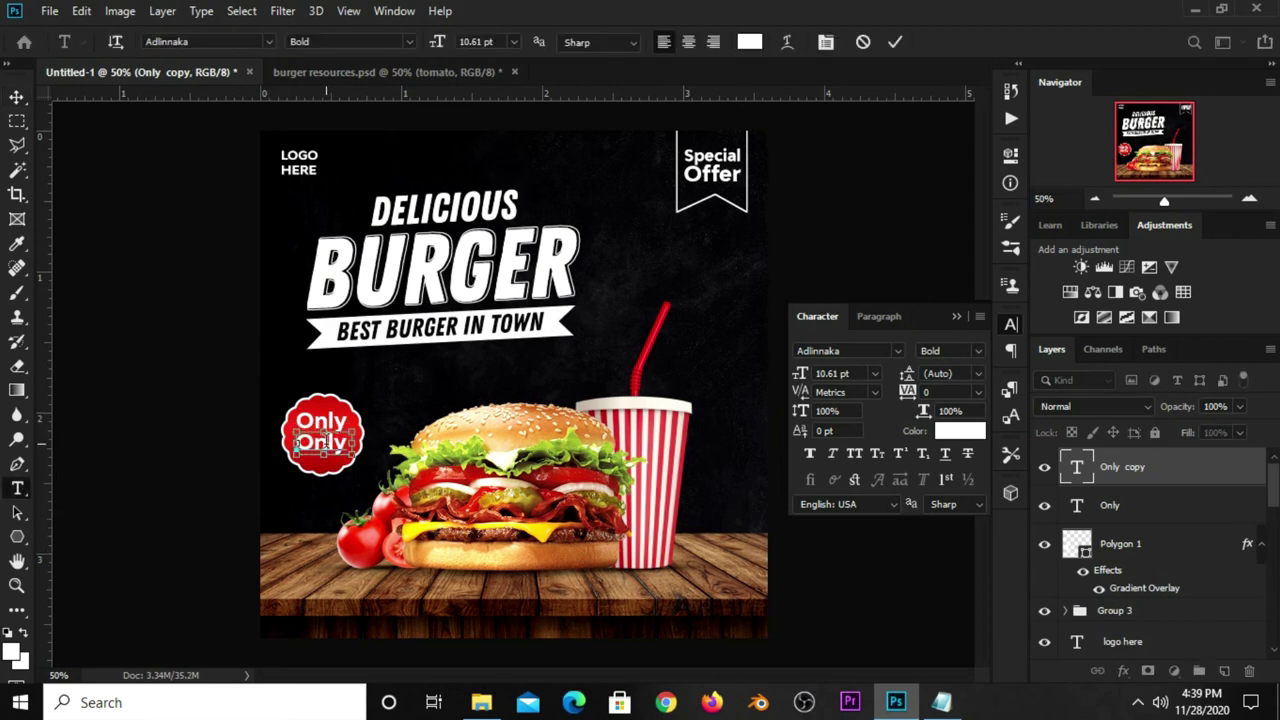
{"action": "type", "text": "$24"}
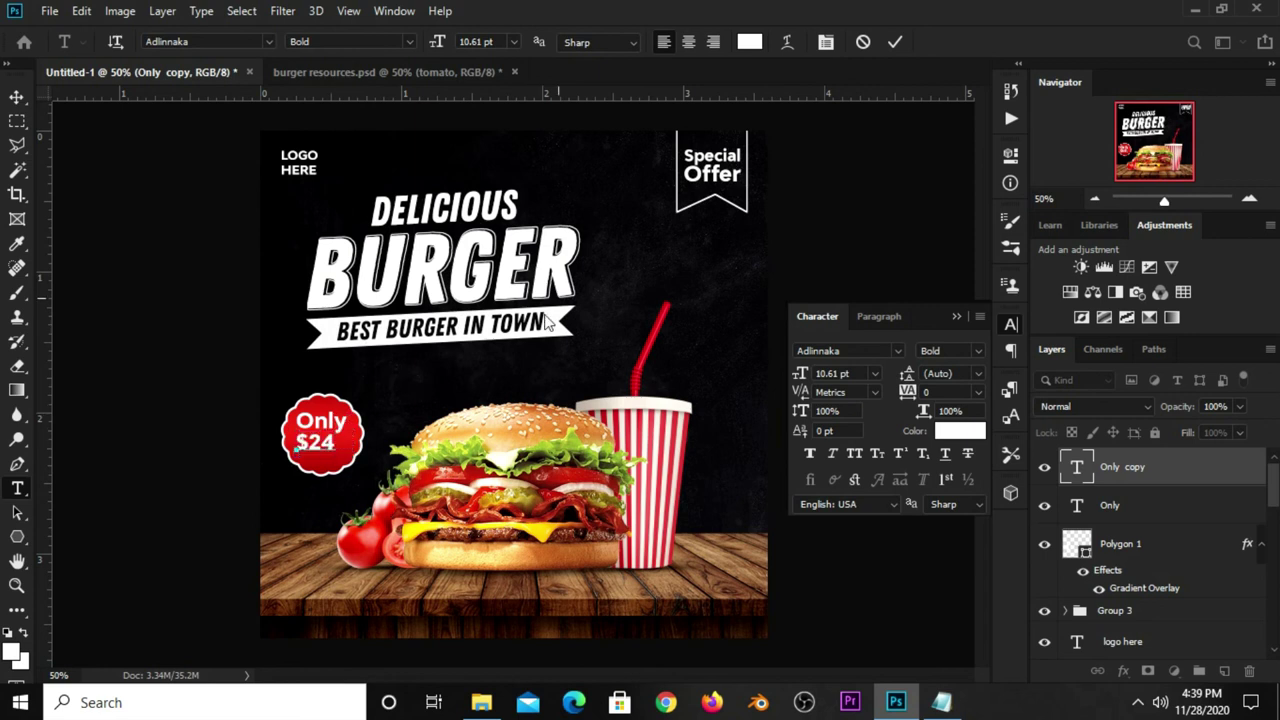
Commit the $24 text and enlarge it to about 142%.
{"action": "key", "text": "ctrl+Return"}
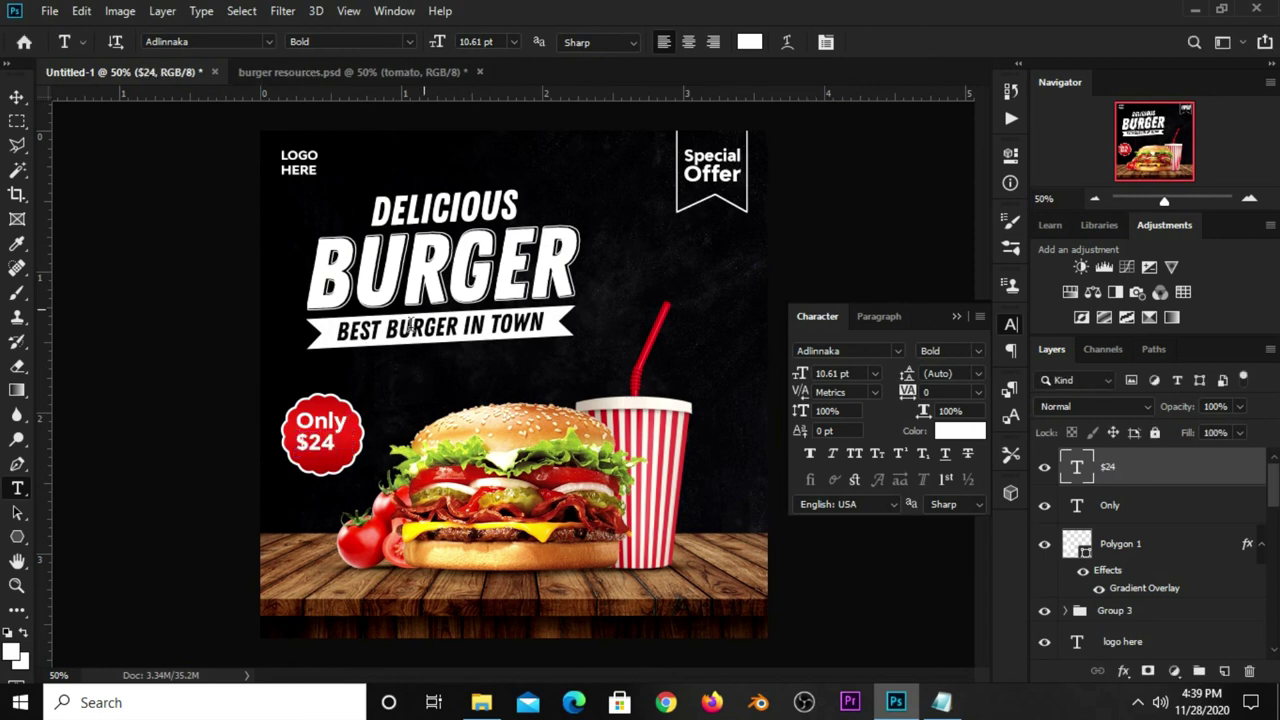
{"action": "key", "text": "ctrl+t"}
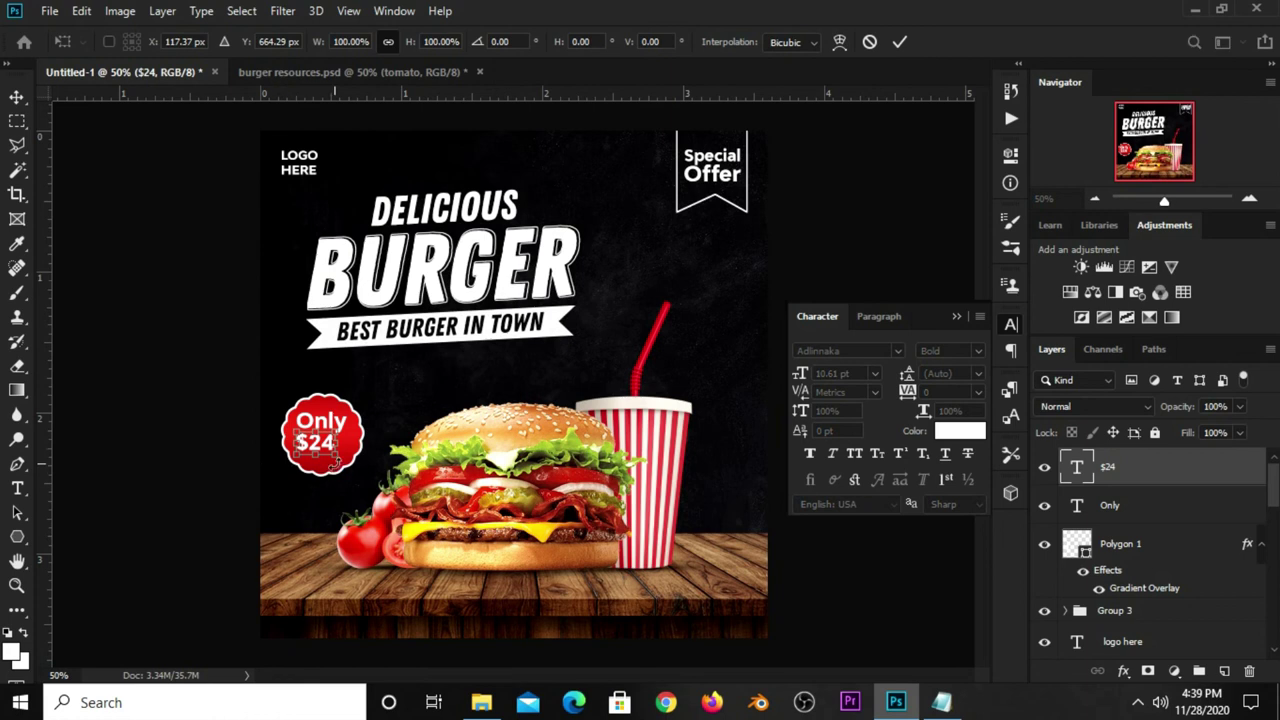
{"action": "left_click_drag", "start_coordinate": [337, 455], "coordinate": [352, 467]}
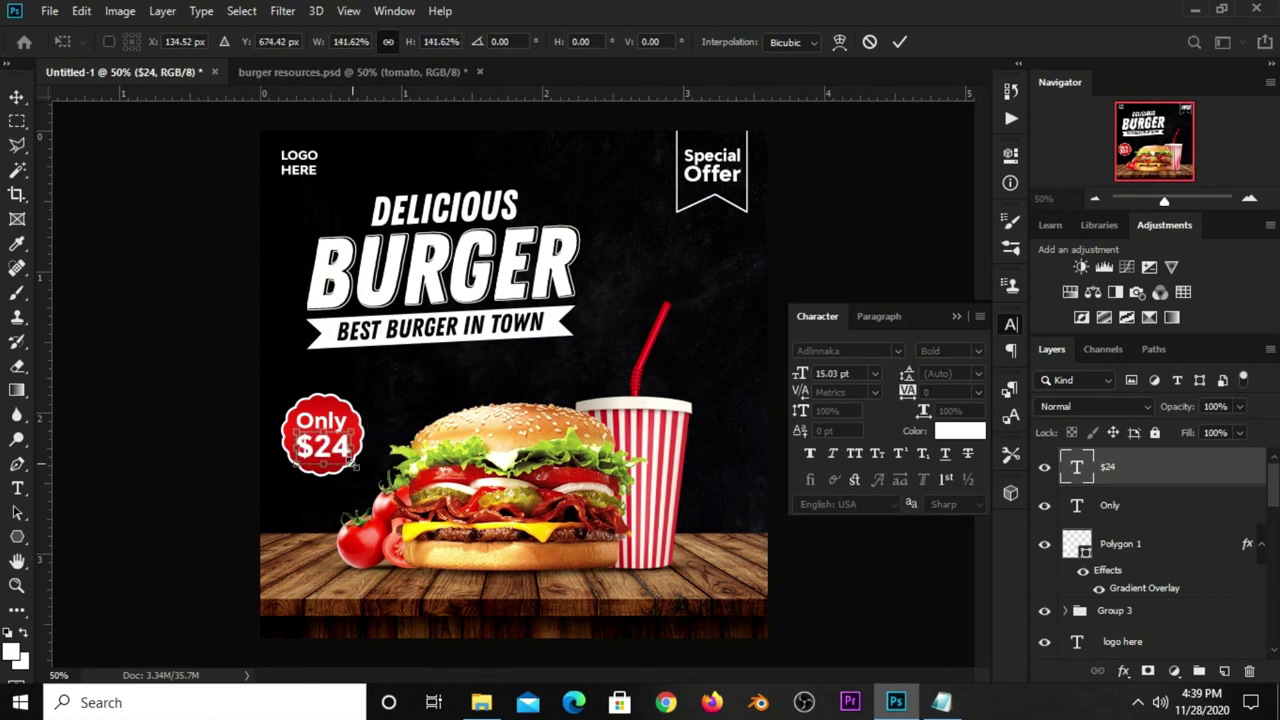
{"action": "key", "text": "Return"}
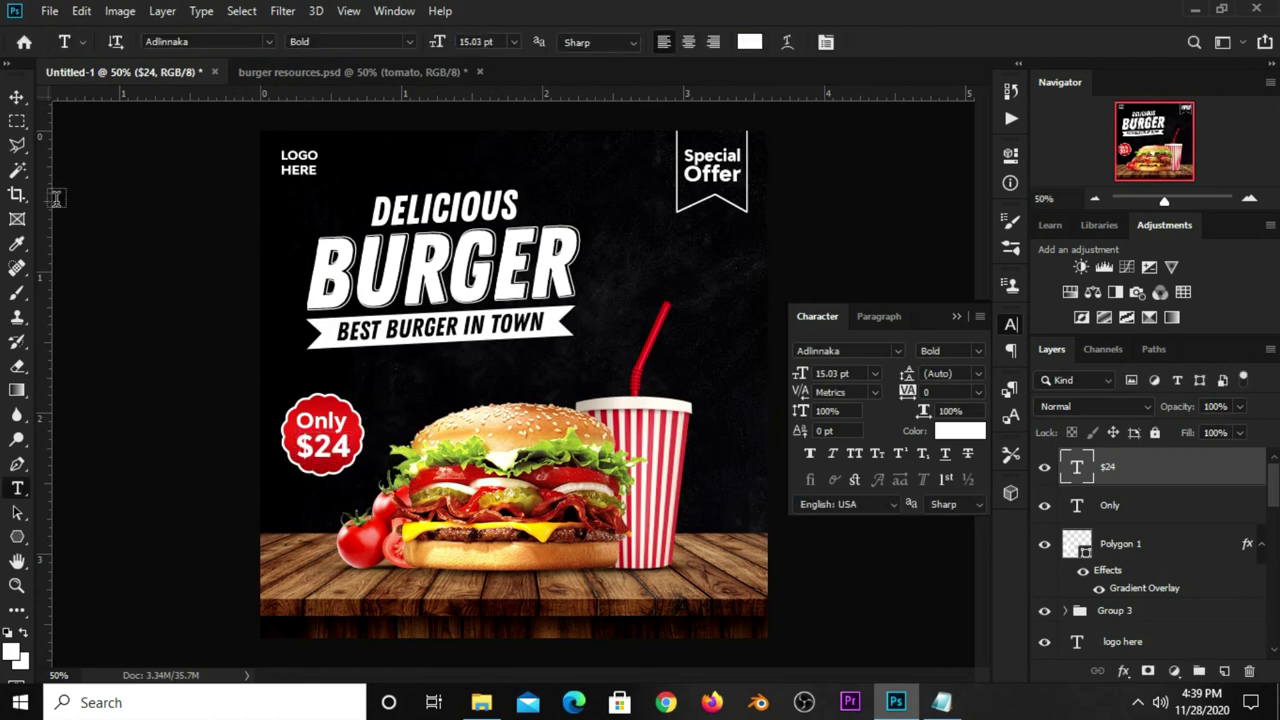
Shrink the Only text to about 81%, then slightly further.
{"action": "left_click", "coordinate": [16, 97]}
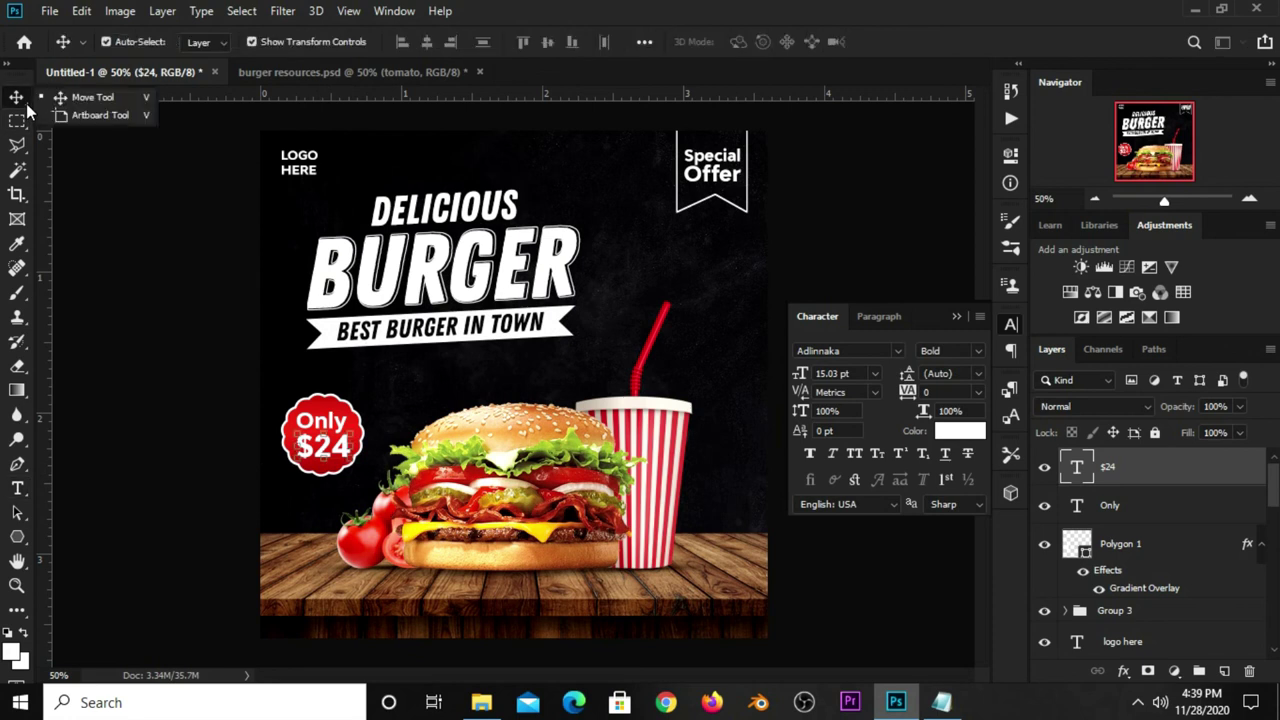
{"action": "left_click", "coordinate": [218, 334]}
{"action": "left_click", "coordinate": [307, 430]}
{"action": "key", "text": "ctrl+t"}
{"action": "left_click_drag", "start_coordinate": [293, 409], "coordinate": [303, 416]}
{"action": "key", "text": "Return"}
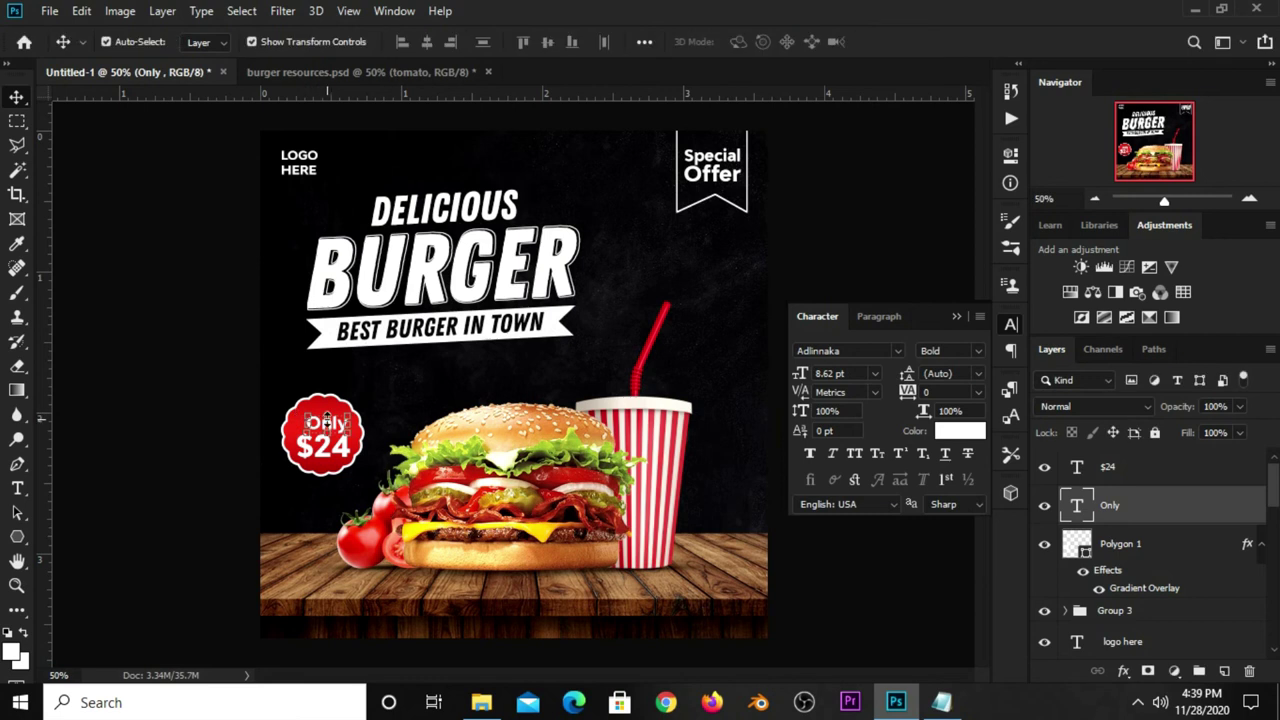
{"action": "key", "text": "ctrl+t"}
{"action": "left_click_drag", "start_coordinate": [347, 418], "coordinate": [338, 422]}
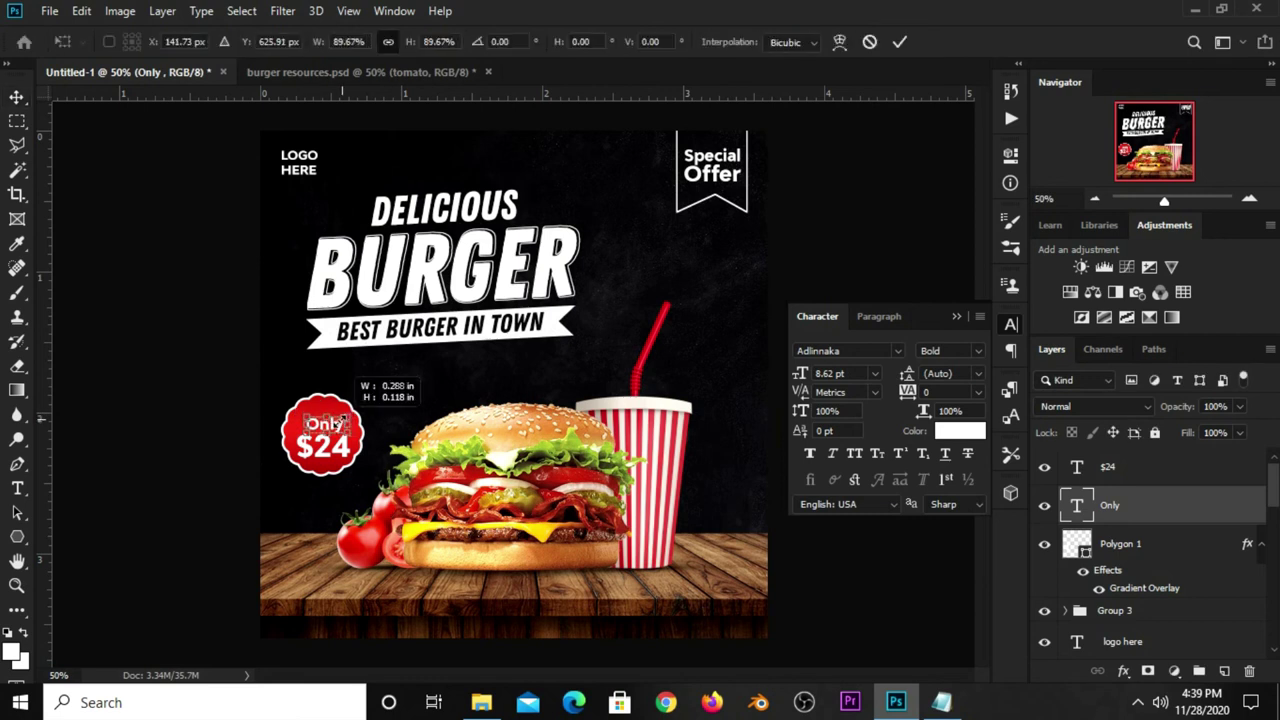
{"action": "key", "text": "Return"}
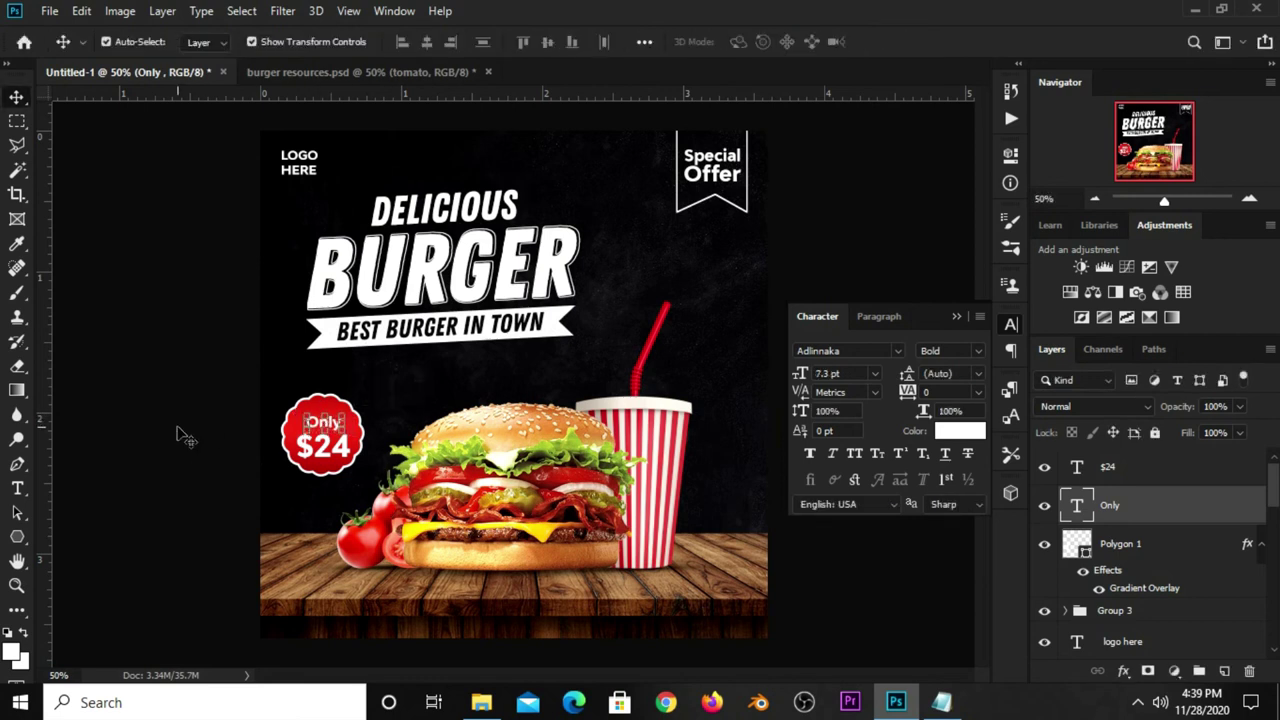
Close the Character panel and enlarge the Only text to about 118%.
{"action": "left_click", "coordinate": [315, 455]}
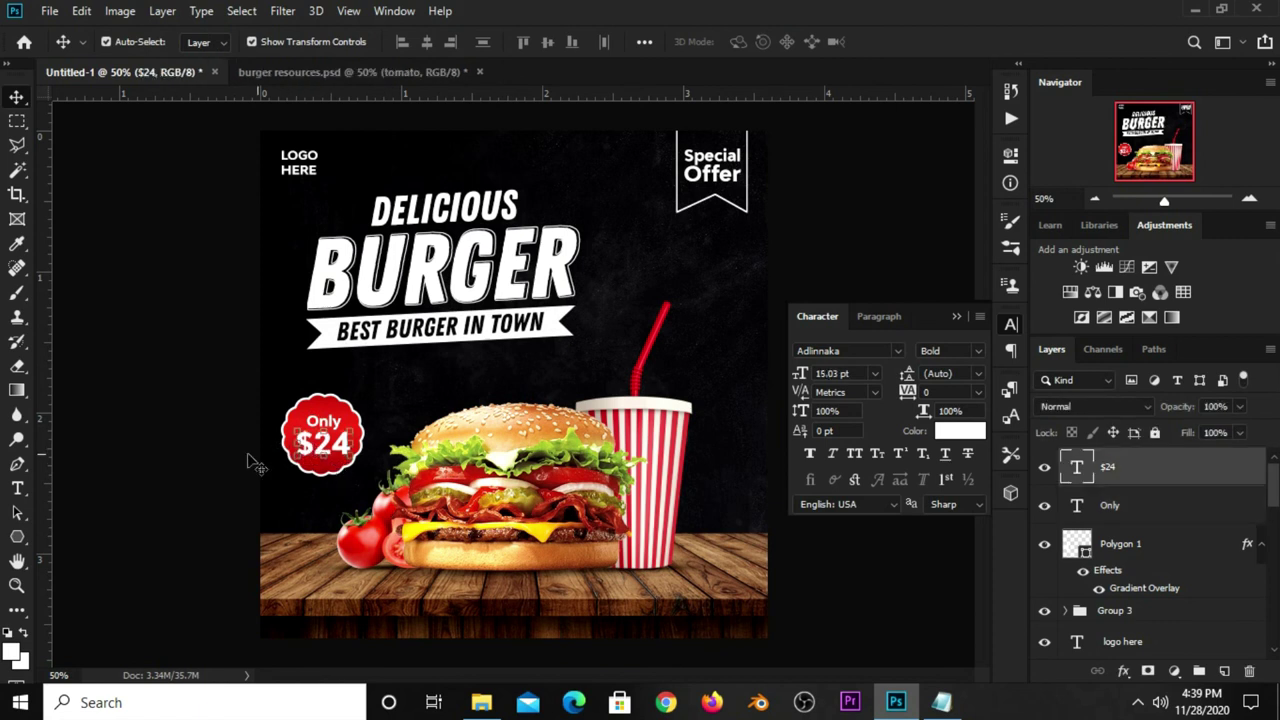
{"action": "left_click", "coordinate": [196, 458]}
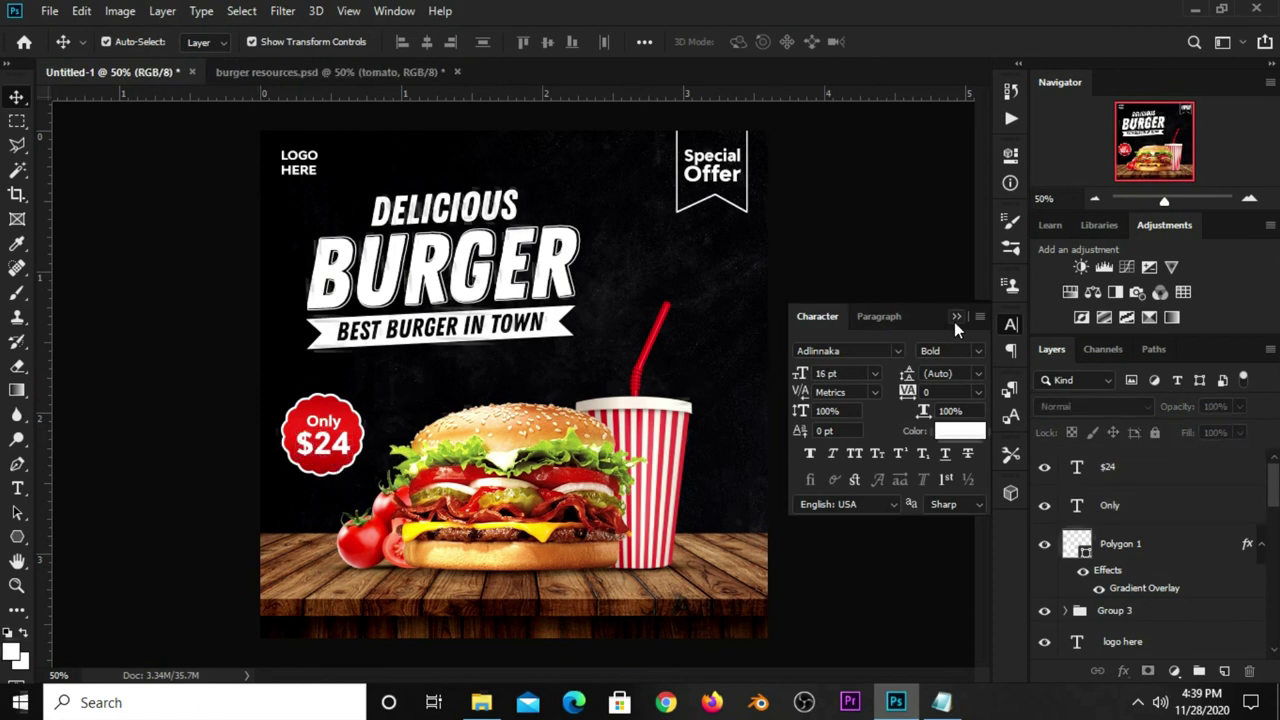
{"action": "left_click", "coordinate": [956, 317]}
{"action": "left_click", "coordinate": [343, 430]}
{"action": "key", "text": "ctrl+t"}
{"action": "left_click_drag", "start_coordinate": [306, 413], "coordinate": [298, 412]}
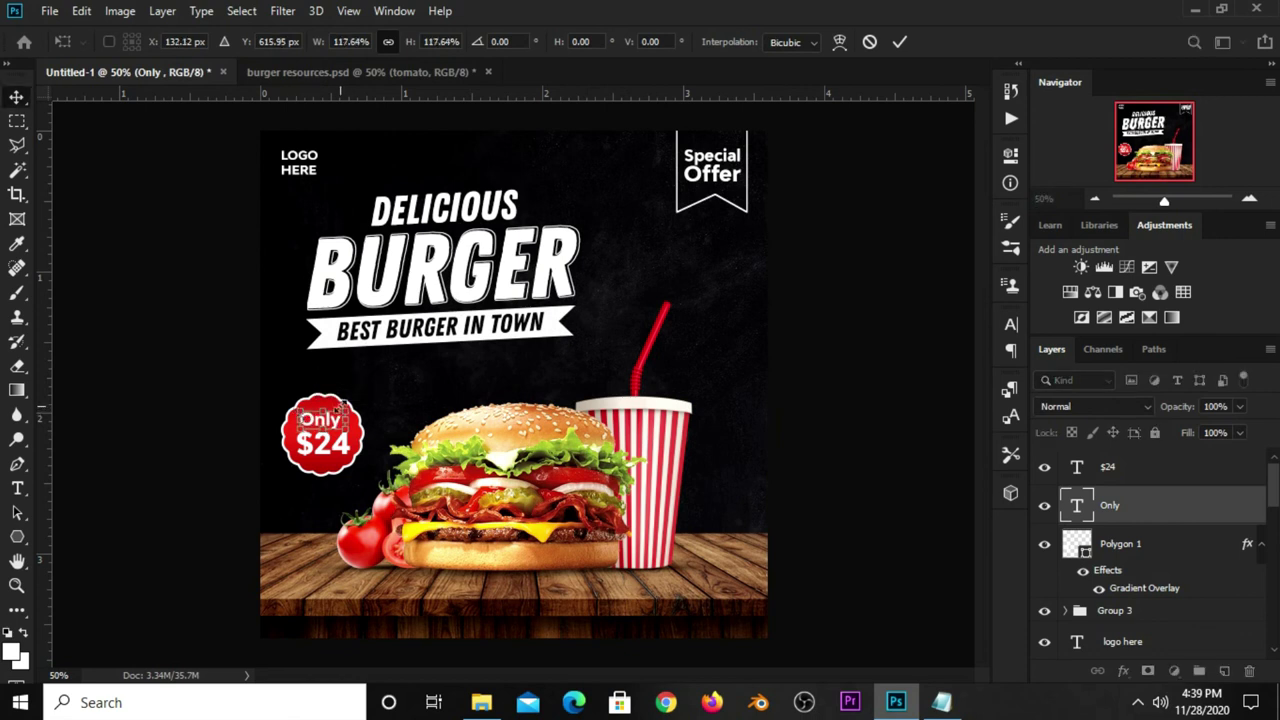
{"action": "key", "text": "Return"}
Scale the red badge down to about 94% and nudge it slightly right.
{"action": "left_click", "coordinate": [380, 437]}
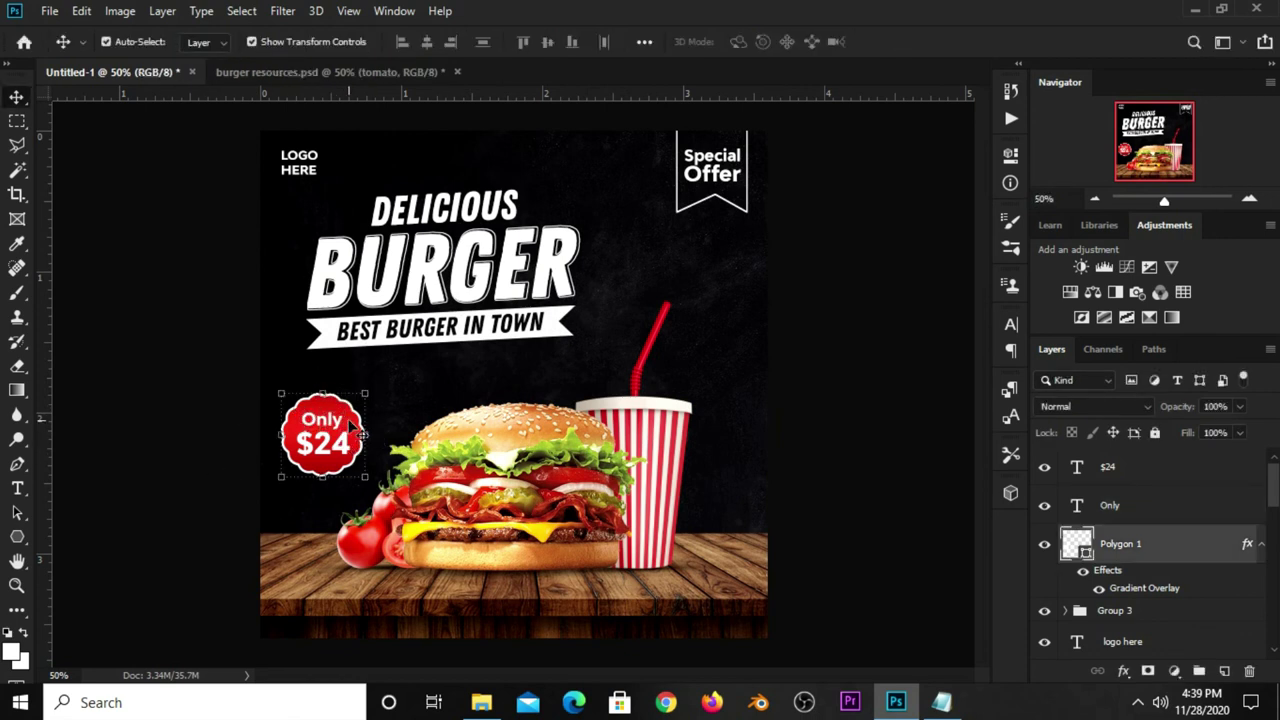
{"action": "key", "text": "ctrl+t"}
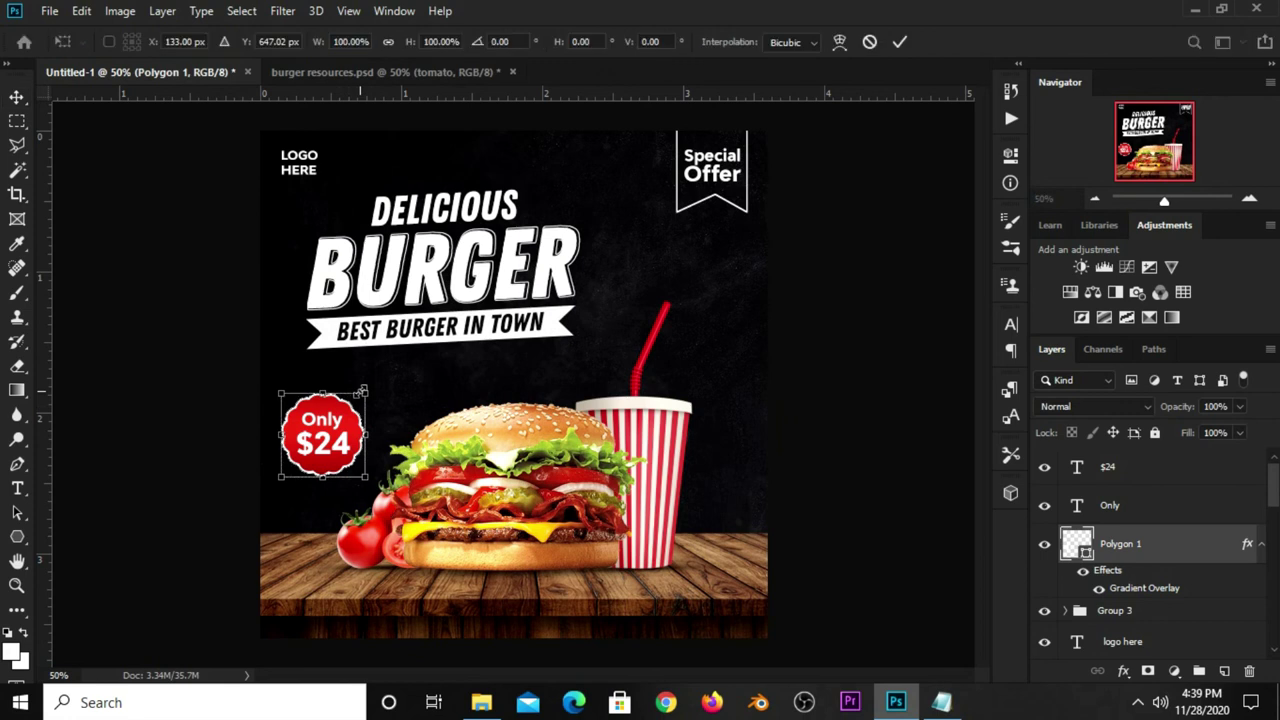
{"action": "left_click_drag", "start_coordinate": [363, 390], "coordinate": [355, 399]}
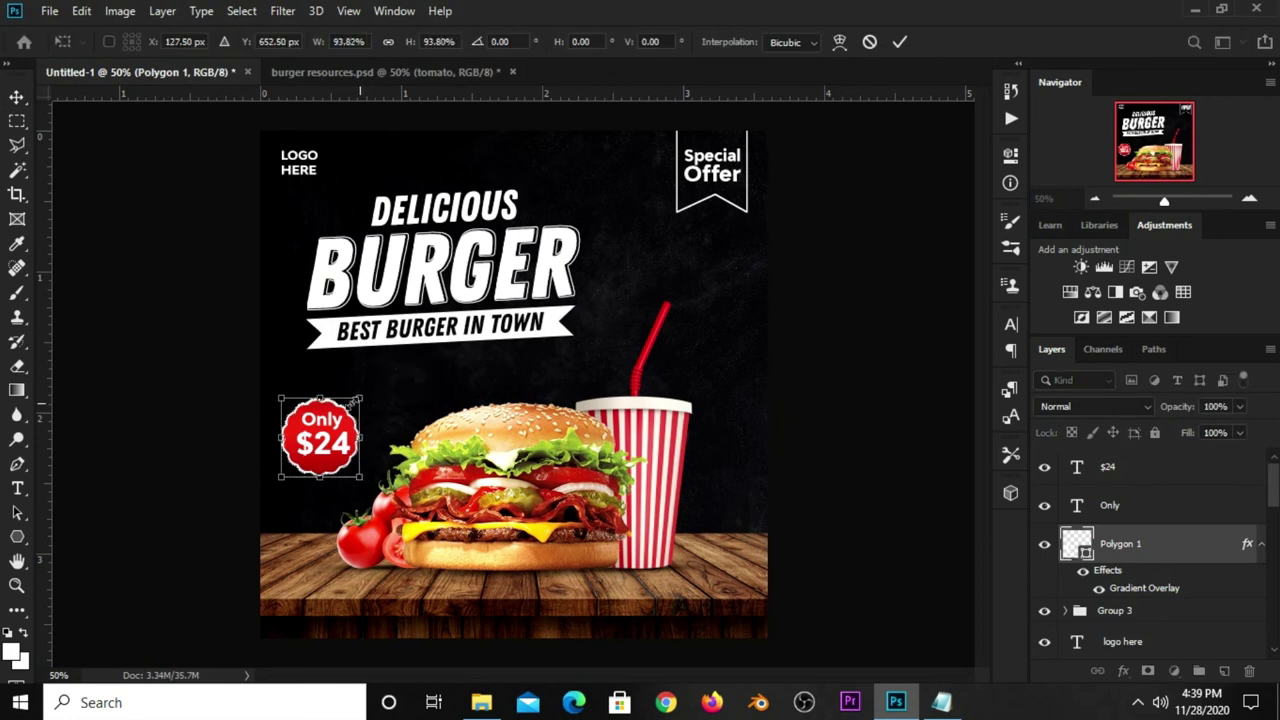
{"action": "key", "text": "Return"}
{"action": "key", "text": "Right"}
{"action": "key", "text": "Right"}
{"action": "key", "text": "Right"}
{"action": "key", "text": "Right"}
{"action": "key", "text": "Right"}
{"action": "key", "text": "Right"}
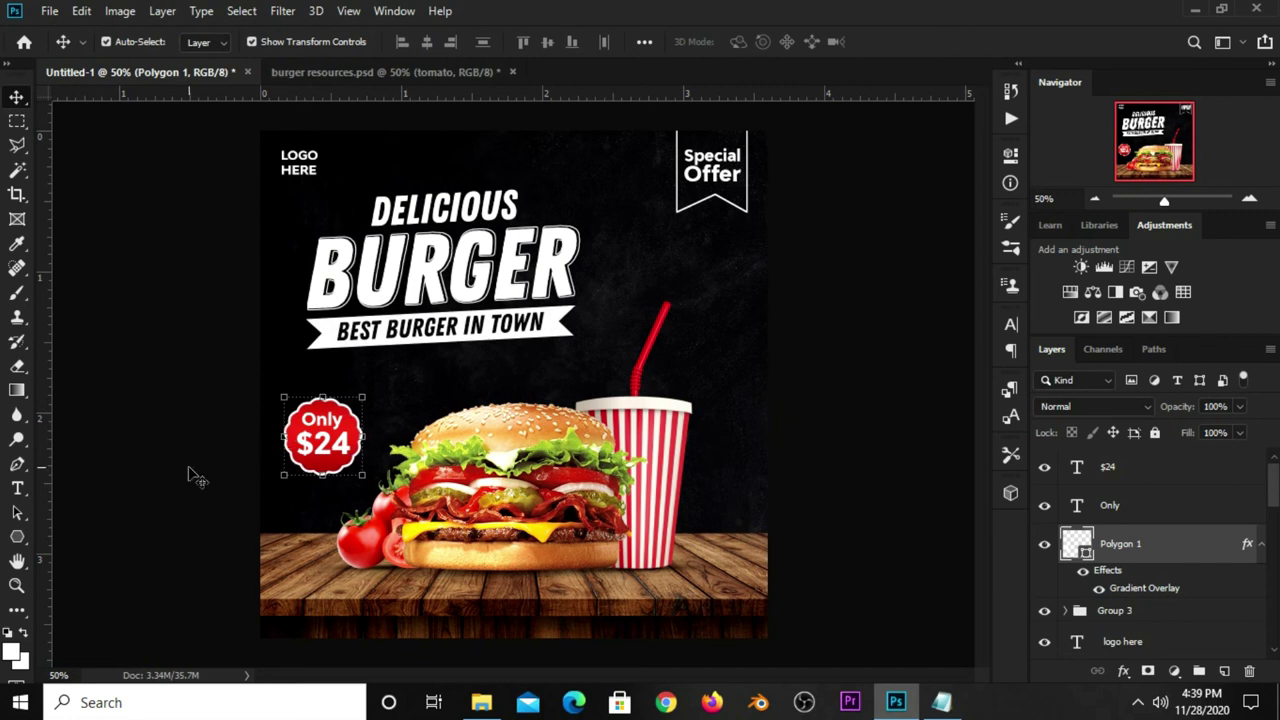
Shrink the Only and $24 price text layers slightly.
{"action": "left_click", "coordinate": [192, 476]}
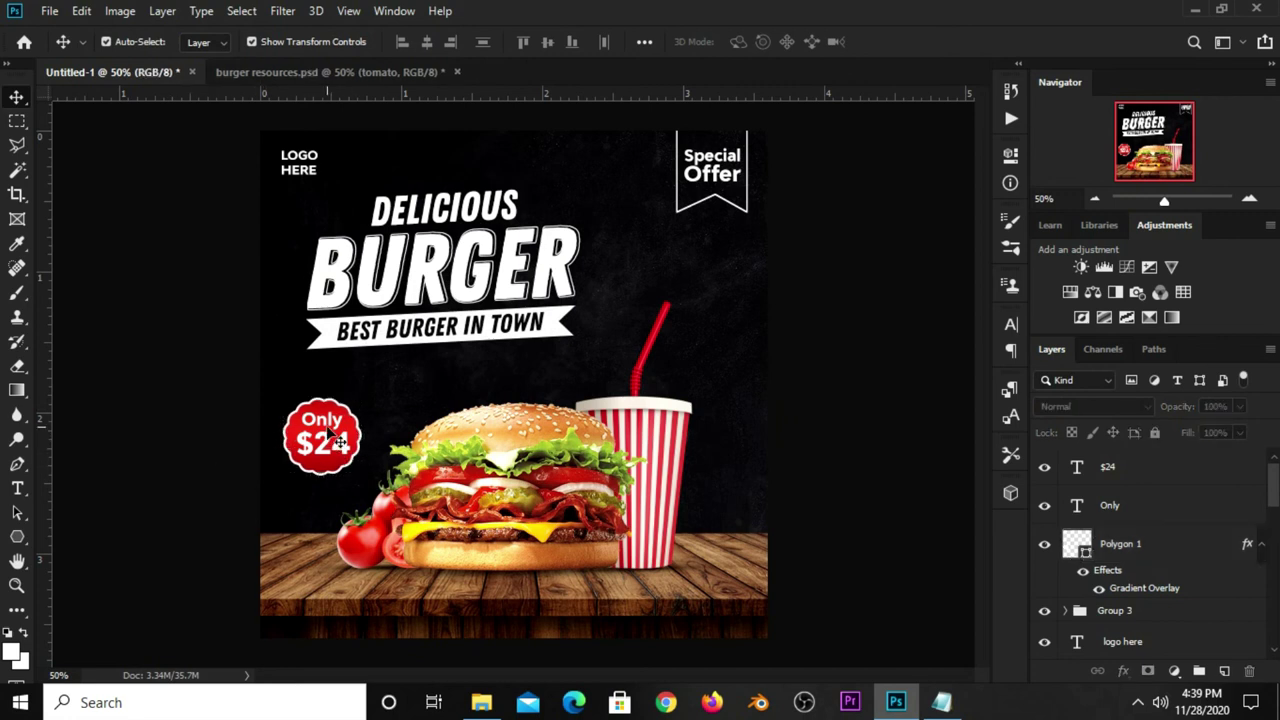
{"action": "left_click", "coordinate": [1110, 505]}
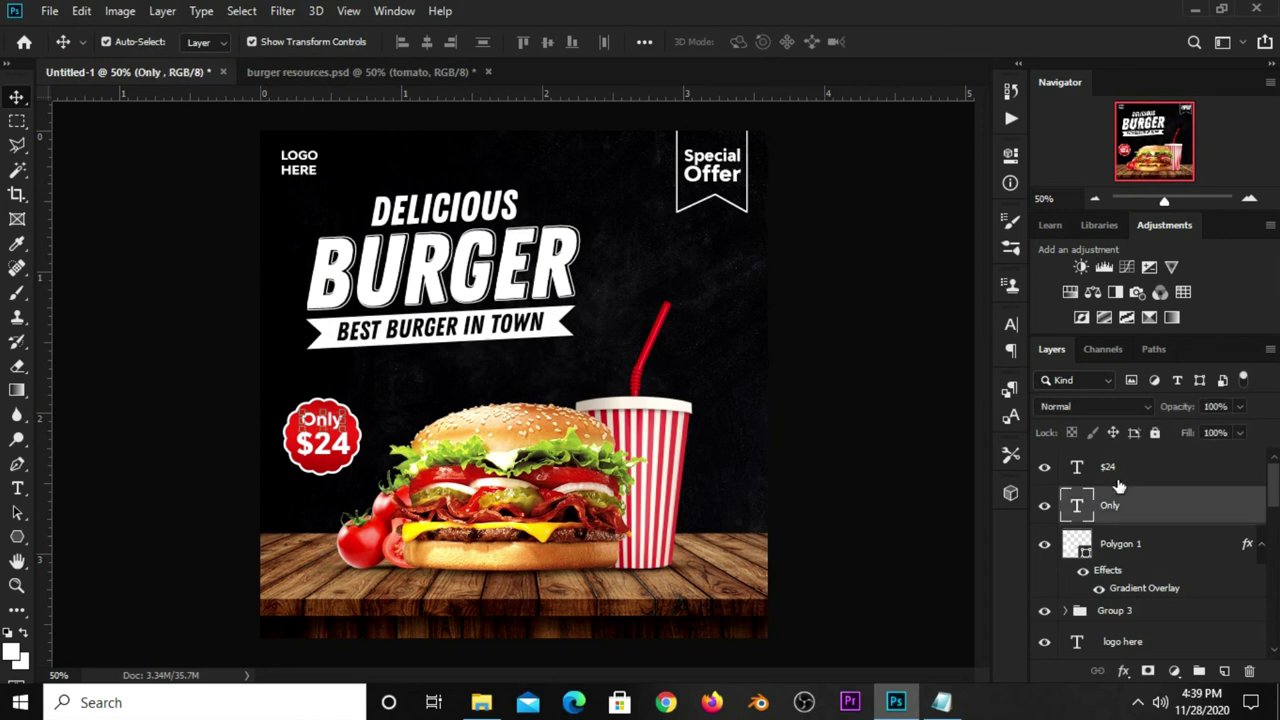
{"action": "left_click", "coordinate": [1108, 467], "text": "shift"}
{"action": "key", "text": "ctrl+t"}
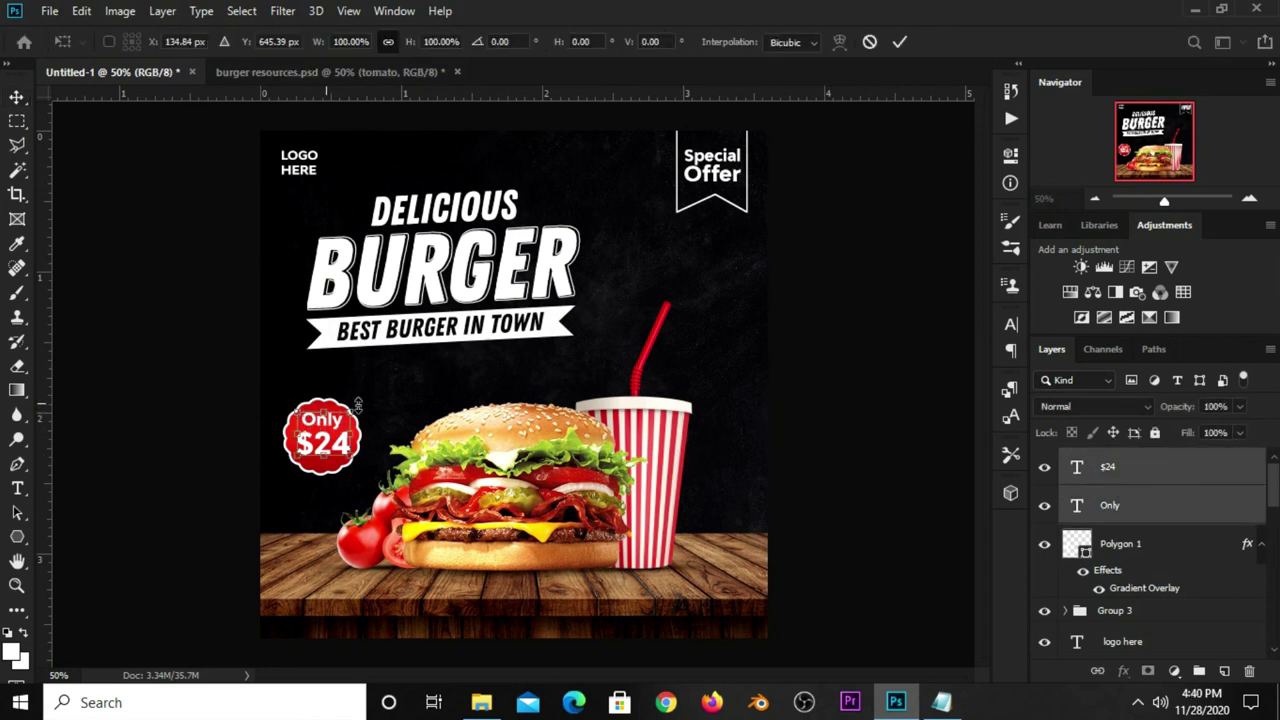
{"action": "left_click_drag", "start_coordinate": [352, 406], "coordinate": [350, 405]}
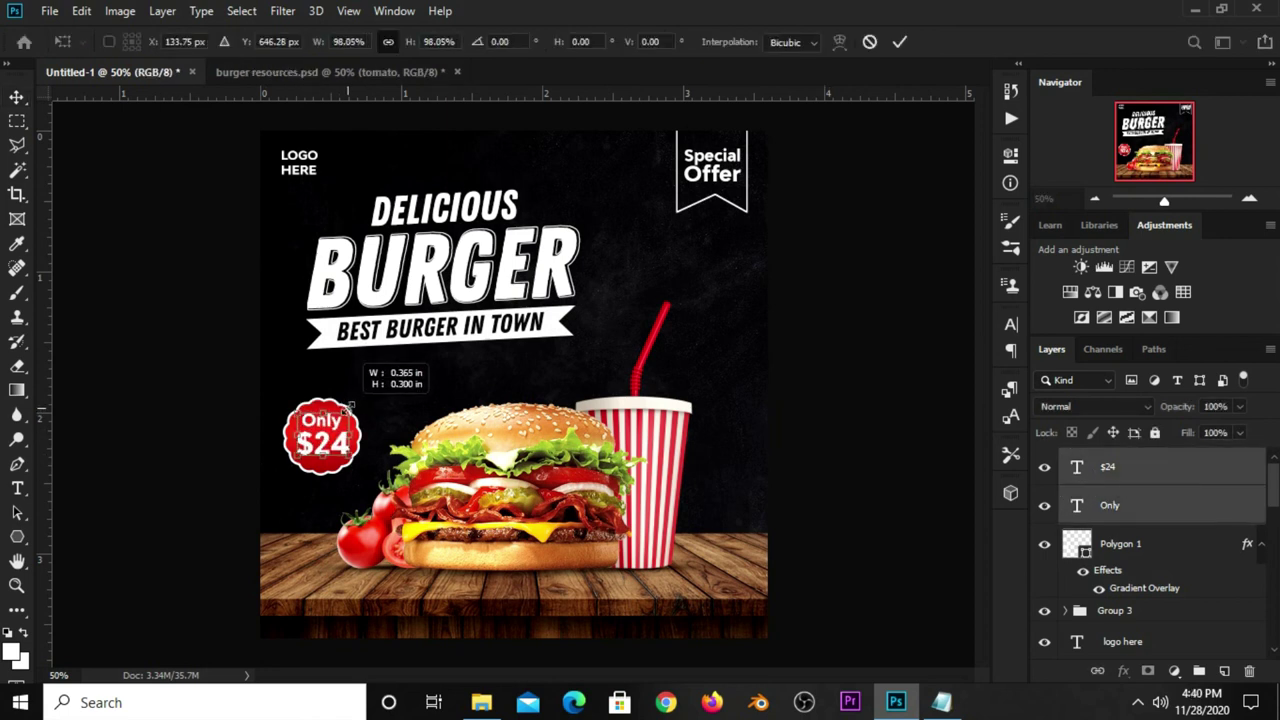
{"action": "left_click", "coordinate": [229, 471]}
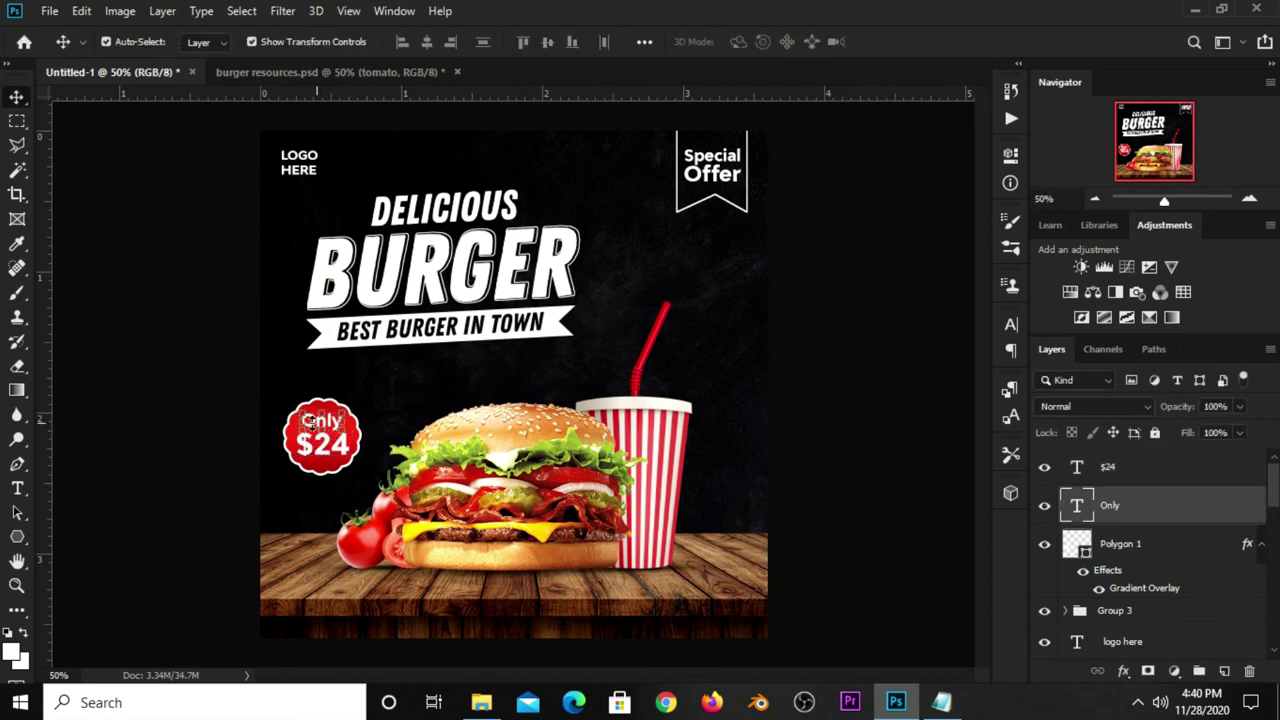
Group the Polygon 1 shape and the price text layers into Group 4.
{"action": "left_click", "coordinate": [192, 478]}
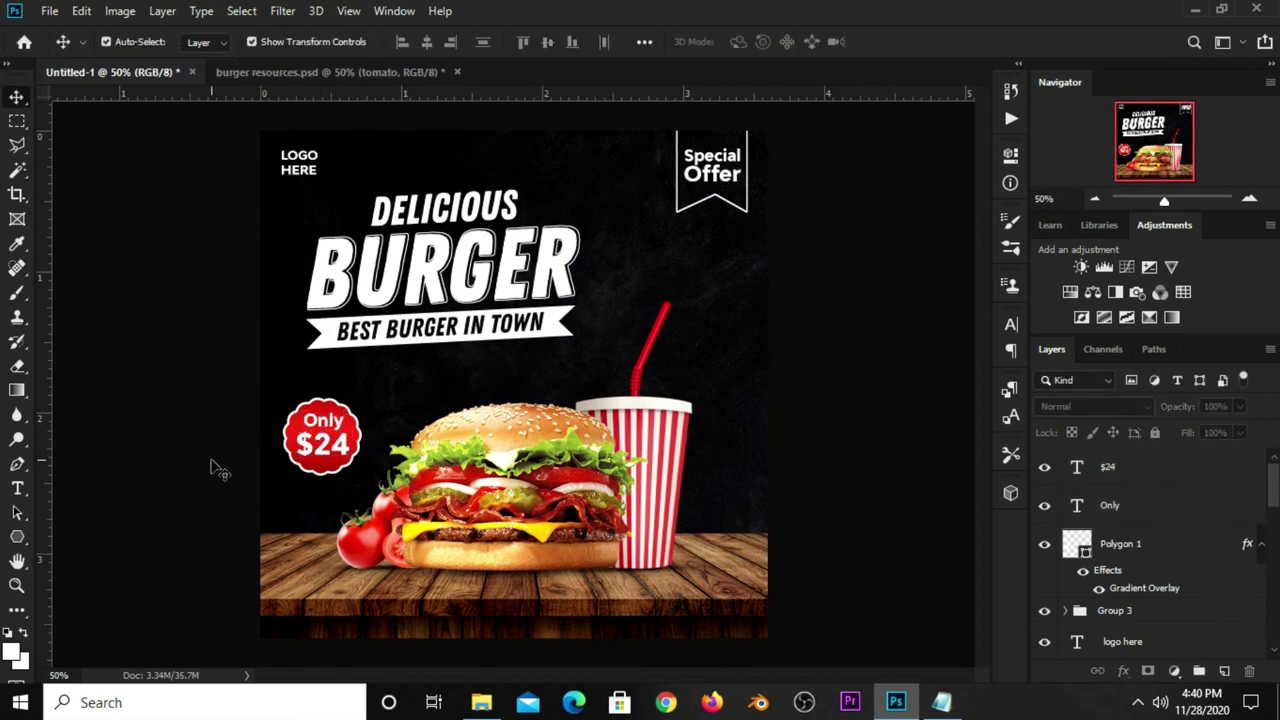
{"action": "left_click", "coordinate": [1131, 547]}
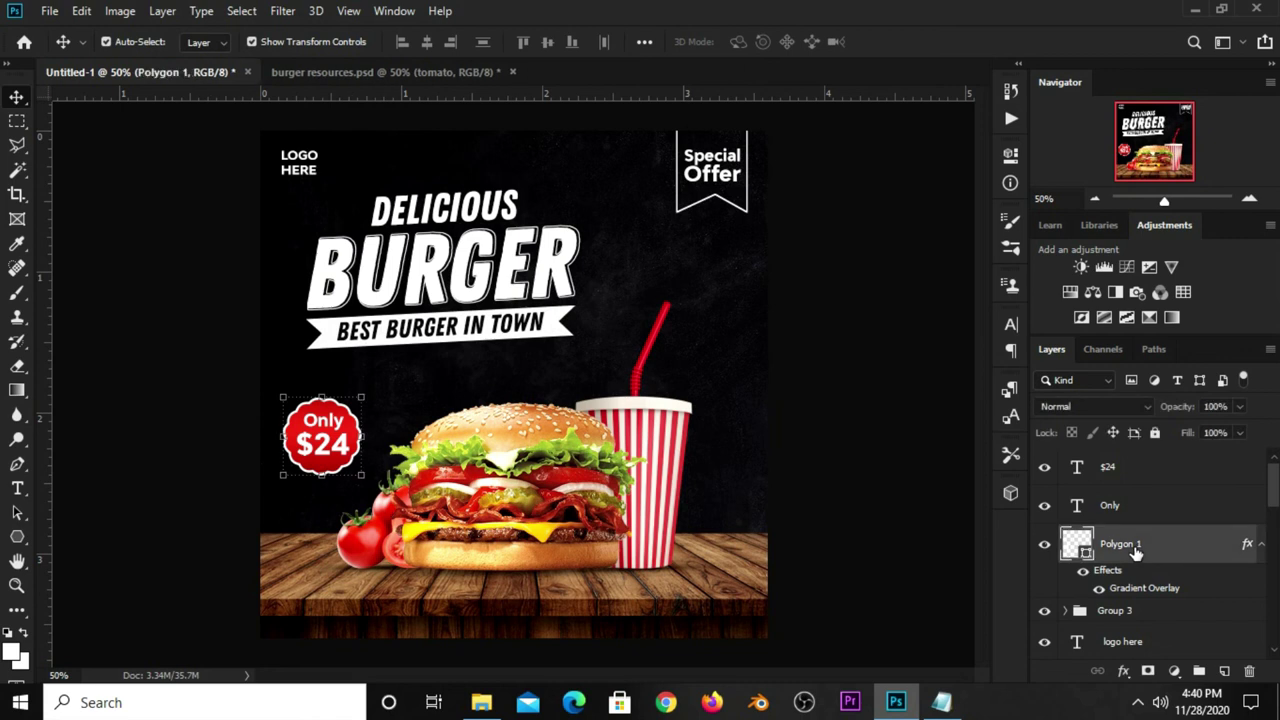
{"action": "left_click", "coordinate": [1128, 483], "text": "shift"}
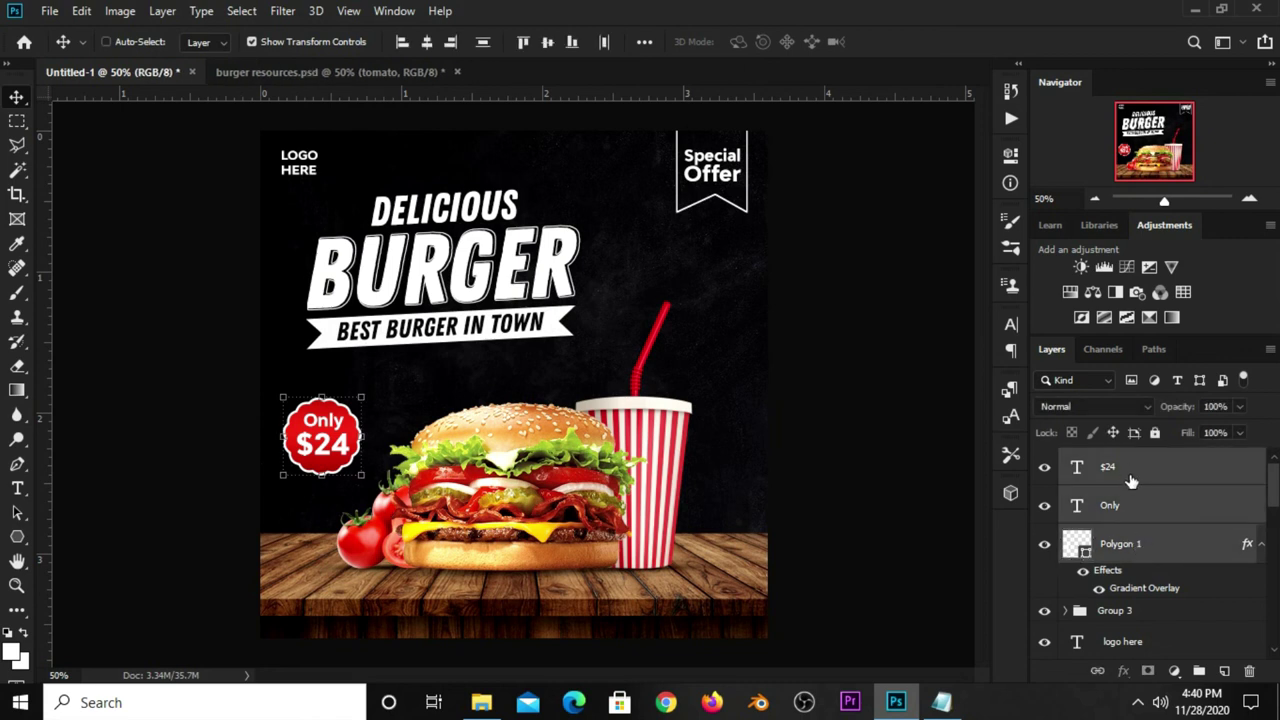
{"action": "key", "text": "ctrl+g"}
{"action": "left_click", "coordinate": [1043, 459]}
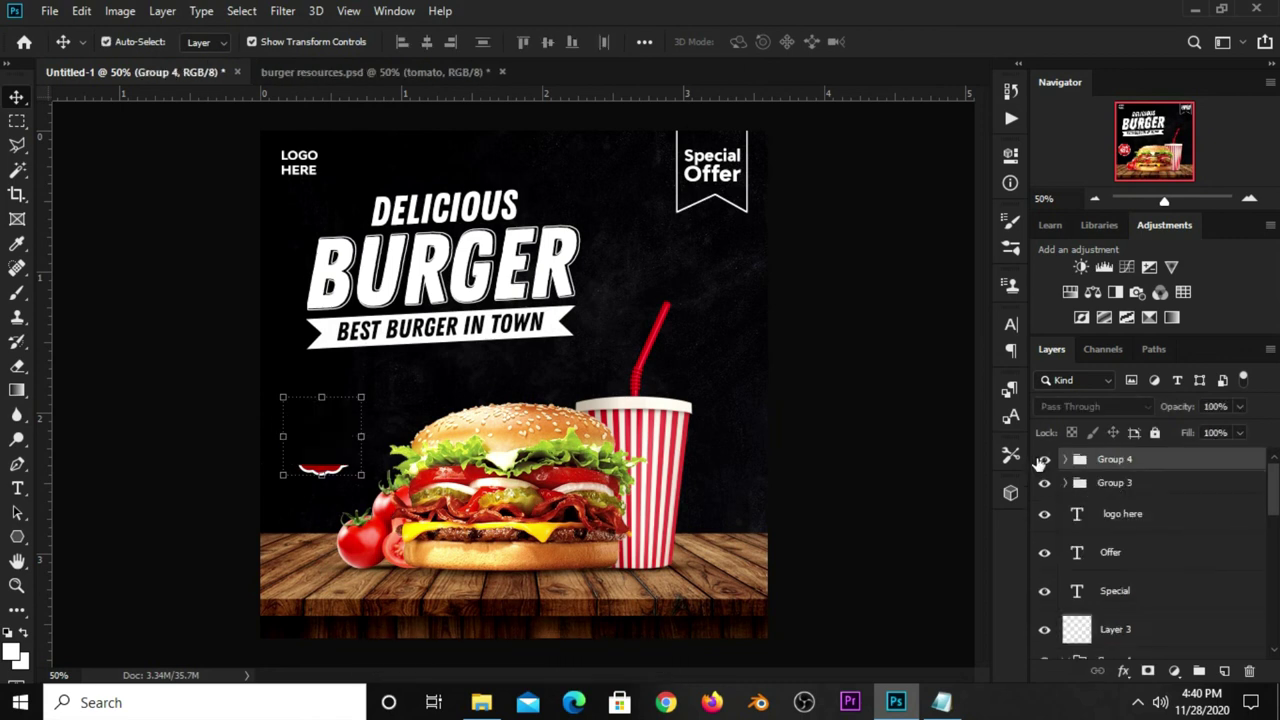
{"action": "left_click", "coordinate": [1043, 459]}
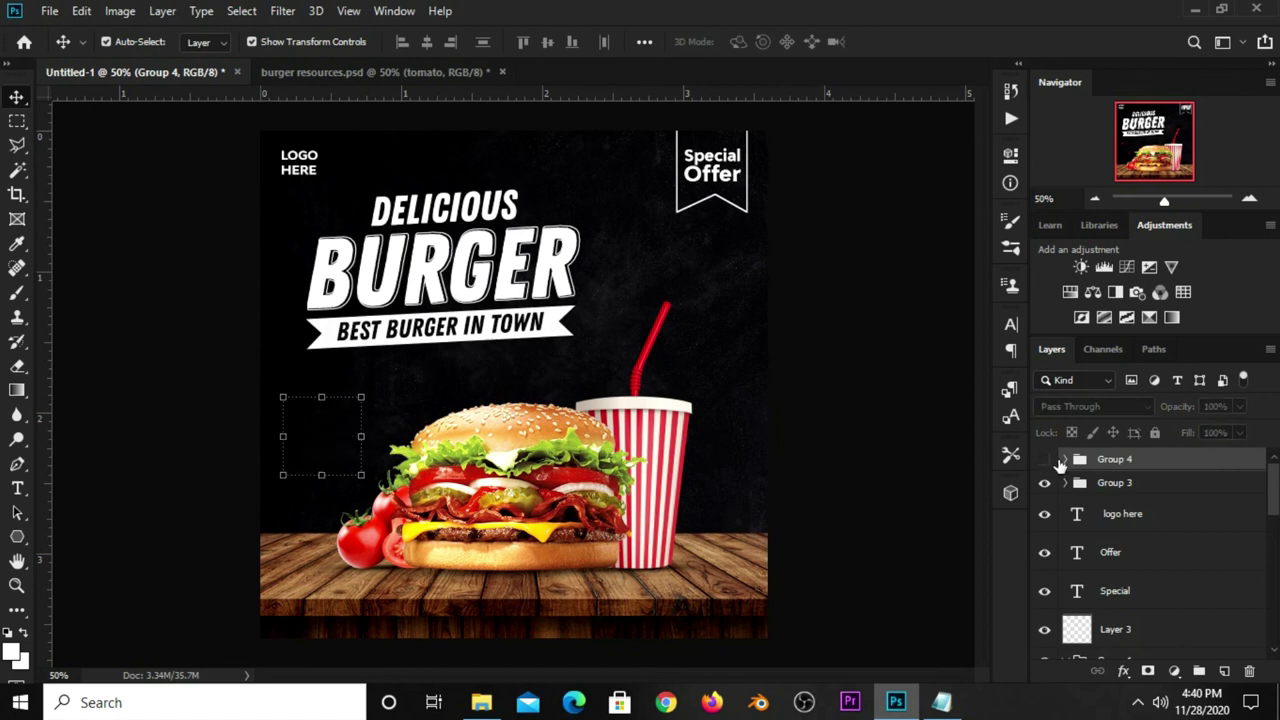
{"action": "left_click", "coordinate": [1044, 459]}
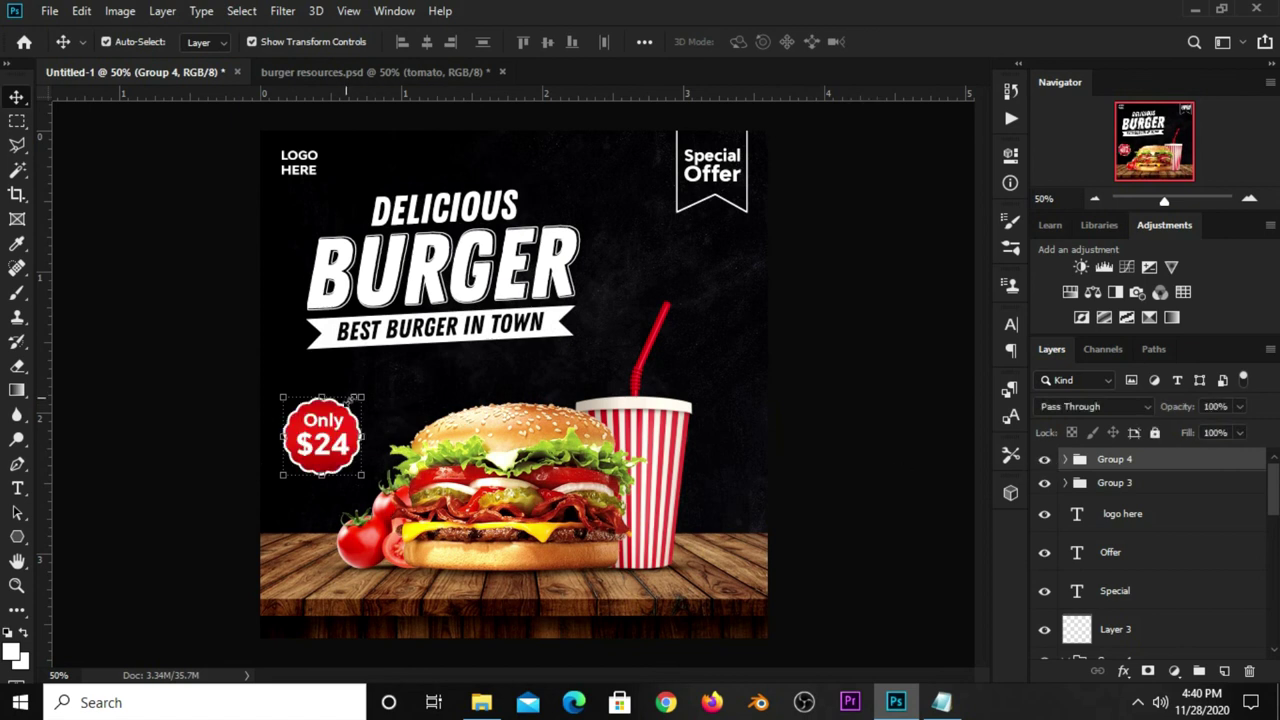
Tilt the price badge group about 8 degrees and scale it to about 93%.
{"action": "key", "text": "ctrl+t"}
{"action": "left_click_drag", "start_coordinate": [257, 381], "coordinate": [254, 394]}
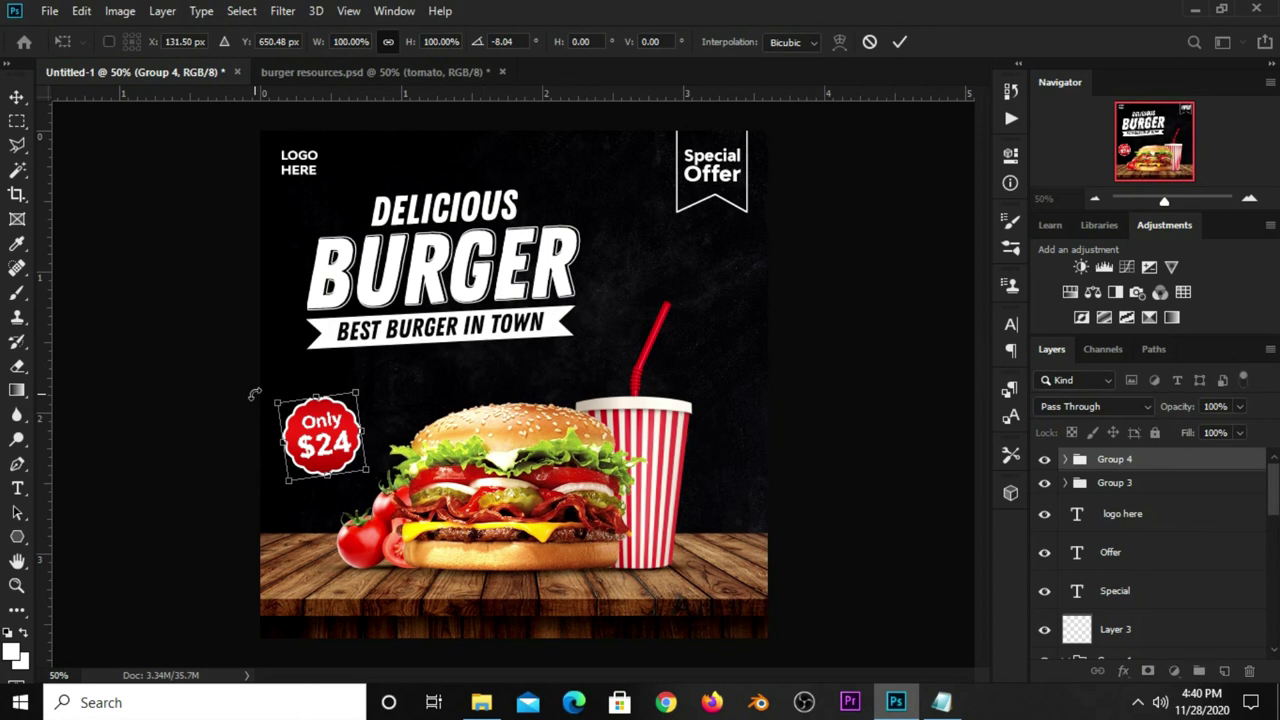
{"action": "left_click", "coordinate": [900, 45]}
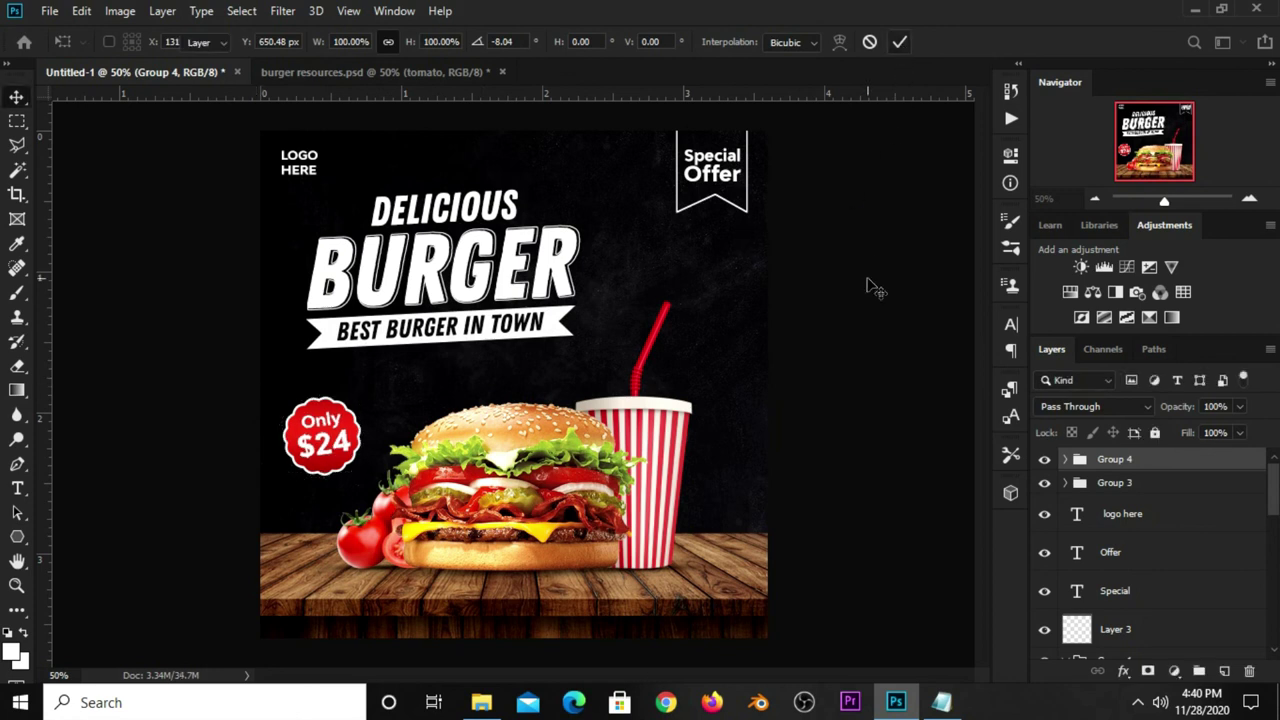
{"action": "left_click", "coordinate": [871, 287]}
{"action": "left_click", "coordinate": [1104, 459]}
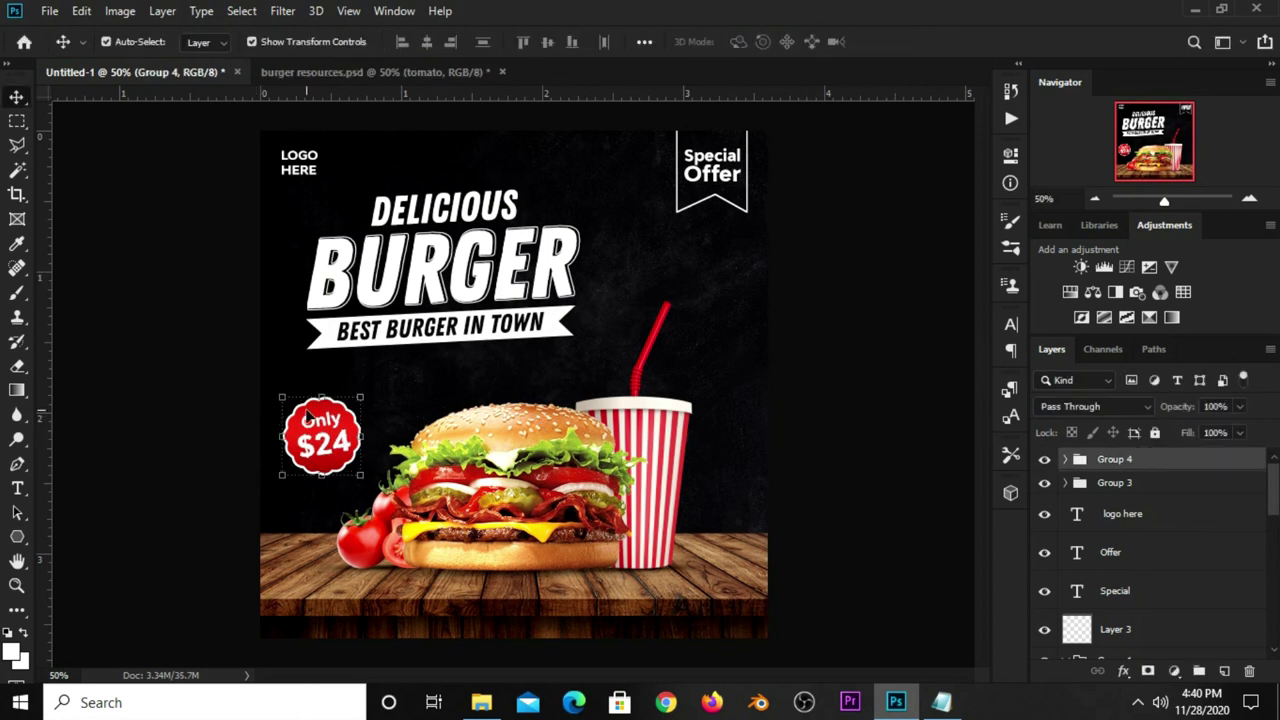
{"action": "key", "text": "ctrl+t"}
{"action": "left_click_drag", "start_coordinate": [282, 394], "coordinate": [274, 413]}
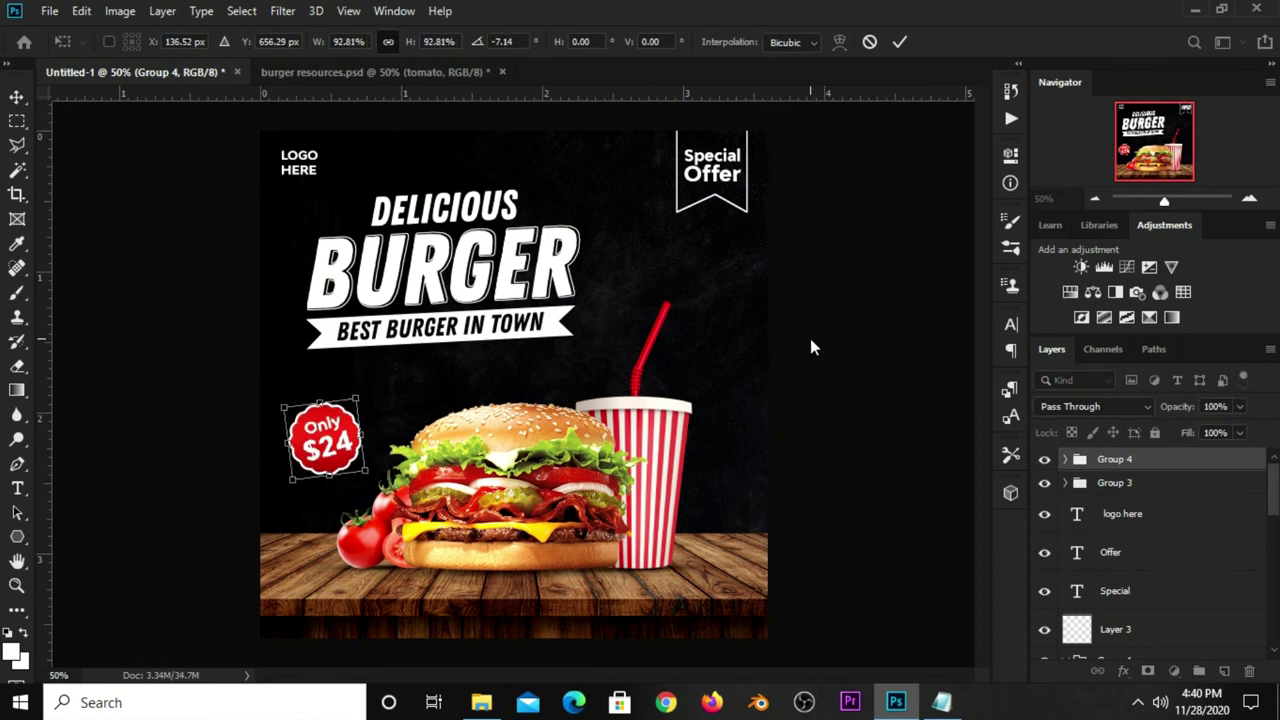
{"action": "key", "text": "Return"}
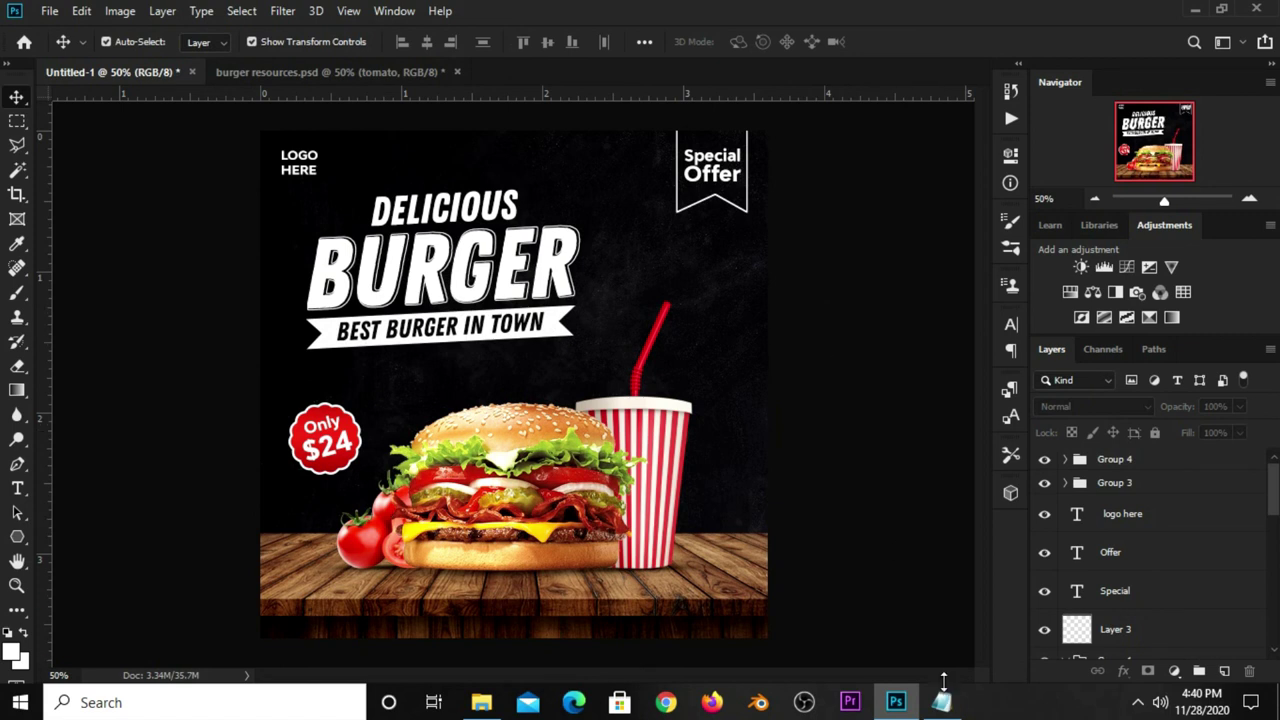
Bring tomato 2 from burger resources onto the poster's right edge, scaled to about 75%.
{"action": "left_click", "coordinate": [345, 74]}
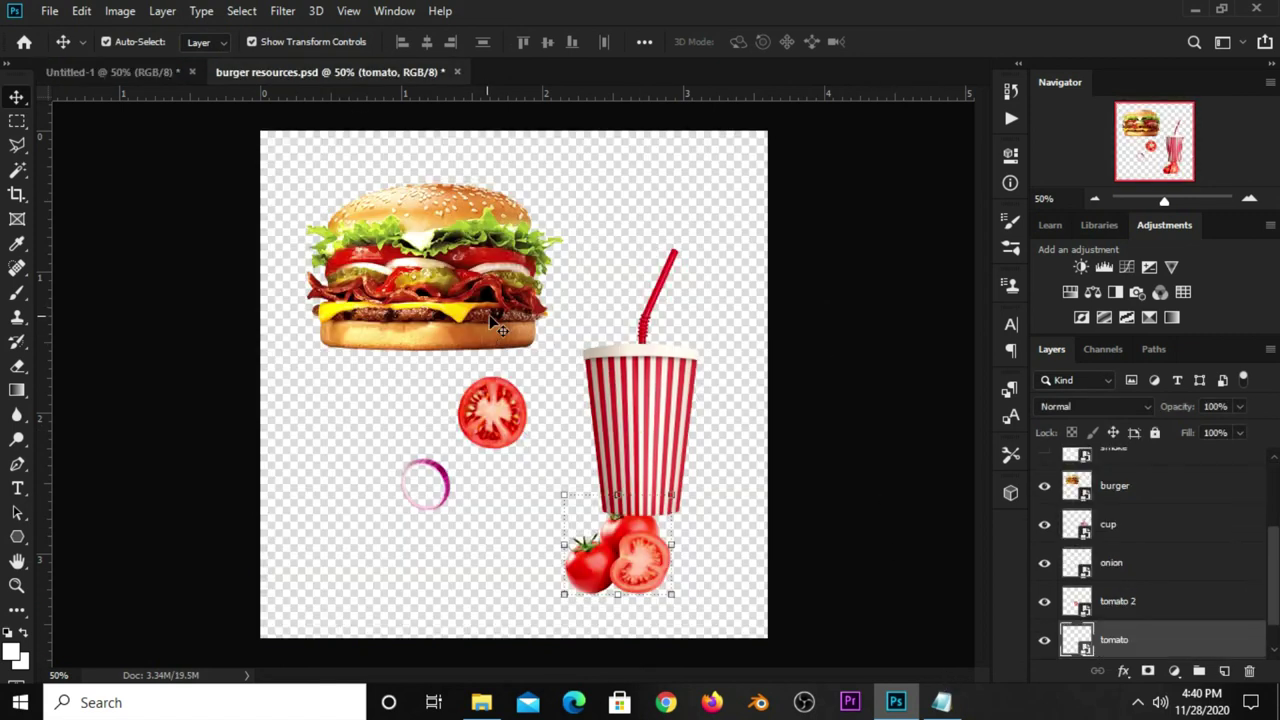
{"action": "left_click", "coordinate": [491, 420]}
{"action": "key", "text": "ctrl"}
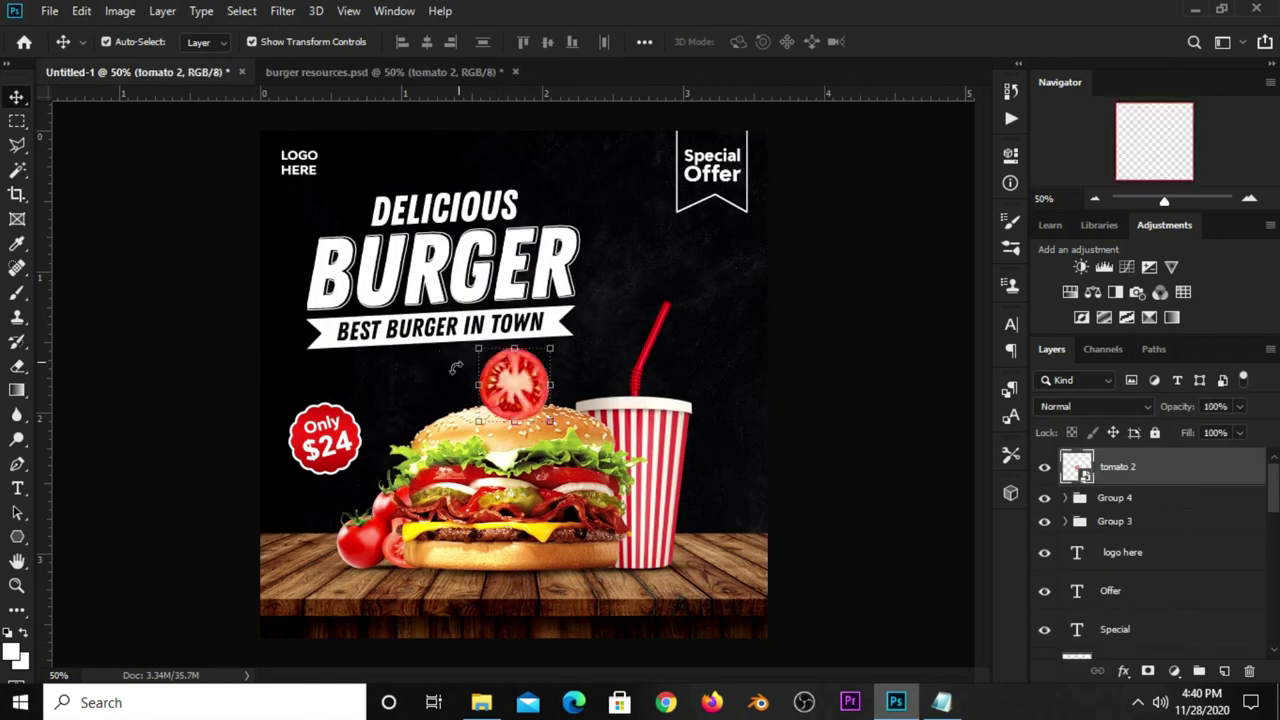
{"action": "mouse_move", "coordinate": [160, 81]}
{"action": "left_mouse_down"}
{"action": "mouse_move", "coordinate": [545, 383]}
{"action": "mouse_move", "coordinate": [716, 313]}
{"action": "mouse_move", "coordinate": [745, 316]}
{"action": "left_mouse_up"}
{"action": "left_click", "coordinate": [745, 318]}
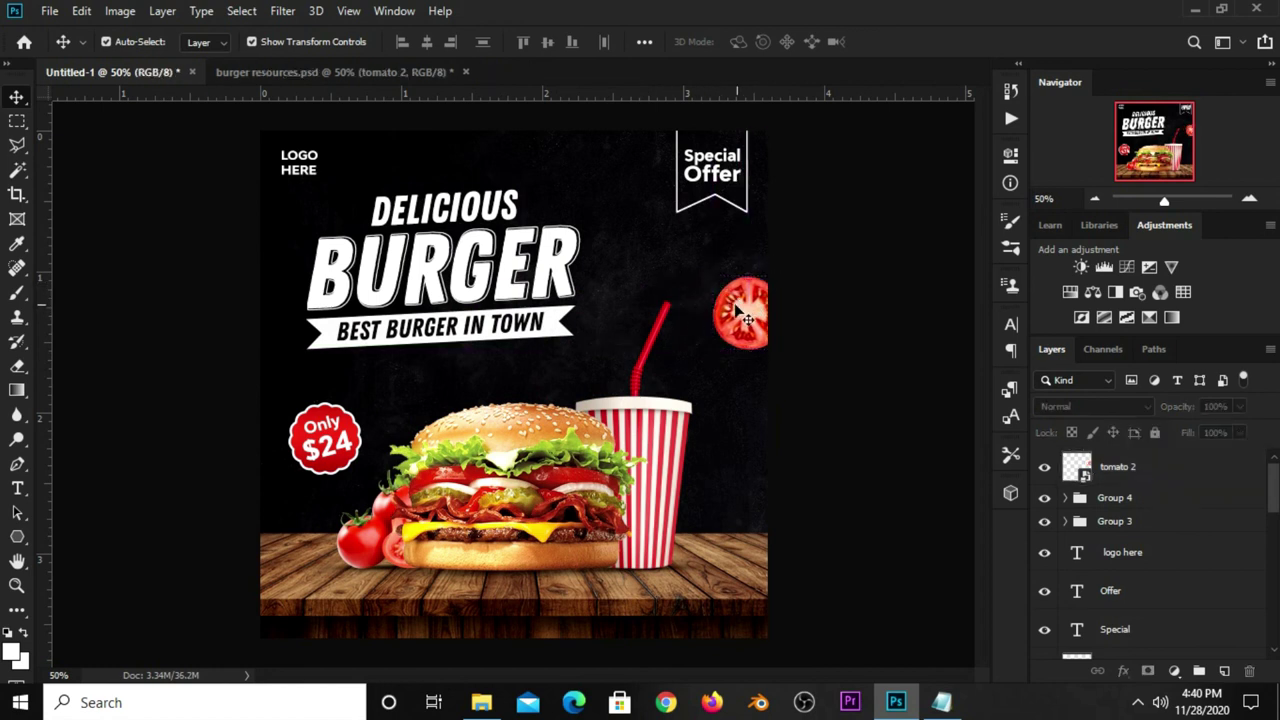
{"action": "left_click_drag", "start_coordinate": [711, 277], "coordinate": [722, 289]}
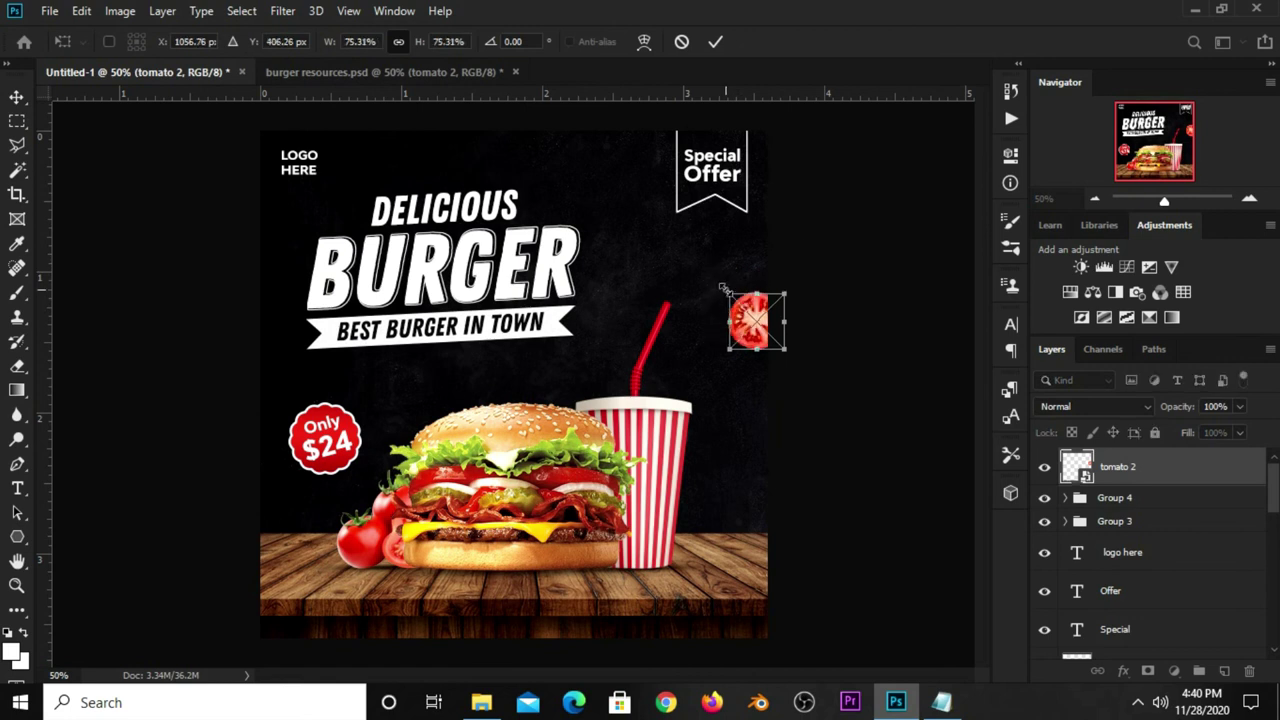
{"action": "key", "text": "Return"}
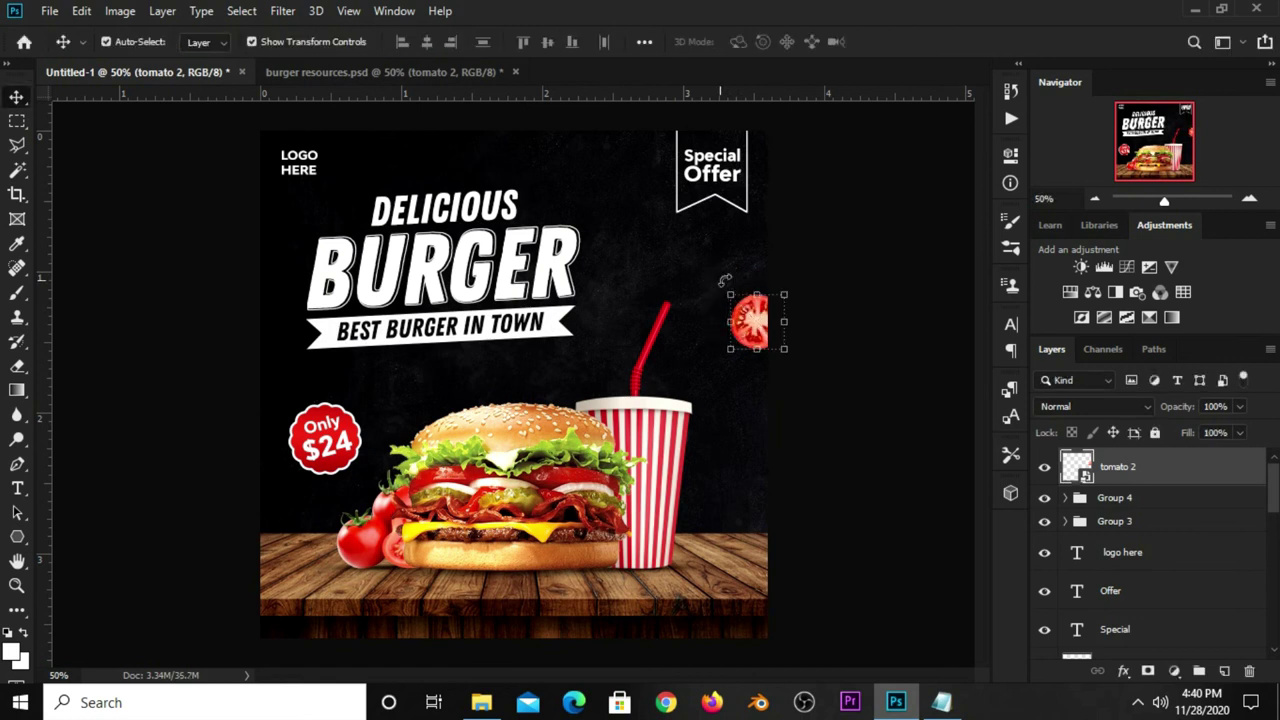
{"action": "left_click", "coordinate": [283, 11]}
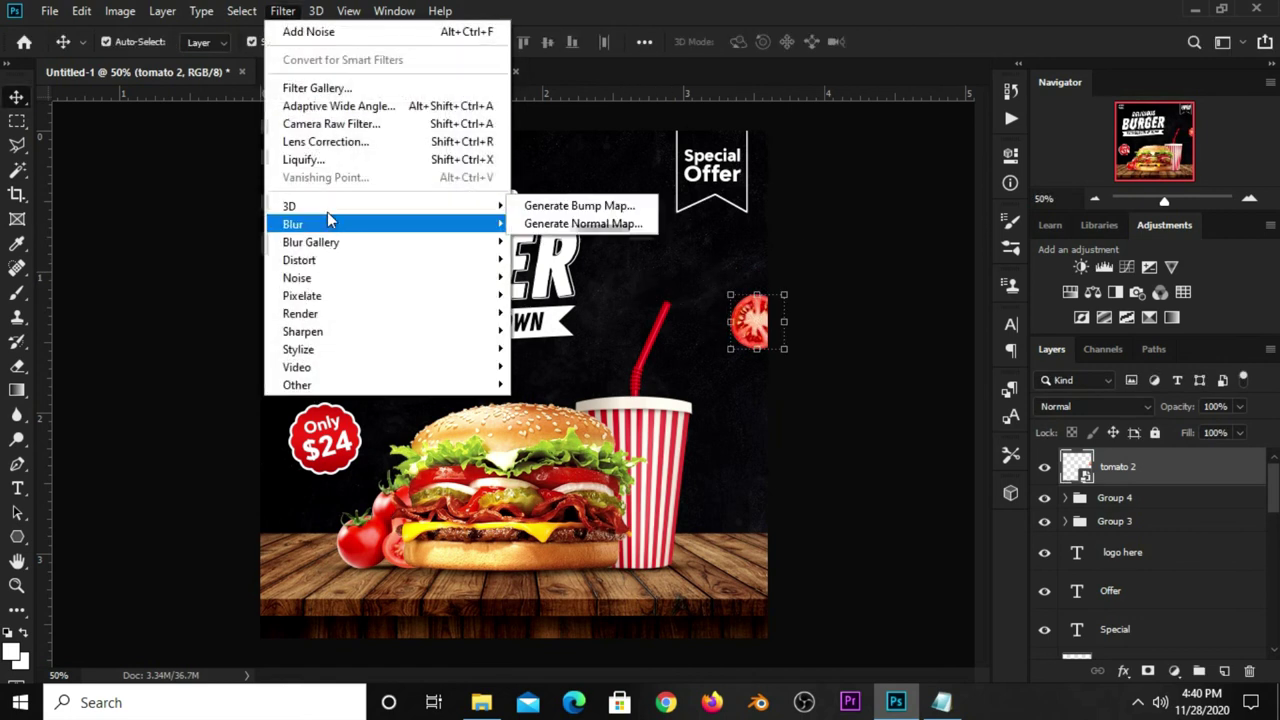
{"action": "mouse_move", "coordinate": [292, 224]}
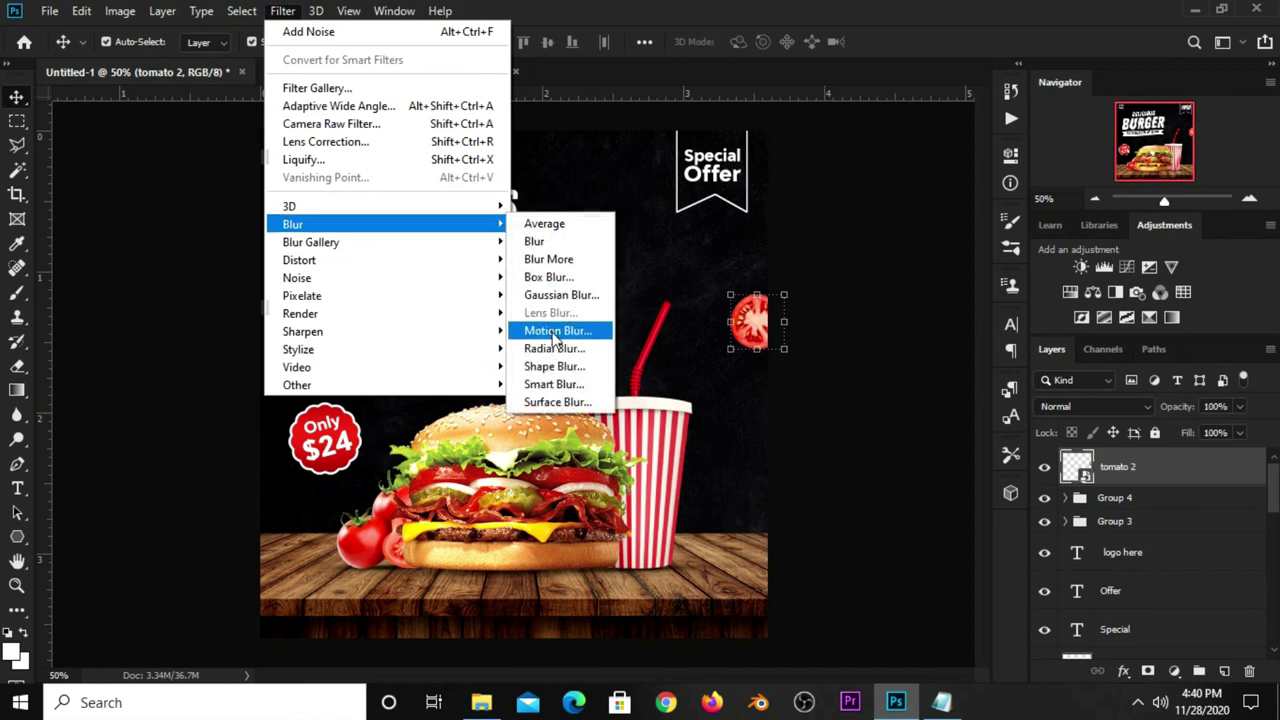
Add a Motion Blur smart filter to tomato 2 at -90° angle and 9-pixel distance.
{"action": "left_click", "coordinate": [553, 331]}
{"action": "key", "text": "Tab"}
{"action": "type", "text": "12"}
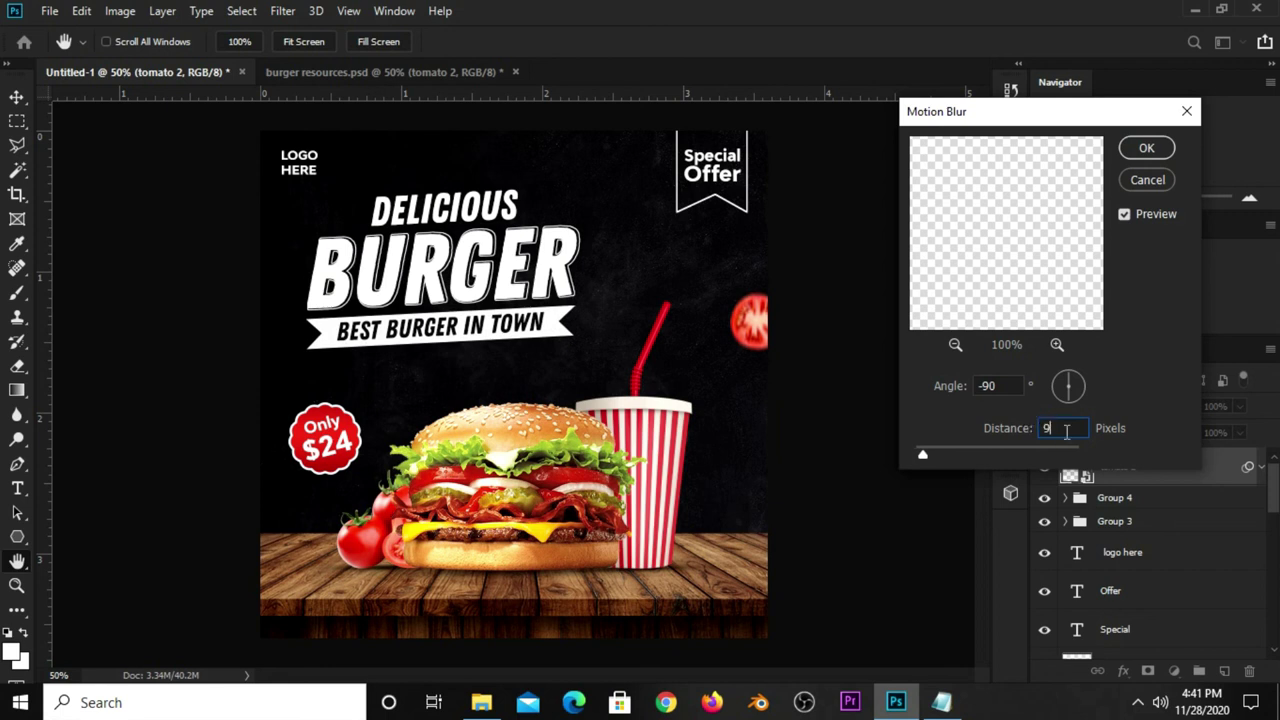
{"action": "left_click", "coordinate": [1145, 149]}
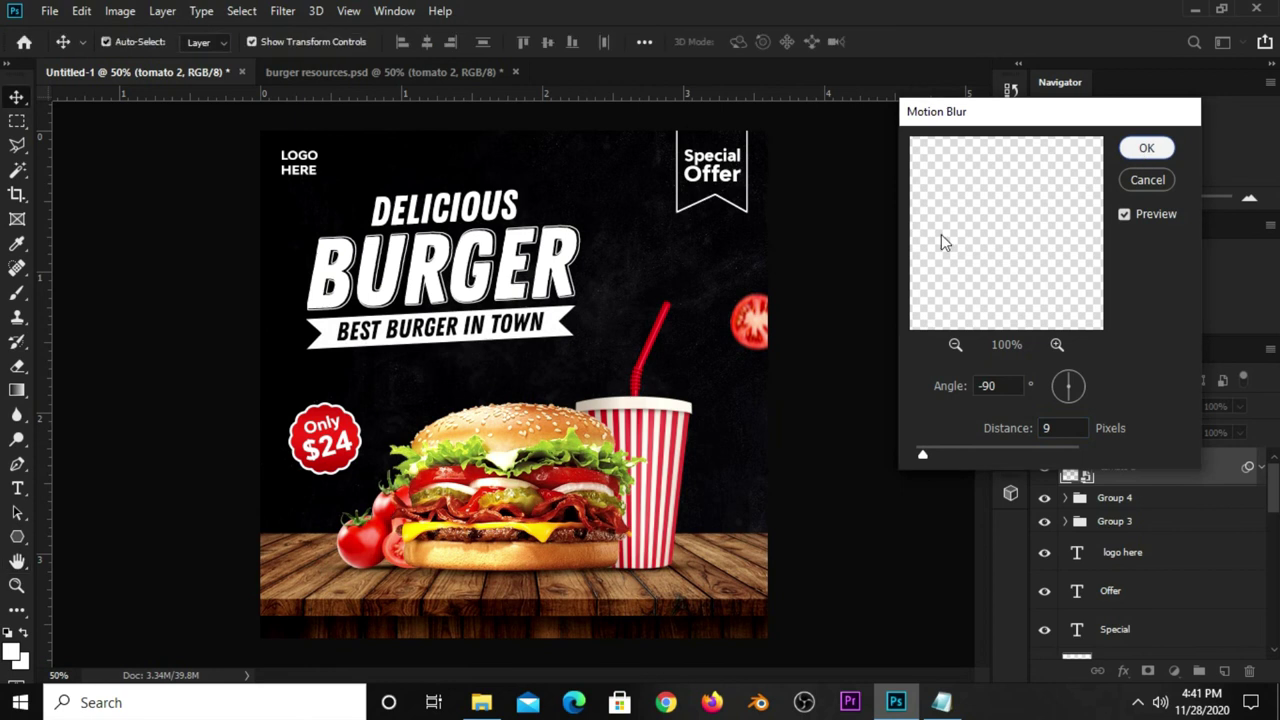
{"action": "left_click", "coordinate": [765, 343], "text": "ctrl"}
Duplicate the blurred tomato to the top edge, scaled to about 56% and rotated about -84°.
{"action": "key", "text": "ctrl+j"}
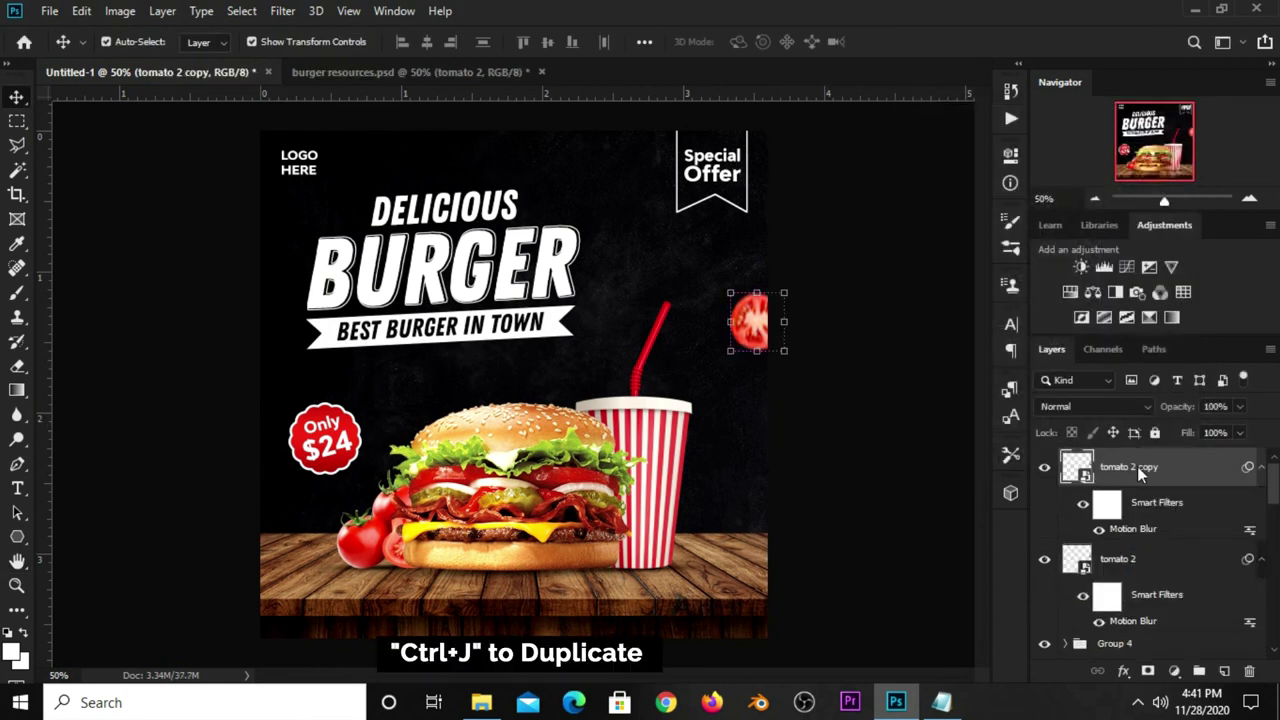
{"action": "mouse_move", "coordinate": [755, 332]}
{"action": "left_mouse_down"}
{"action": "mouse_move", "coordinate": [635, 237]}
{"action": "mouse_move", "coordinate": [577, 156]}
{"action": "left_mouse_up"}
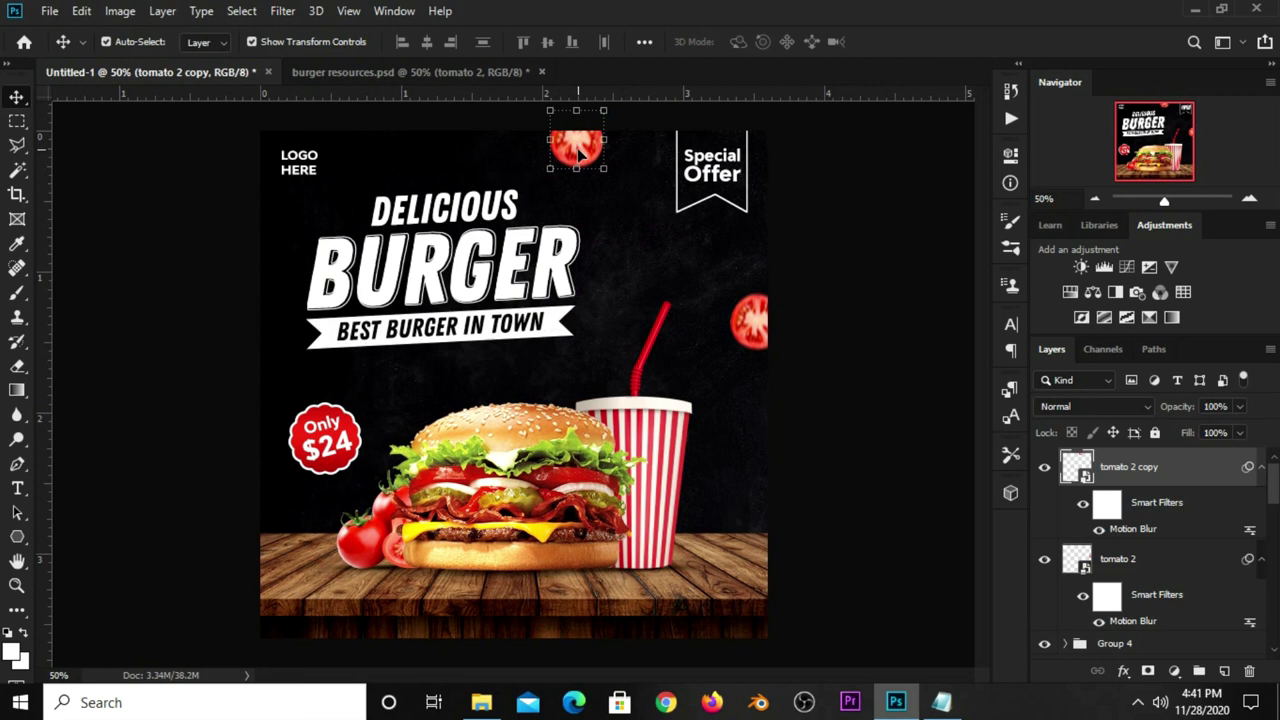
{"action": "key", "text": "ctrl+t"}
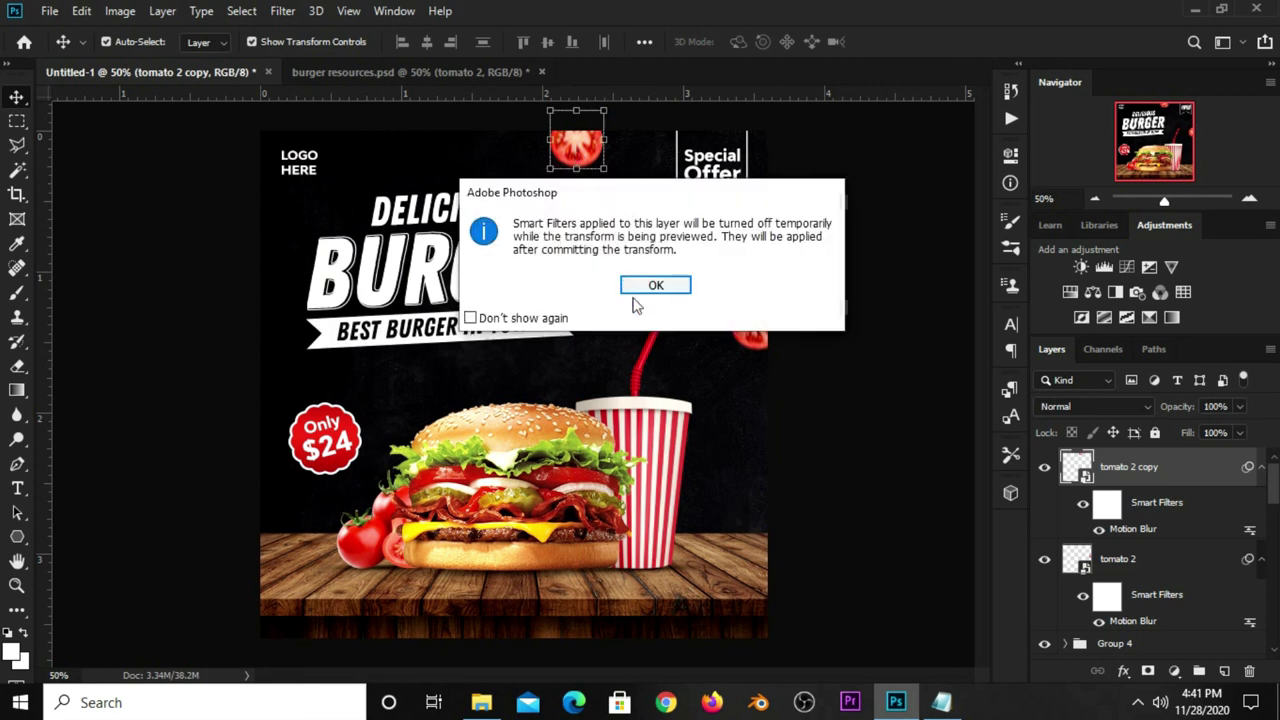
{"action": "left_click", "coordinate": [630, 286]}
{"action": "mouse_move", "coordinate": [548, 166]}
{"action": "left_mouse_down"}
{"action": "mouse_move", "coordinate": [557, 157]}
{"action": "mouse_move", "coordinate": [598, 181]}
{"action": "left_mouse_up"}
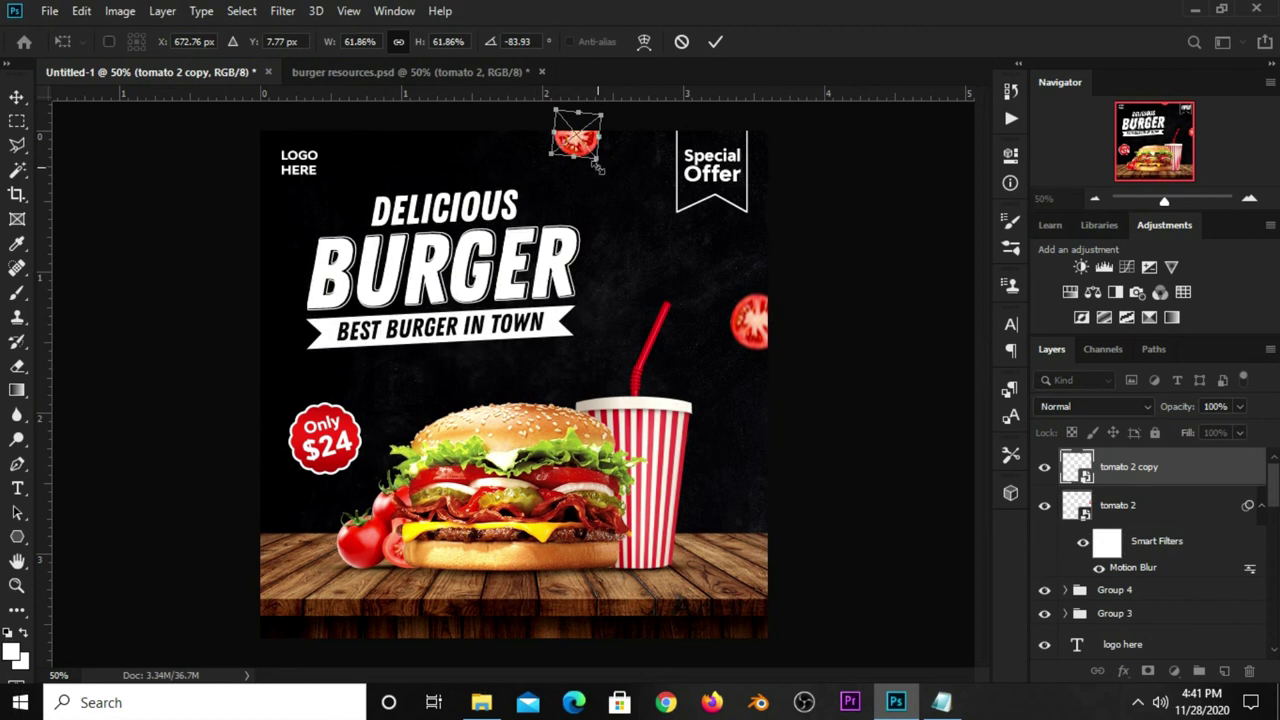
{"action": "left_click_drag", "start_coordinate": [598, 163], "coordinate": [573, 145]}
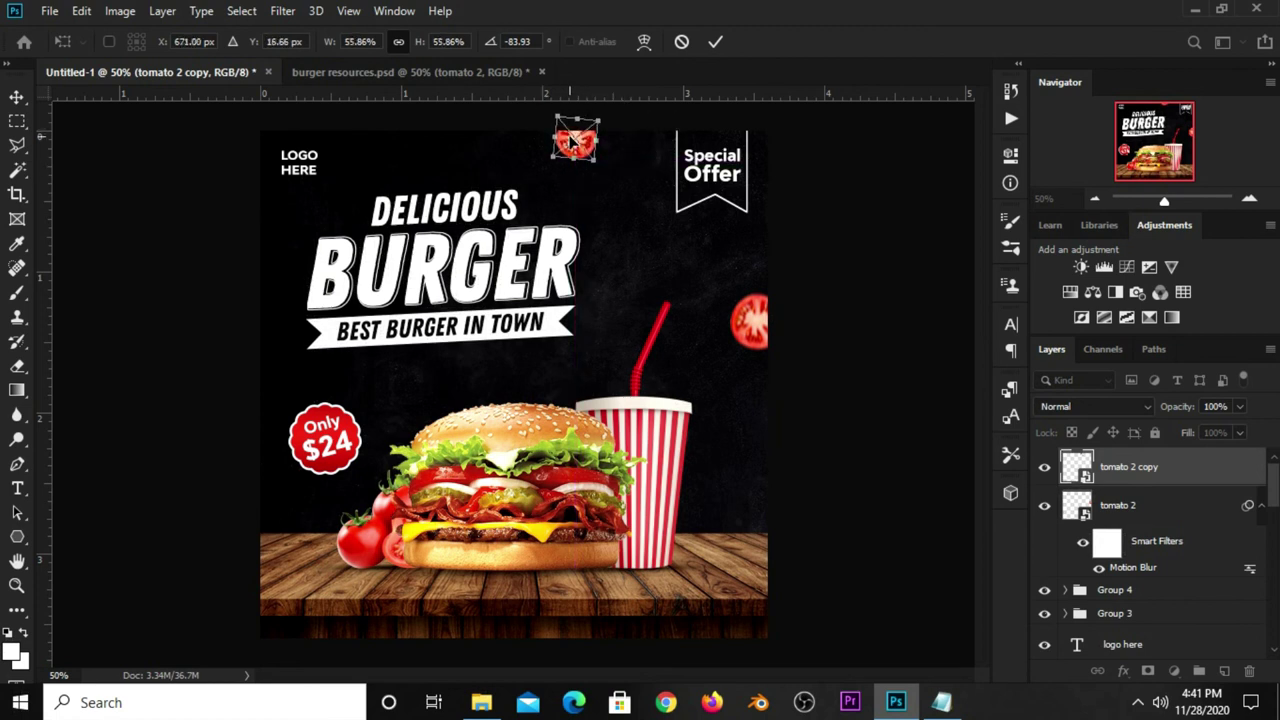
{"action": "key", "text": "Return"}
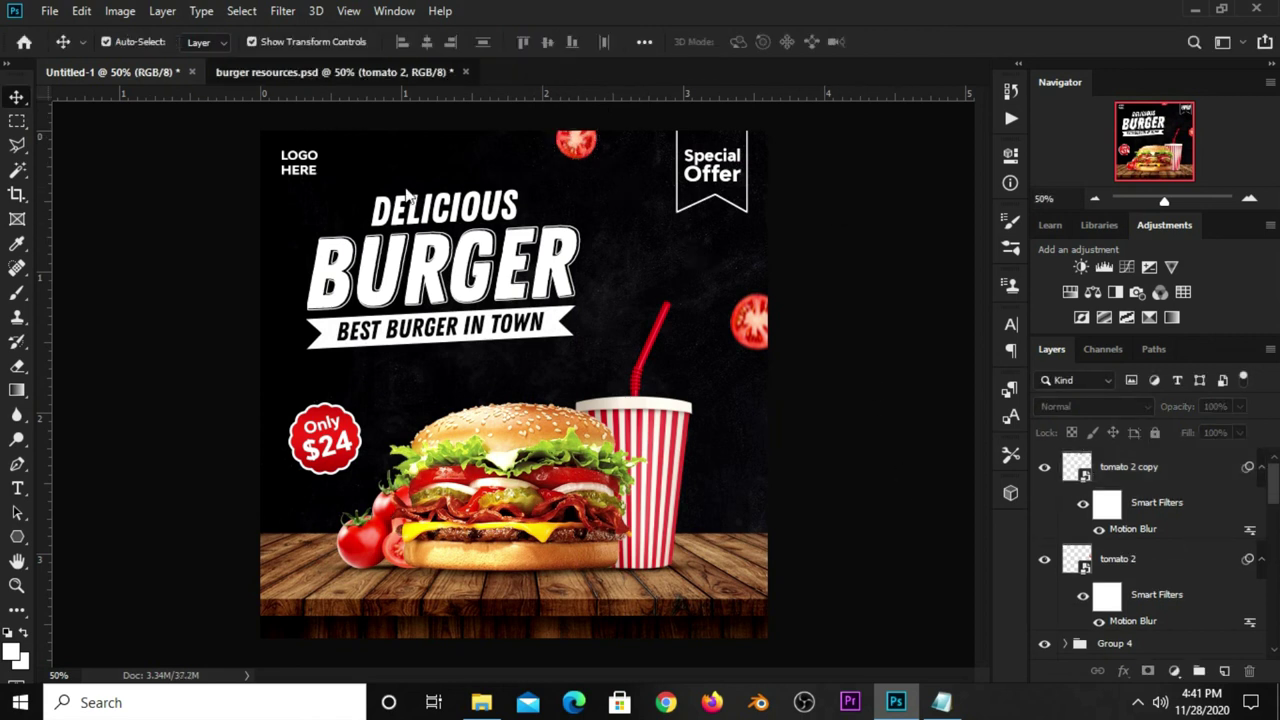
{"action": "key", "text": "ctrl+Tab"}
Place the onion ring from burger resources above the burger bun, scaled to about 73%.
{"action": "left_click", "coordinate": [449, 488]}
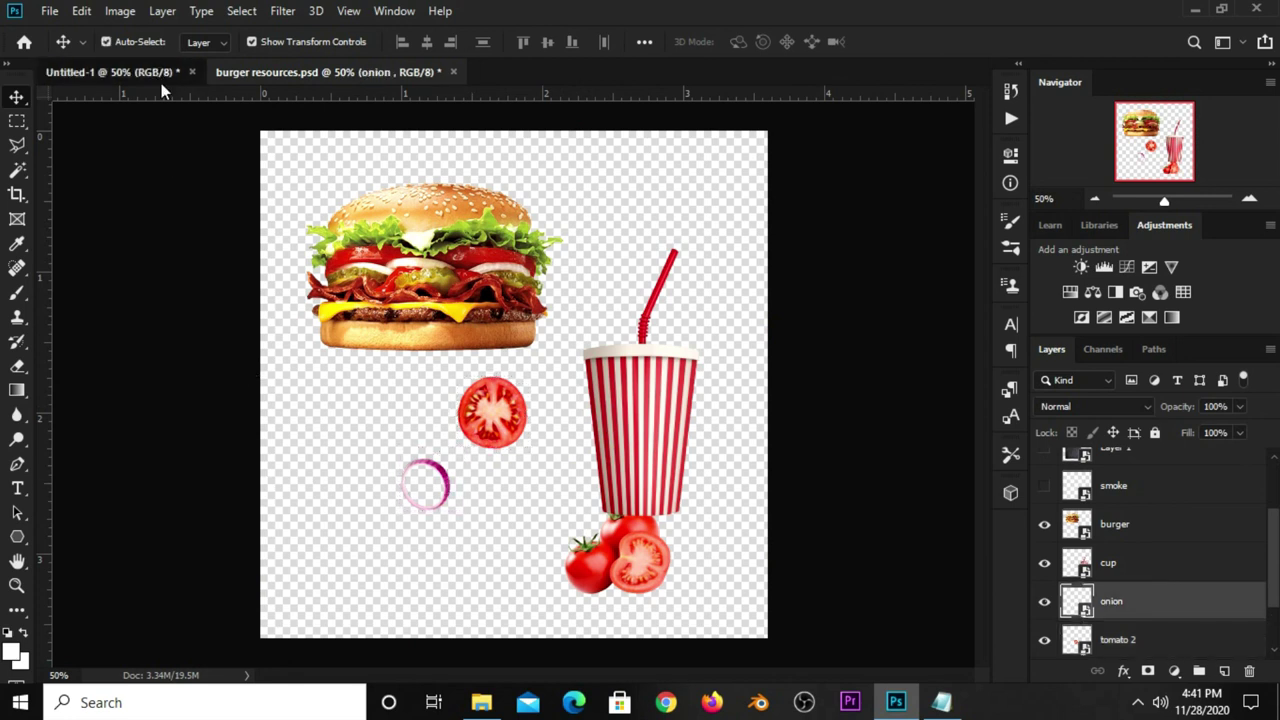
{"action": "left_click_drag", "start_coordinate": [156, 63], "coordinate": [470, 382]}
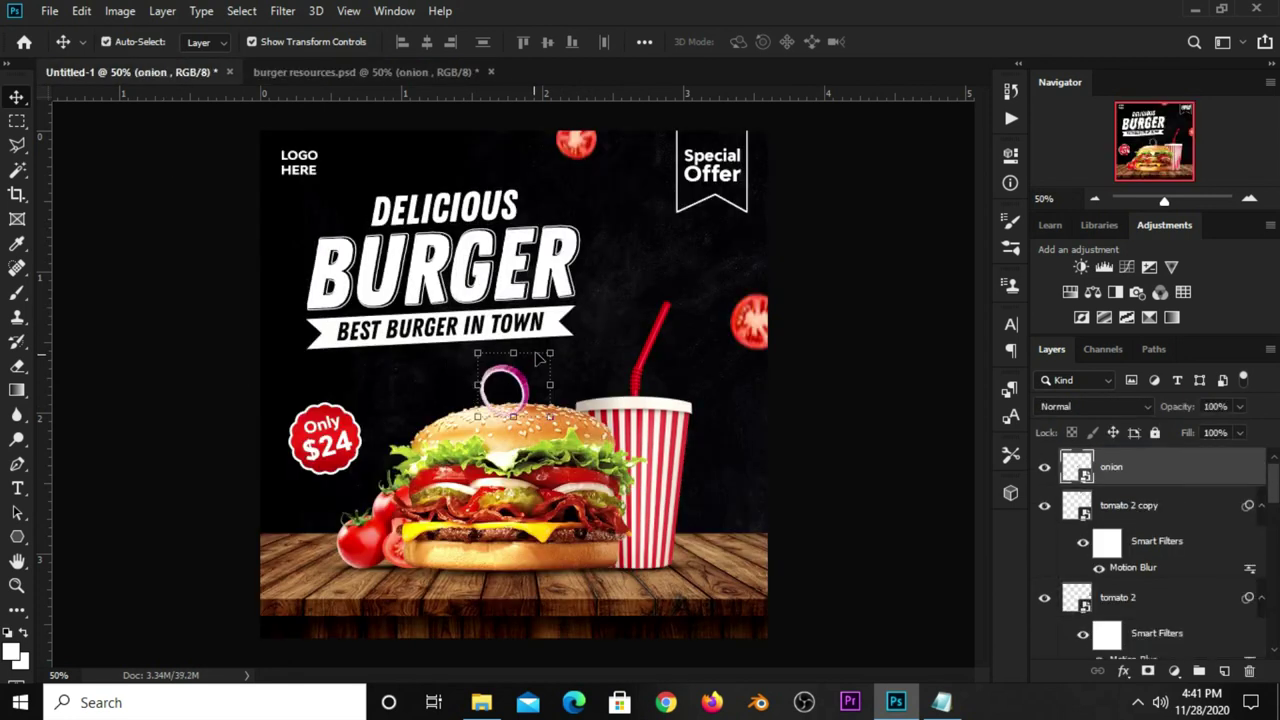
{"action": "key", "text": "ctrl+t"}
{"action": "left_click_drag", "start_coordinate": [550, 353], "coordinate": [505, 381]}
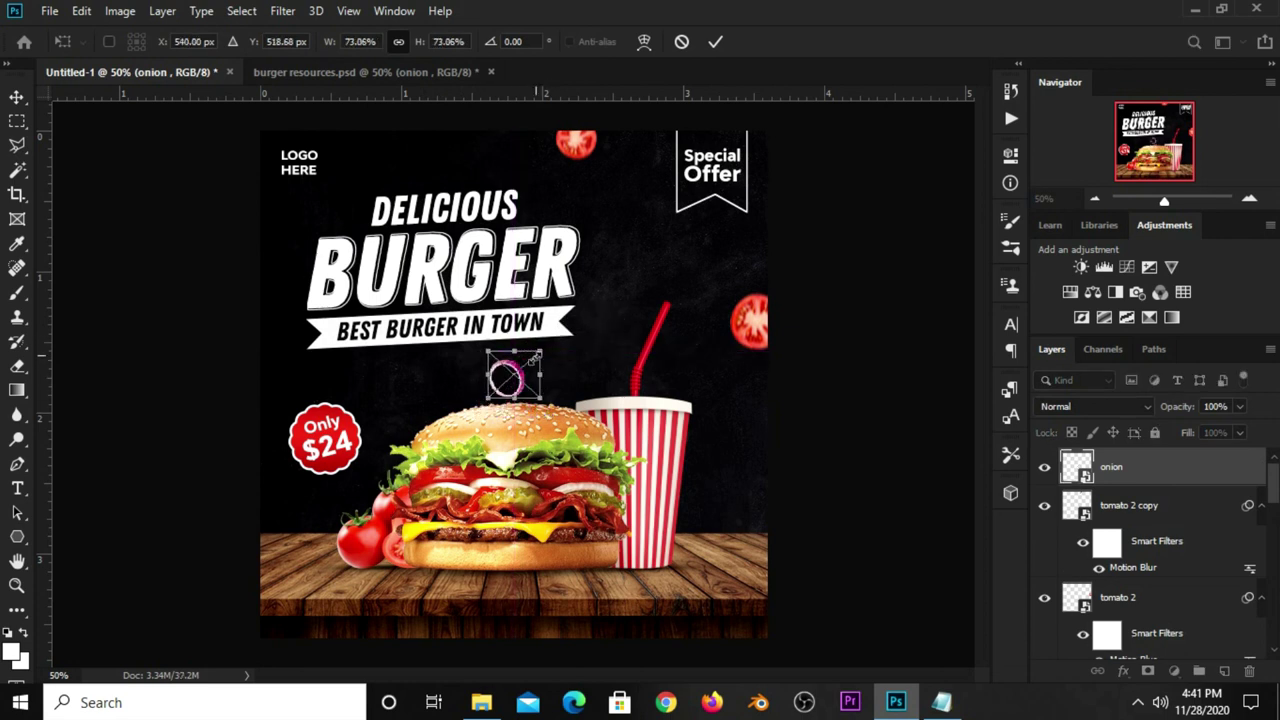
{"action": "key", "text": "Return"}
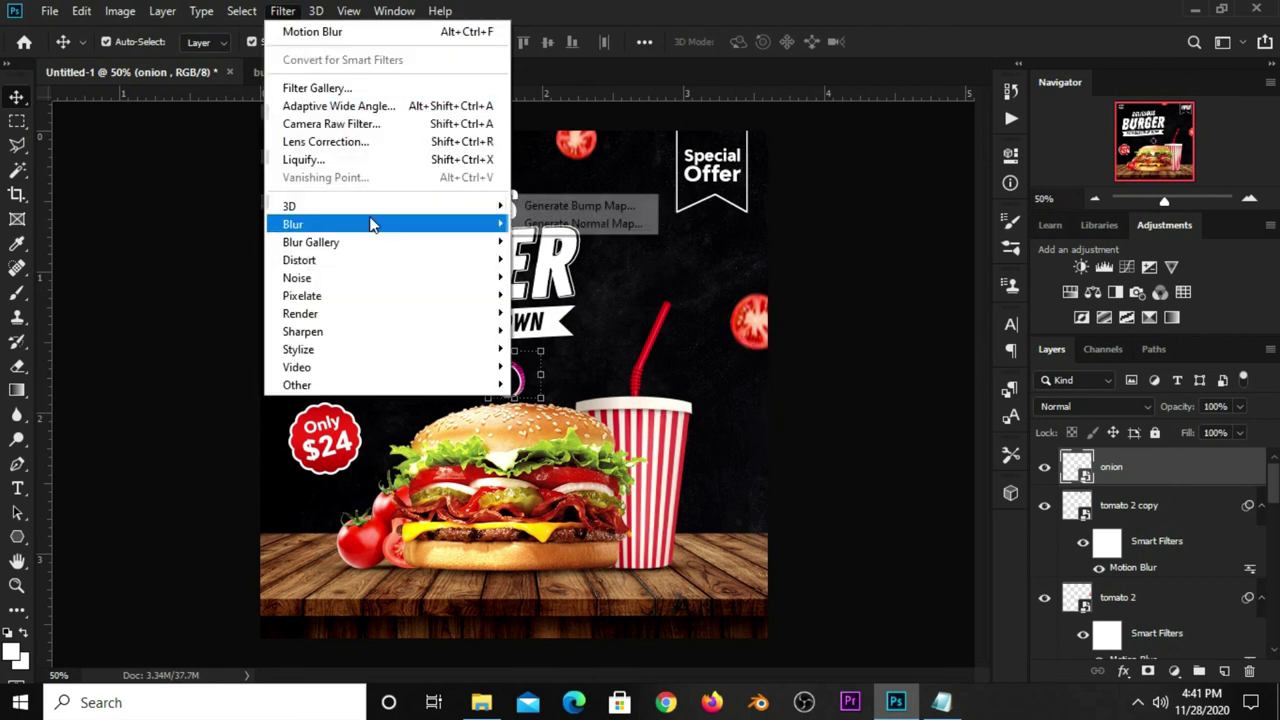
{"action": "mouse_move", "coordinate": [385, 224]}
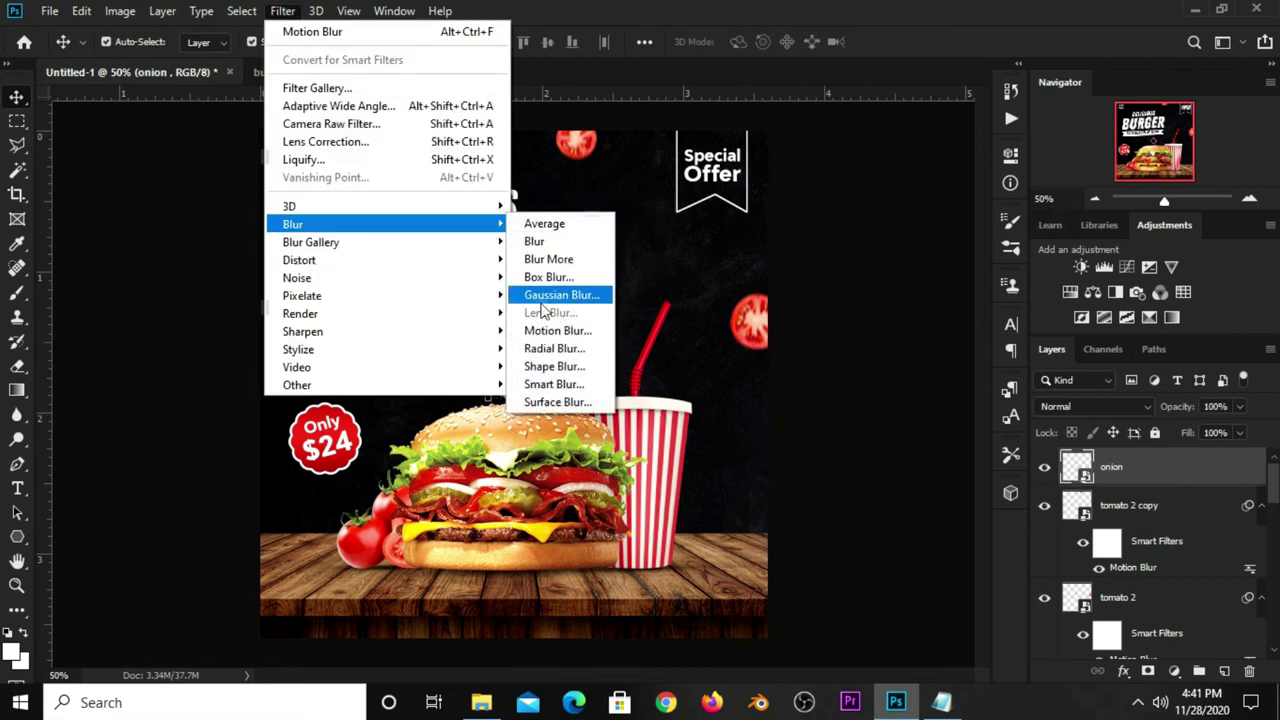
Give the onion ring a Motion Blur smart filter at -90° and 9 pixels.
{"action": "left_click", "coordinate": [535, 331]}
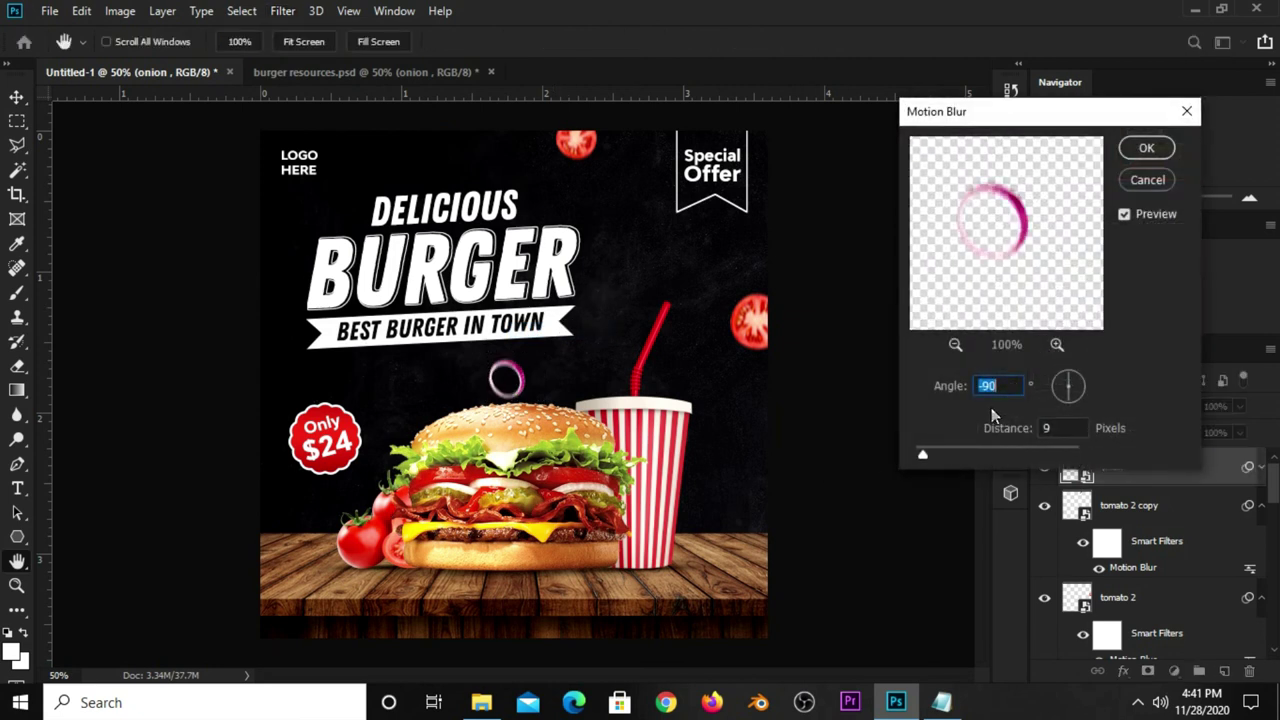
{"action": "left_click", "coordinate": [1145, 148]}
{"action": "left_click", "coordinate": [812, 297]}
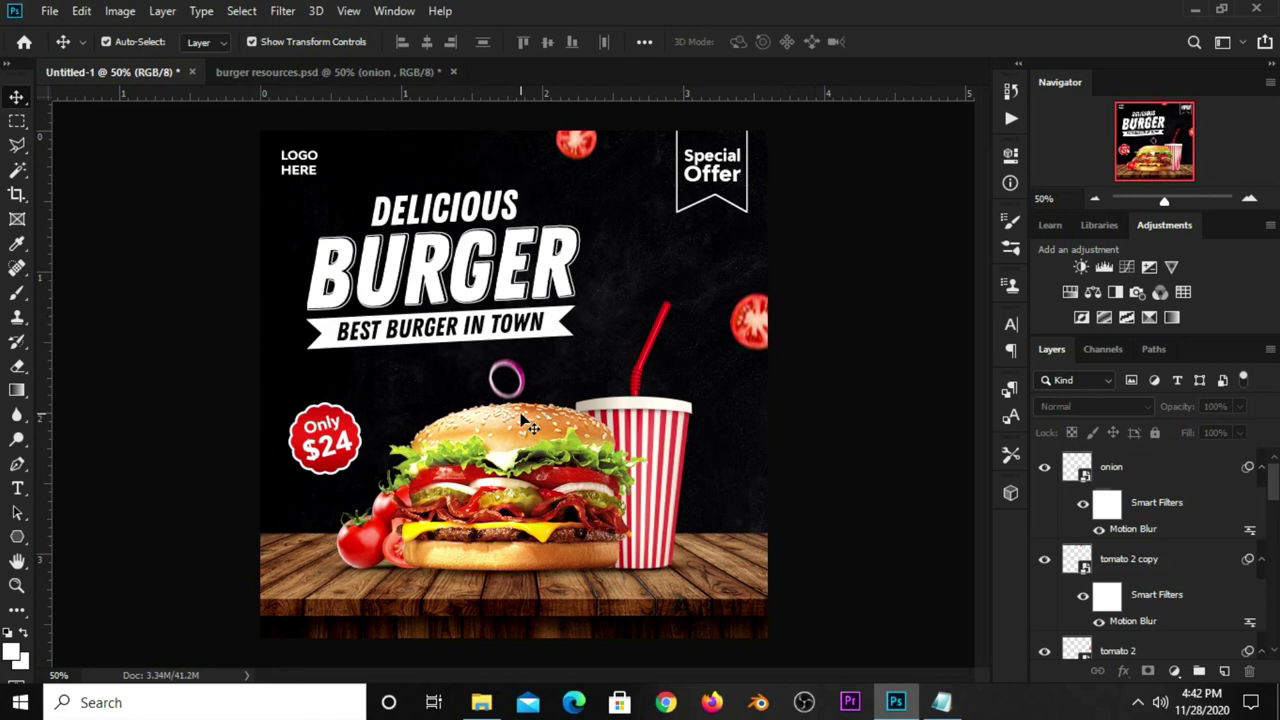
Nudge the original onion ring slightly left and down onto the bun.
{"action": "left_click", "coordinate": [530, 388]}
{"action": "key", "text": "ctrl+t"}
{"action": "key", "text": "Return"}
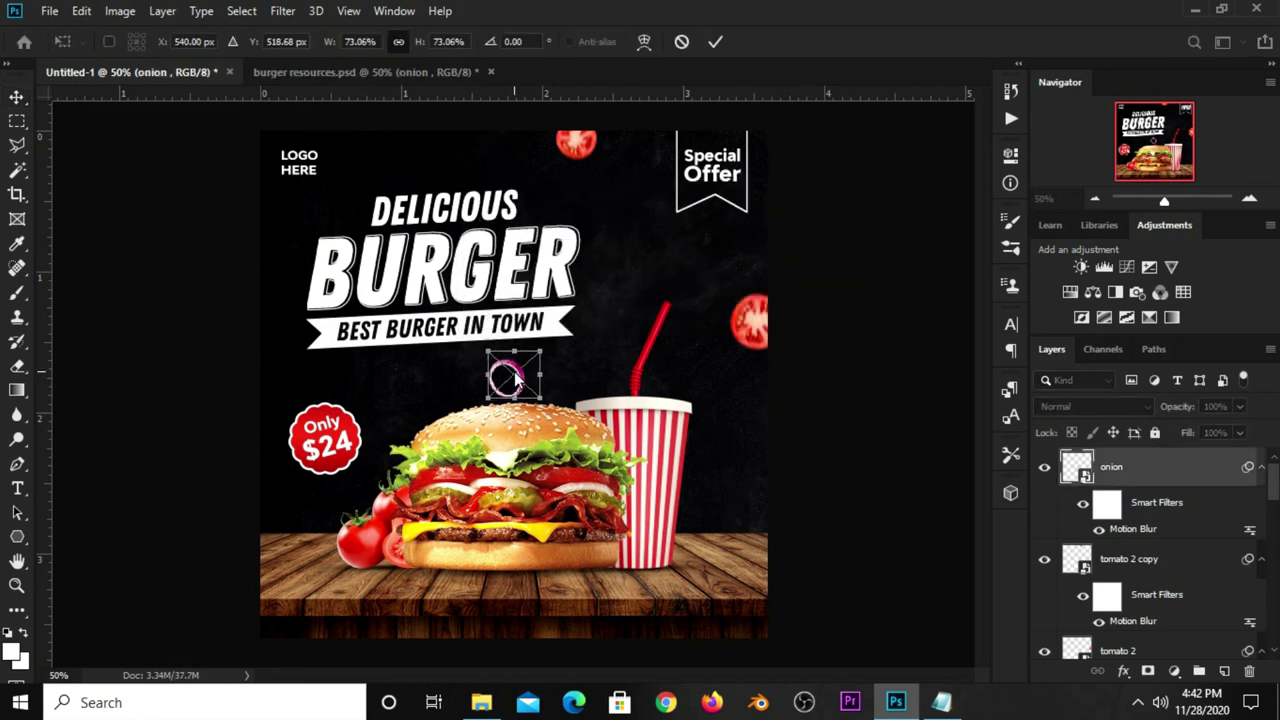
{"action": "left_click_drag", "start_coordinate": [516, 380], "coordinate": [493, 396]}
{"action": "key", "text": "Return"}
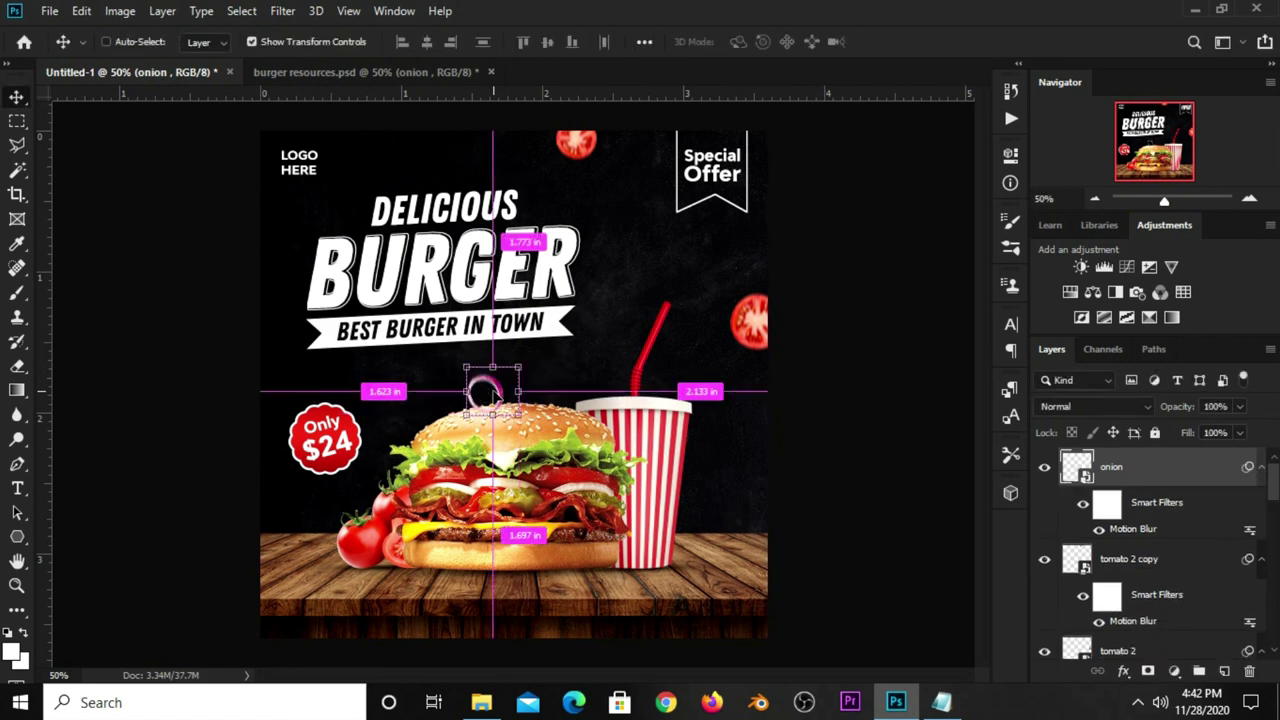
Duplicate the onion ring and move the copy to the right of the cup.
{"action": "key", "text": "ctrl+j"}
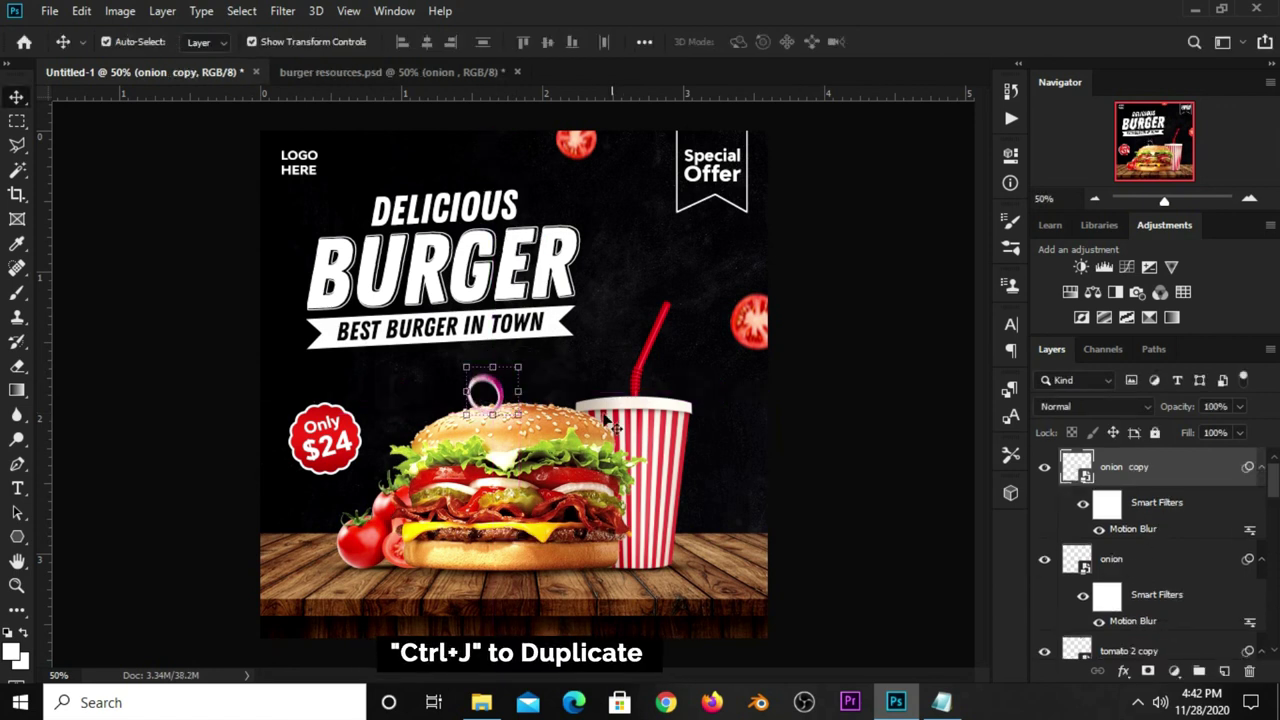
{"action": "left_click", "coordinate": [492, 388]}
{"action": "left_click", "coordinate": [500, 398]}
{"action": "key", "text": "ctrl+t"}
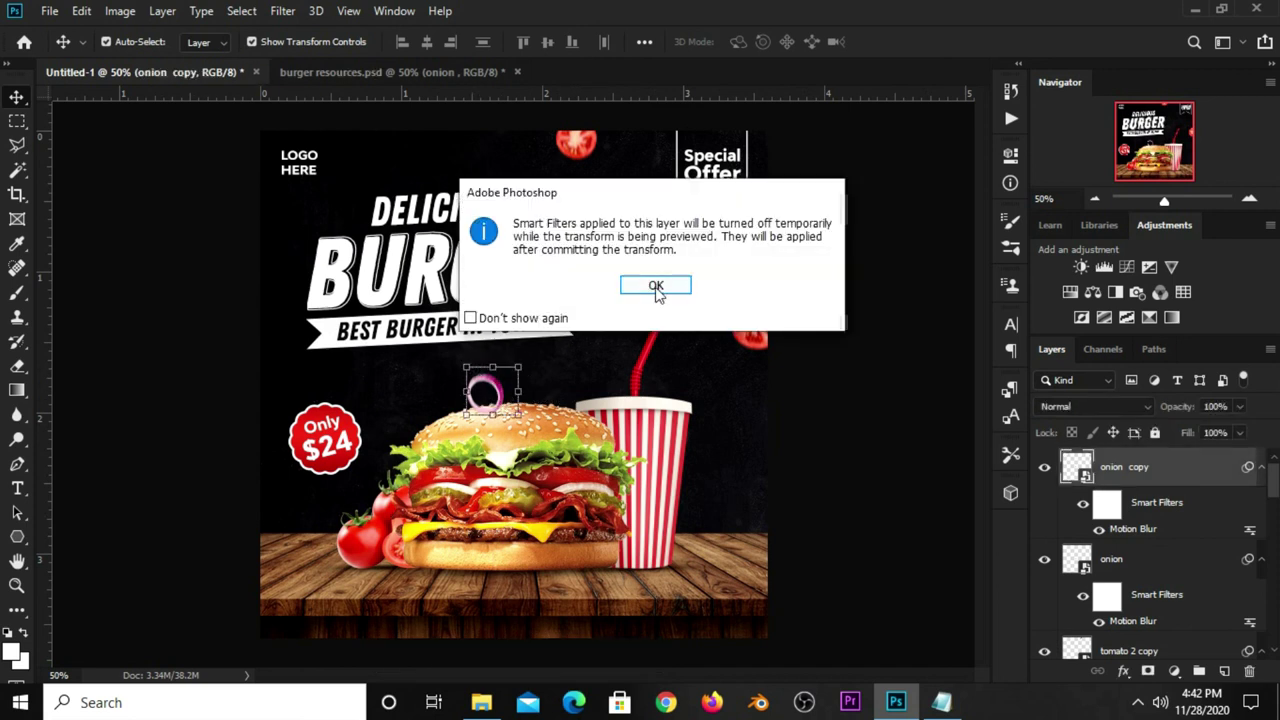
{"action": "left_click", "coordinate": [656, 285]}
{"action": "mouse_move", "coordinate": [515, 401]}
{"action": "left_mouse_down"}
{"action": "mouse_move", "coordinate": [570, 396]}
{"action": "mouse_move", "coordinate": [731, 428]}
{"action": "mouse_move", "coordinate": [733, 458]}
{"action": "left_mouse_up"}
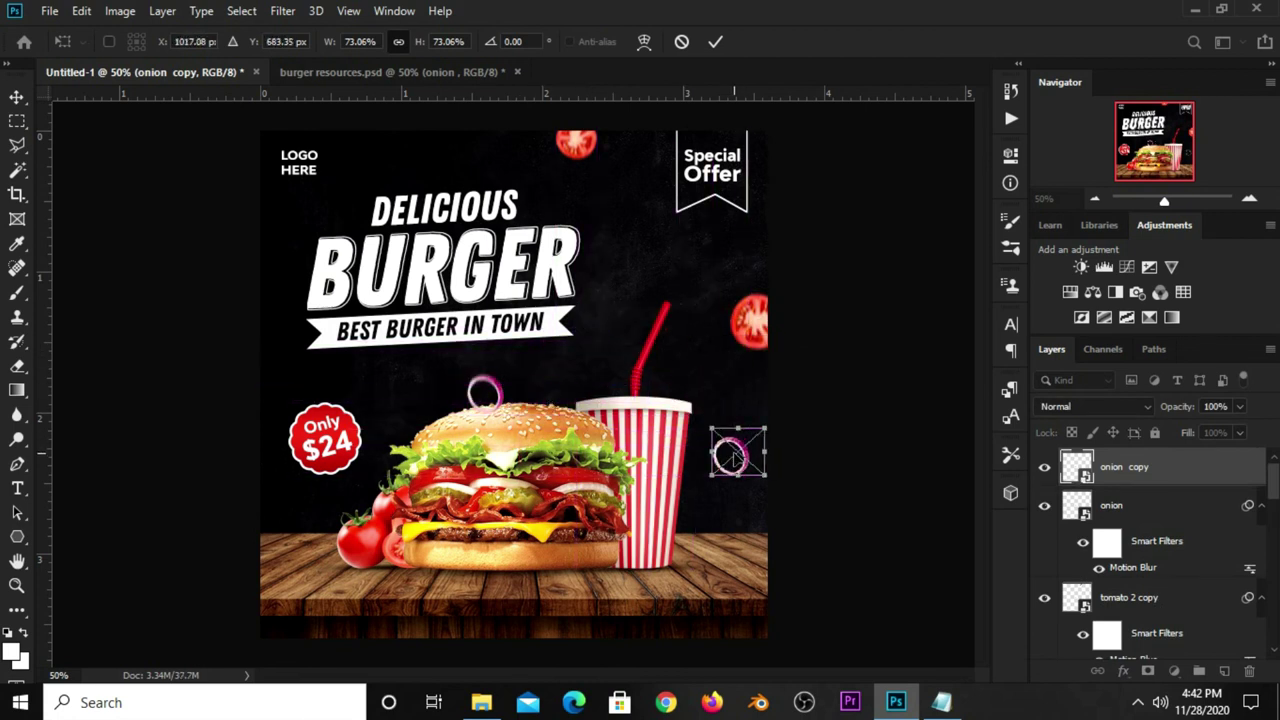
{"action": "key", "text": "Return"}
{"action": "left_click", "coordinate": [806, 412]}
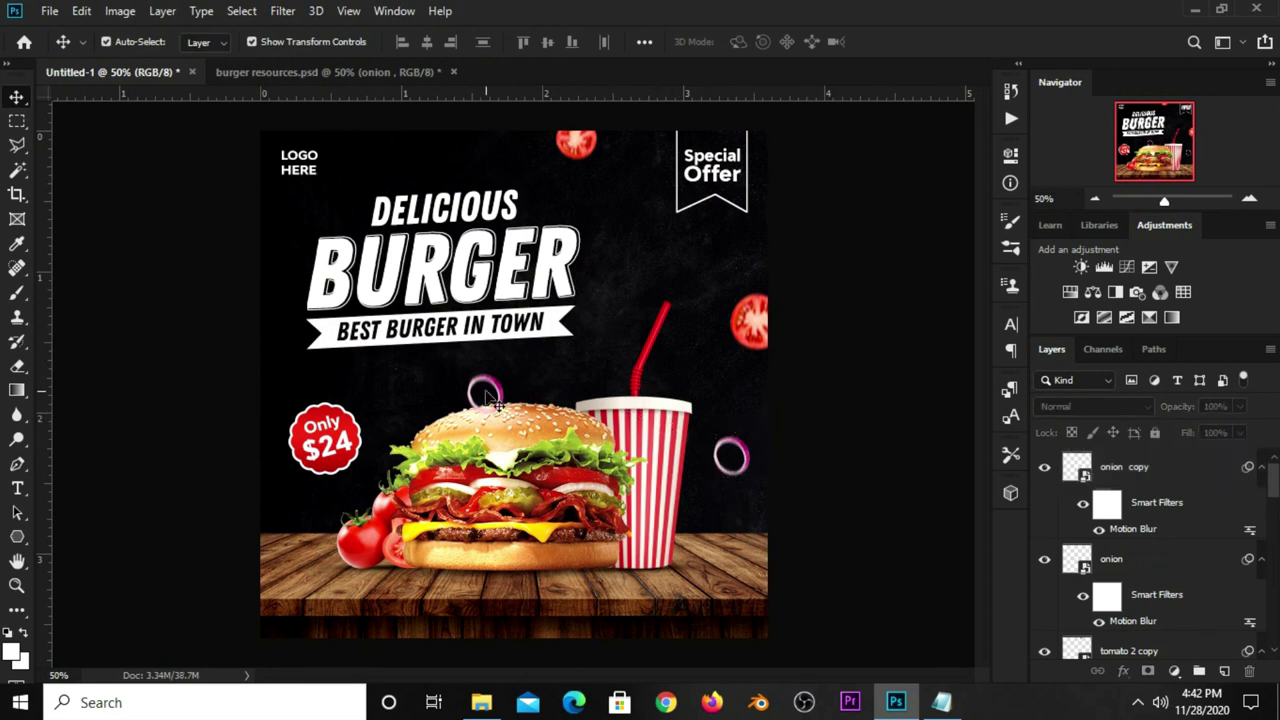
Duplicate the onion ring again, placing a smaller copy beside the straw.
{"action": "left_click", "coordinate": [503, 393]}
{"action": "key", "text": "ctrl+j"}
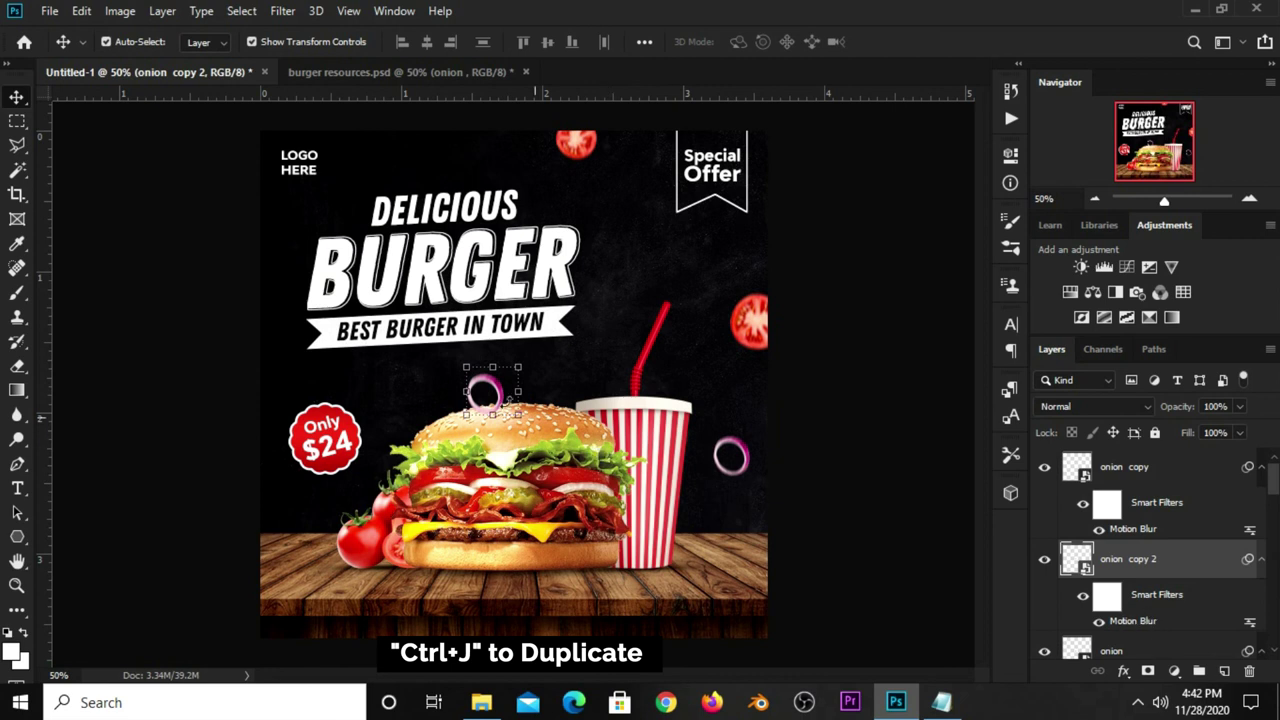
{"action": "key", "text": "ctrl+t"}
{"action": "left_click", "coordinate": [656, 288]}
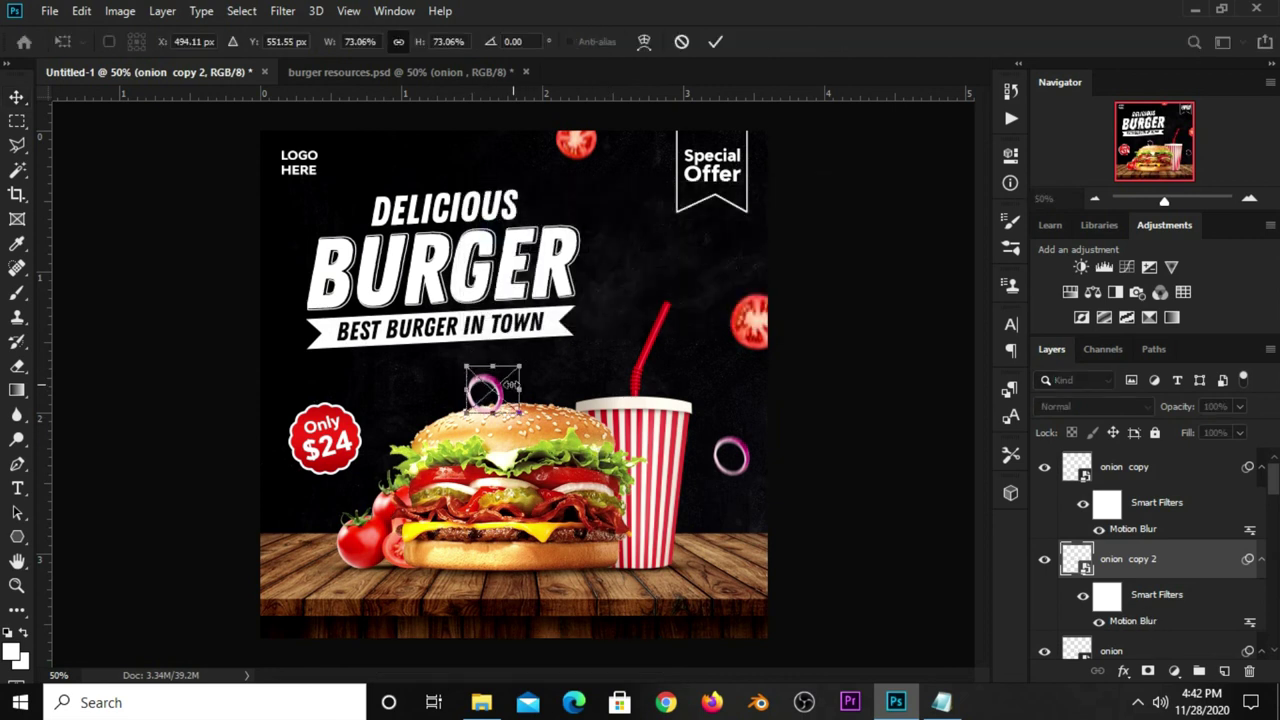
{"action": "left_click_drag", "start_coordinate": [495, 392], "coordinate": [590, 368]}
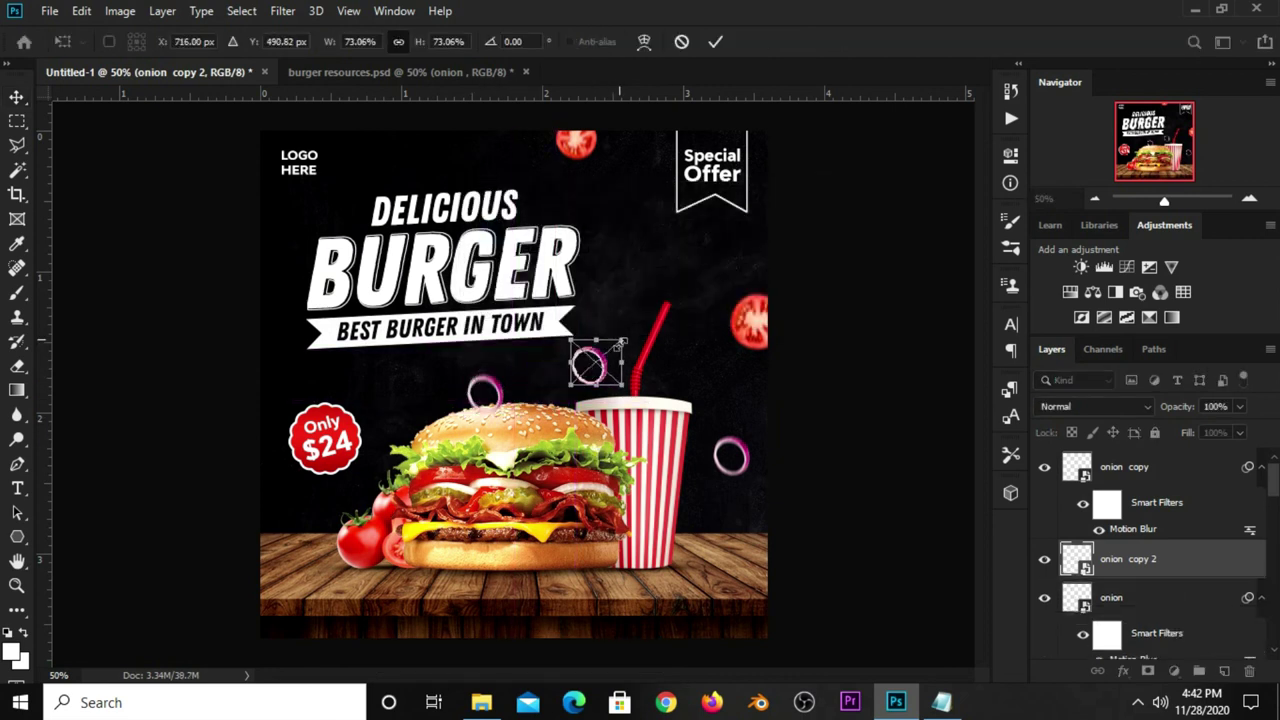
{"action": "key", "text": "Return"}
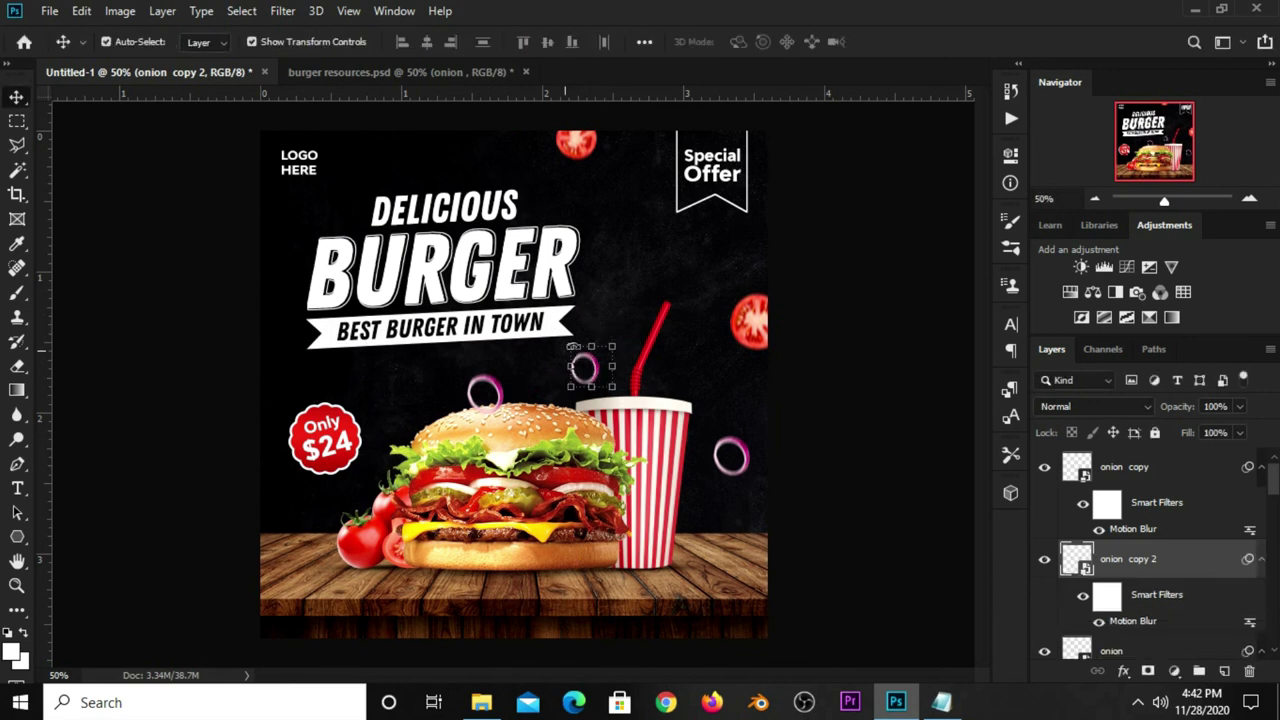
Shift the original onion ring slightly right and zoom the view back to 50%.
{"action": "left_click", "coordinate": [497, 395]}
{"action": "key", "text": "ctrl+t"}
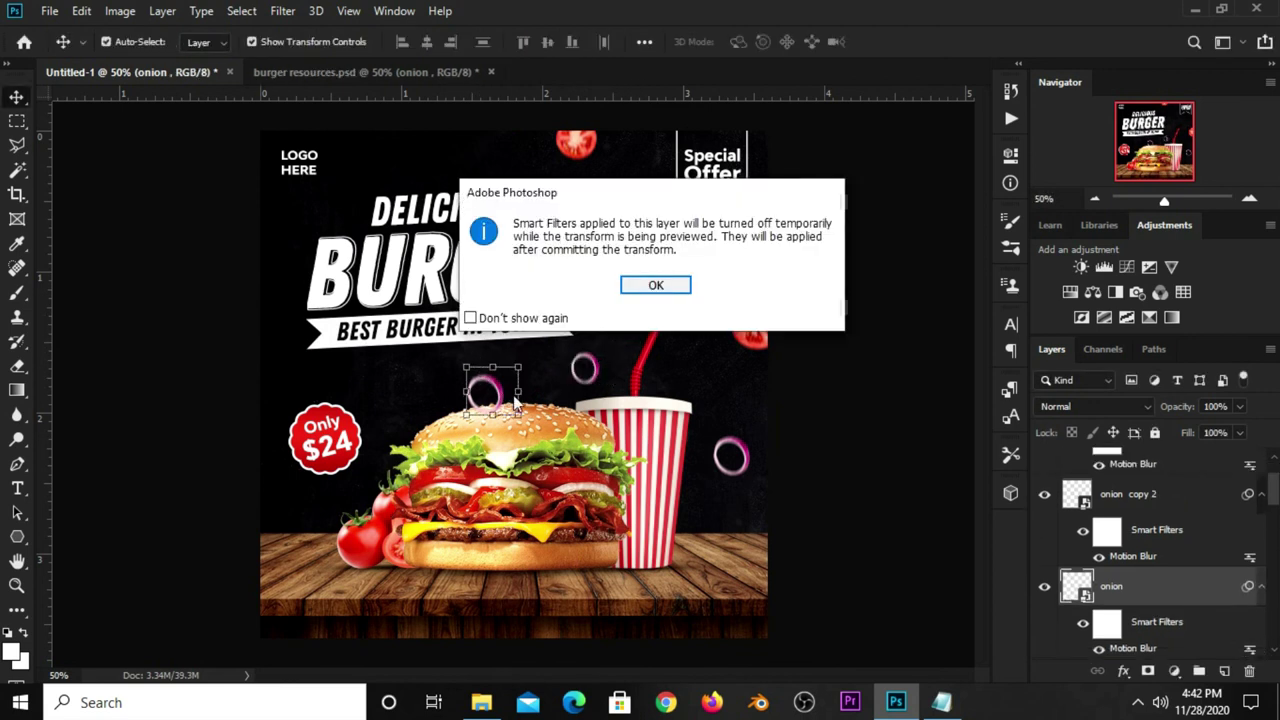
{"action": "left_click", "coordinate": [655, 285]}
{"action": "left_click_drag", "start_coordinate": [487, 394], "coordinate": [512, 400]}
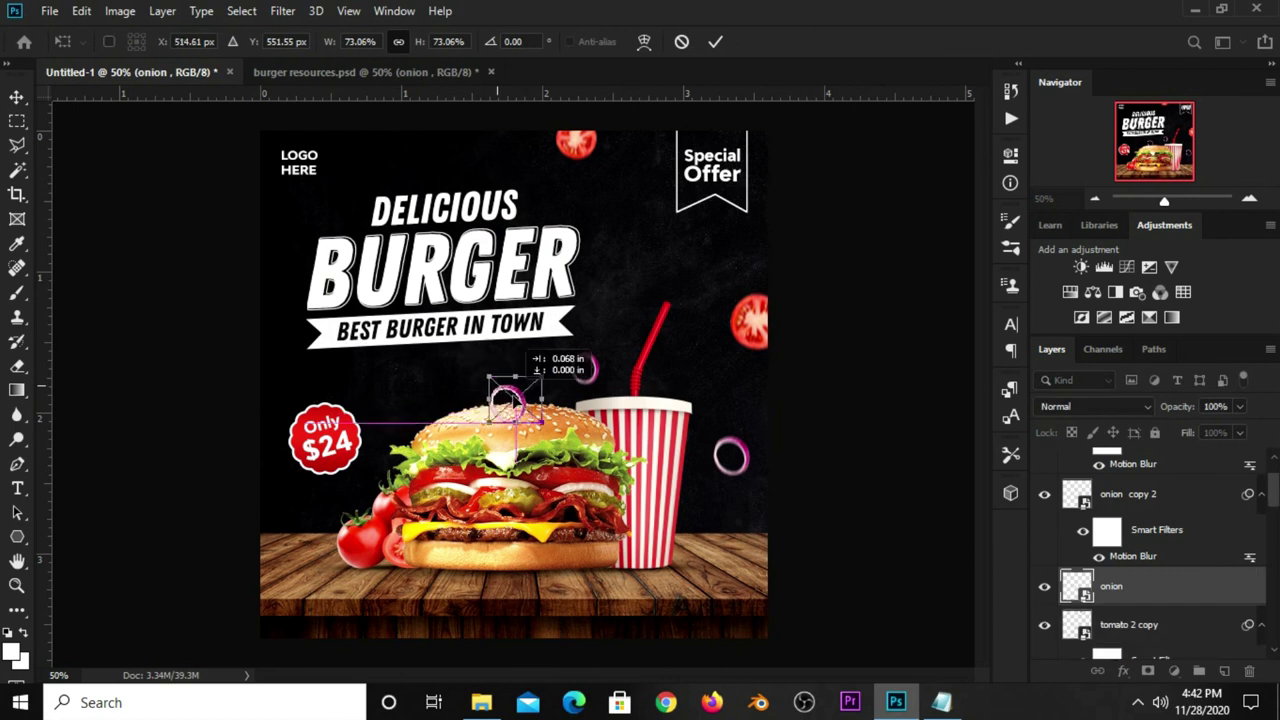
{"action": "key", "text": "Return"}
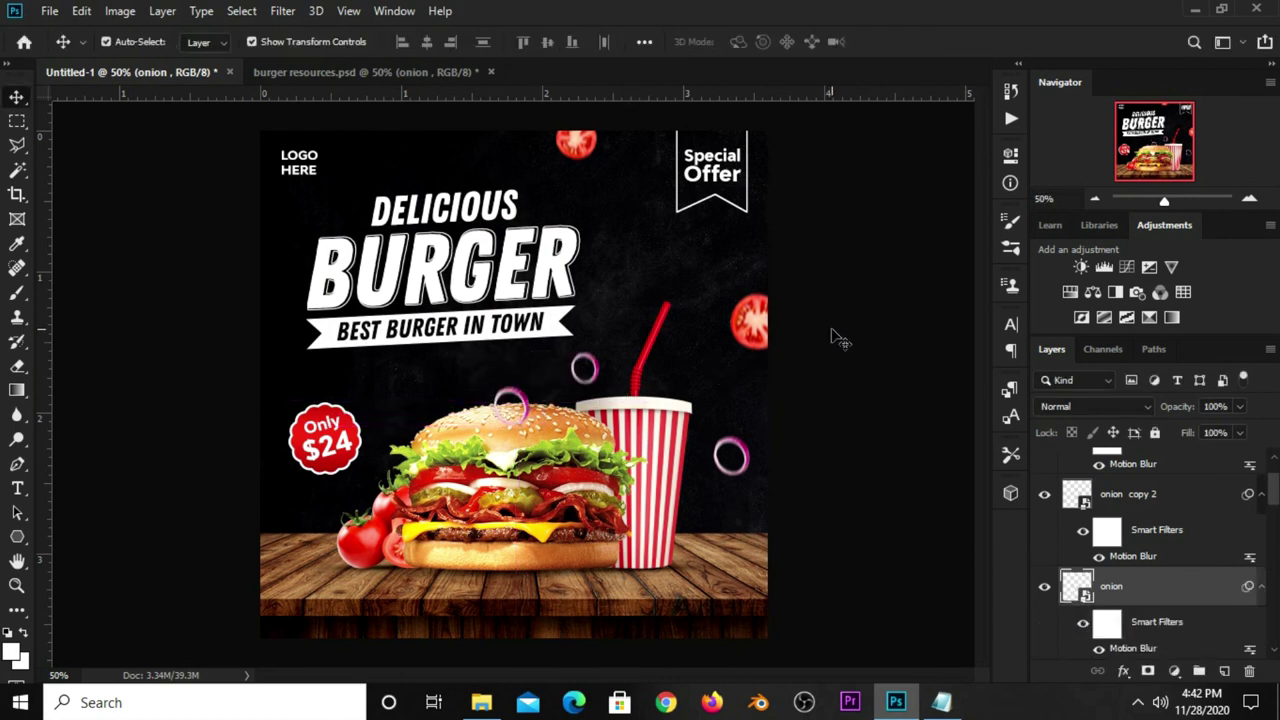
{"action": "left_click", "coordinate": [826, 342]}
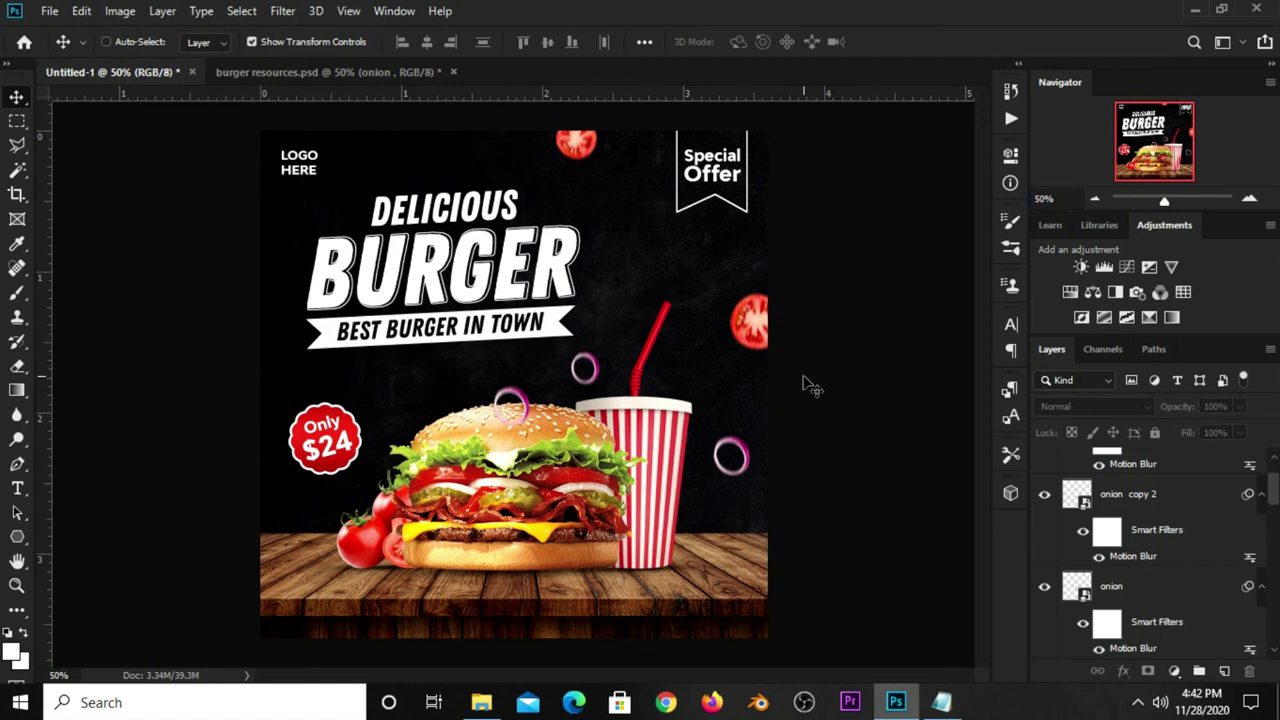
{"action": "scroll", "coordinate": [810, 385], "scroll_direction": "up", "scroll_amount": 2}
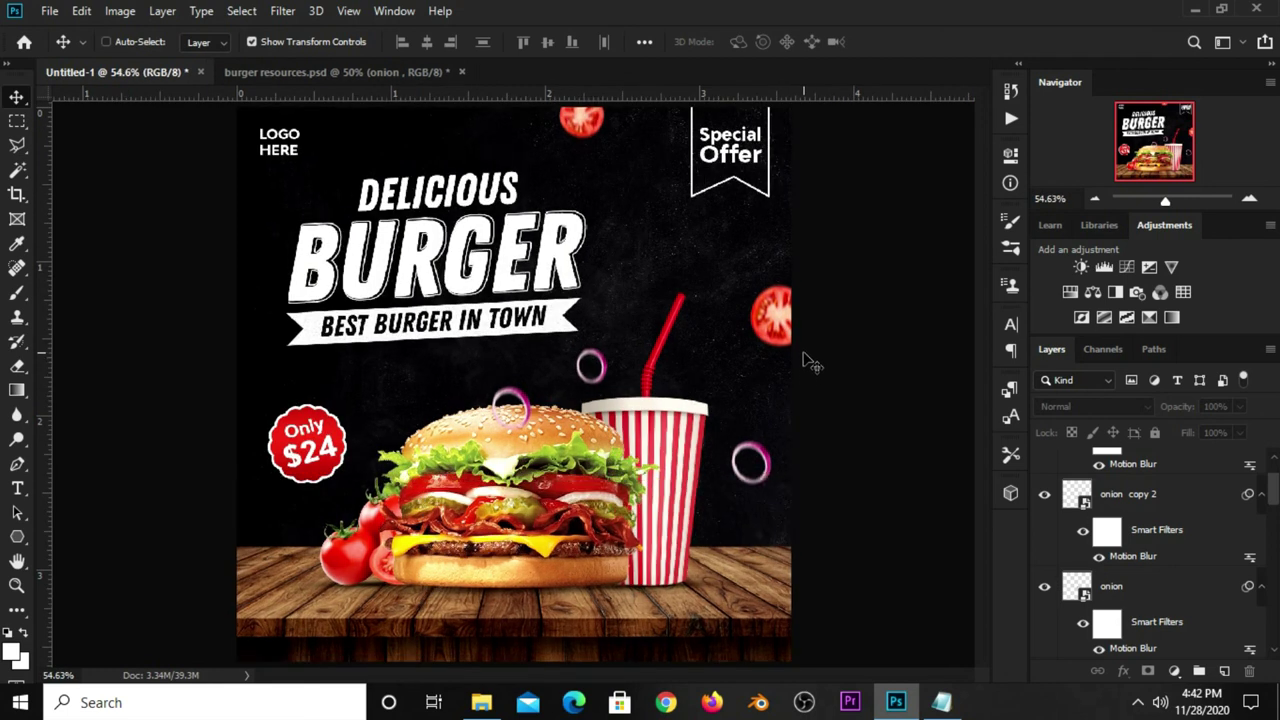
{"action": "key", "text": "ctrl+minus"}
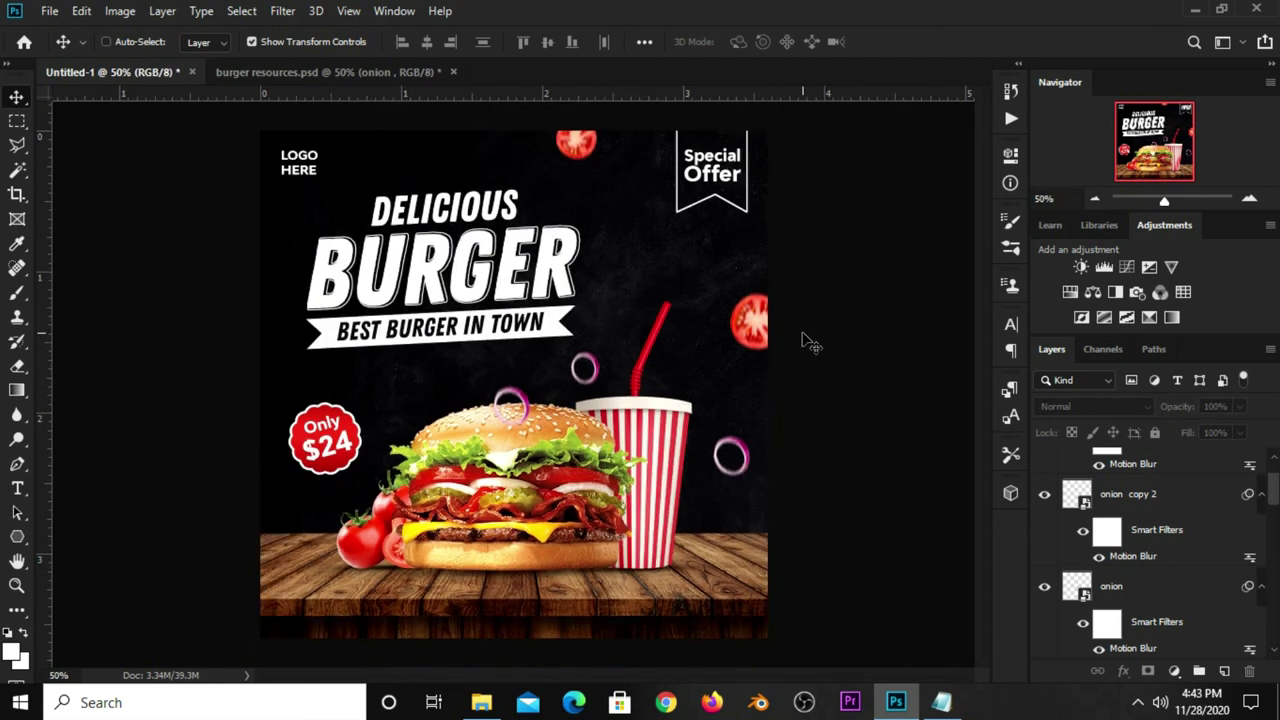